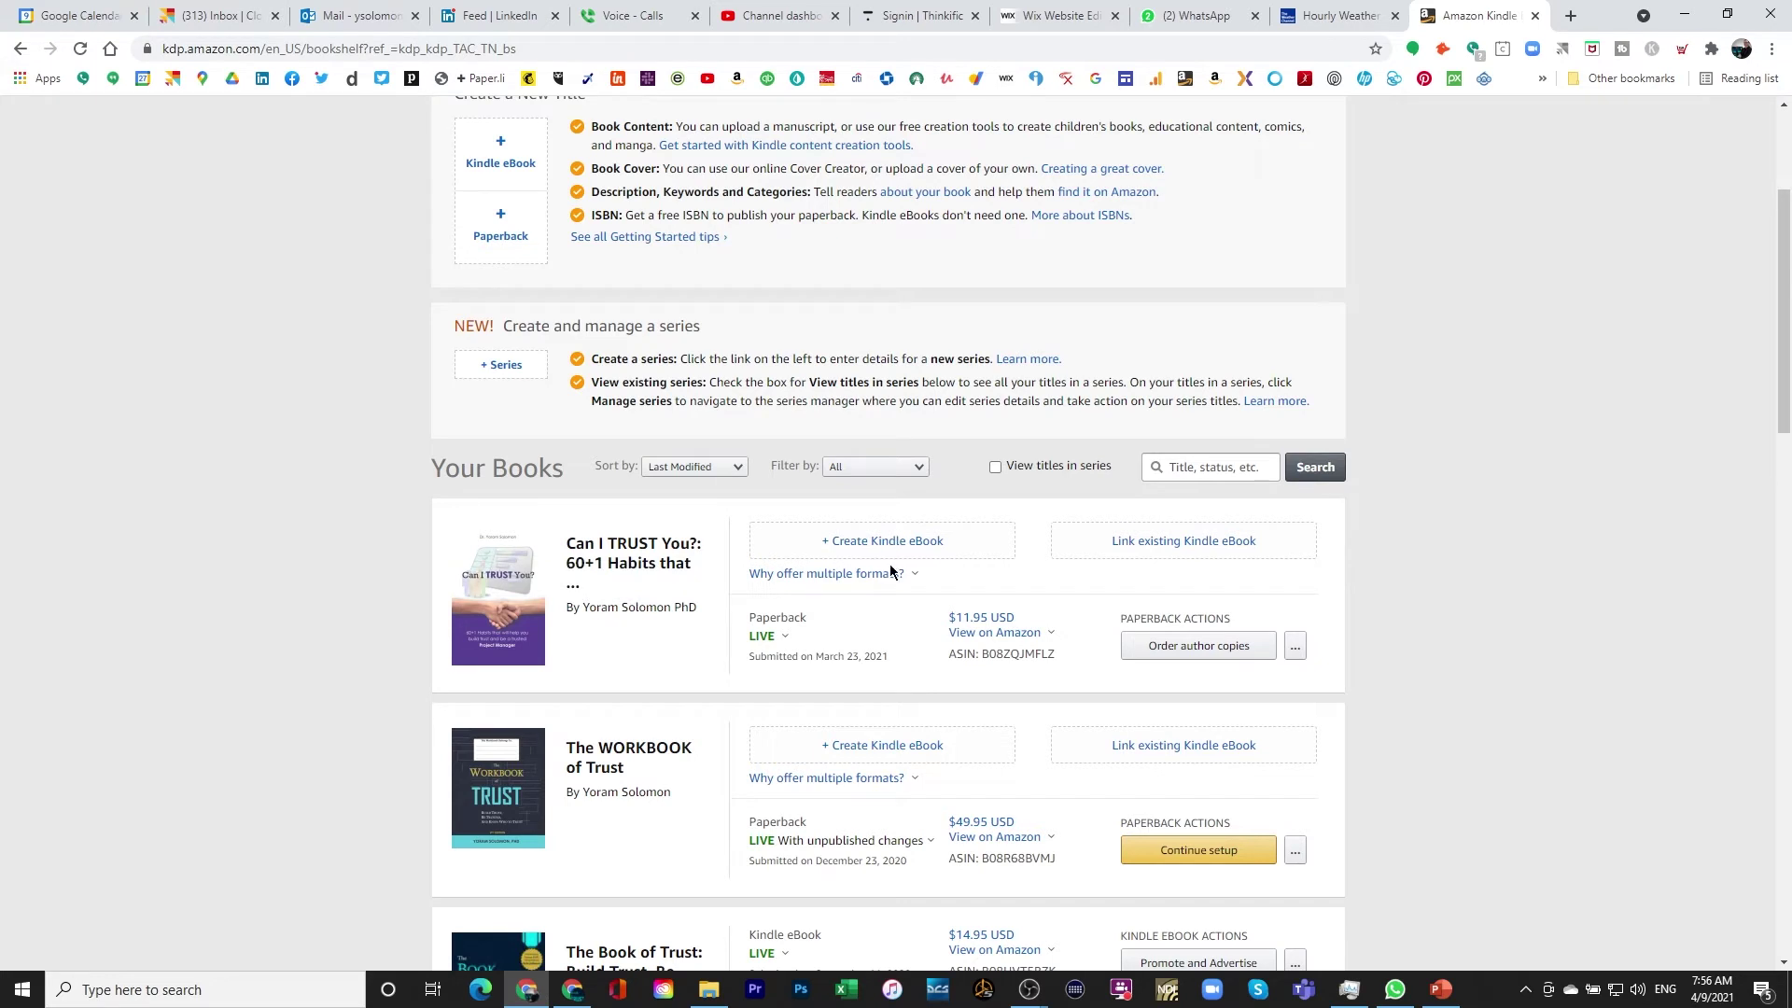
Start creating a Kindle eBook edition of the paperback "Can I TRUST You?" from the bookshelf
scroll(644, 346, "up", 1)
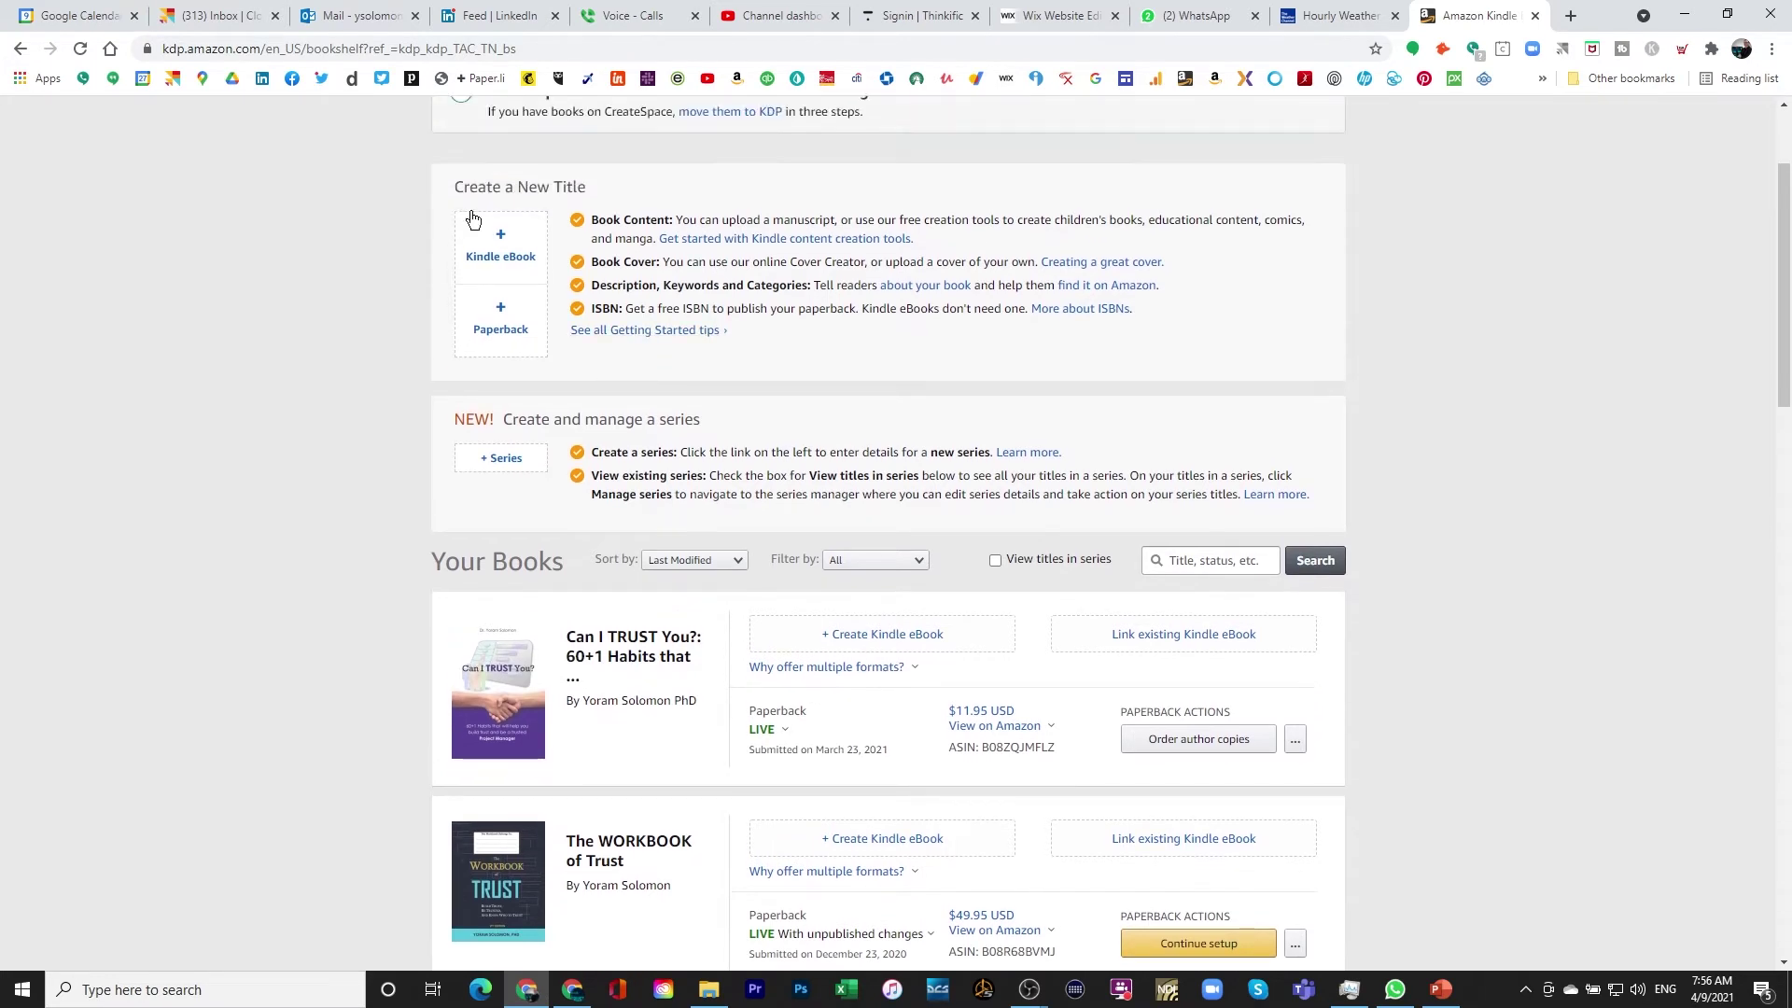
scroll(620, 480, "down", 2)
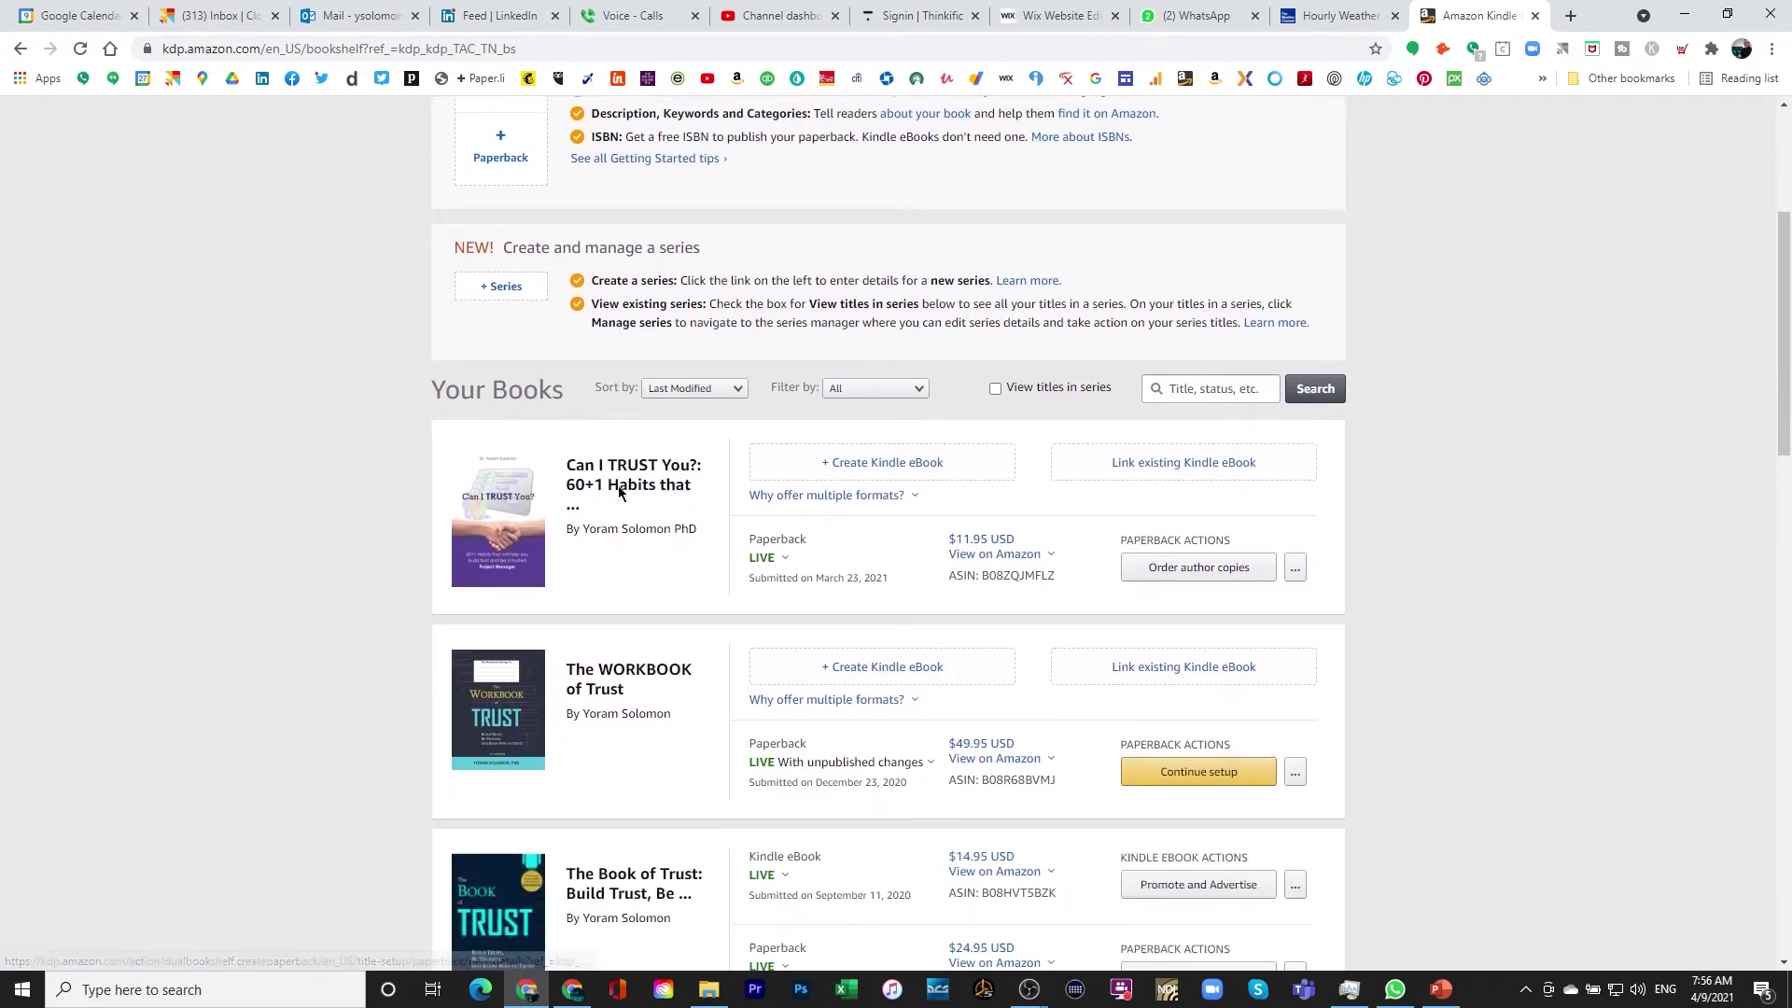
left_click(854, 456)
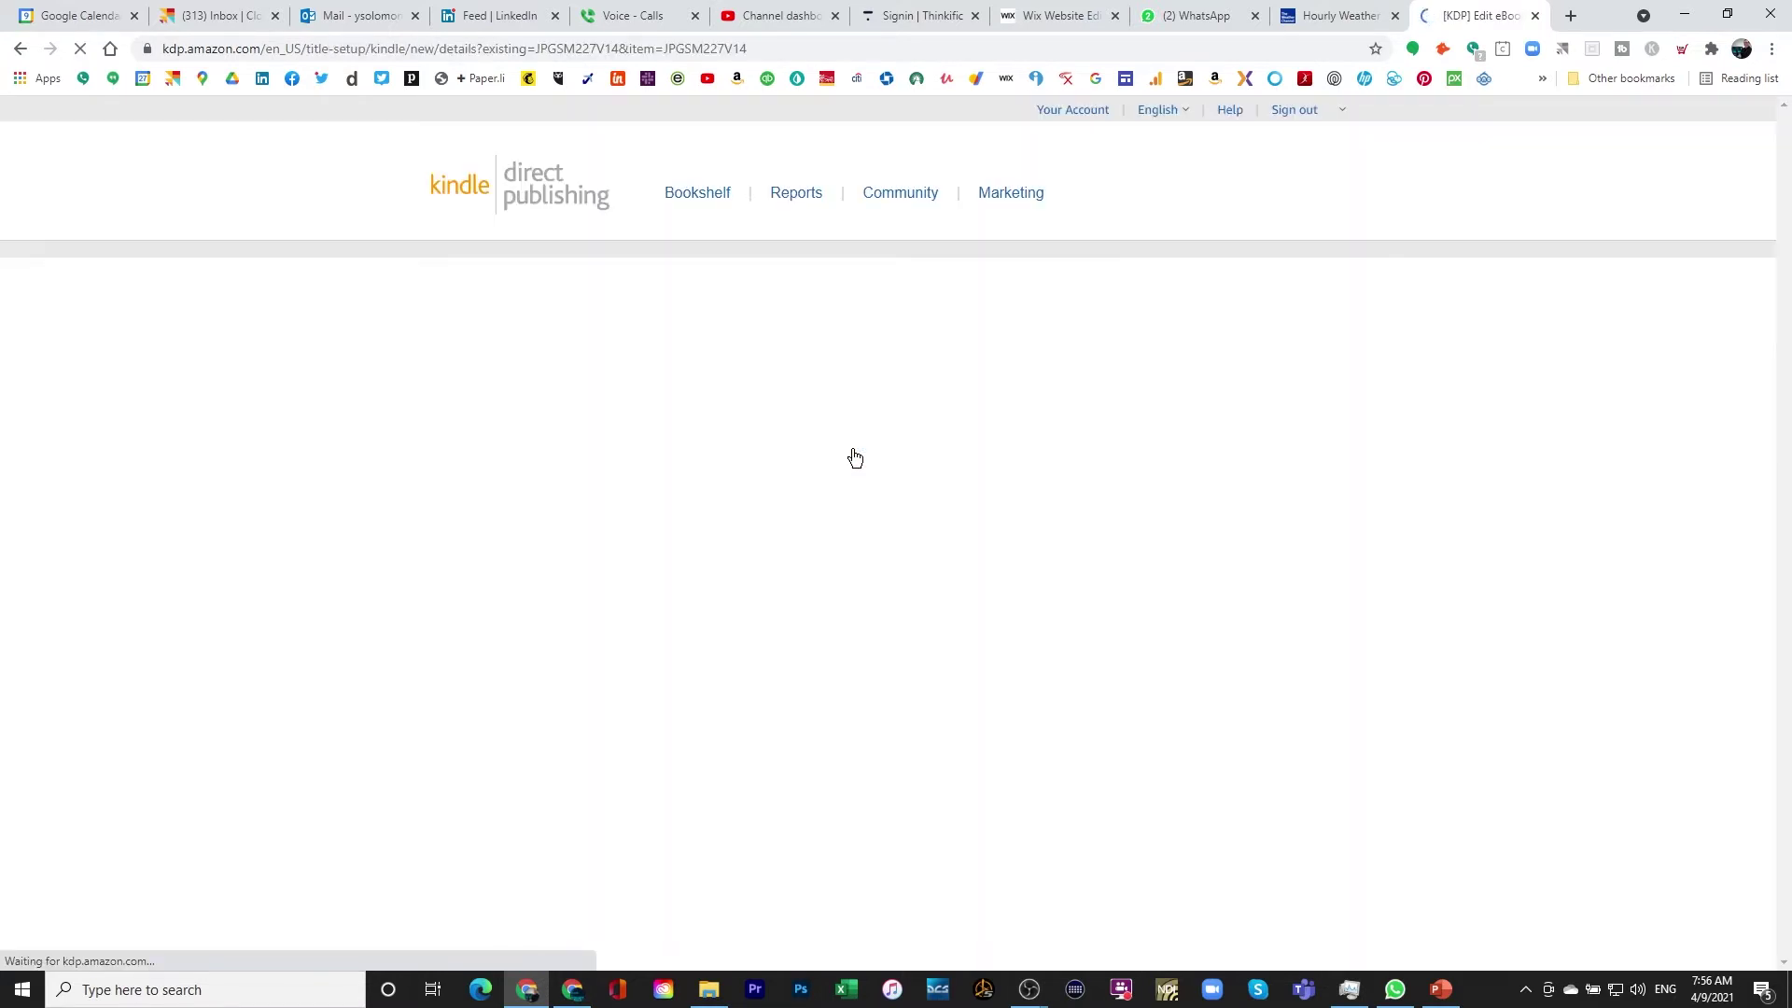
Review the prefilled eBook details from language through pre-order, then save them and continue to the content stage
scroll(514, 512, "down", 3)
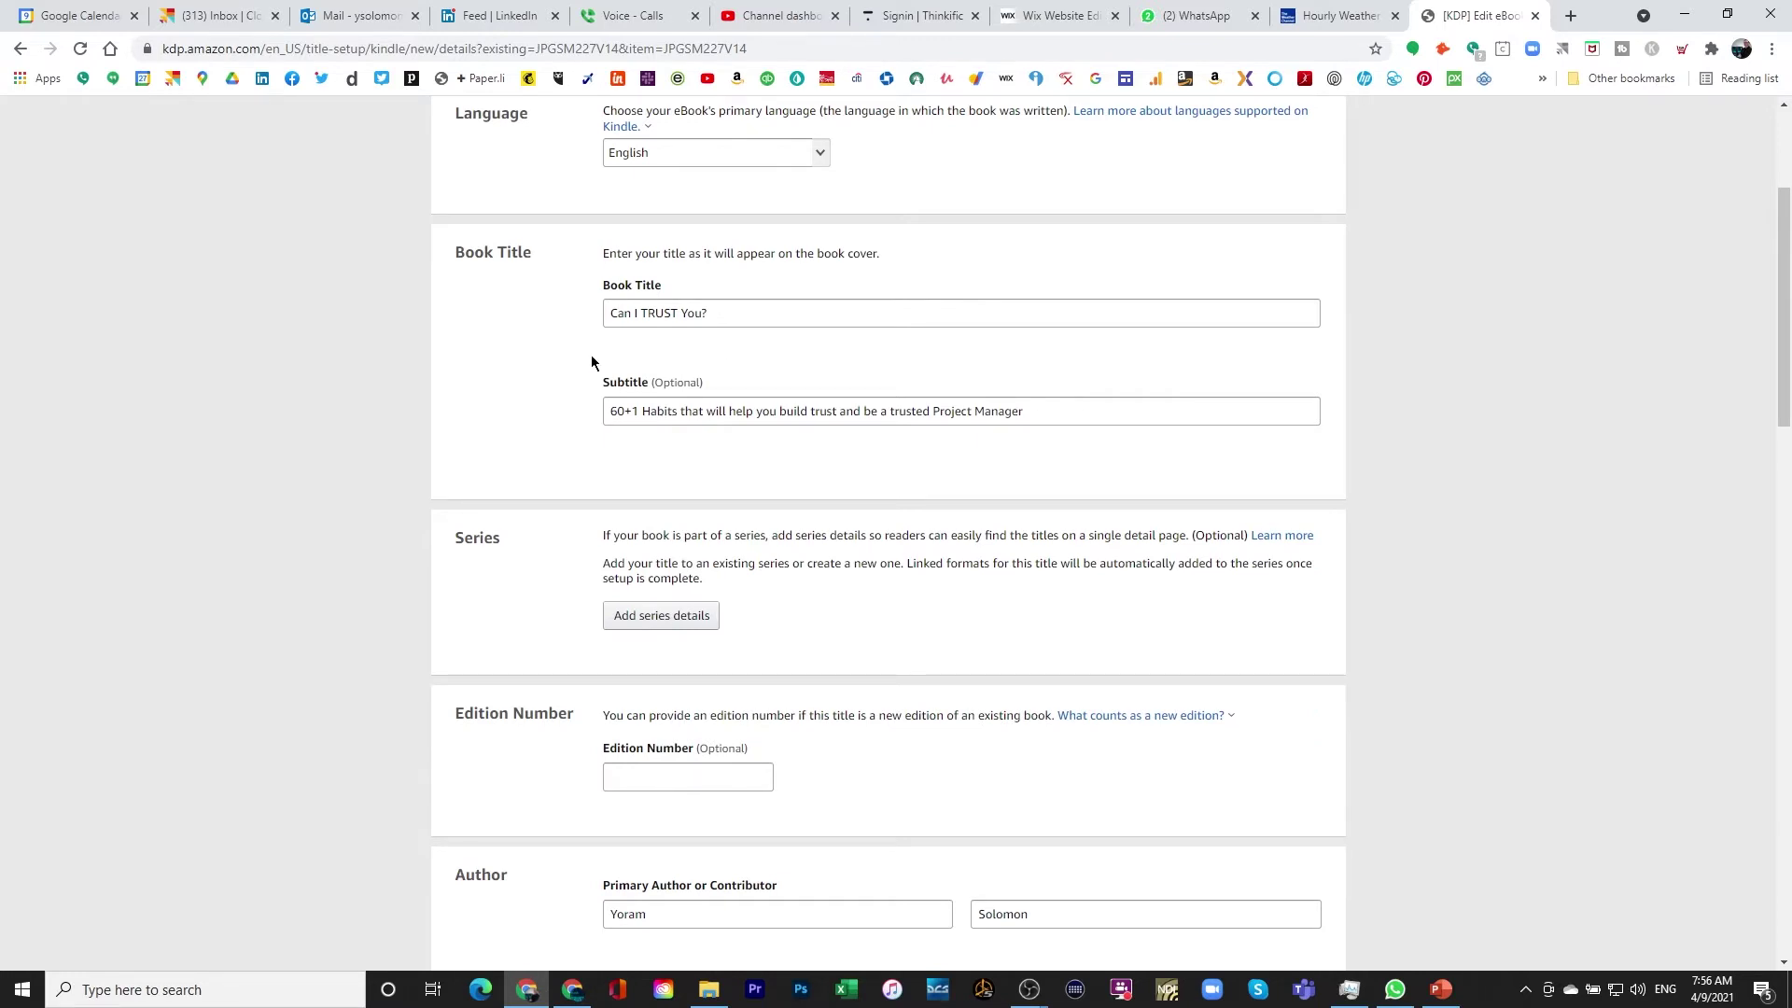
scroll(554, 408, "down", 2)
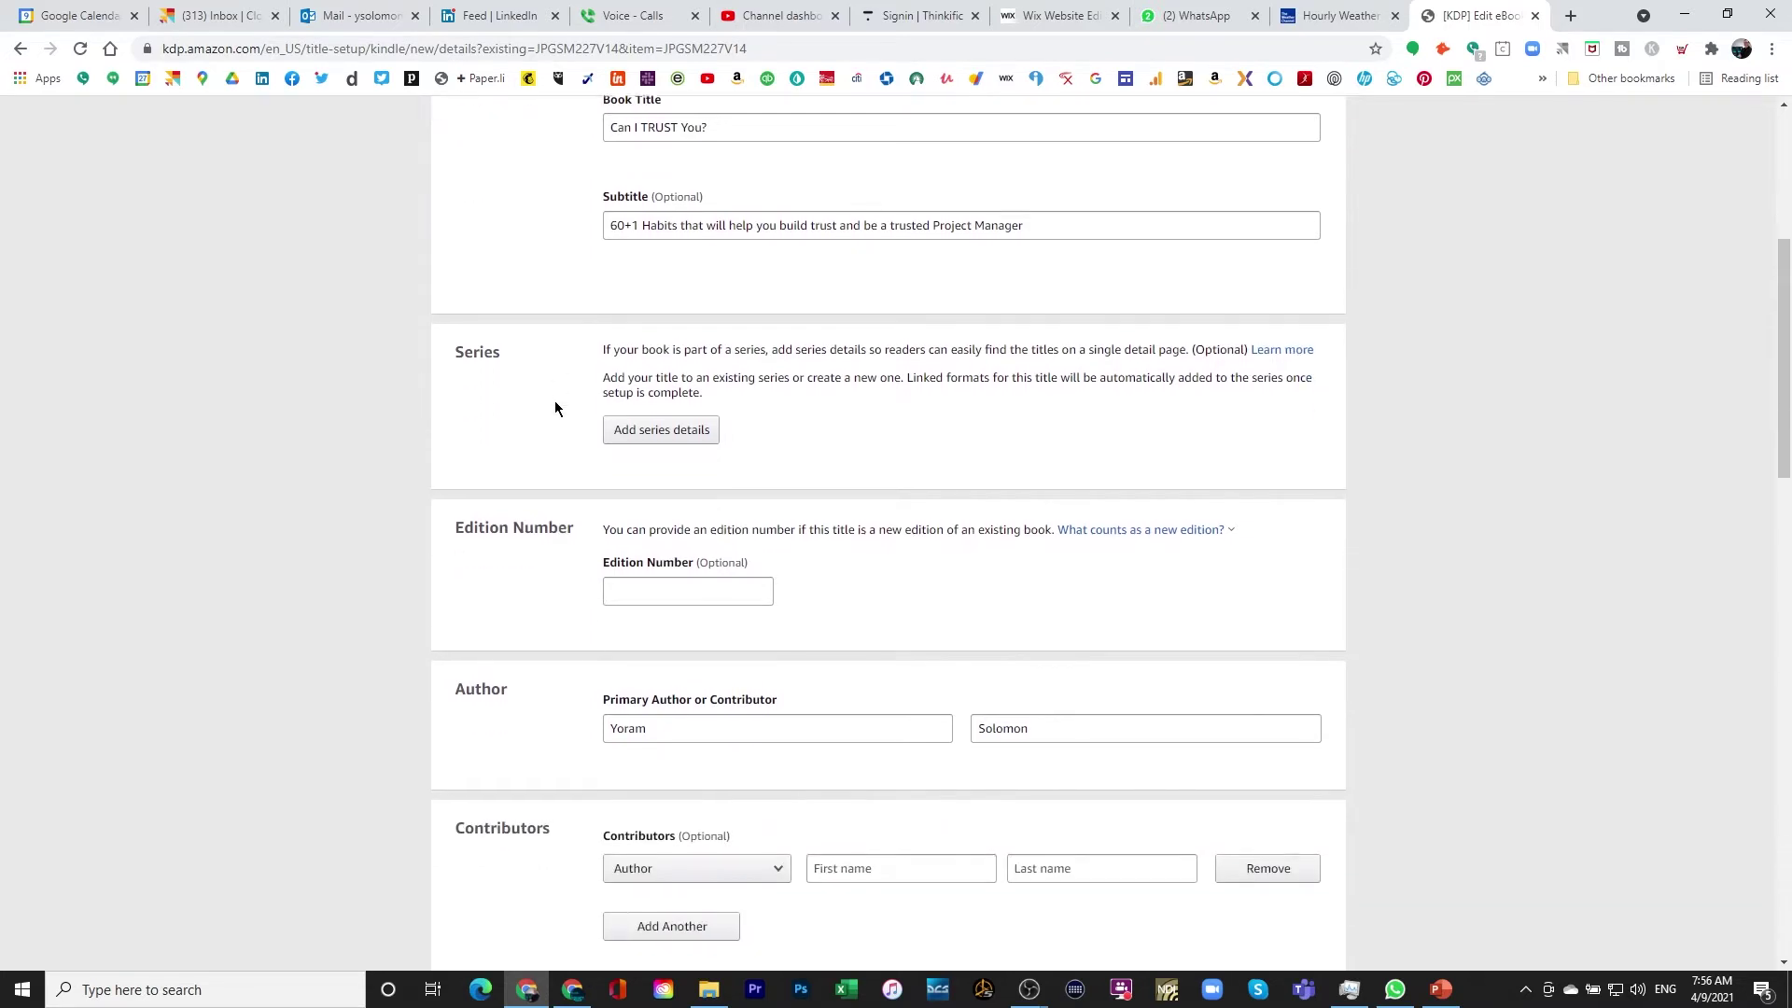
scroll(556, 402, "down", 2)
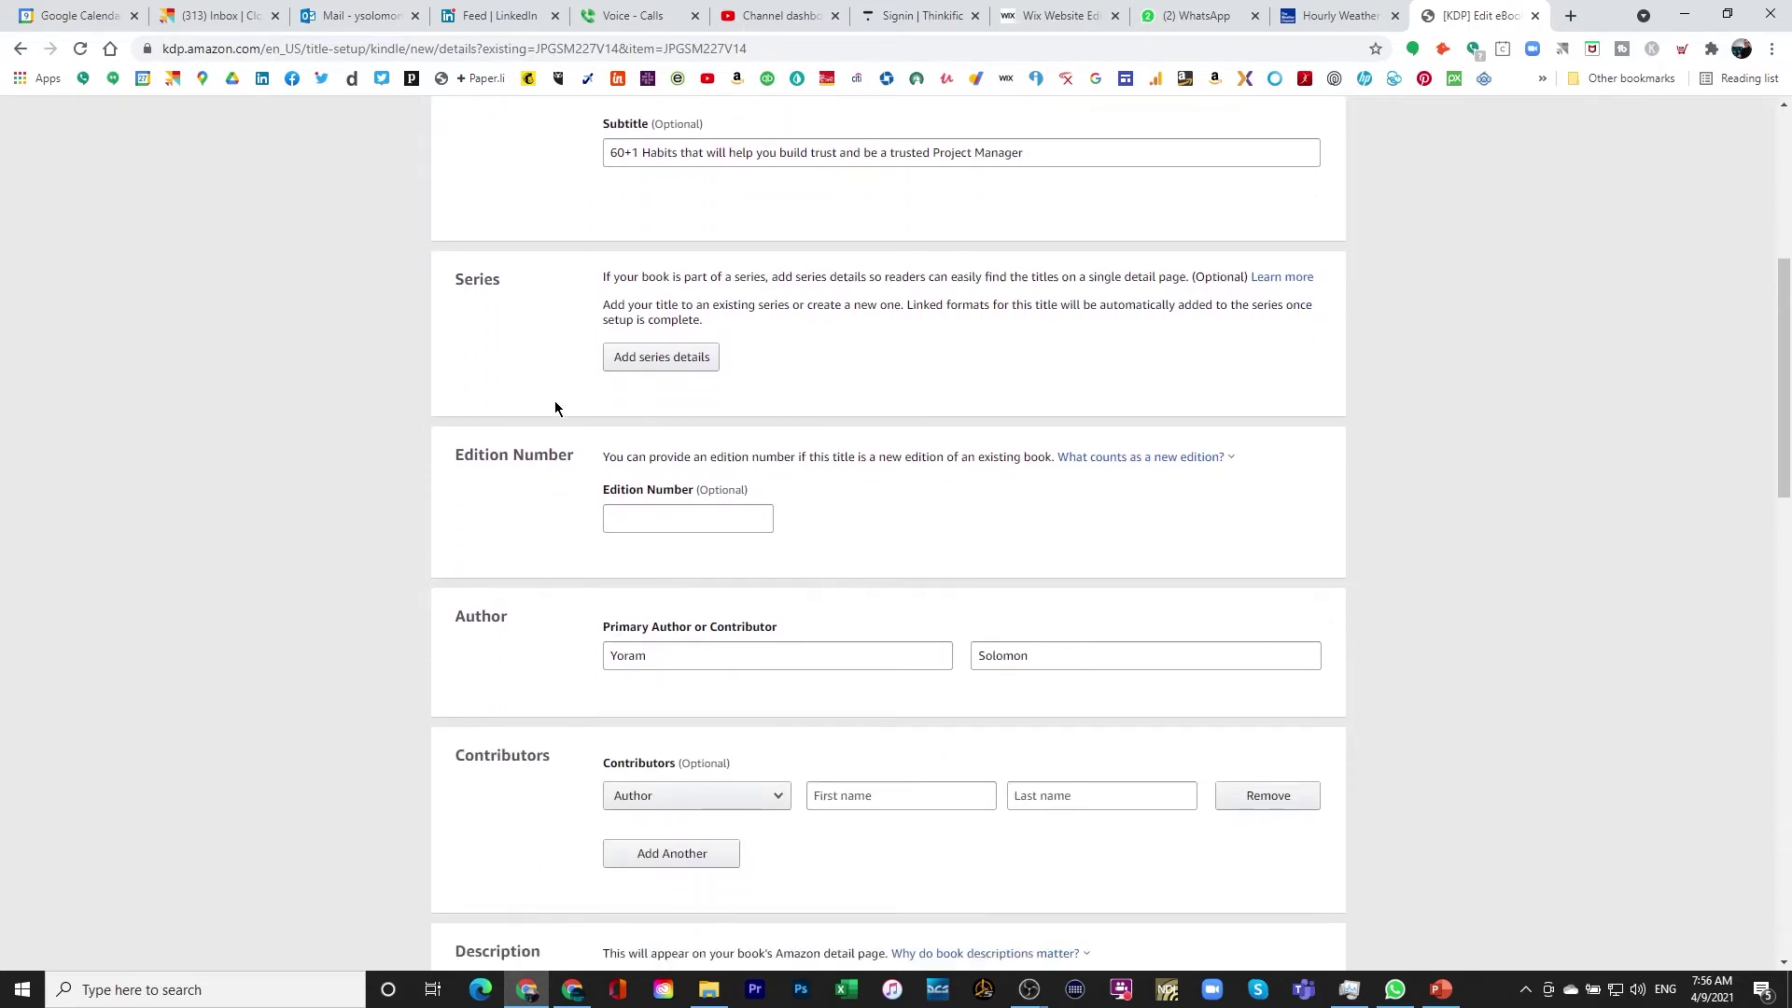
scroll(534, 457, "down", 6)
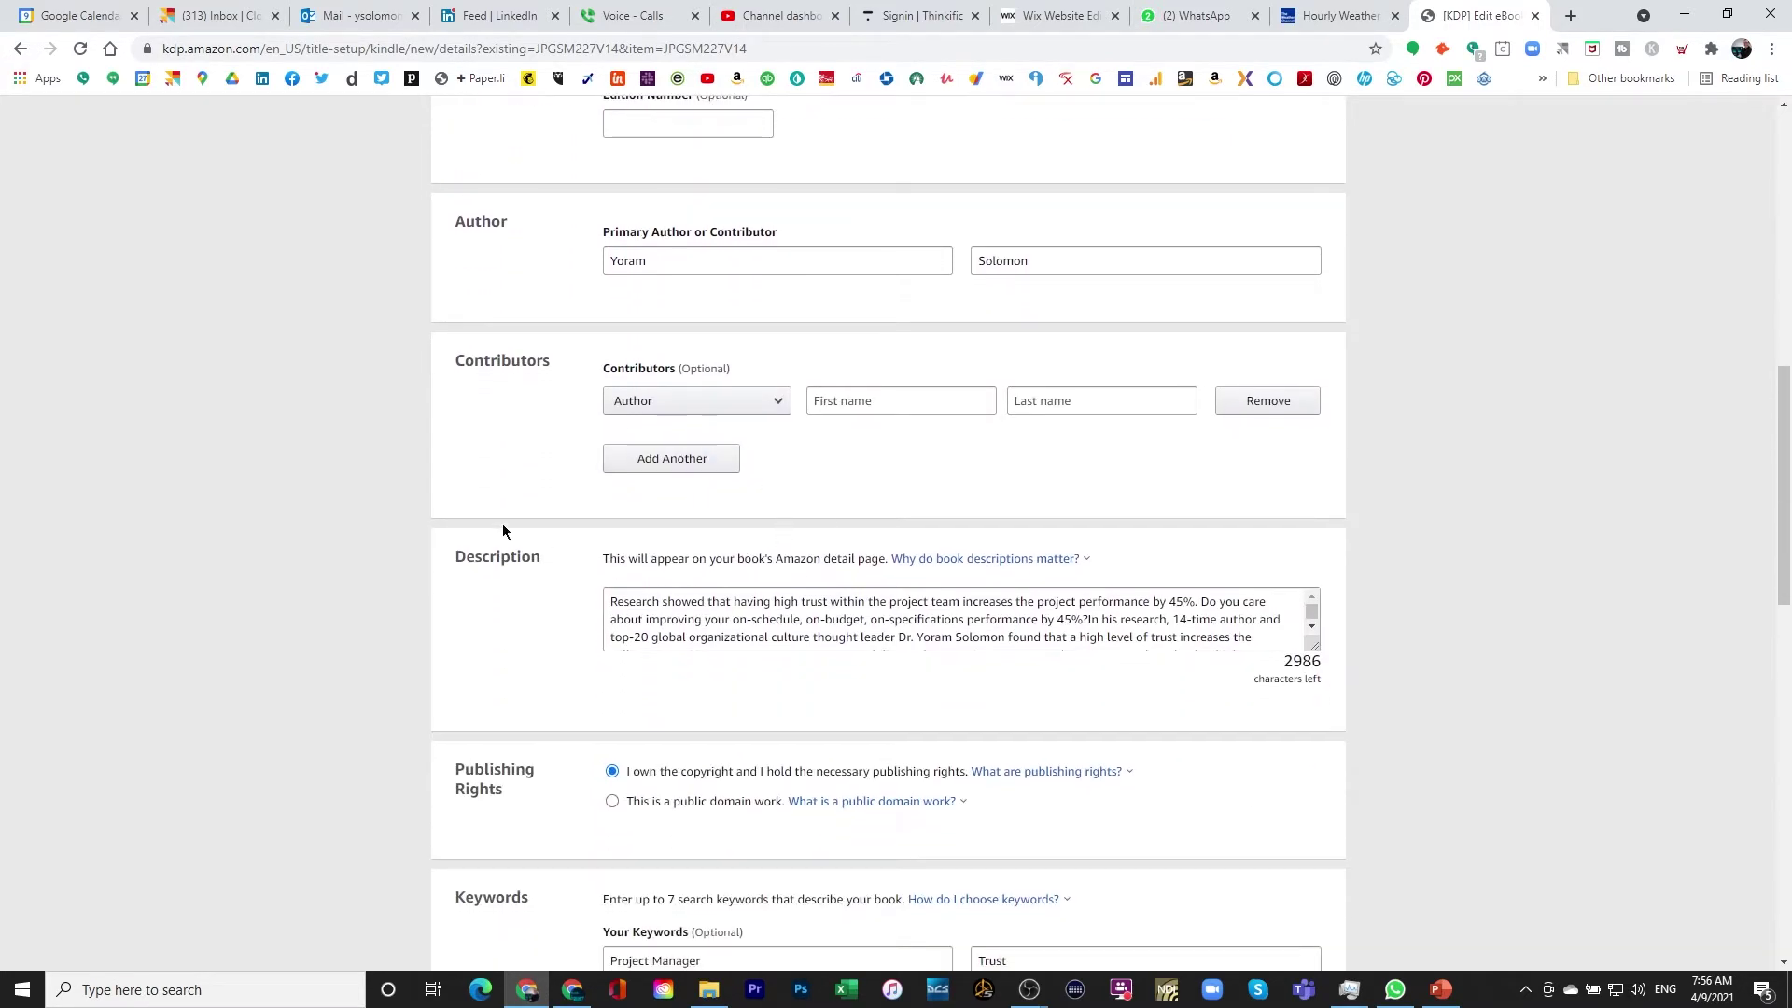
scroll(537, 446, "down", 4)
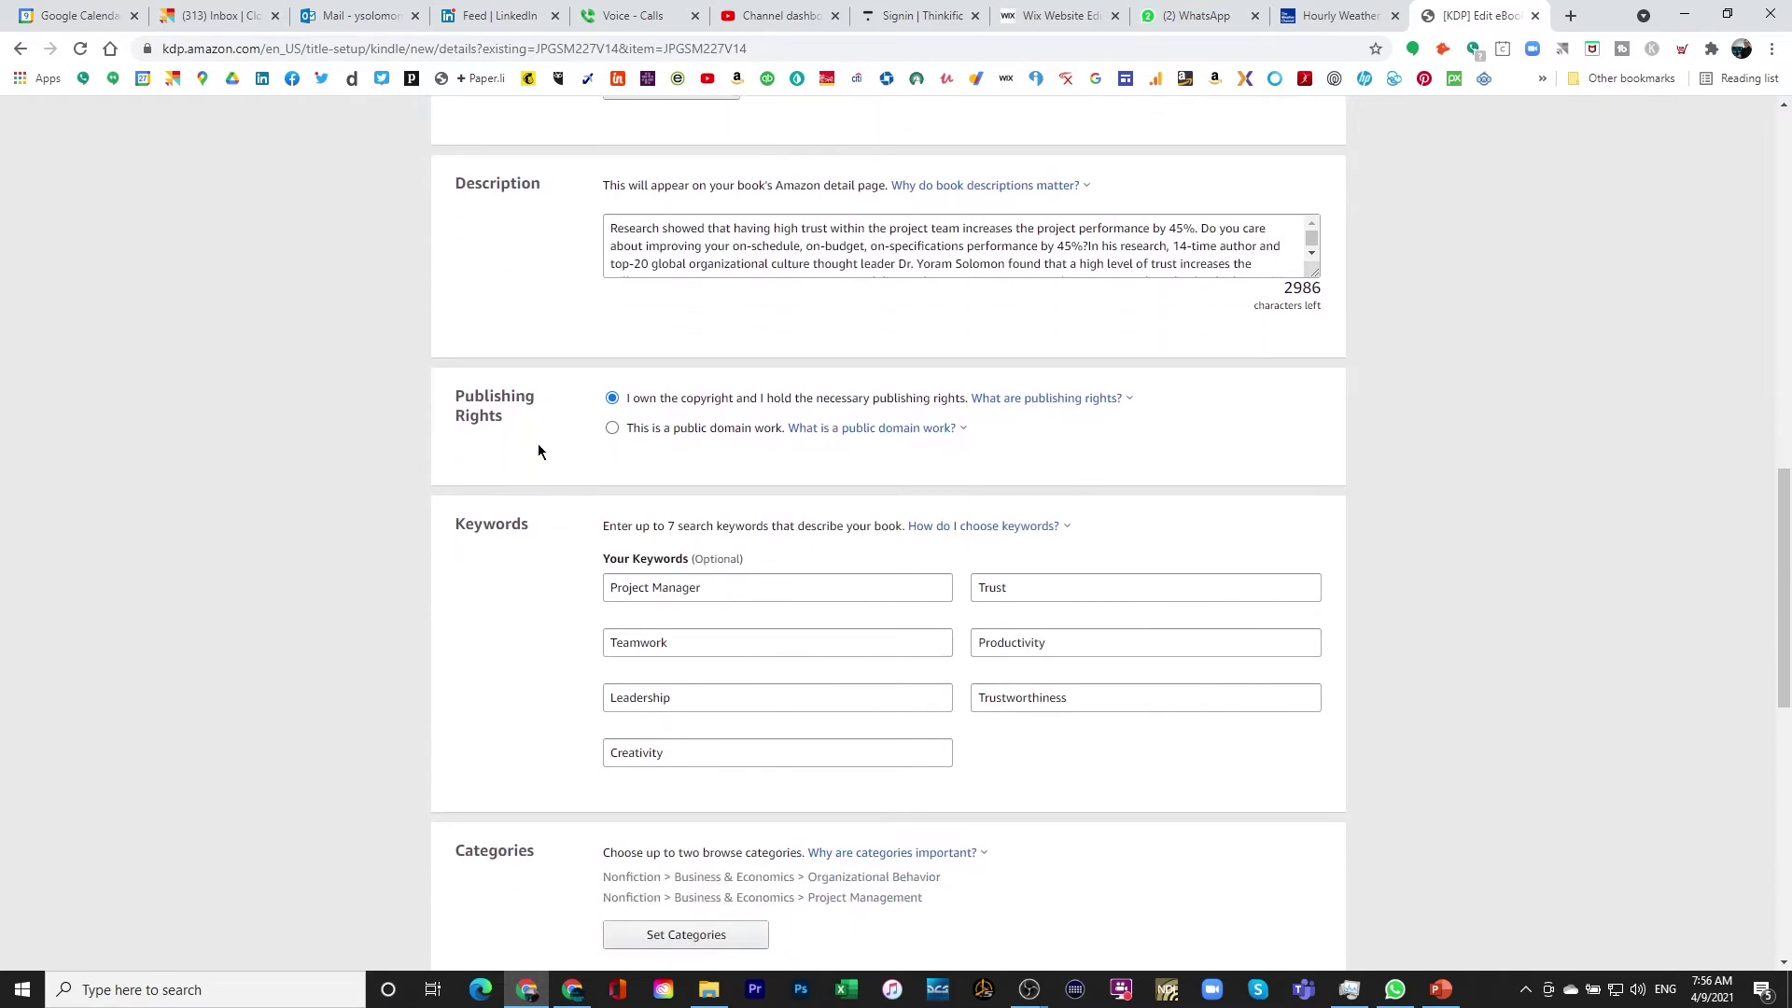
scroll(556, 434, "down", 2)
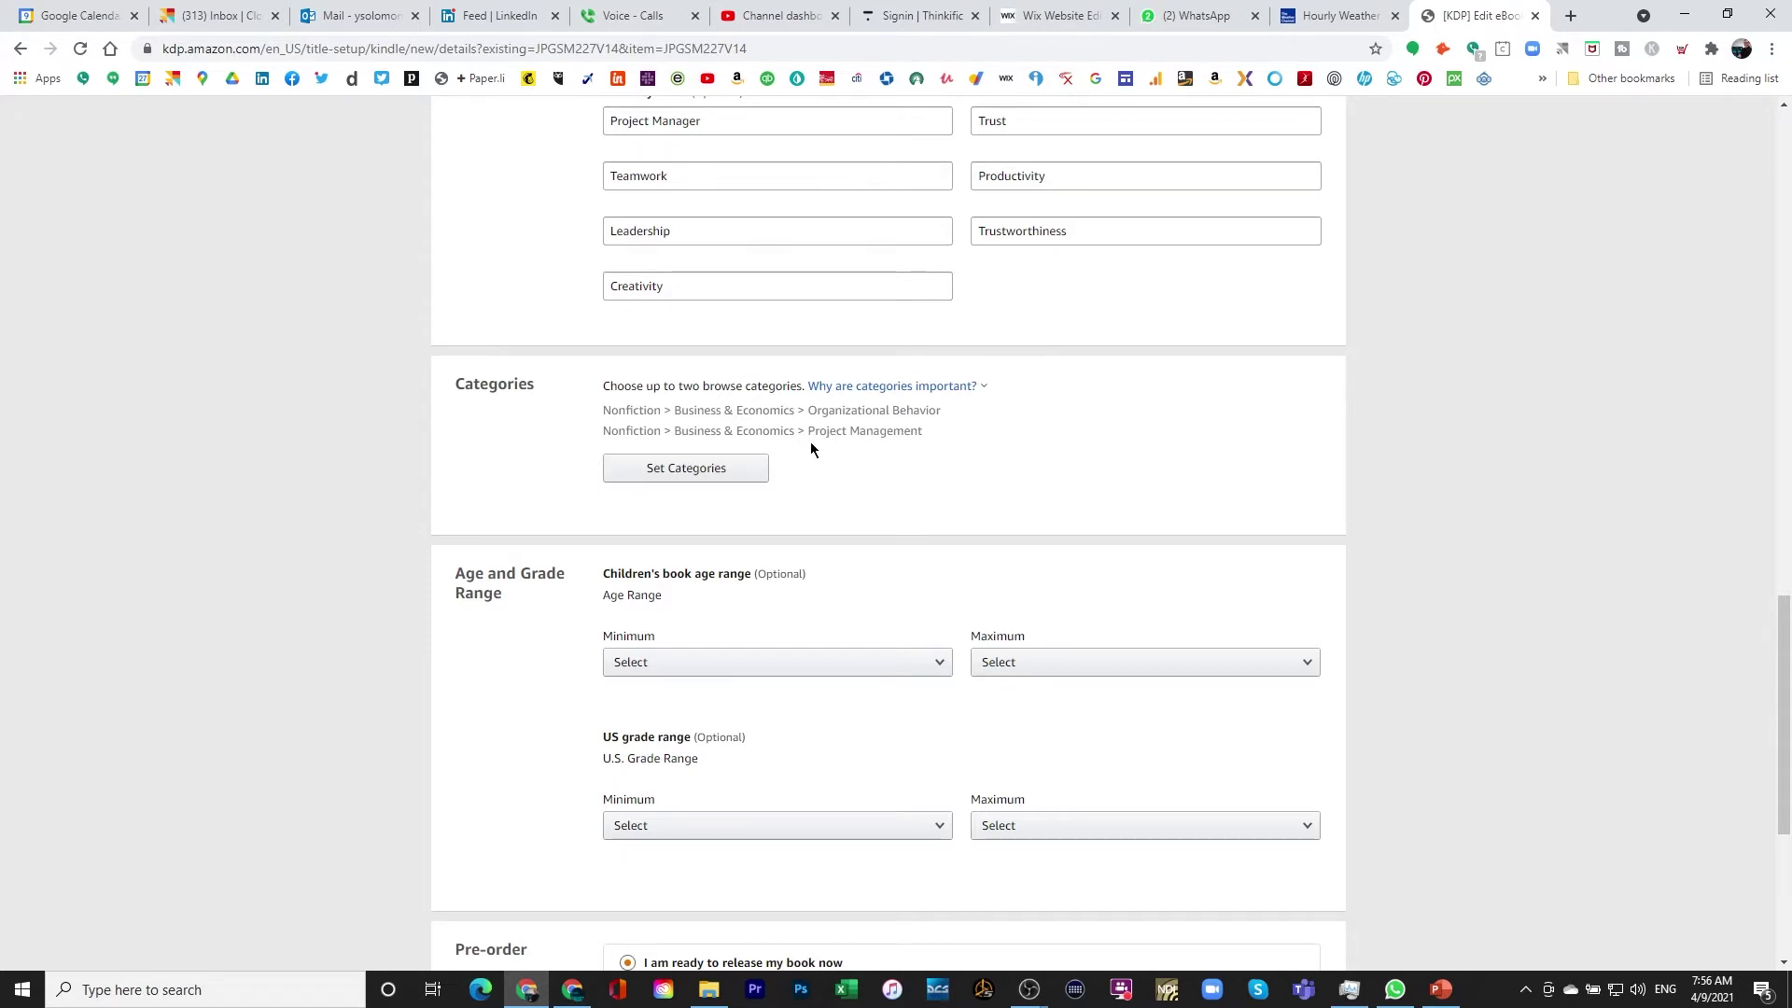
scroll(591, 446, "down", 2)
scroll(507, 467, "down", 2)
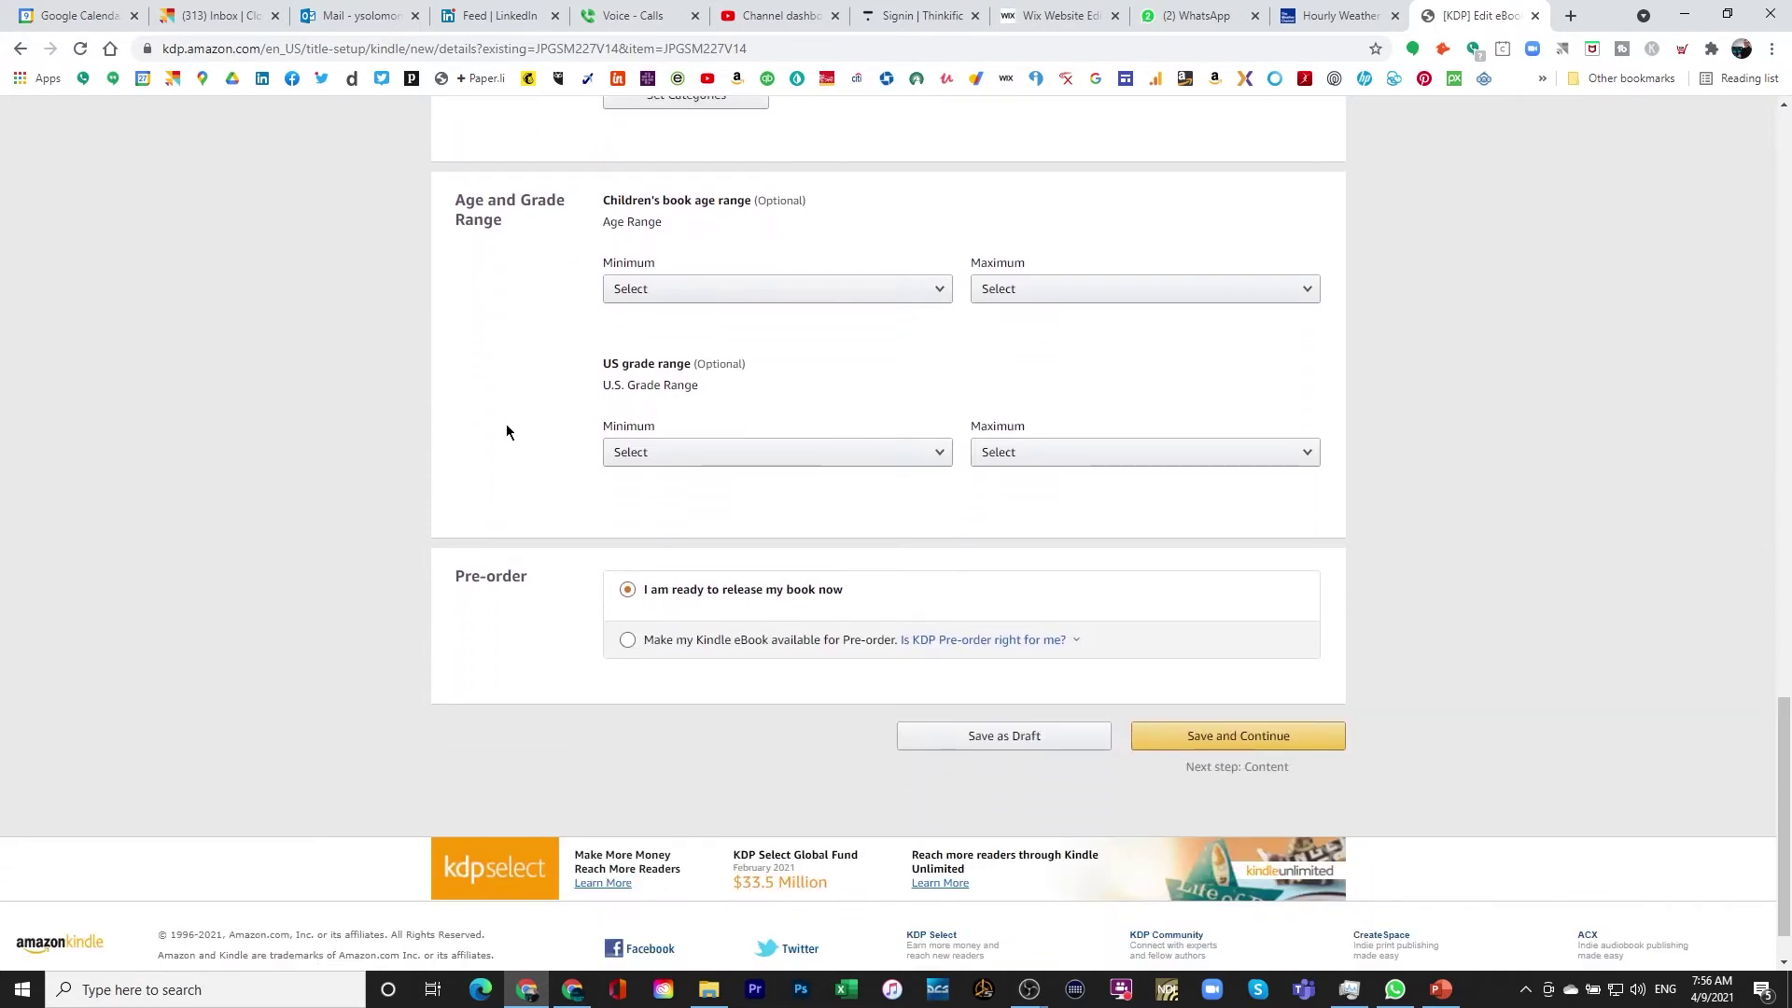
scroll(564, 482, "down", 1)
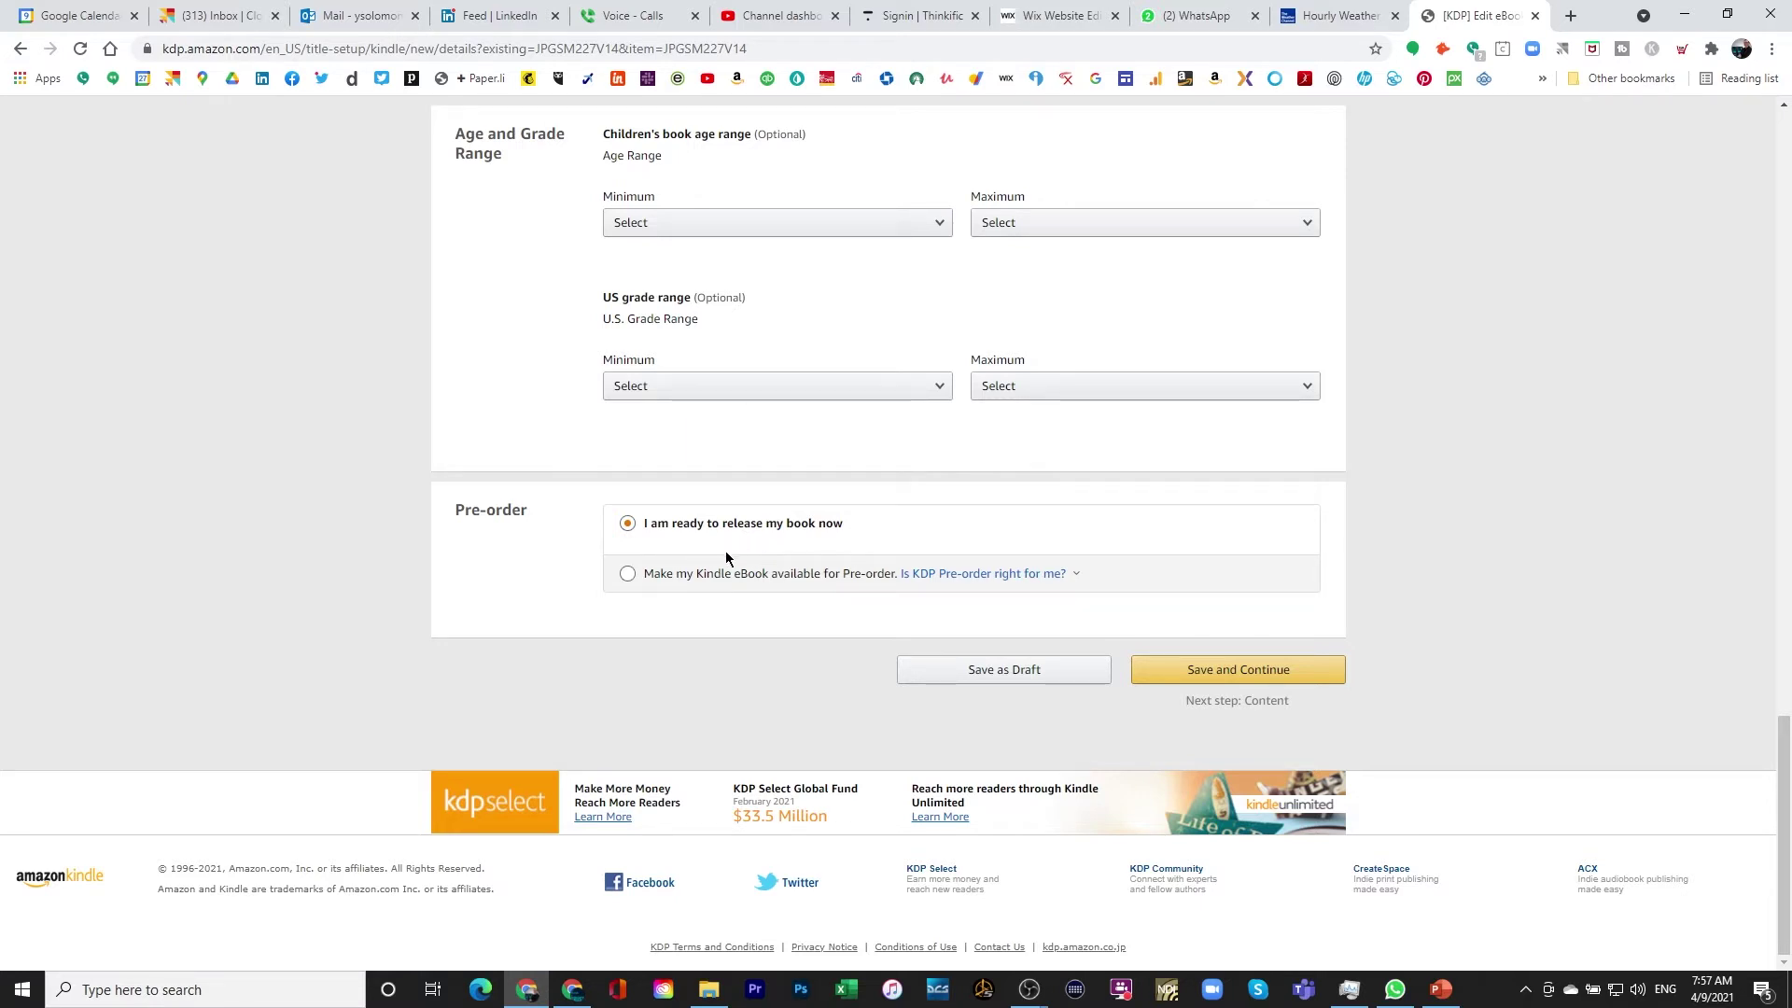
left_click(1208, 670)
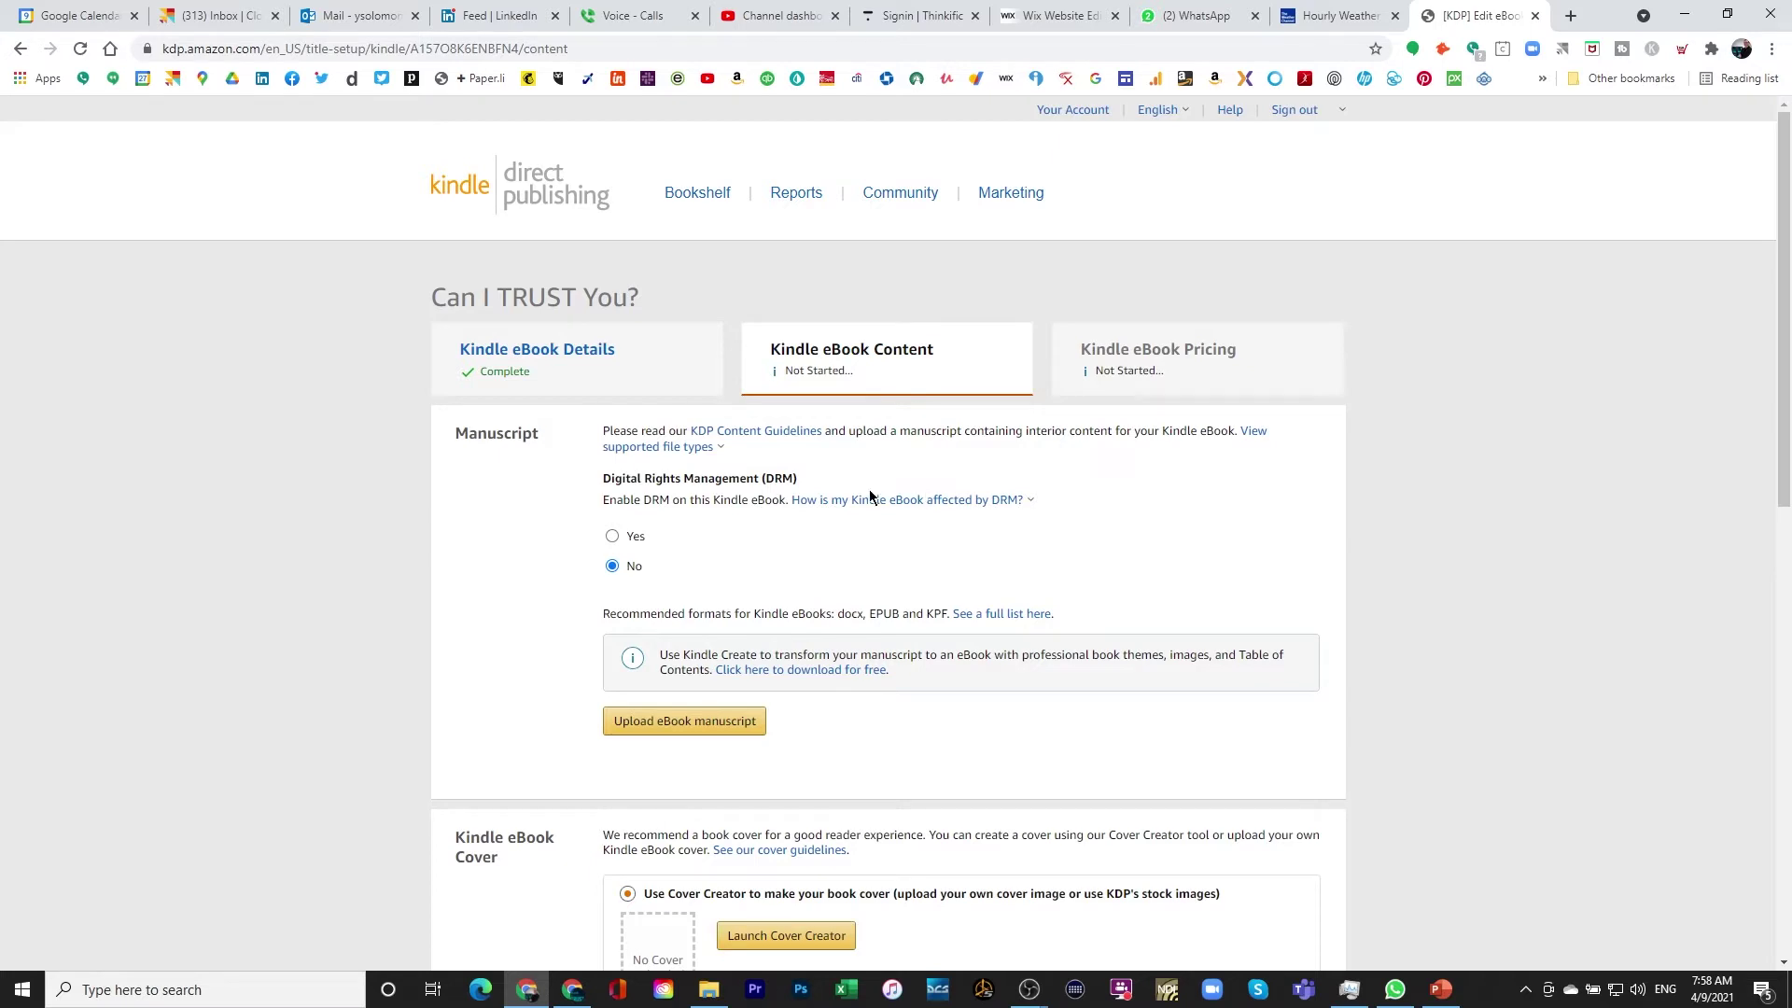
Check the help note about supported file types for the eBook manuscript
left_click(663, 448)
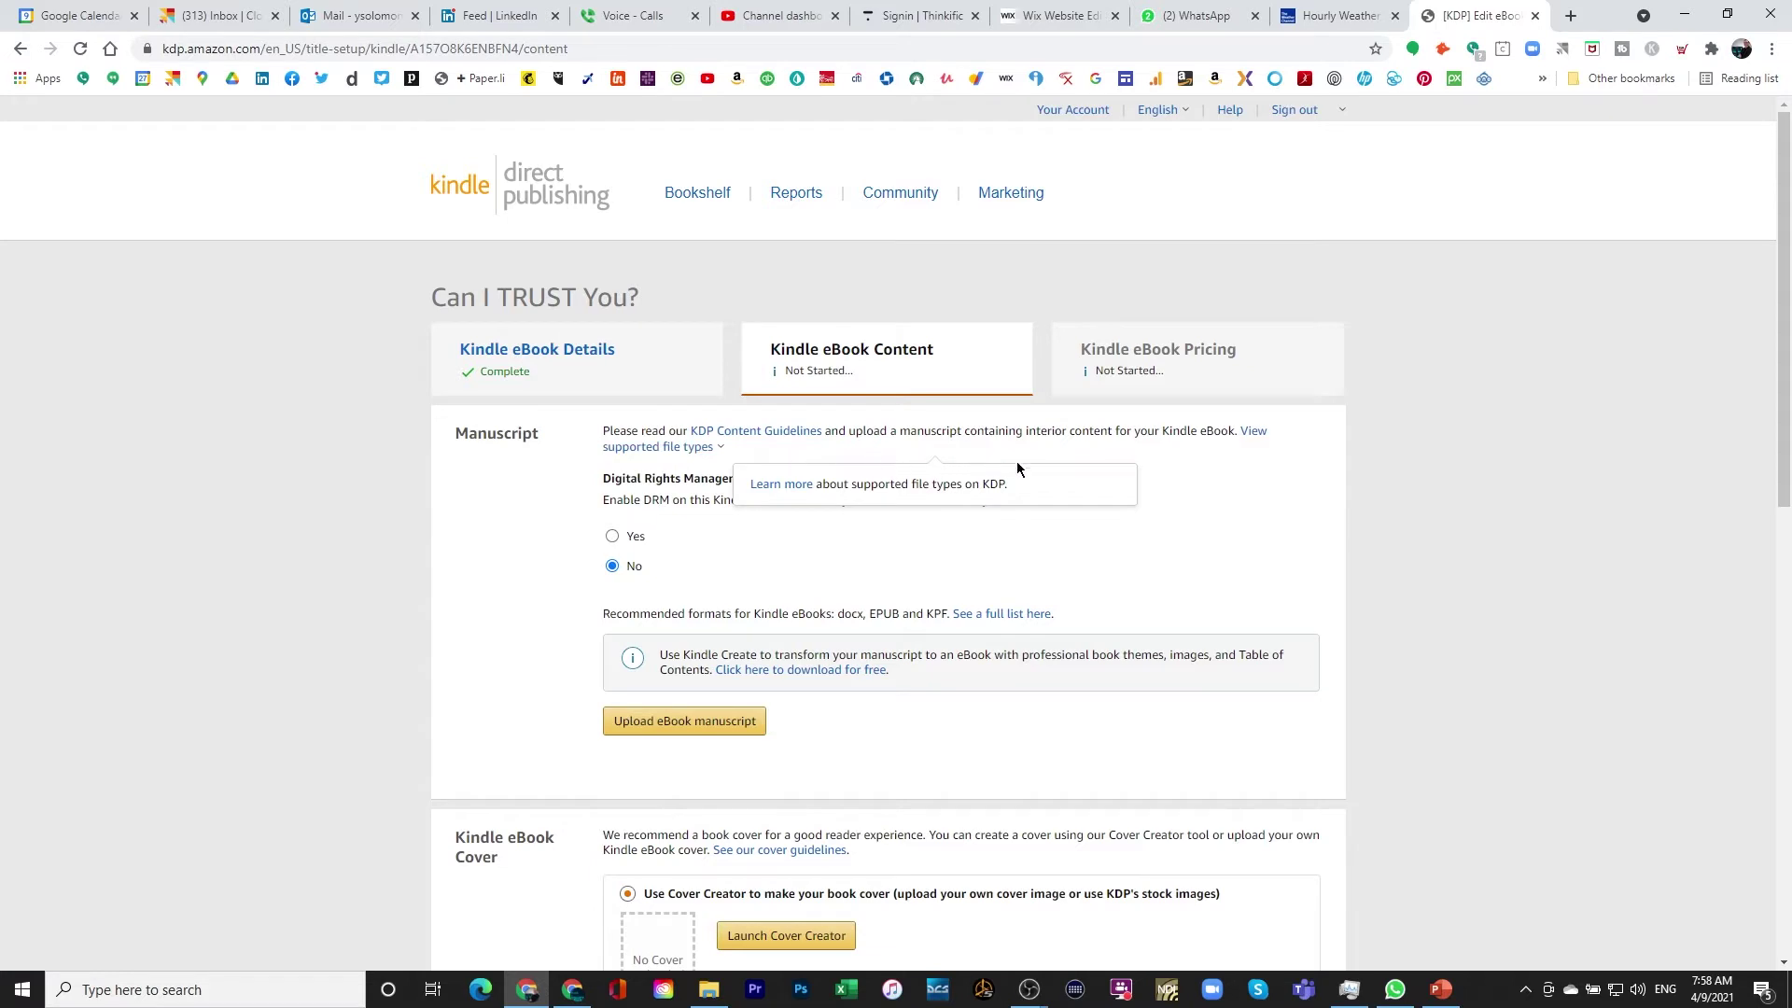
left_click(730, 454)
left_click(722, 453)
left_click(724, 453)
left_click(728, 457)
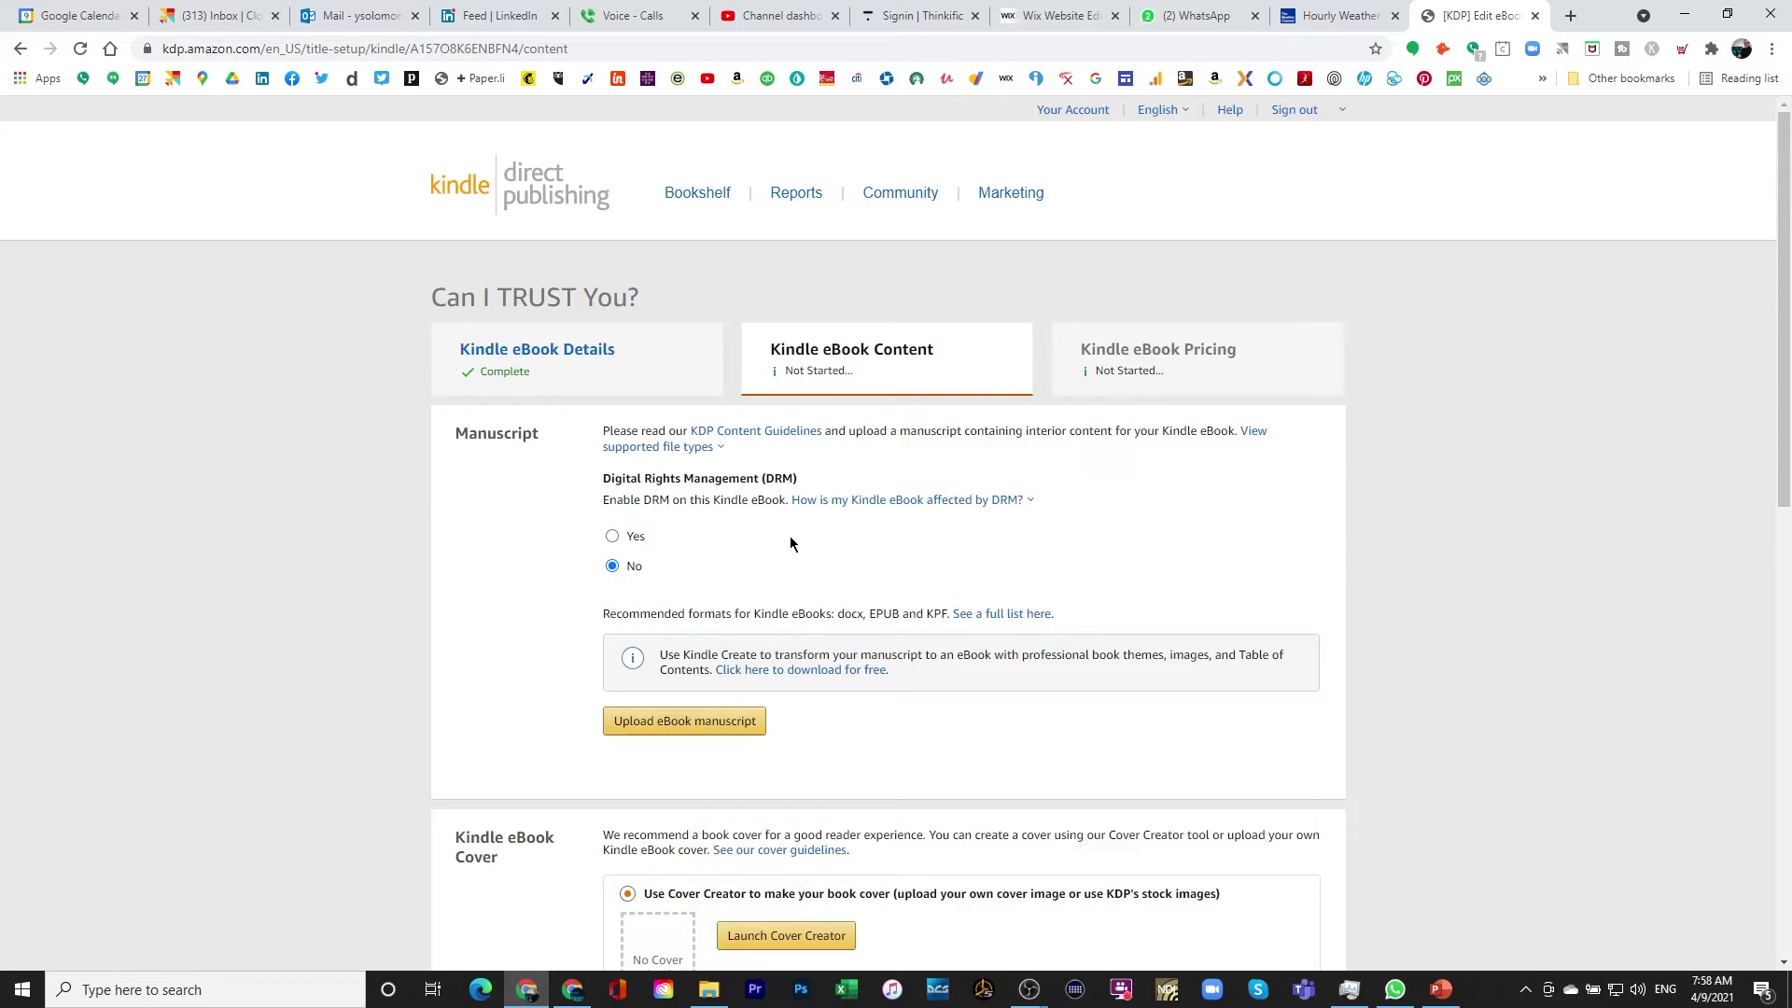
Enable Digital Rights Management for the eBook and choose to upload an existing JPG/TIFF cover
left_click(612, 536)
scroll(792, 536, "down", 1)
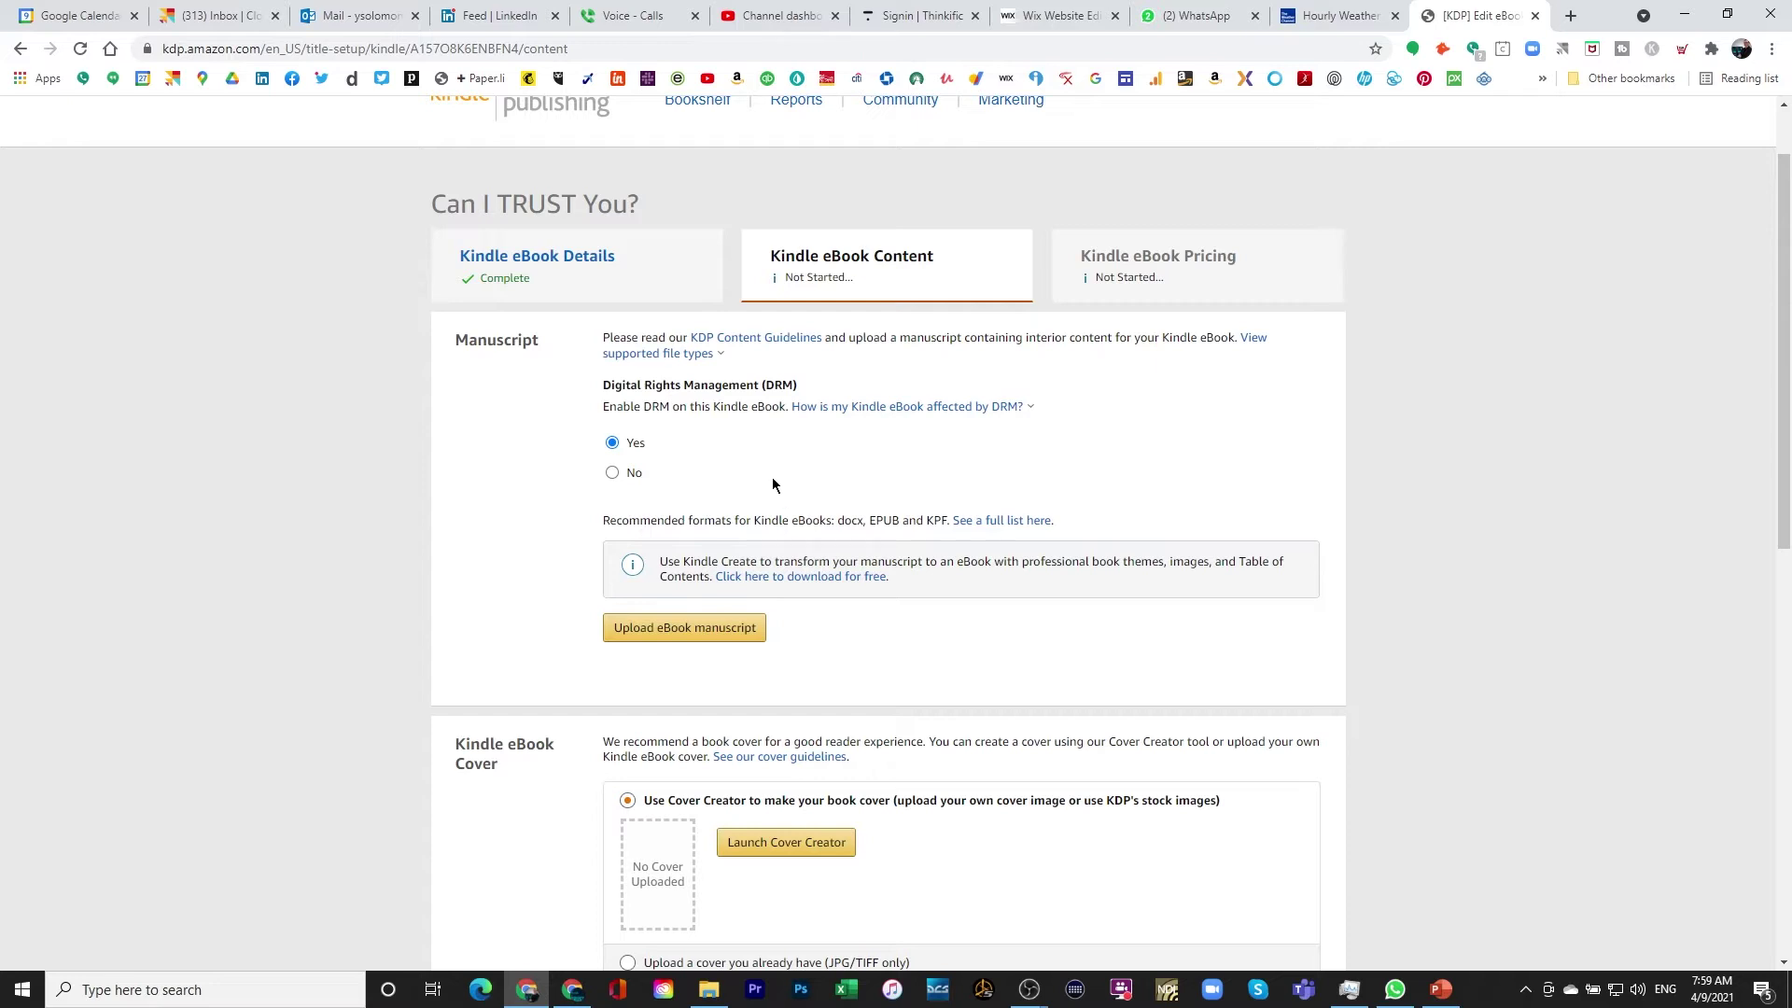
scroll(771, 478, "down", 1)
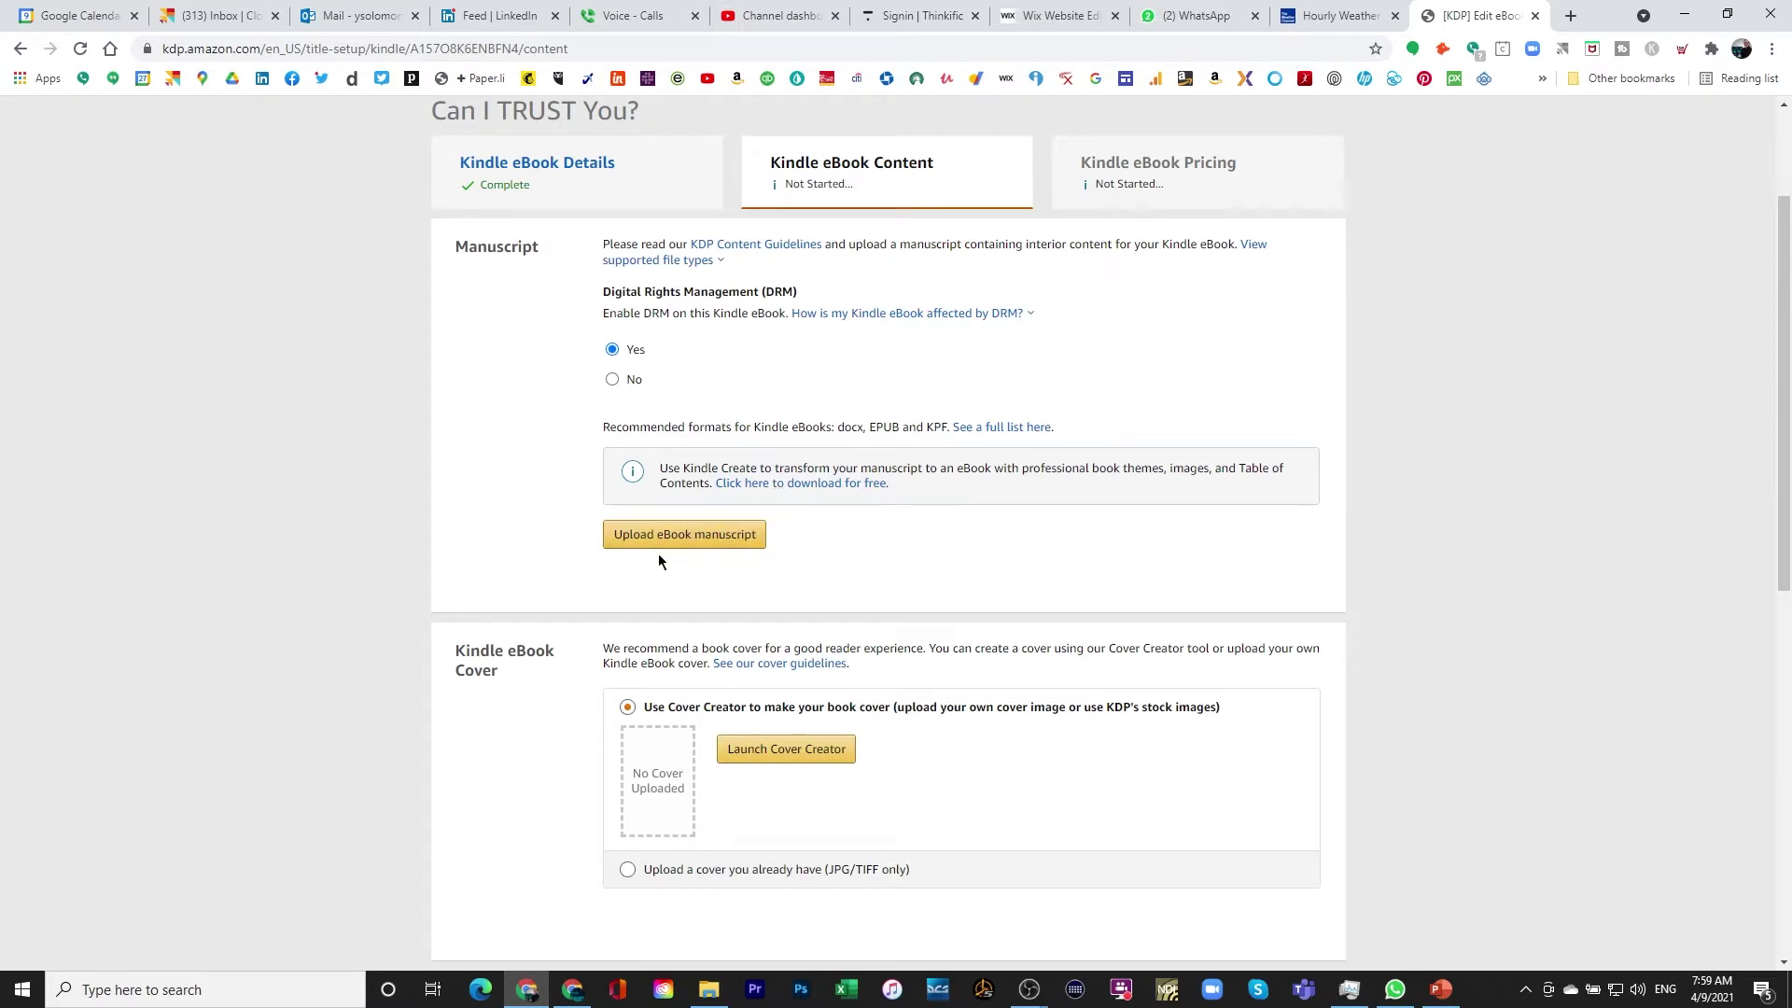
scroll(659, 557, "down", 1)
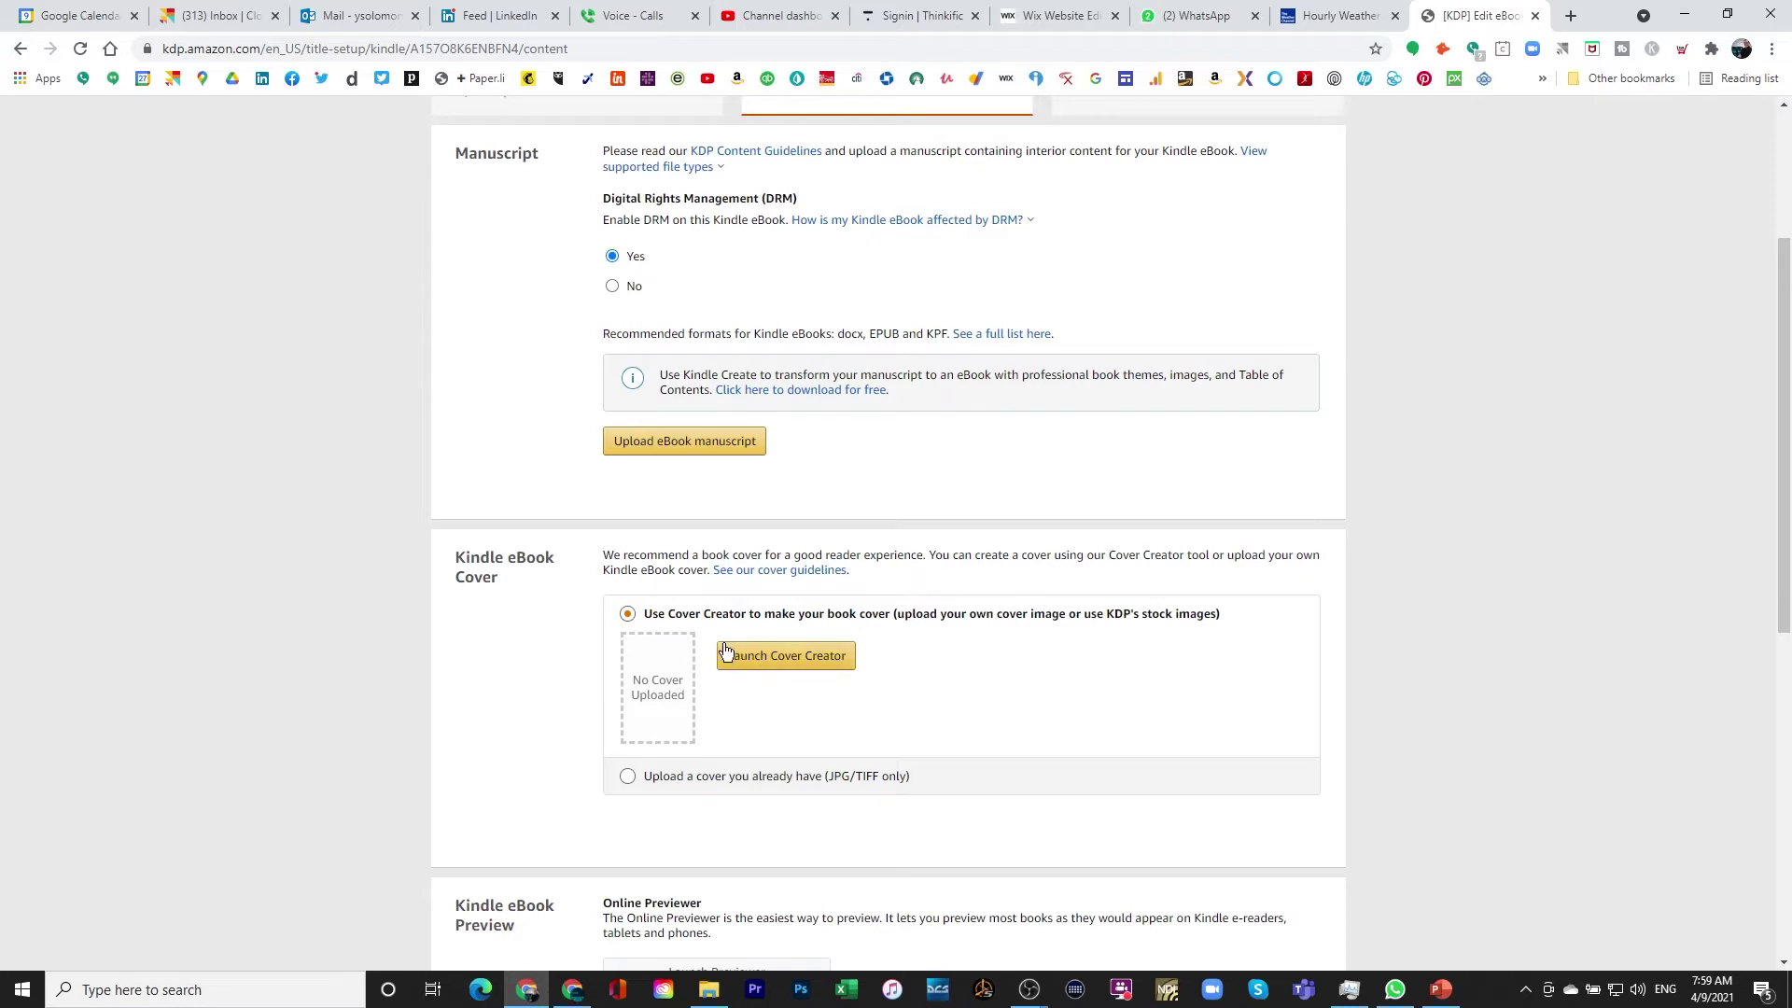
scroll(724, 653, "down", 2)
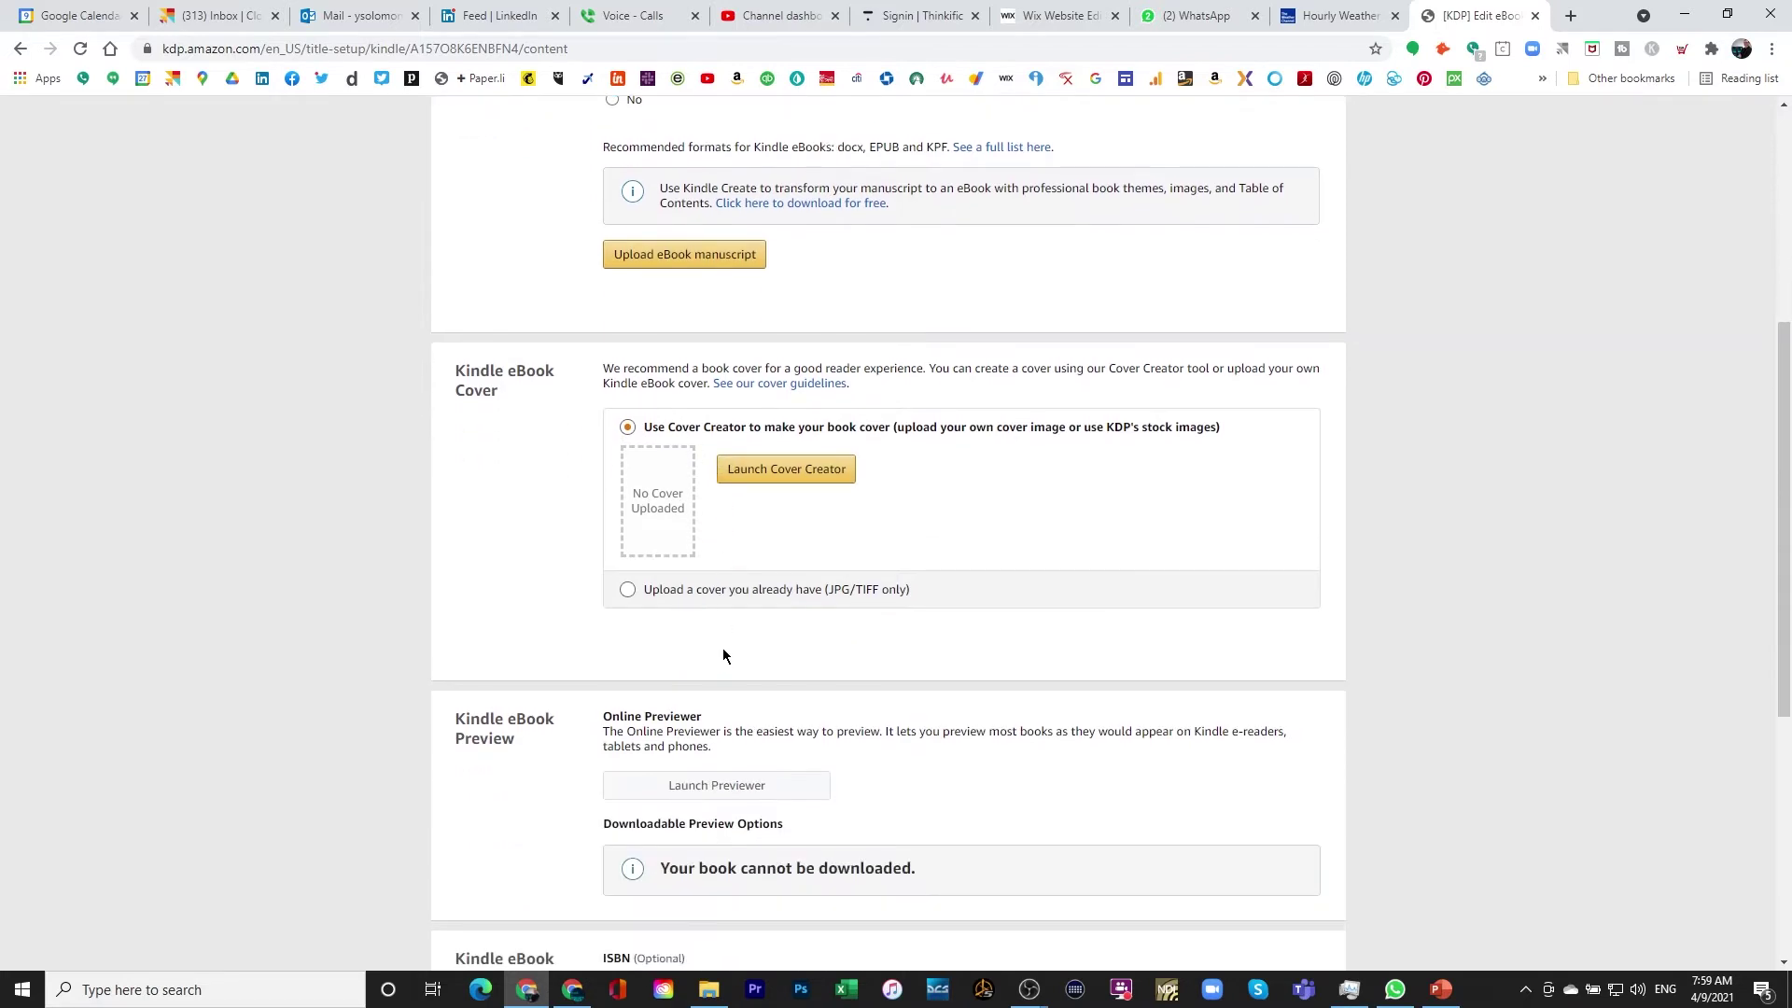
left_click(628, 595)
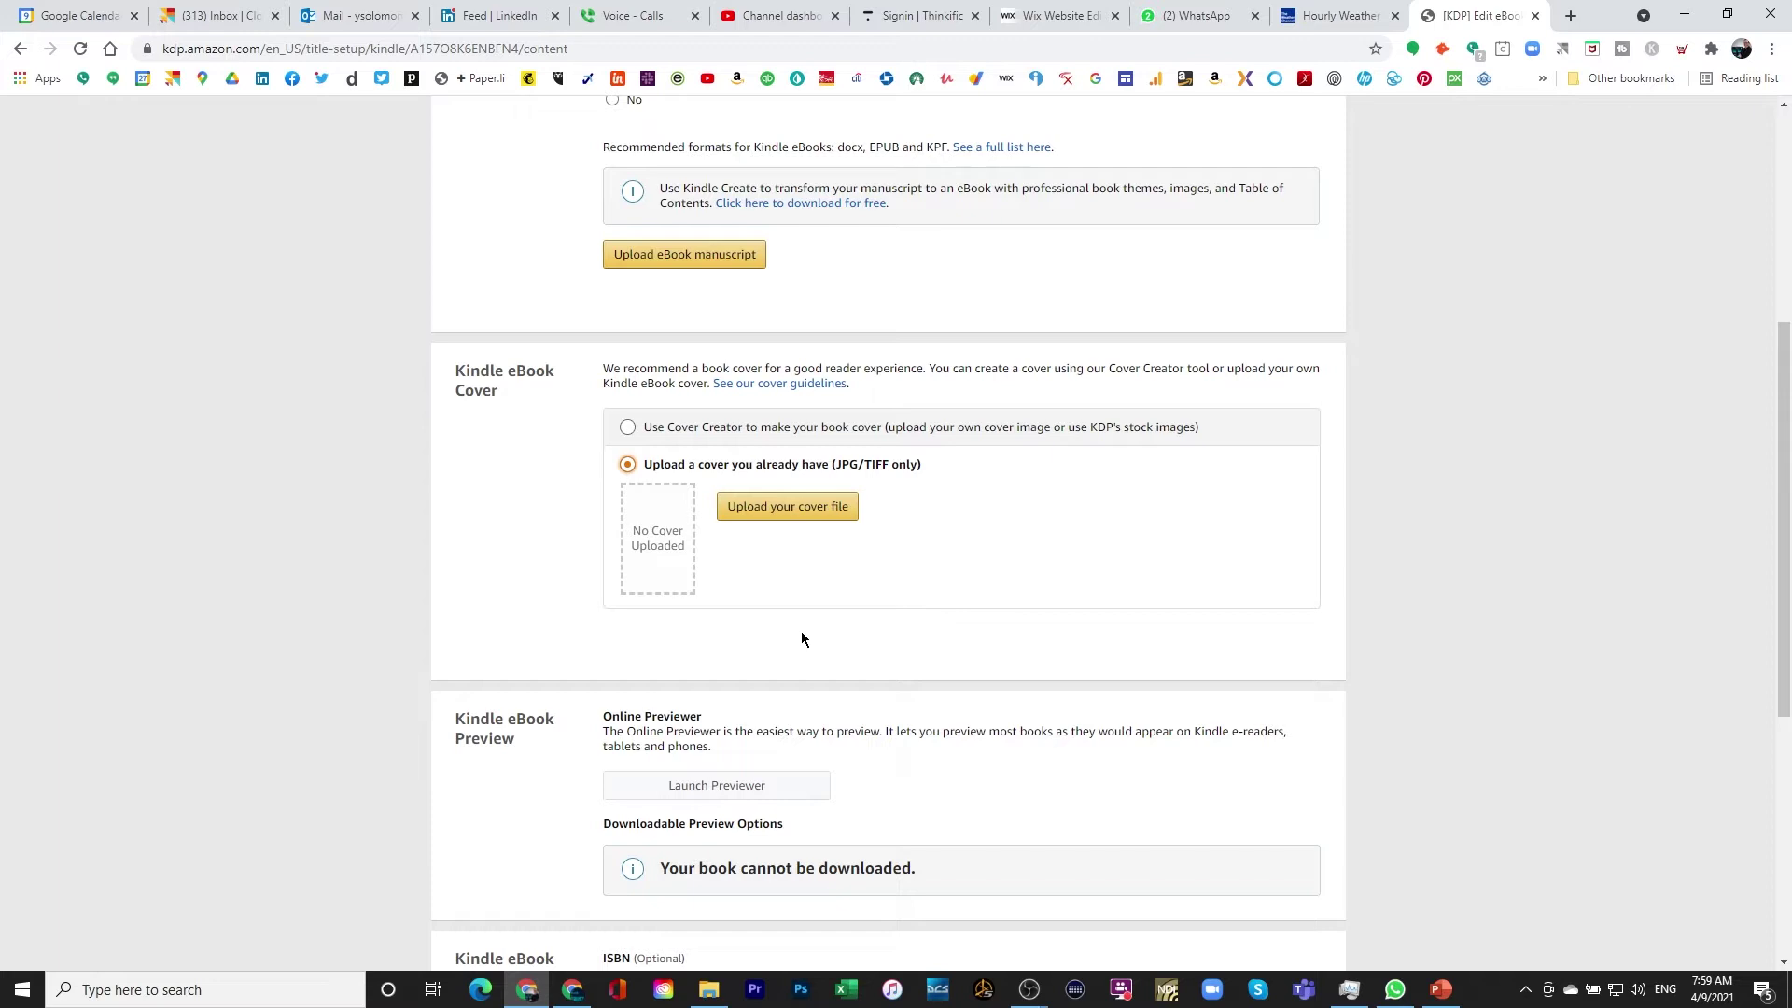
Open the eBook cover guidelines and read the format and dimension specifications
left_click(782, 383)
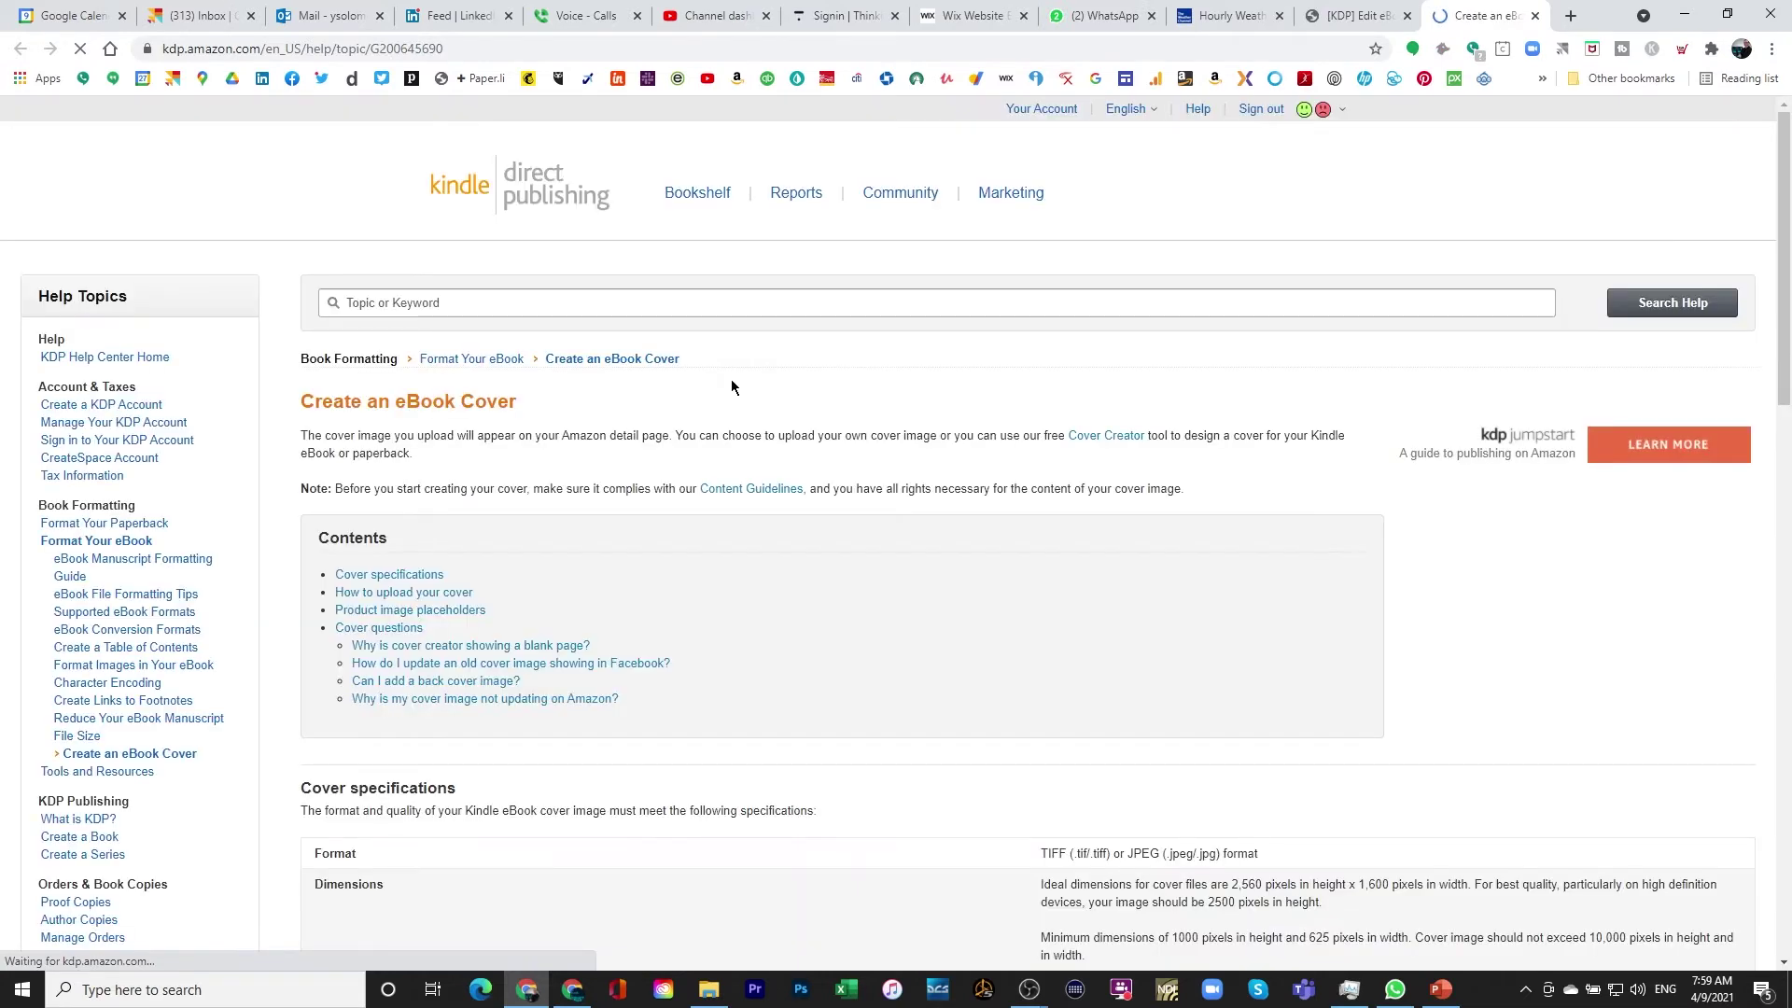
scroll(731, 613, "down", 6)
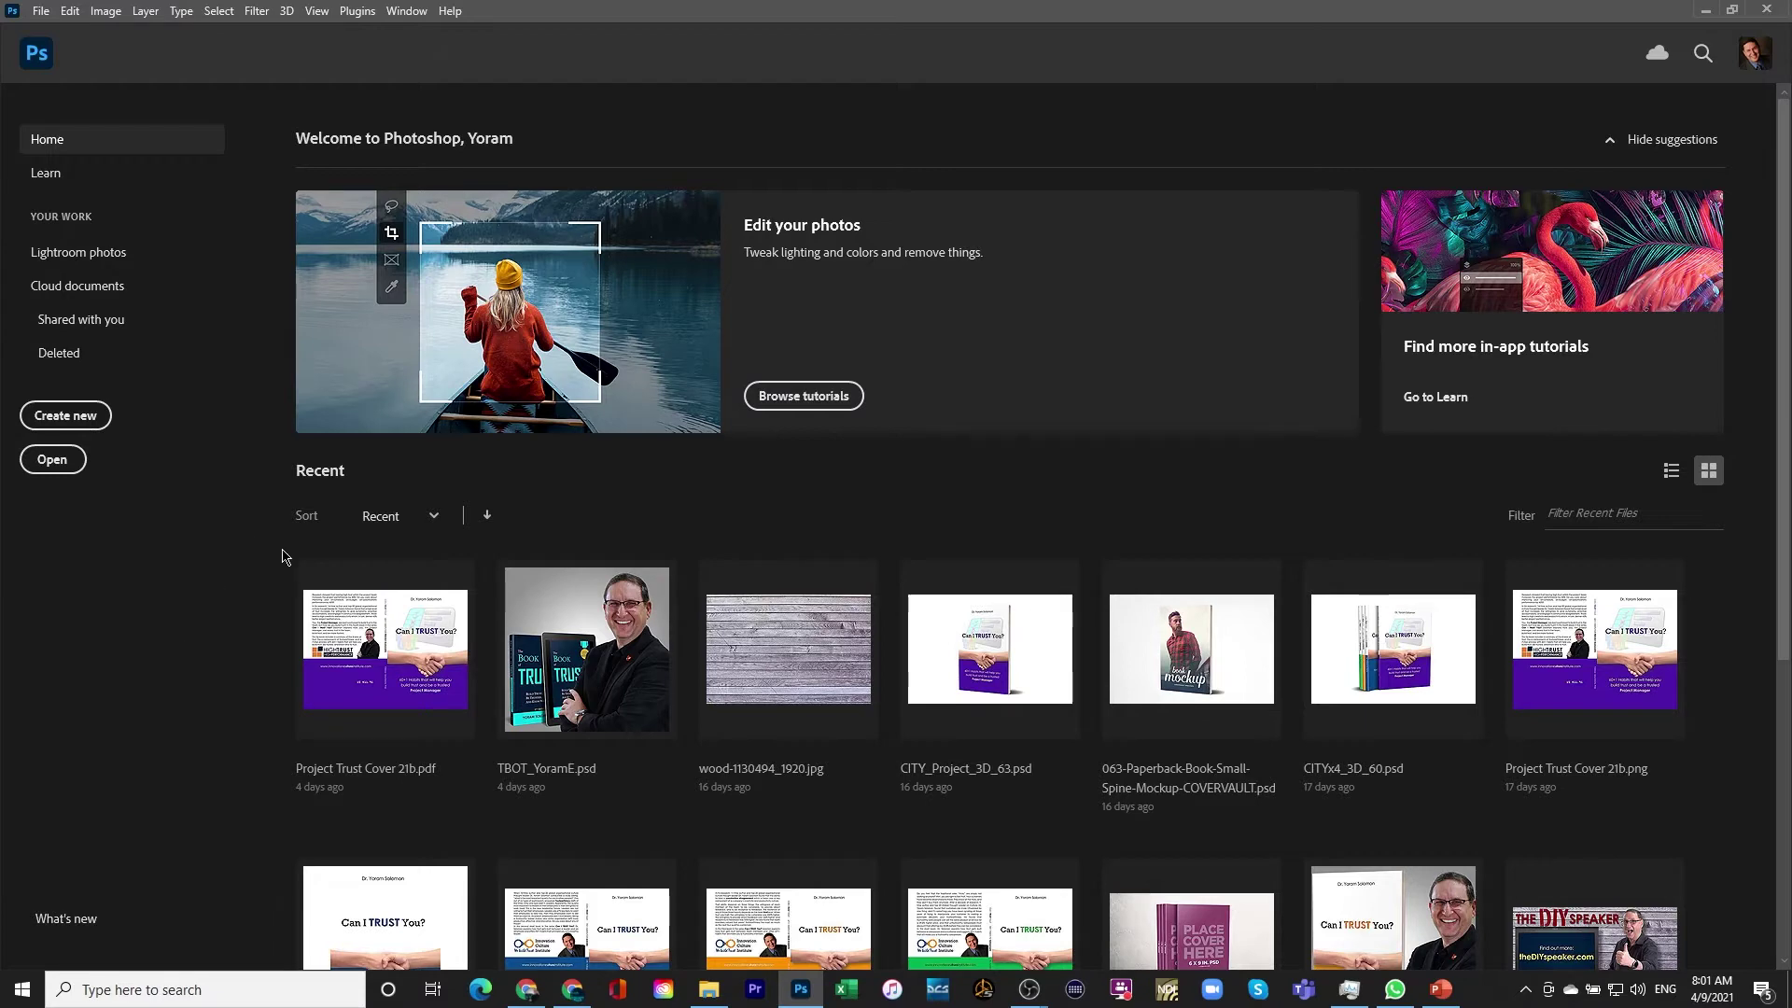
Switch to Photoshop and import page 1 of the recent file Project Trust Cover 21b.pdf
left_click(355, 643)
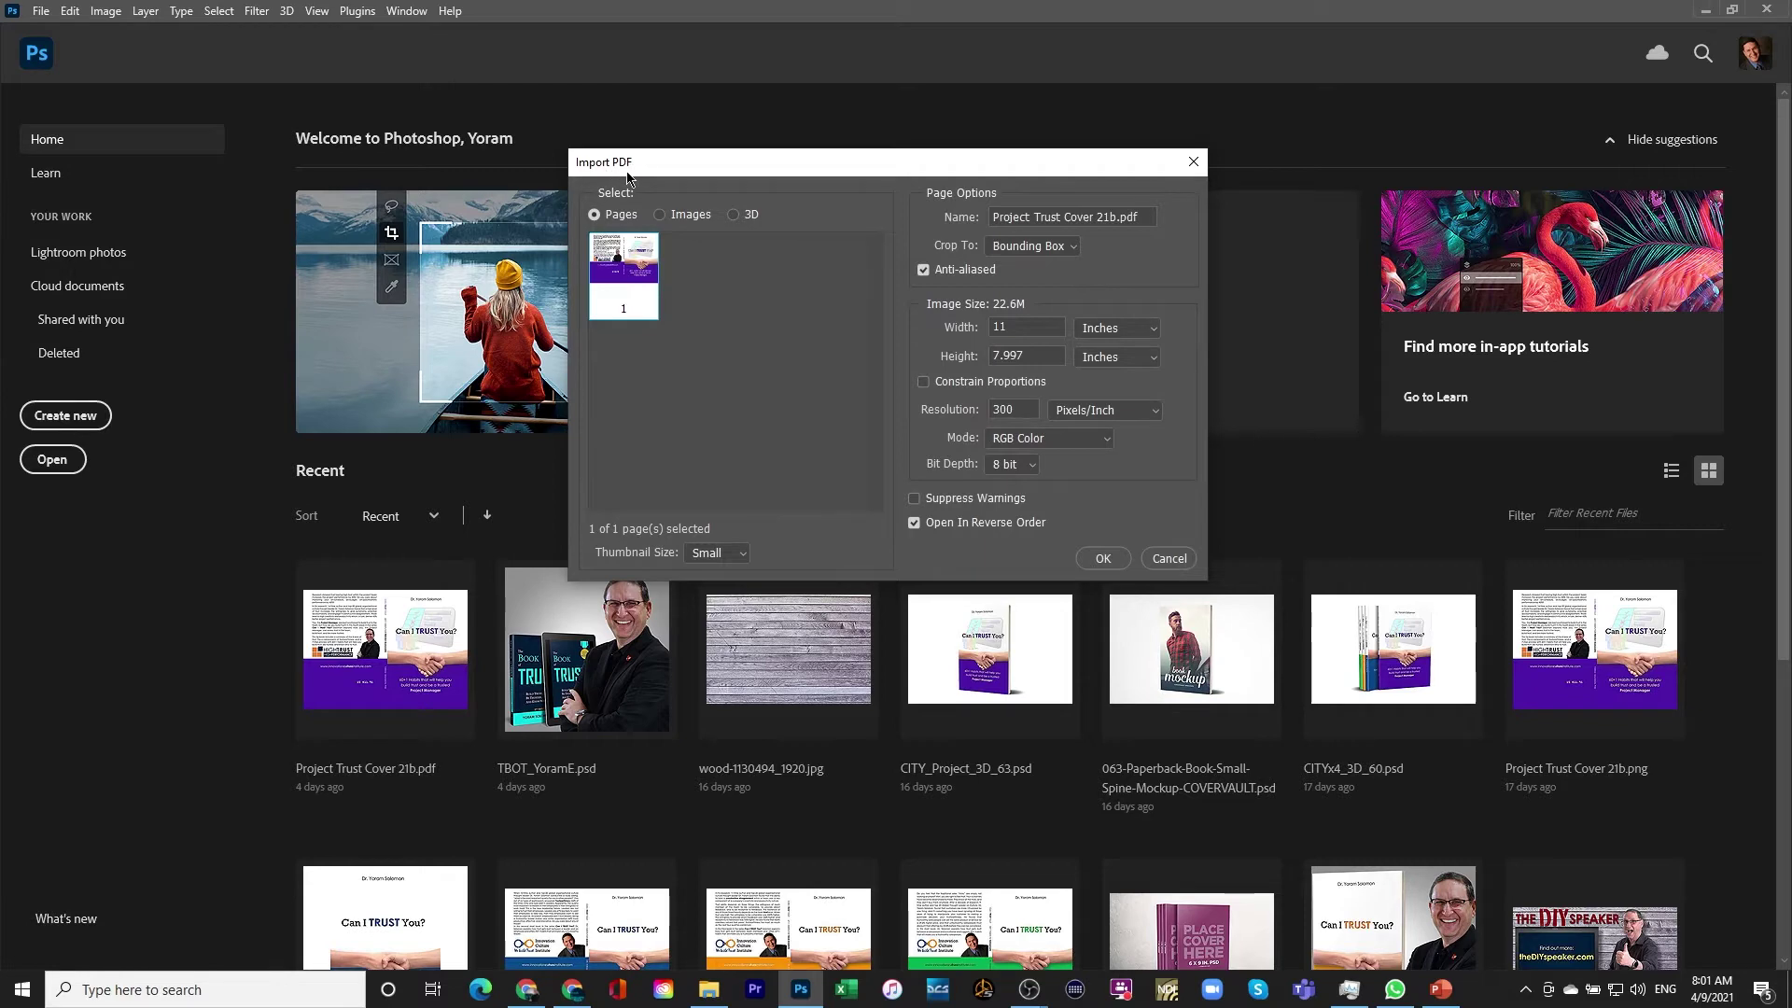
left_click(1101, 559)
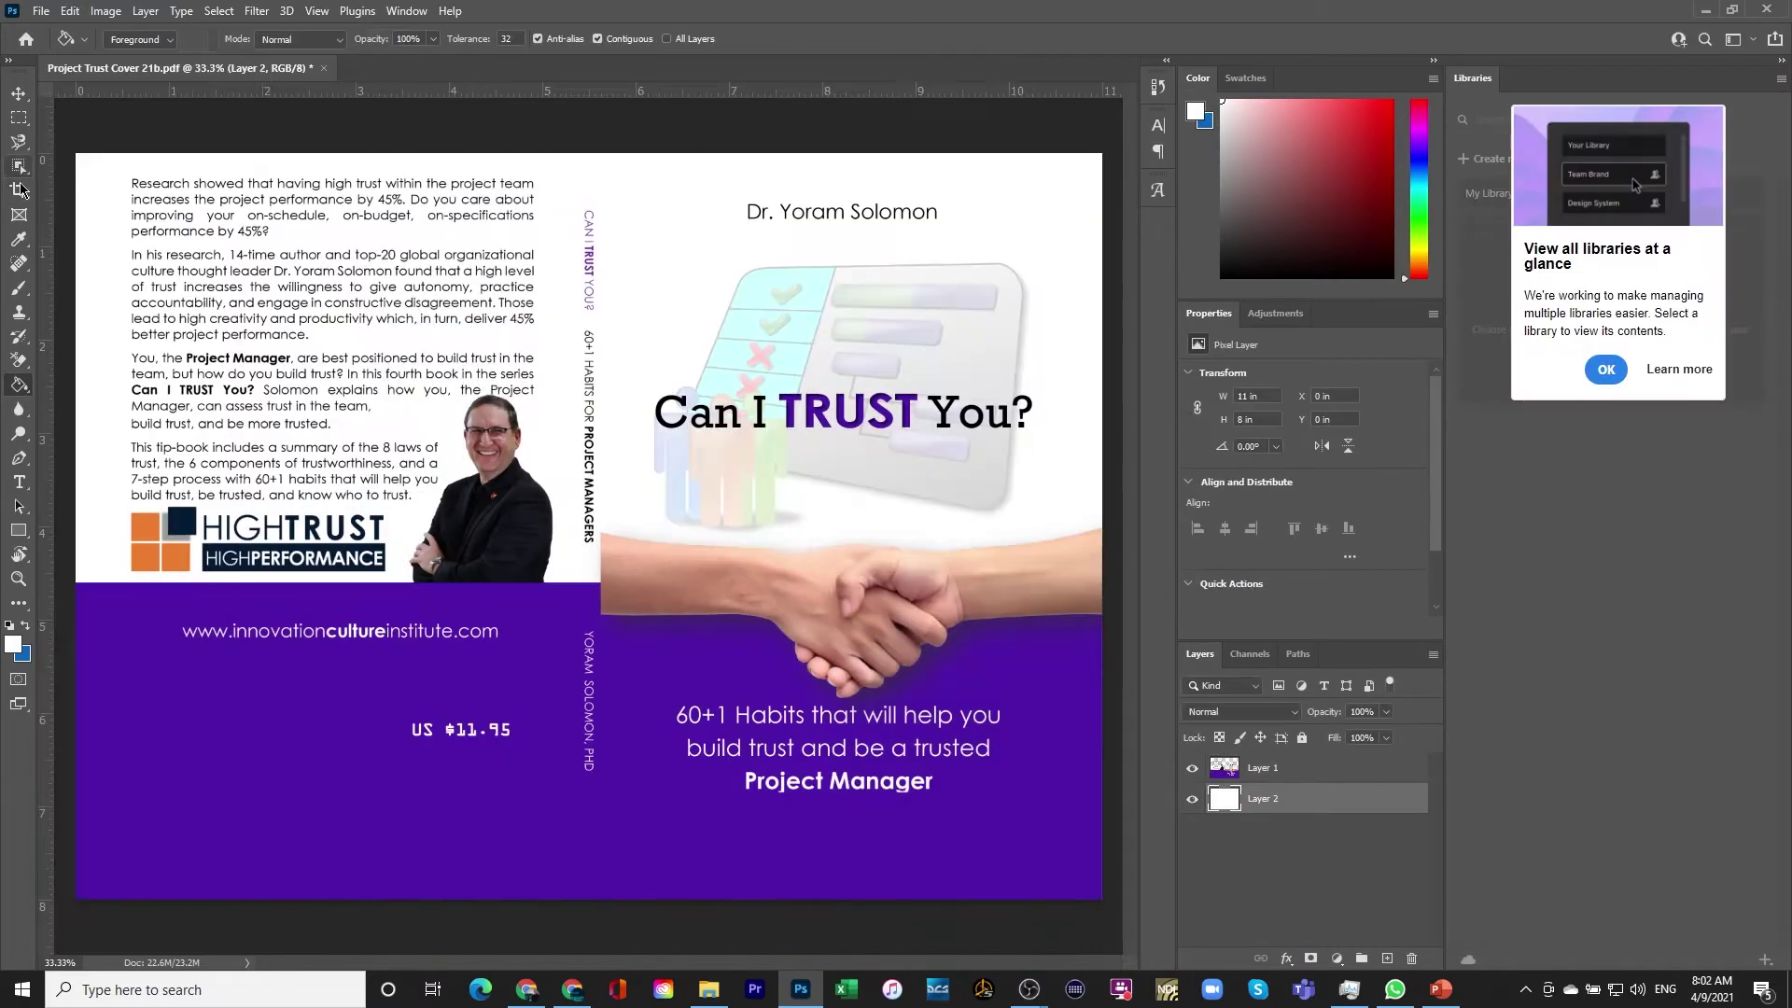
Set the Crop tool's aspect ratio to 1600 by 2560
left_click(19, 190)
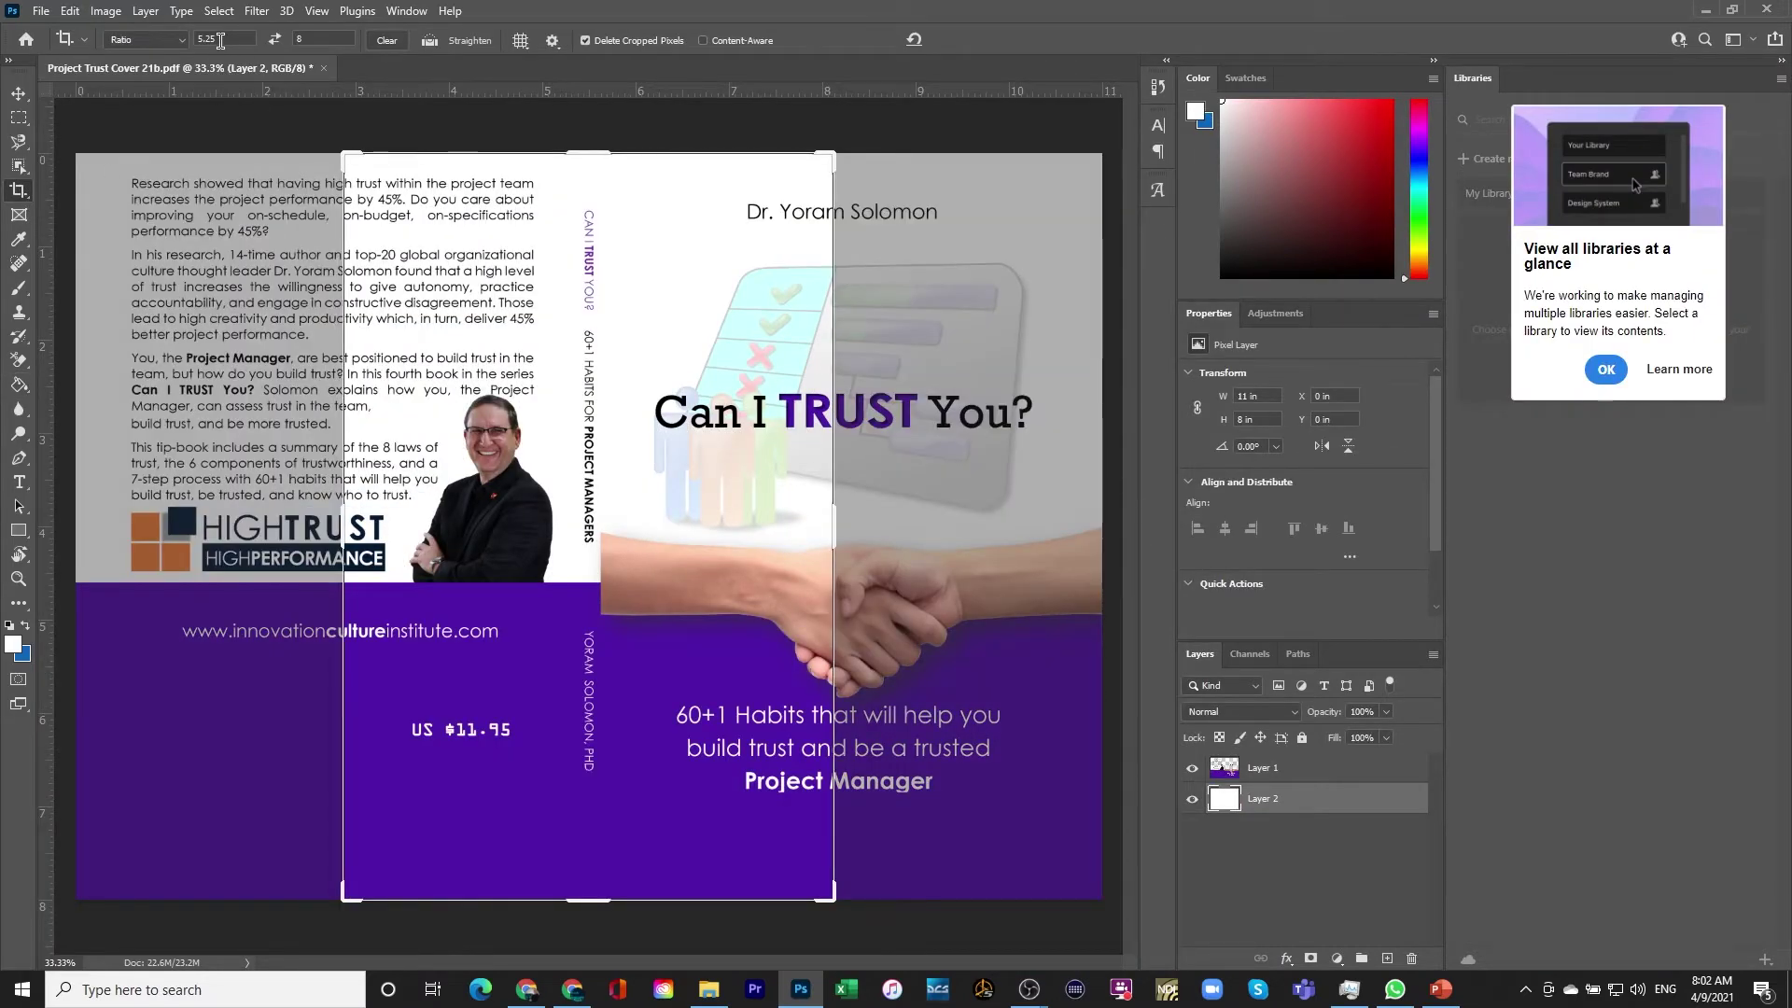
double_click(224, 39)
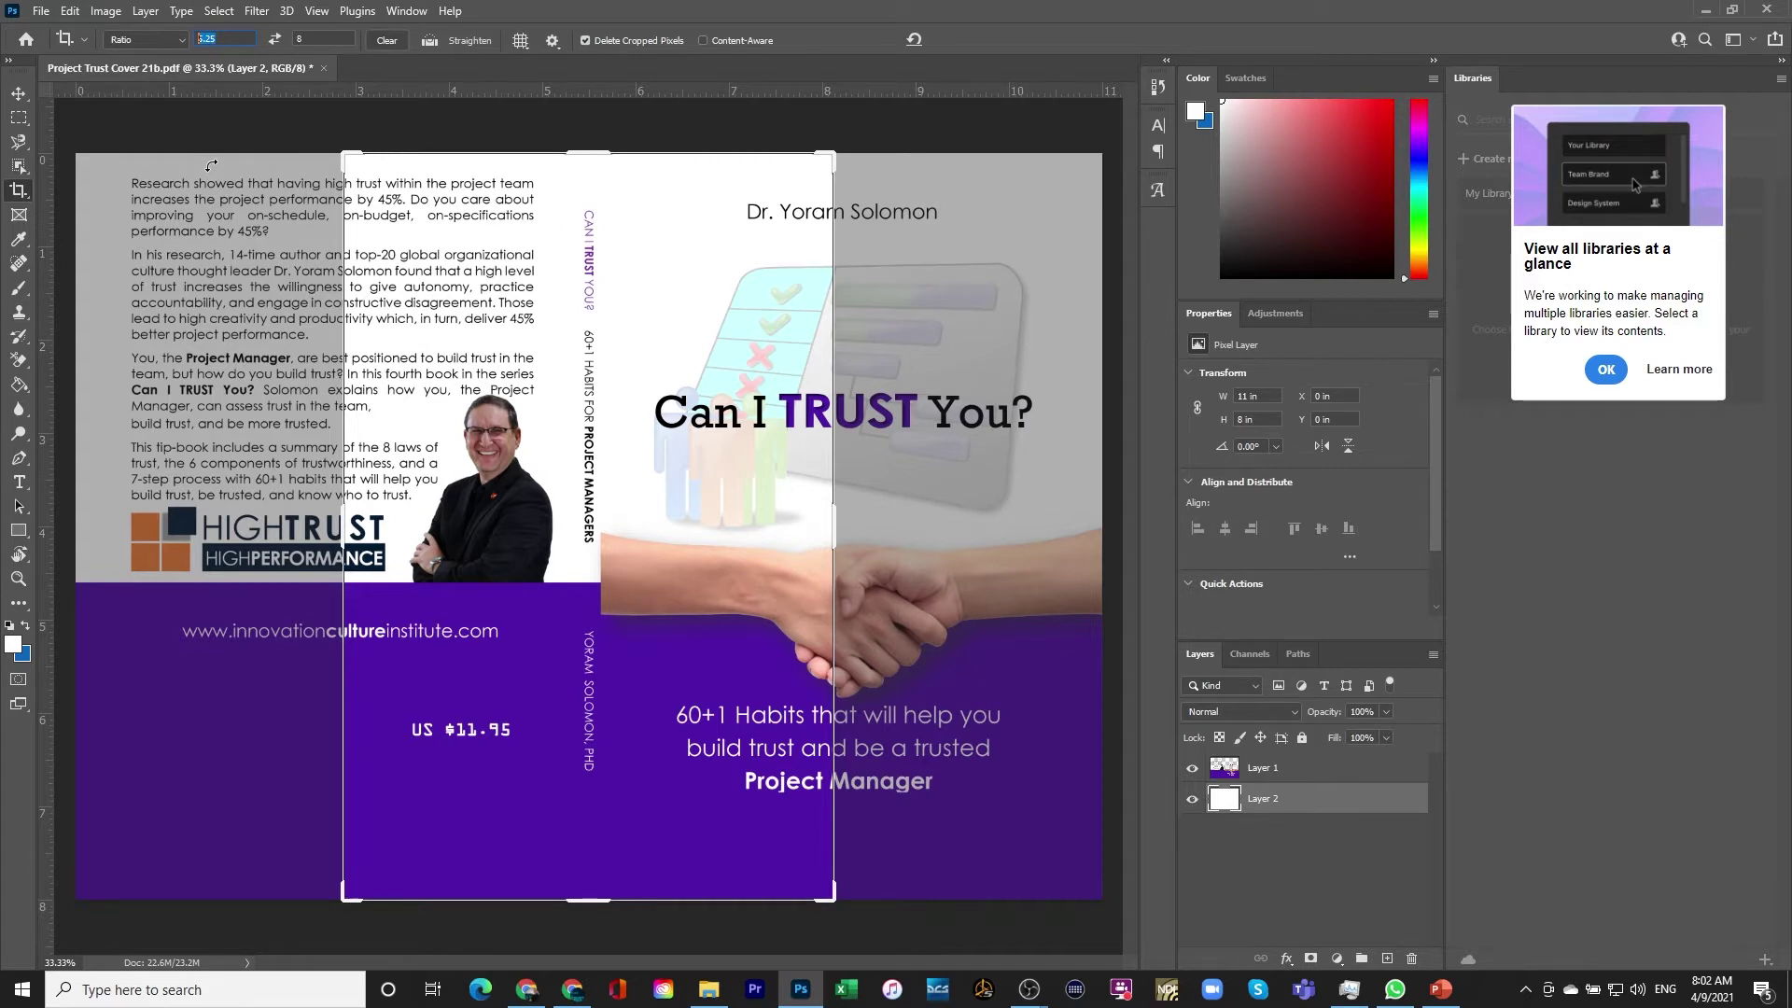
type("1600")
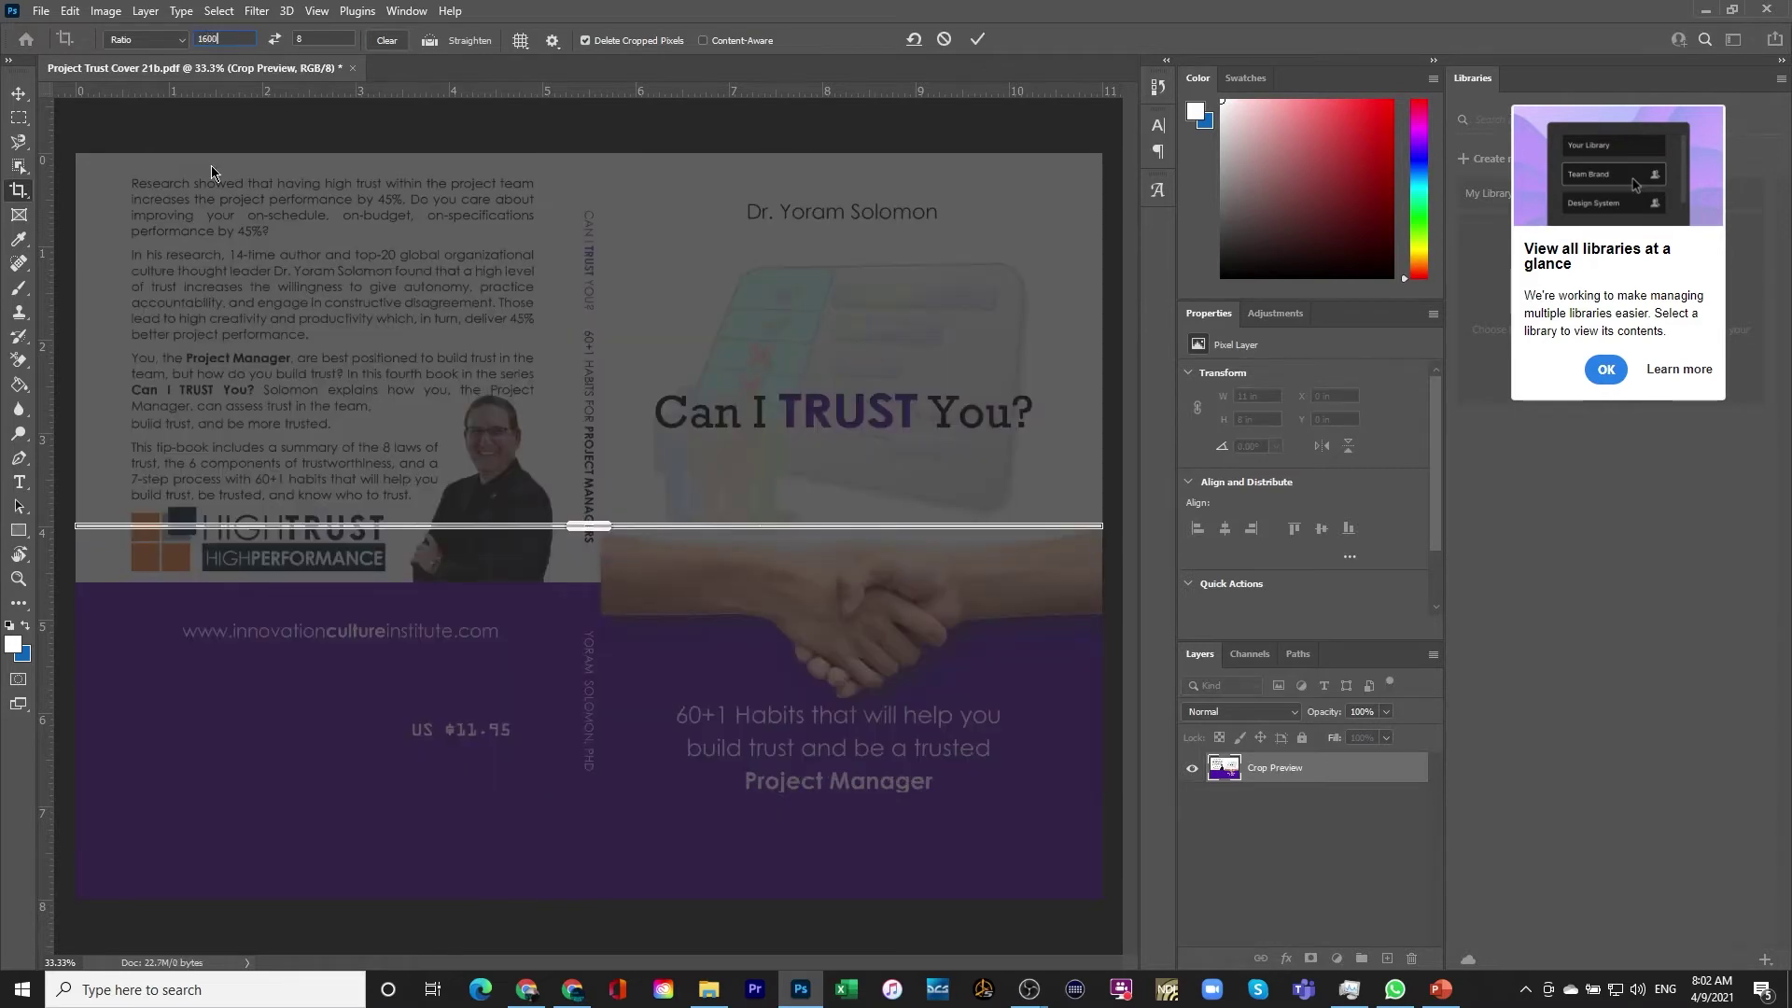
key("Tab")
type("2560")
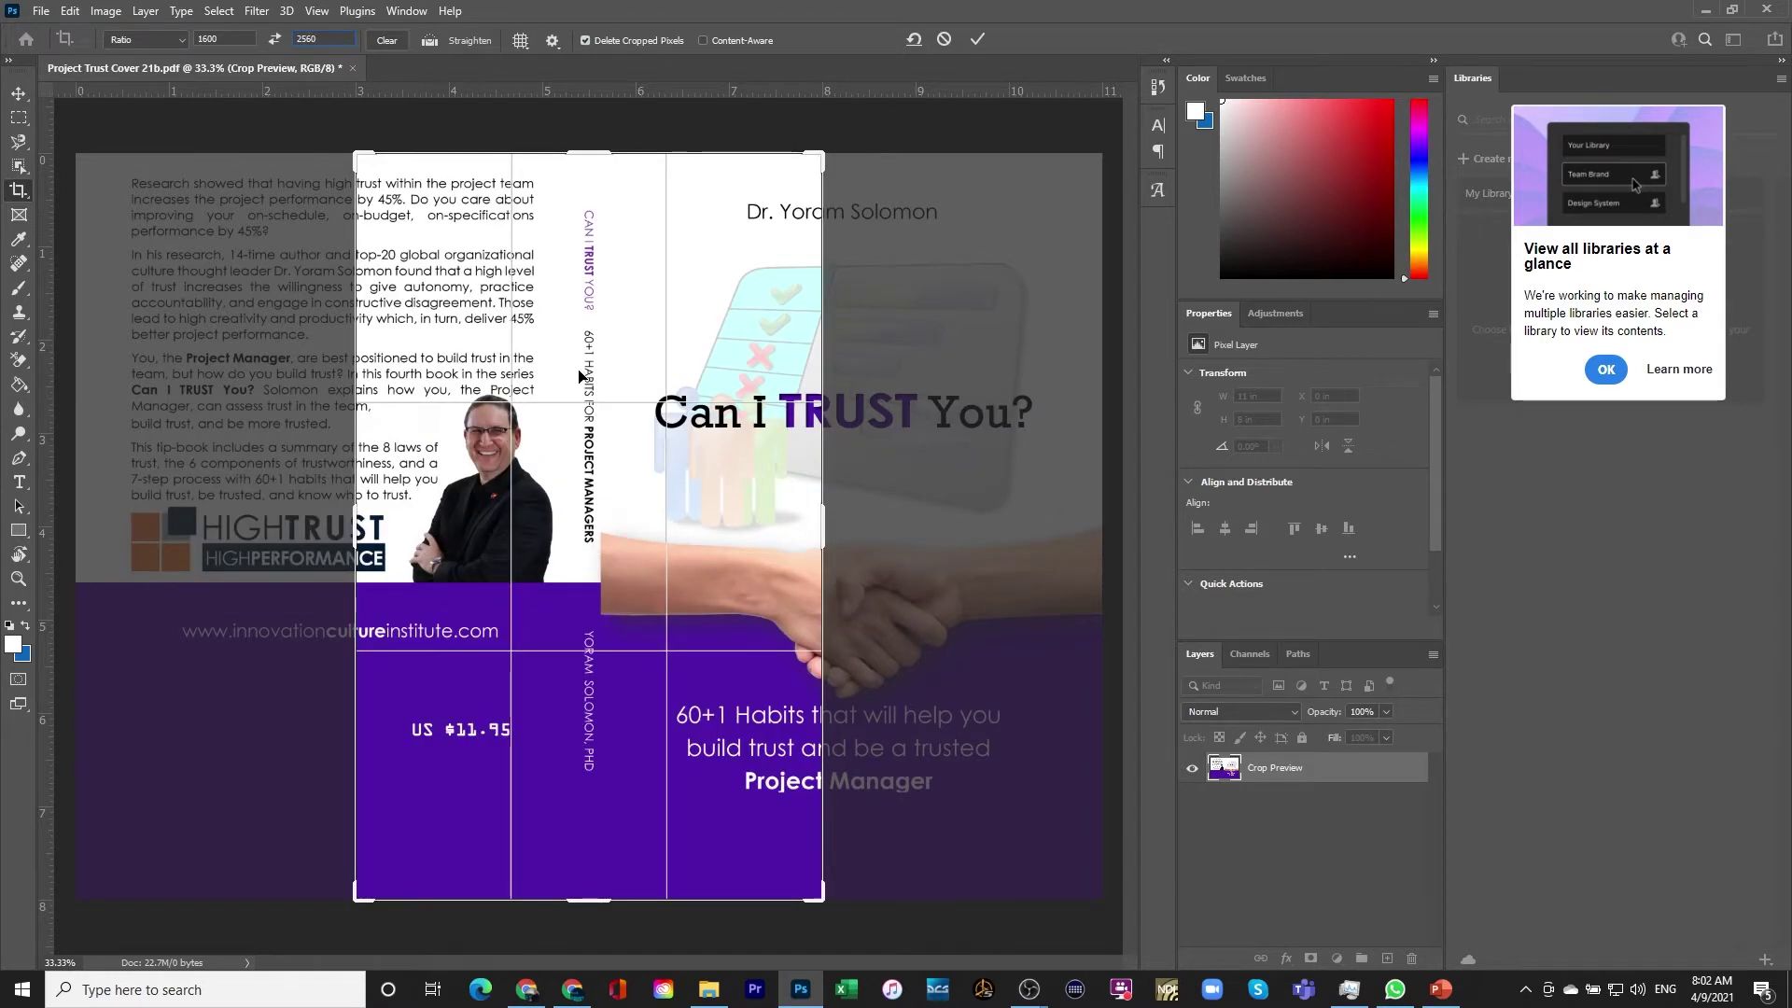
Place the crop frame over the front cover and shrink it to about 4.83 by 7.74 in
left_click_drag(579, 376, 295, 376)
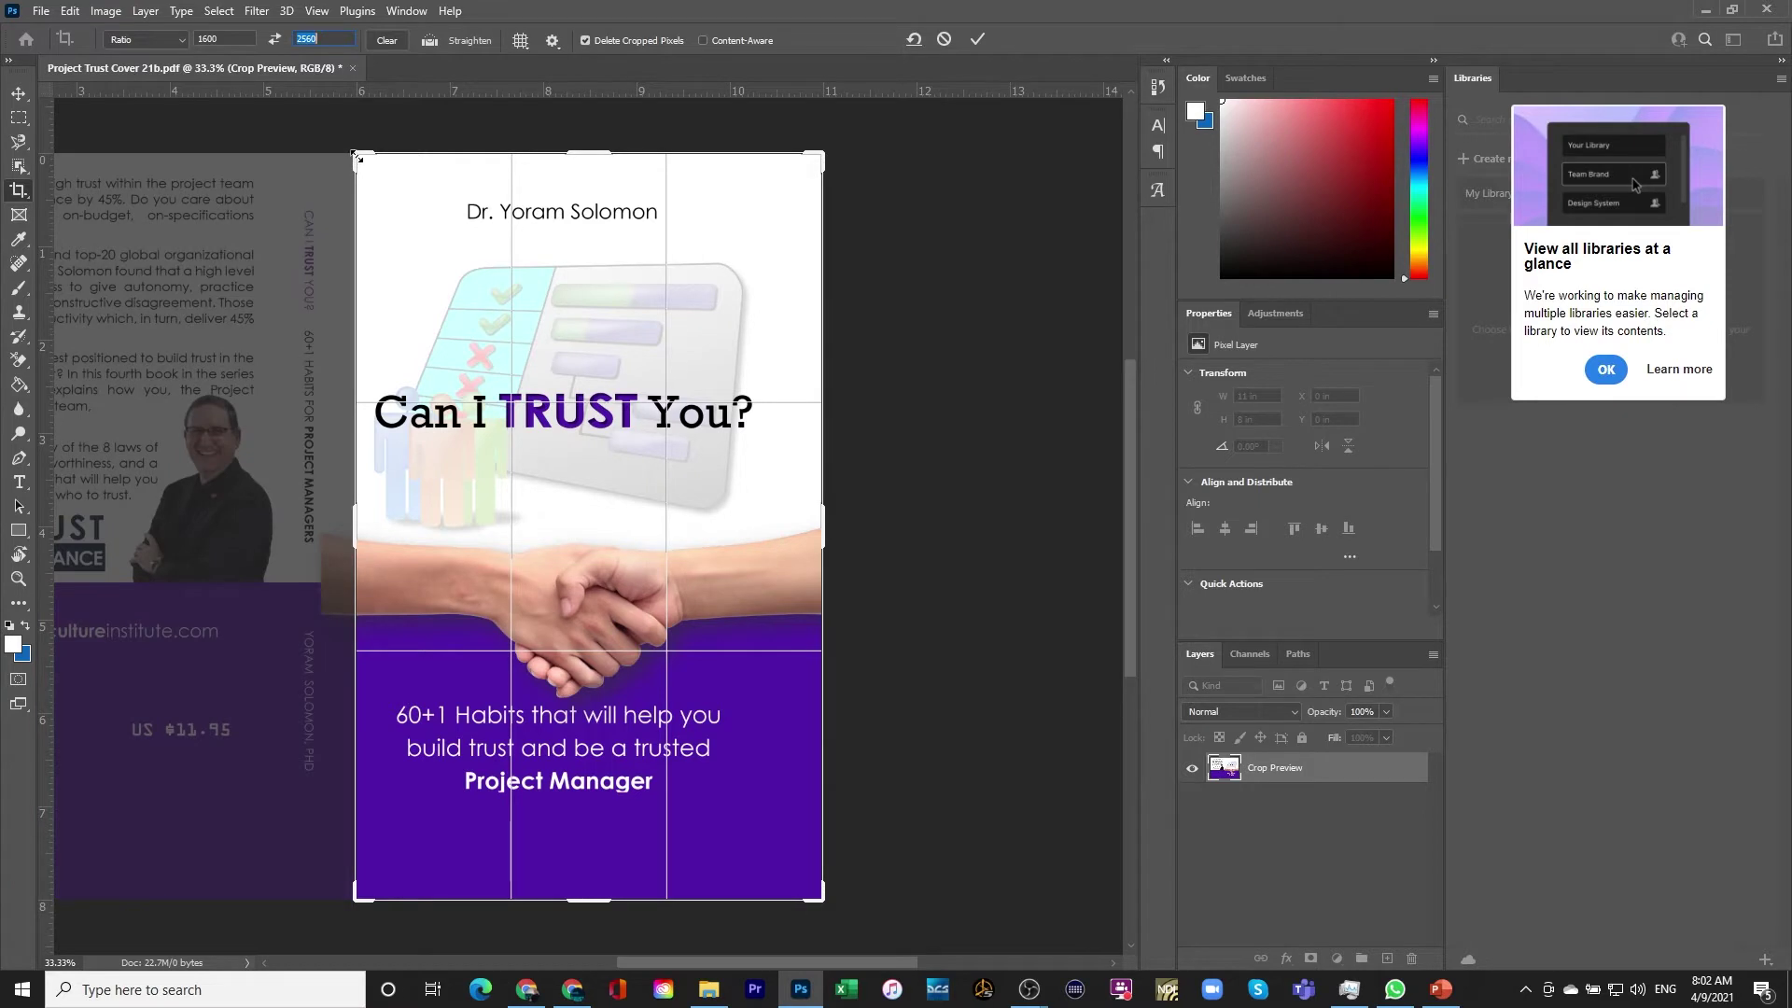
left_click_drag(358, 157, 357, 160)
left_click_drag(757, 237, 754, 250)
left_click_drag(815, 160, 816, 163)
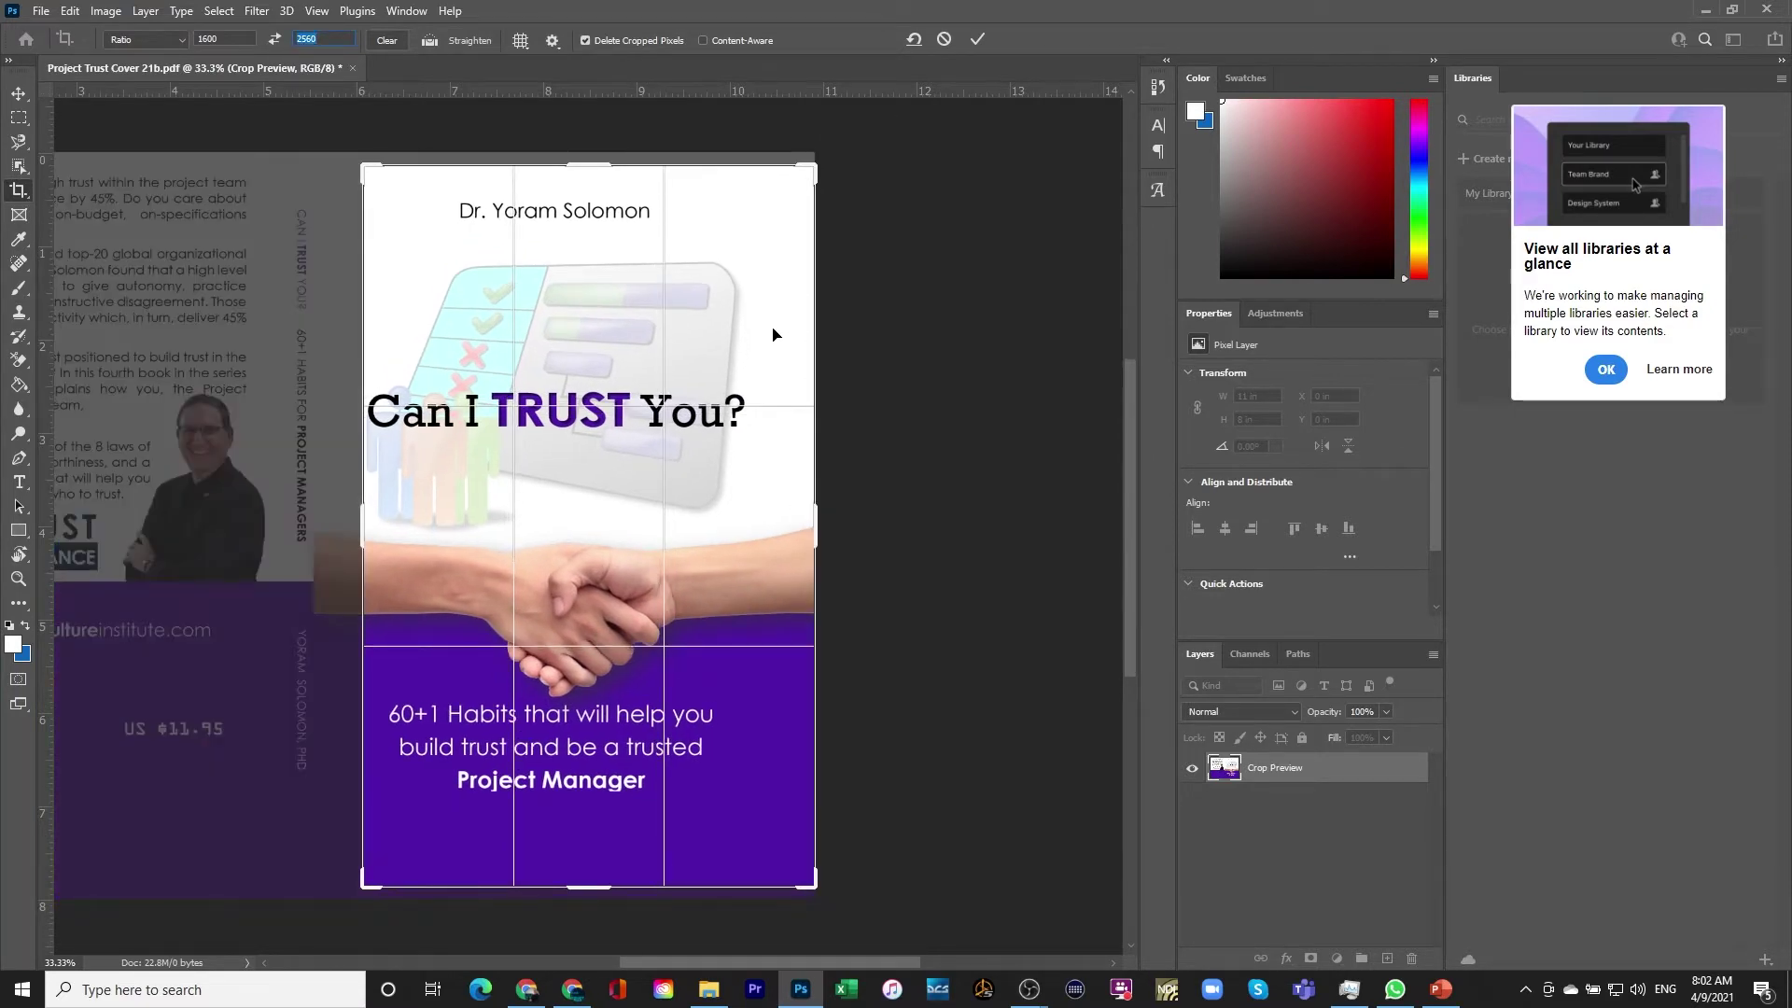
Fine-tune the front cover artwork's position inside the crop frame, excluding the spine, and apply the crop
left_click_drag(772, 334, 781, 352)
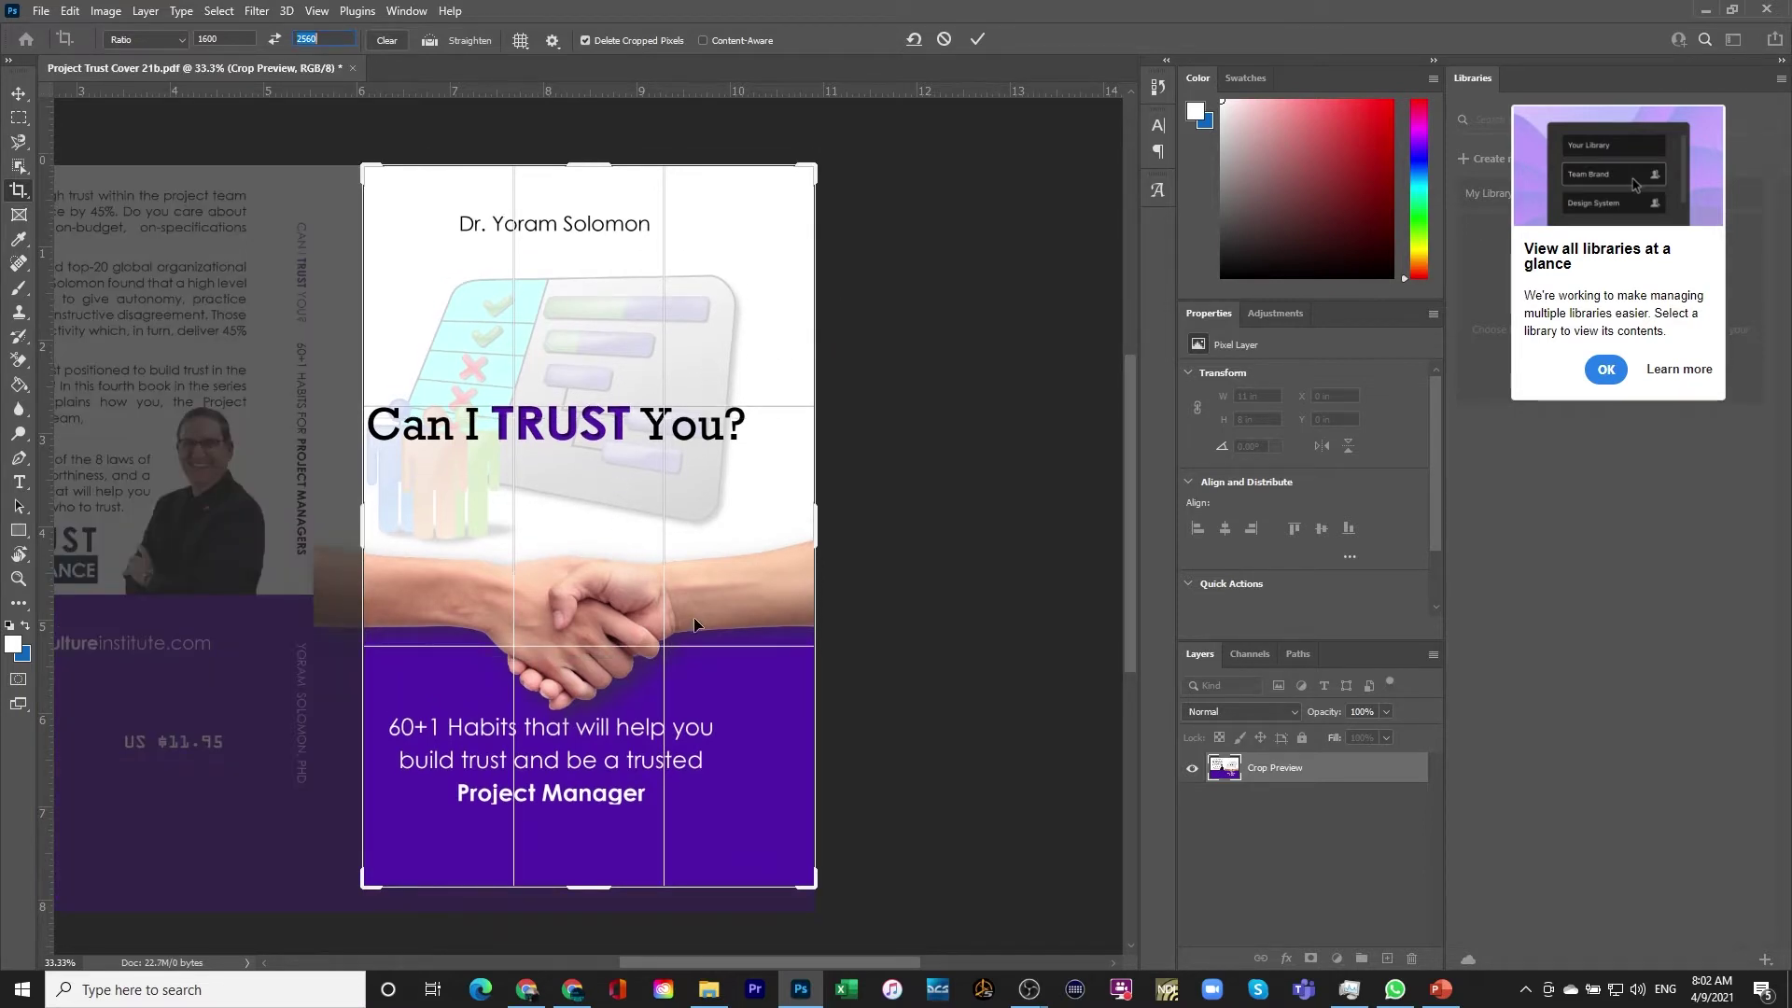
left_click_drag(695, 623, 707, 611)
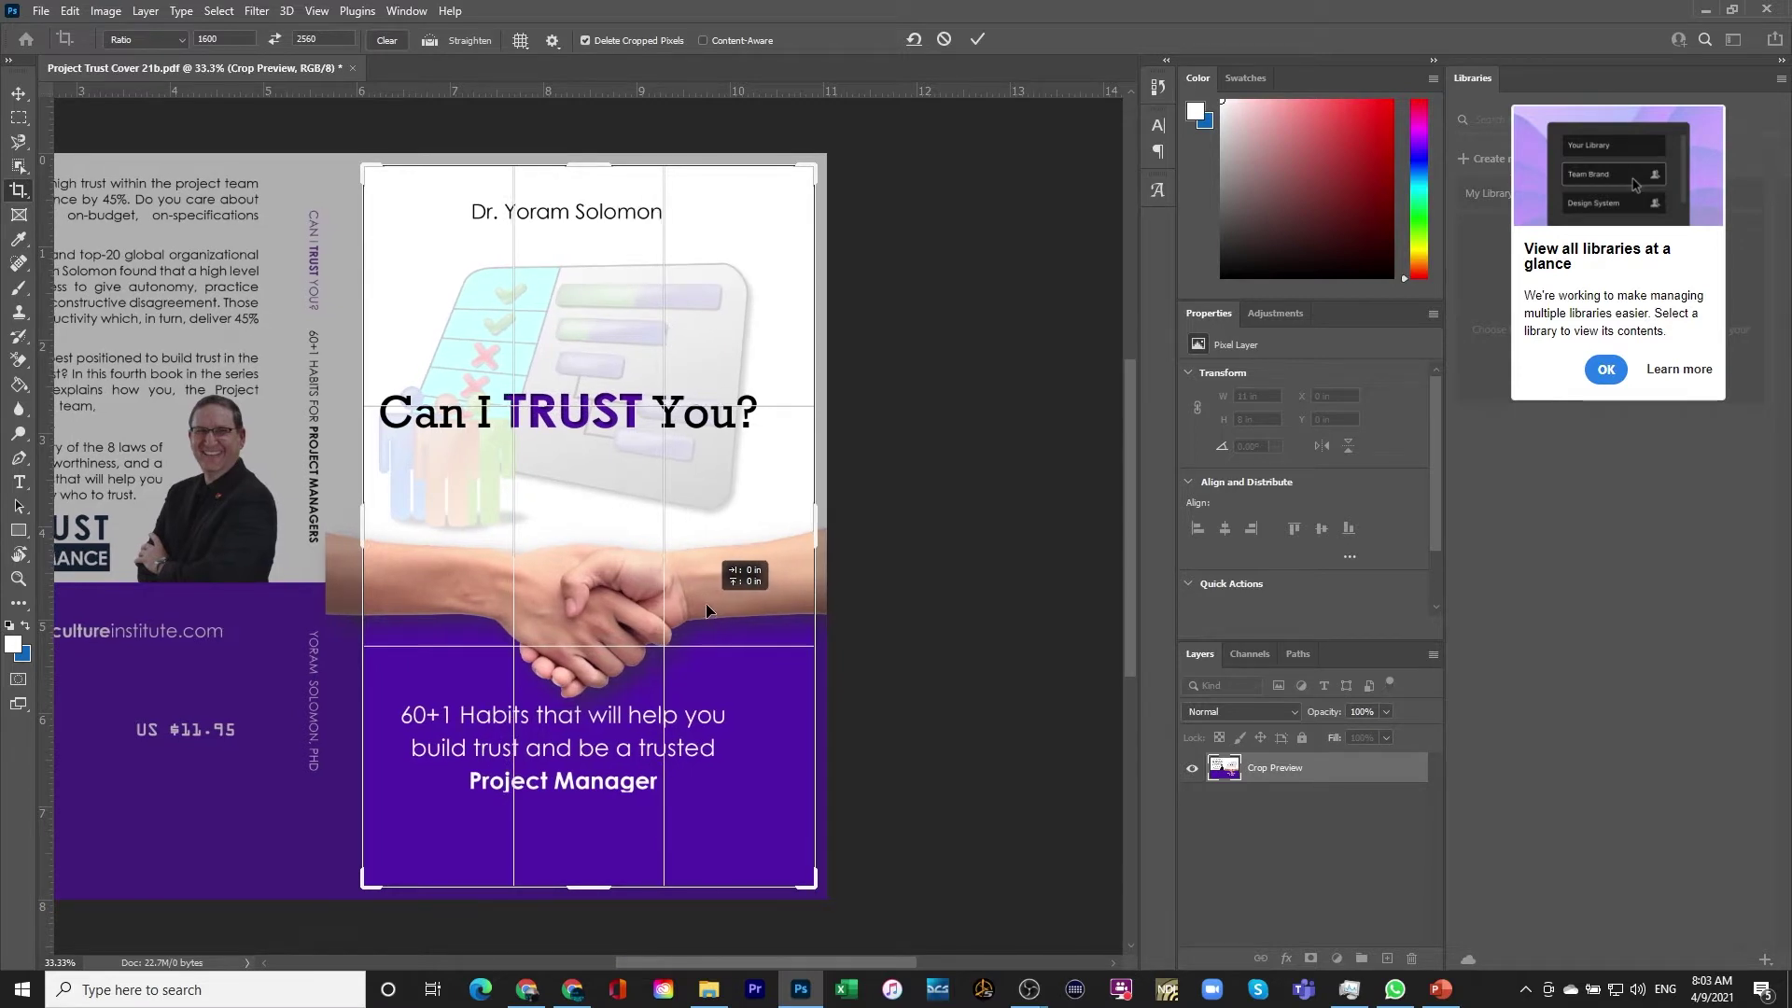
left_click_drag(706, 610, 706, 610)
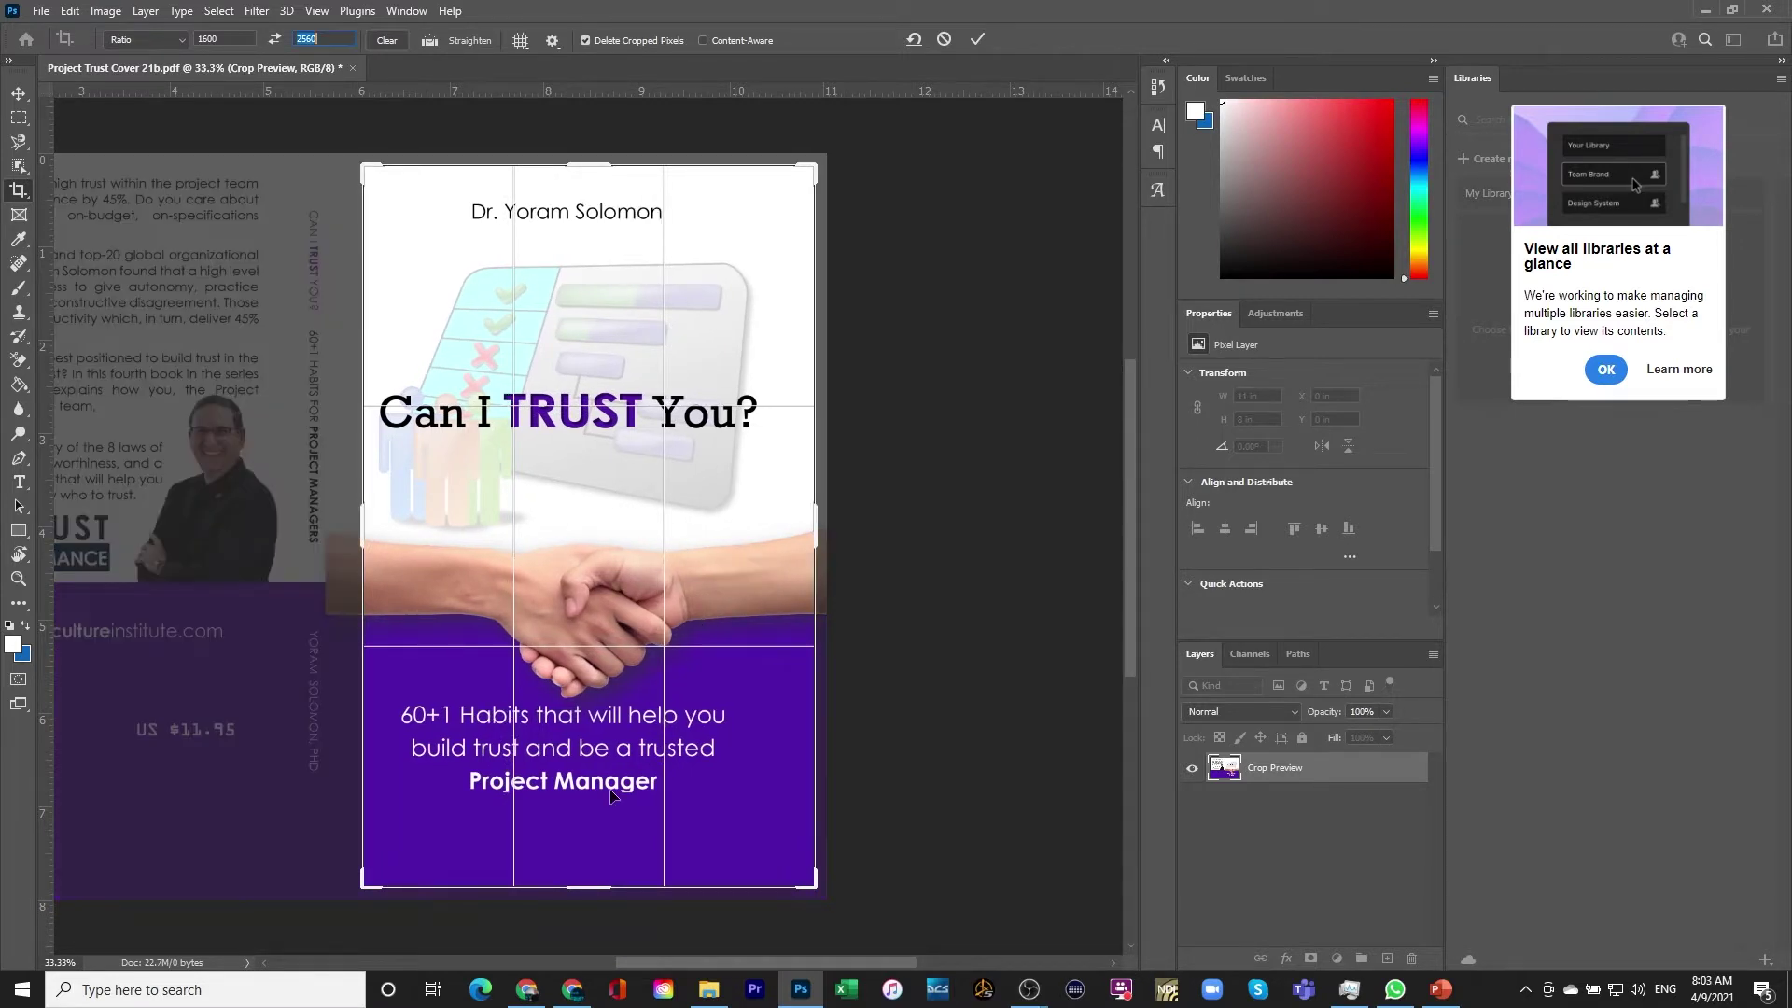
left_click_drag(365, 886, 362, 888)
left_click_drag(564, 535, 572, 534)
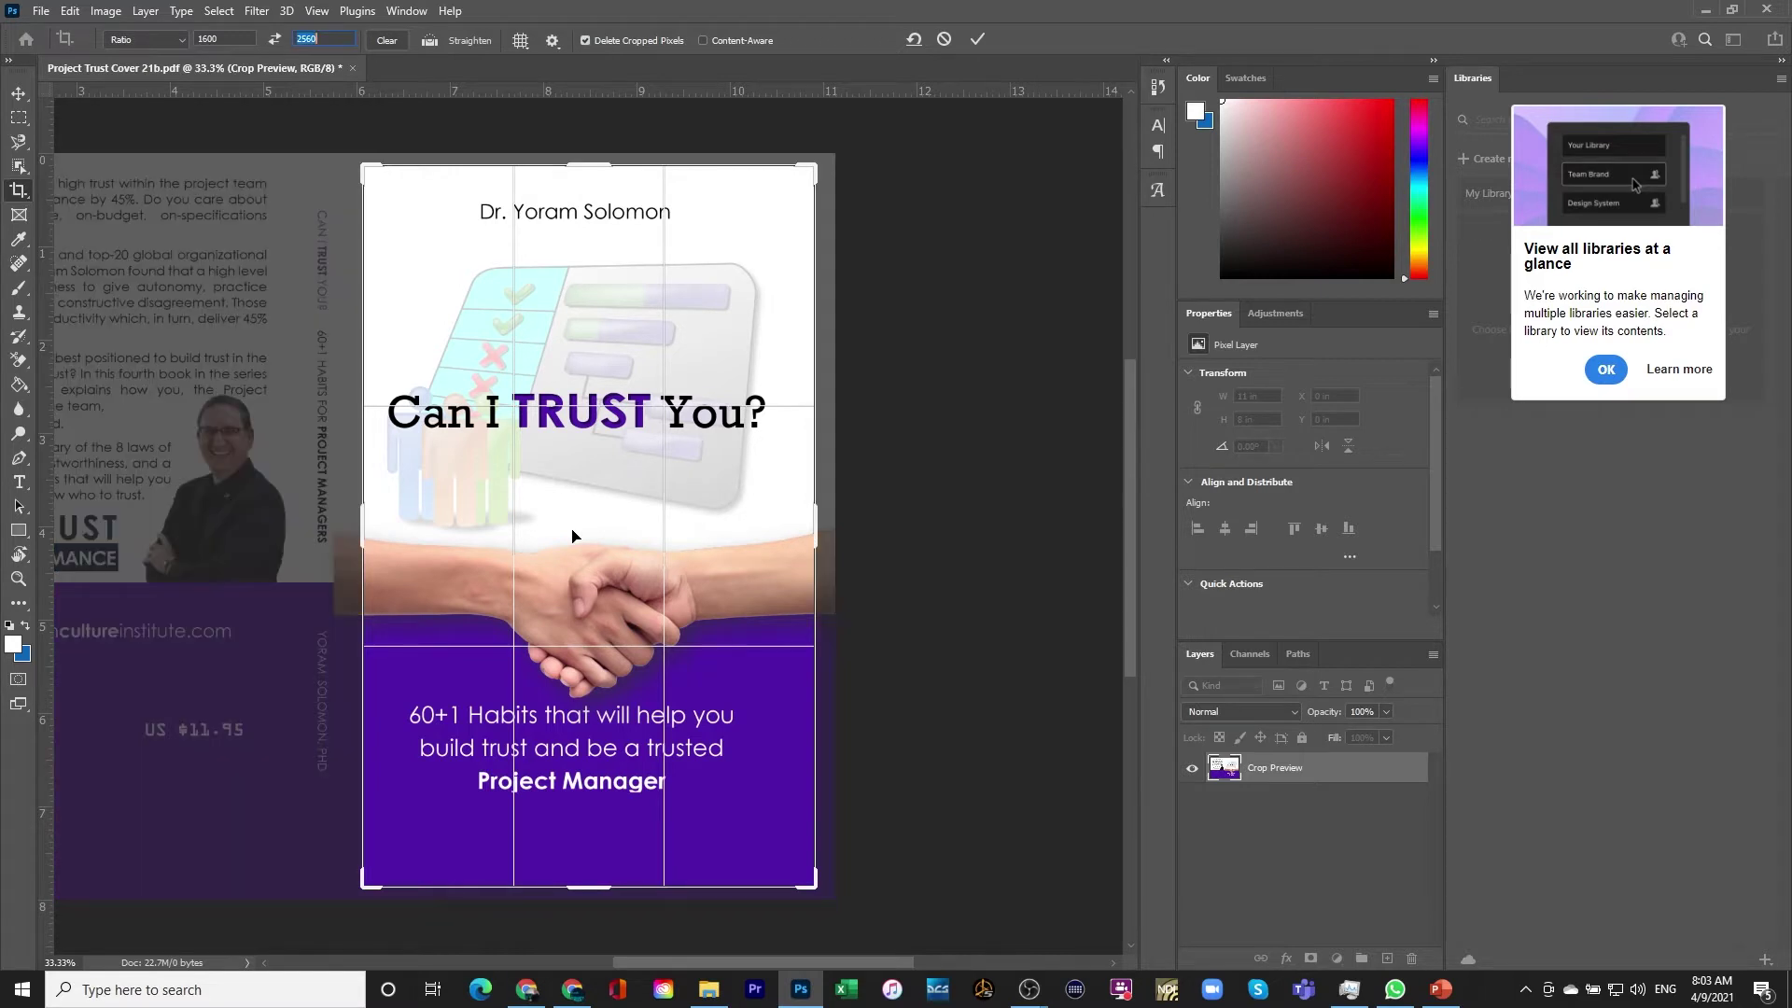
left_click(977, 39)
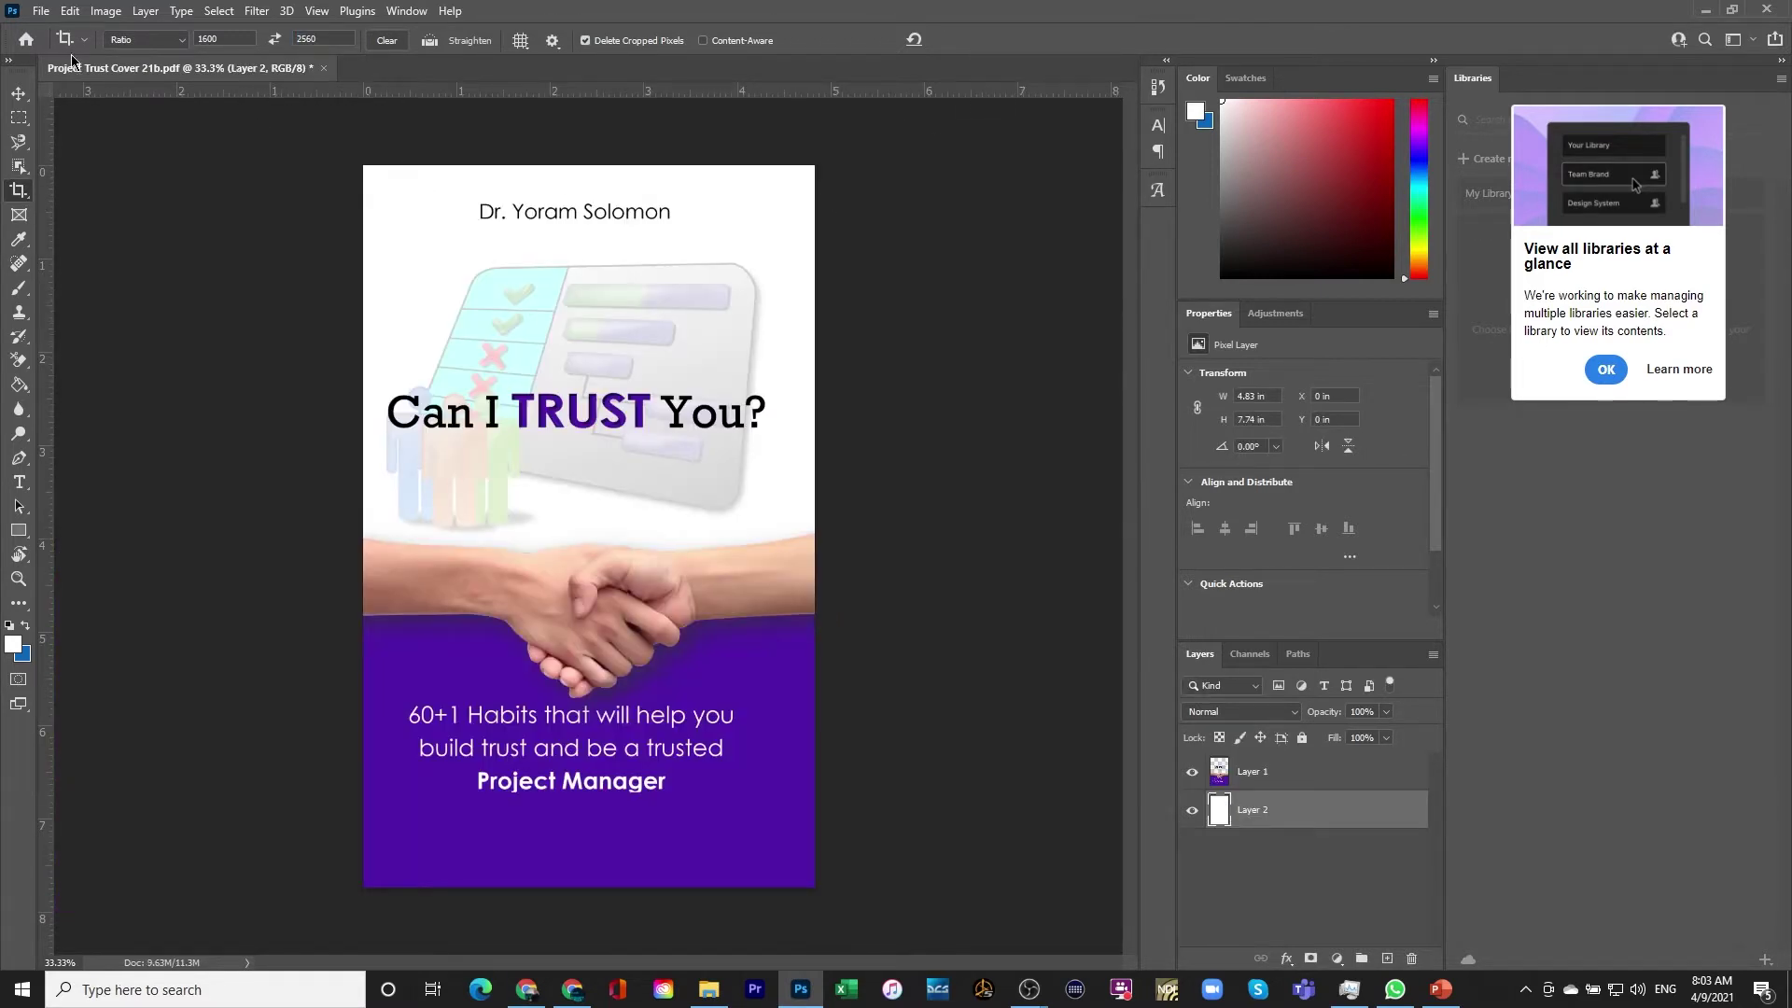
Export the cropped front cover as a JPG named Project Trust Cover 21b in the PROJECT Book folder, and quit Photoshop without saving changes
left_click(42, 12)
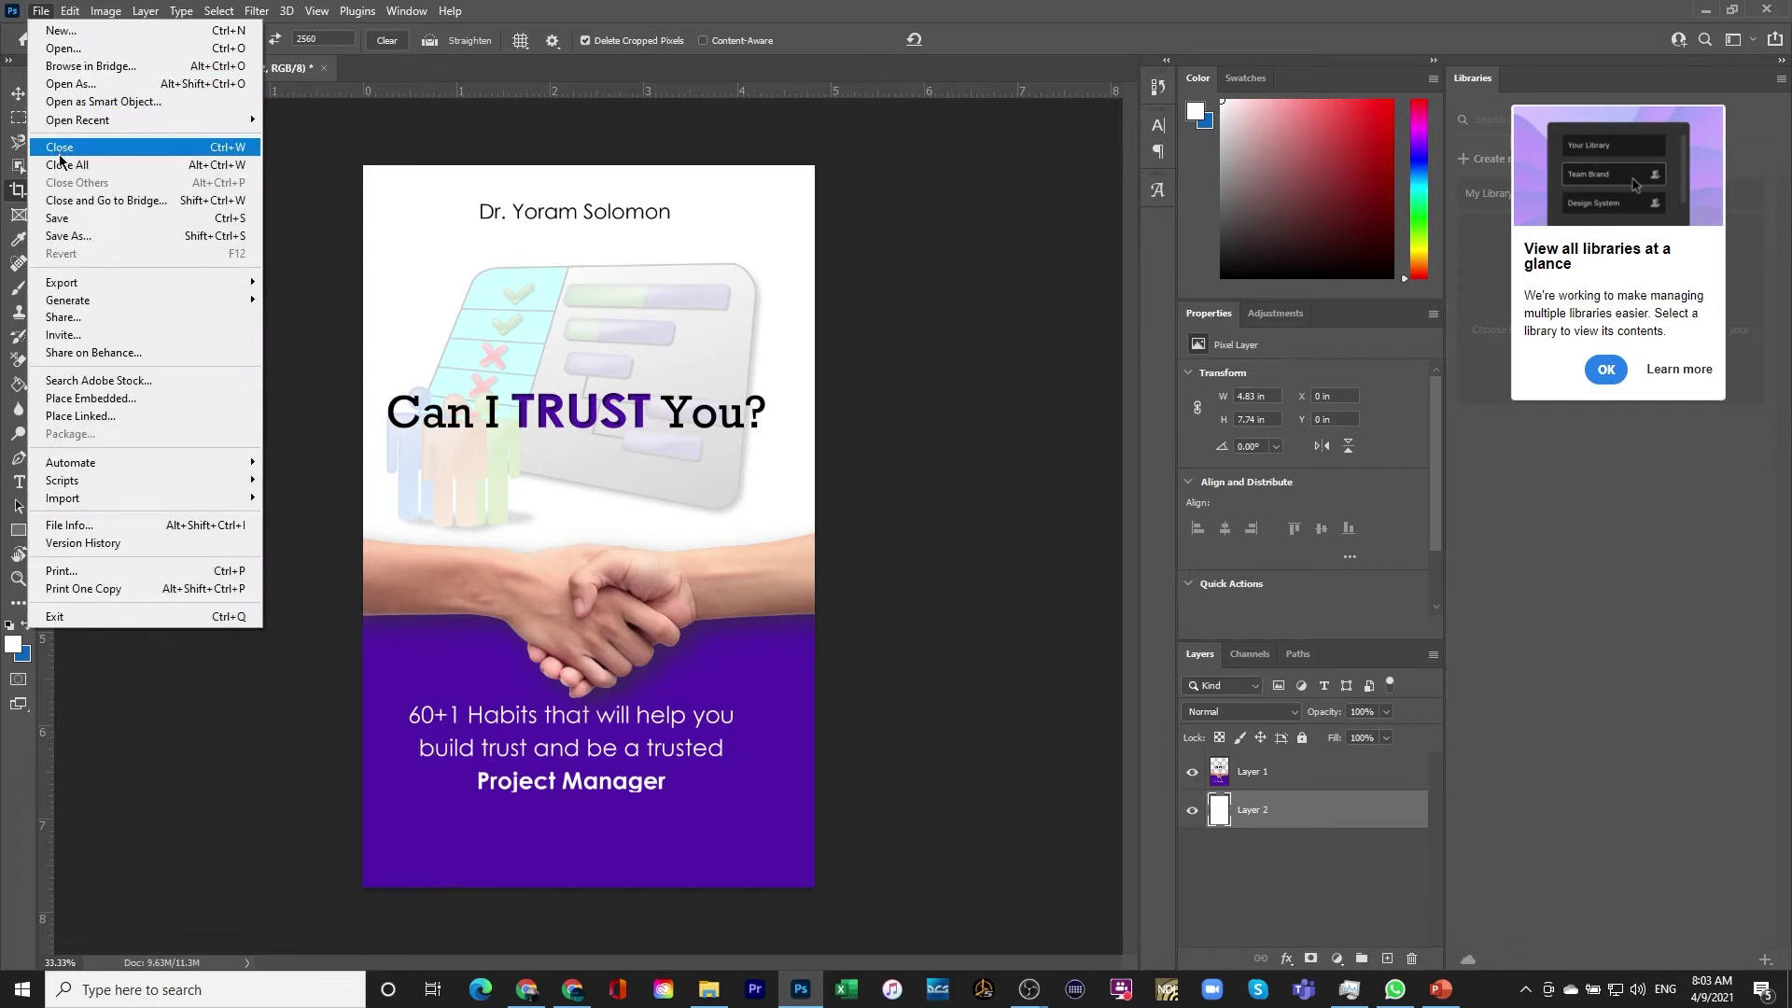
mouse_move(81, 285)
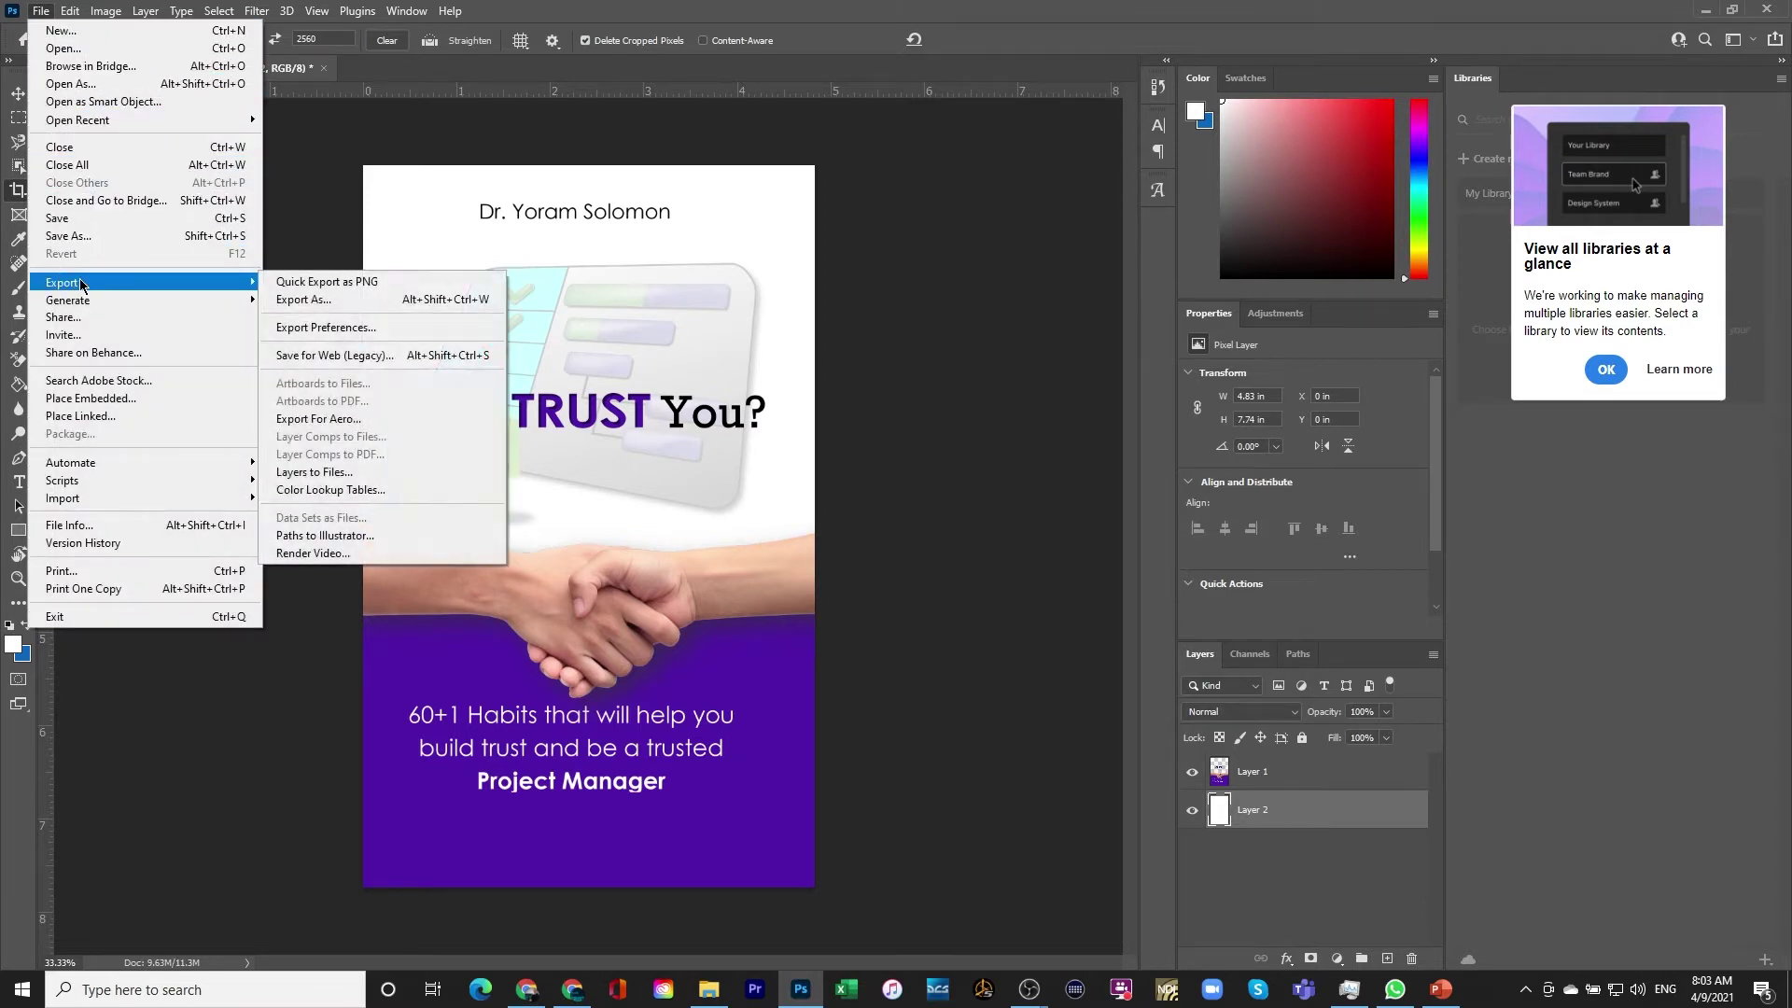
left_click(302, 301)
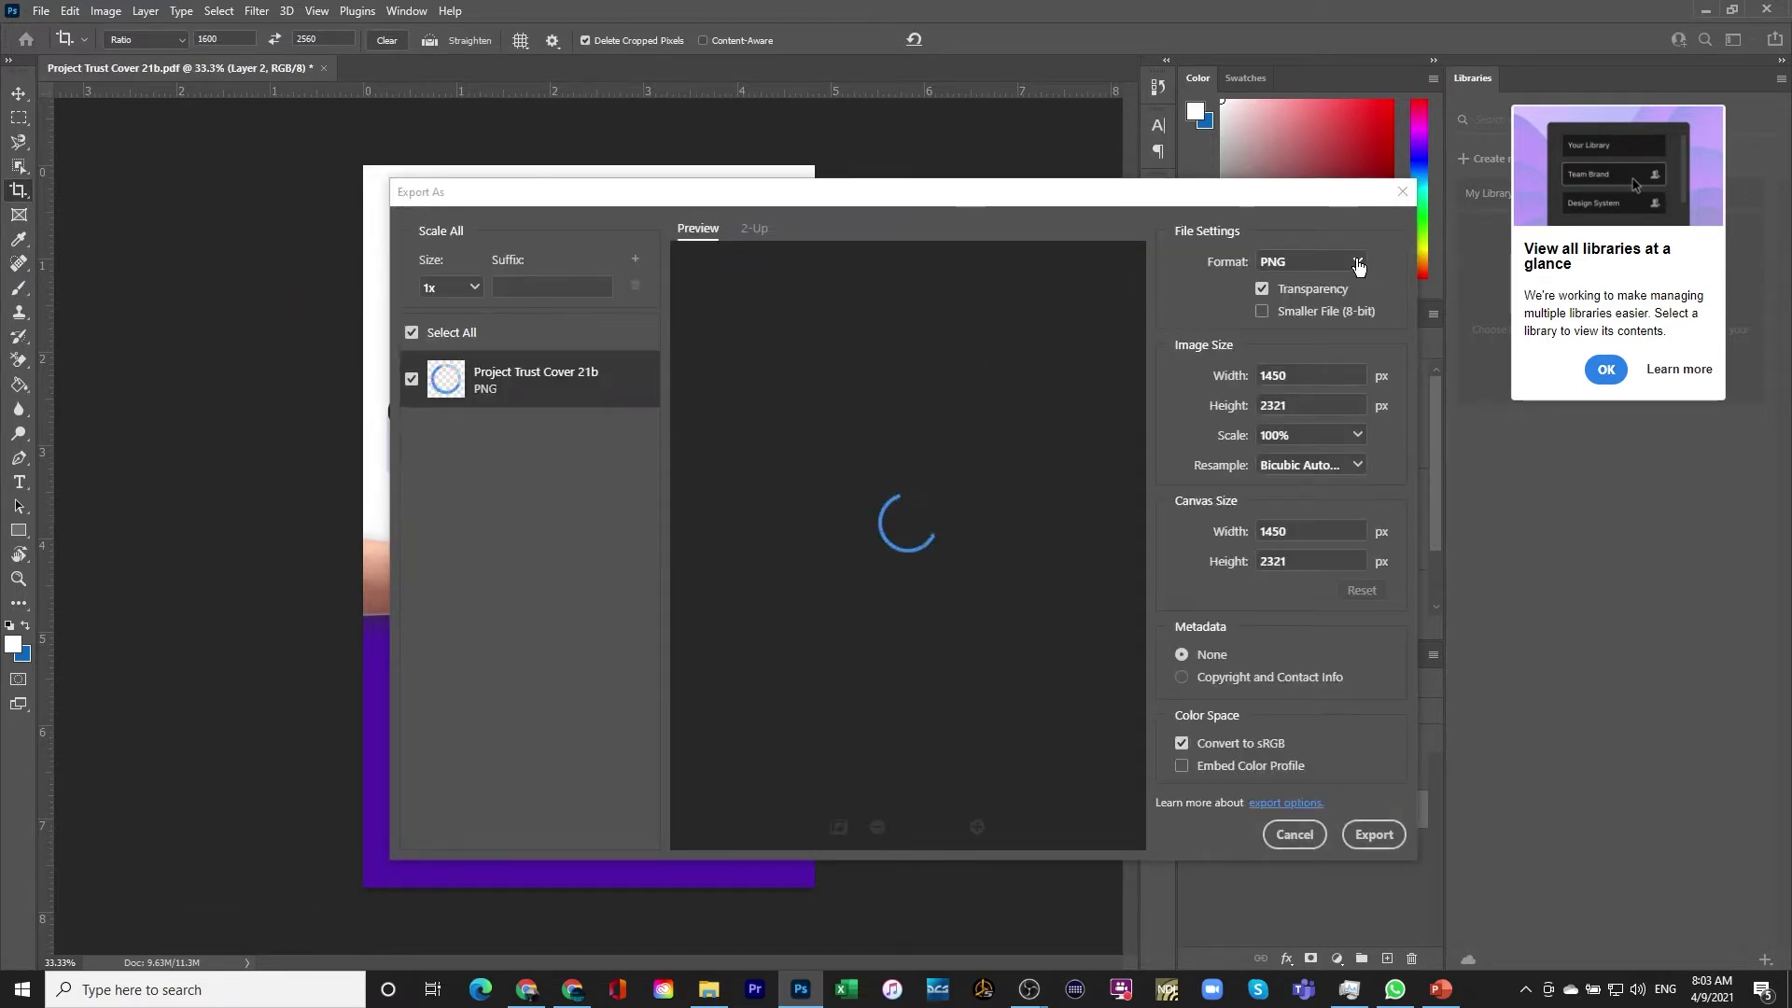
left_click(1358, 264)
left_click(1293, 309)
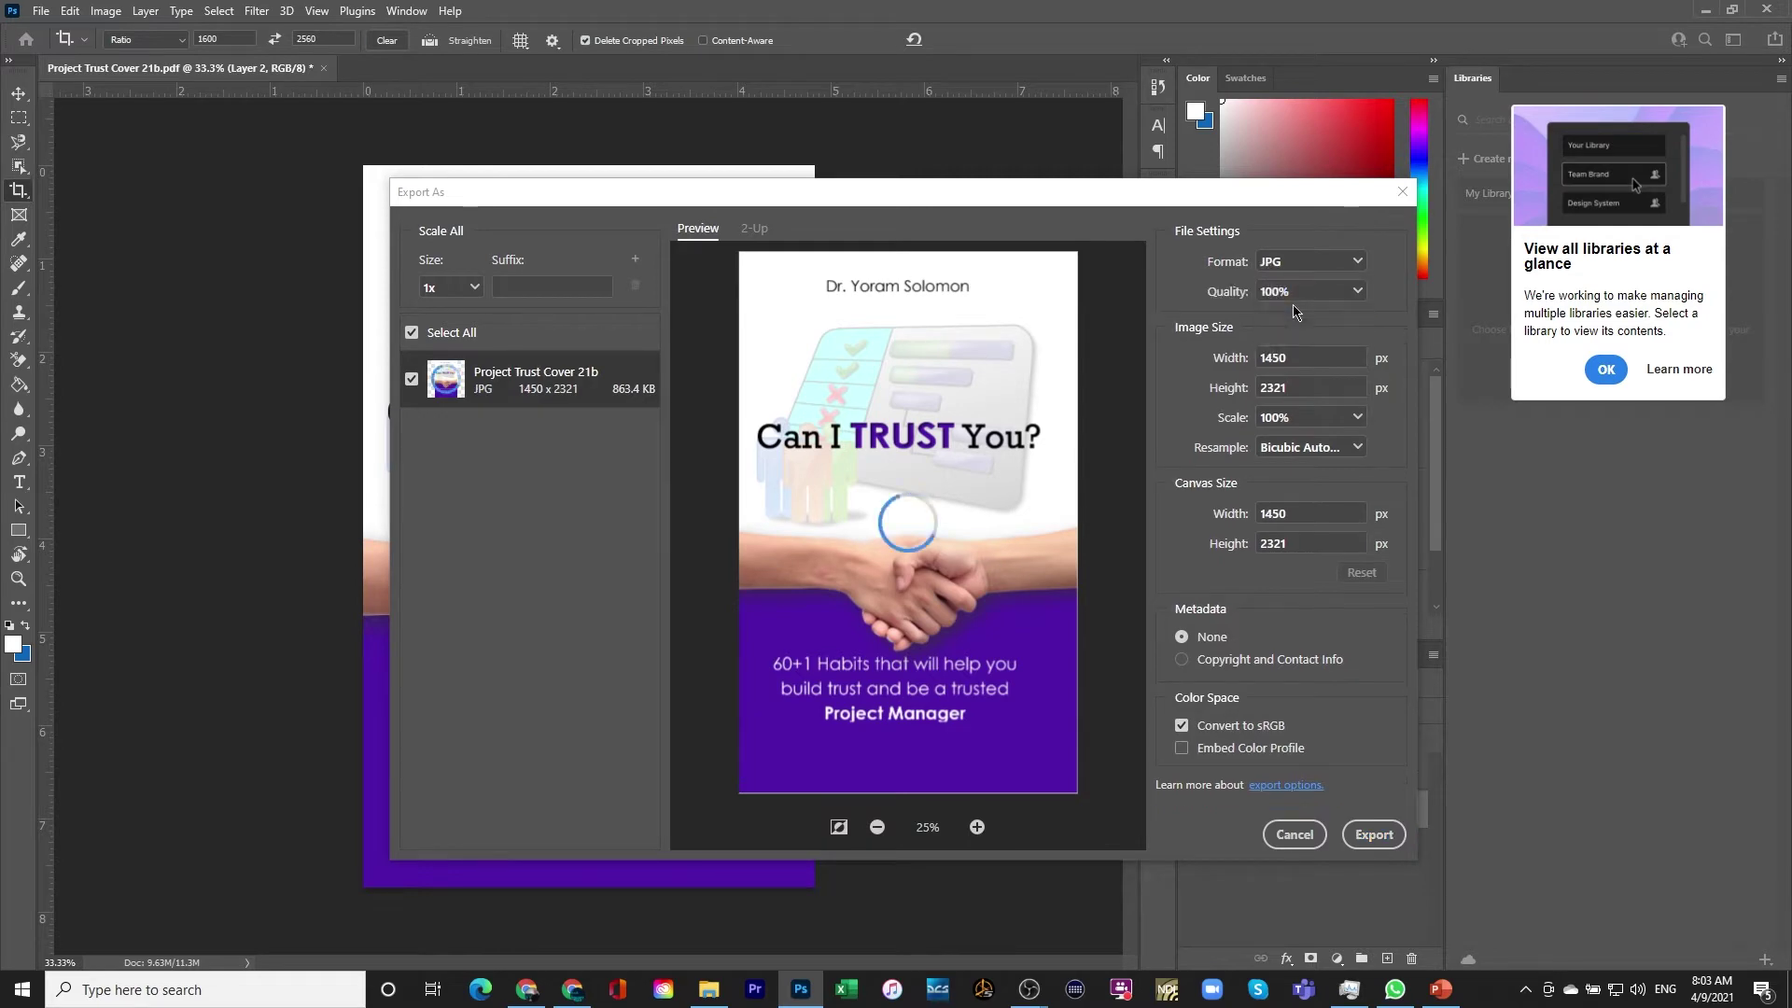
left_click(1372, 835)
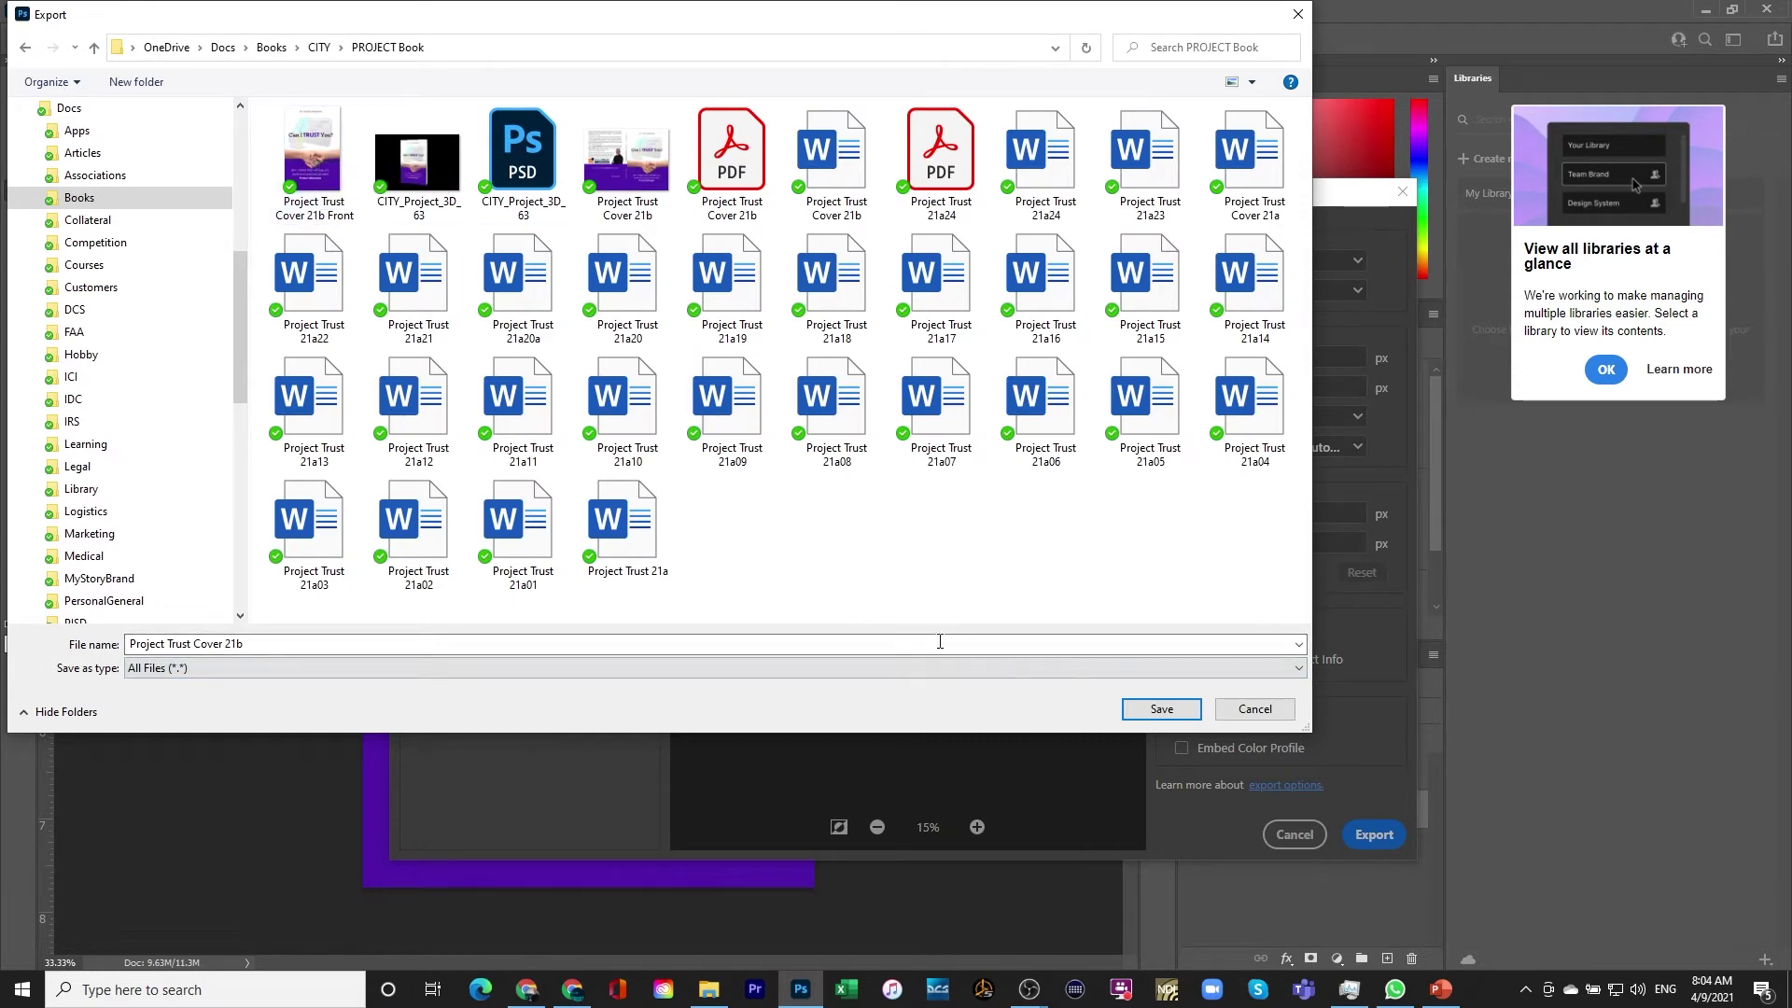
left_click(1158, 711)
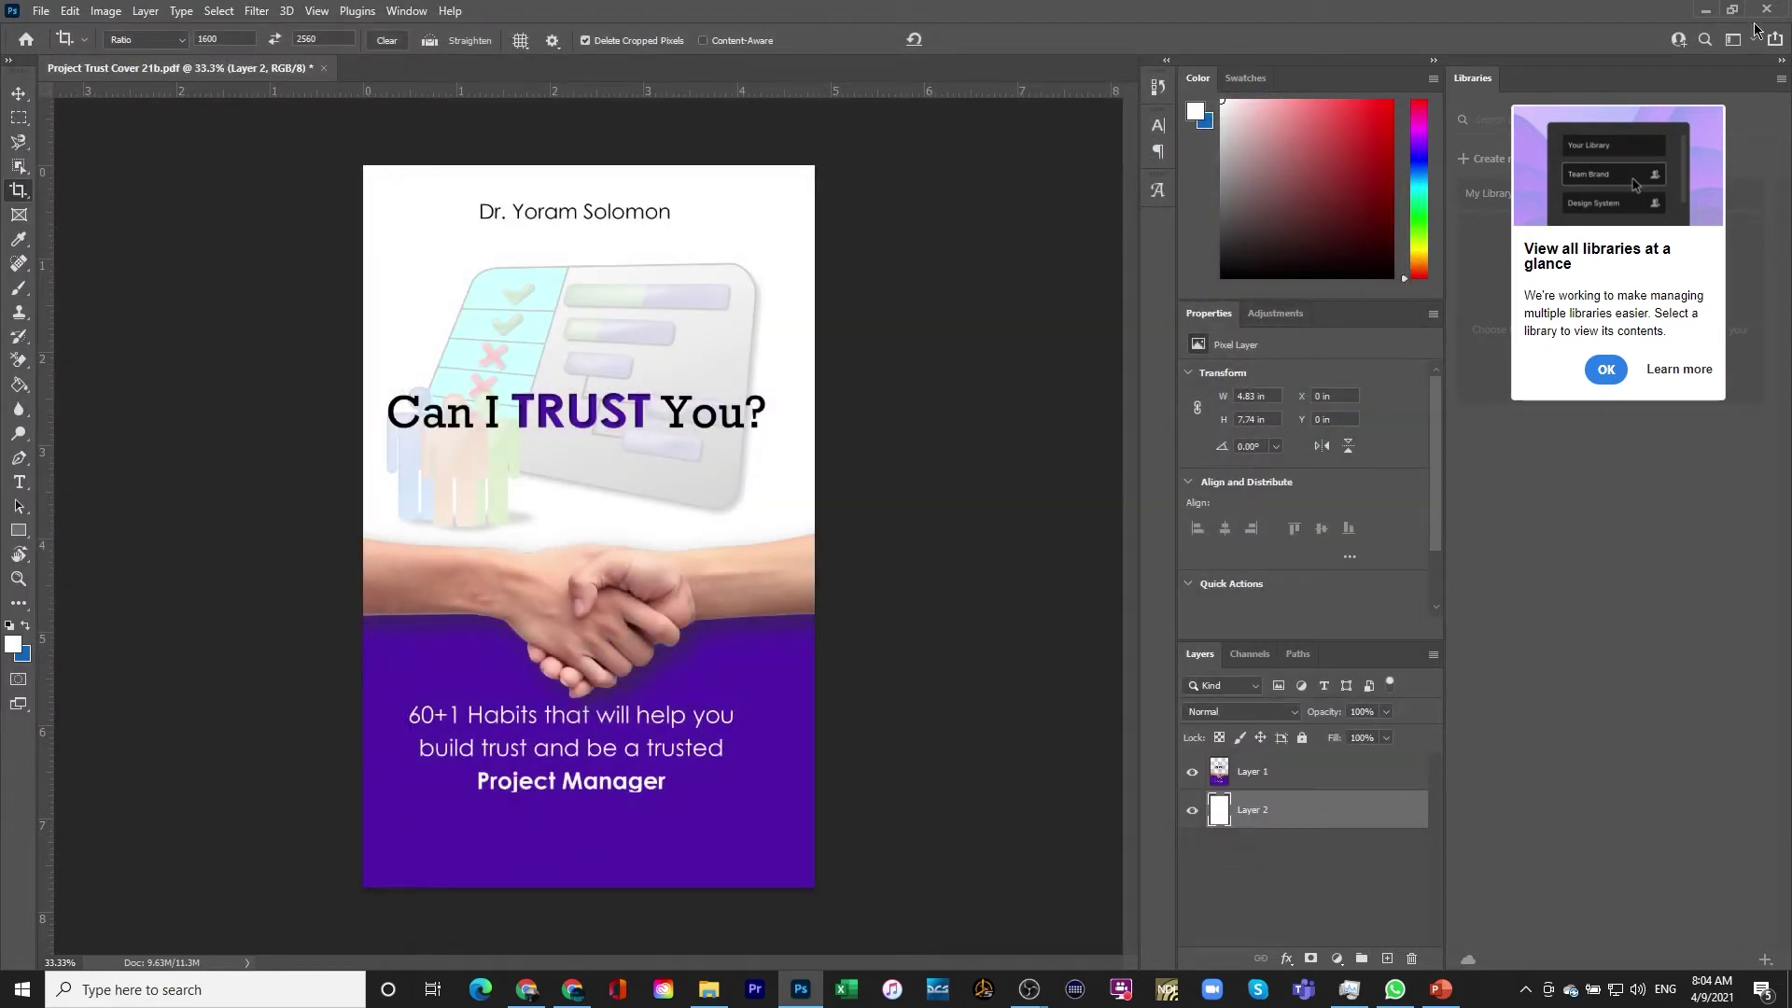
left_click(1768, 11)
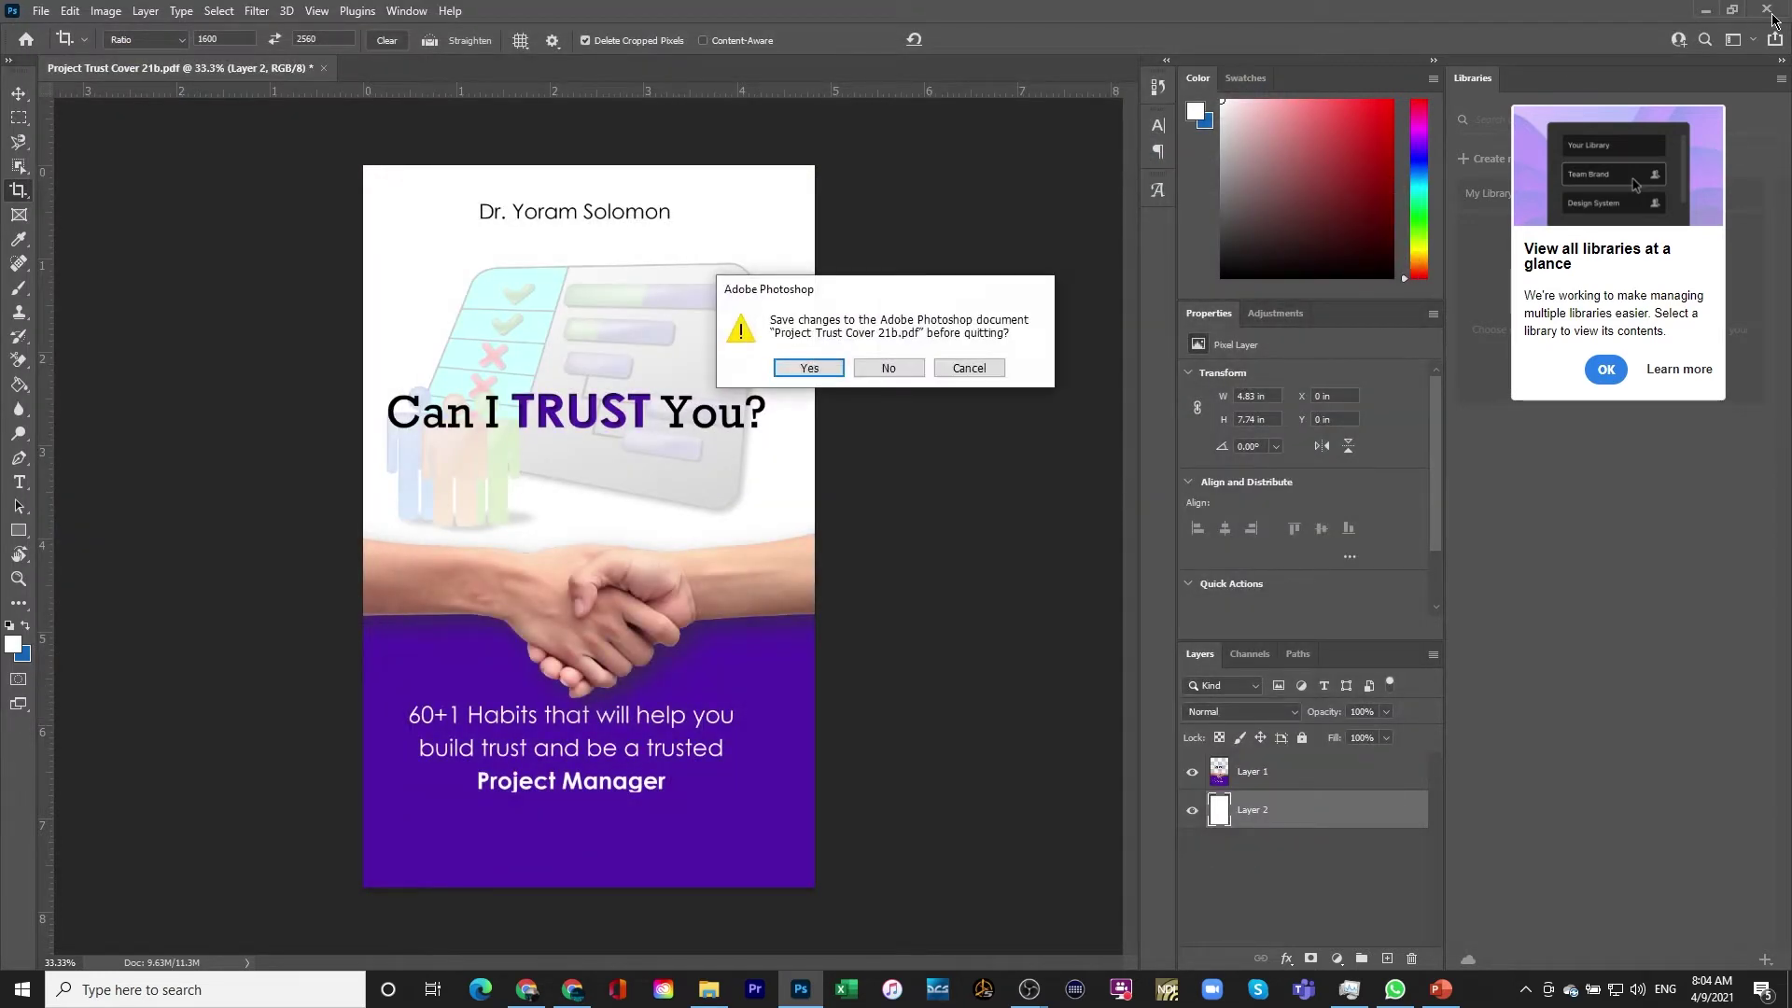
left_click(891, 367)
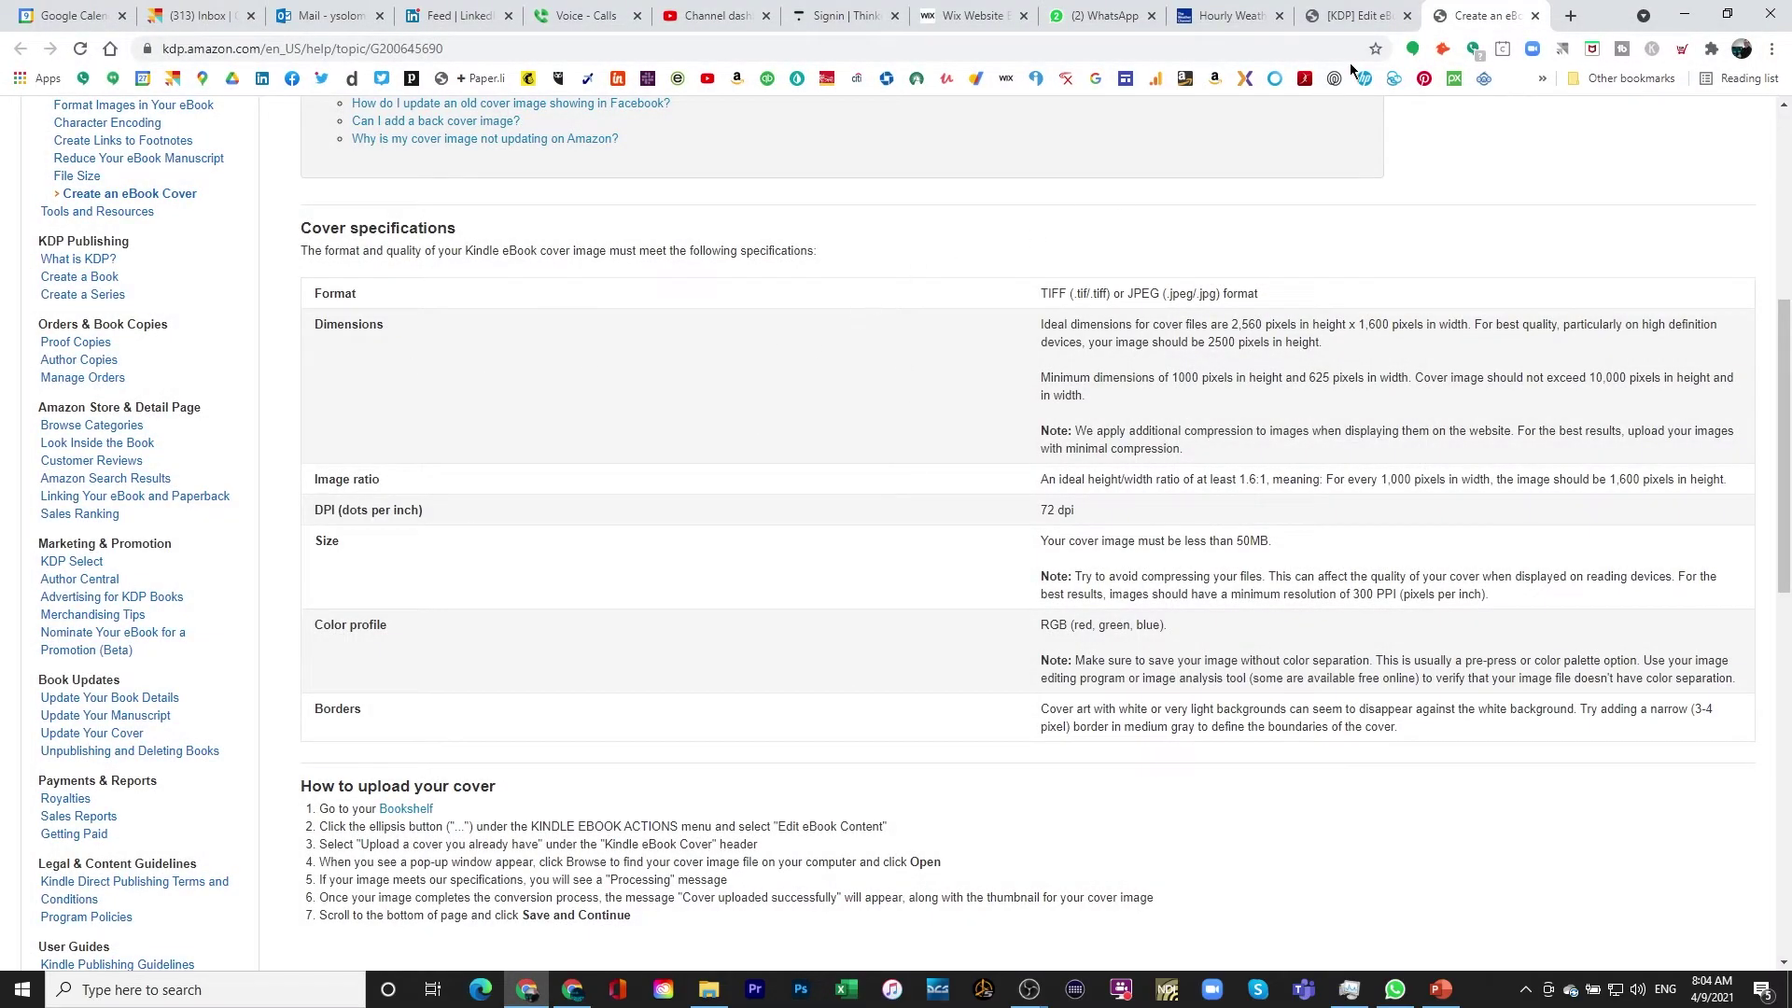
Return to the KDP eBook content page and upload Project Trust Cover 21b from the PROJECT Book folder as the Kindle eBook cover
left_click(1351, 16)
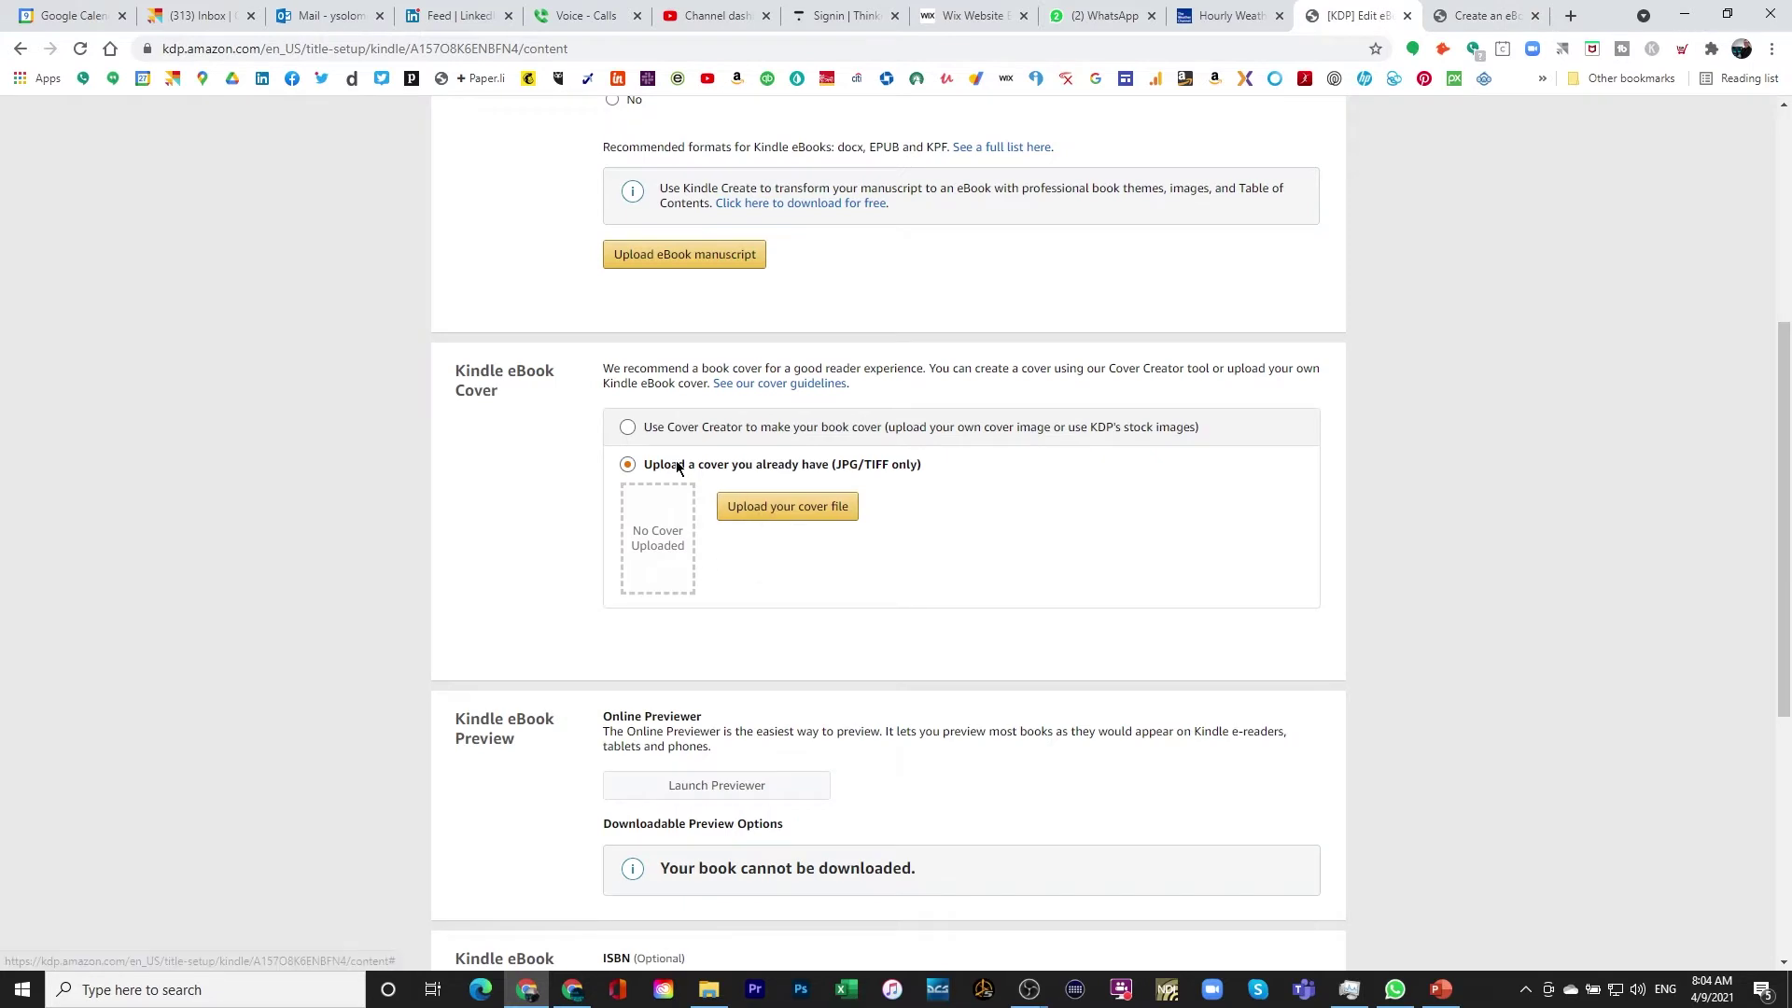
left_click(783, 508)
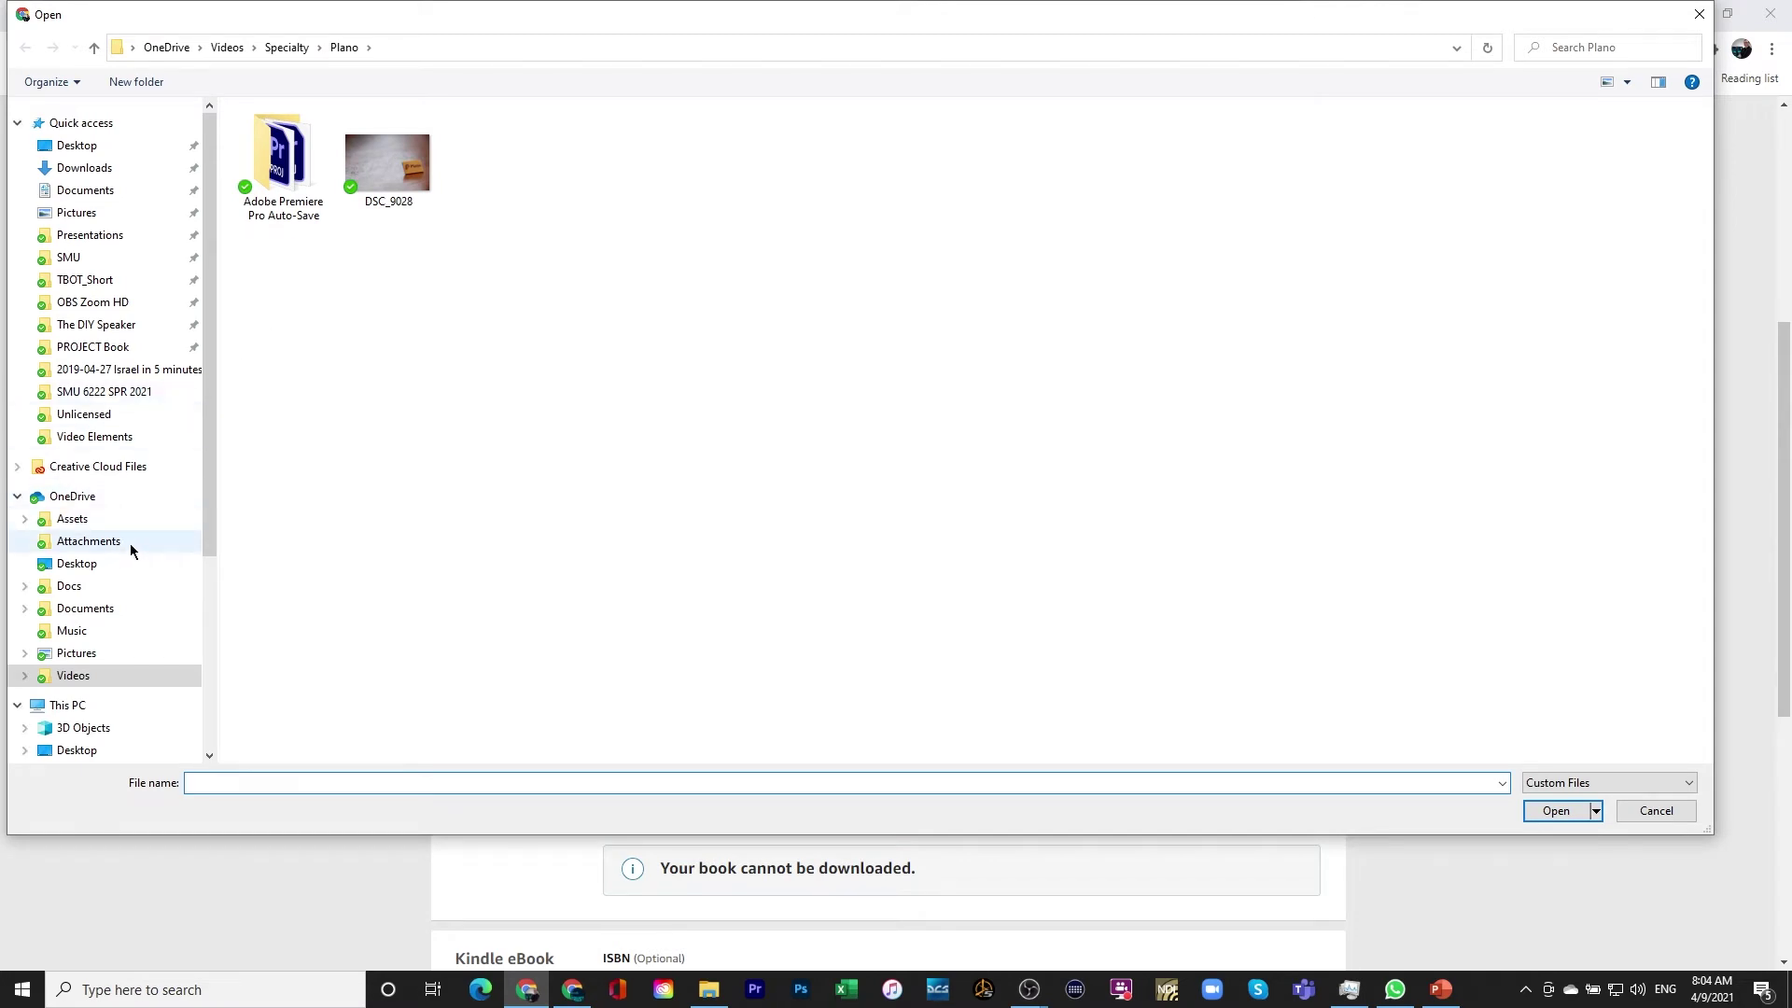
left_click(105, 349)
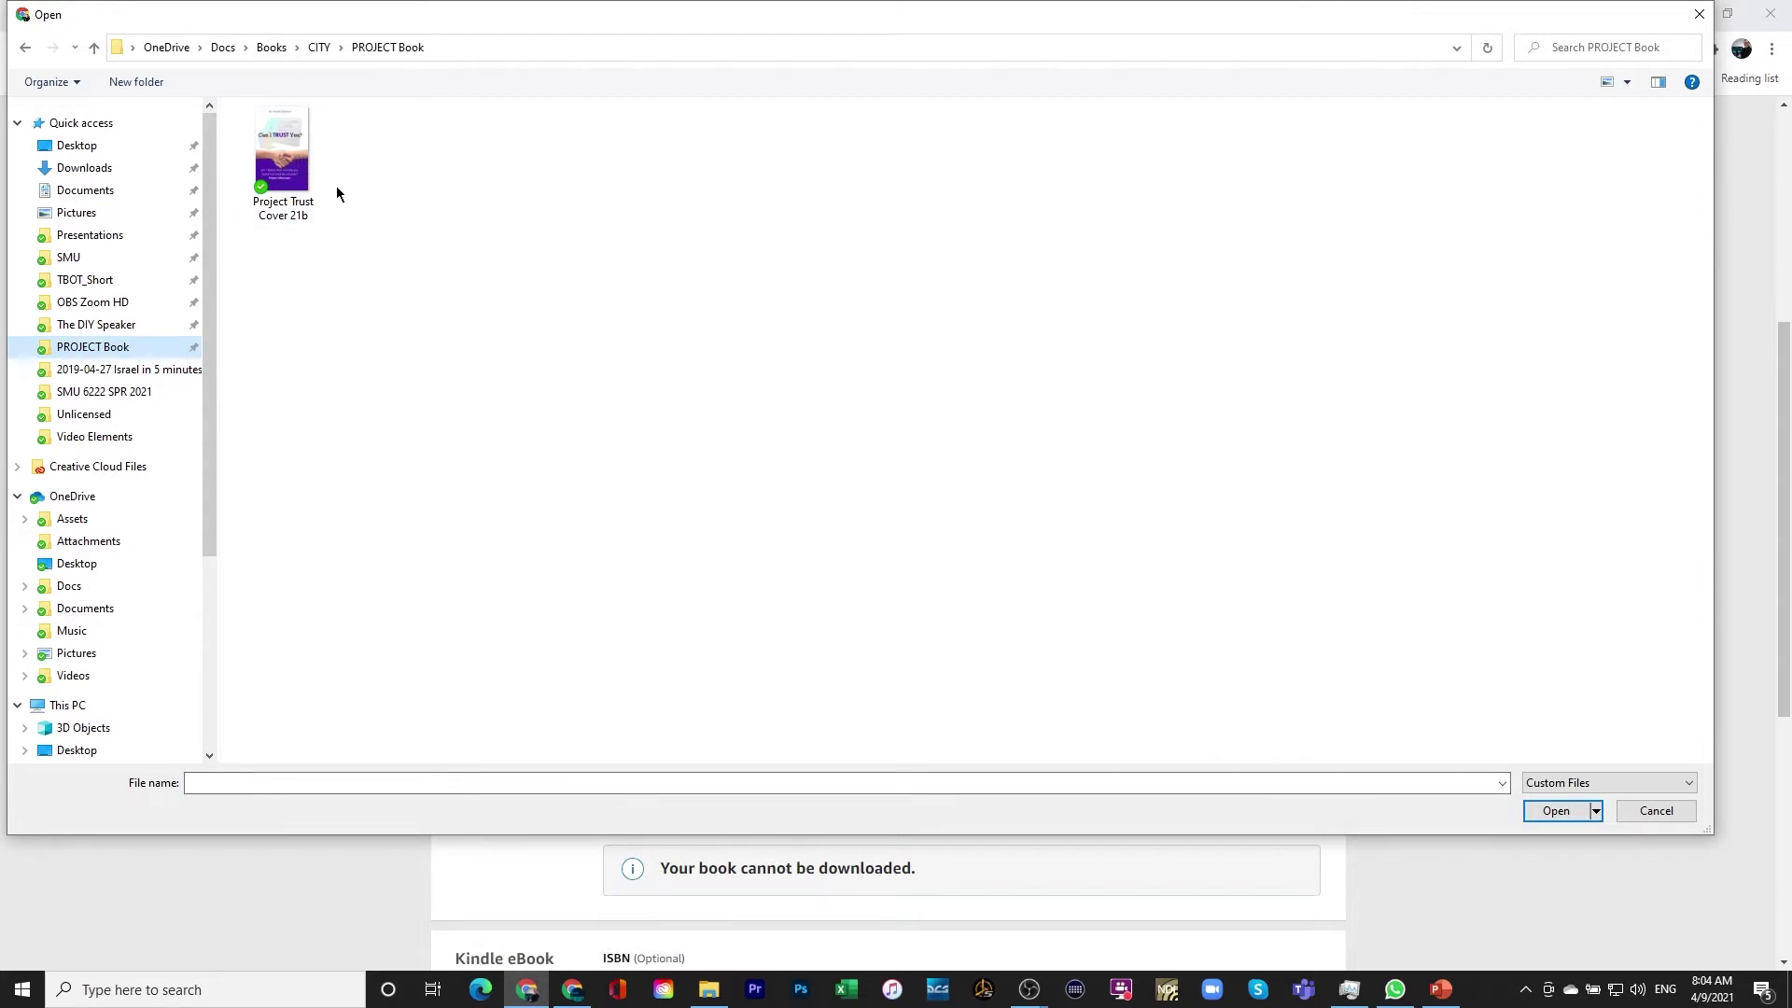
double_click(289, 162)
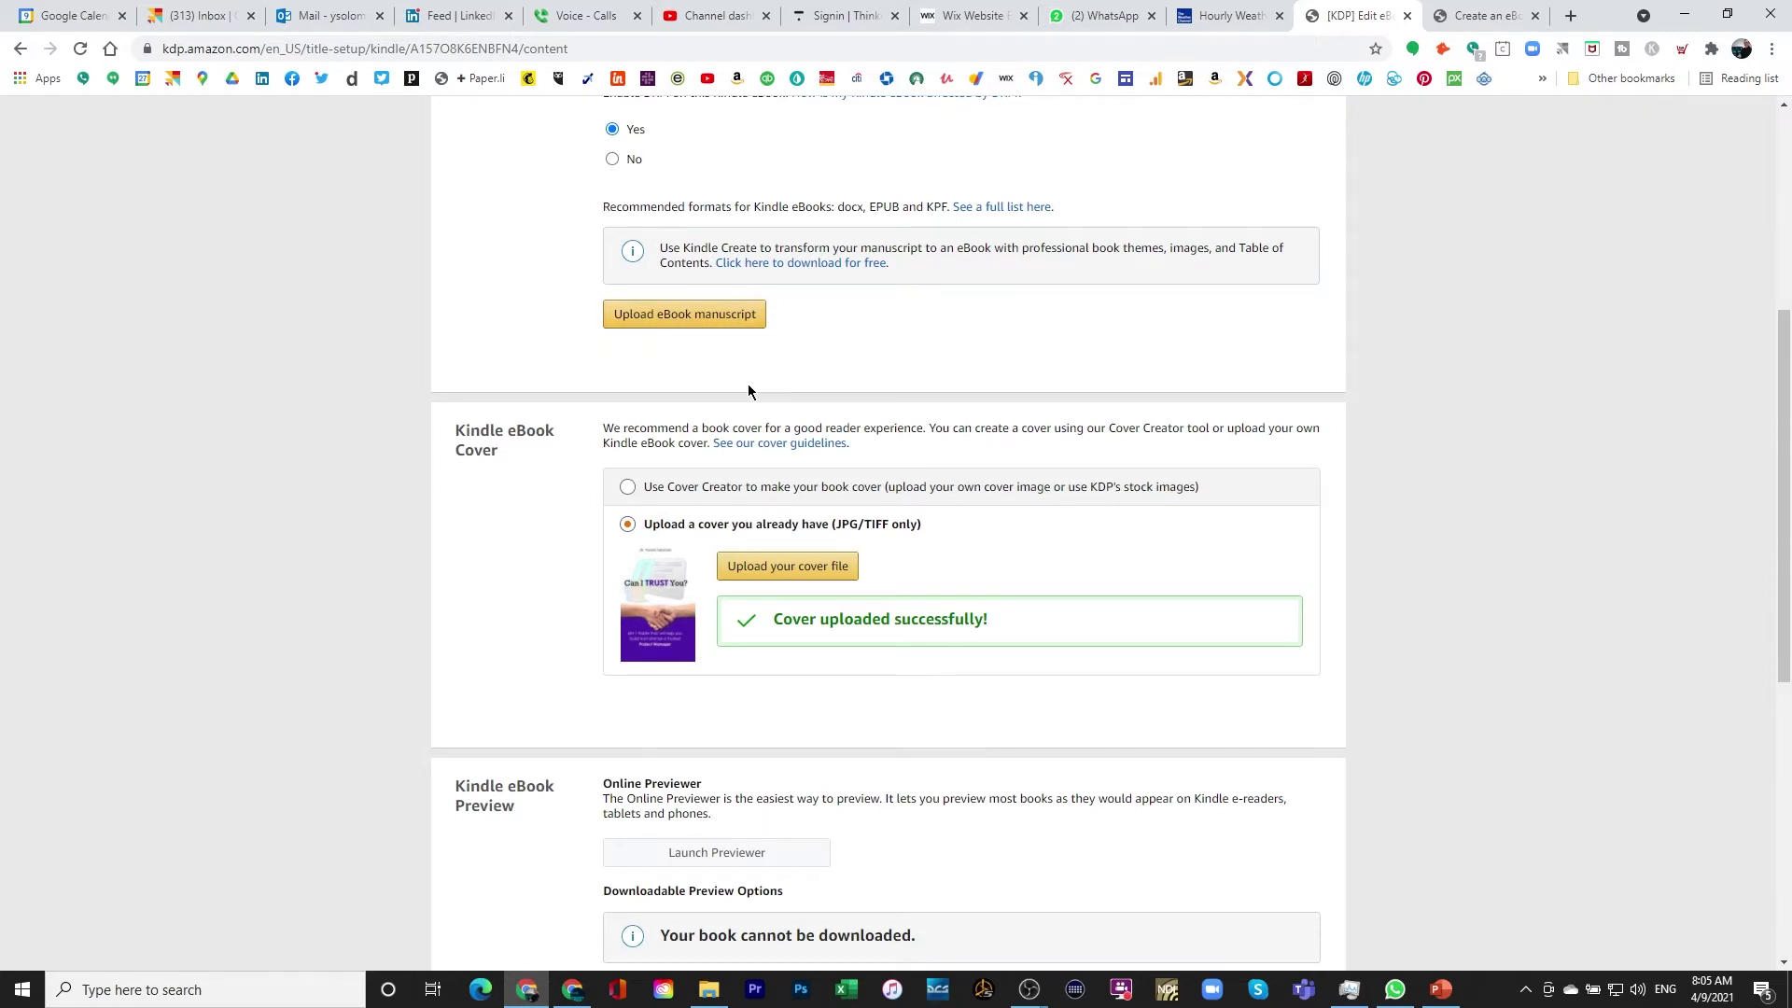
Open the Kindle Create download page from the Manuscript section and download the PC installer
scroll(748, 390, "up", 1)
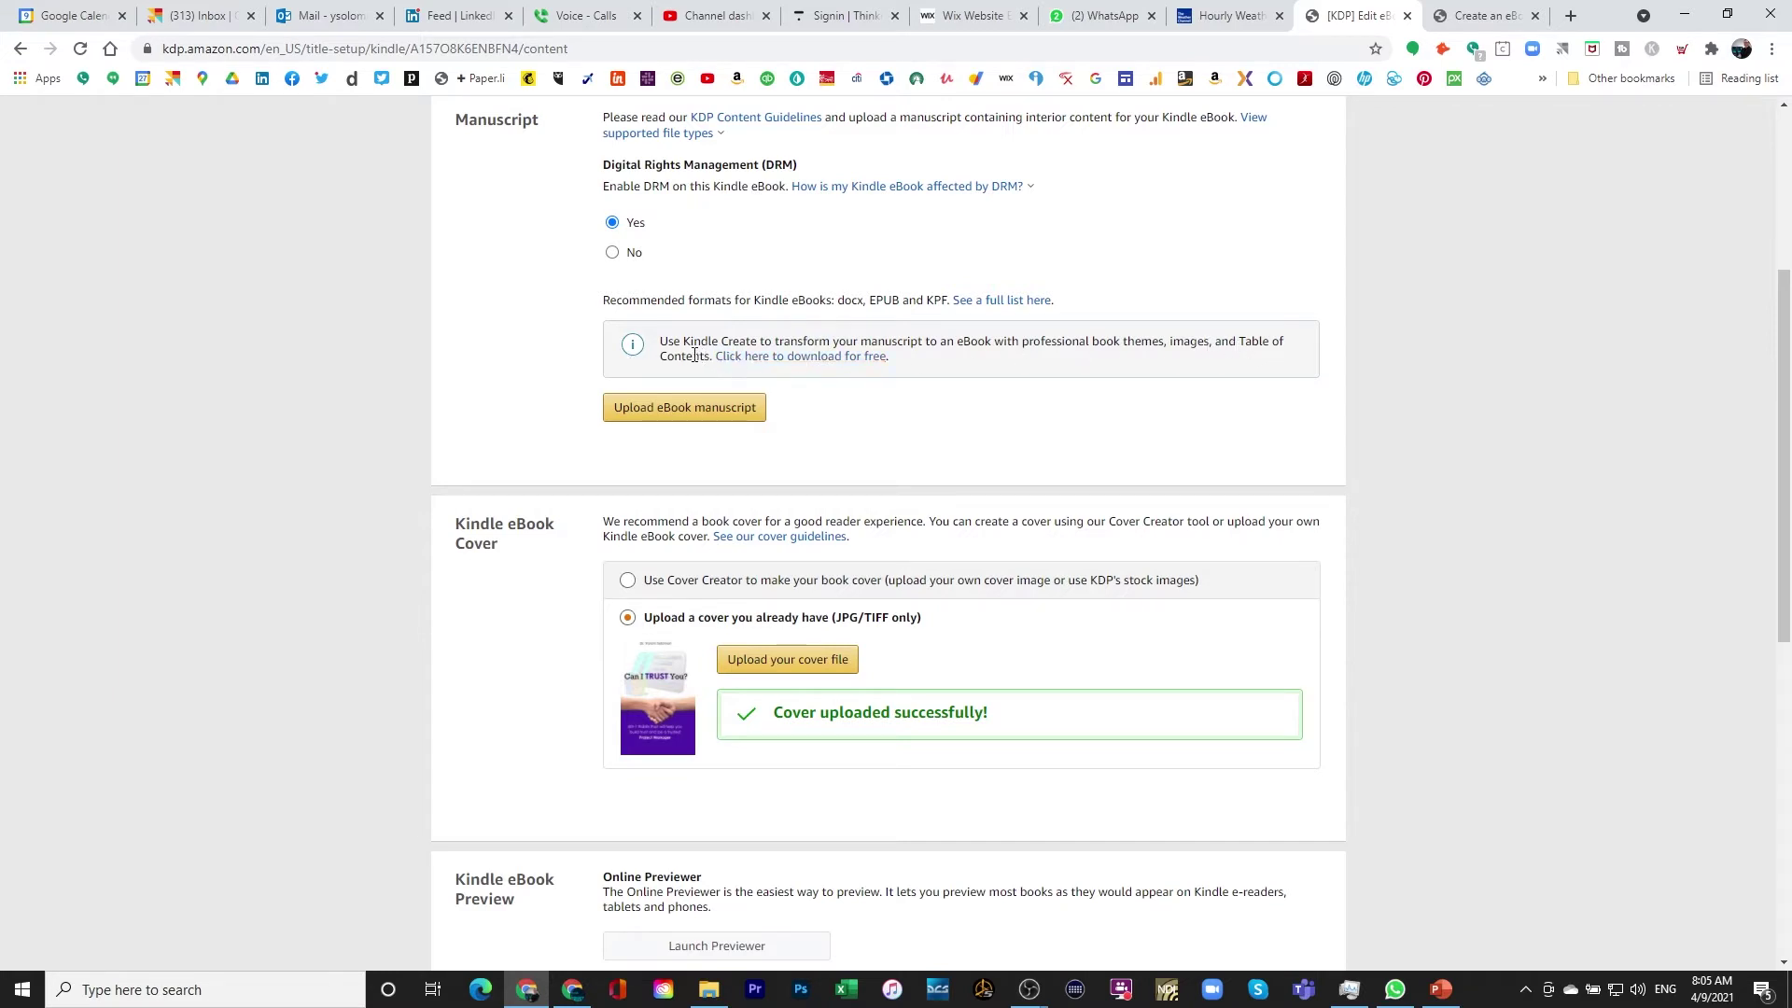
scroll(688, 381, "up", 1)
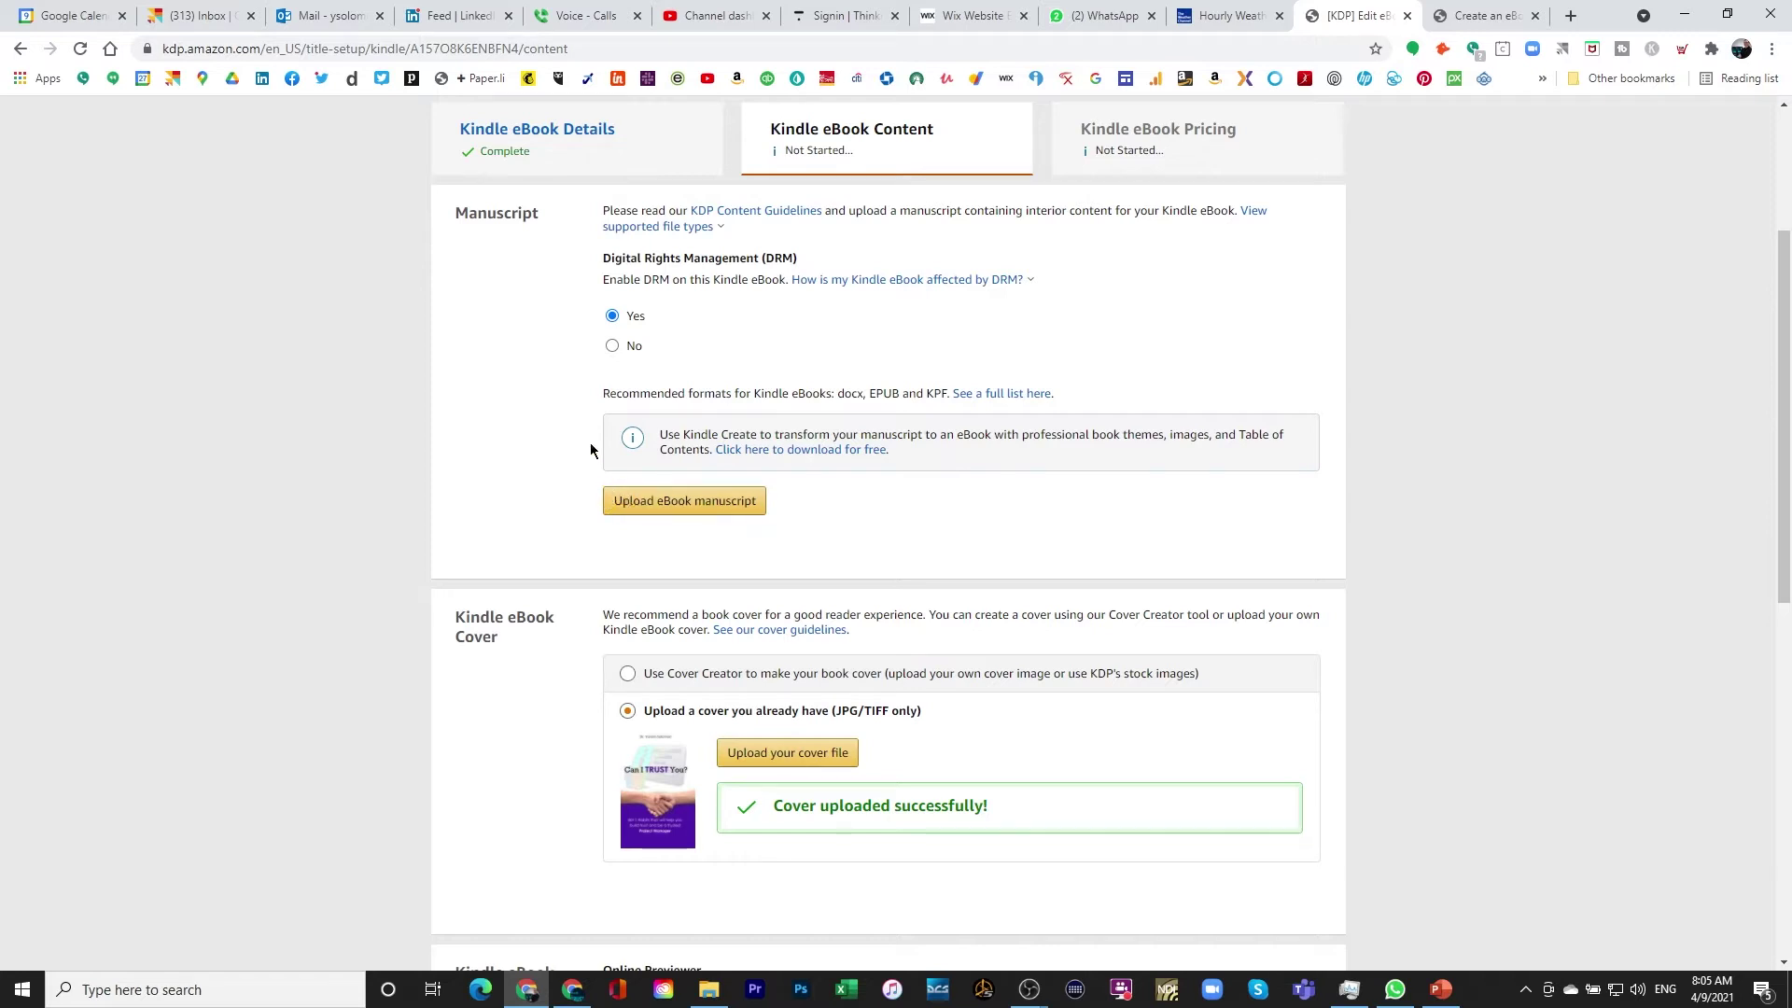
left_click(760, 452)
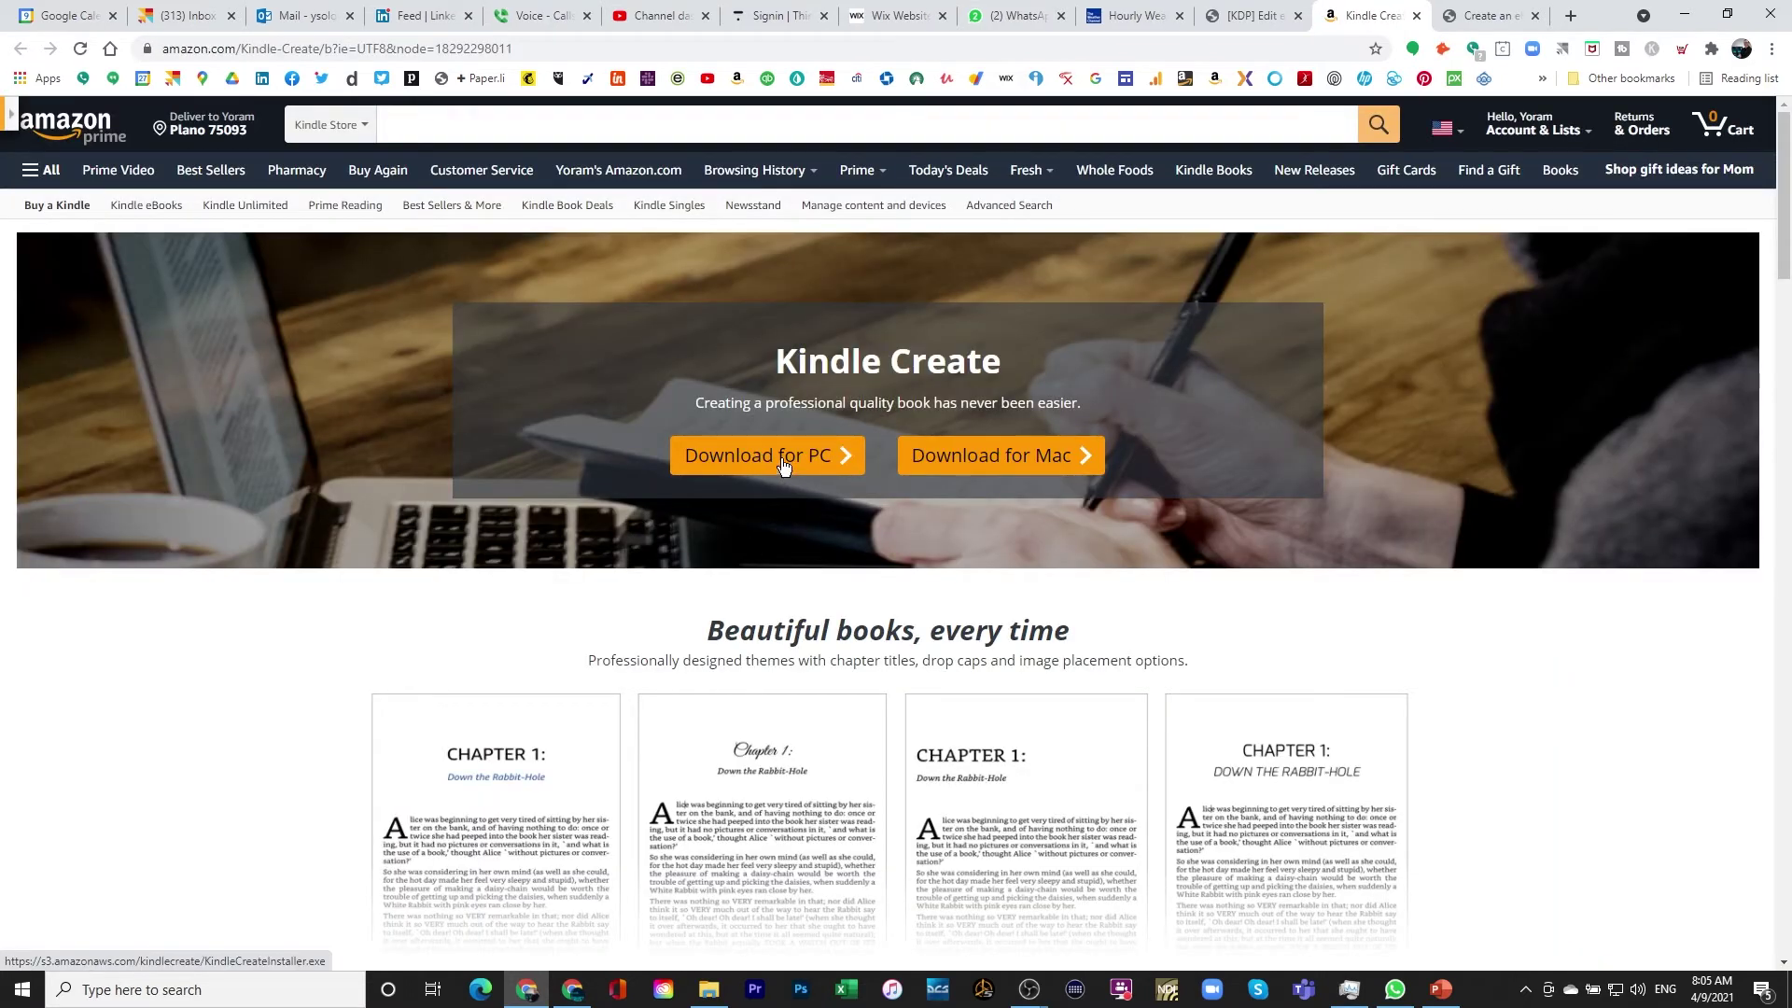
left_click(780, 457)
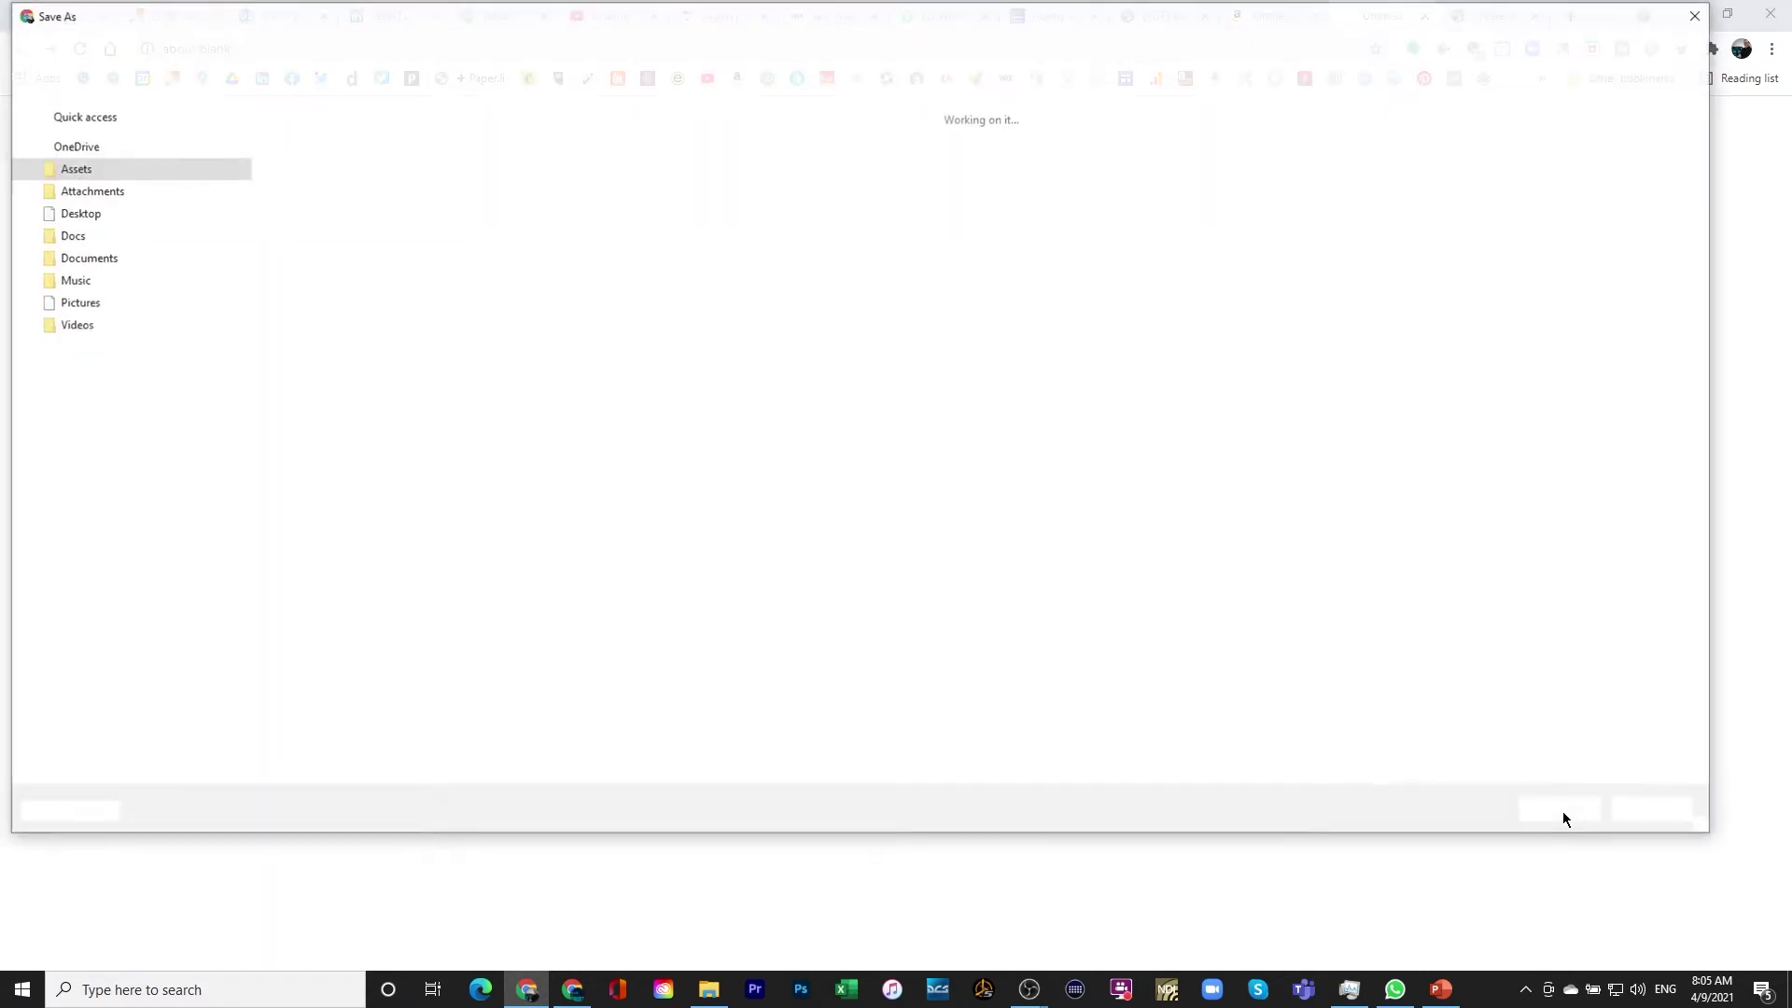
left_click(1562, 810)
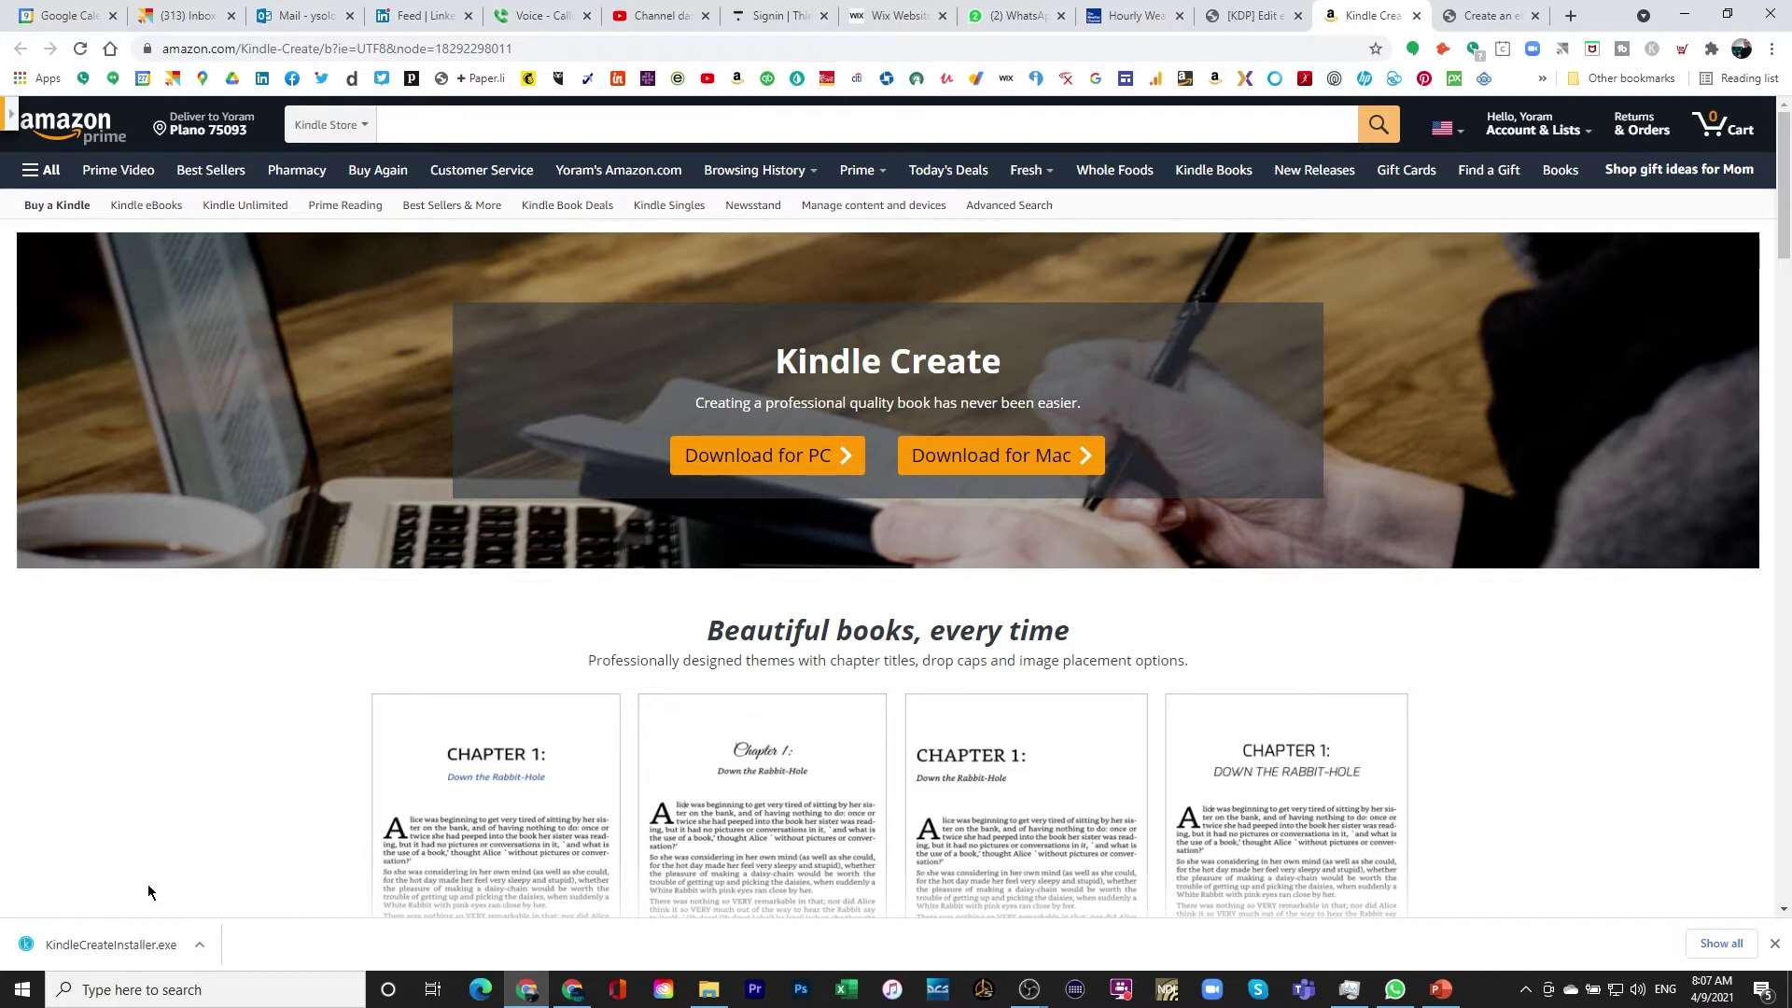
Install Kindle Create in the default folder, accepting its license agreement, and launch it with Early Access declined
left_click(110, 951)
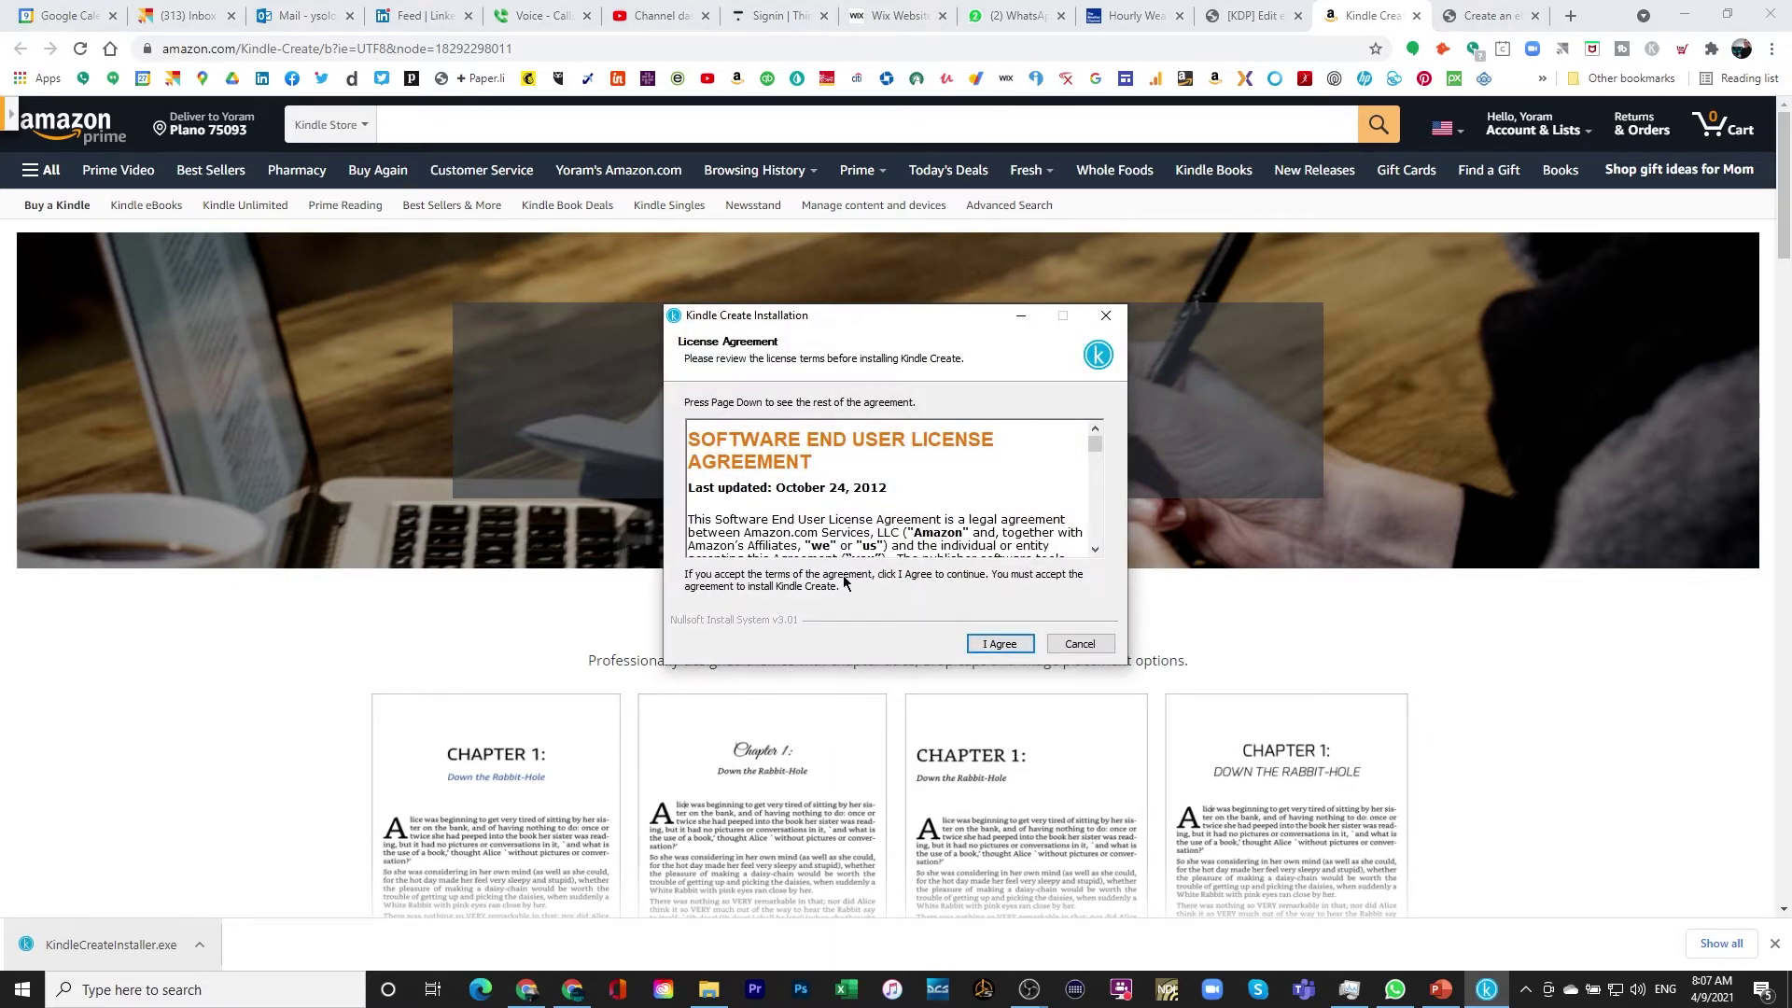
left_click(995, 644)
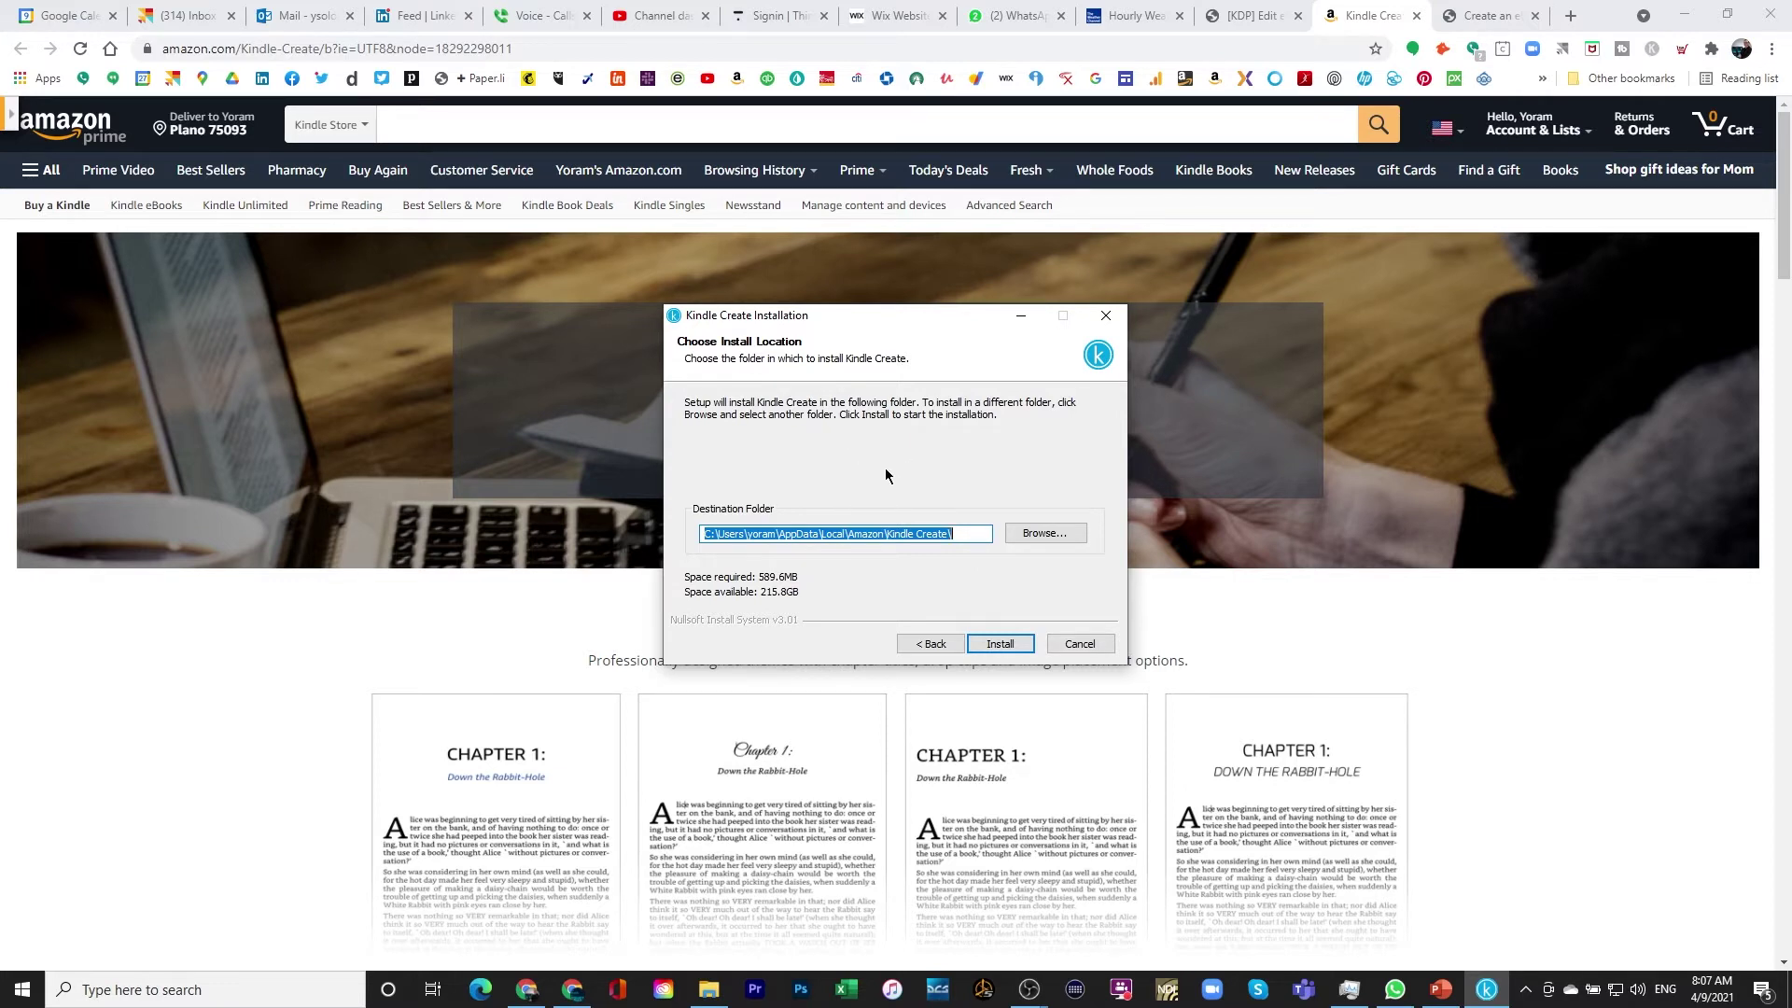
left_click(999, 644)
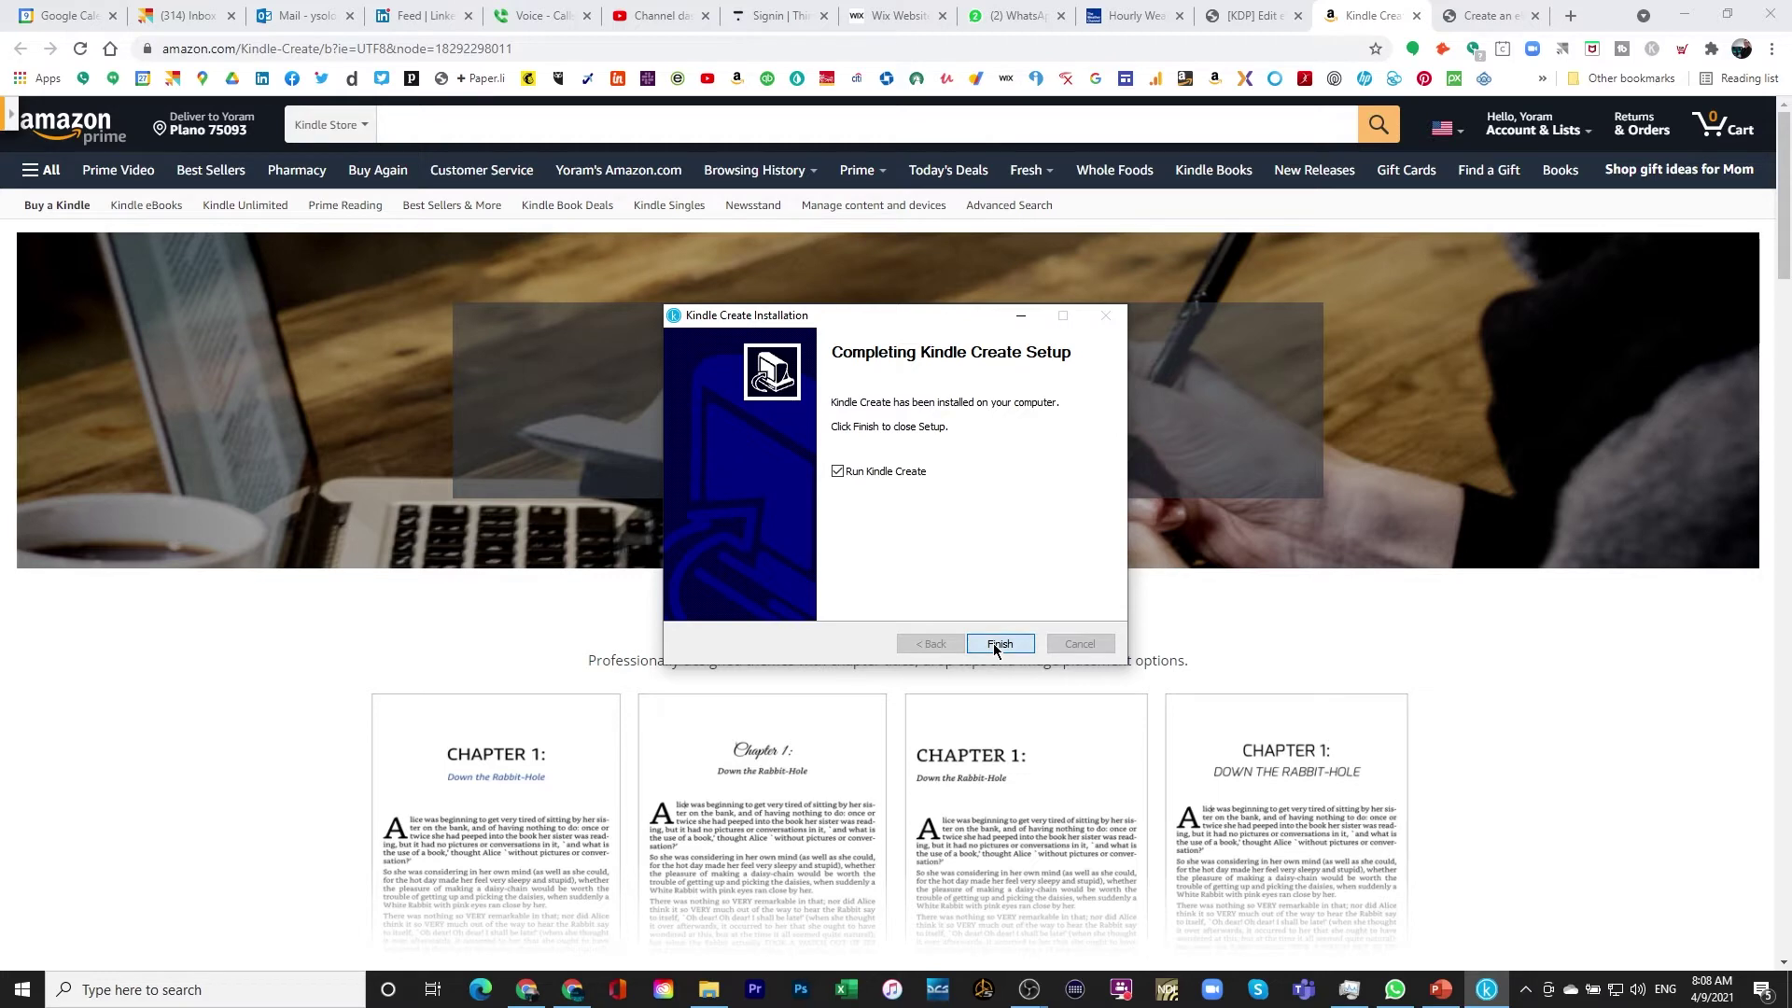
left_click(994, 646)
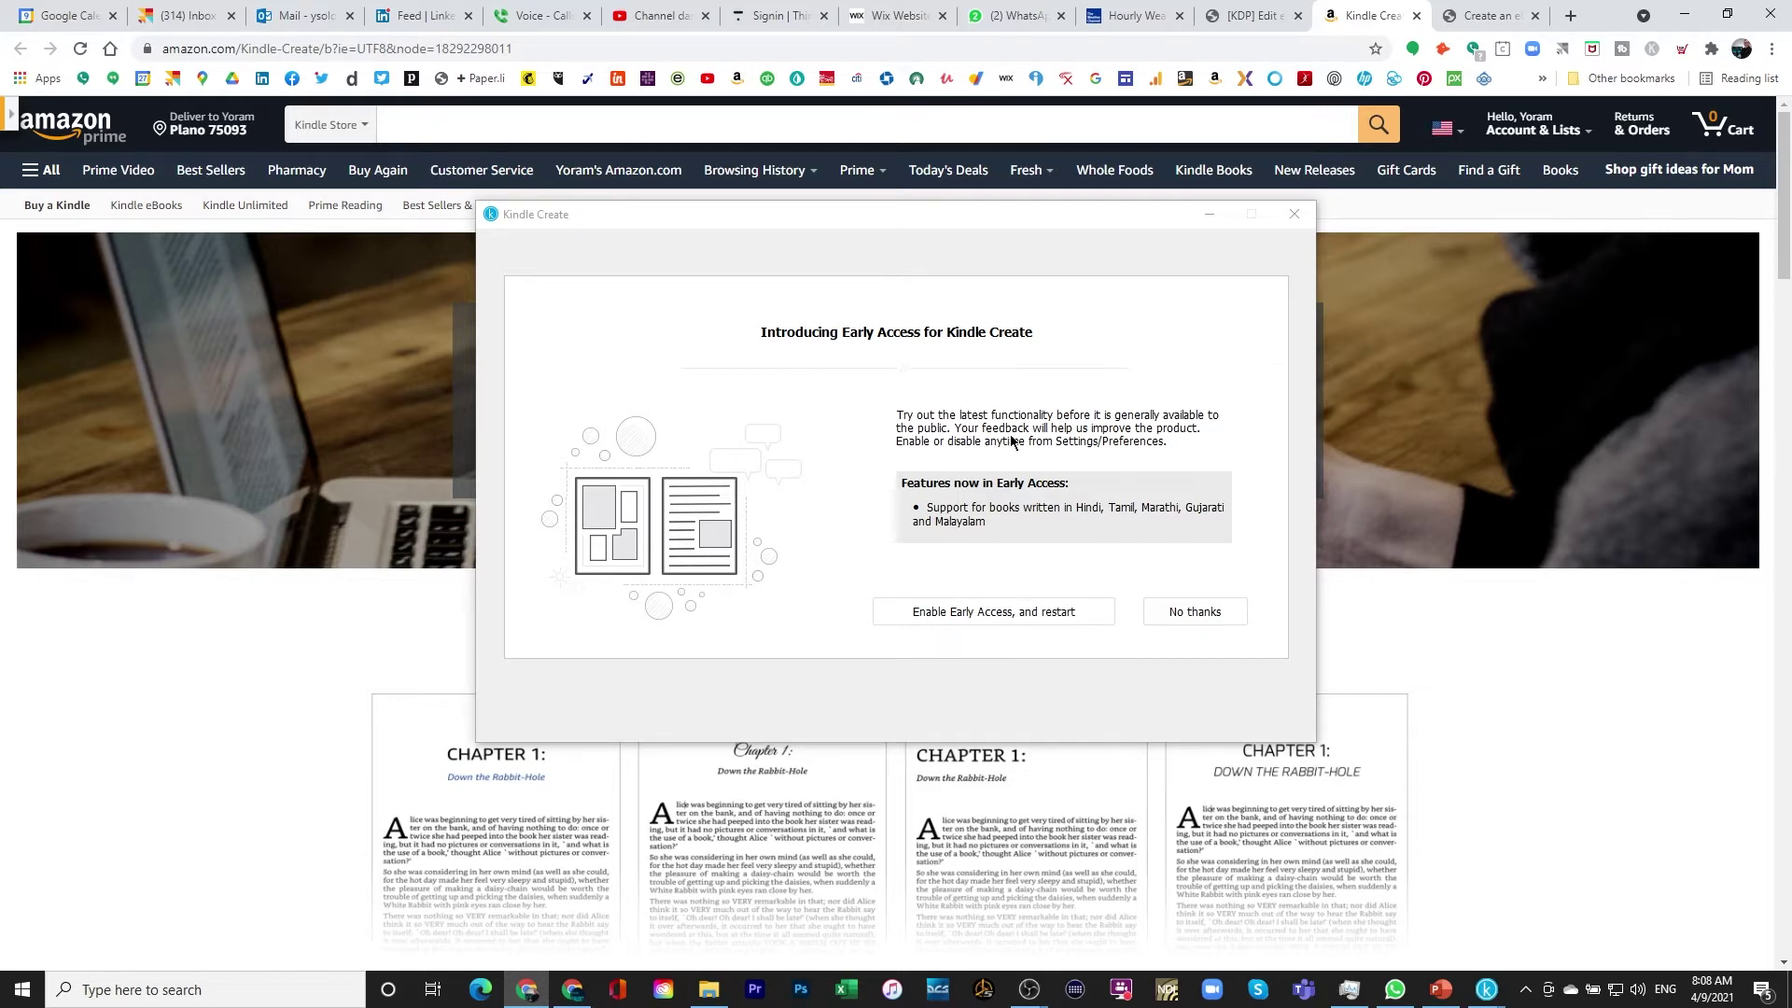
left_click(1181, 614)
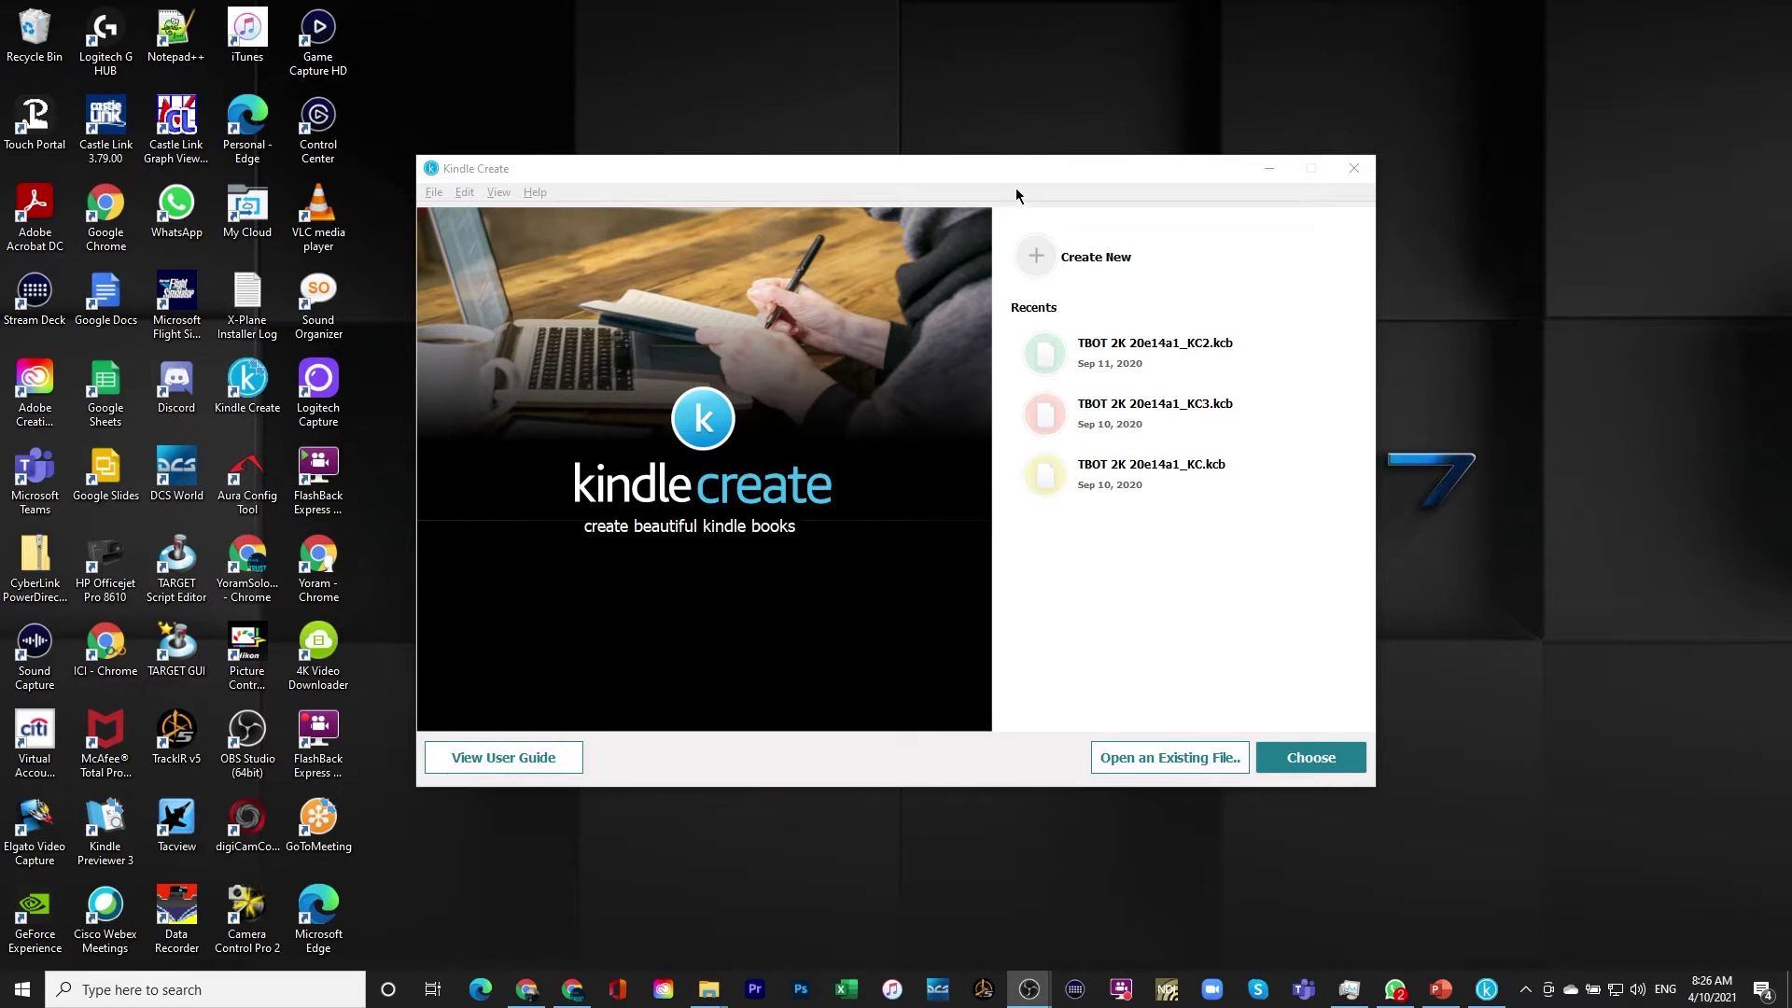
Create a new reflowable English book in Kindle Create from Project Trust 21a24.docx and dismiss the feature introduction
left_click(1090, 262)
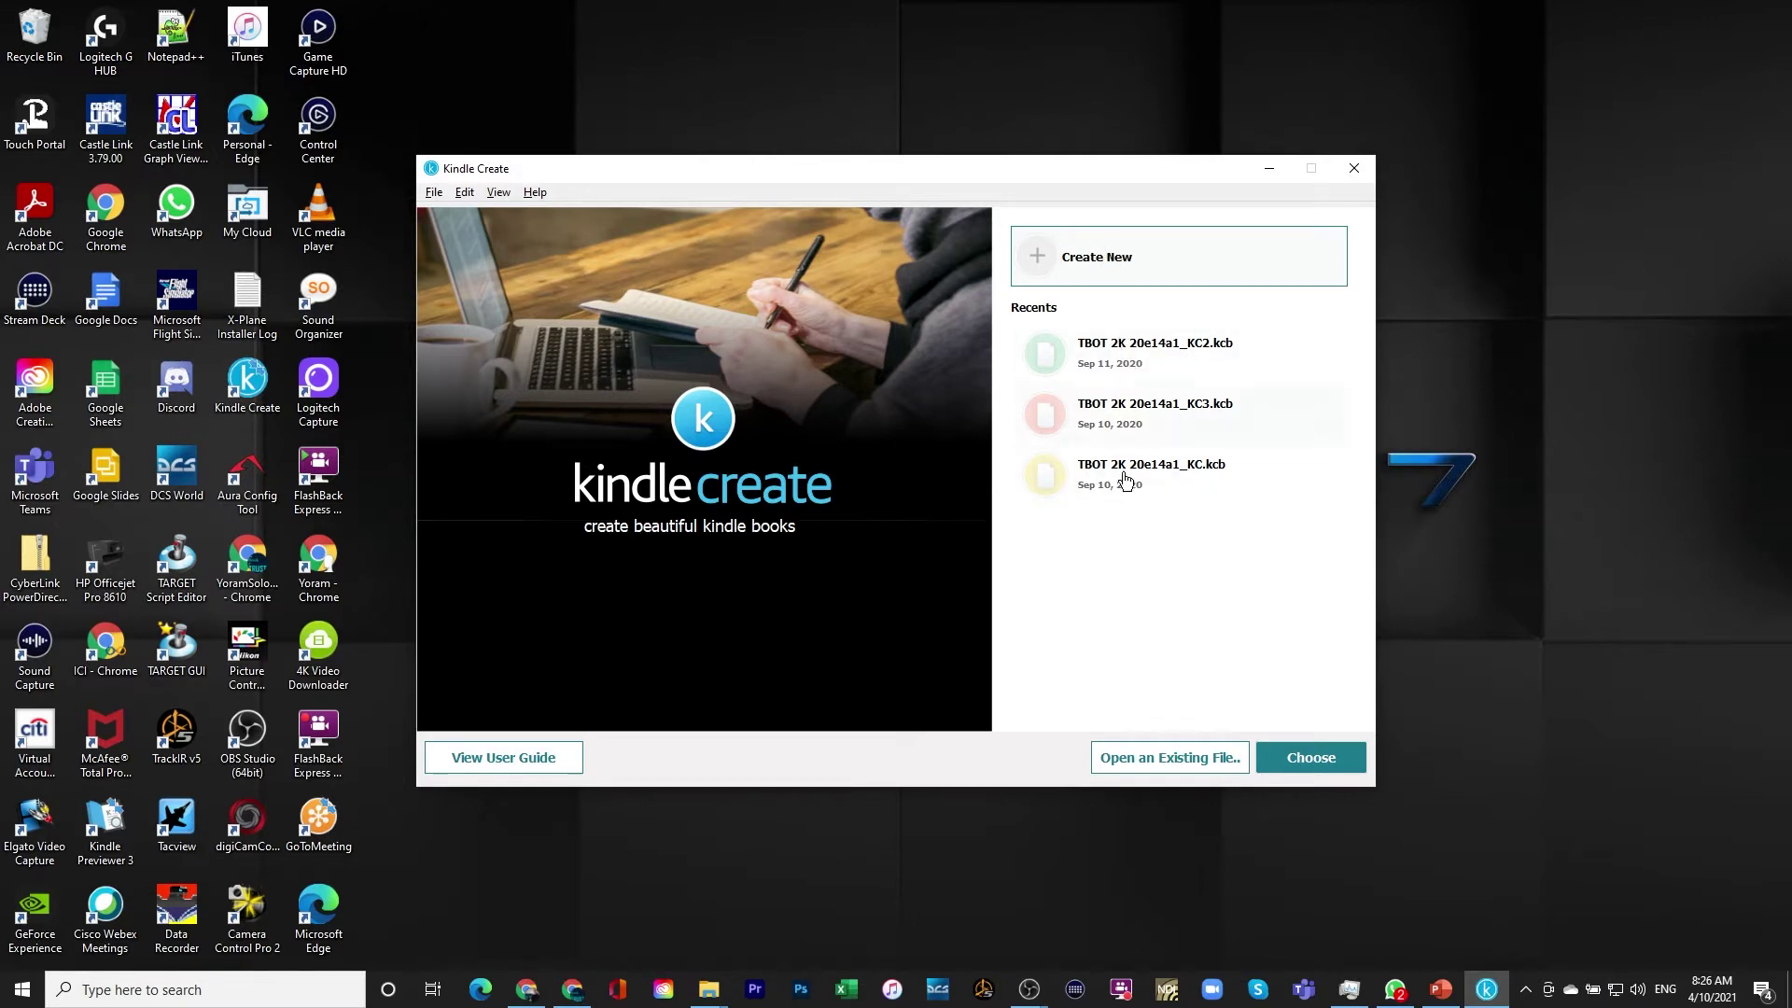
left_click(1329, 770)
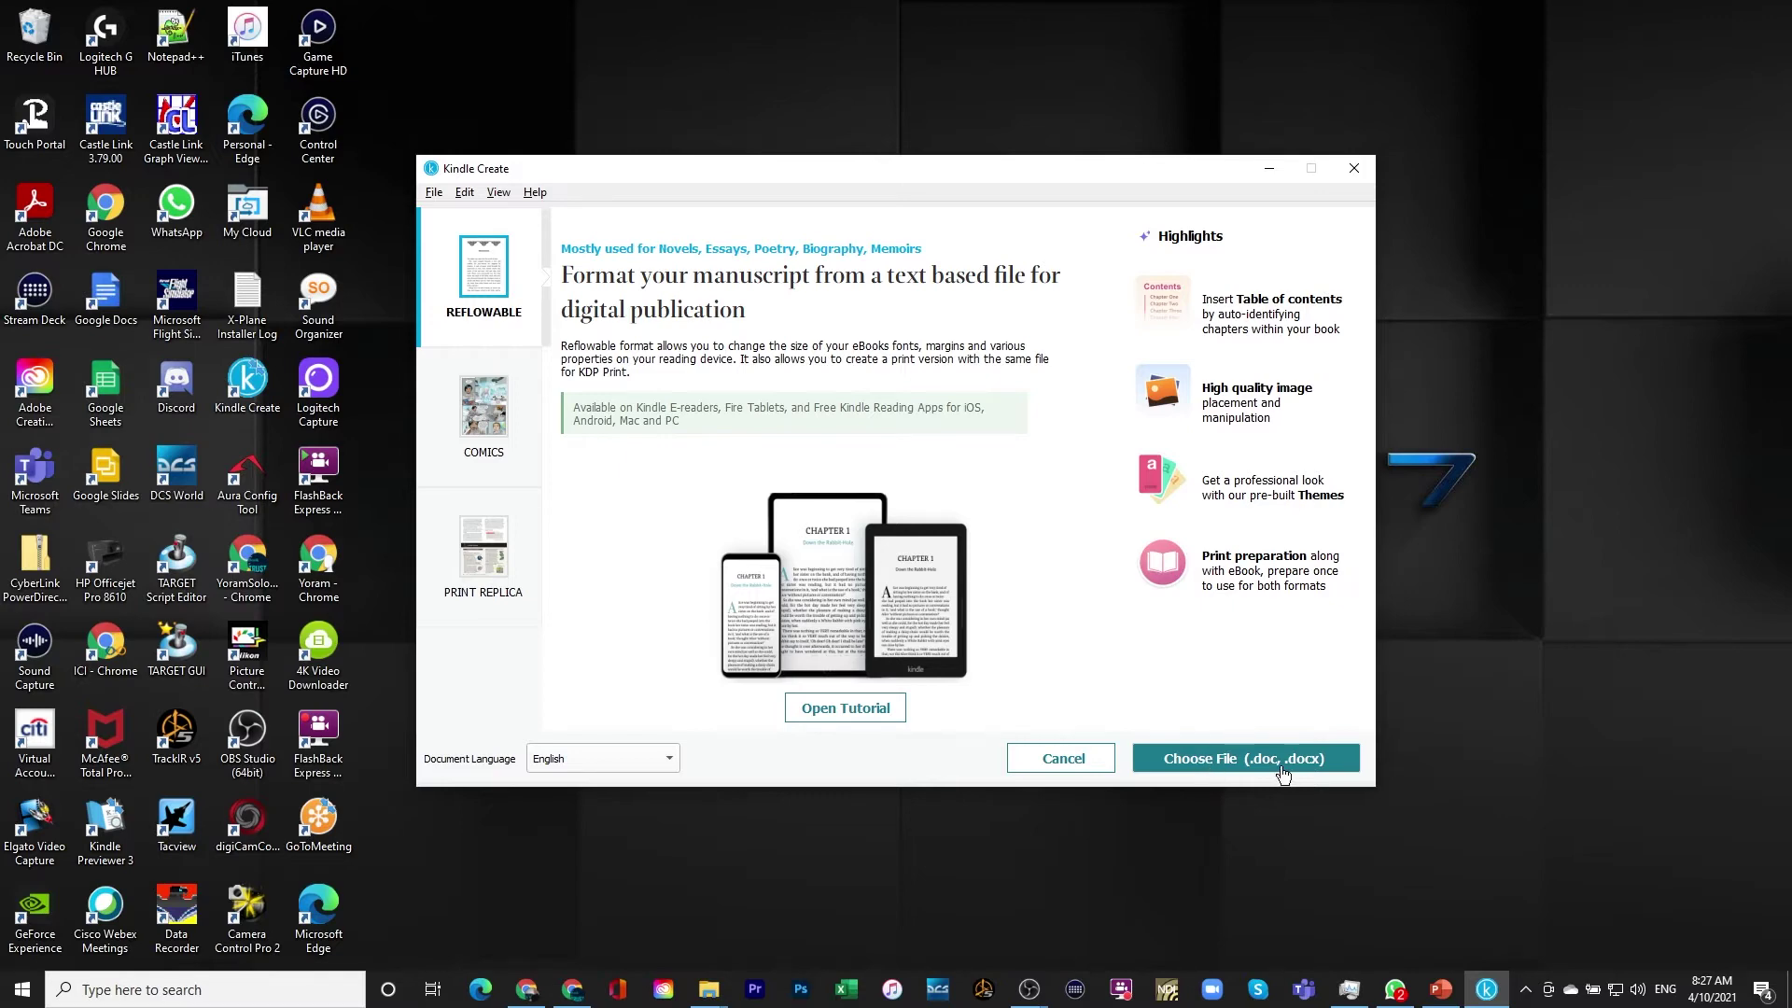
left_click(1238, 759)
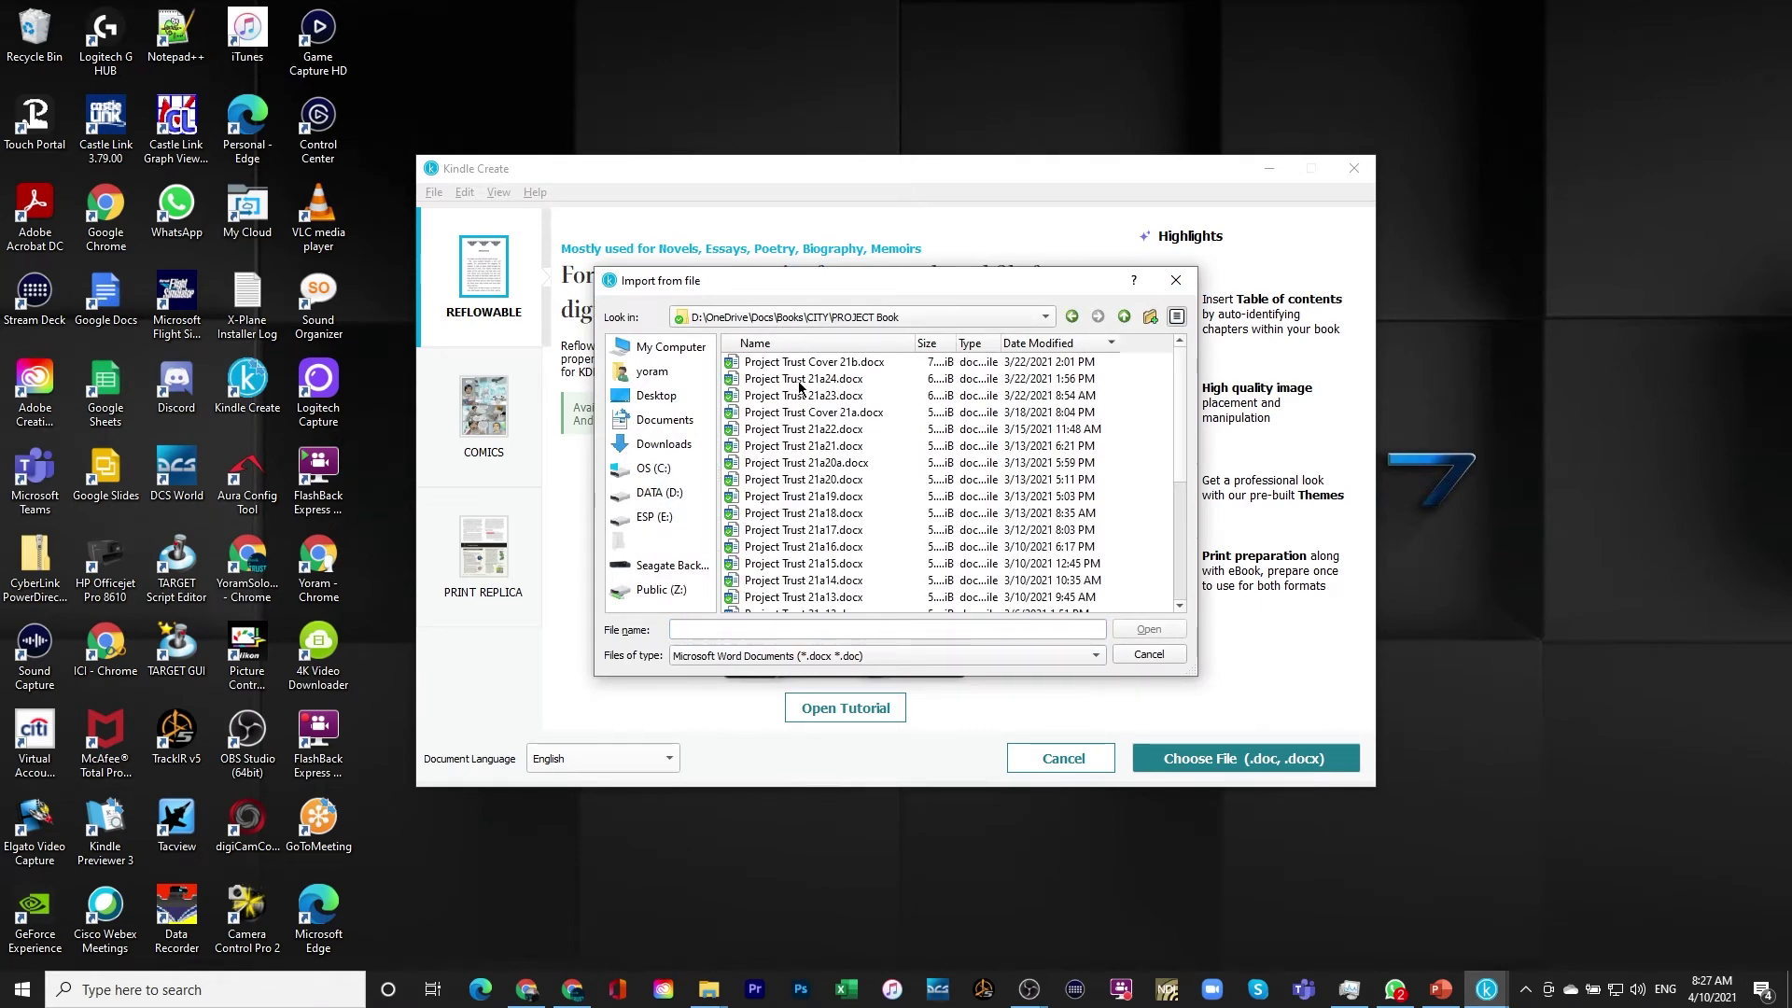
double_click(799, 381)
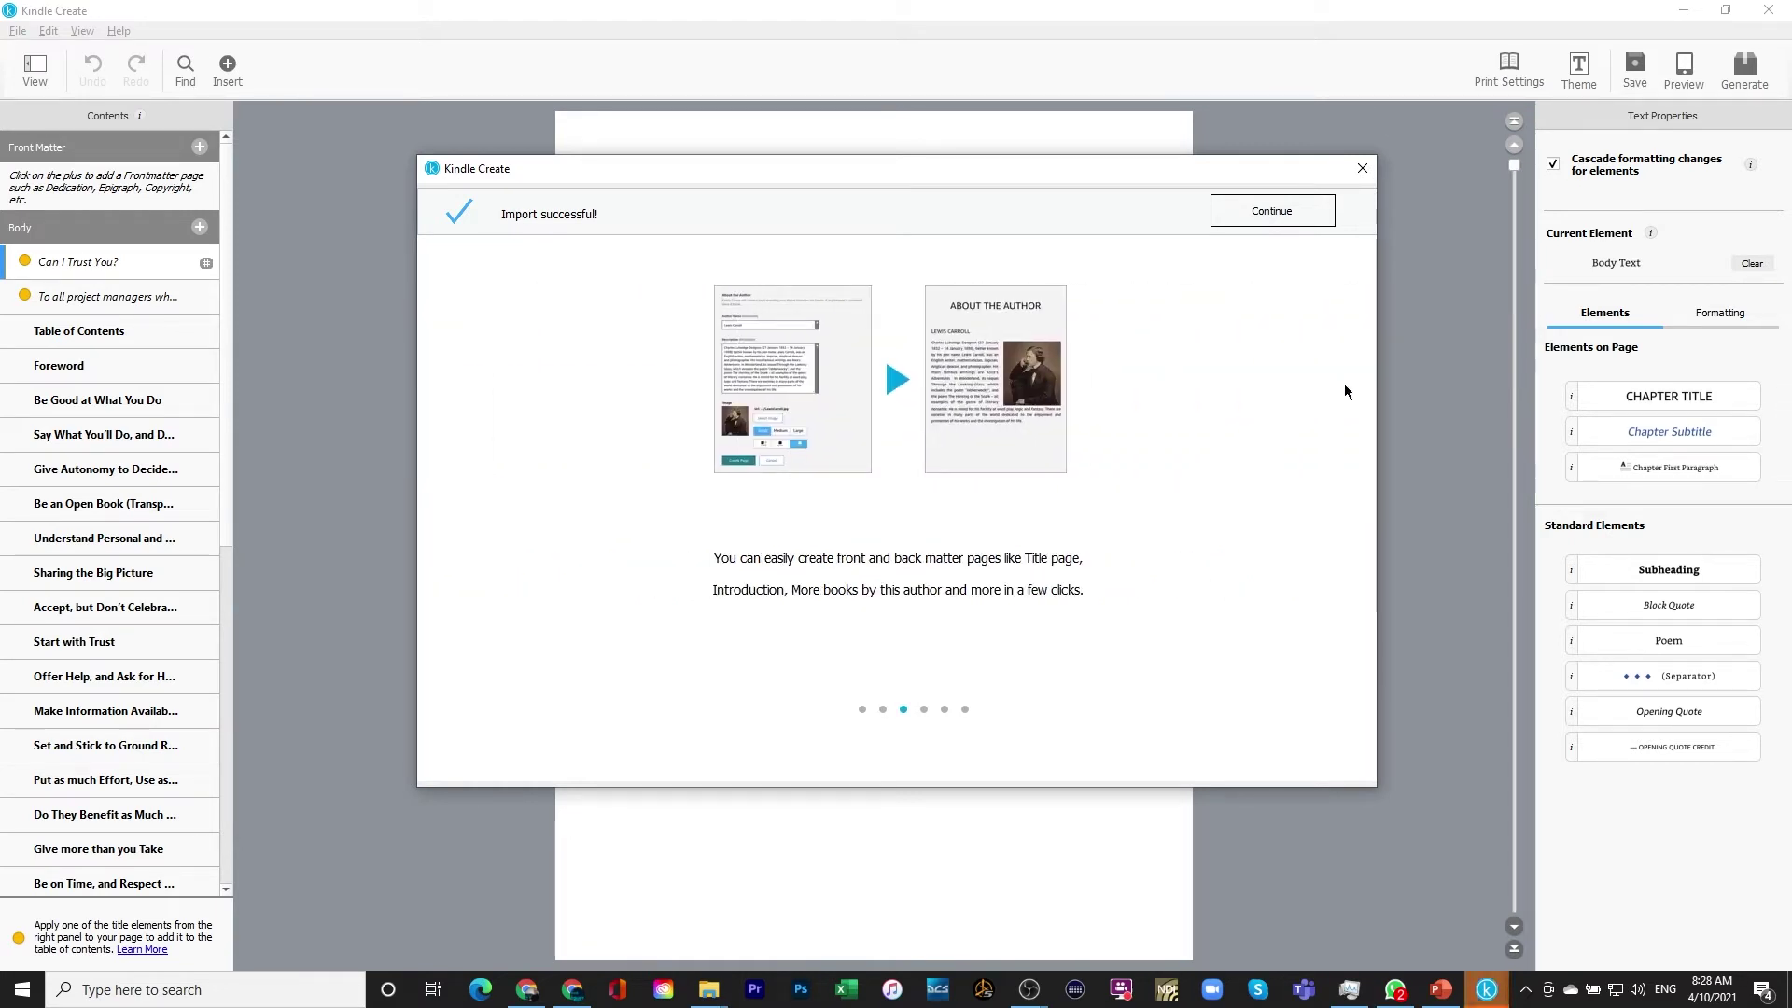
left_click(1360, 169)
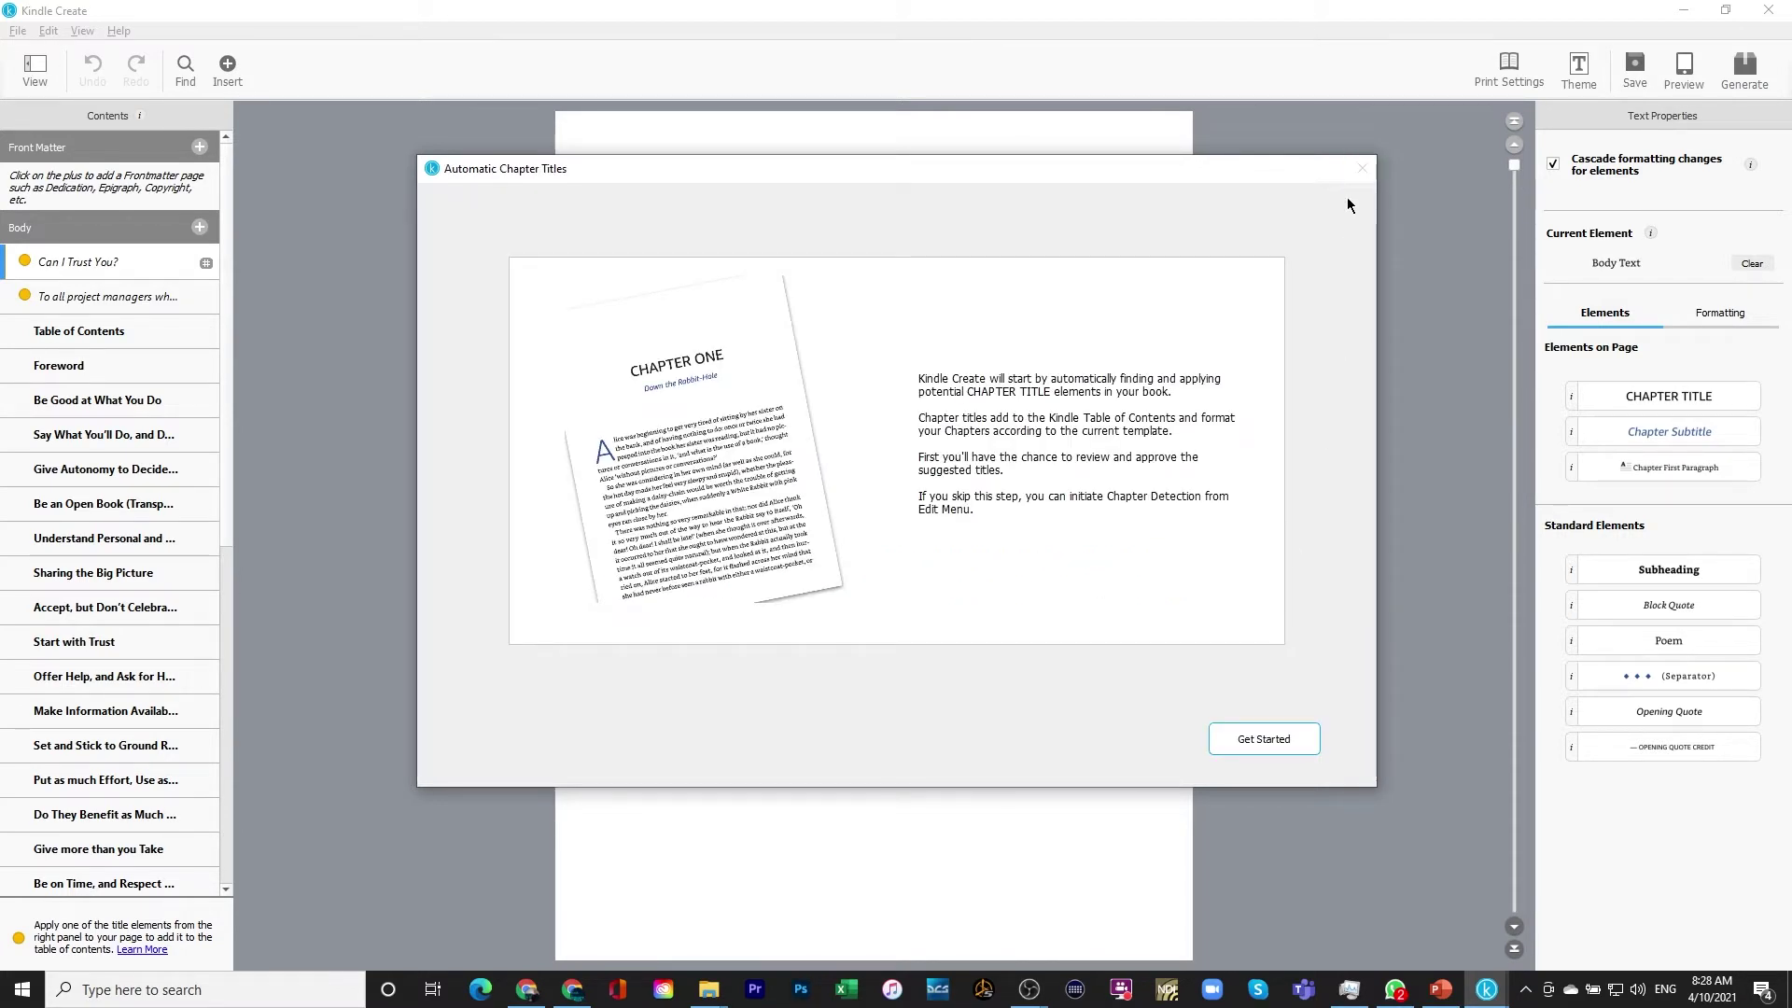
Start automatic chapter title detection and review the full list of suggested headings
left_click(1282, 739)
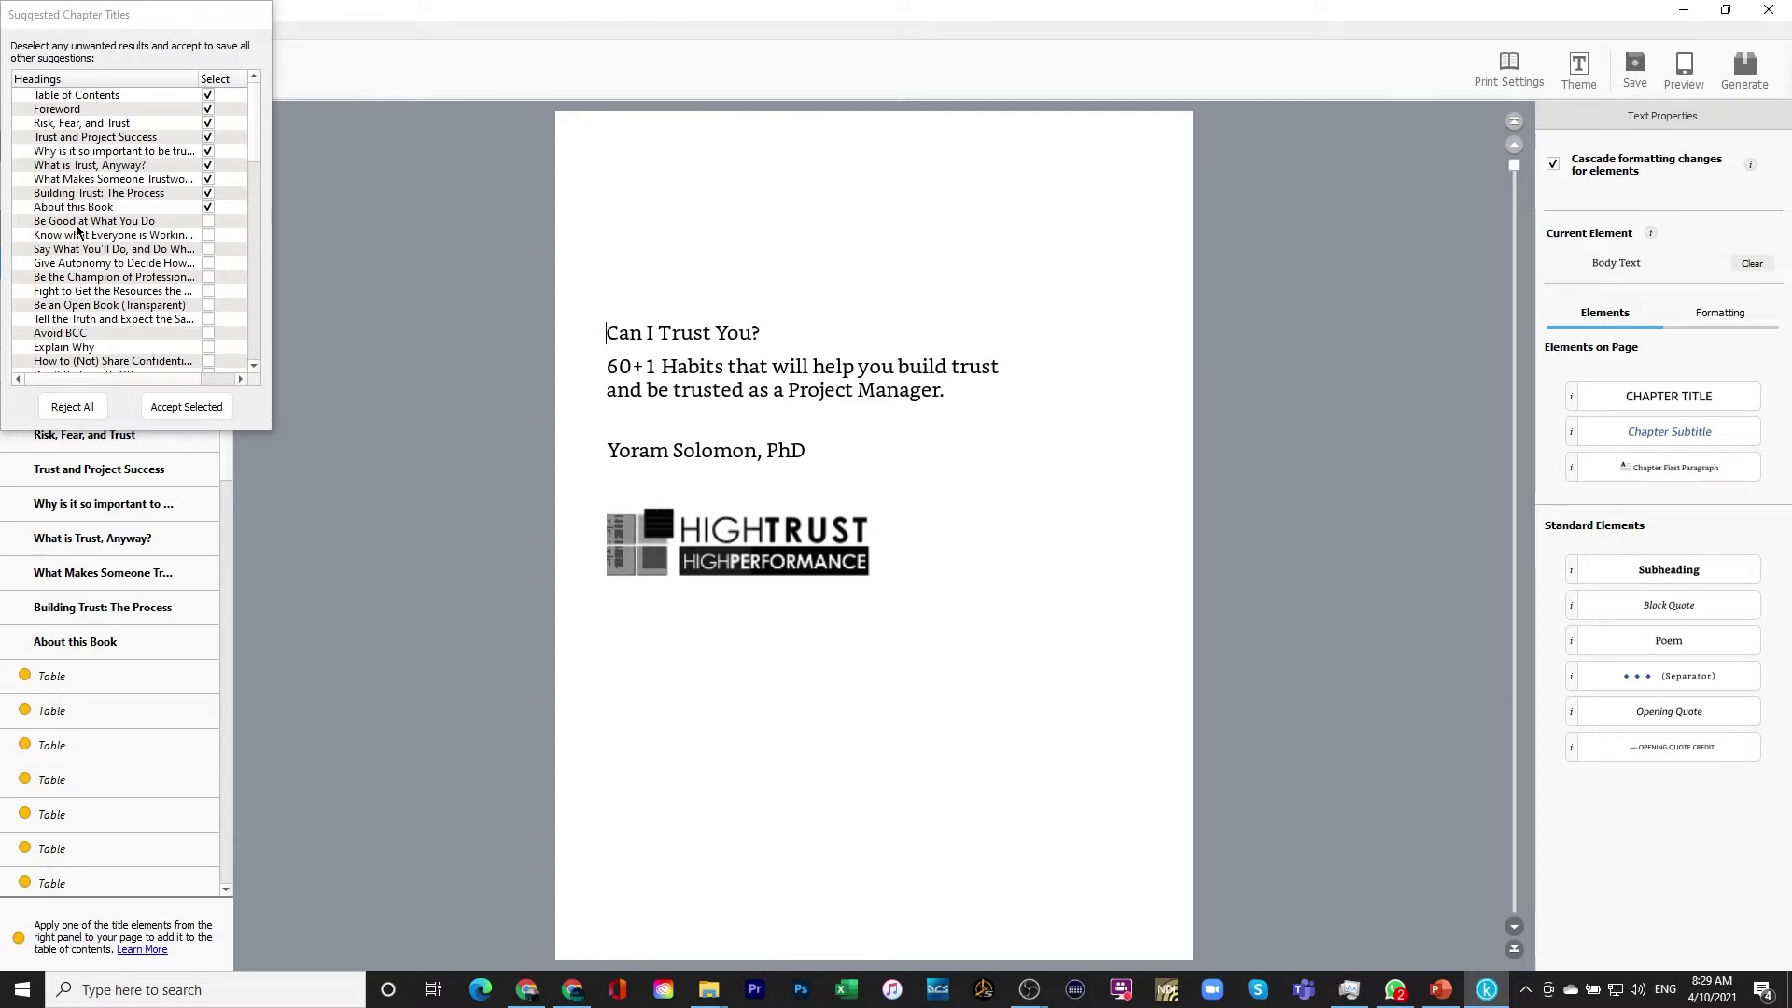
scroll(183, 258, "down", 4)
scroll(187, 266, "down", 10)
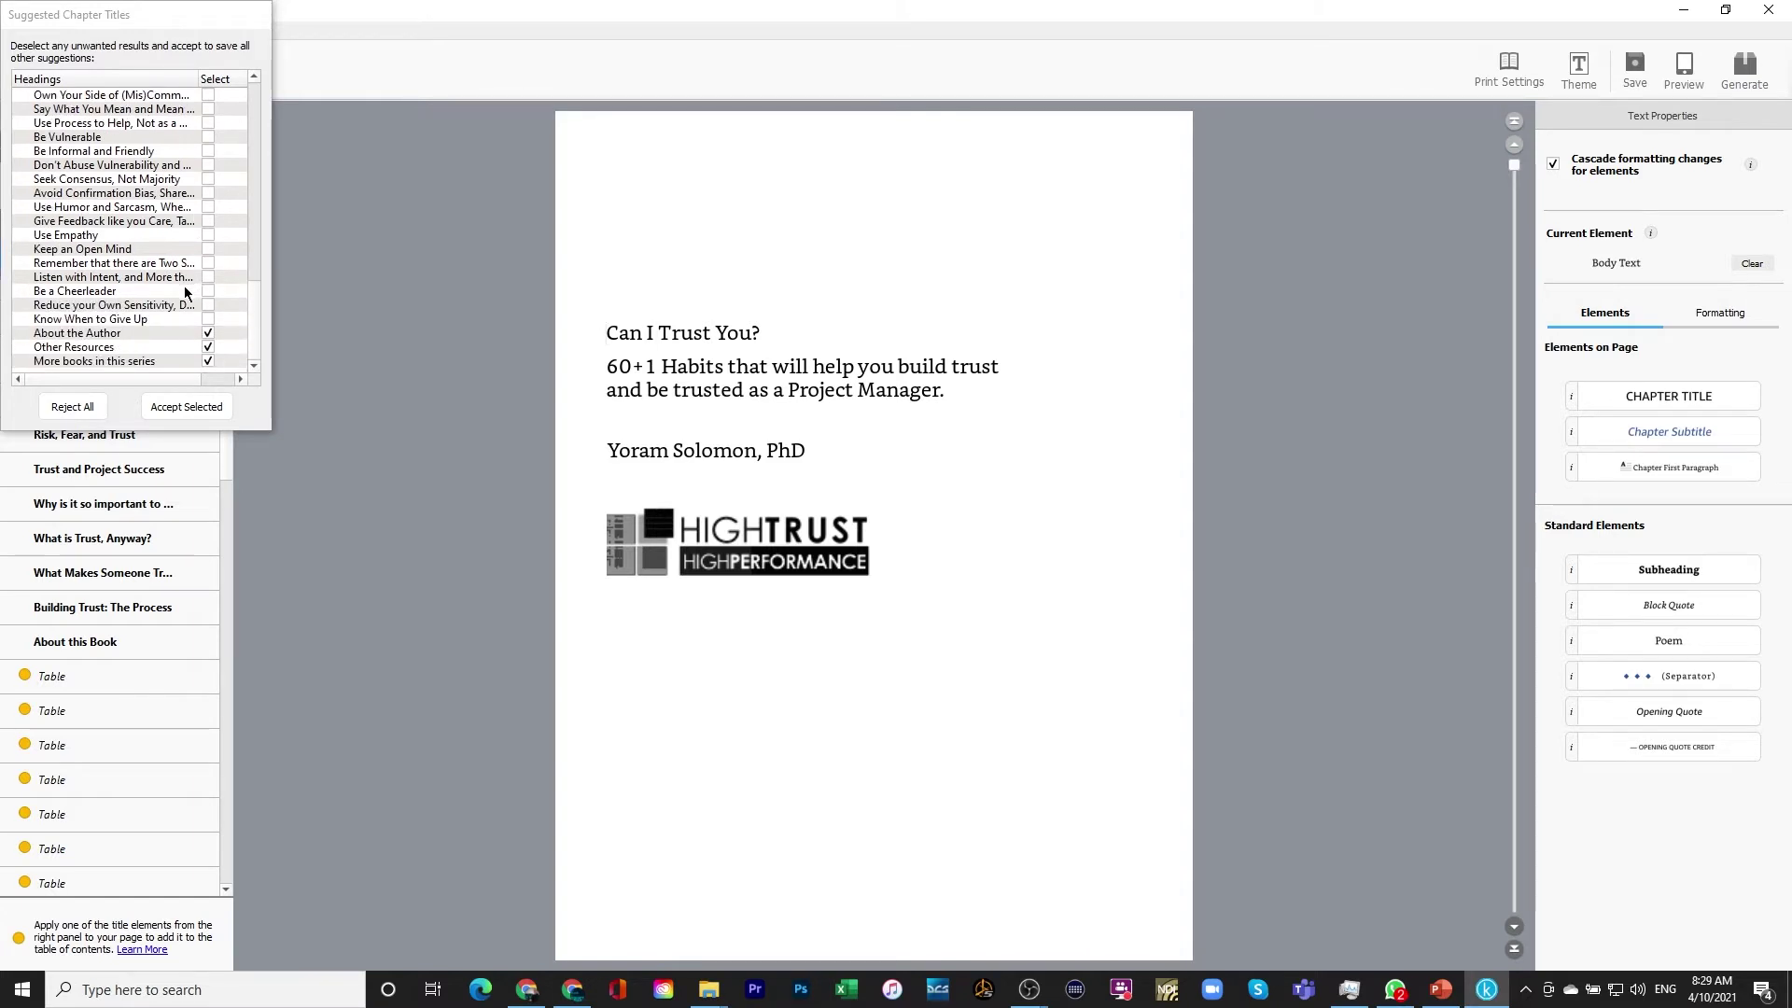
scroll(184, 291, "up", 7)
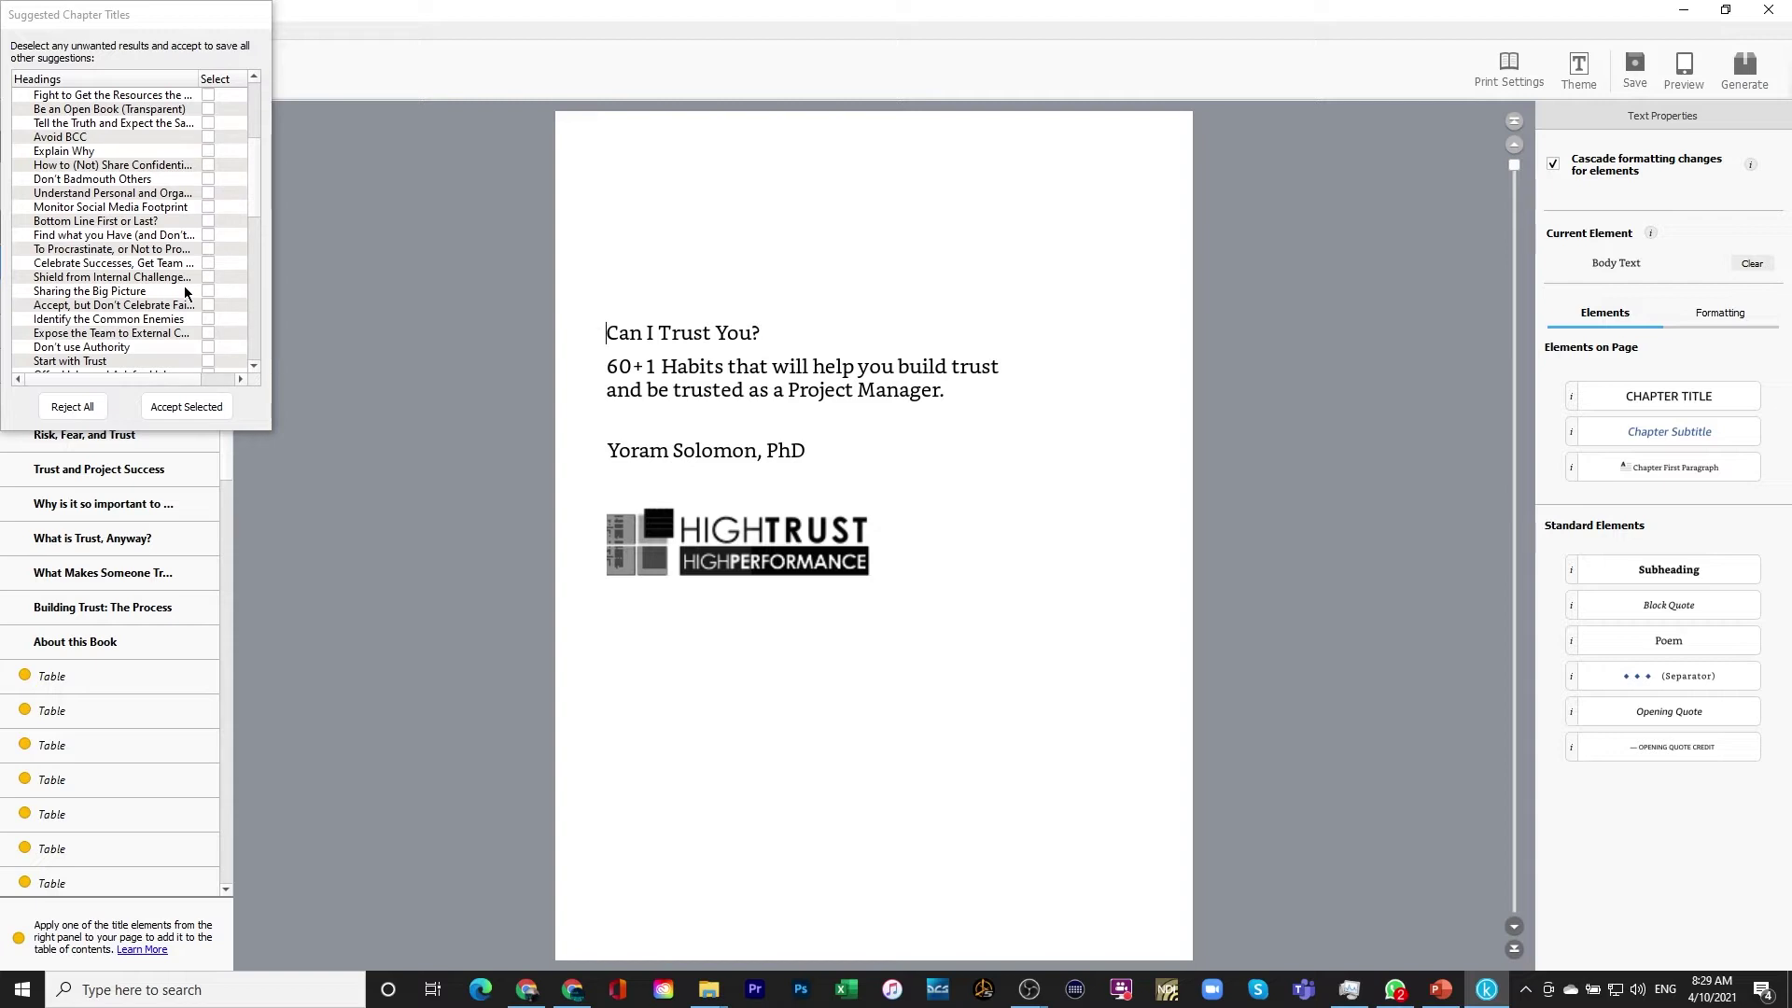
scroll(183, 285, "up", 4)
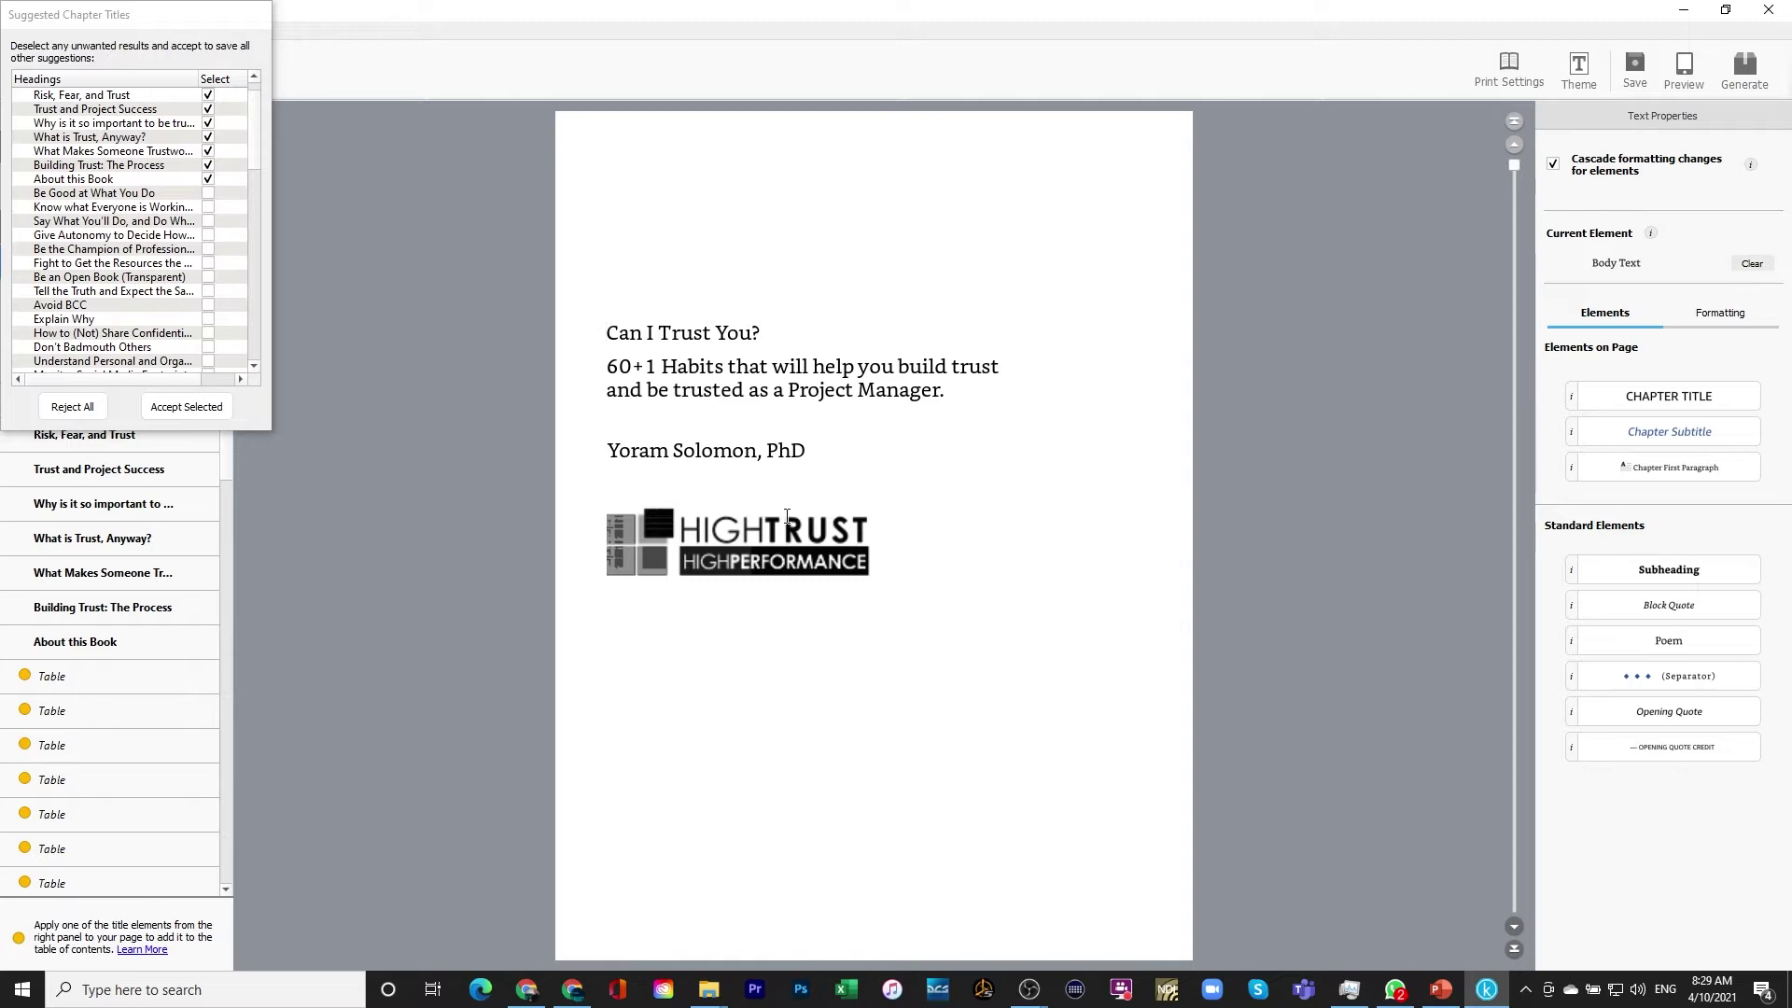
Examine the manuscript pages from the title page through the chapter openings and images to the Habit headings set in tables
scroll(809, 546, "down", 1)
scroll(809, 546, "down", 2)
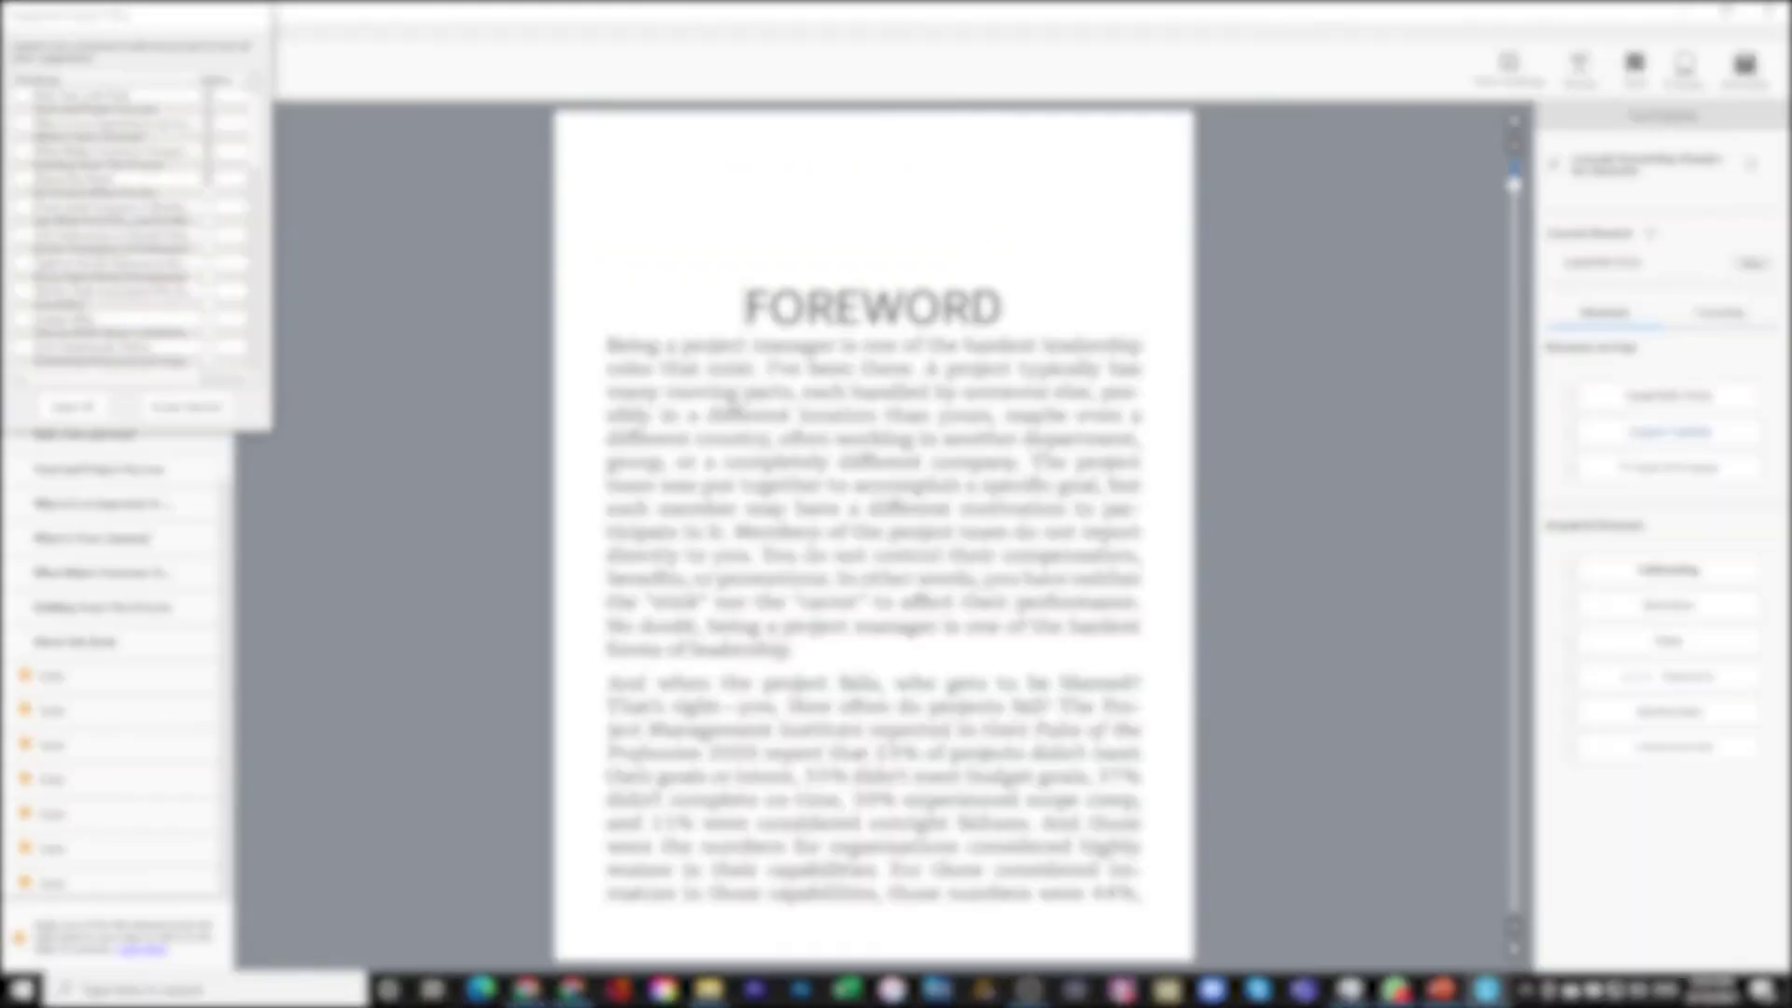
scroll(809, 546, "up", 1)
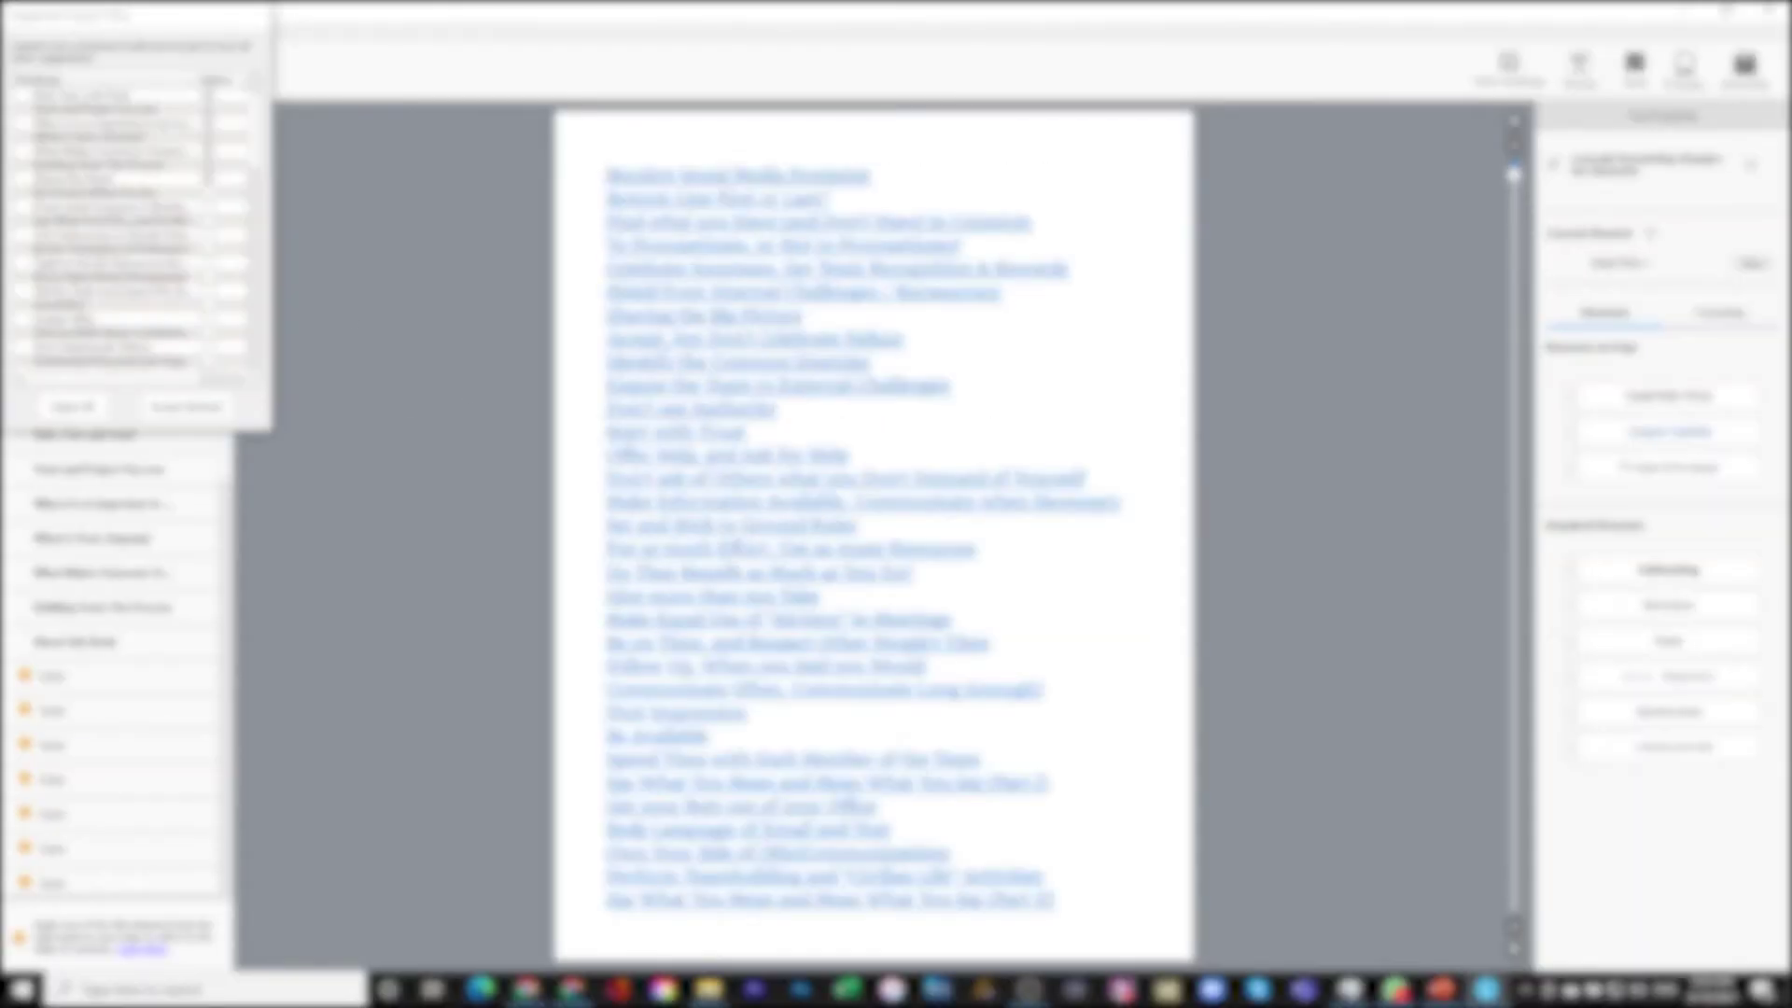
scroll(873, 532, "down", 4)
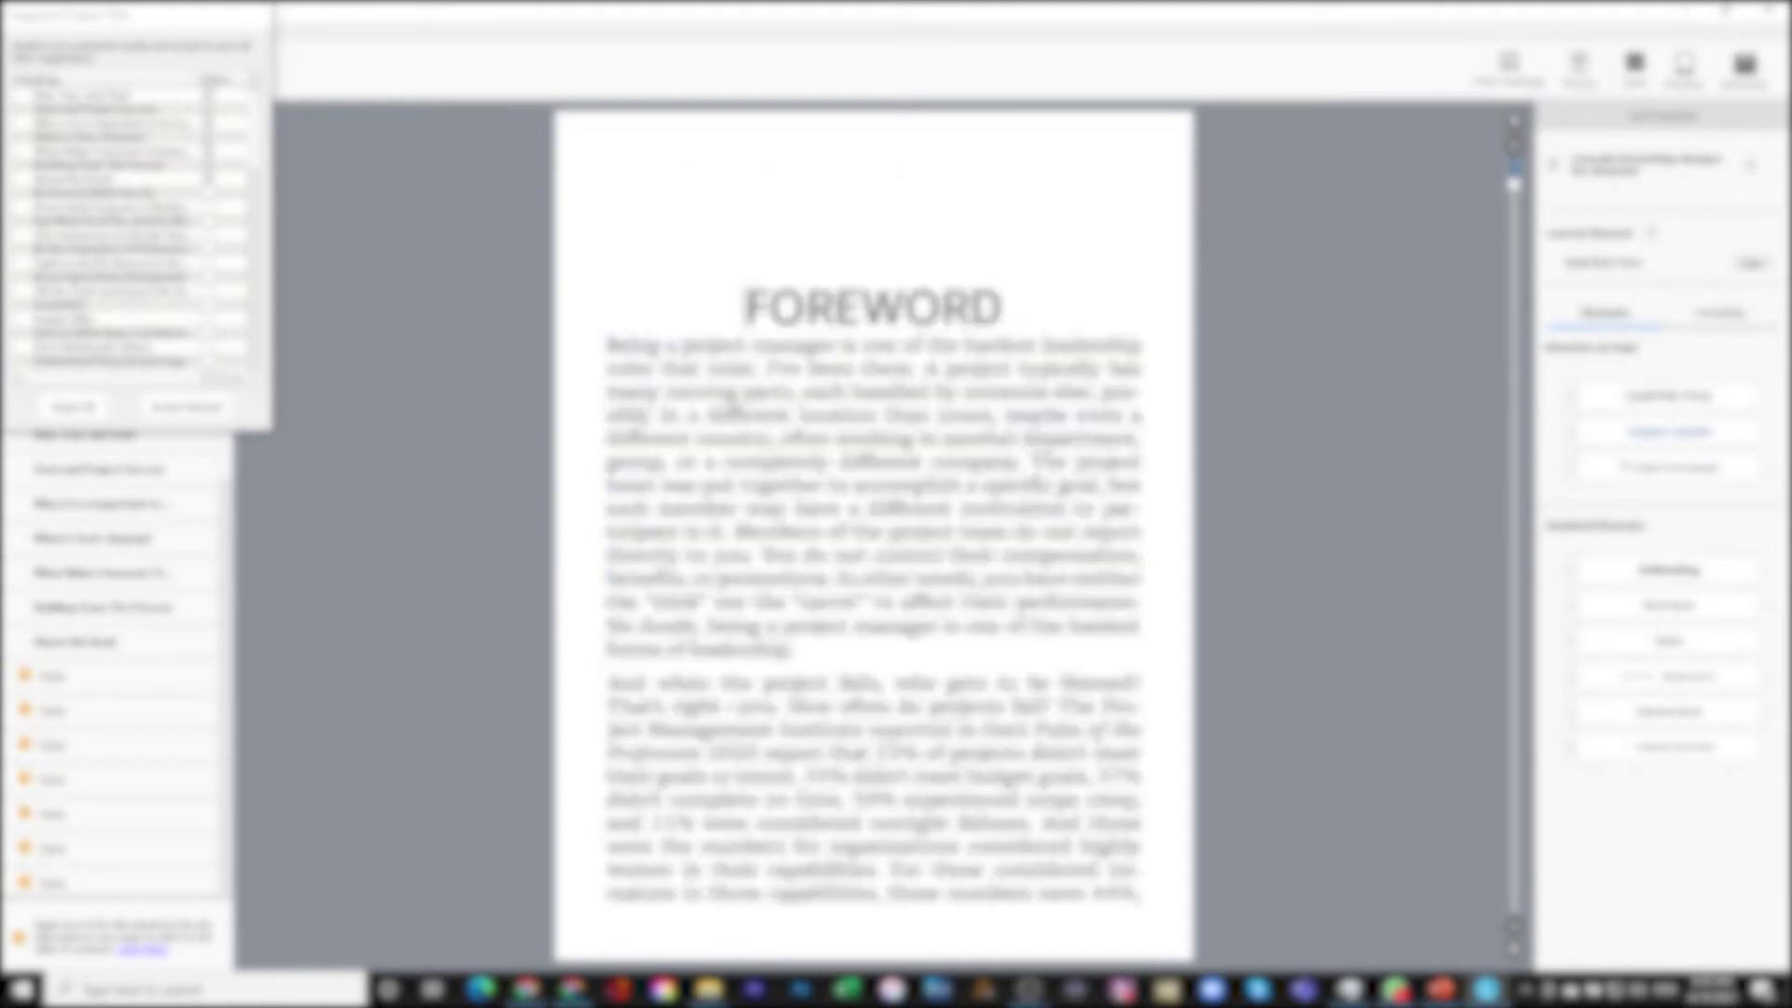
scroll(873, 532, "down", 2)
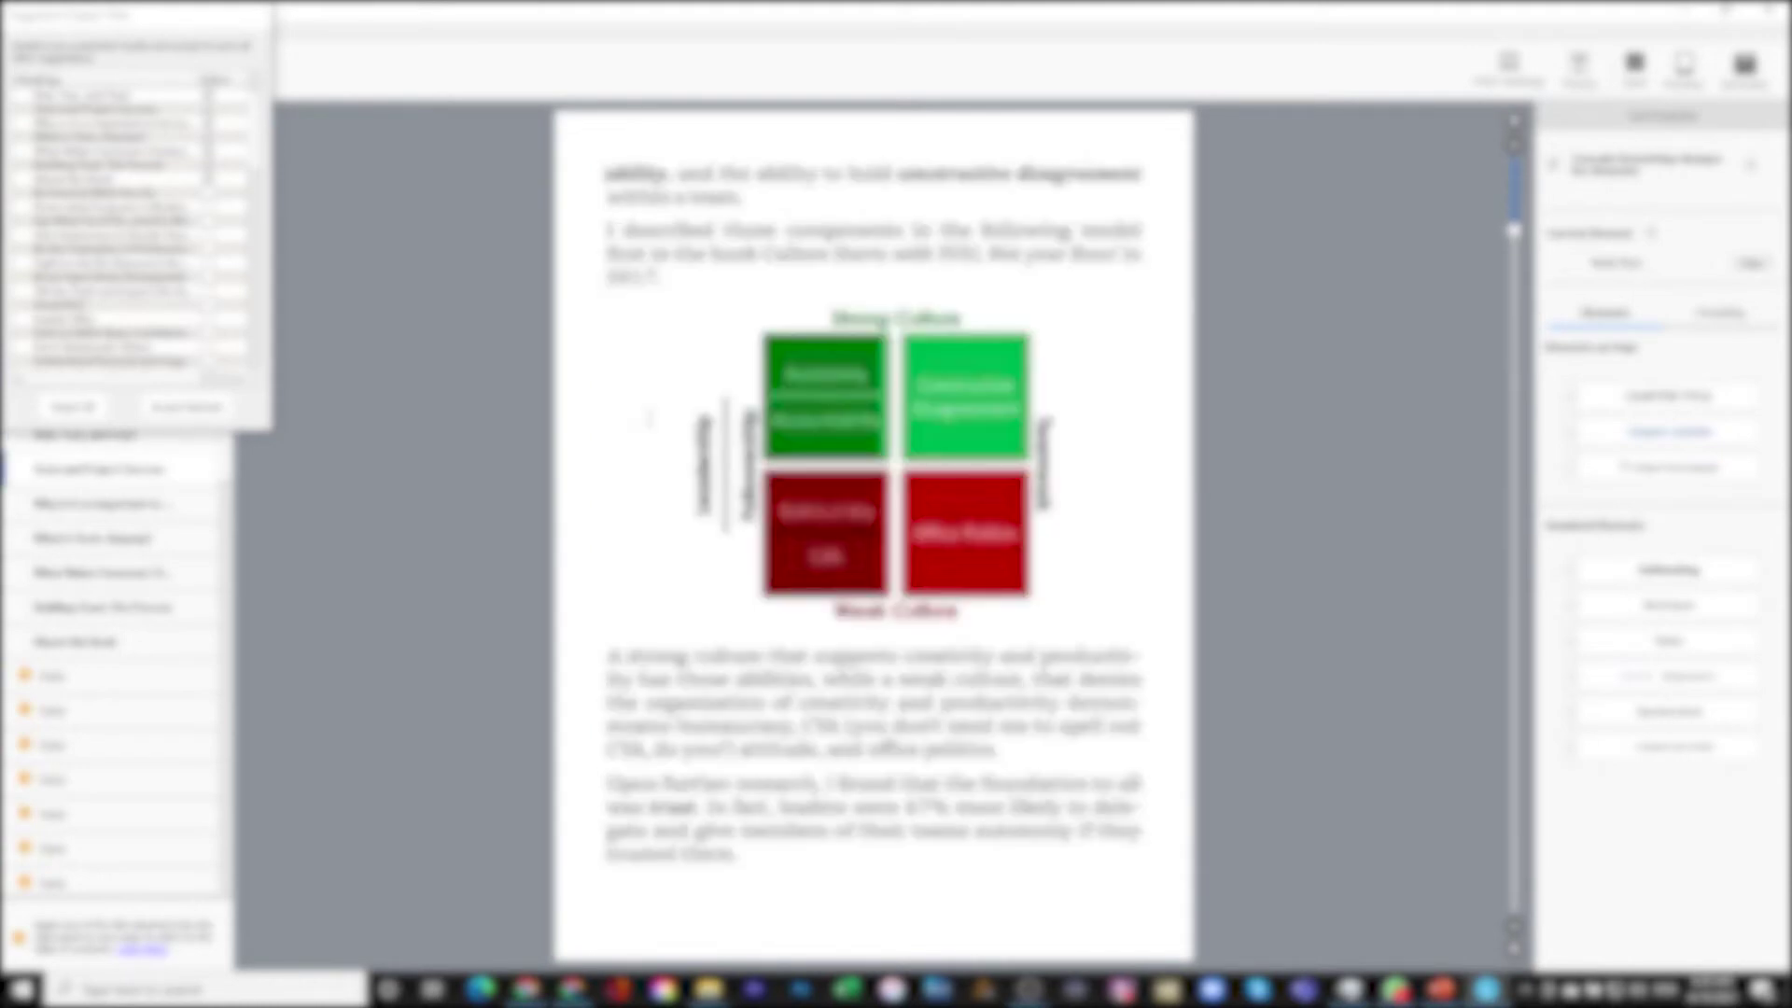
scroll(873, 532, "up", 1)
scroll(873, 532, "down", 1)
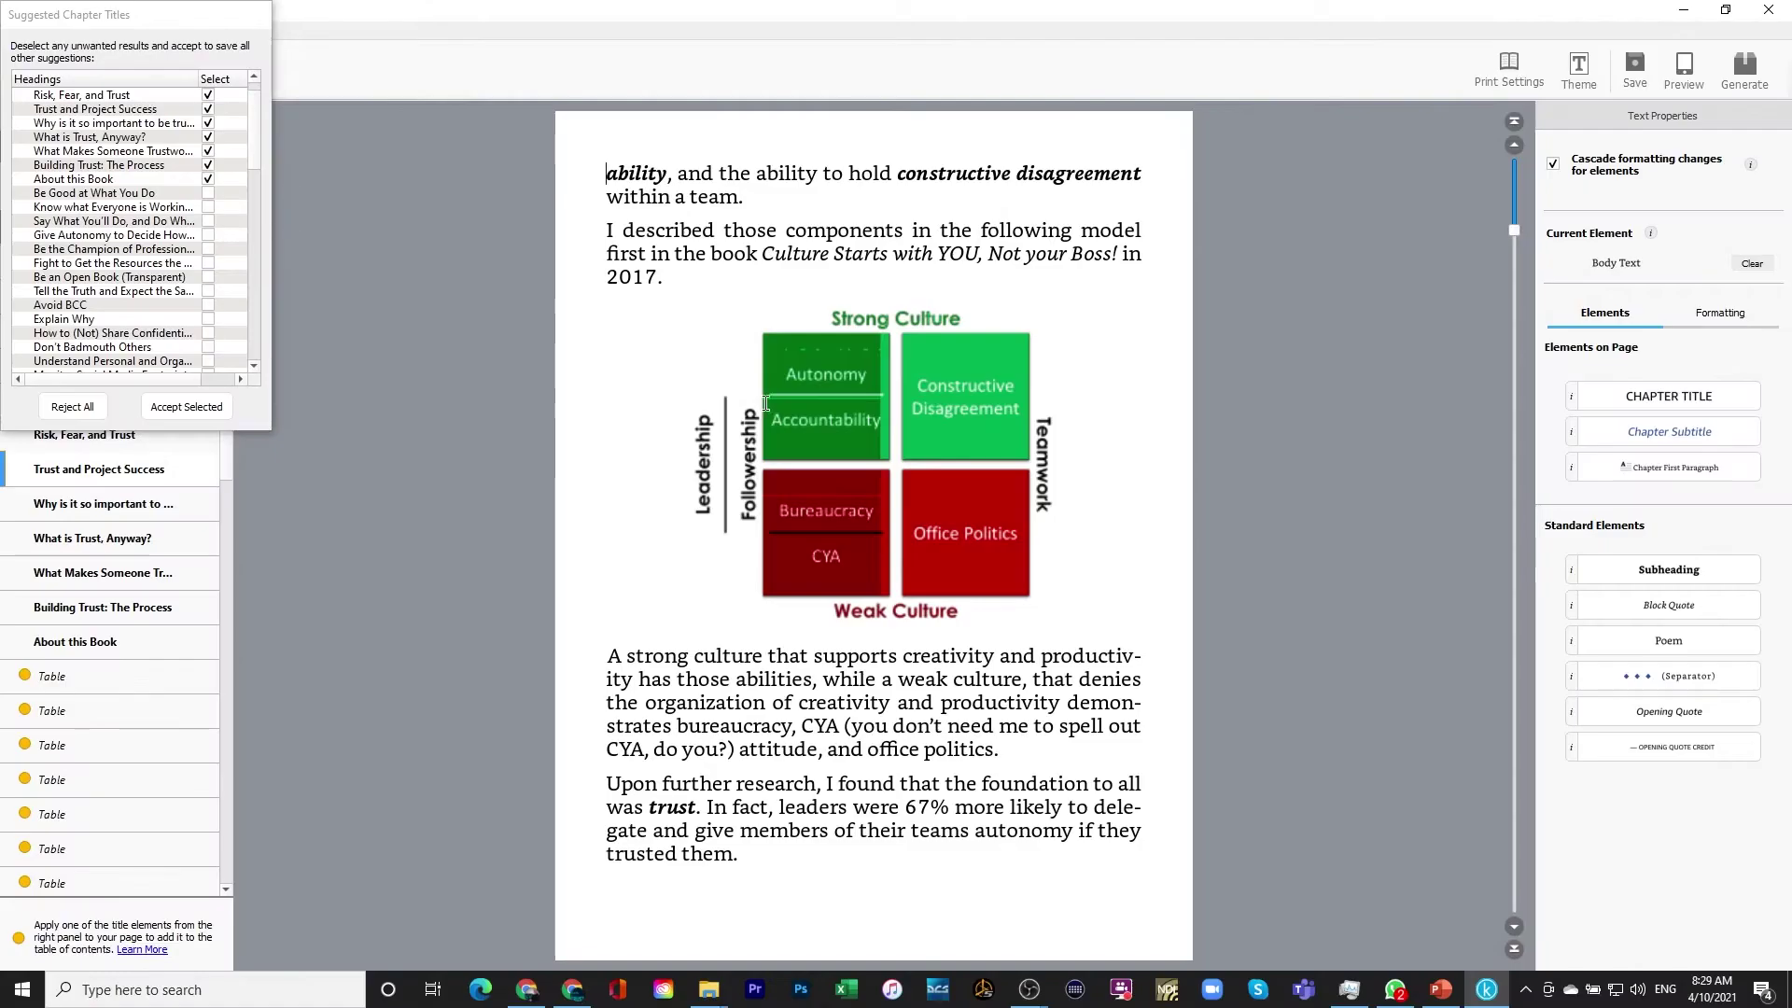
scroll(741, 560, "down", 1)
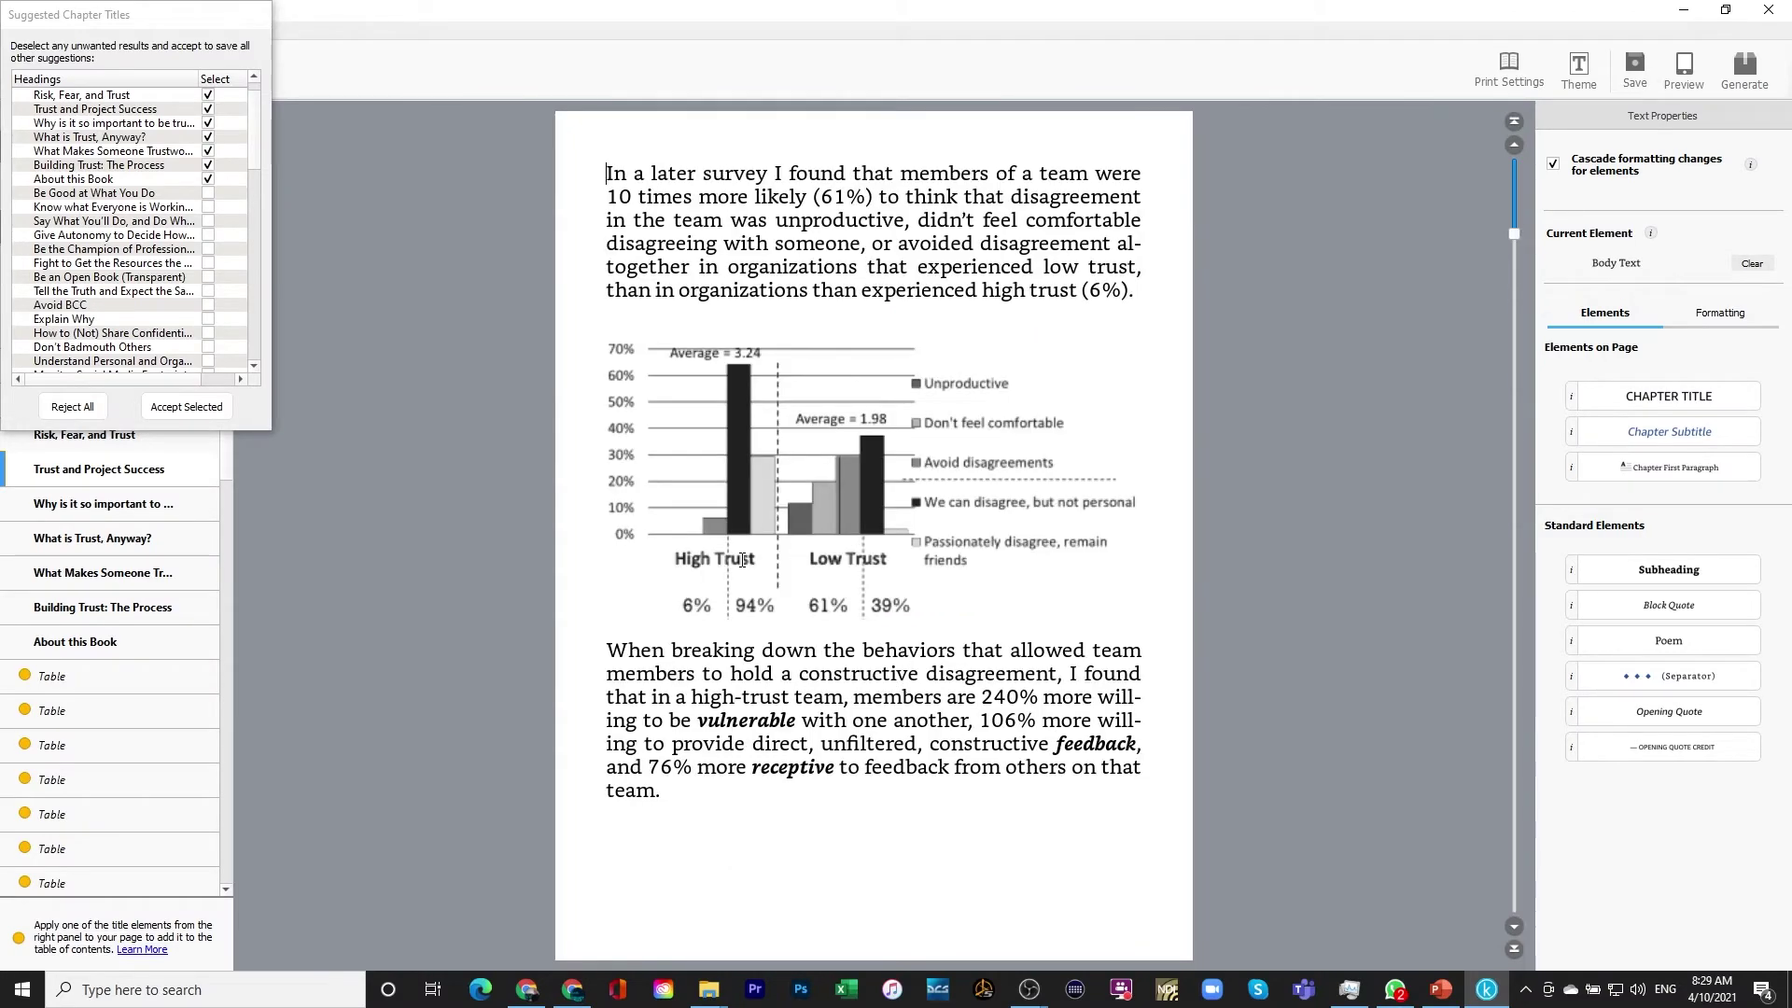
scroll(742, 559, "down", 4)
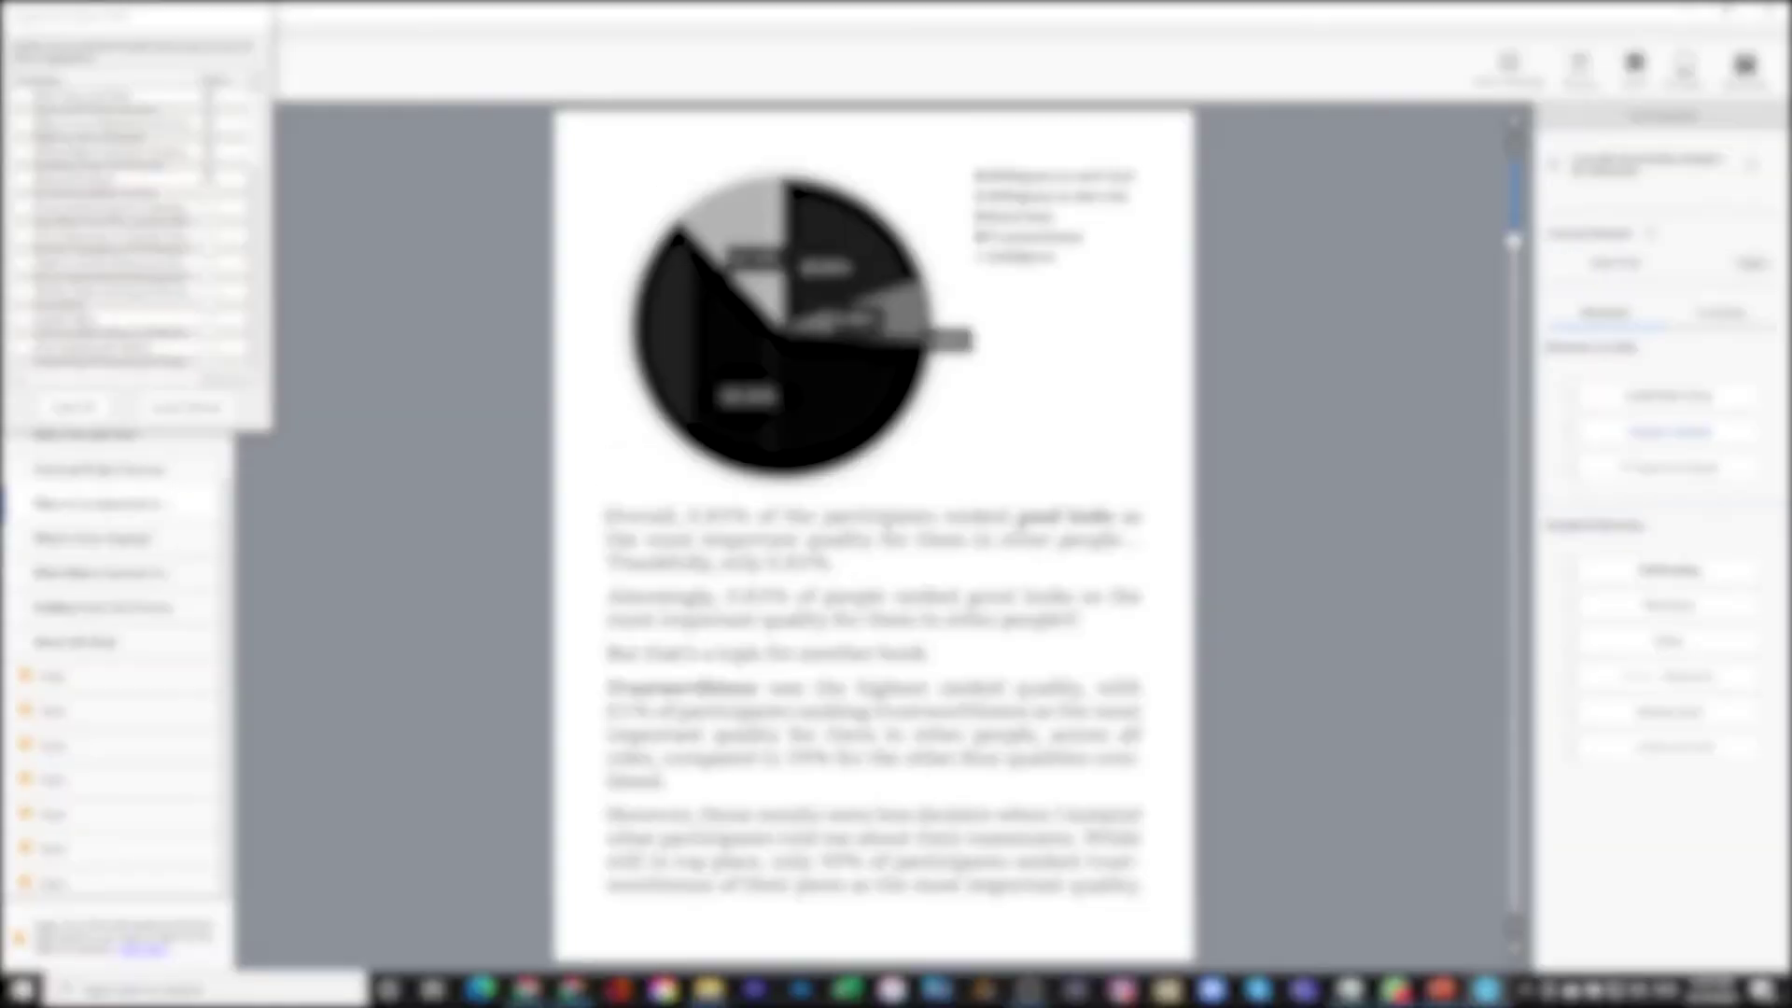
scroll(742, 560, "up", 1)
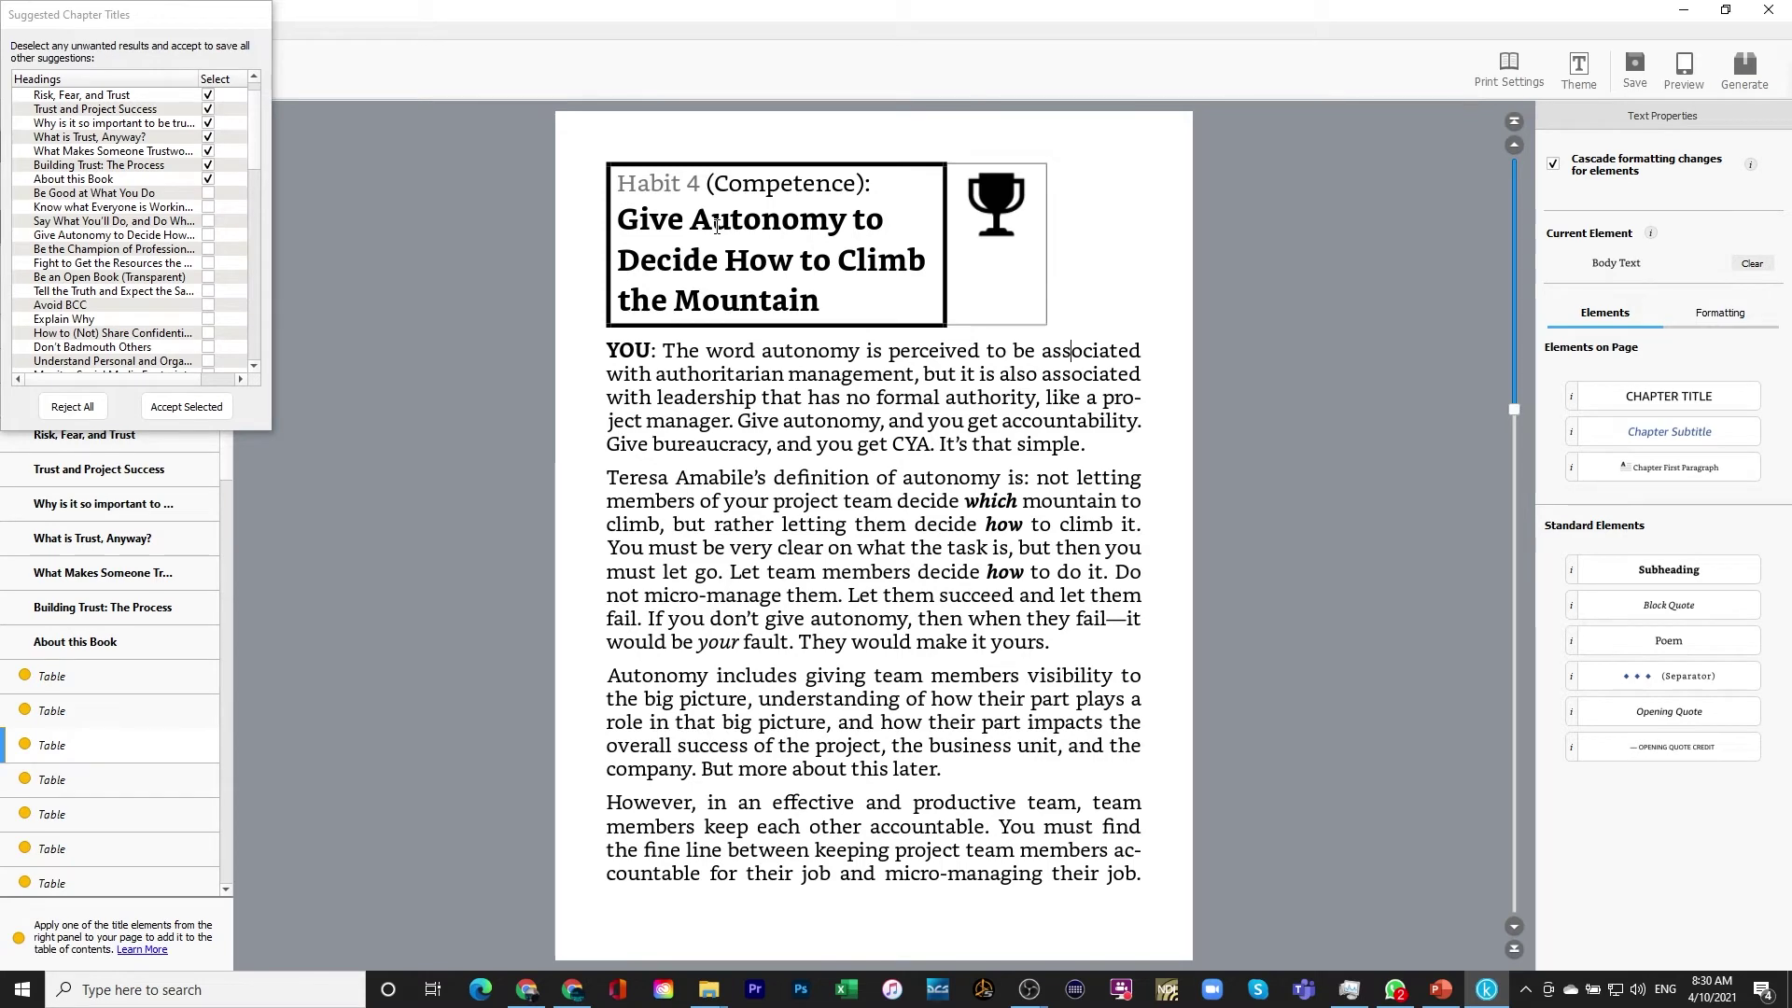
scroll(758, 425, "down", 3)
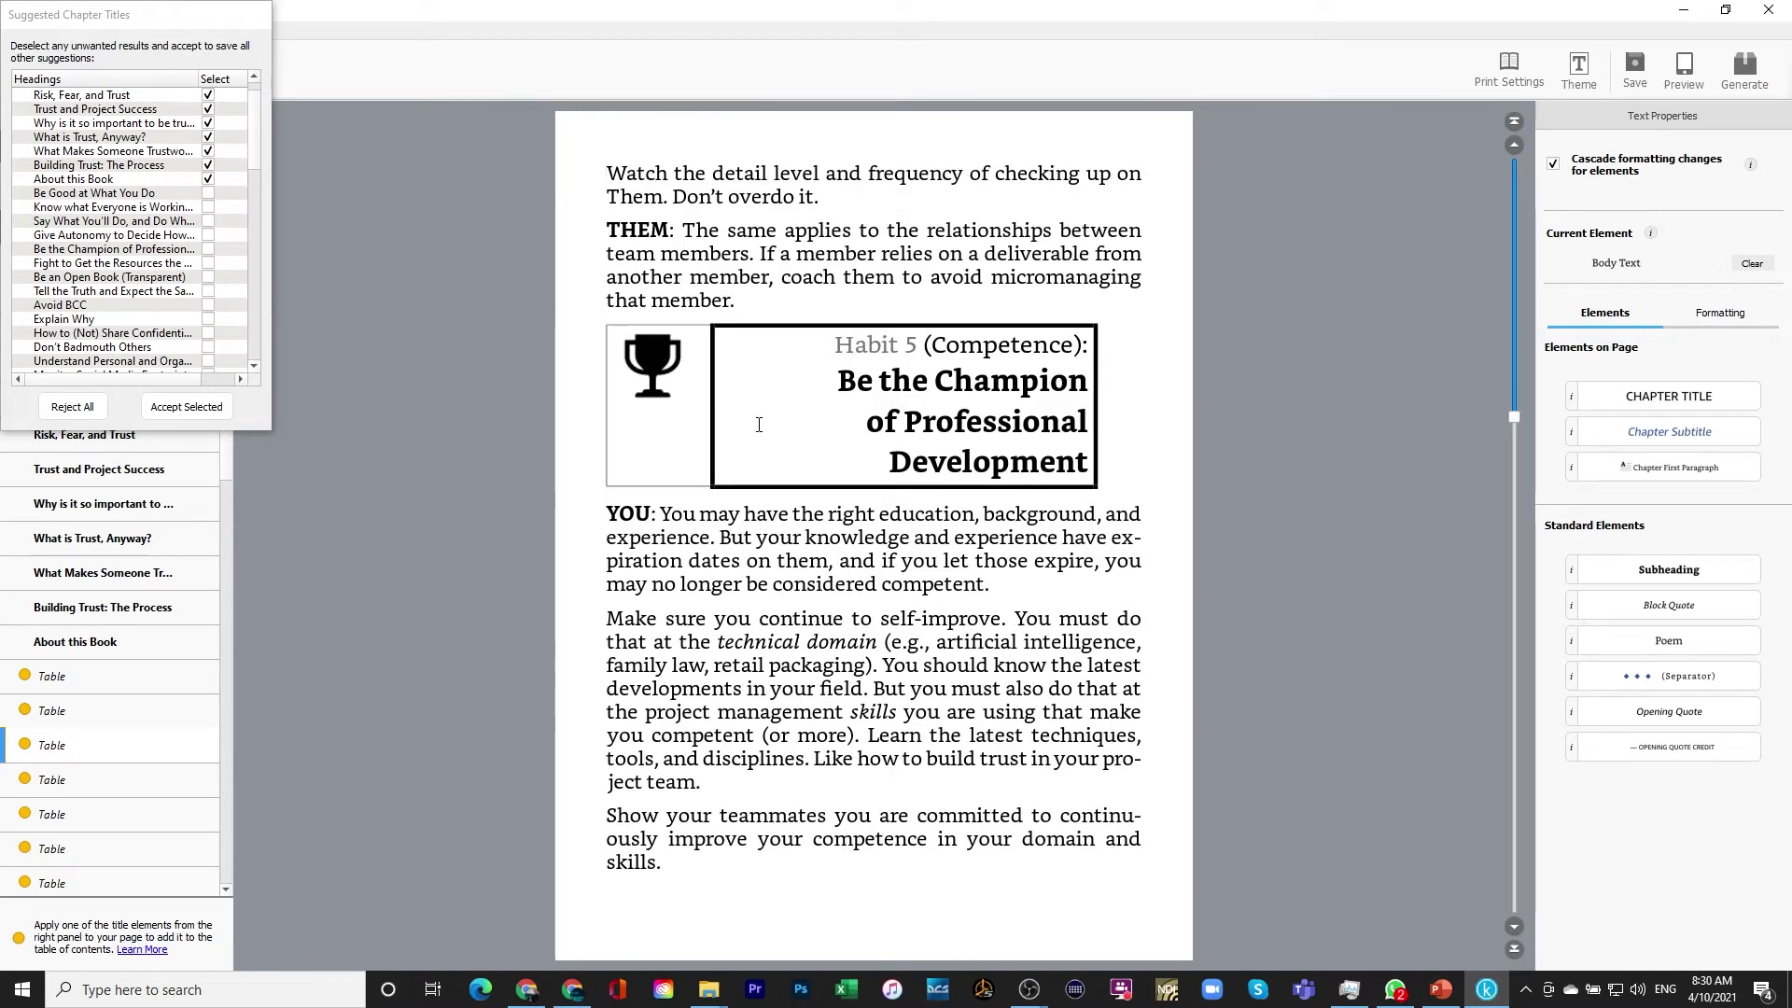
scroll(758, 424, "up", 3)
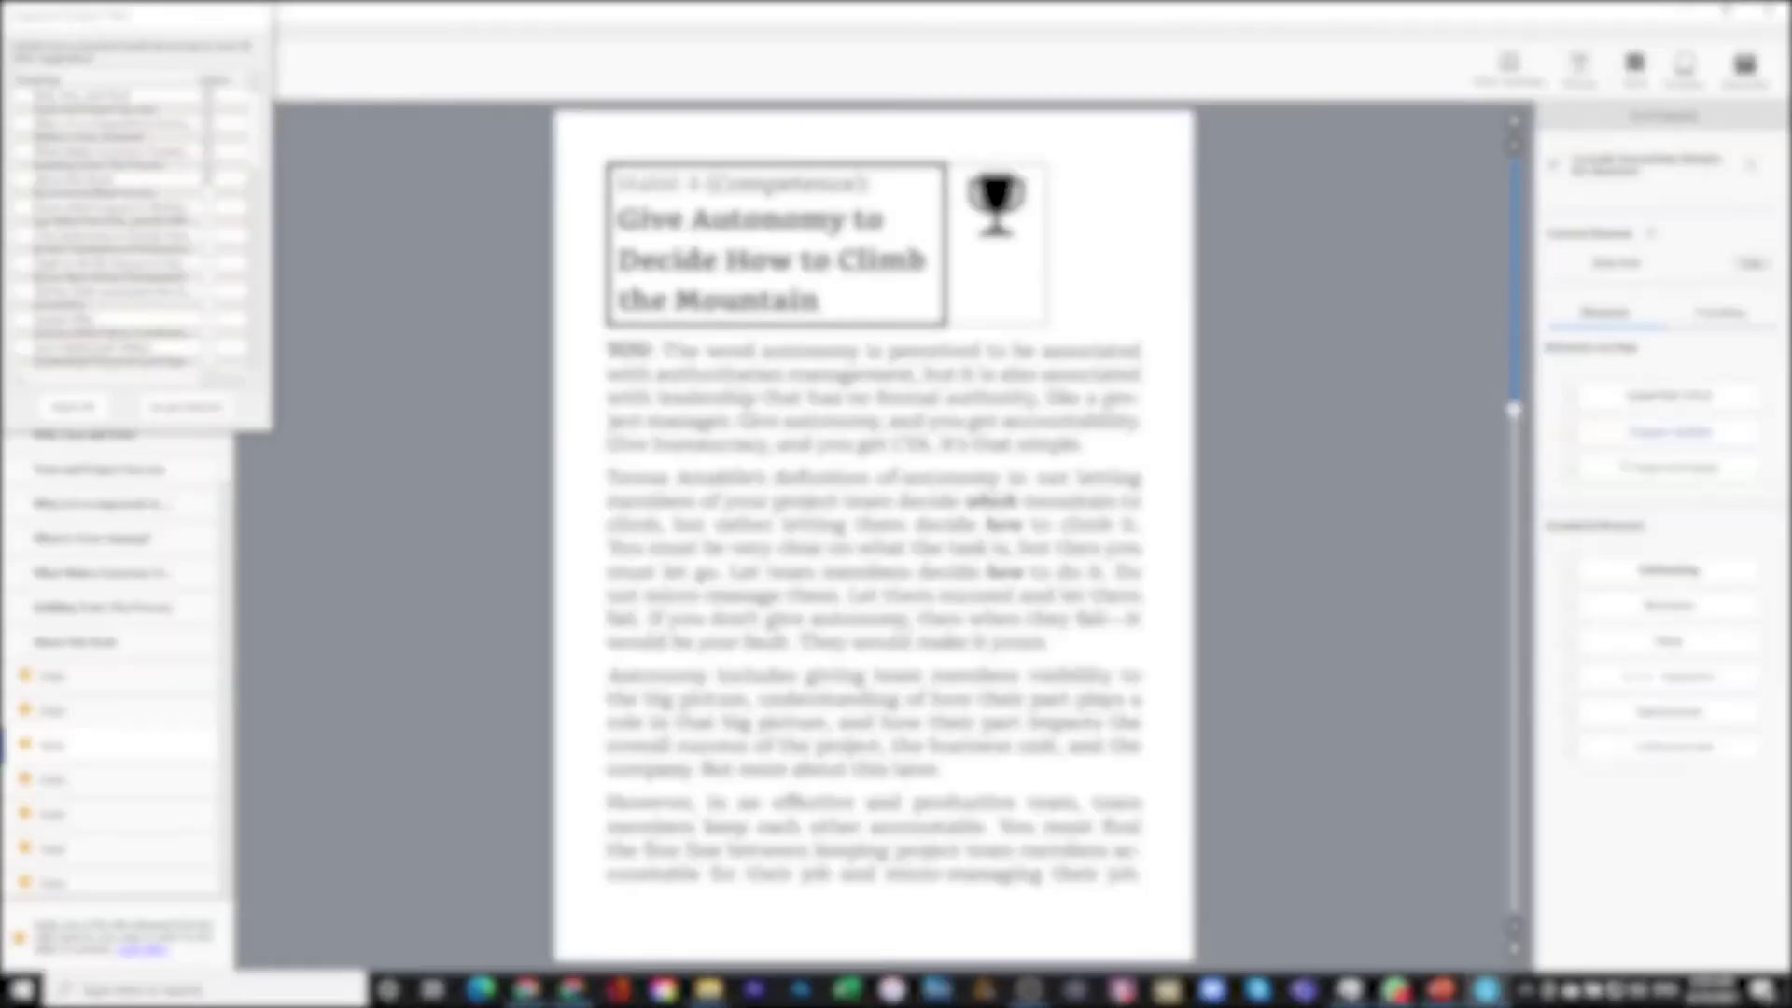
scroll(1402, 362, "down", 10)
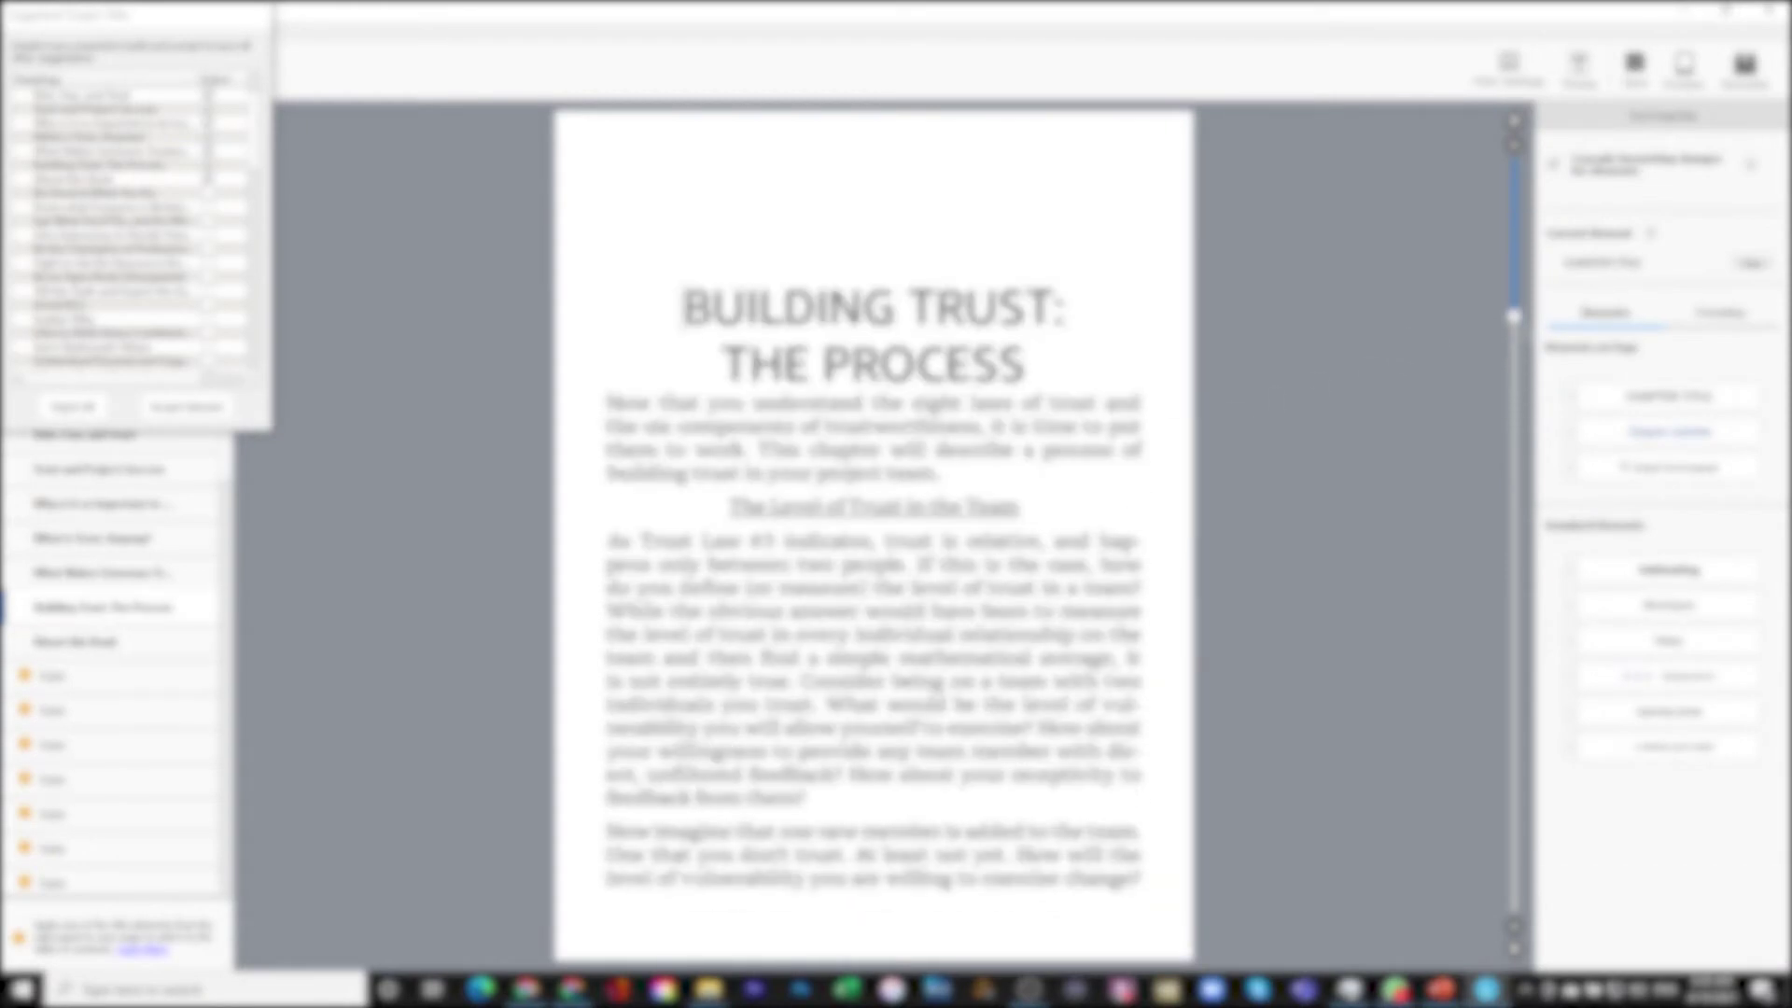
Check the book's Table of Contents page and accept the suggested chapter titles as currently selected
scroll(873, 531, "up", 15)
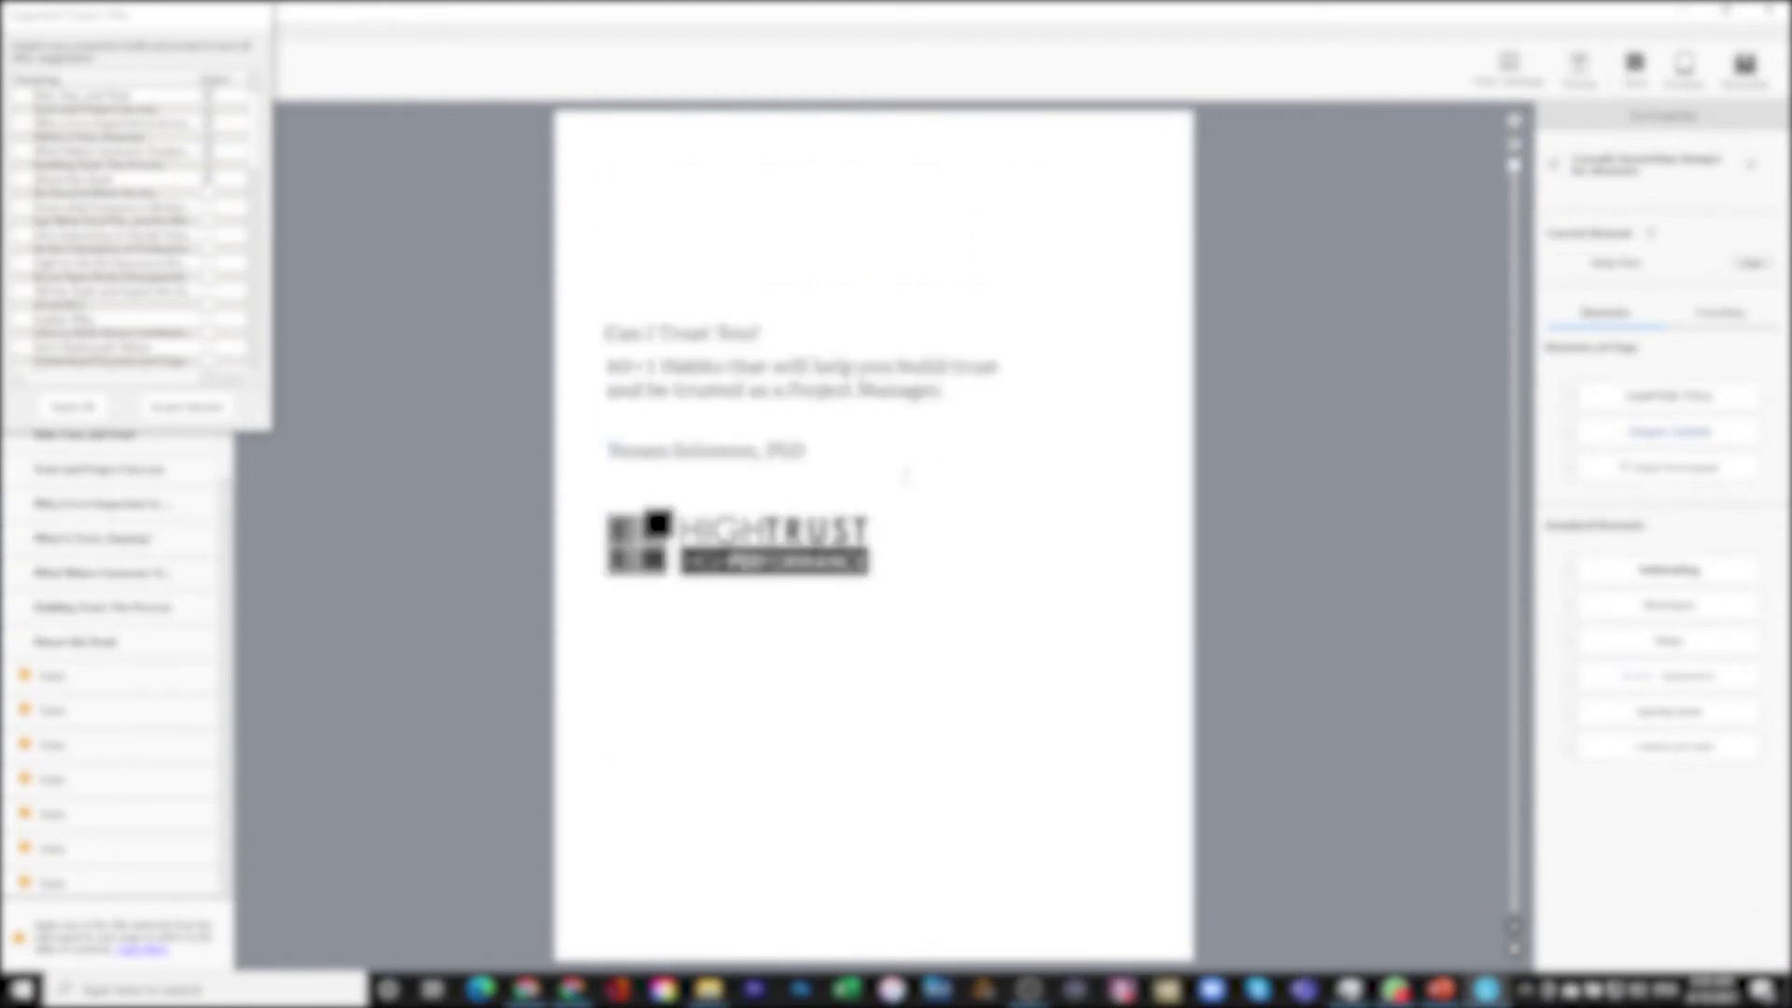
scroll(906, 474, "down", 10)
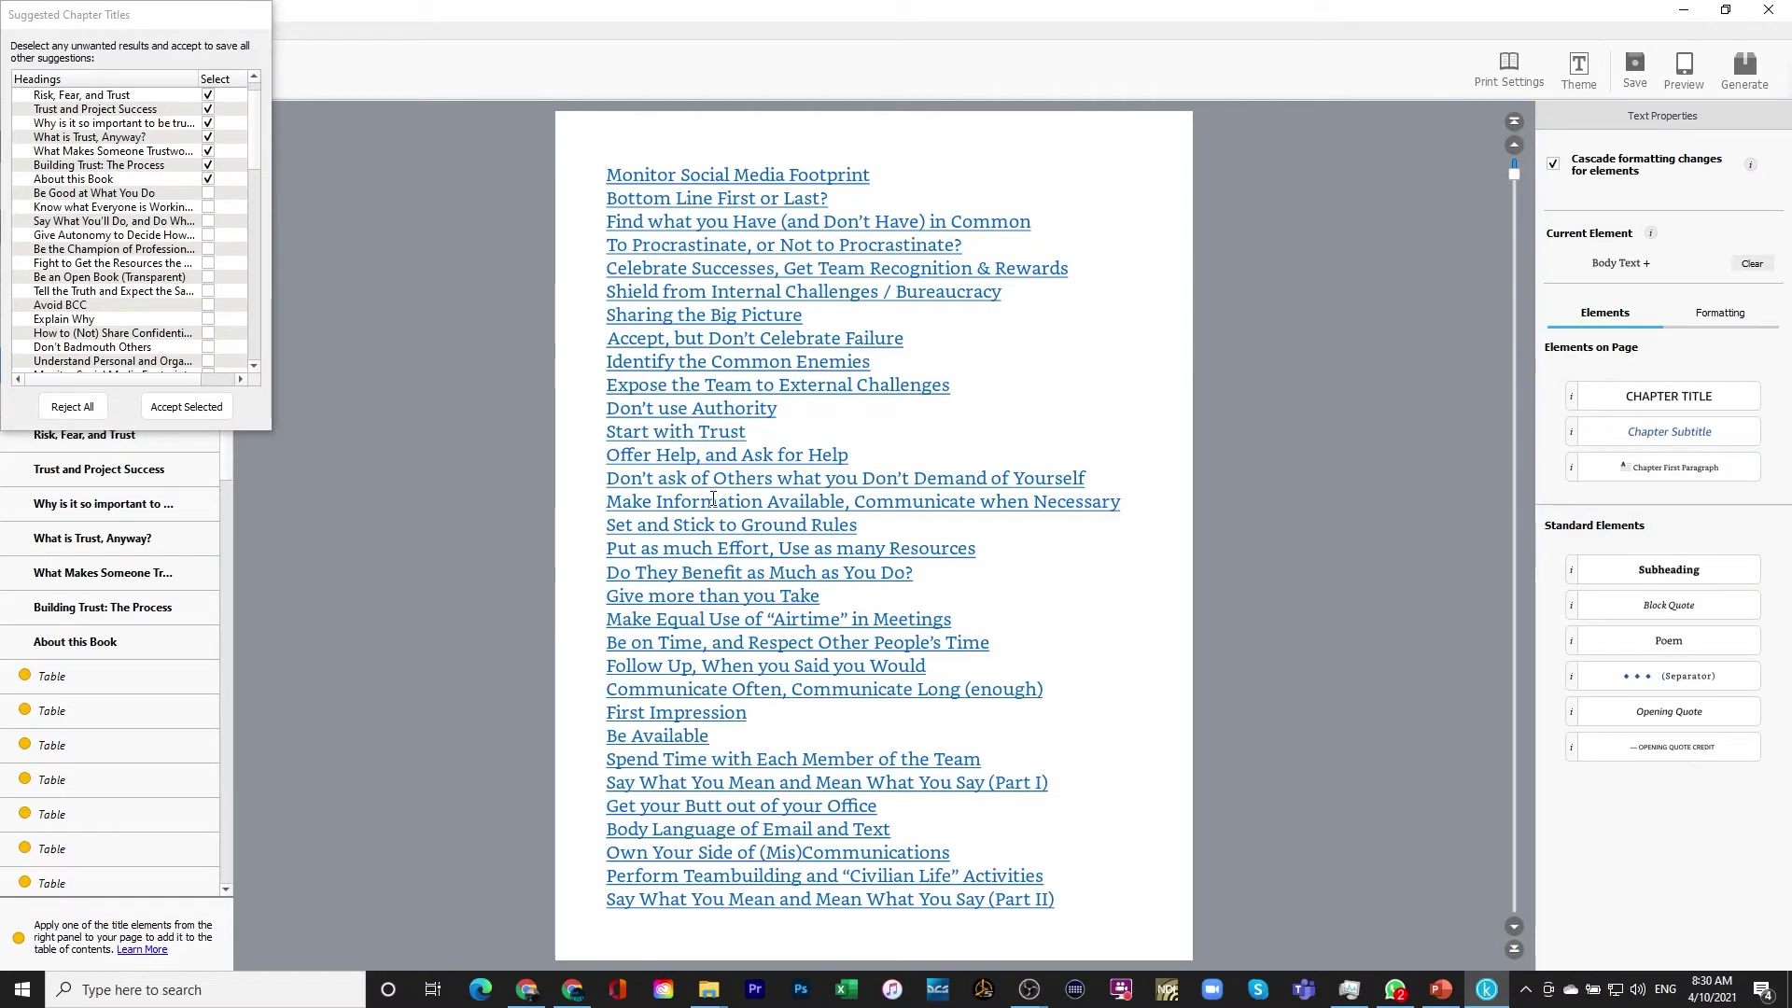
scroll(712, 499, "up", 8)
scroll(711, 437, "down", 5)
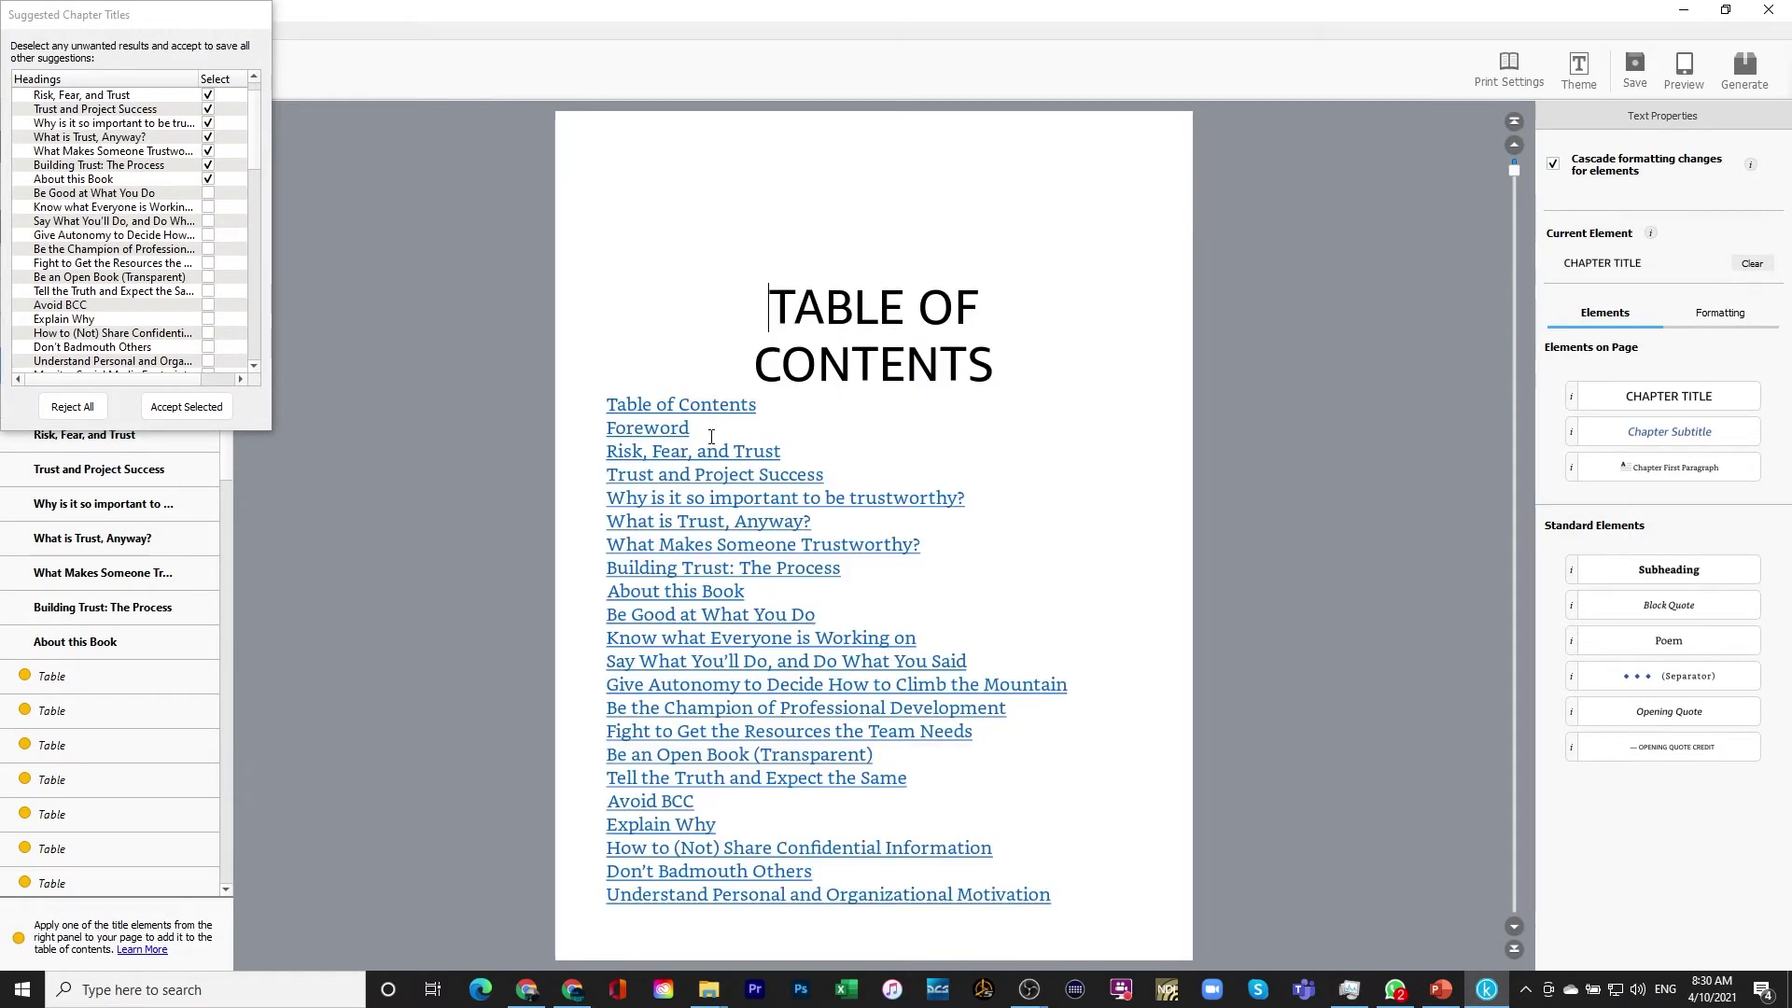
left_click(165, 407)
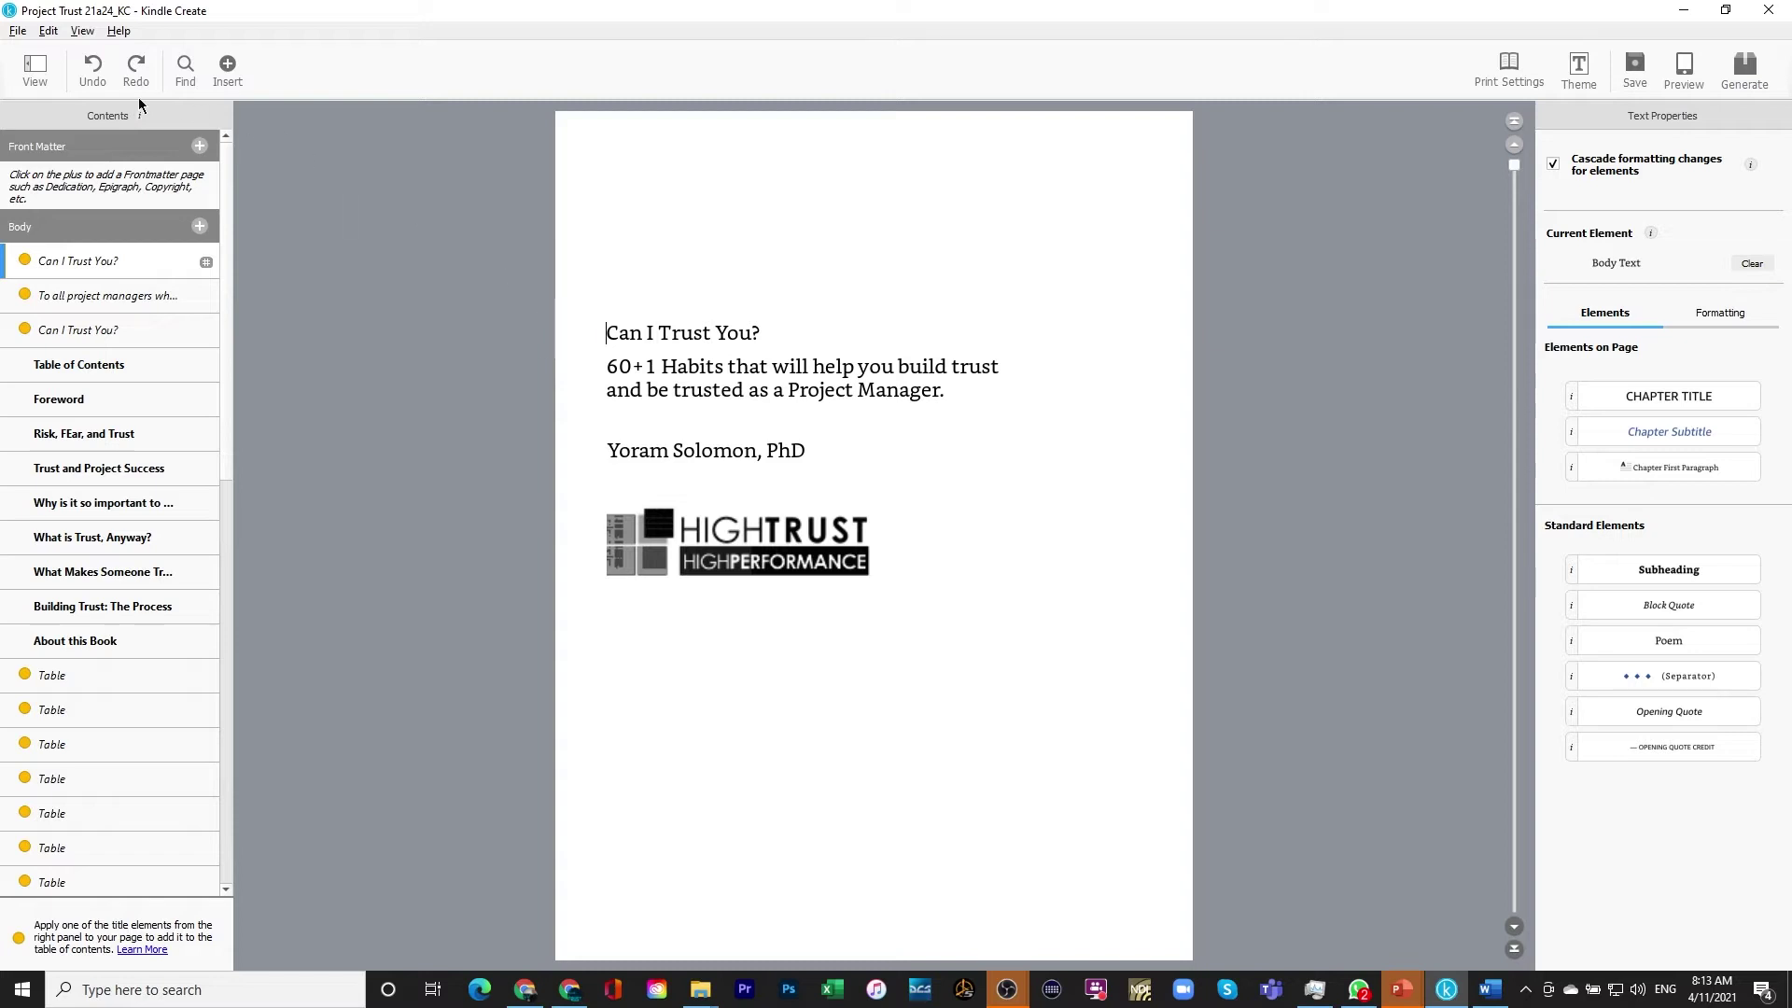
View the Kindle Create version information and close it
left_click(119, 32)
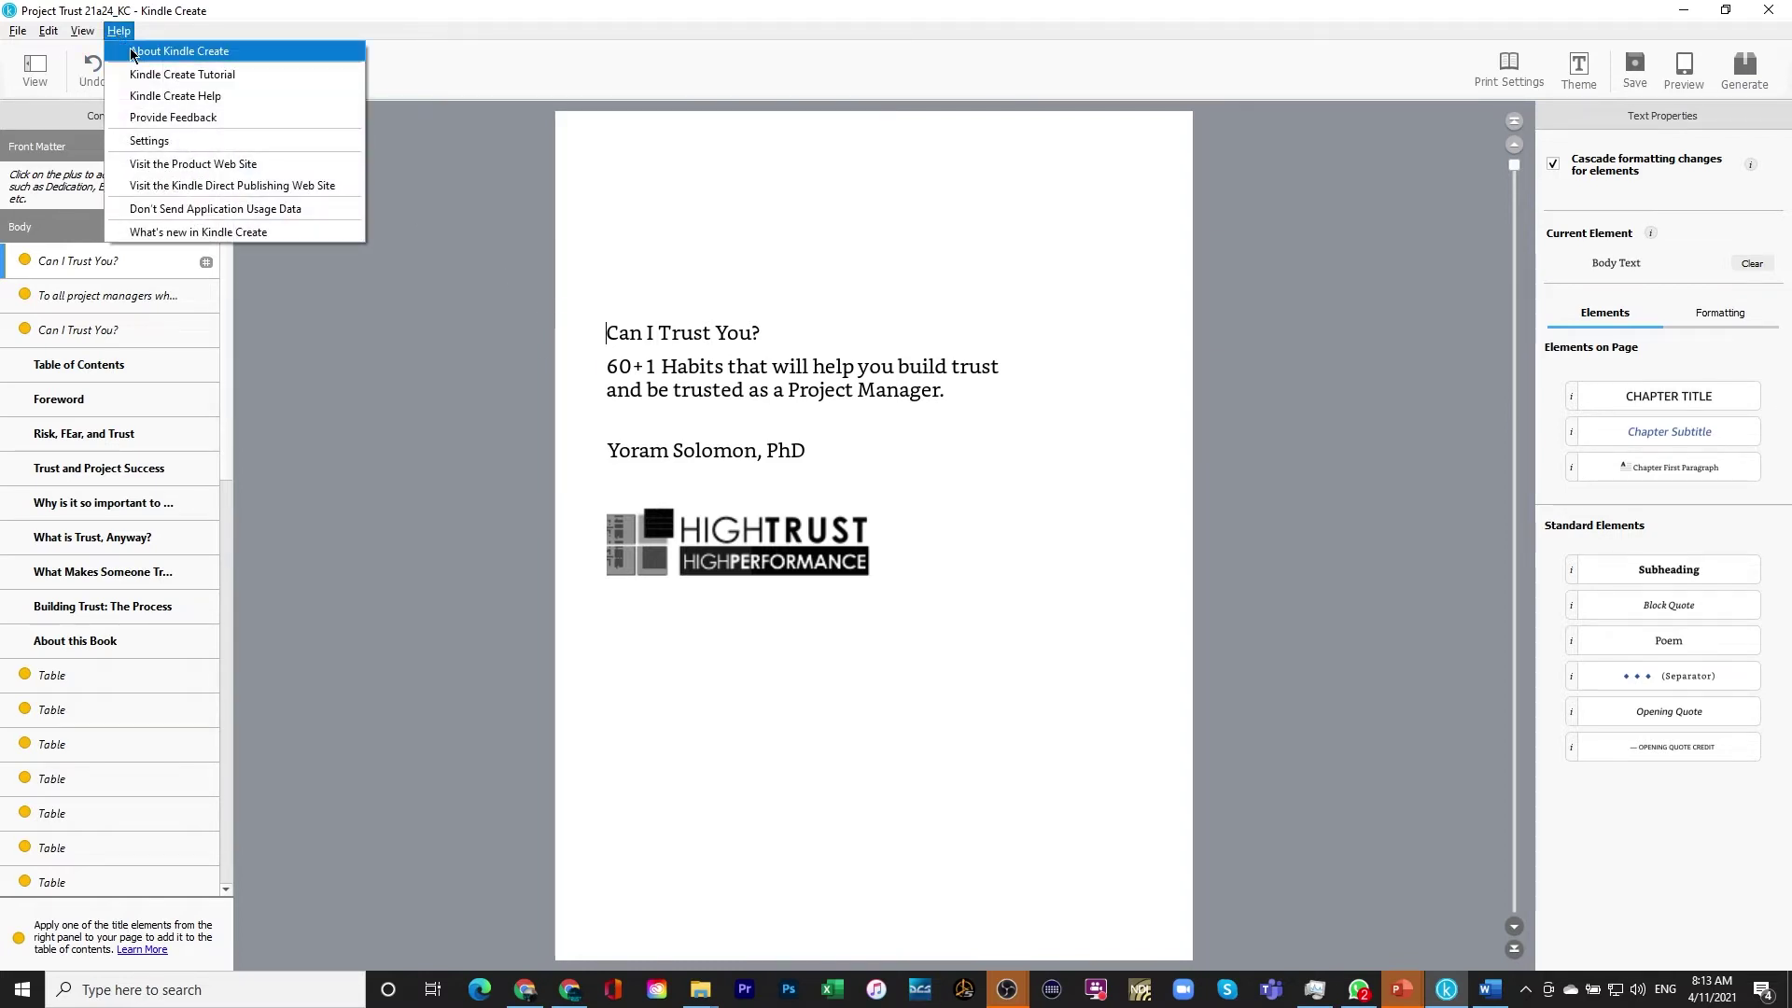
left_click(131, 52)
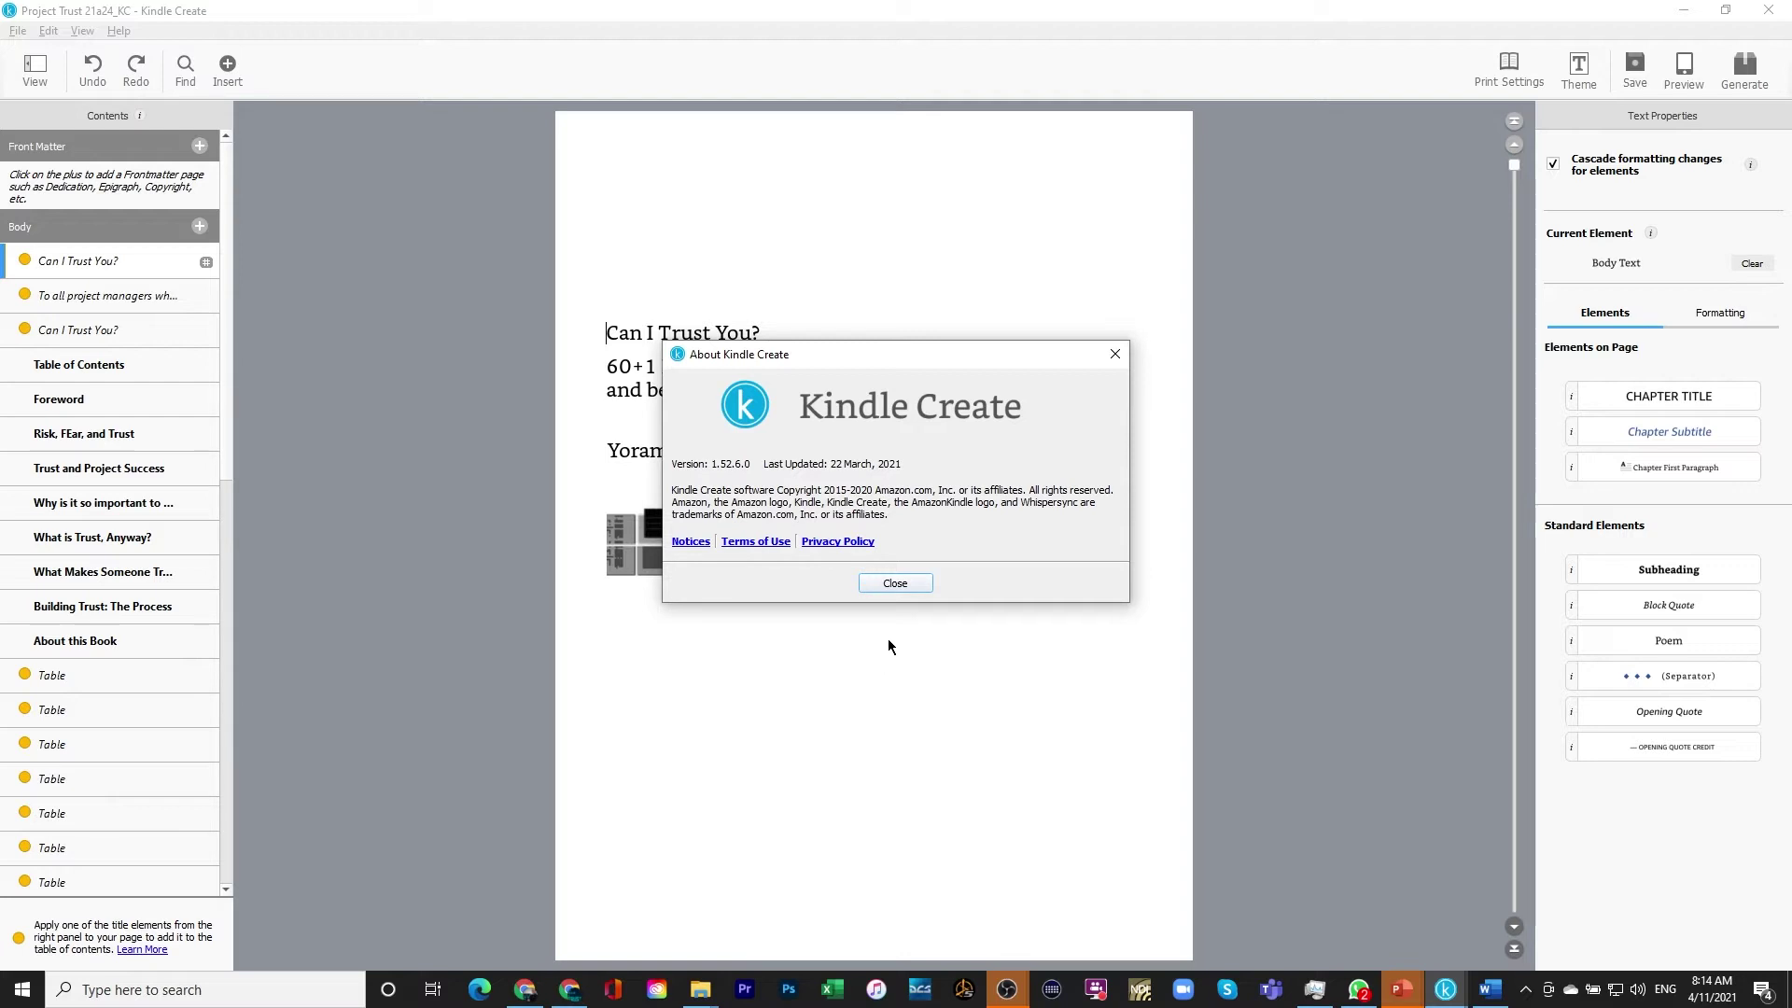
left_click(894, 583)
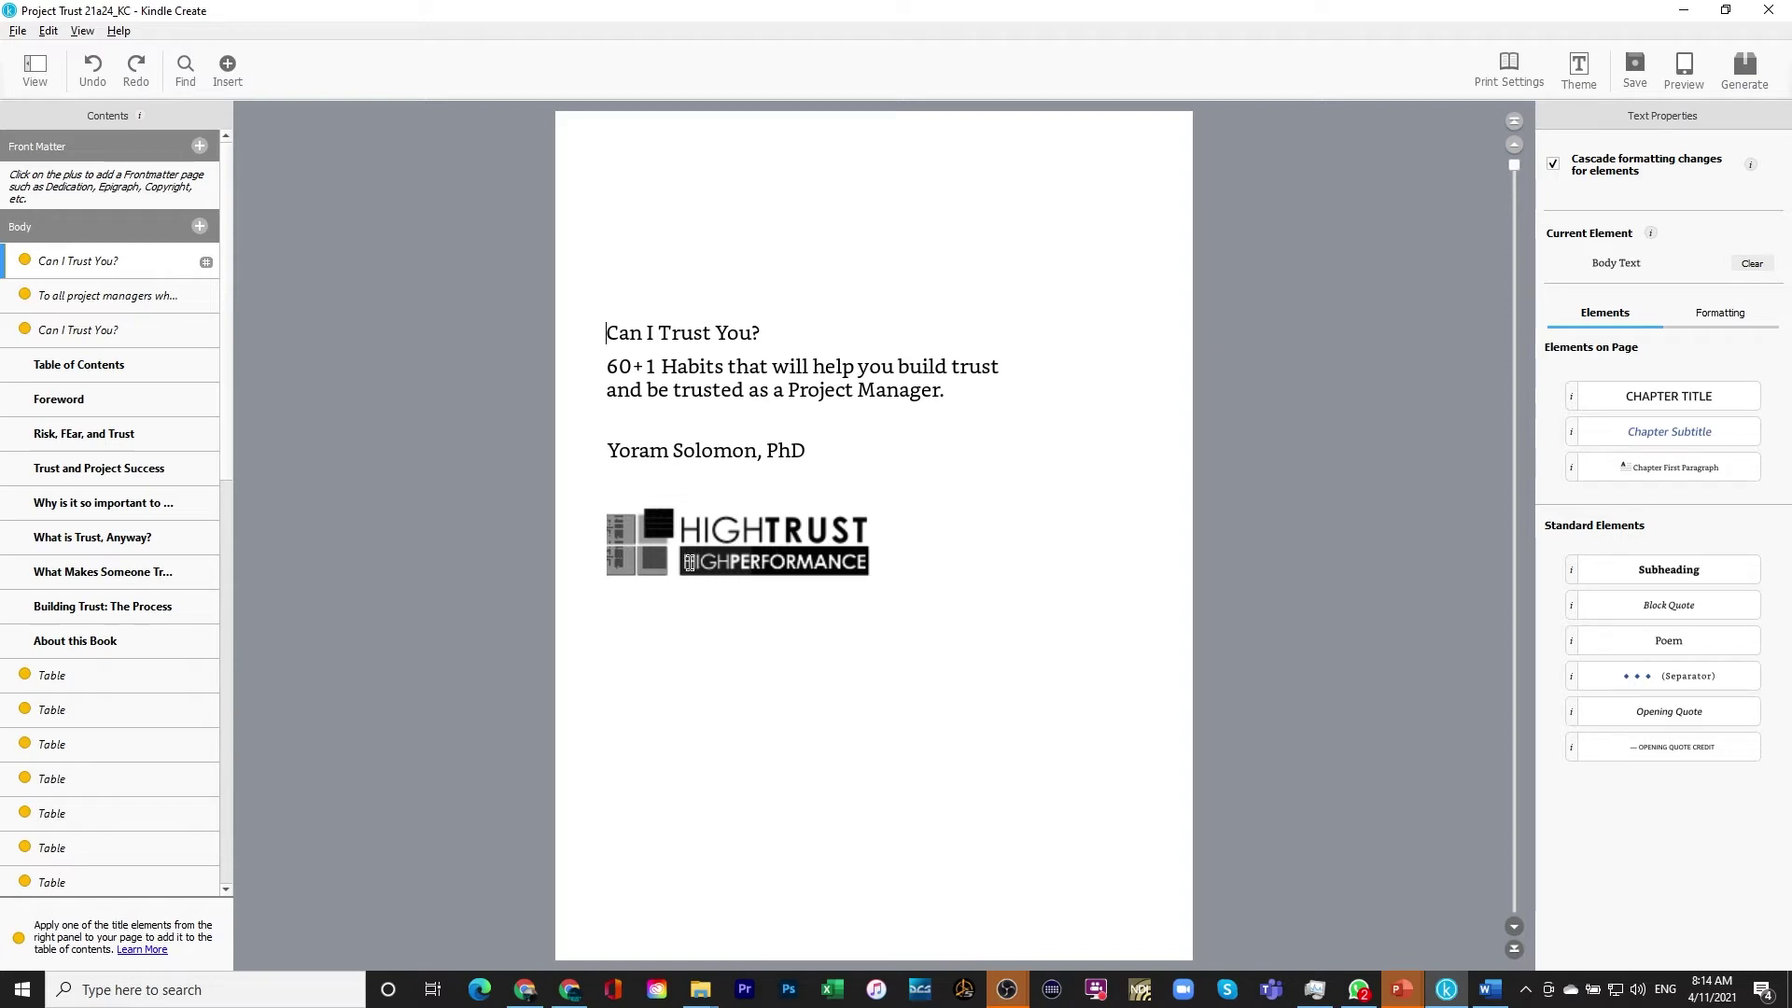
Try removing the title page logo and inserting an image in its place, check the accepted file types, and undo the removal
left_click(741, 552)
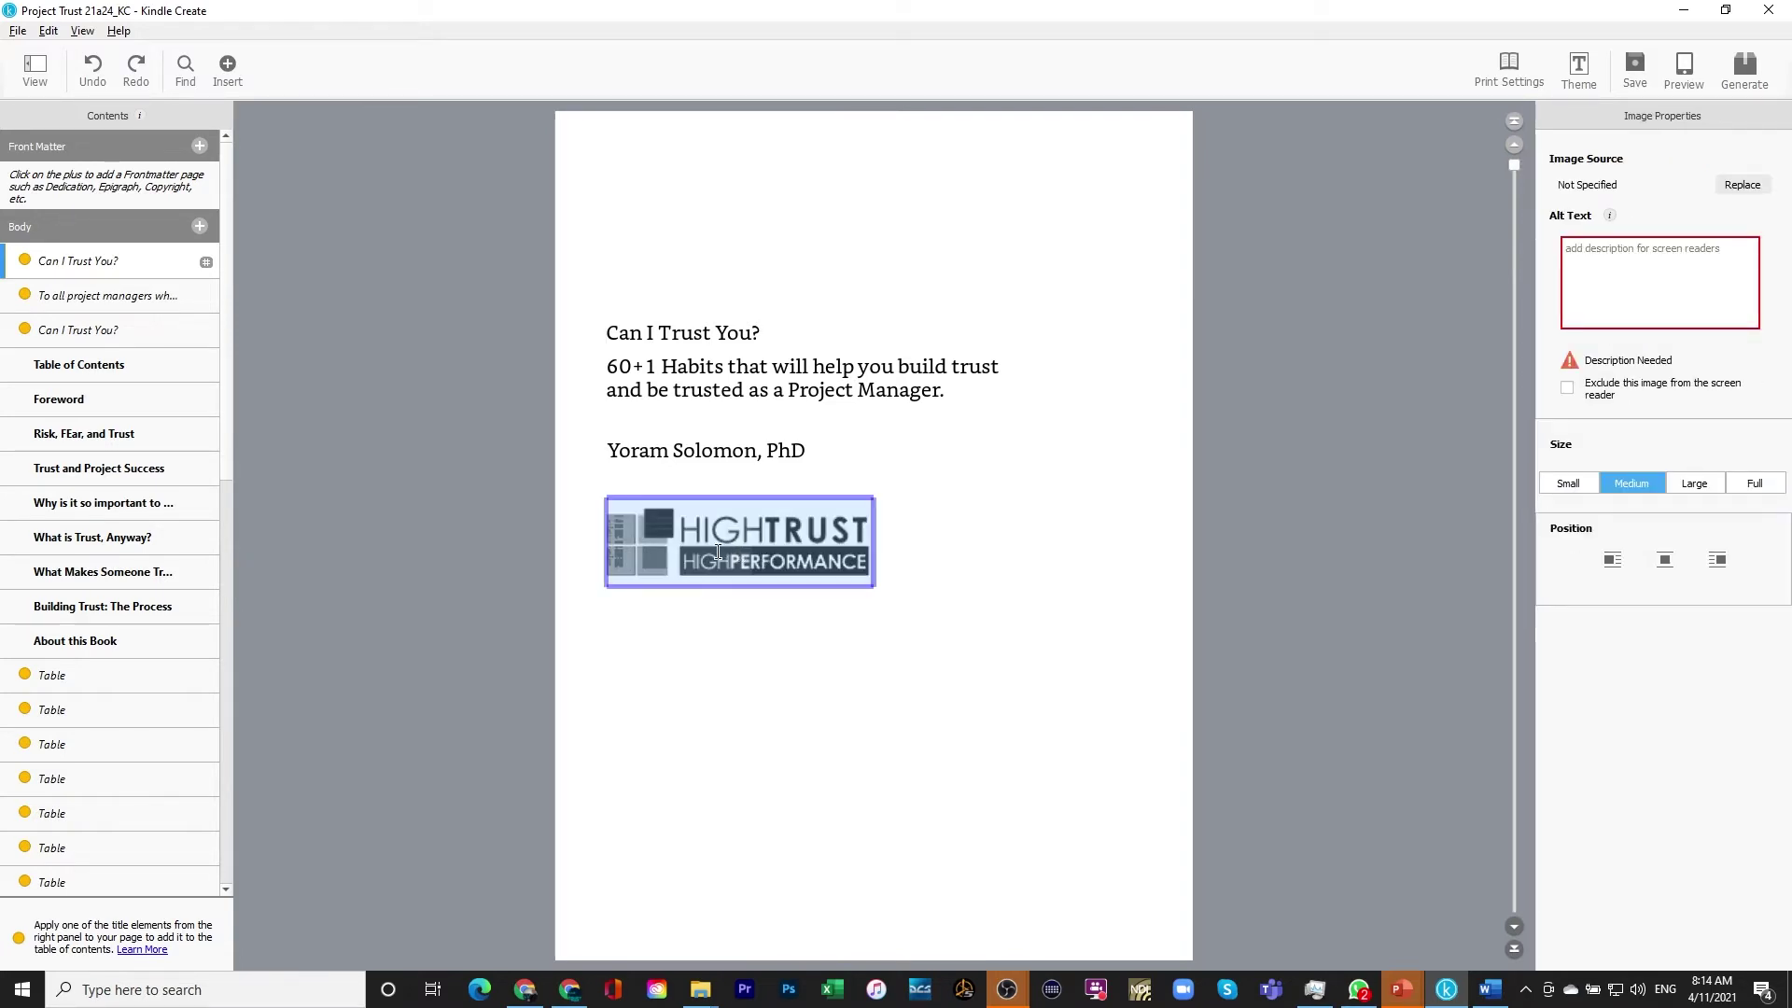
double_click(683, 543)
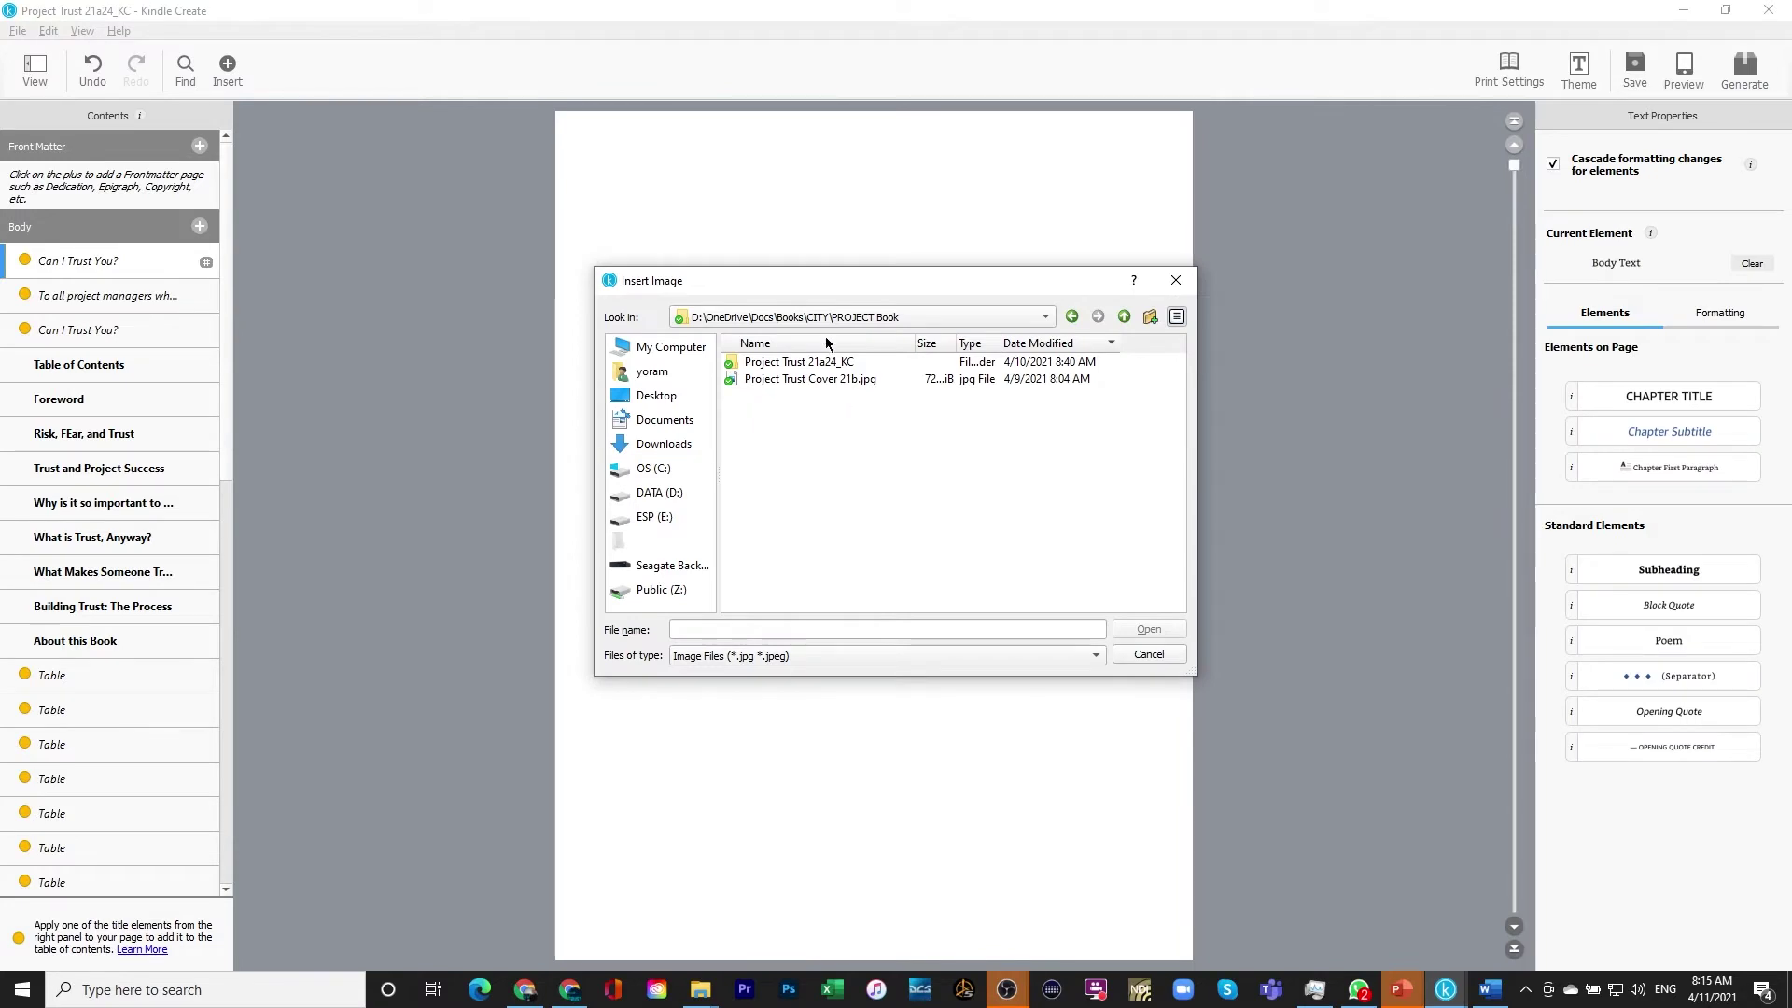
left_click(1095, 658)
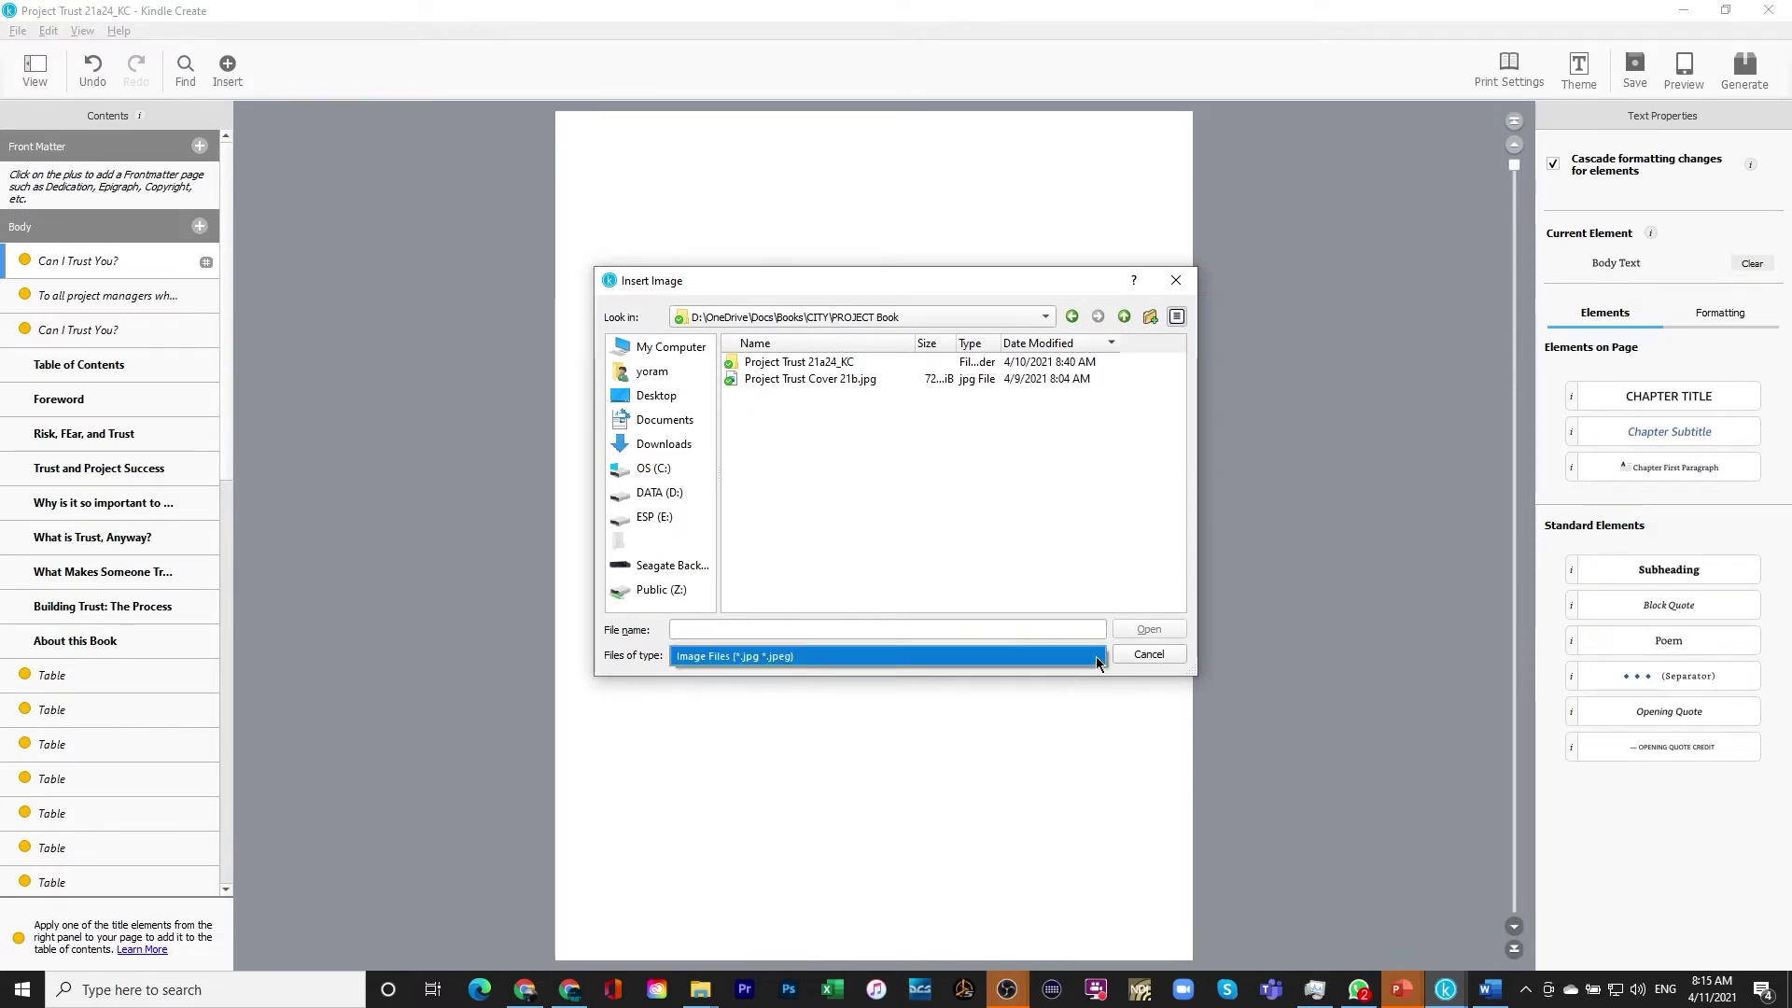
left_click(1148, 654)
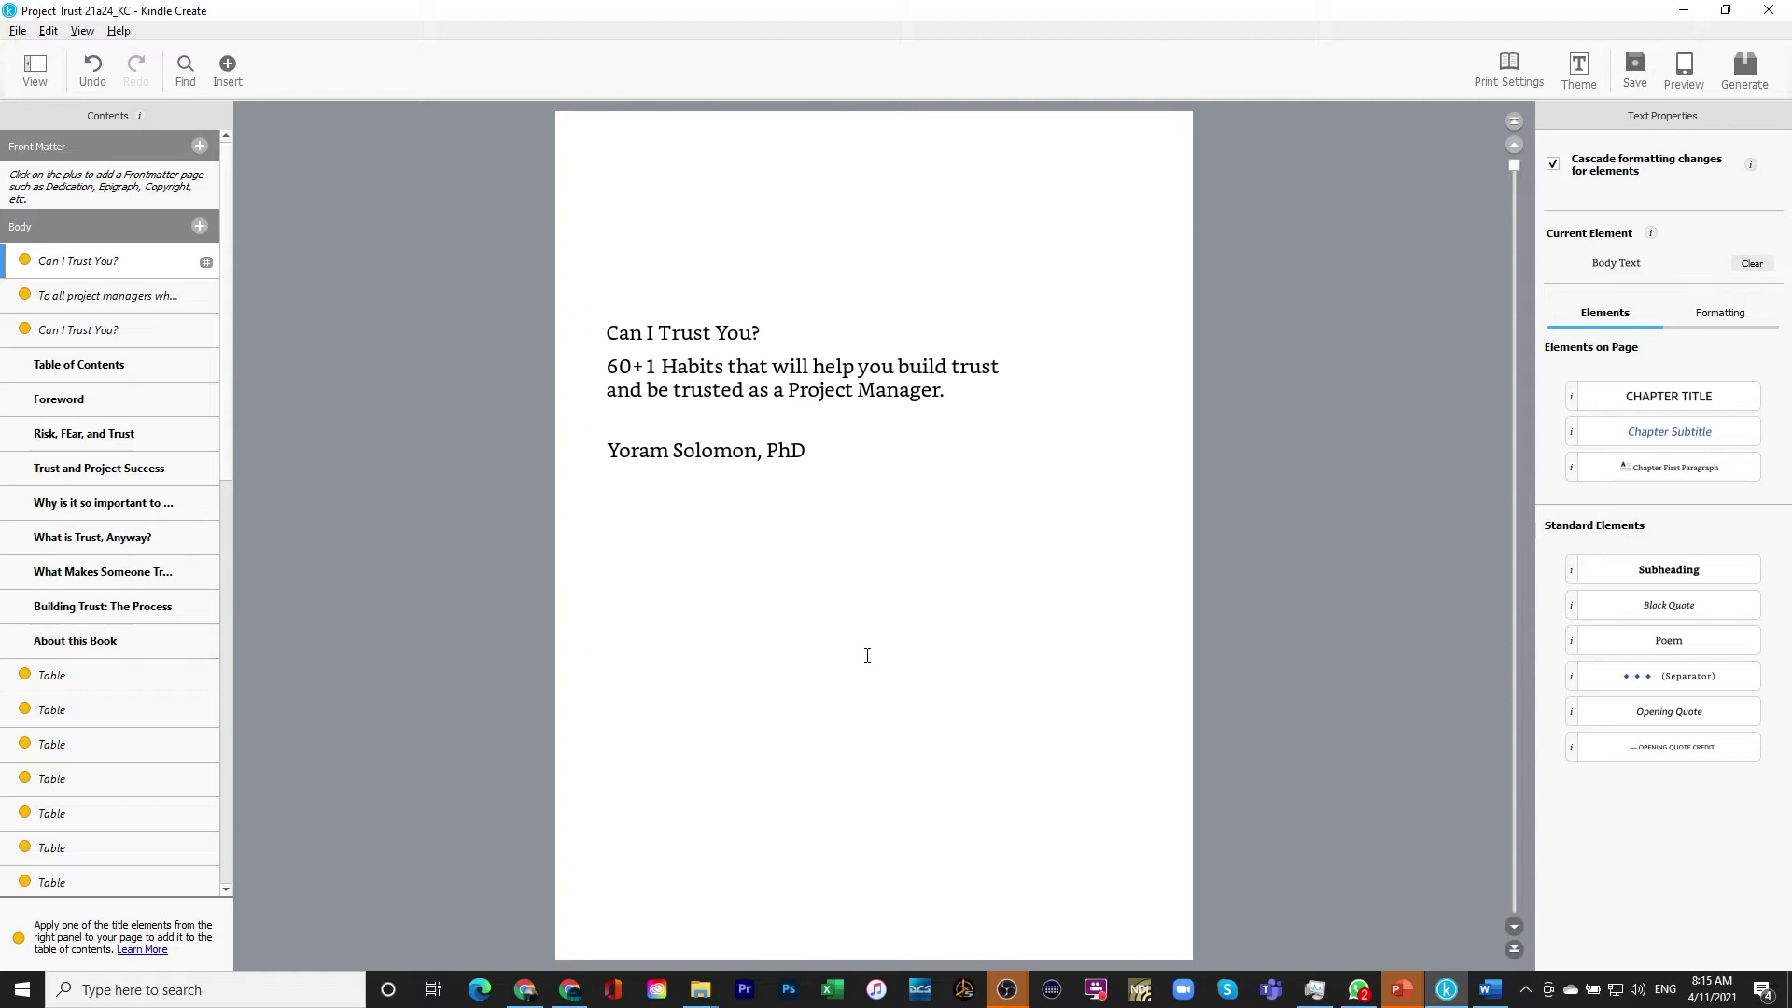
key("ctrl+z")
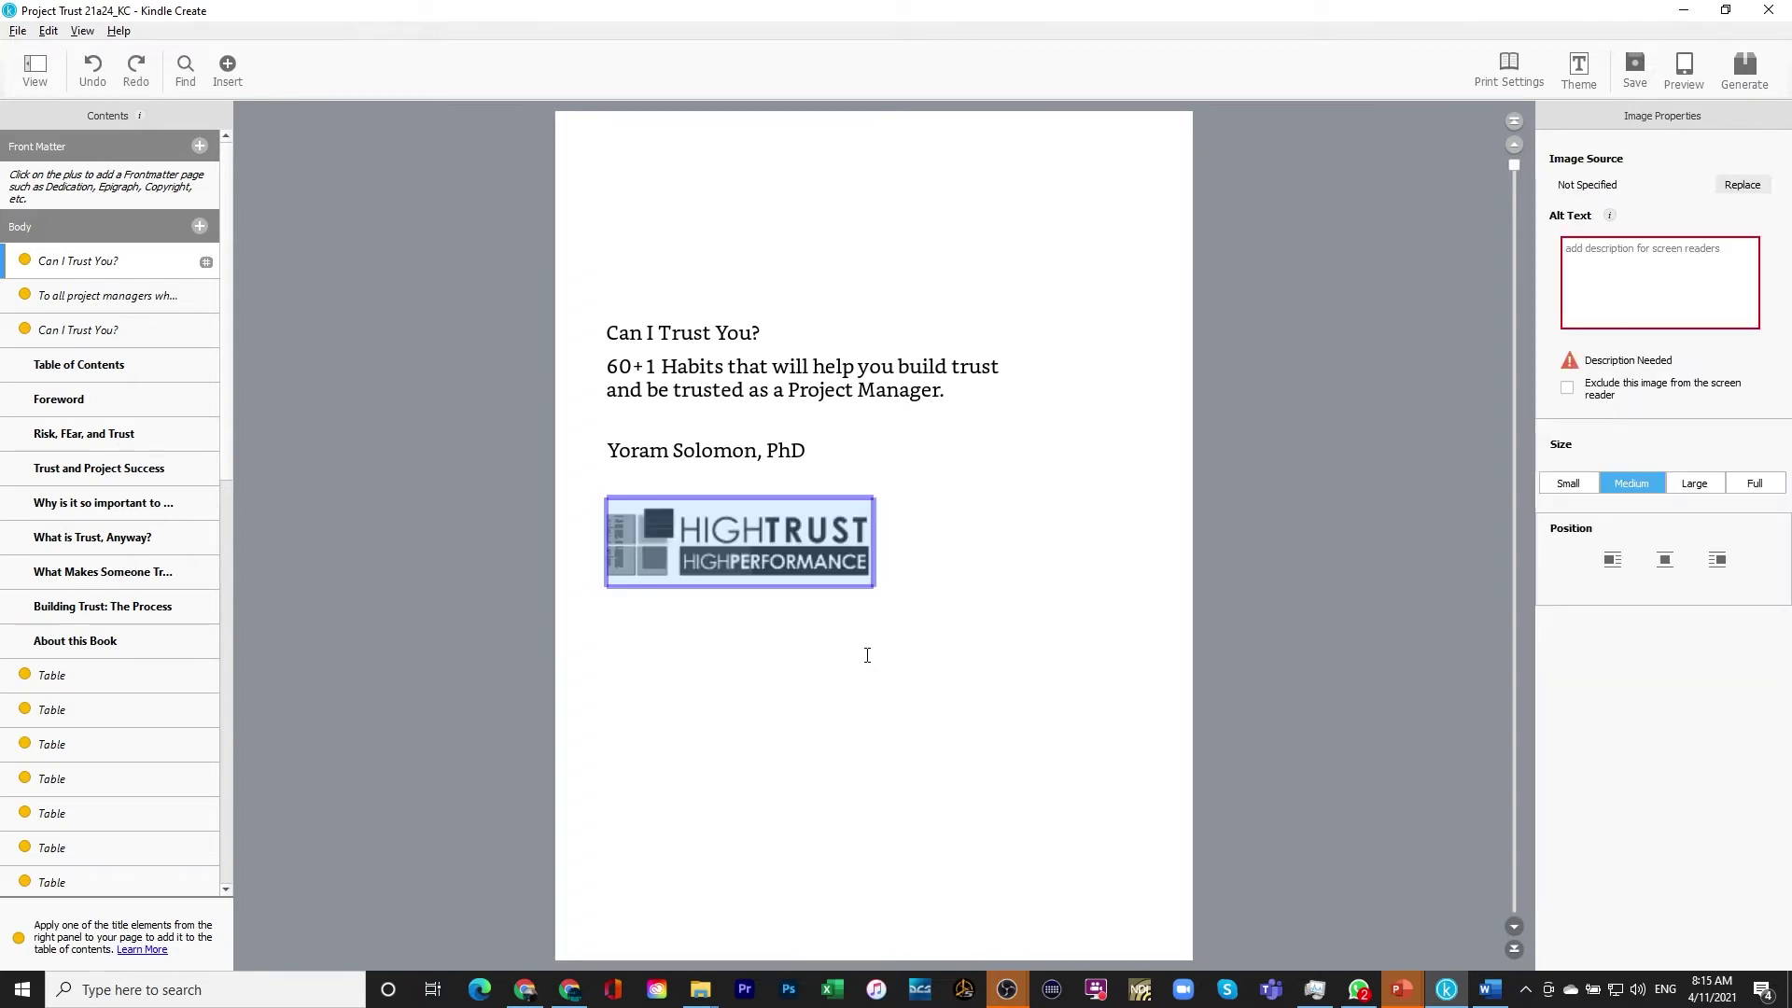
left_click(787, 480)
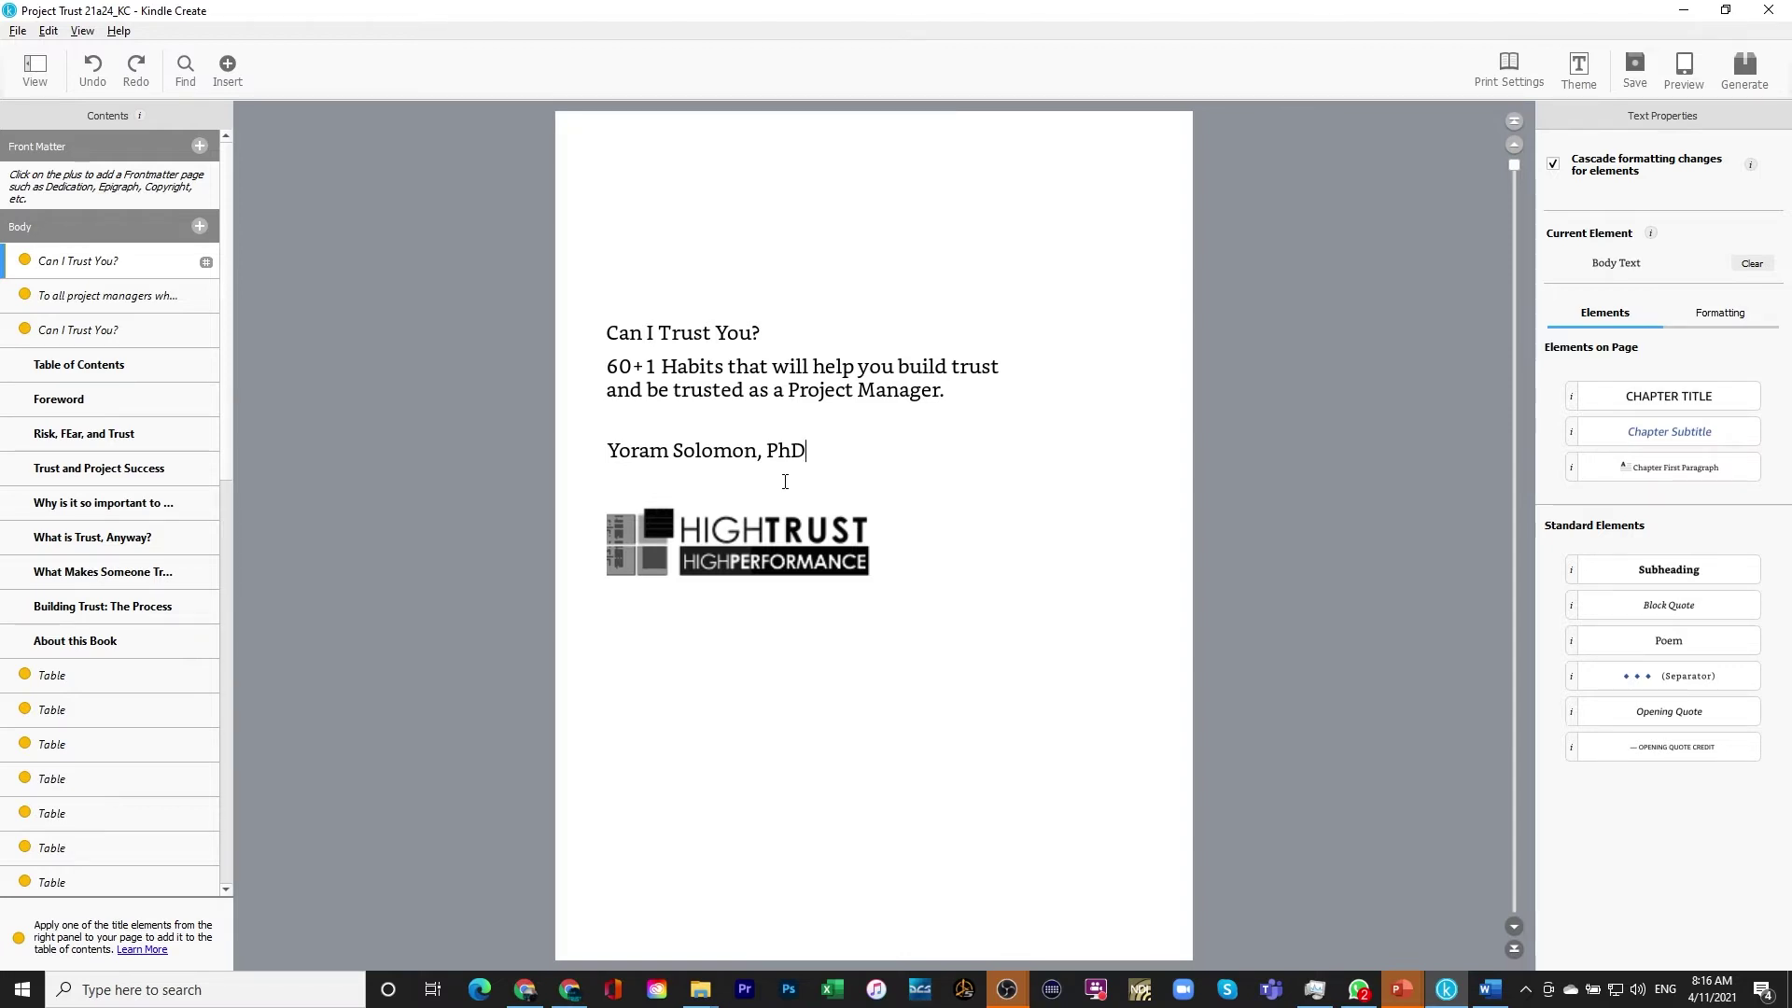
Switch to the PROJECT Book folder in File Explorer and open the PMI3 image in Paint
key("alt+Tab")
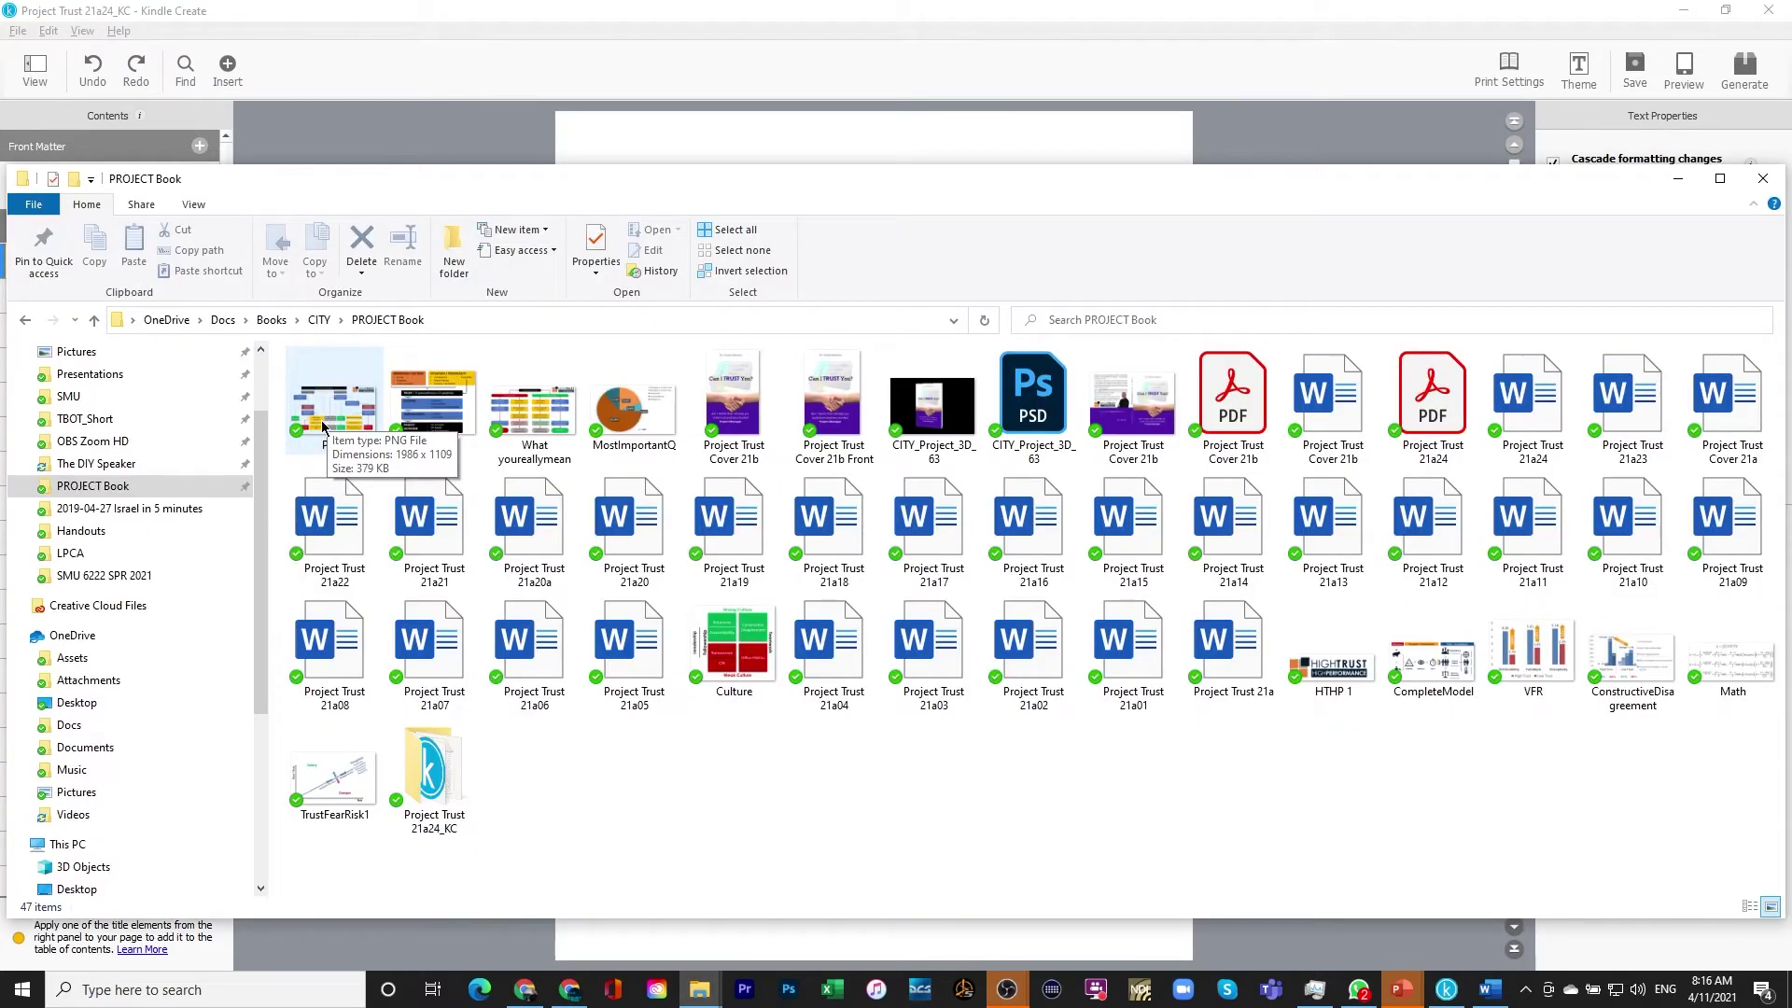
left_click(334, 418)
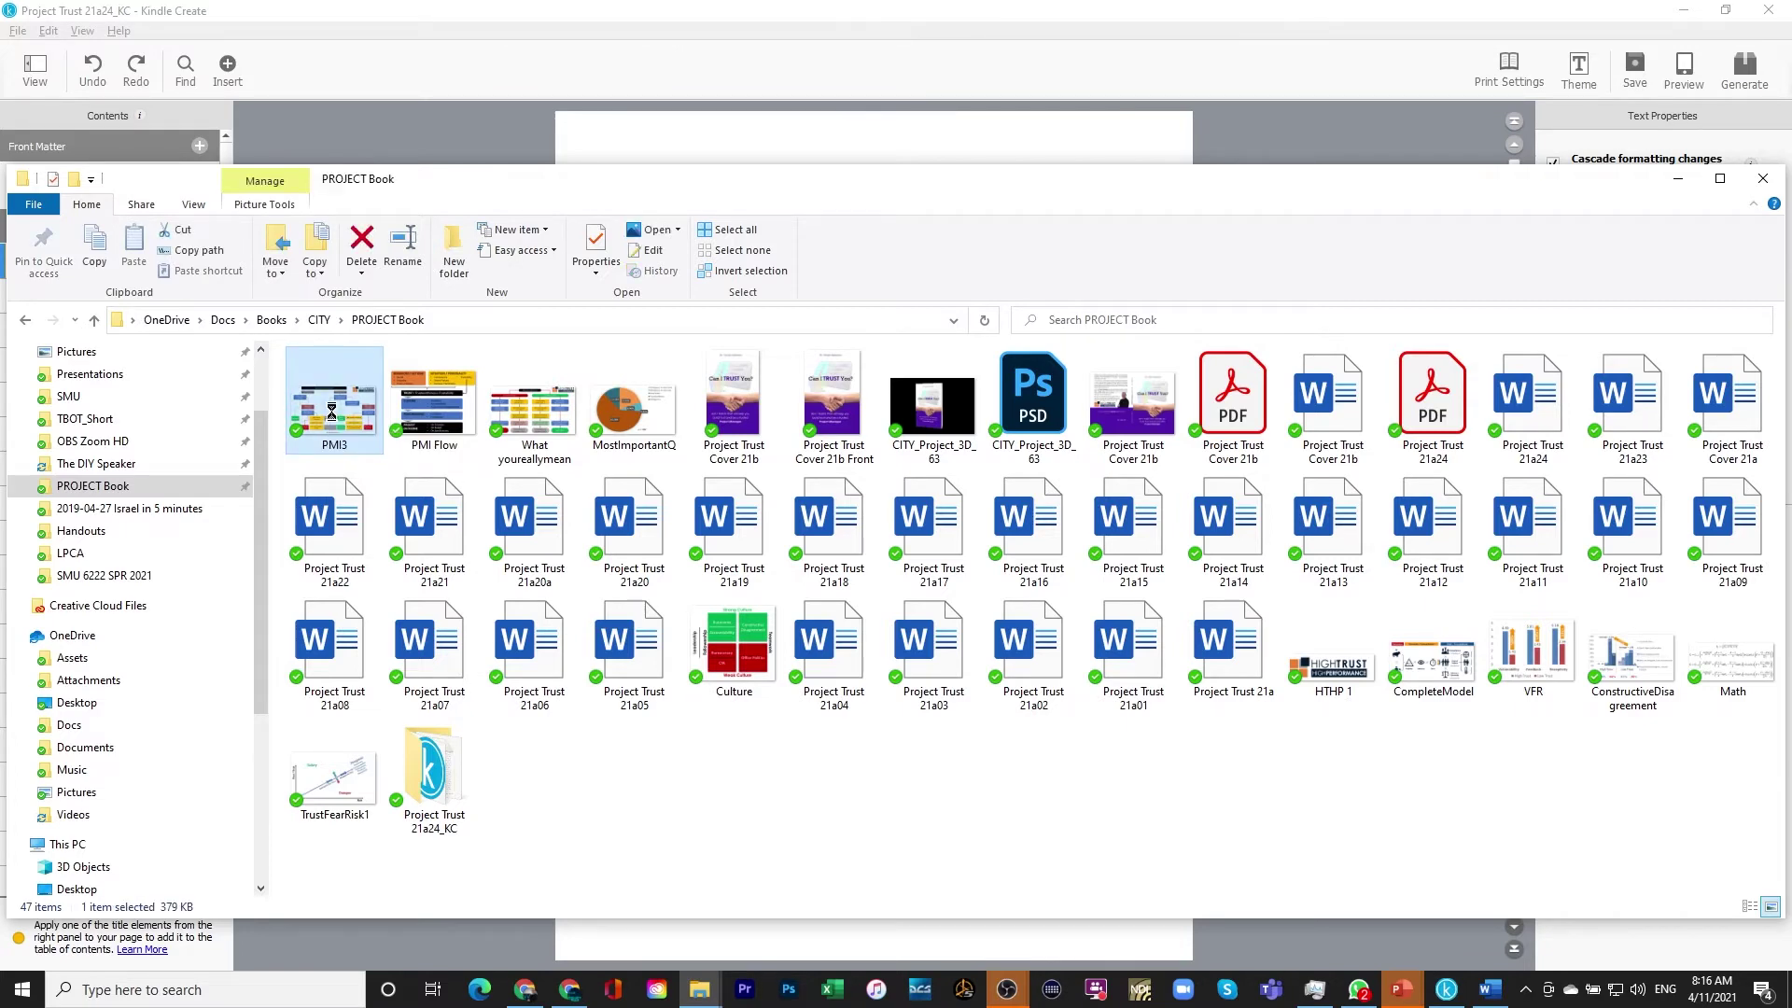
right_click(332, 414)
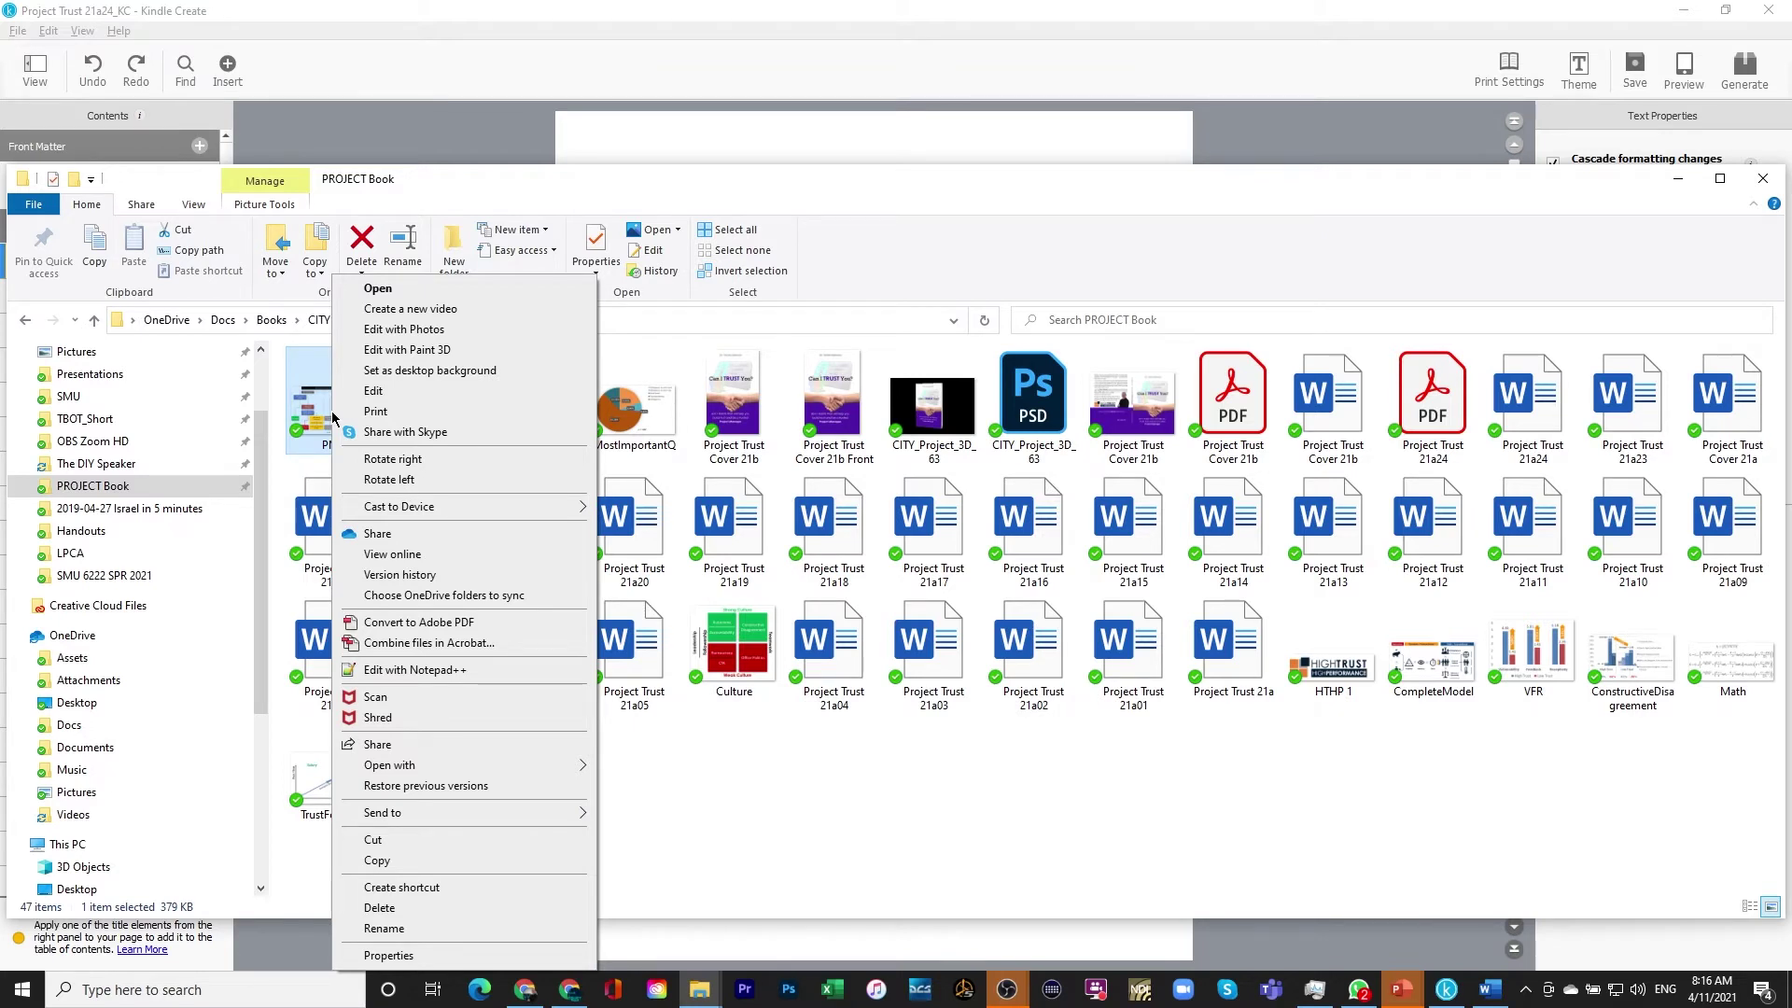
mouse_move(434, 772)
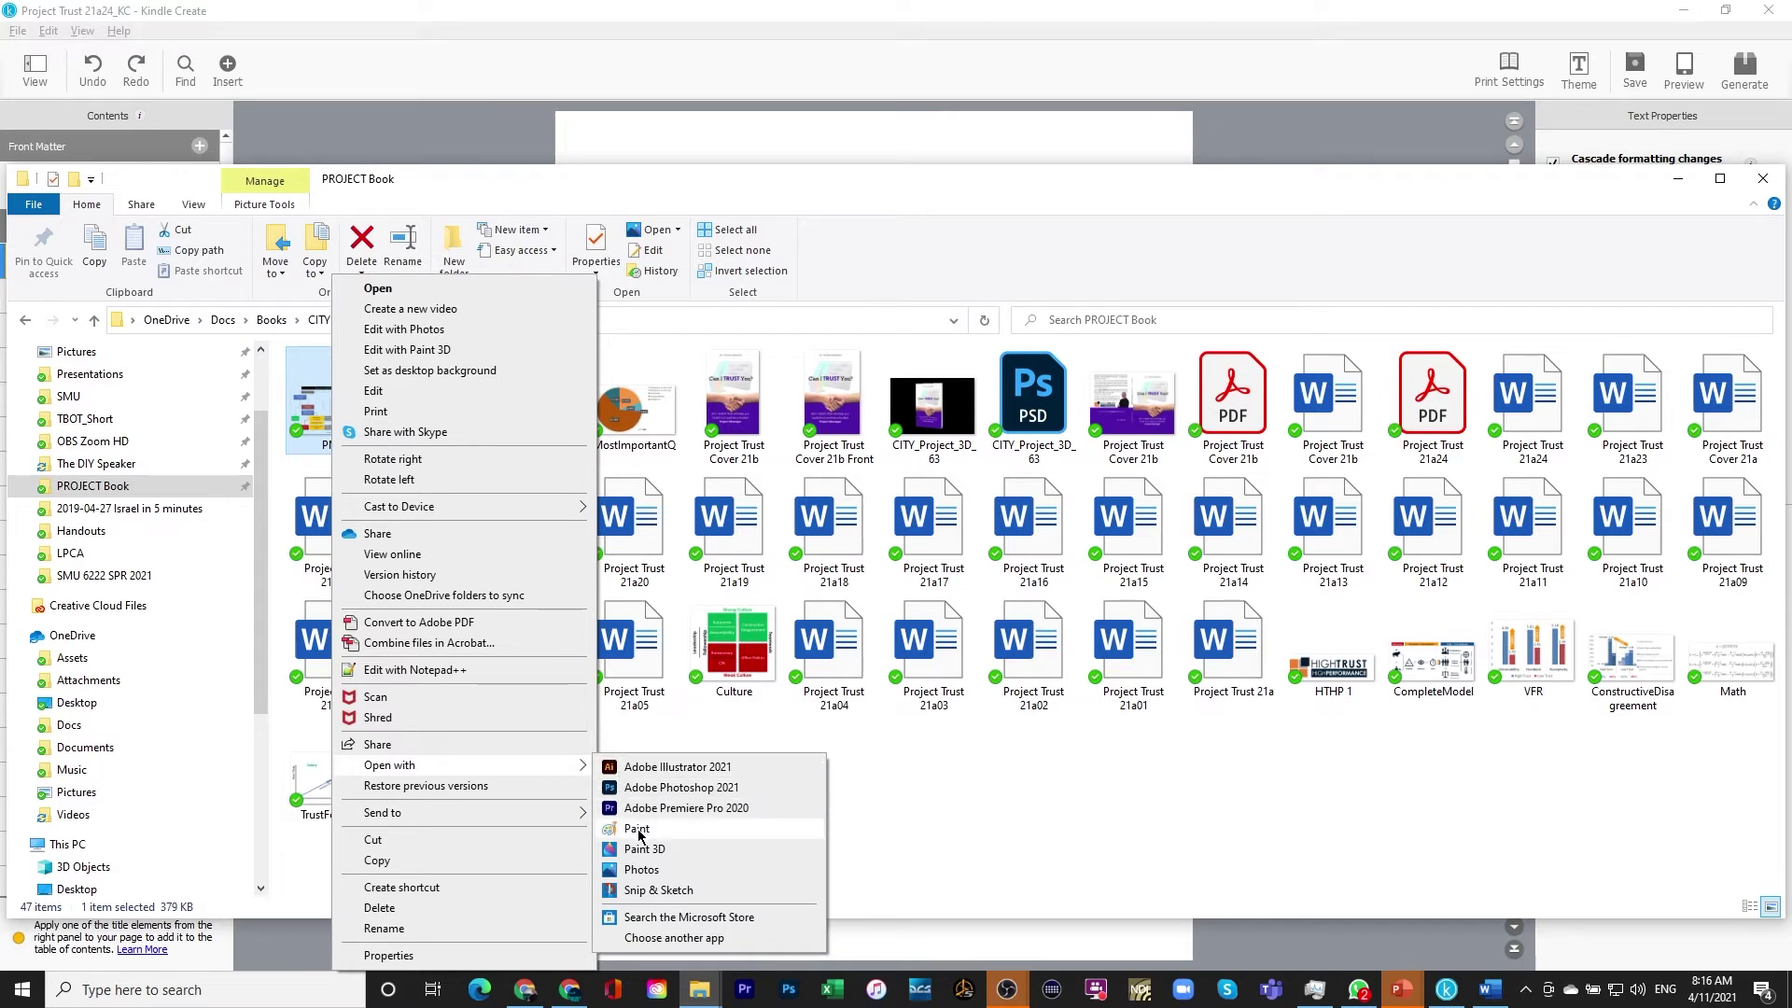
left_click(639, 833)
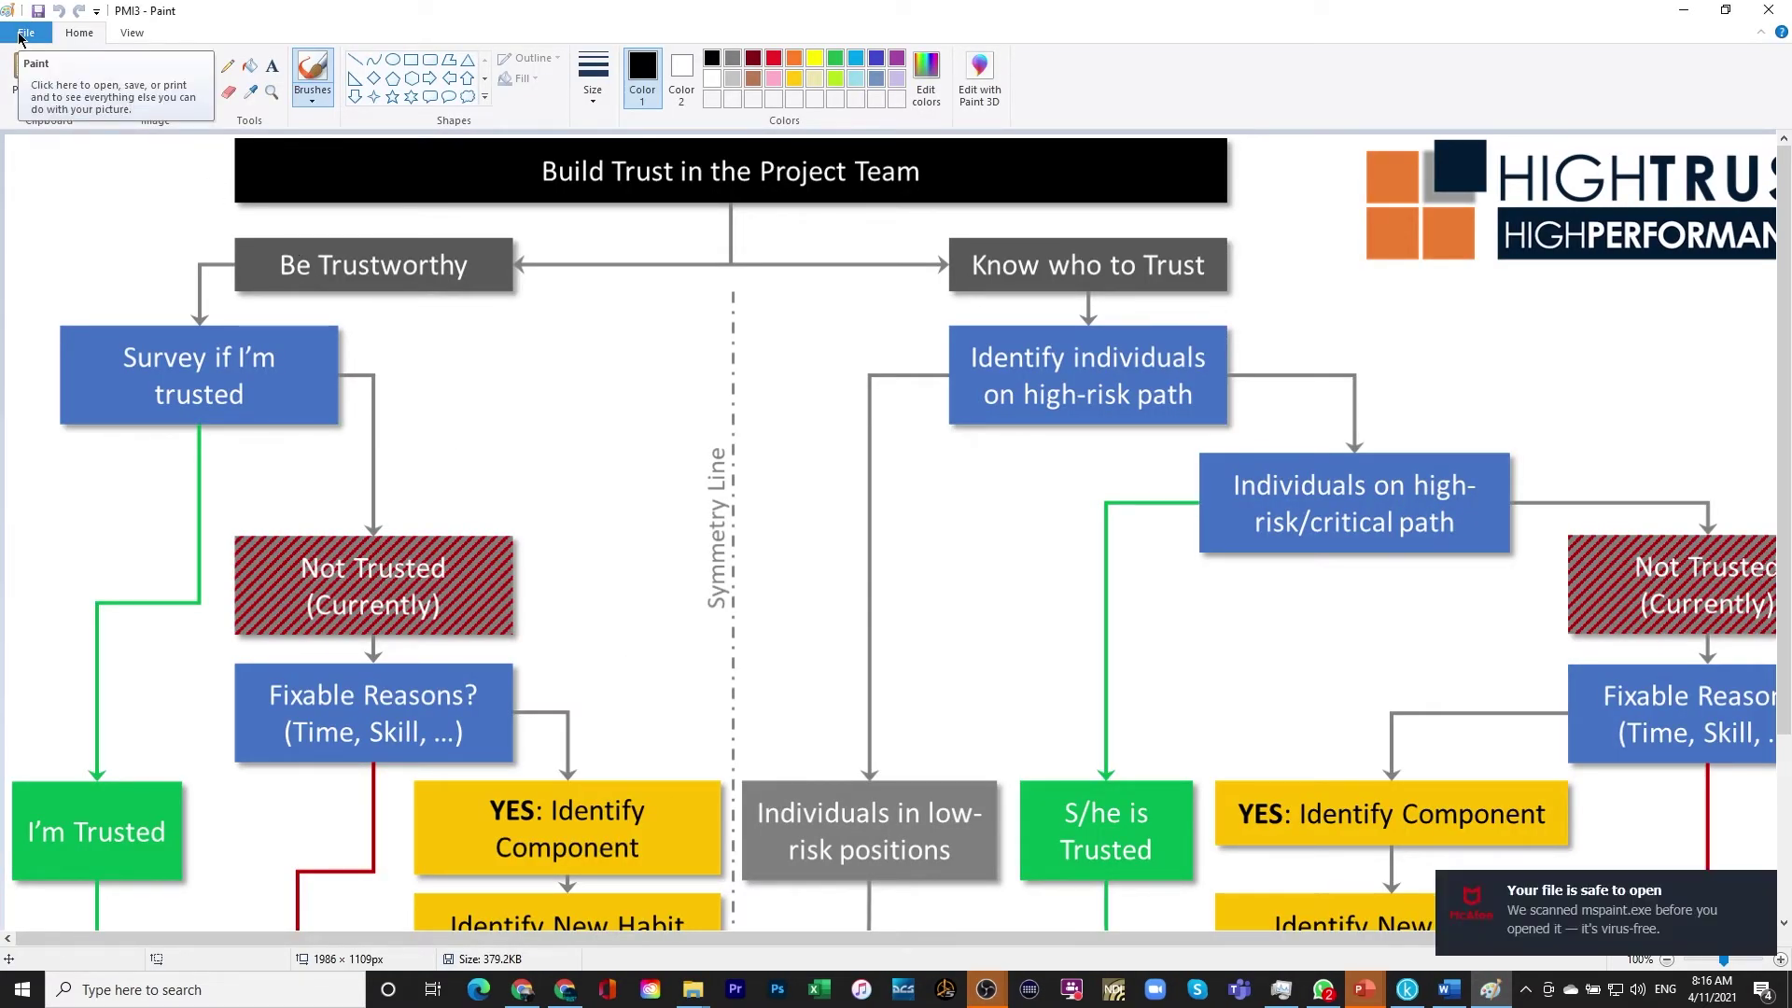
Save the PMI3 picture as a JPEG in the PROJECT Book folder, accepting the loss of transparency
left_click(19, 35)
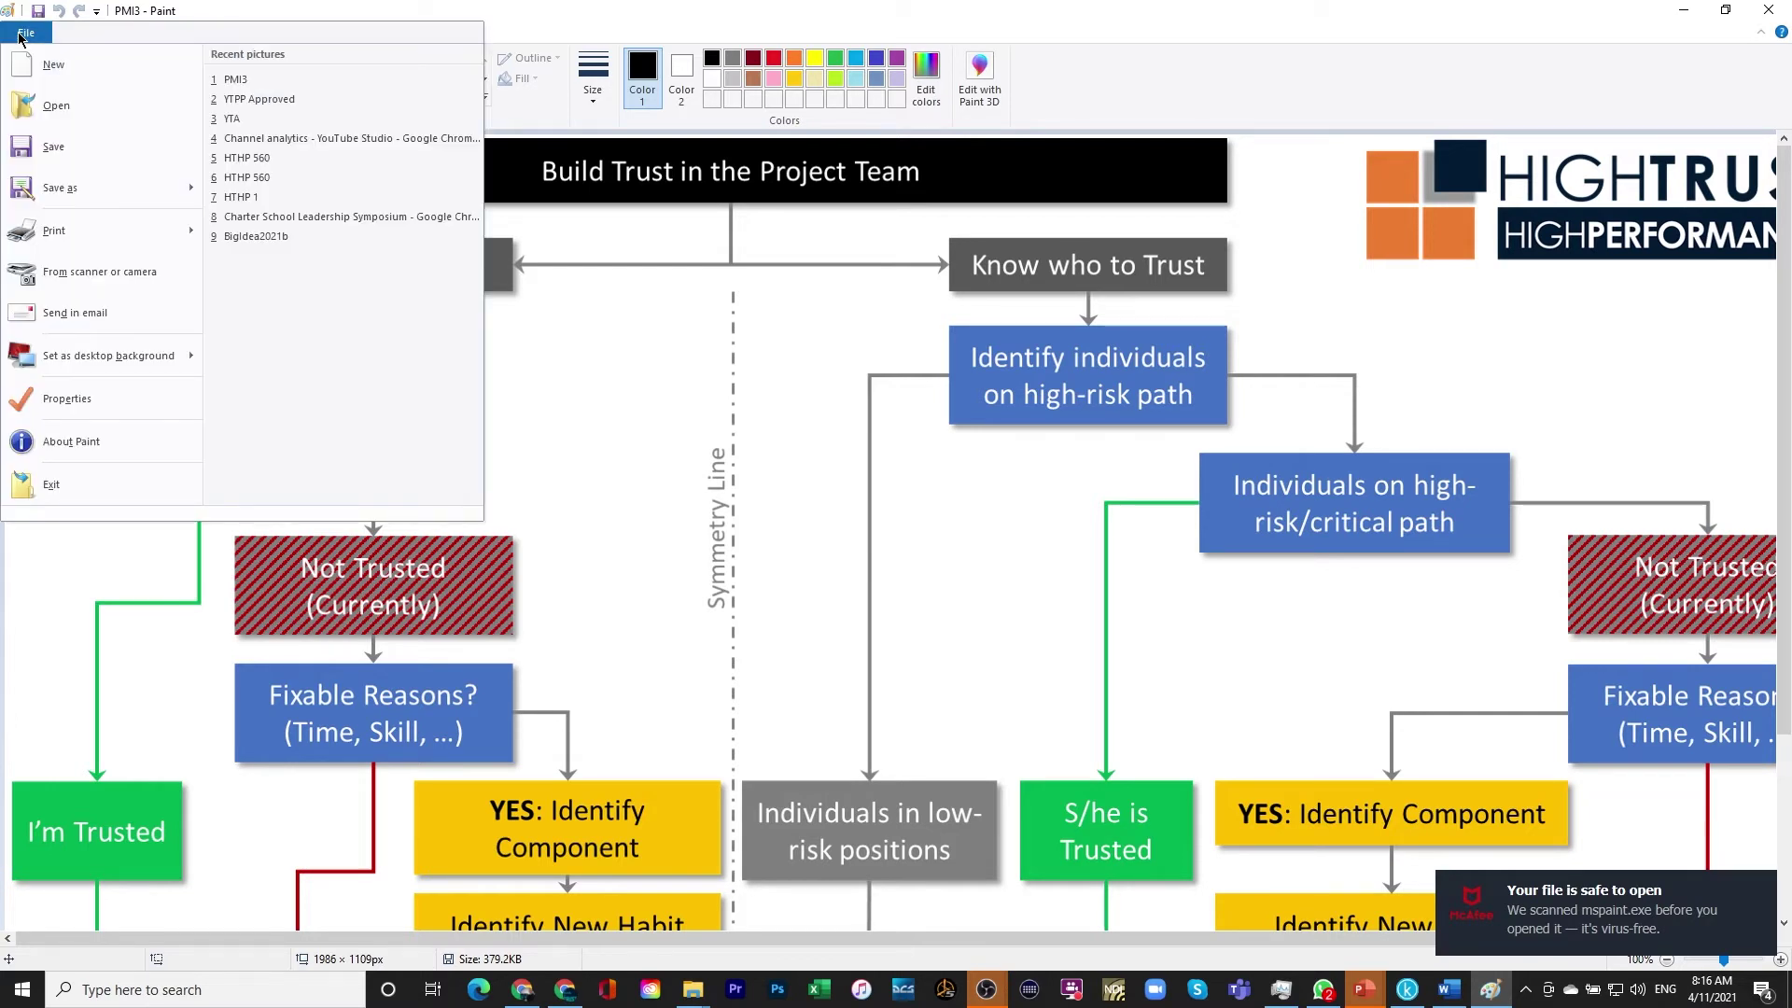
mouse_move(168, 187)
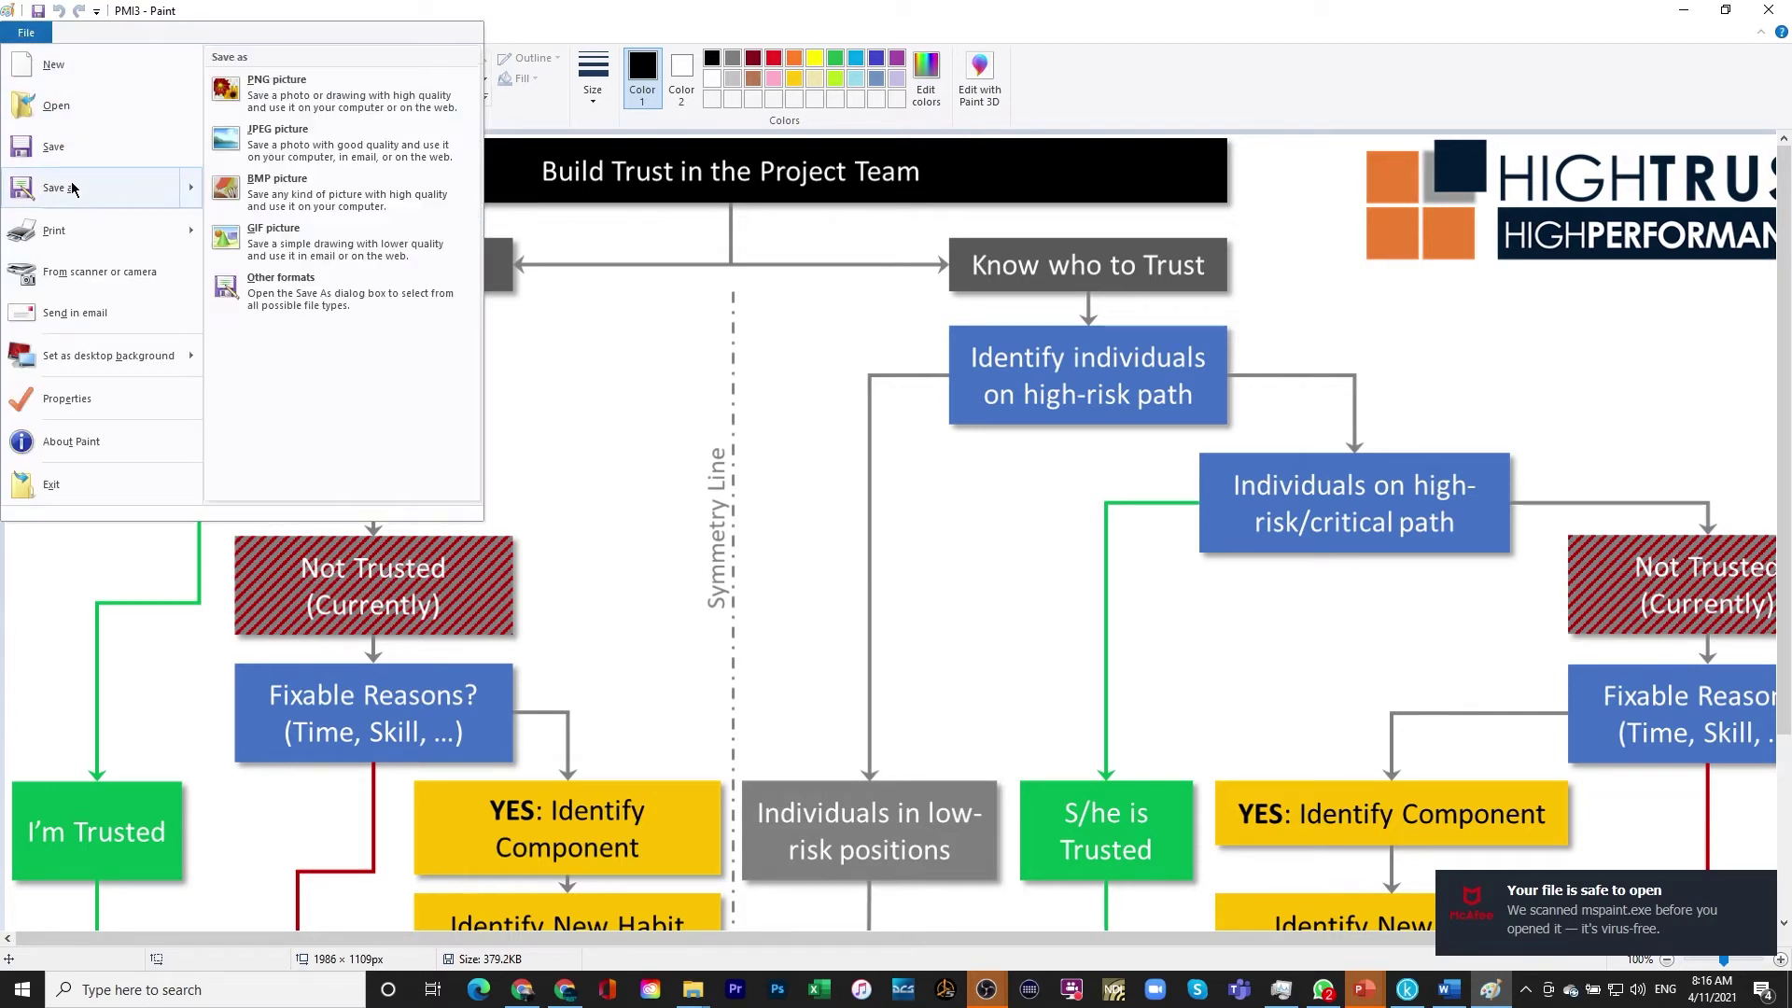
left_click(280, 143)
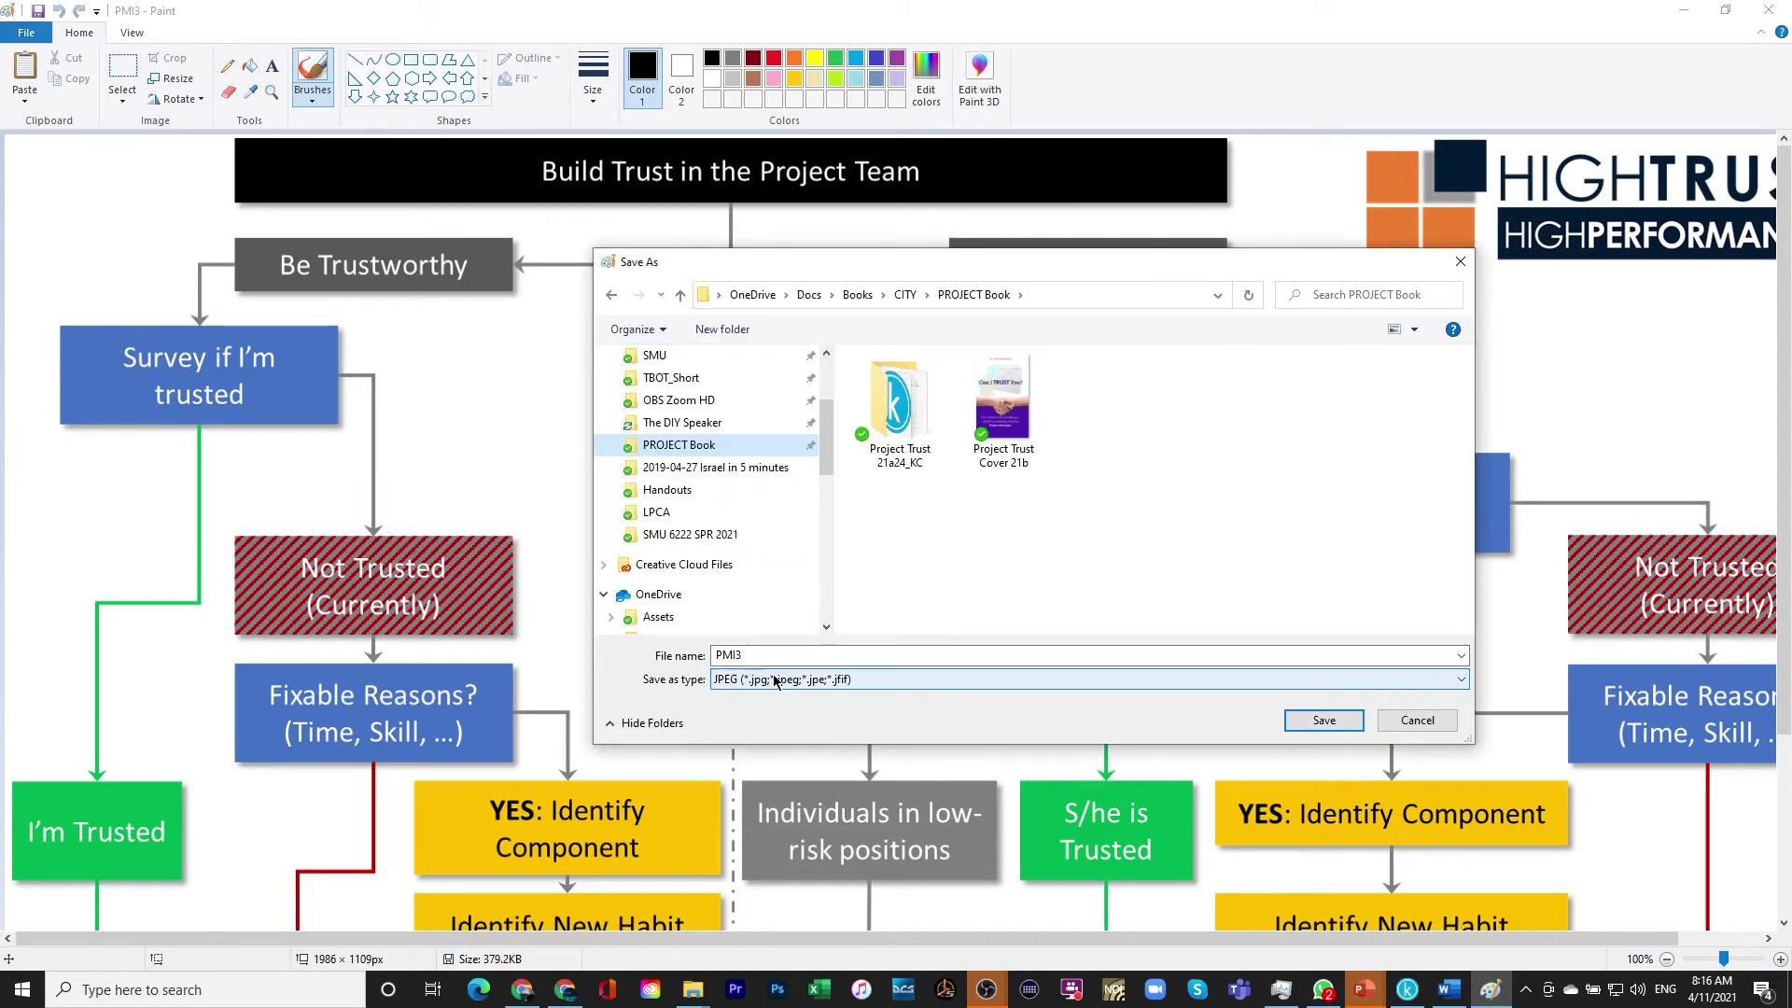
left_click(1316, 722)
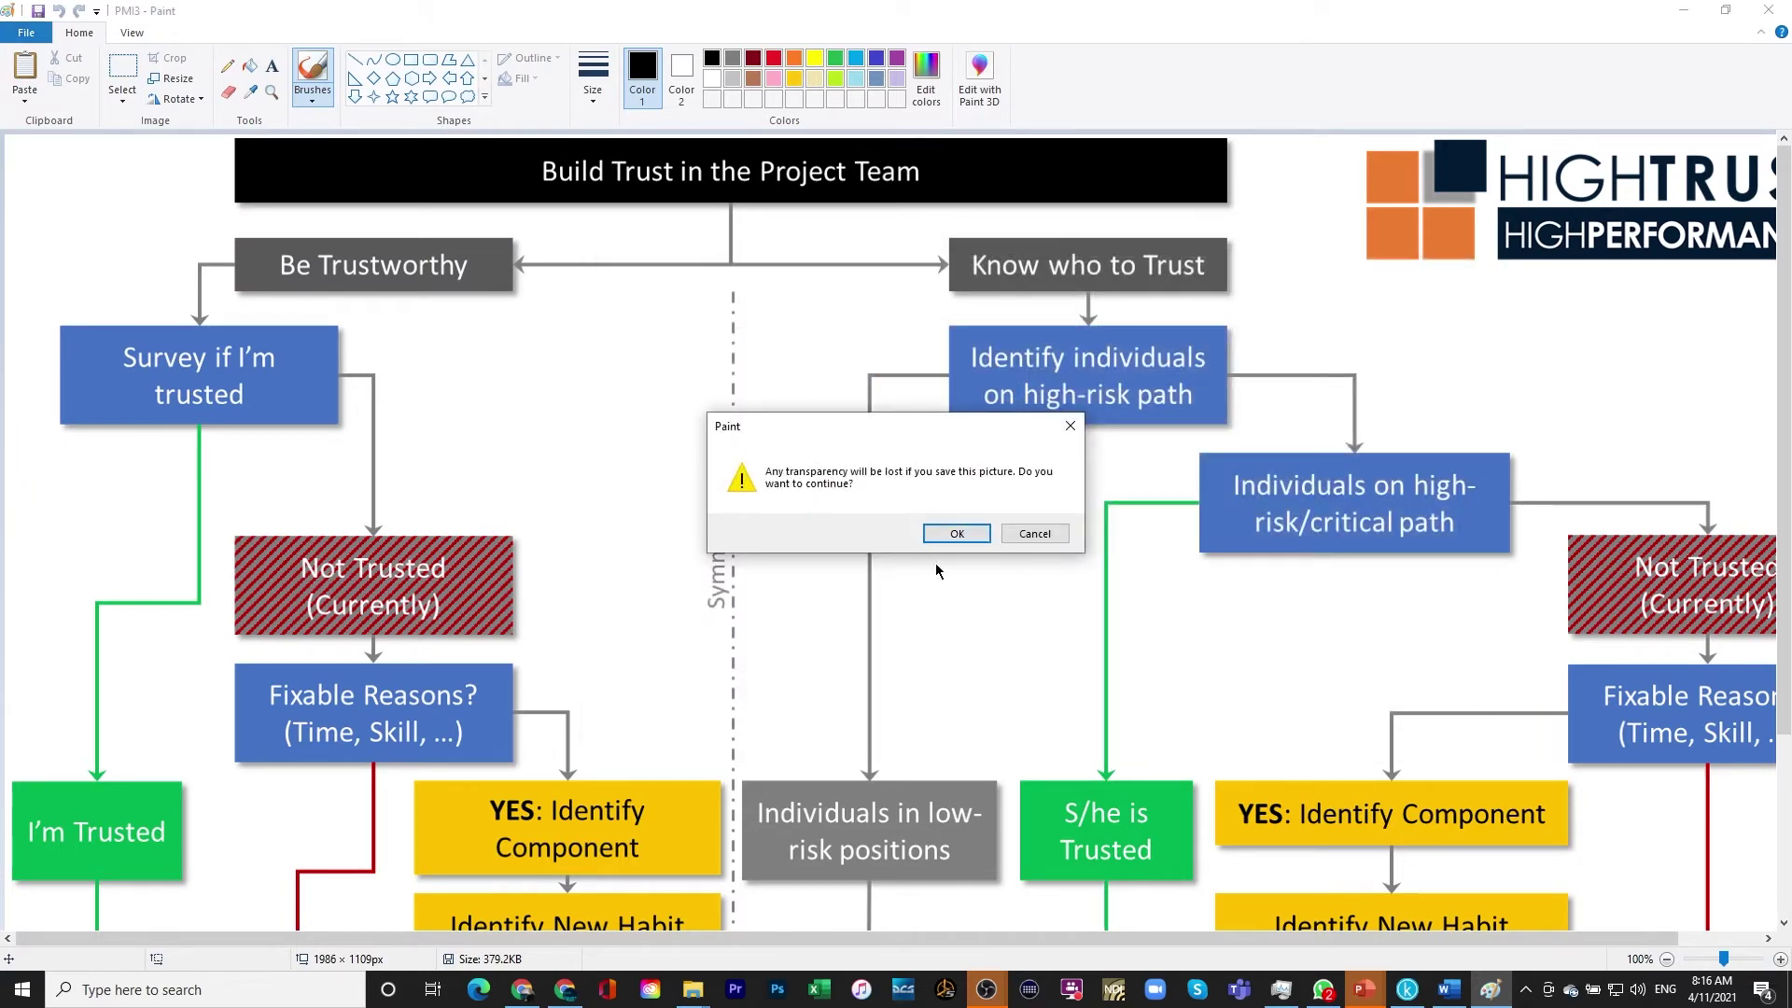
left_click(957, 533)
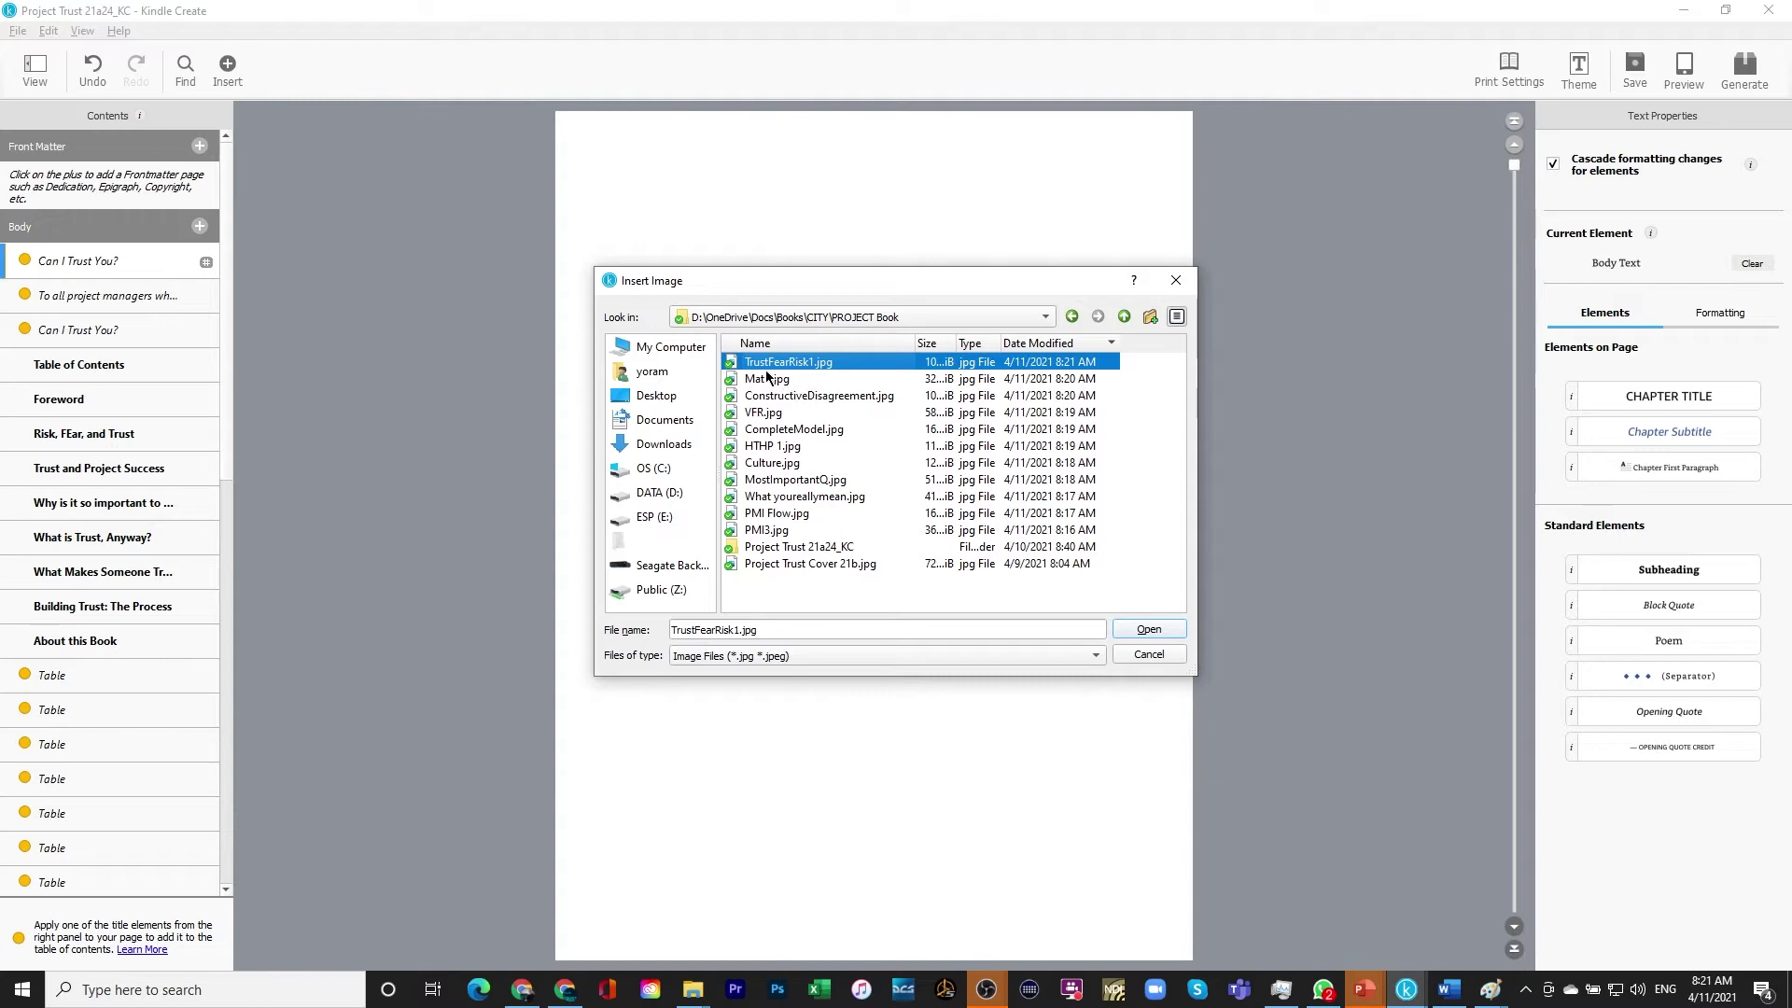
Insert HTHP 1.jpg on the title page in Kindle Create, sized Medium and positioned at the left
left_click(763, 447)
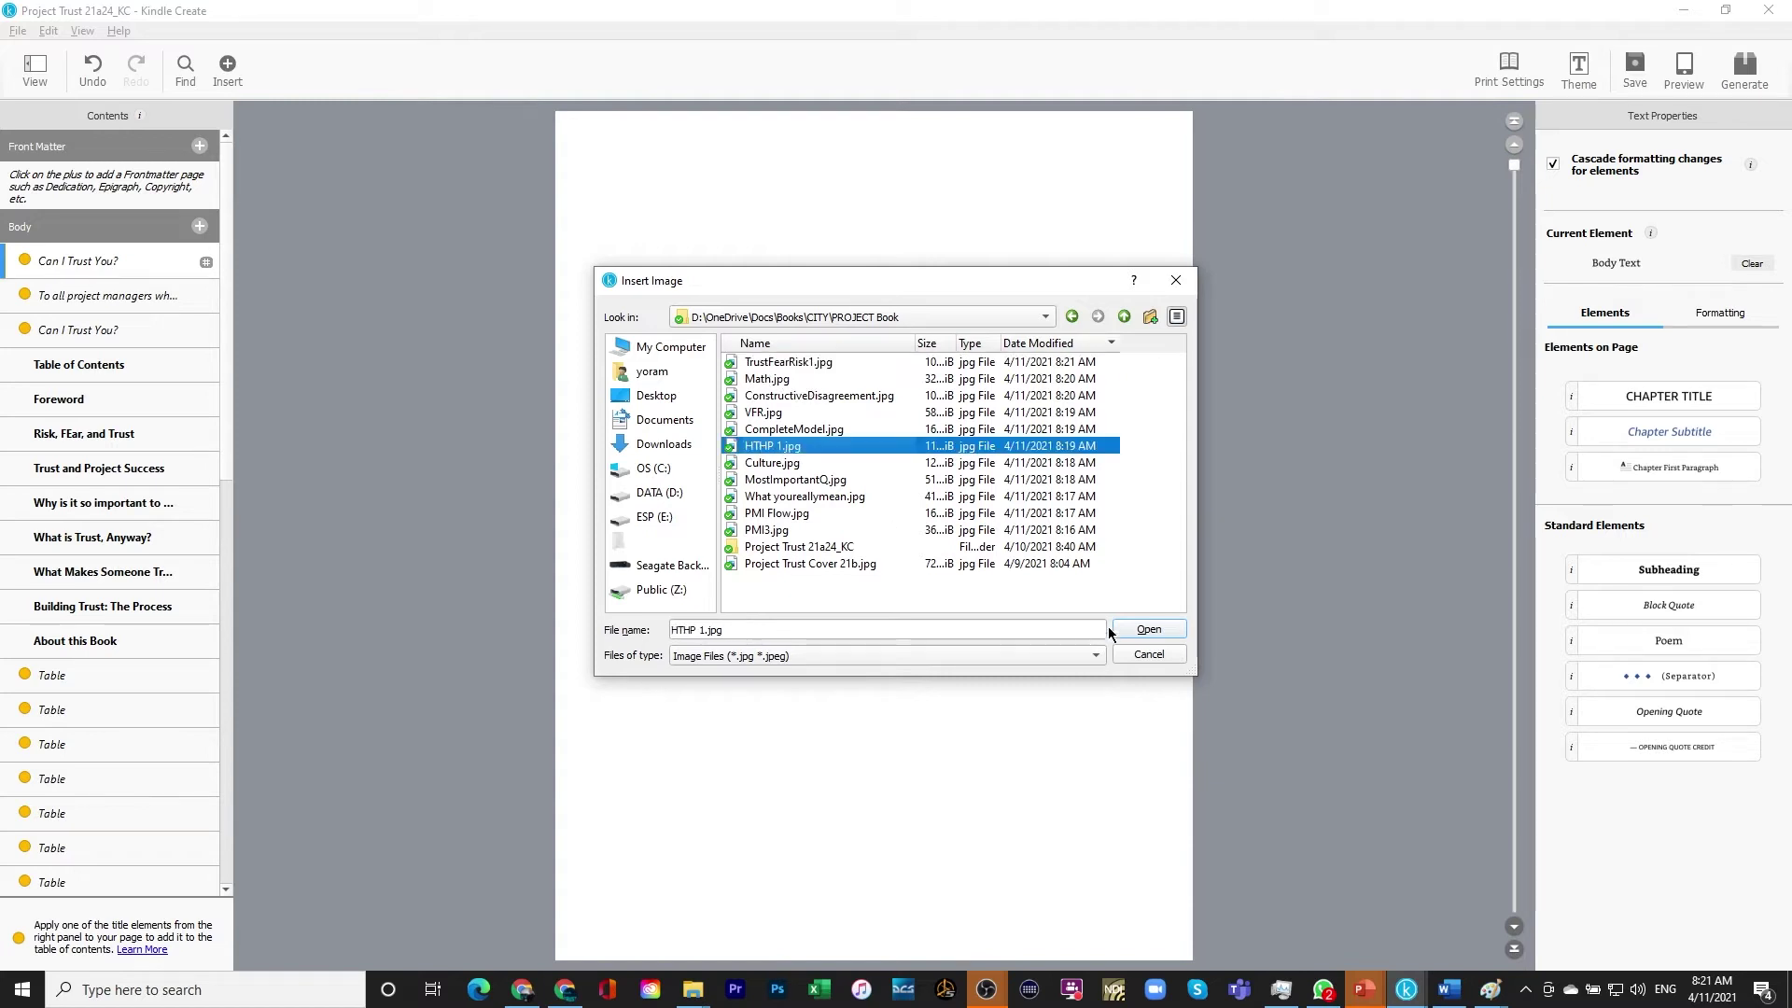
left_click(1143, 630)
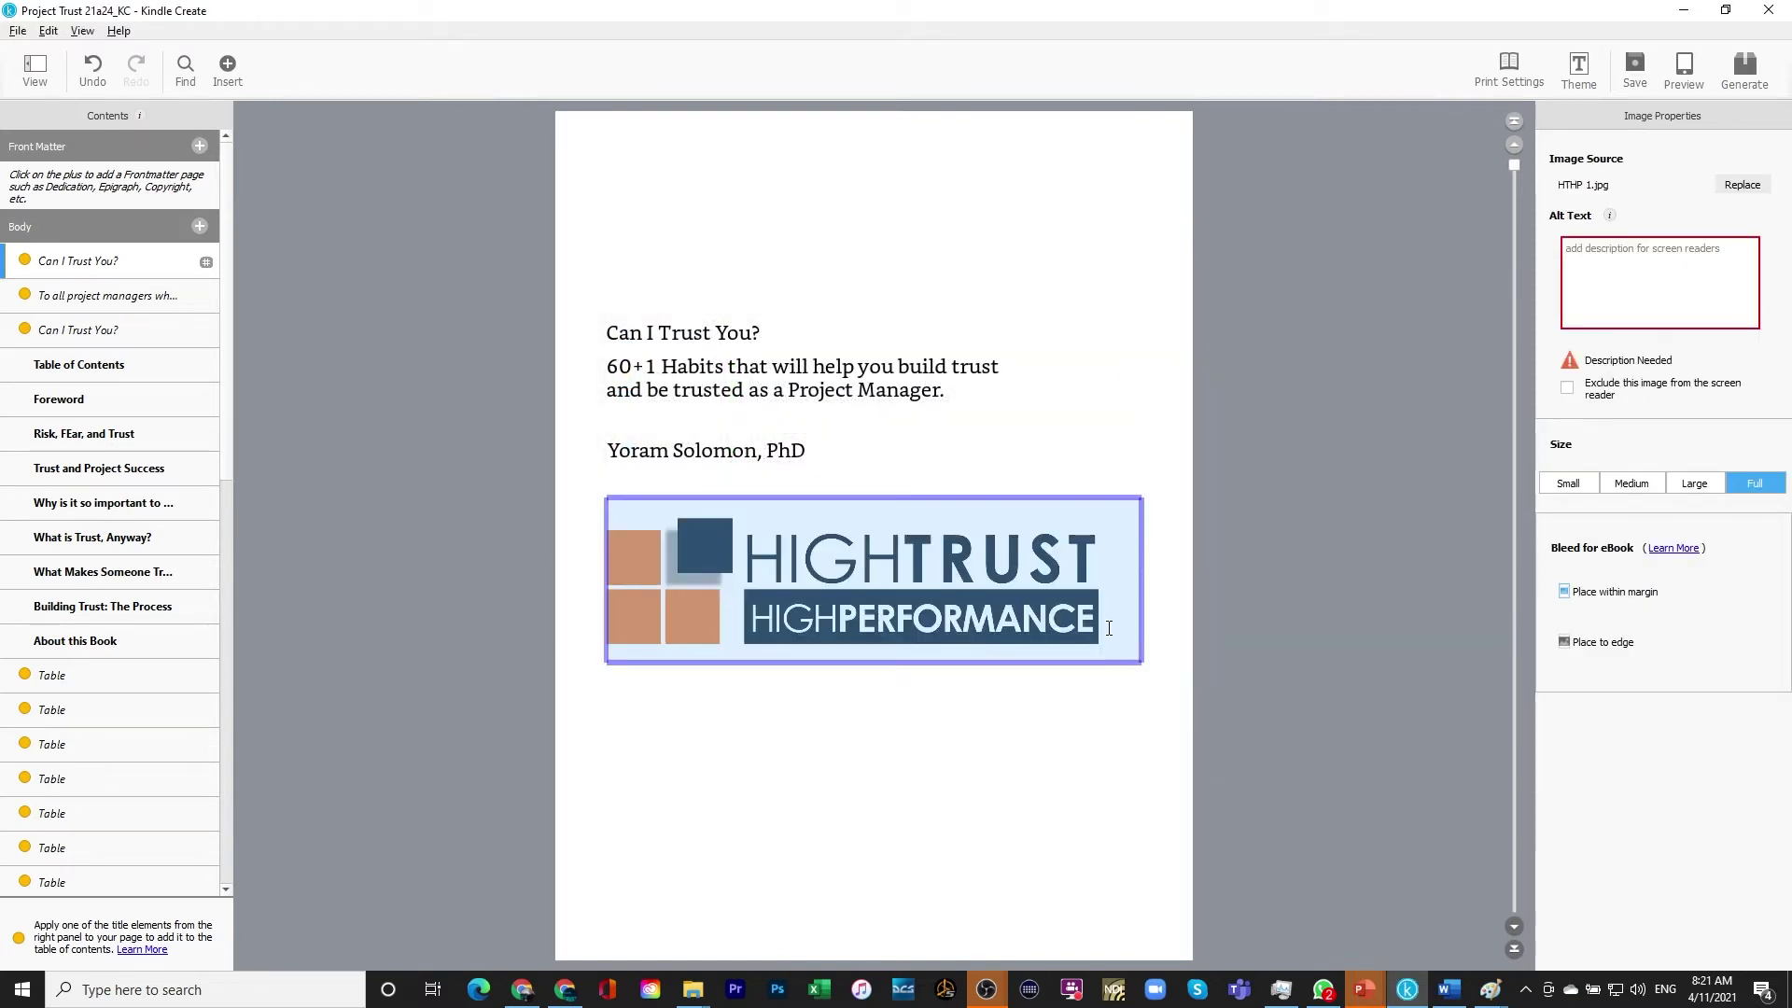
left_click(1047, 699)
left_click(1047, 653)
left_click(1631, 484)
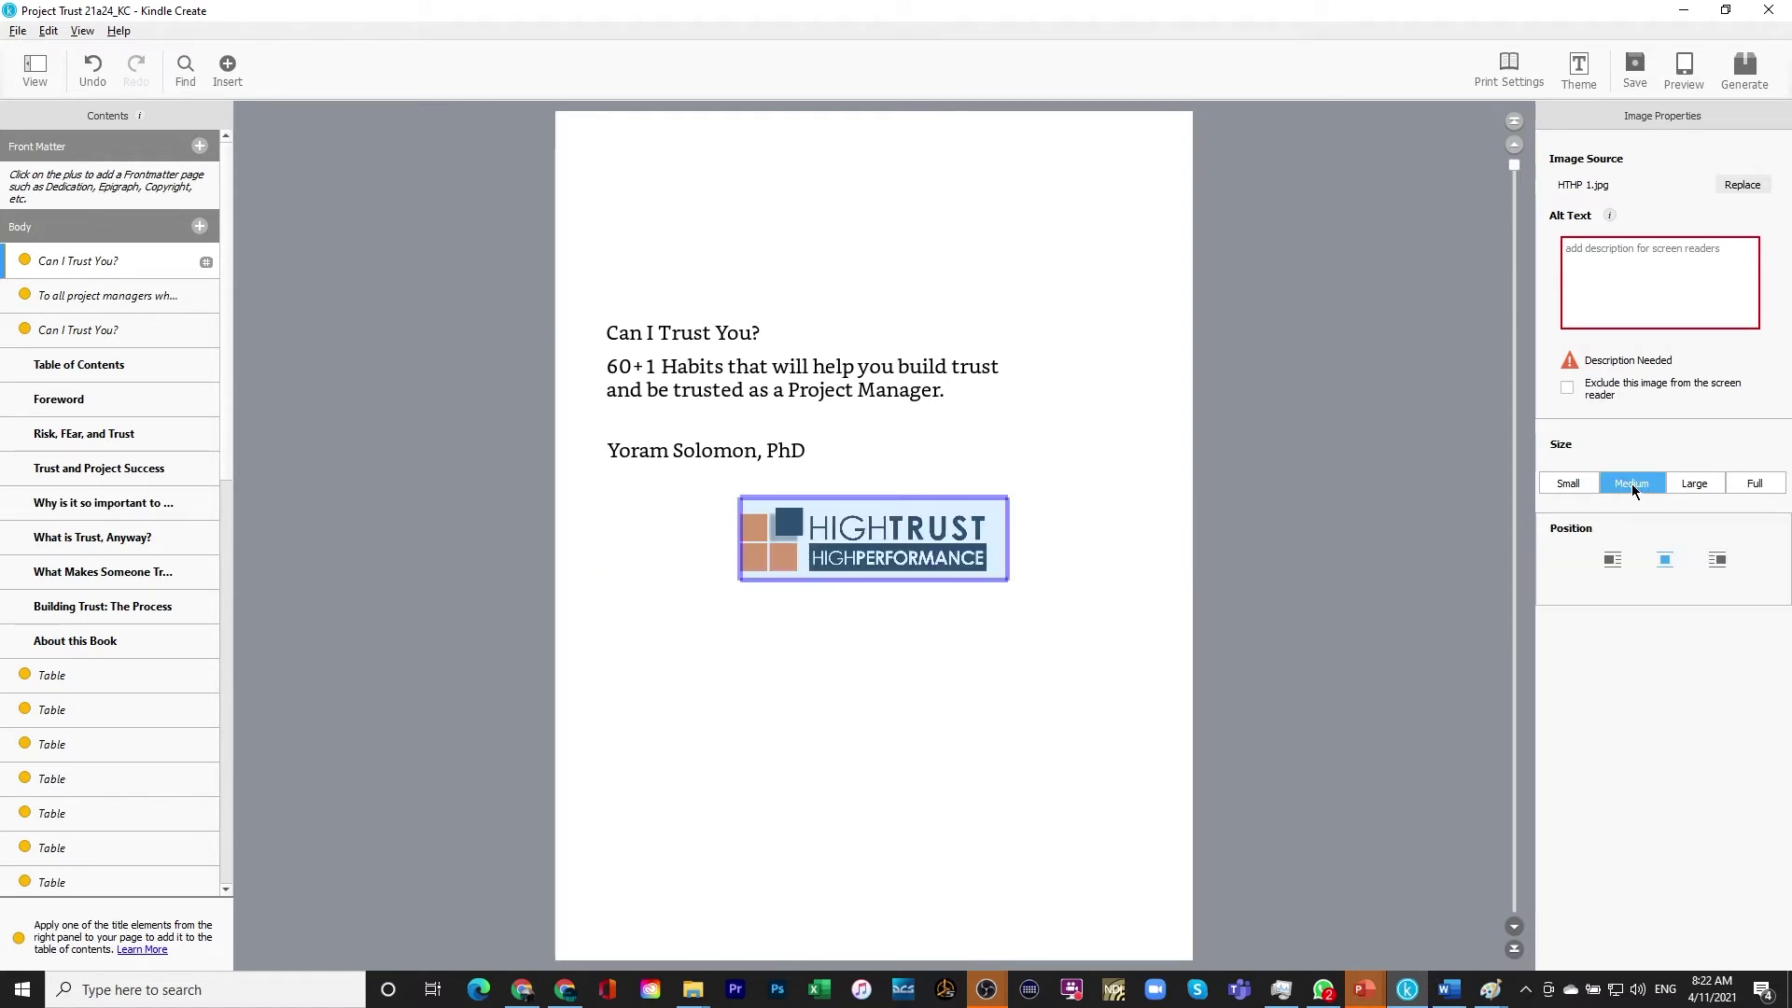
left_click(1612, 561)
left_click(894, 612)
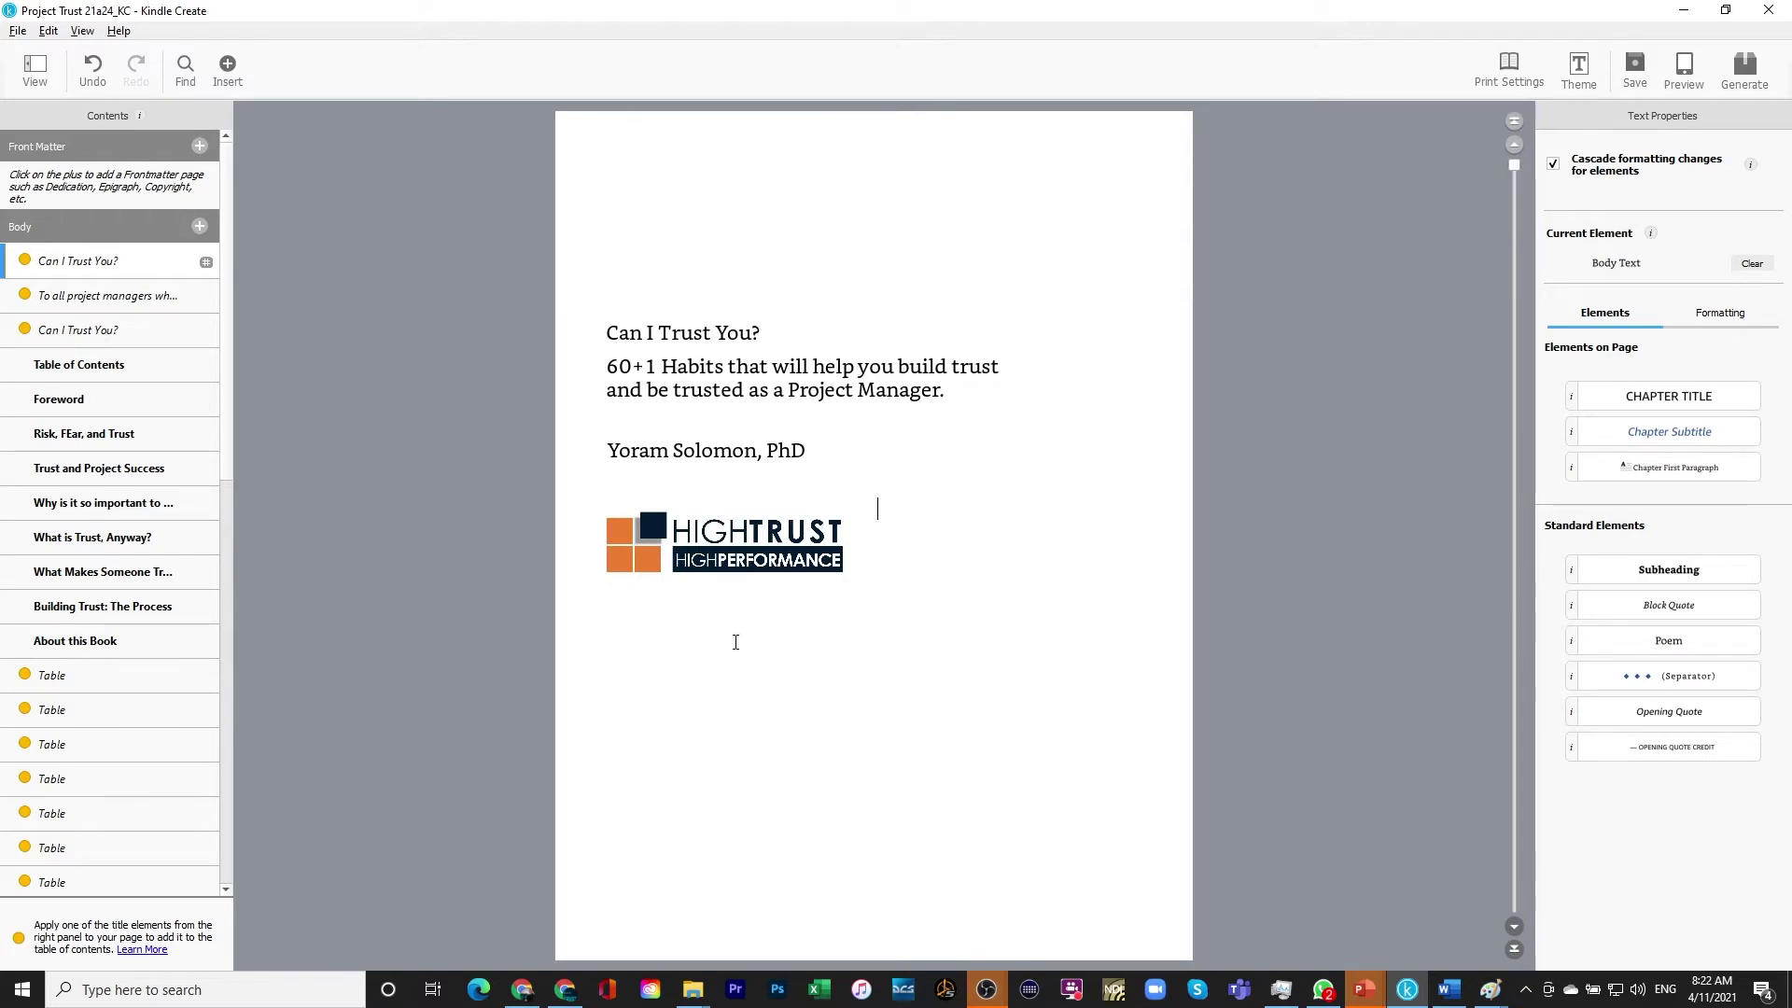
Look through the pages after the title page and select the culture model image in the Trust and Project Success chapter
key("ctrl+Home")
key("Page_Down")
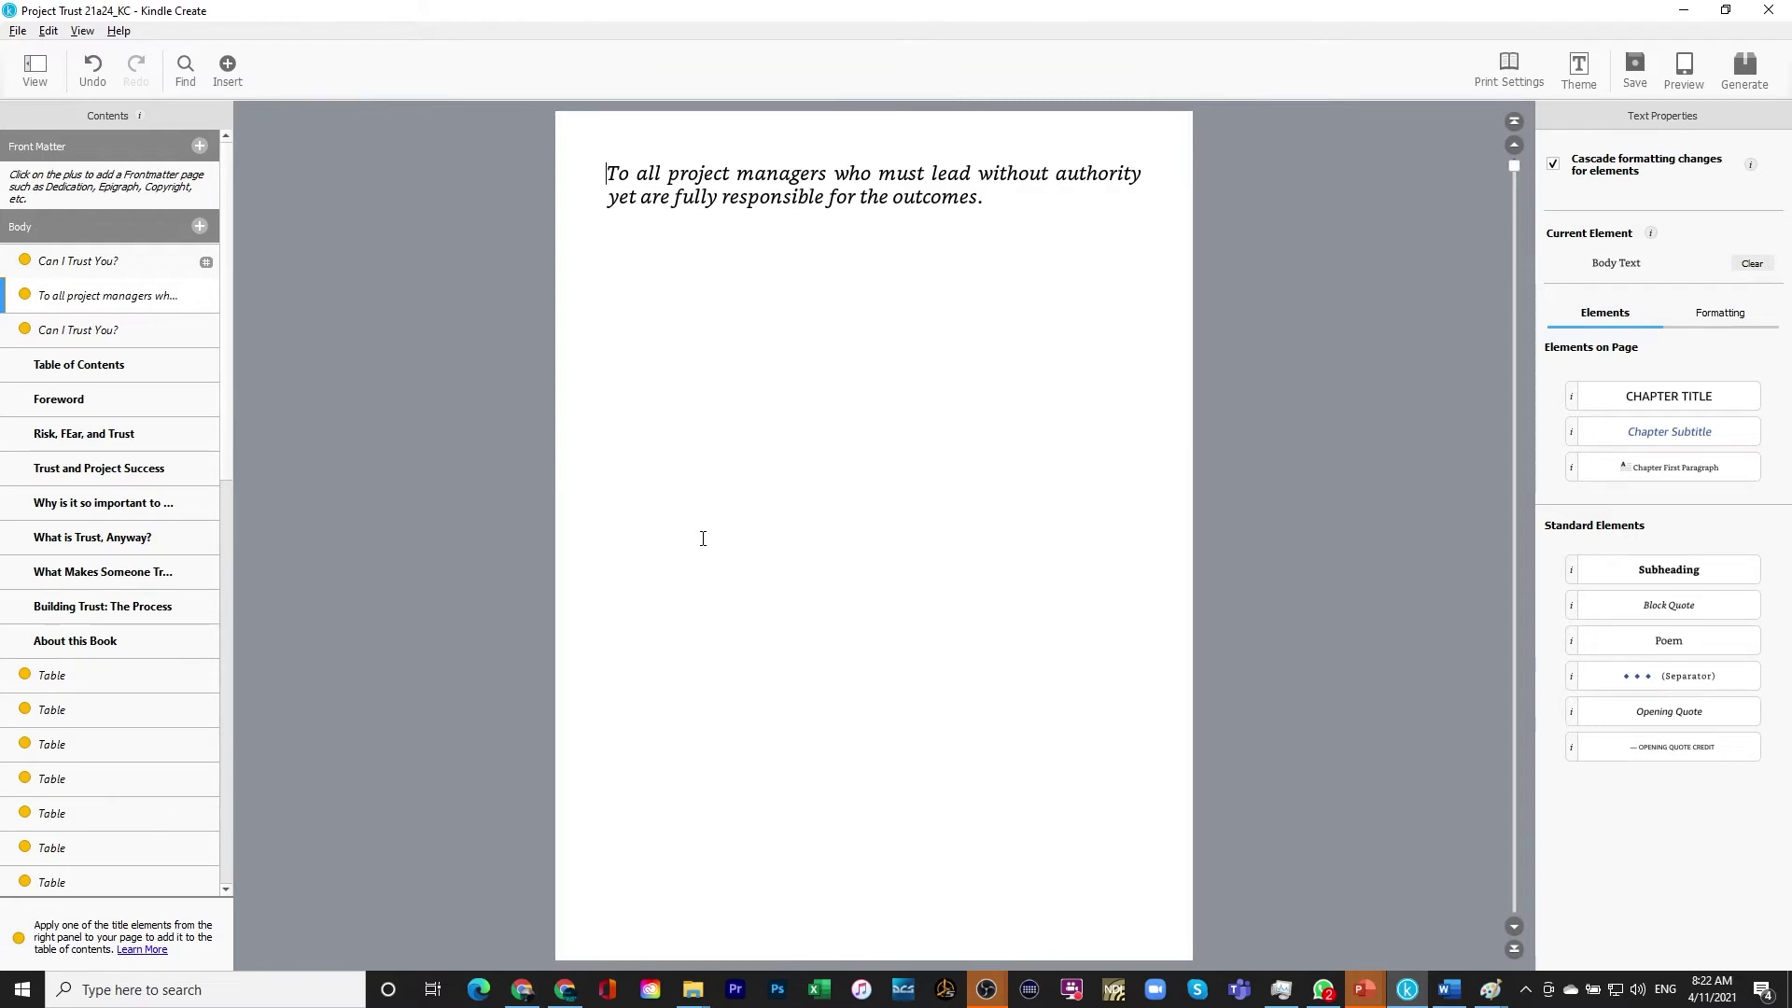
scroll(745, 656, "down", 3)
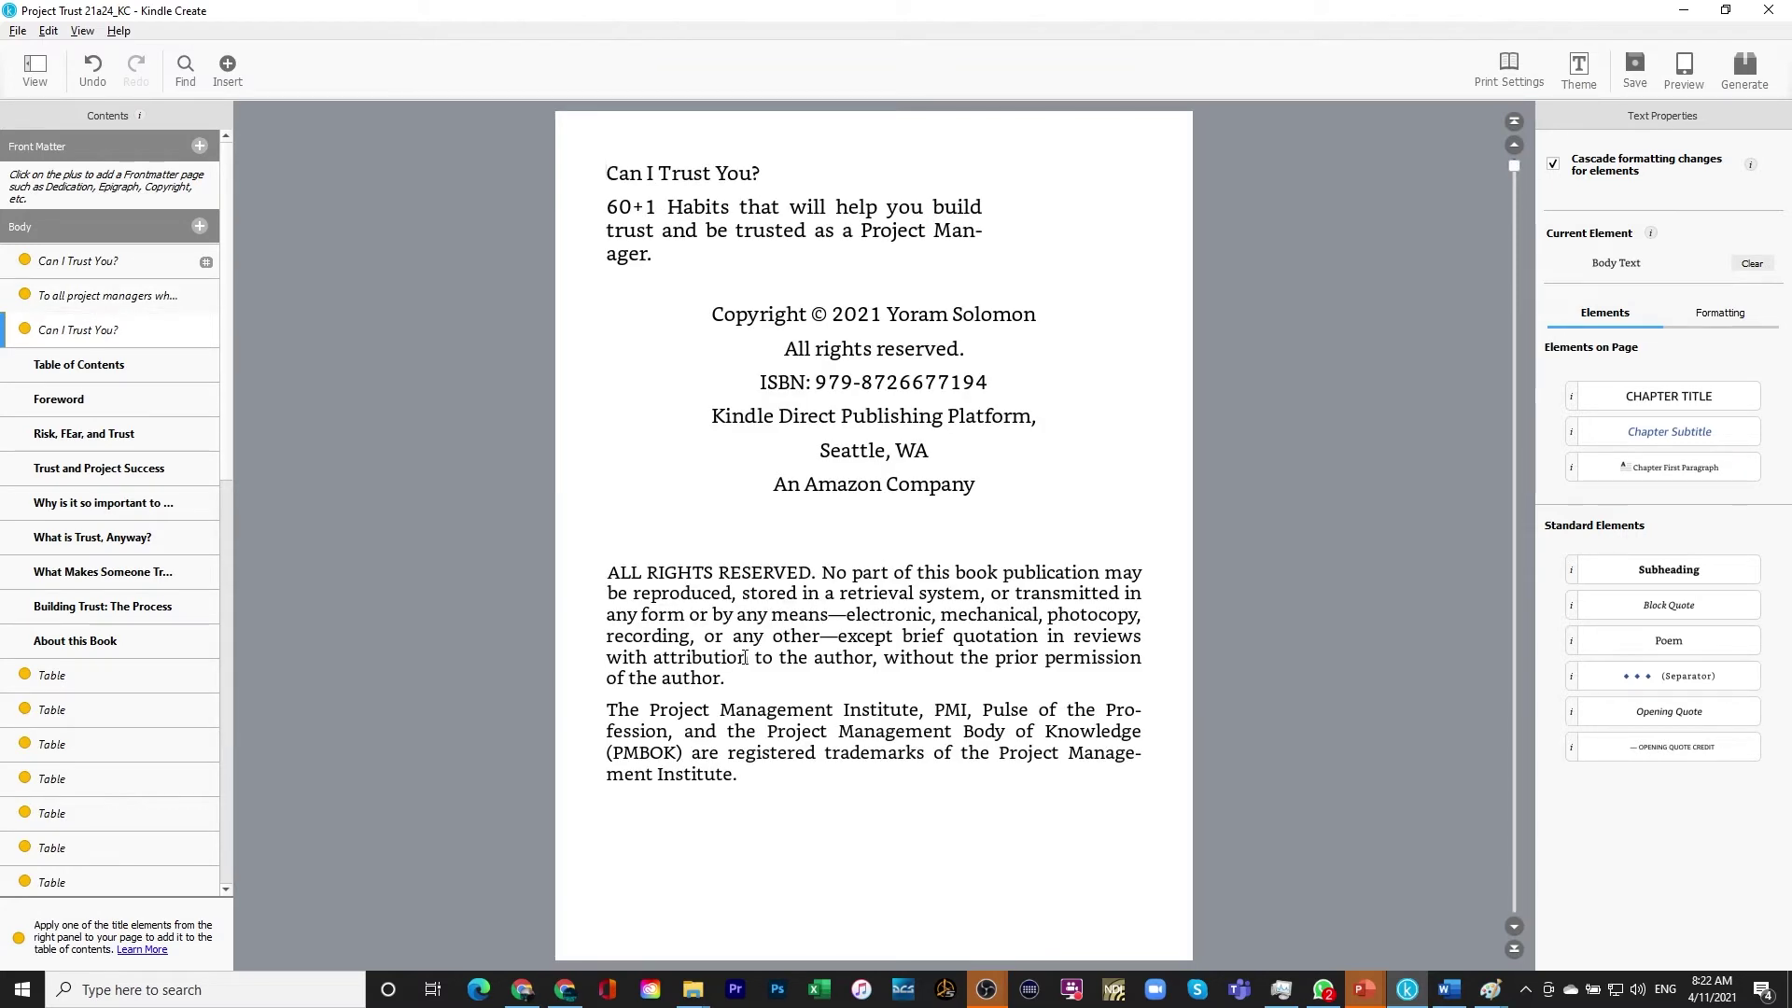
scroll(744, 657, "down", 10)
left_click(848, 567)
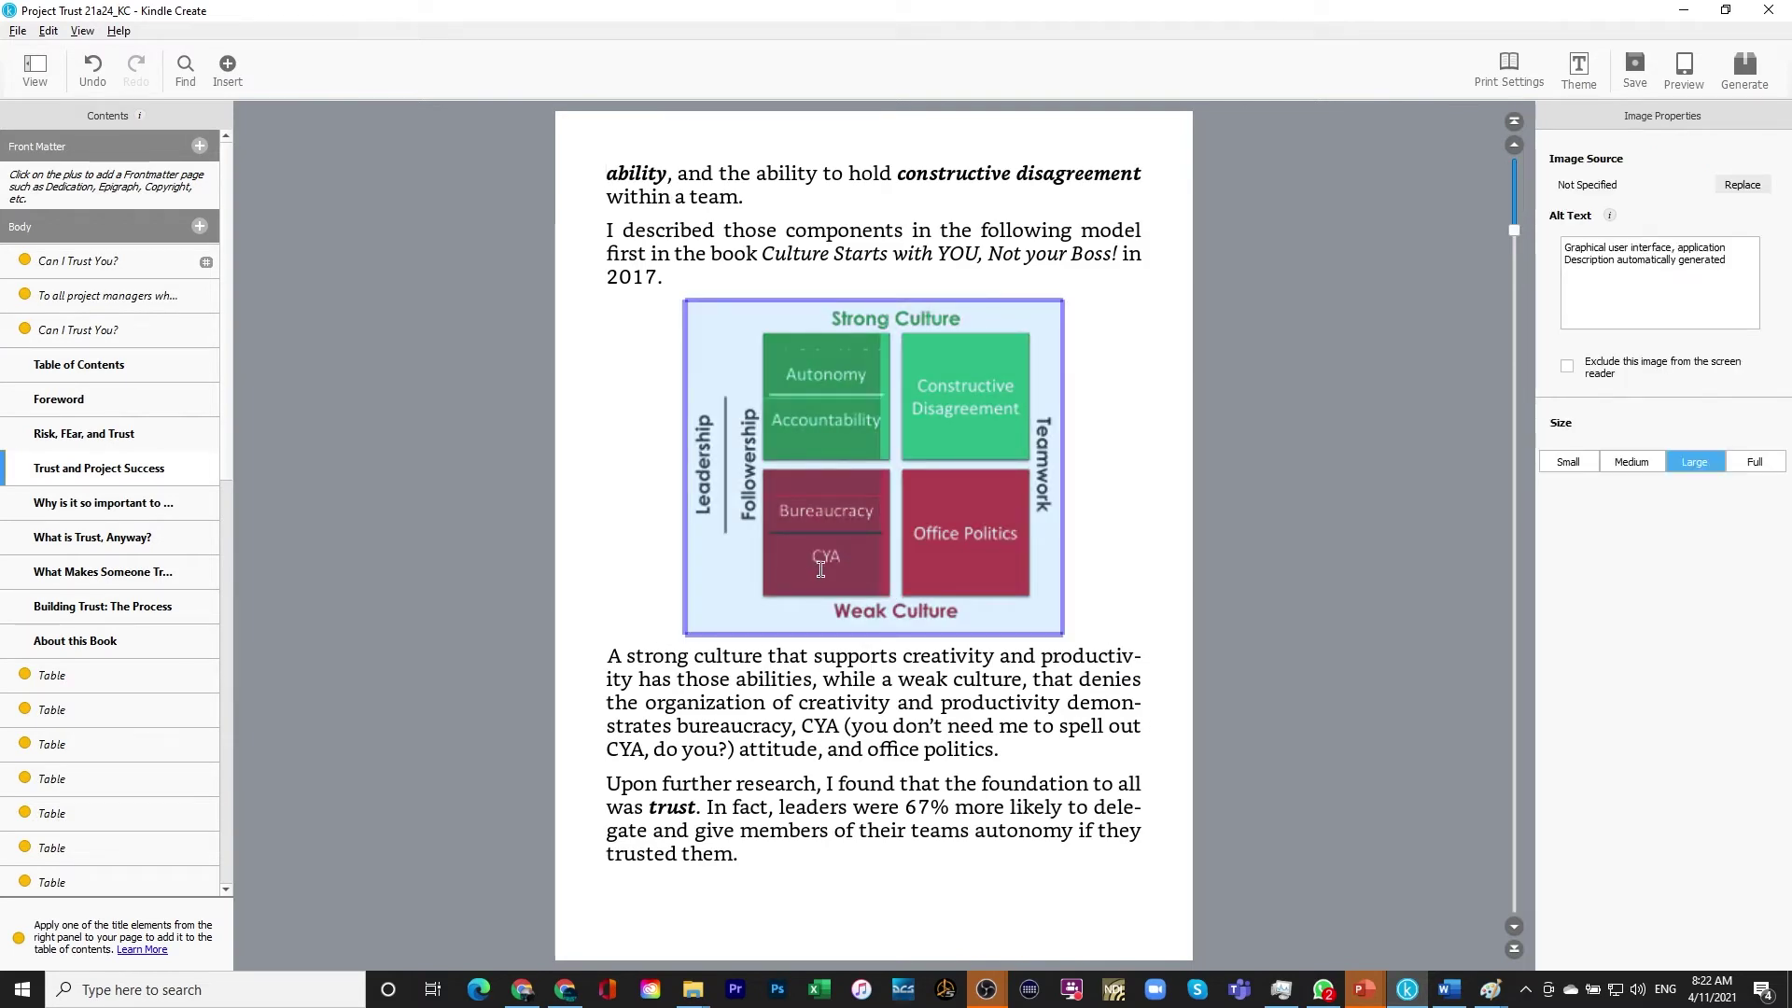
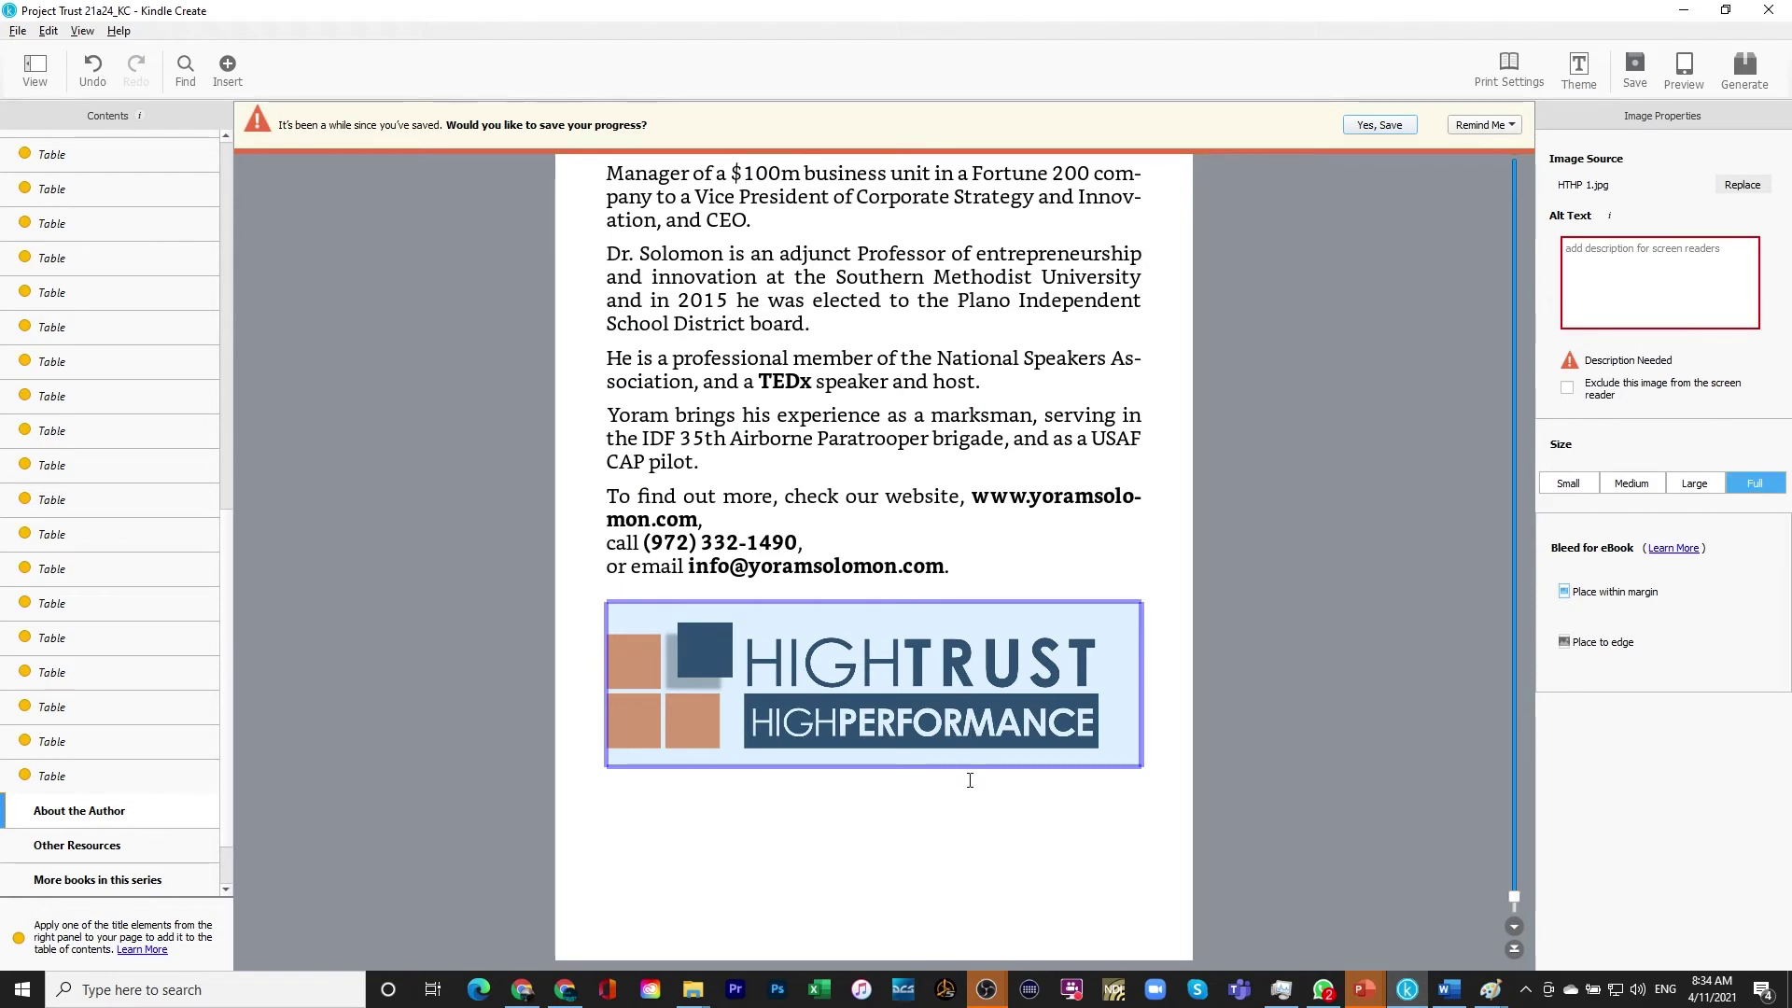
Set the size of the High Trust High Performance logo at the end of About the Author to Large
left_click(961, 804)
left_click(928, 726)
left_click(1634, 484)
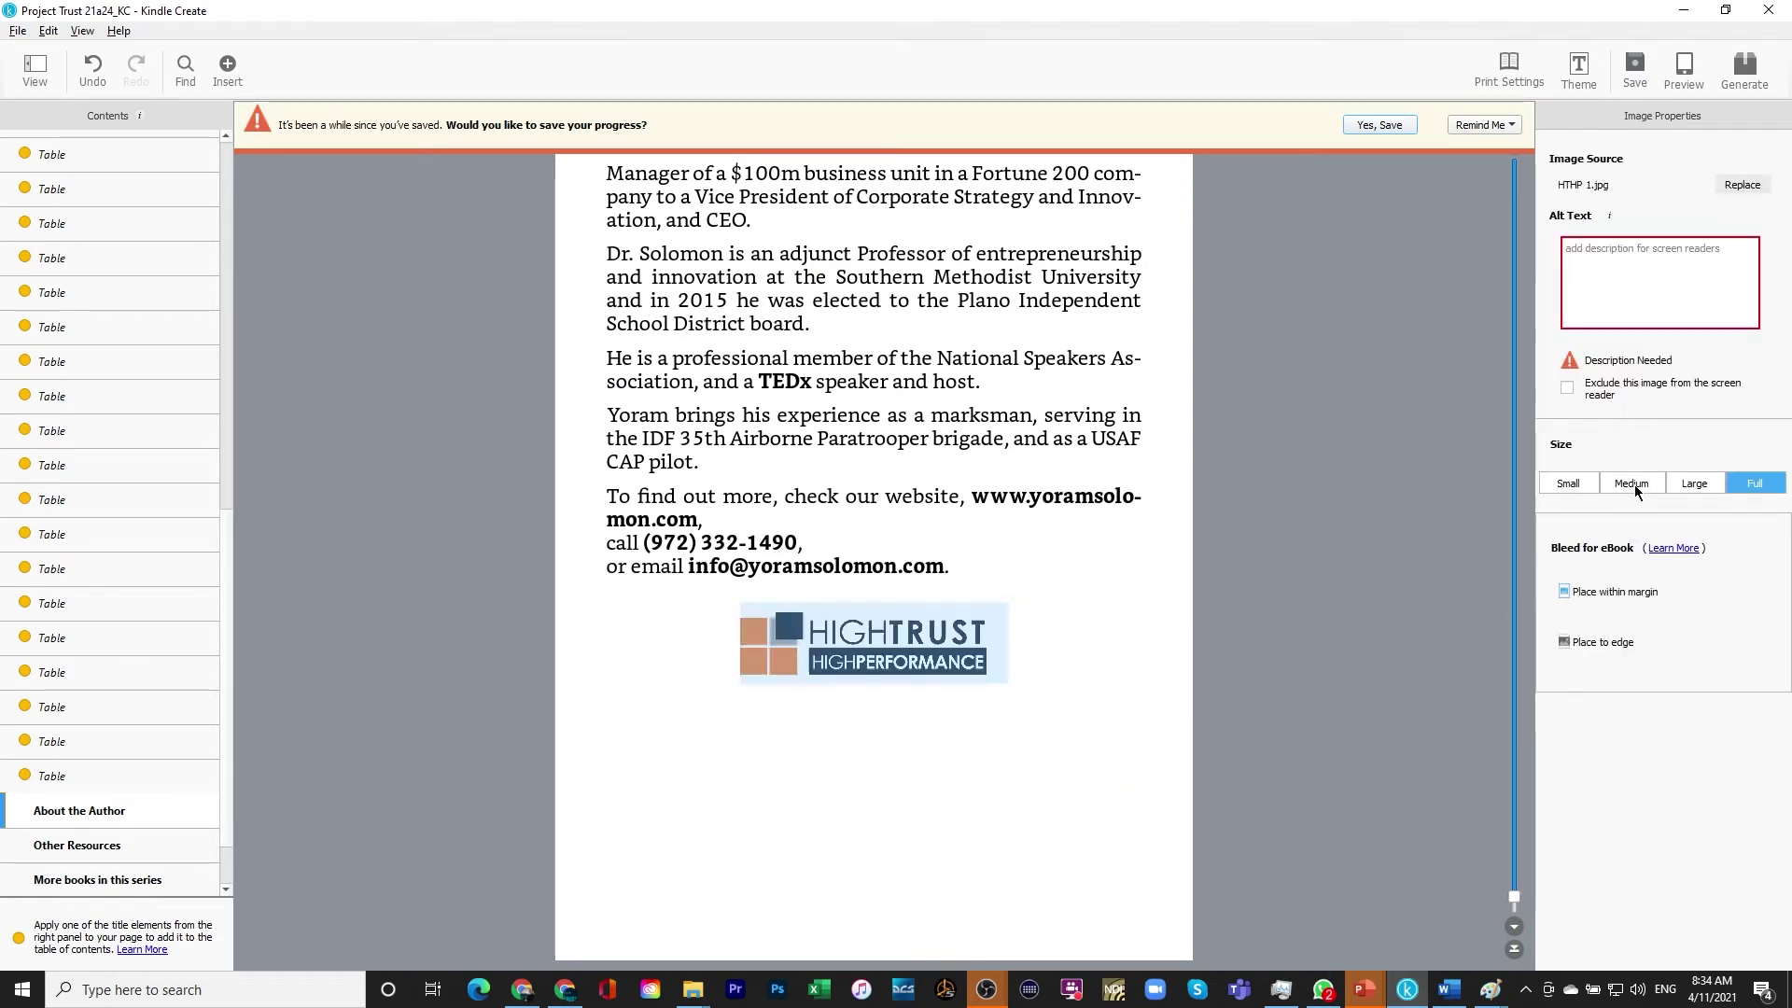
left_click(1688, 483)
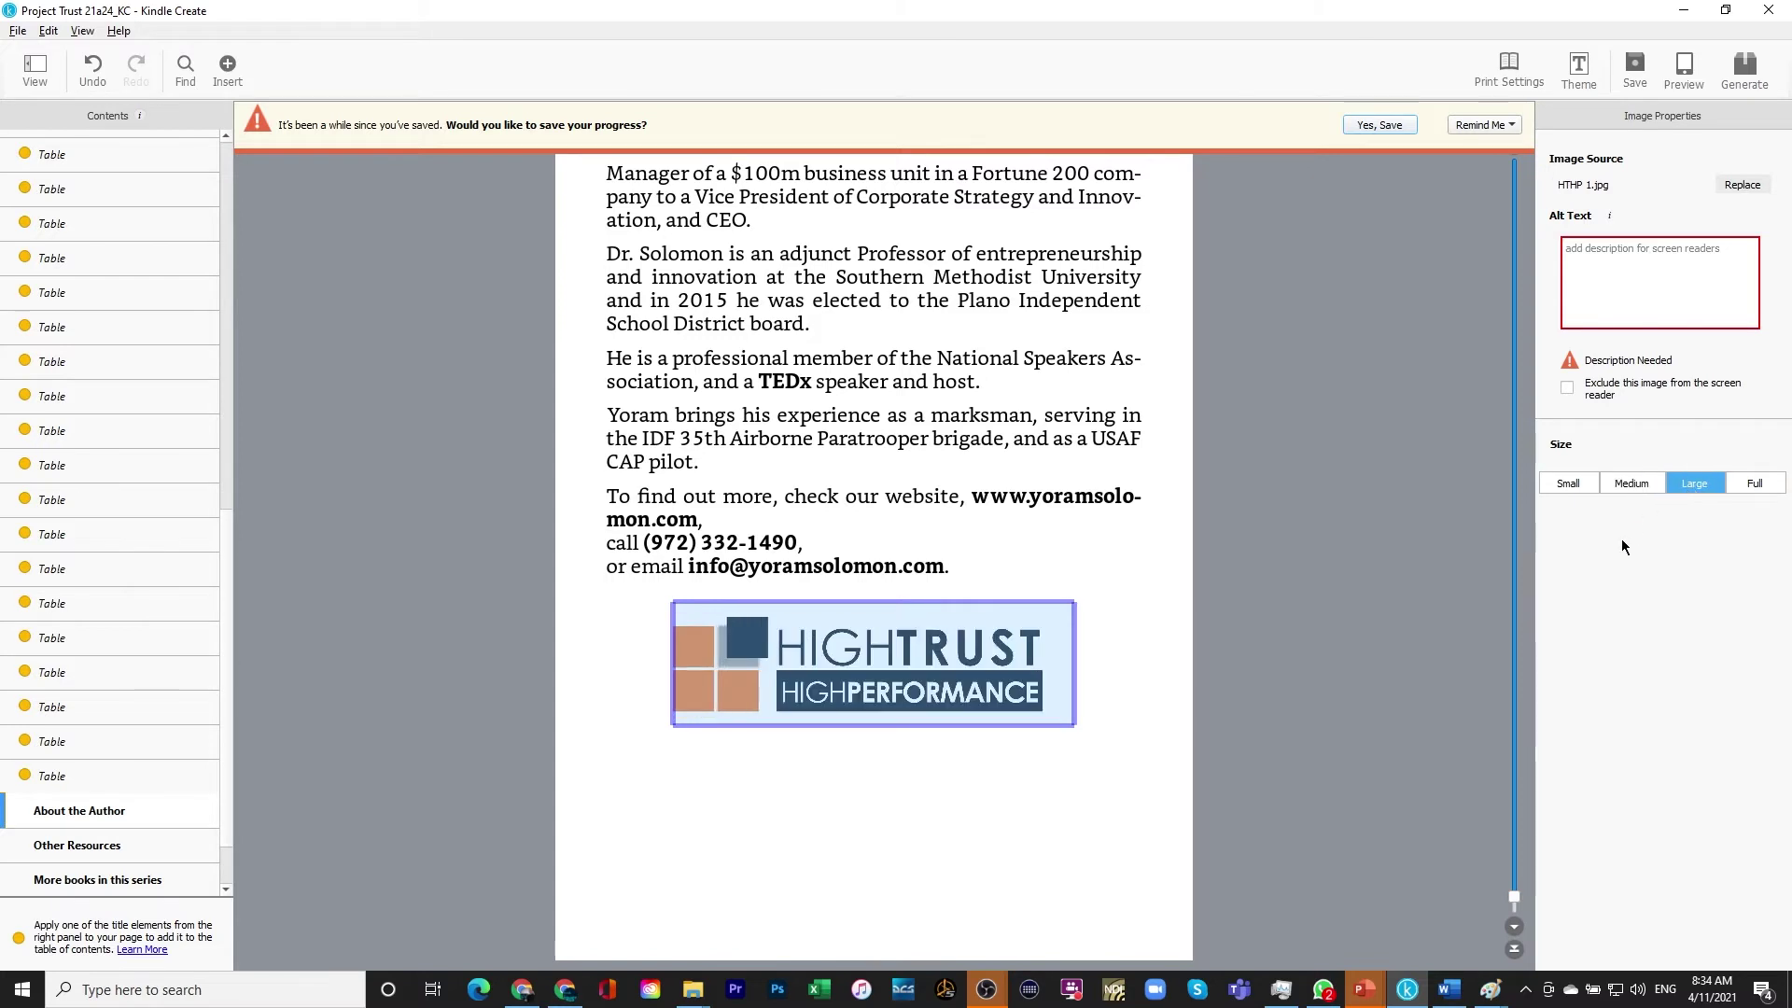
left_click(1092, 767)
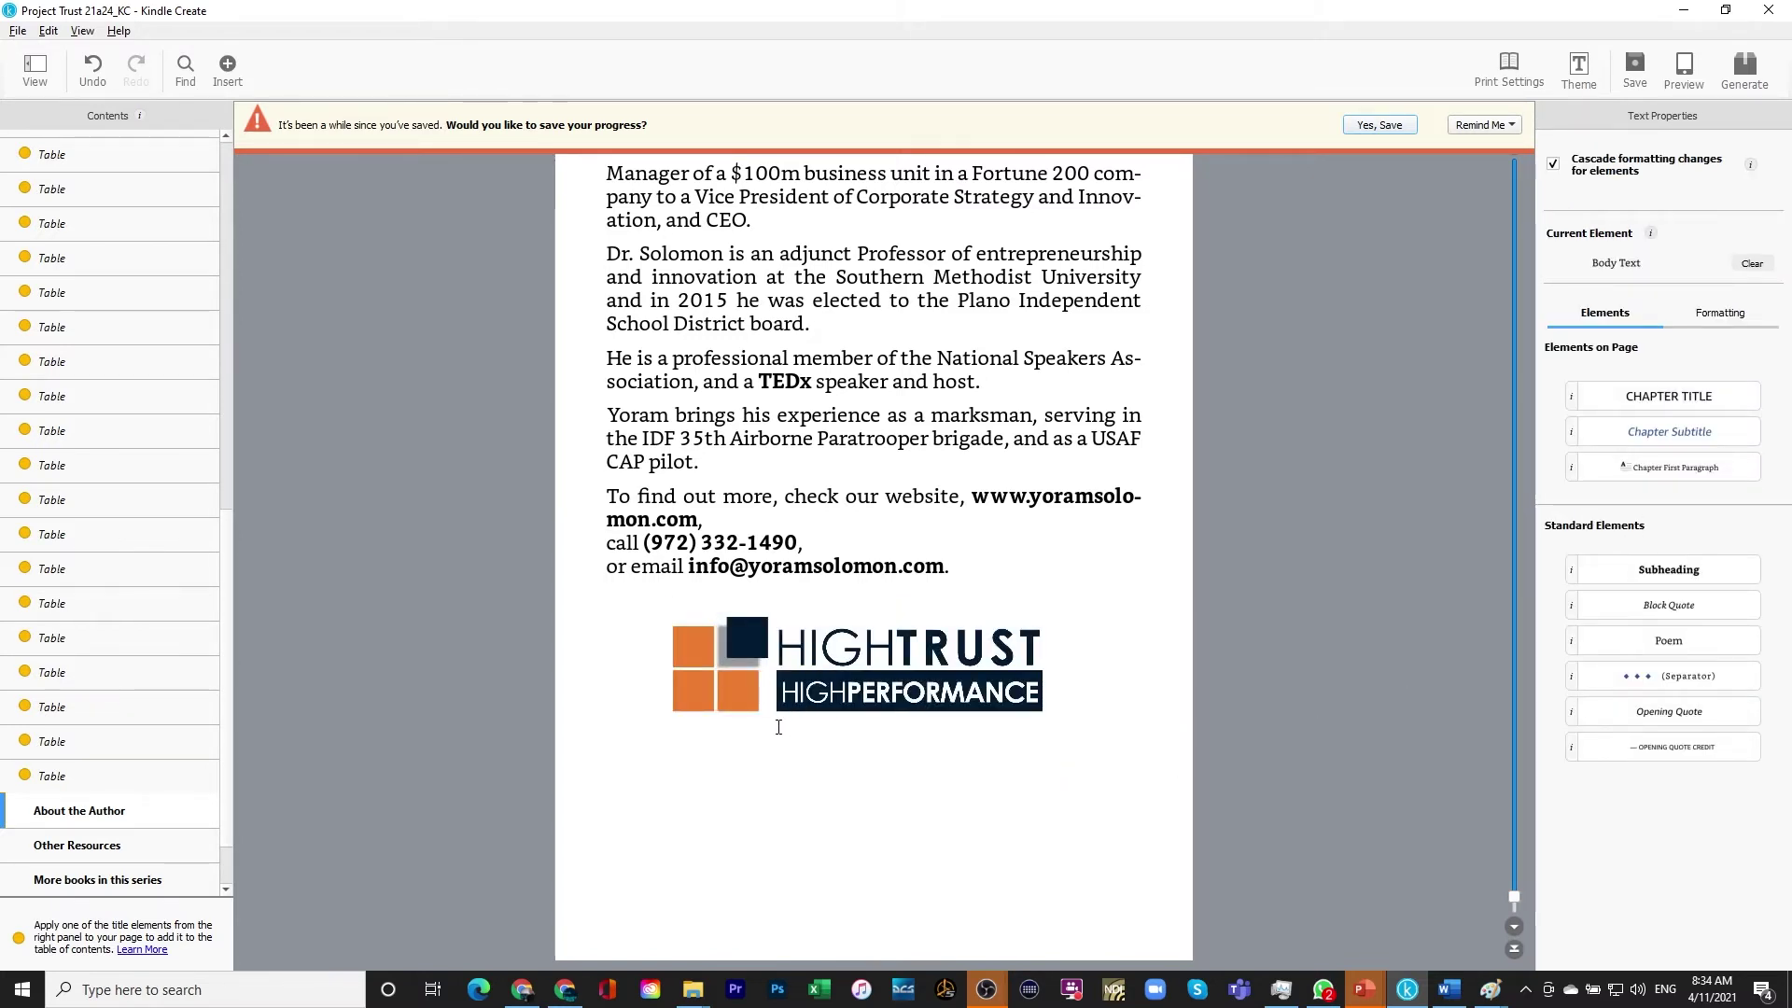
left_click_drag(687, 565, 937, 562)
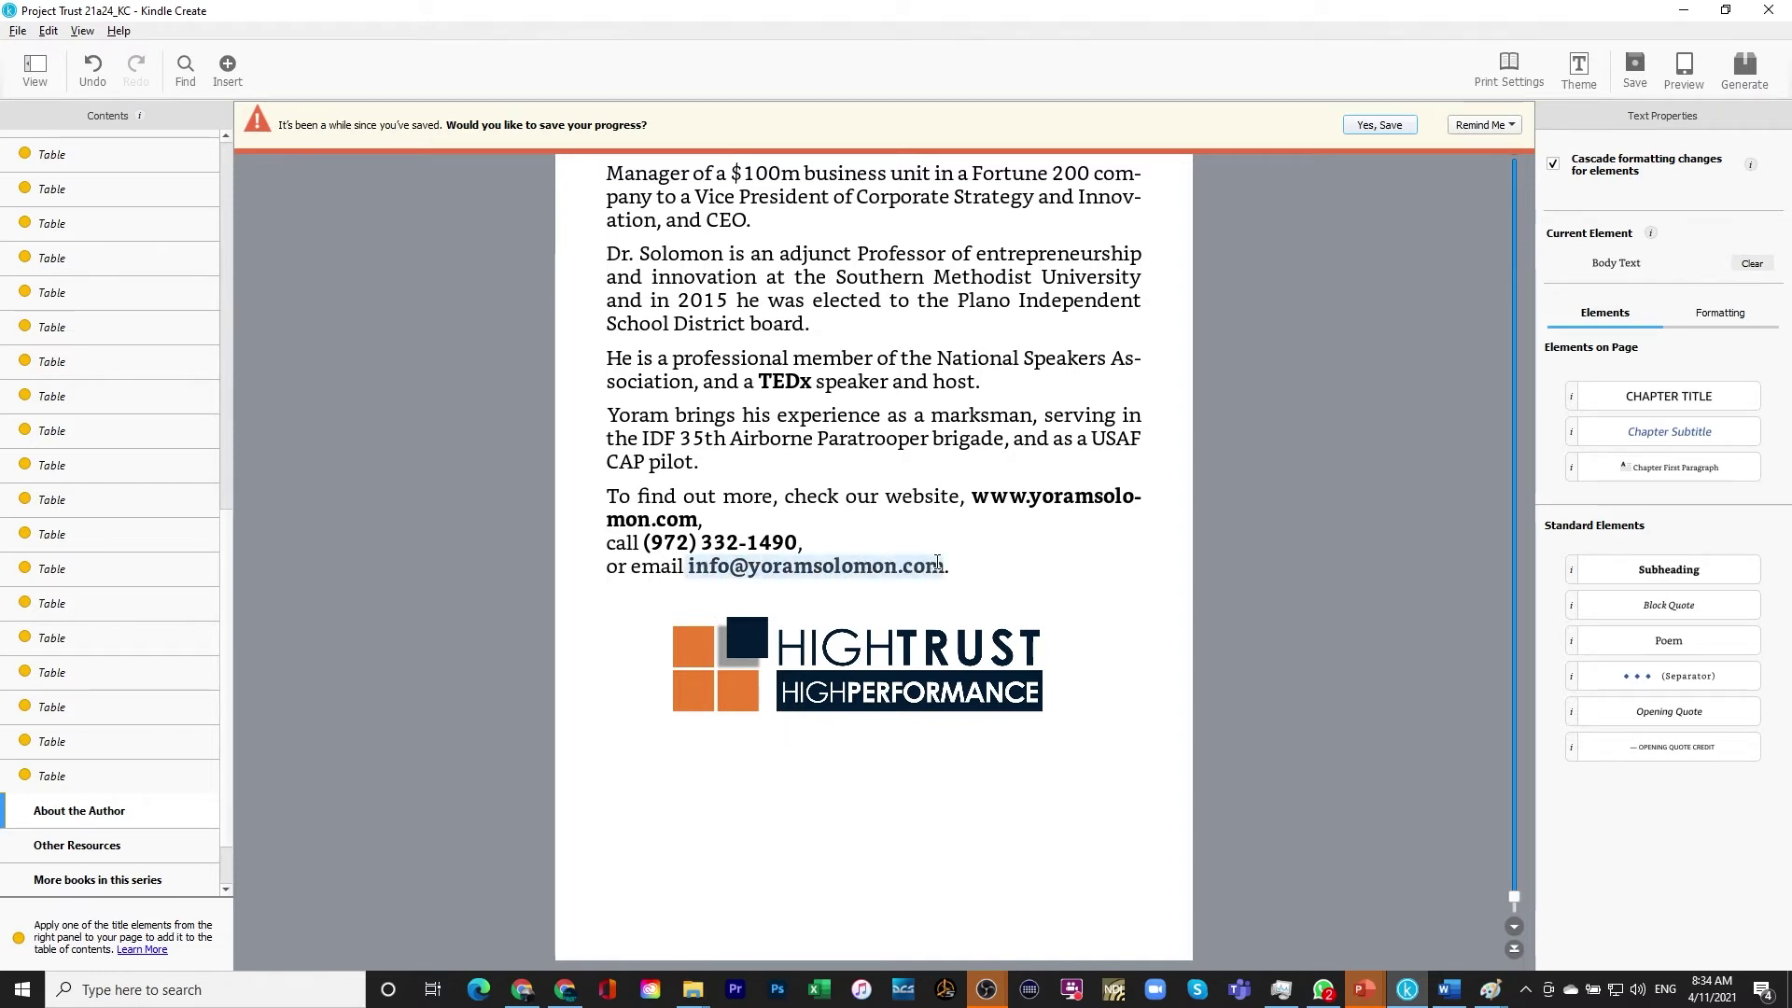
left_click(972, 500)
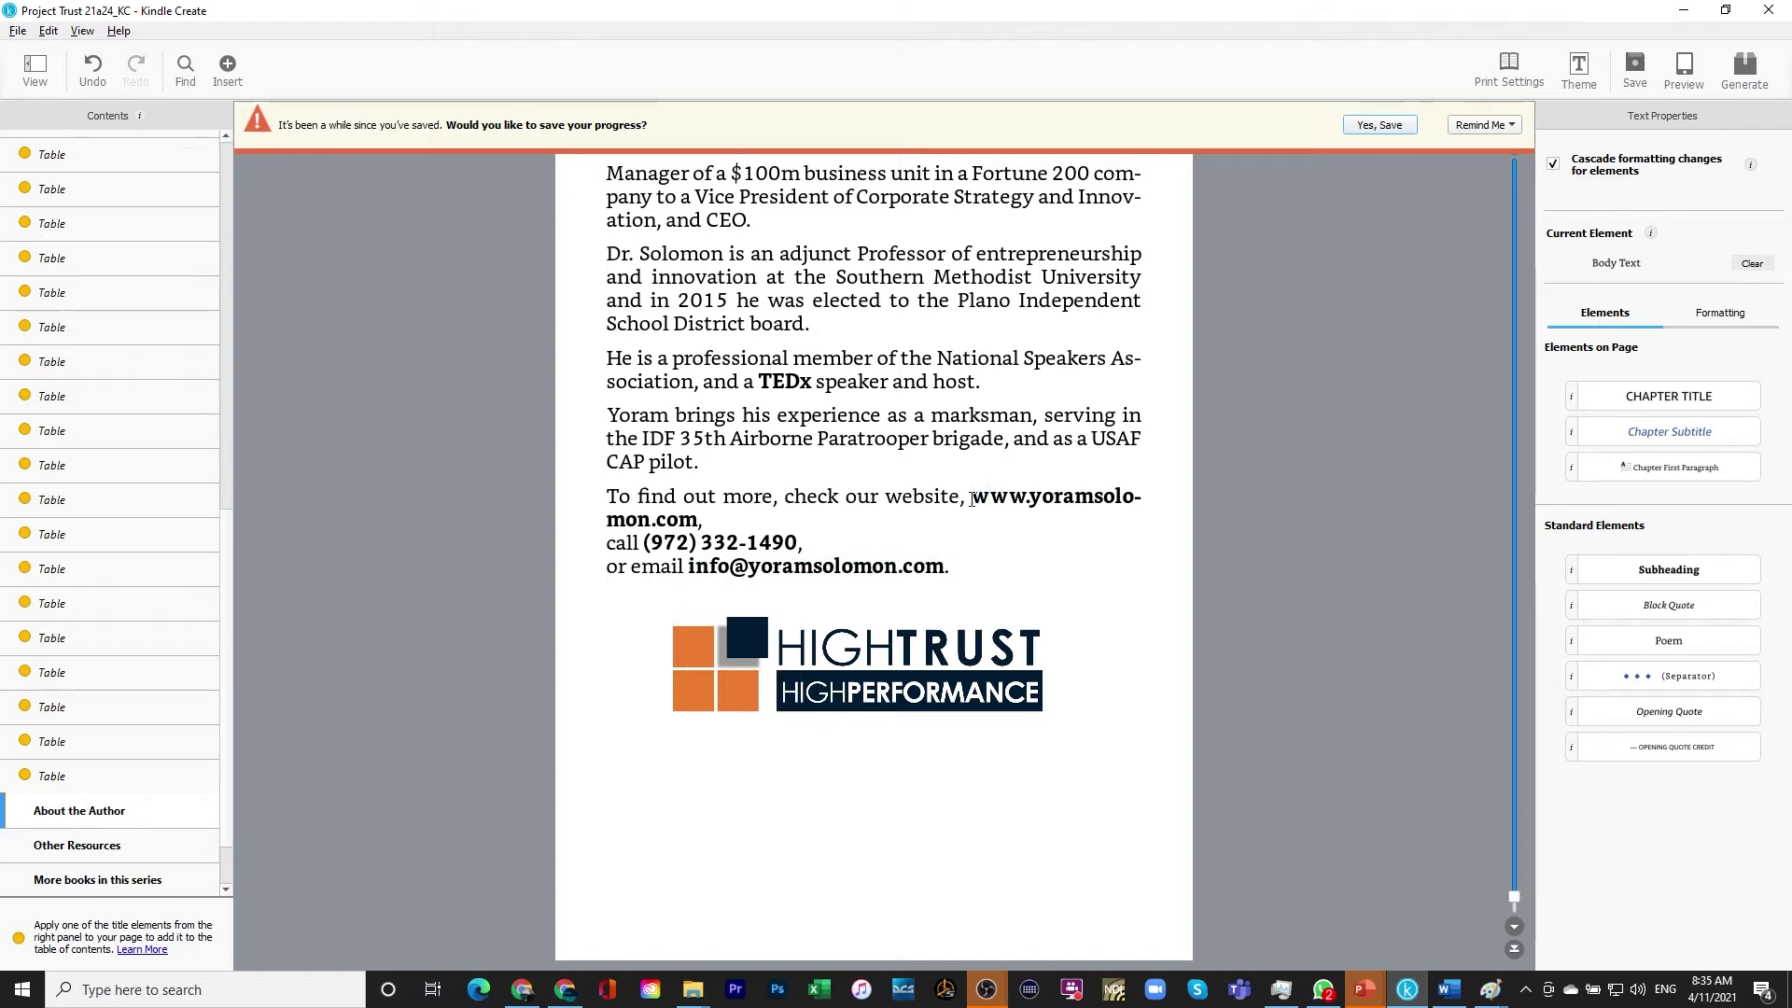
left_click_drag(973, 501, 885, 518)
left_click_drag(709, 519, 691, 518)
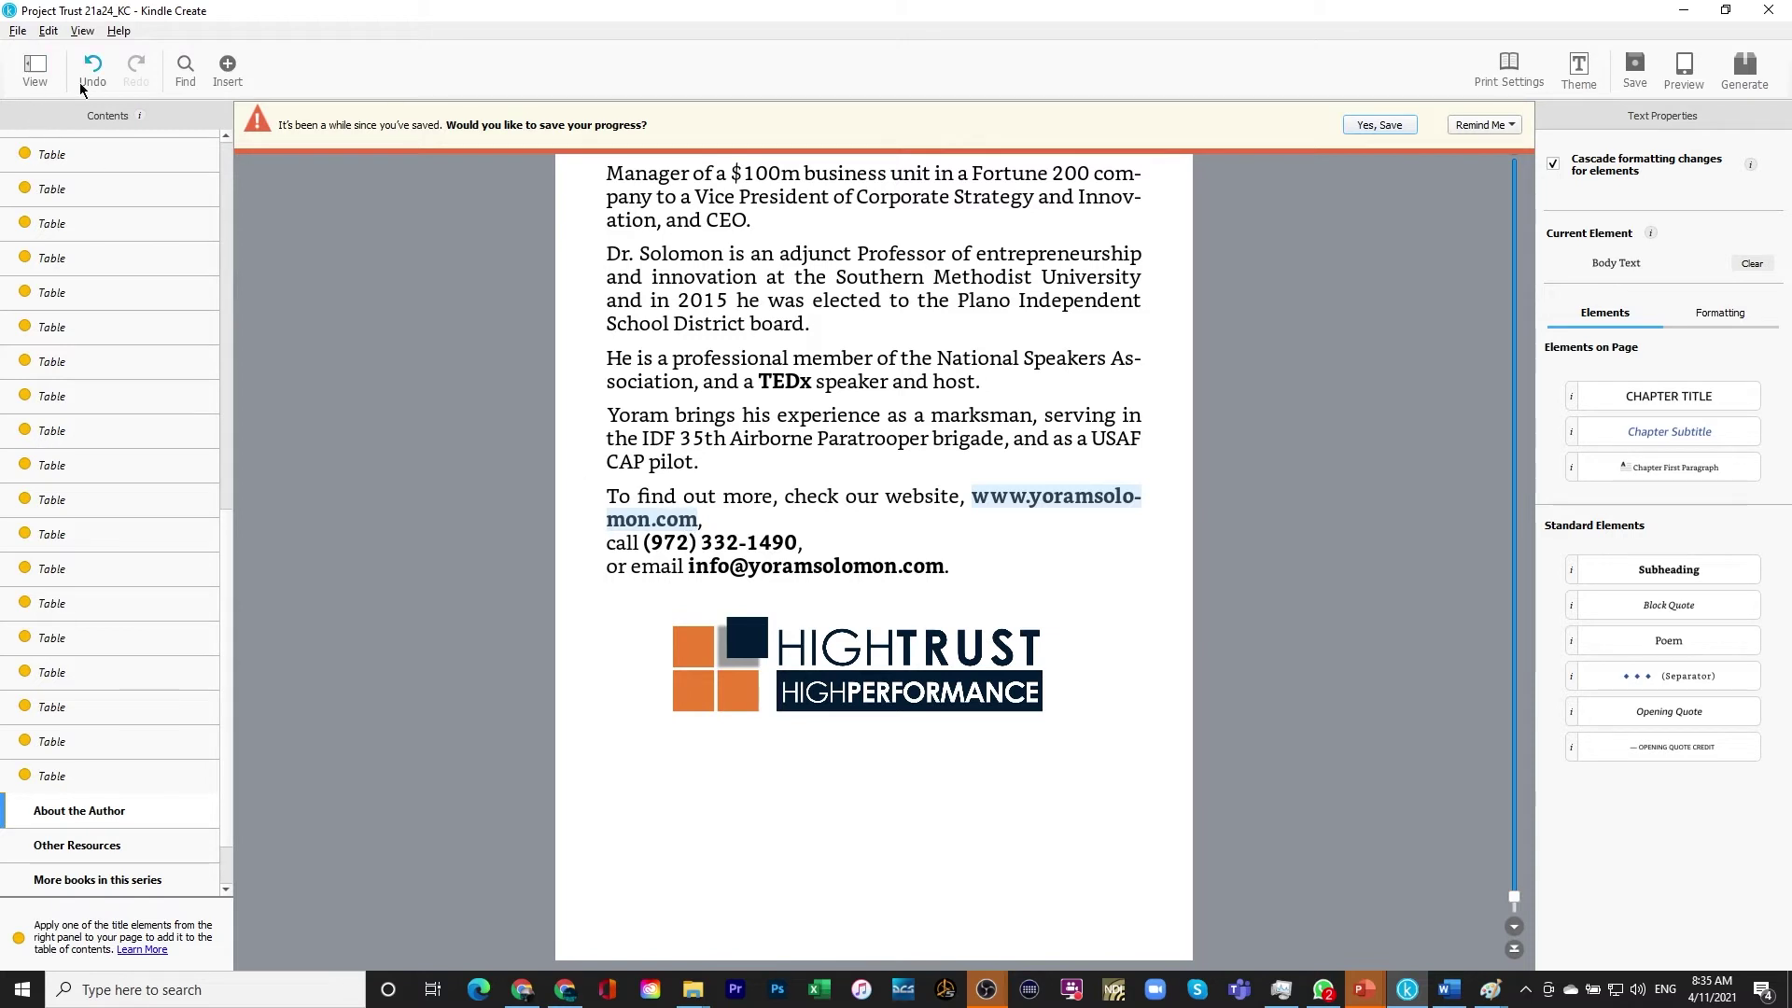
left_click(226, 67)
left_click(248, 161)
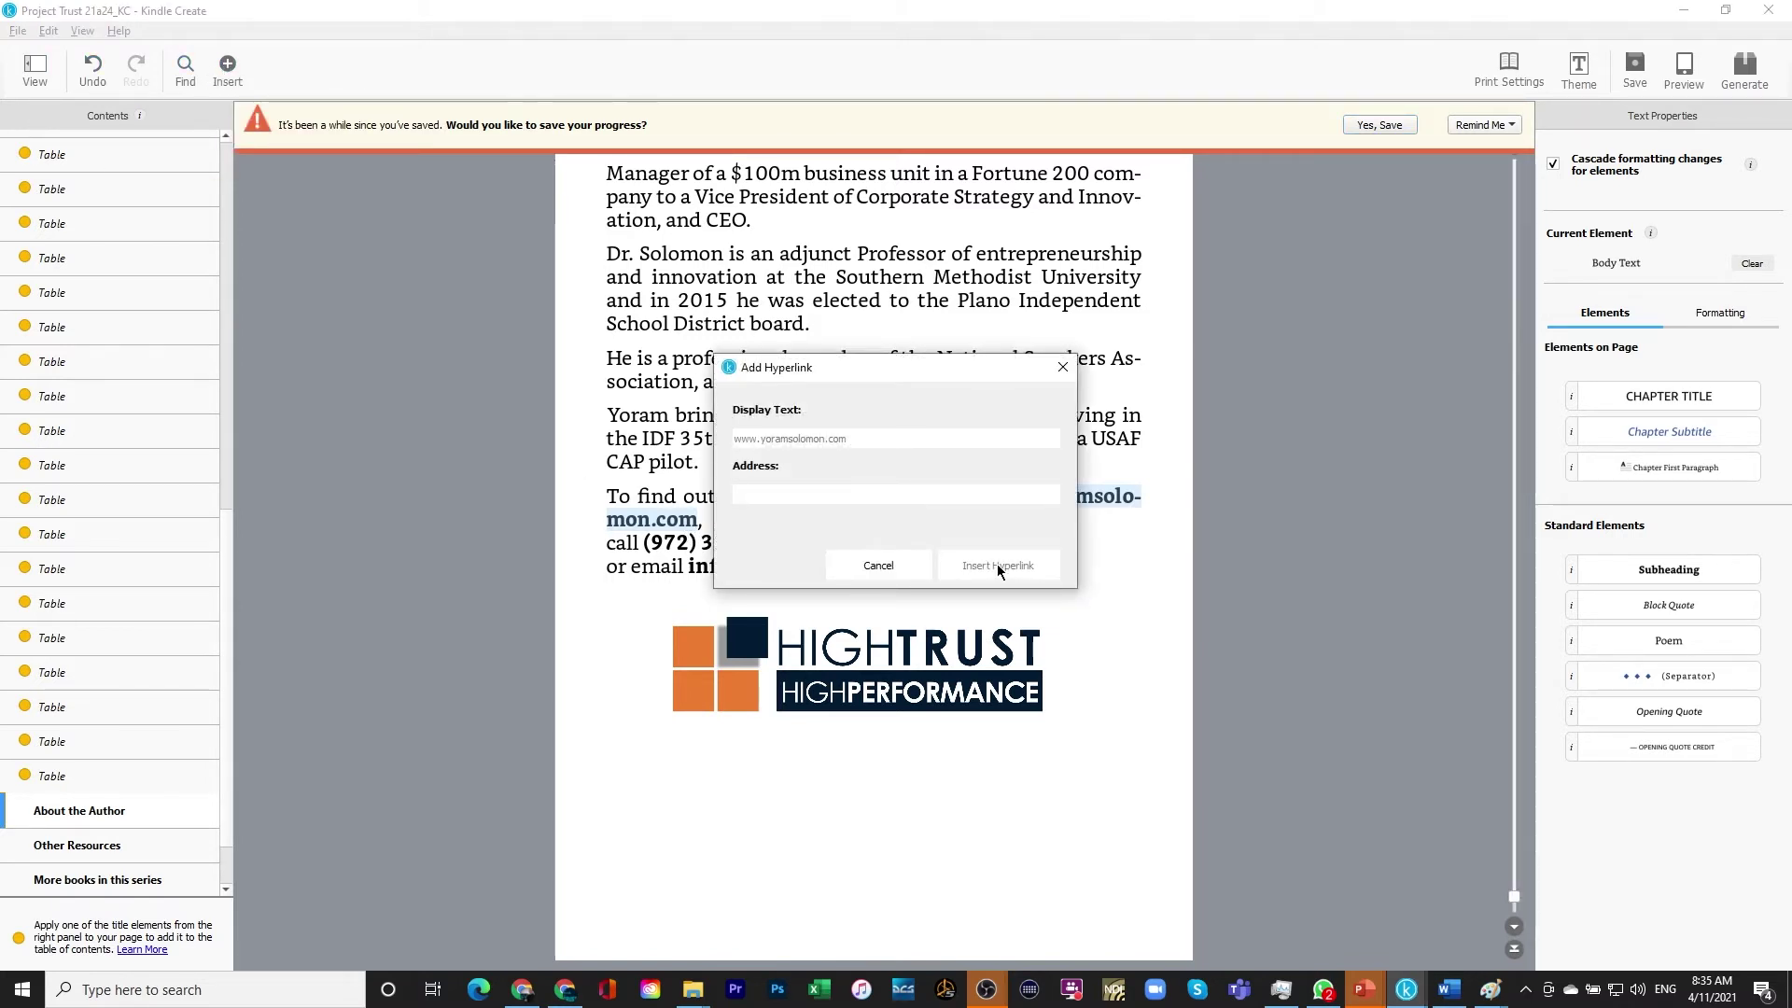
type("https:")
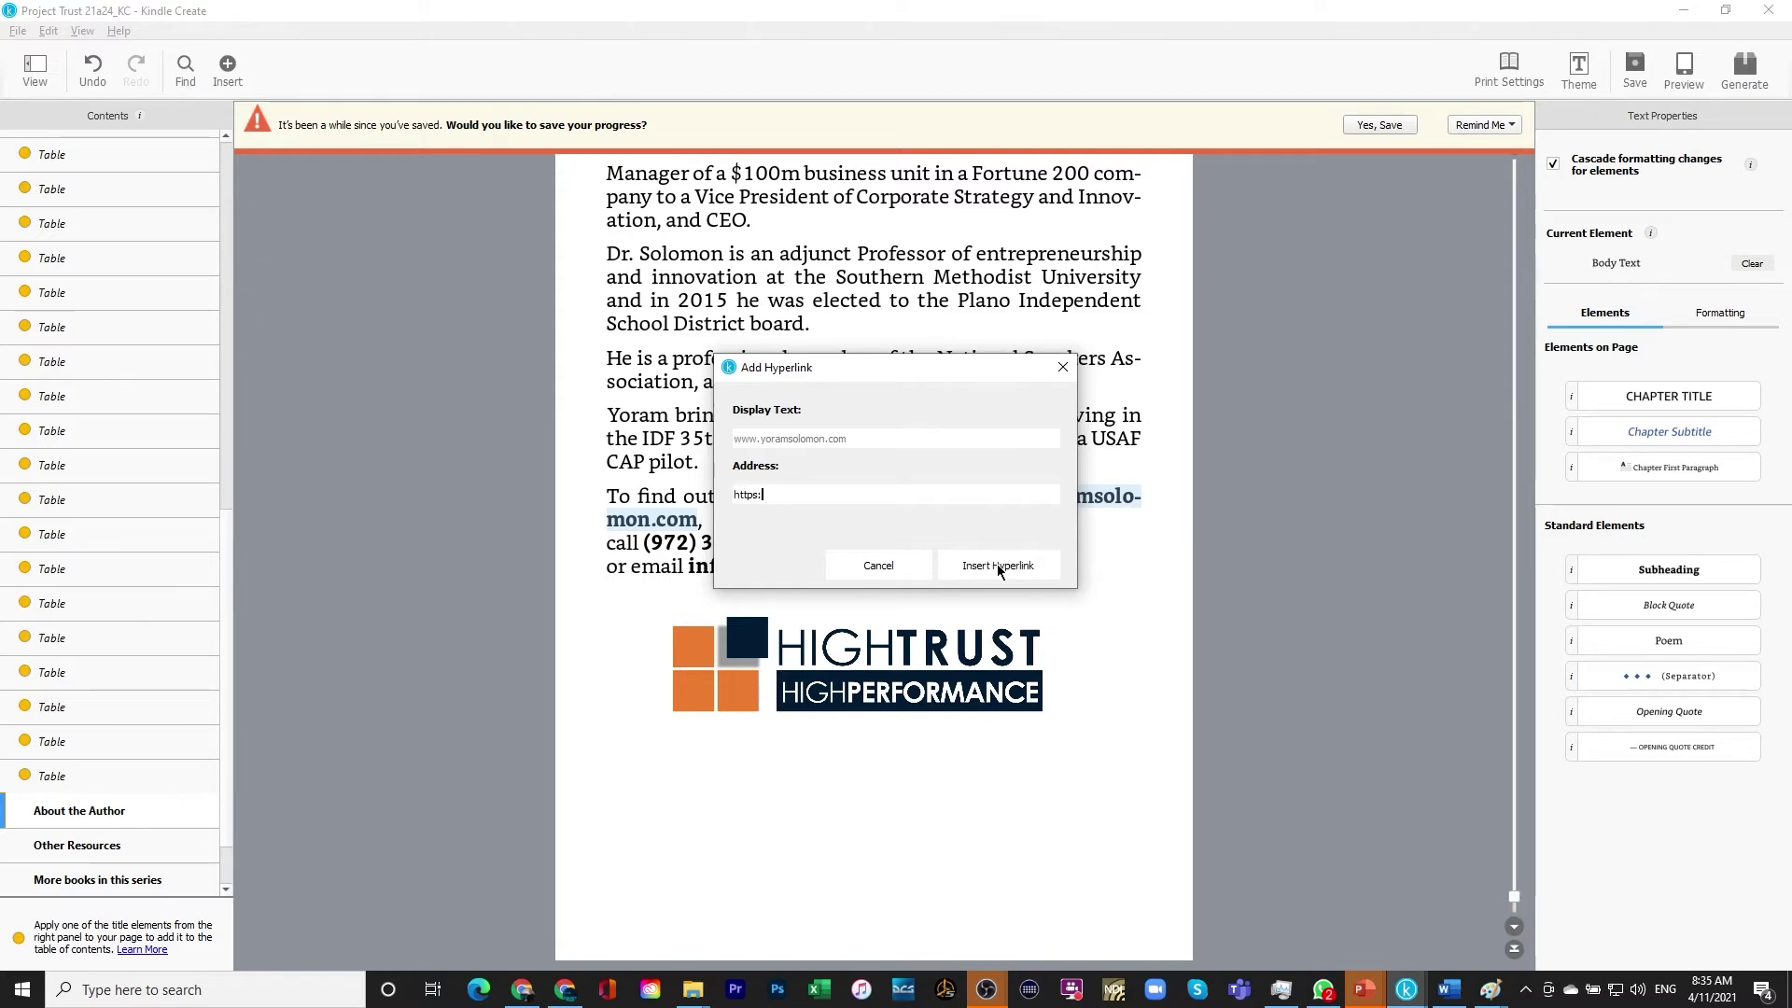
type("www/yoram")
type("olomo")
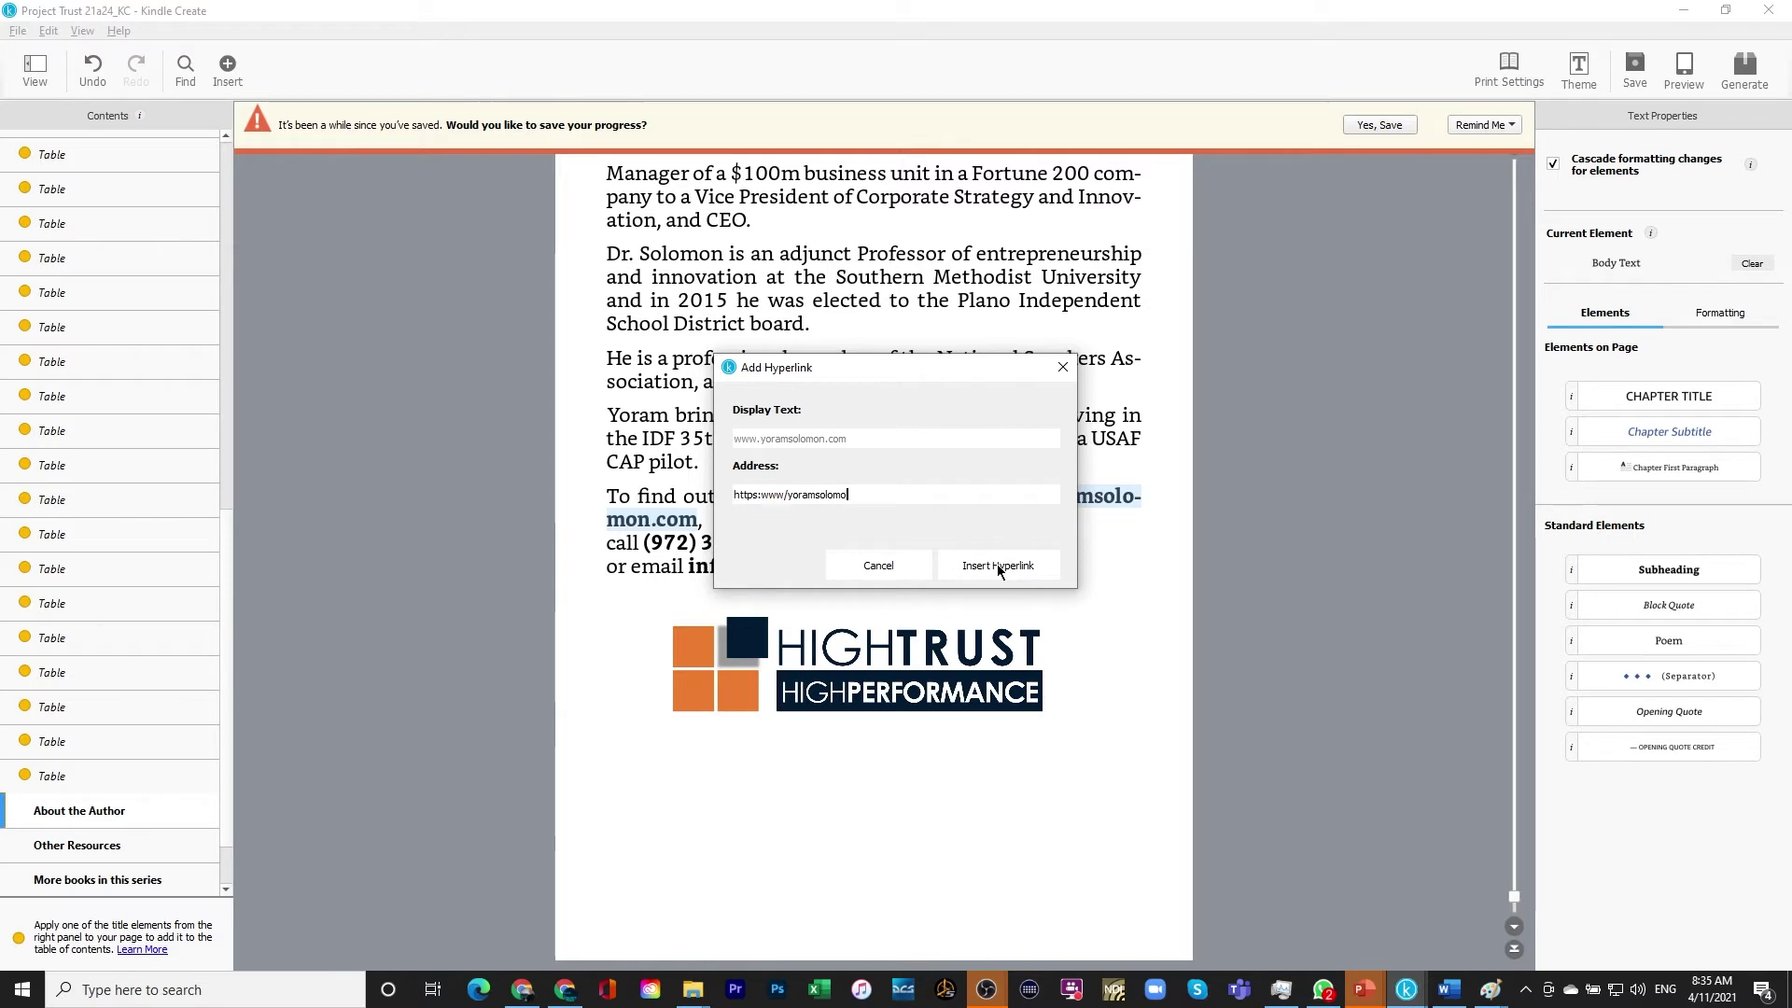
key("BackSpace")
key("BackSpace")
key("BackSpace")
key("BackSpace")
key("BackSpace")
key("BackSpace")
key("BackSpace")
key("BackSpace")
key("BackSpace")
key("BackSpace")
key("BackSpace")
type("yoramsolomon.com")
key("Right")
key("Right")
key("Right")
key("Right")
key("Right")
key("Right")
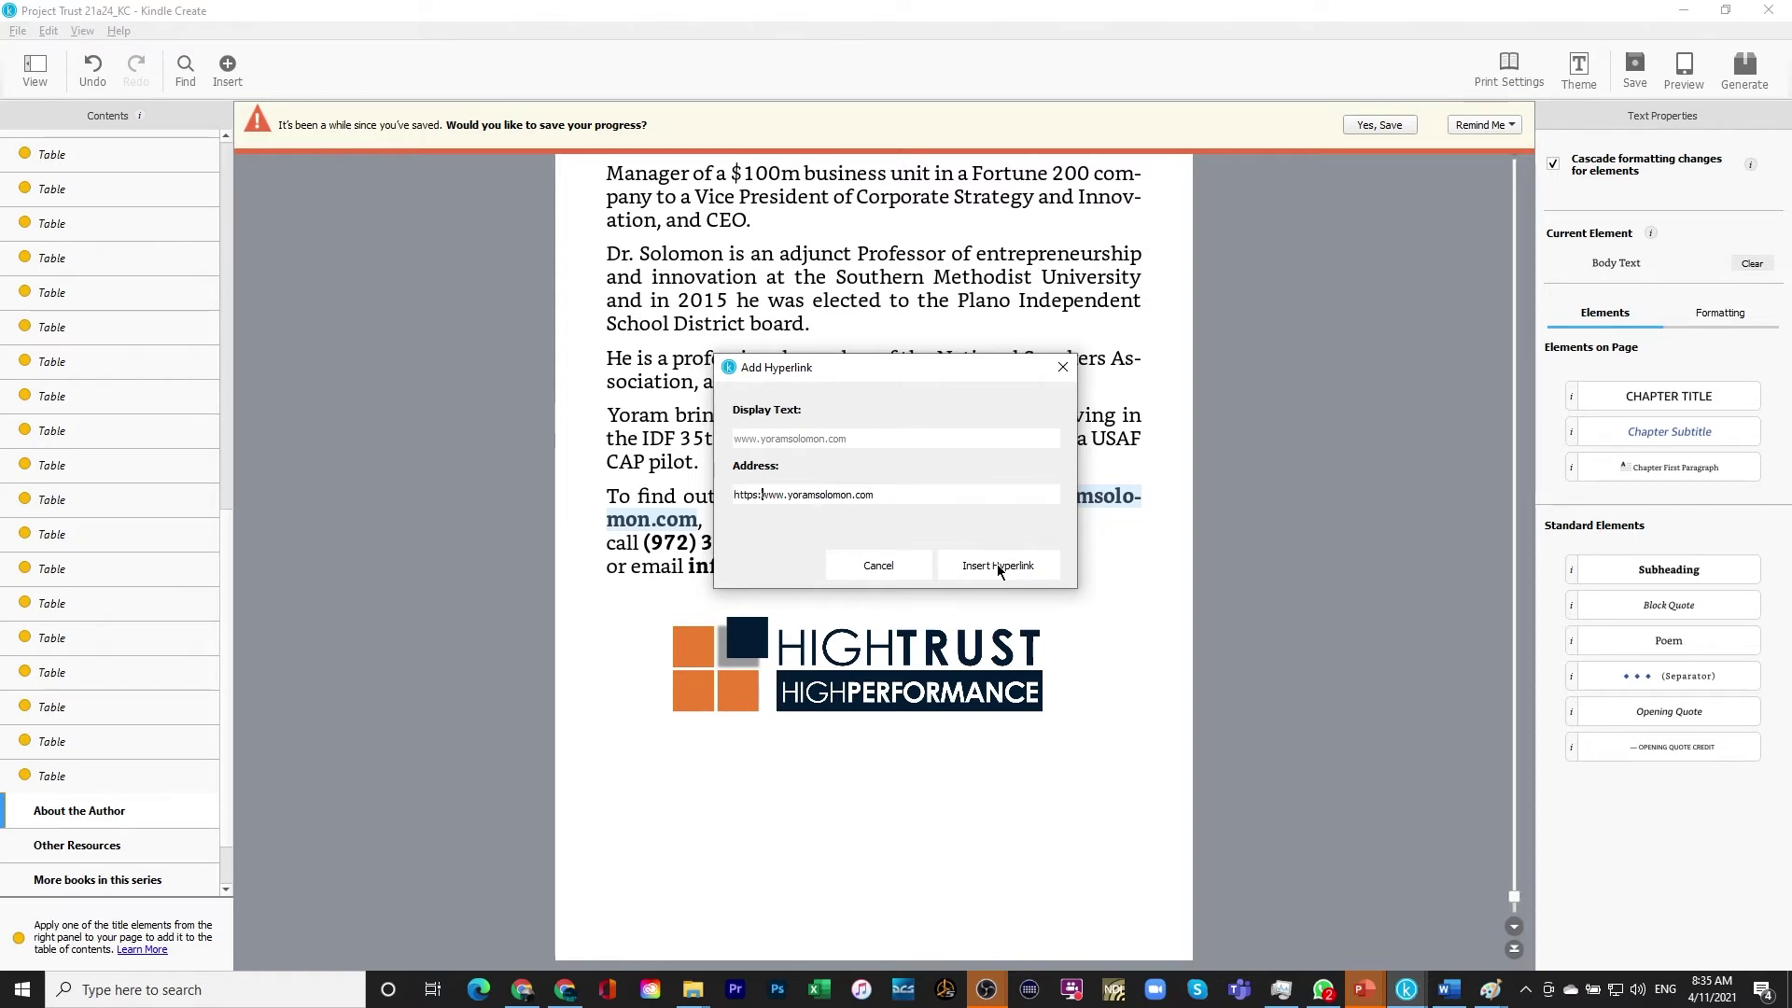
type("//")
key("End")
left_click(998, 567)
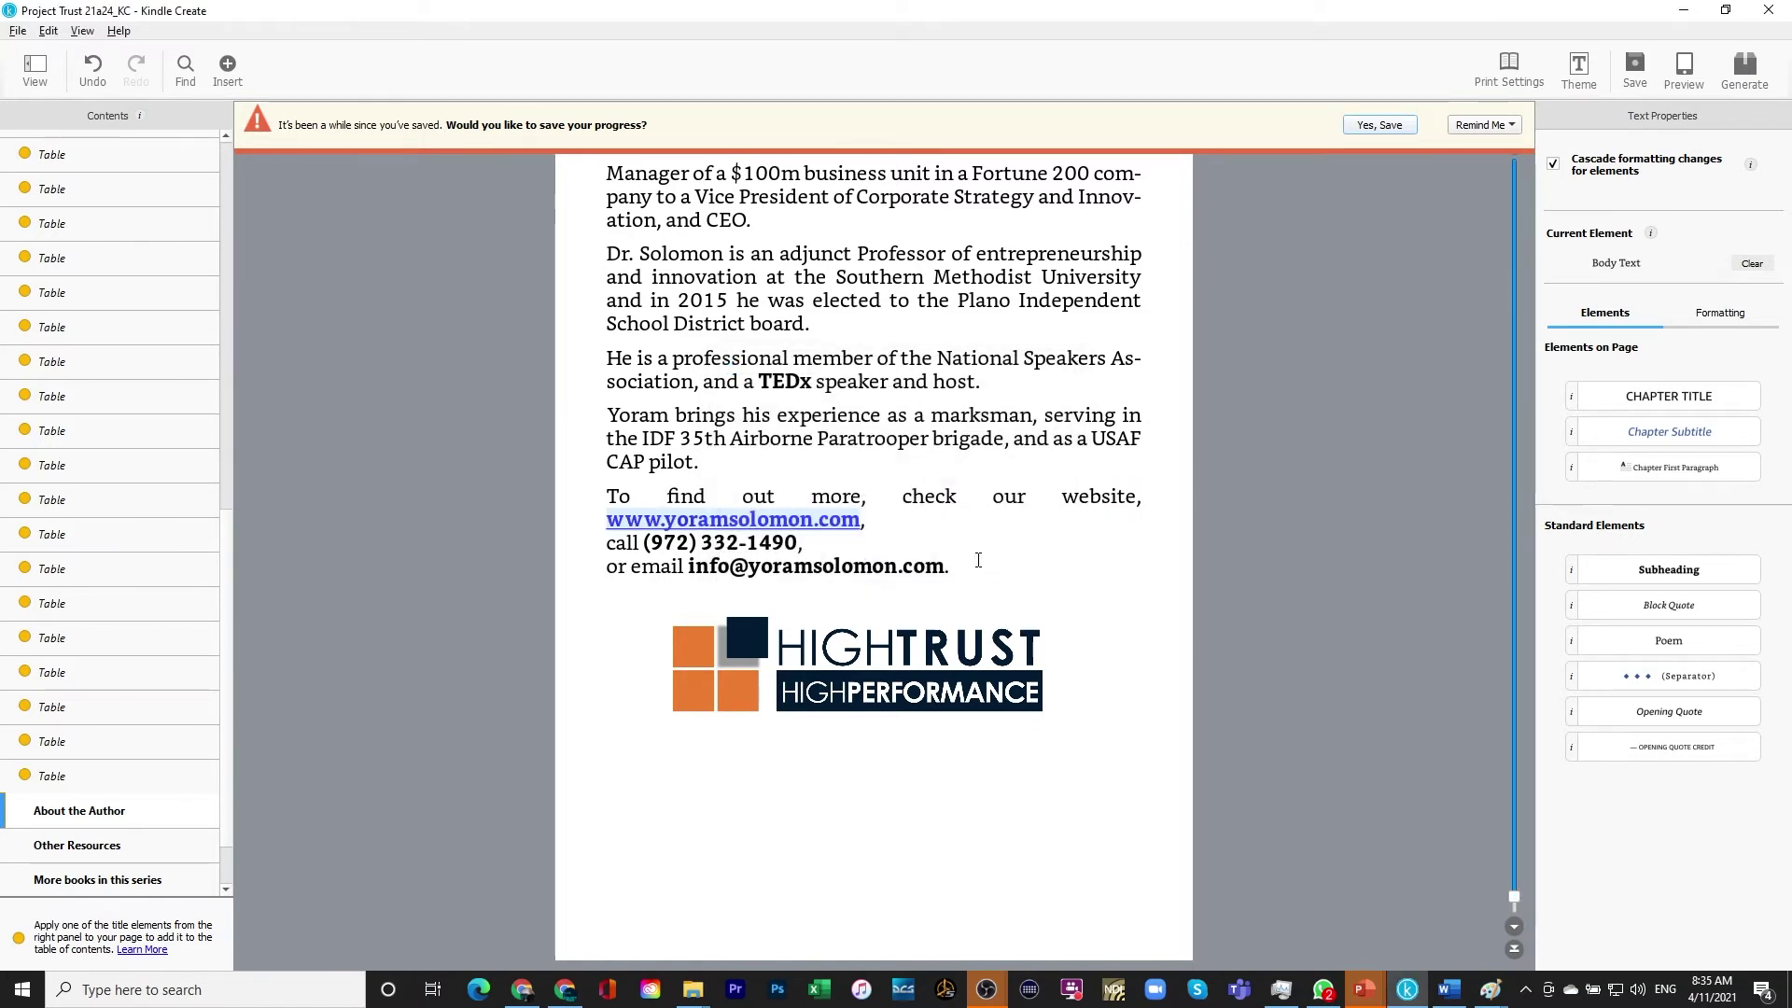
left_click(877, 572)
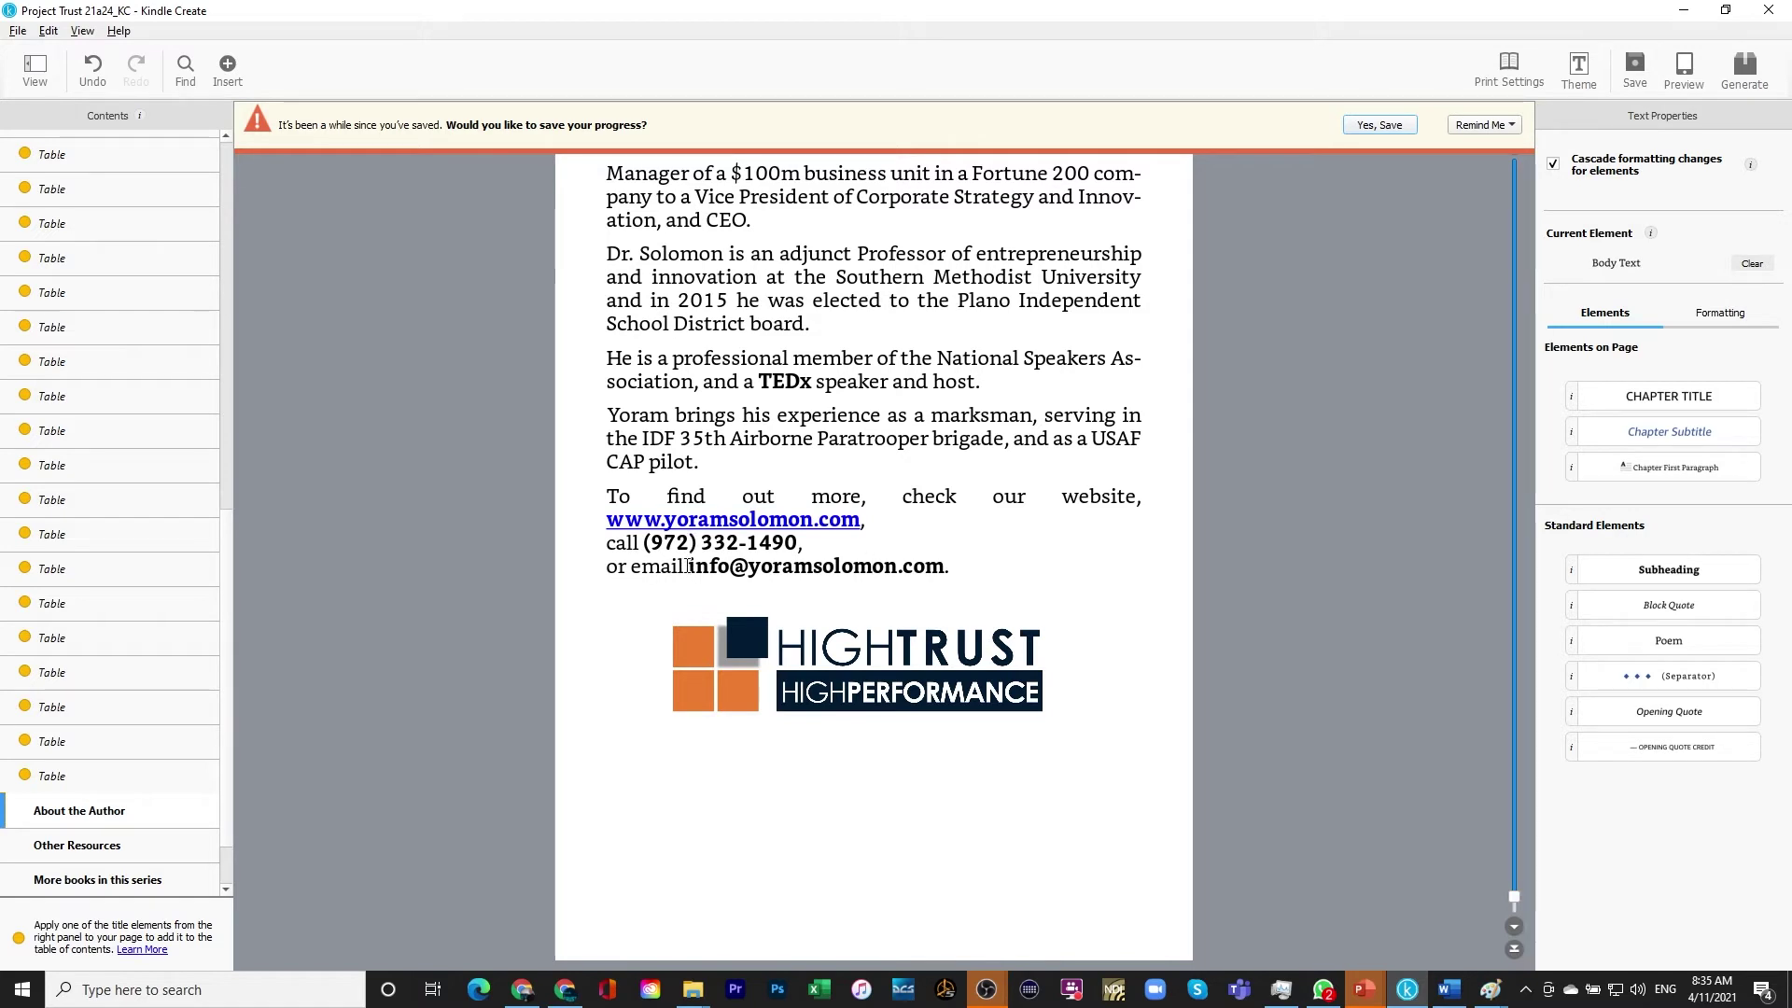
Delete the inline author portrait from the About the Author chapter and save the project
key("ctrl+Home")
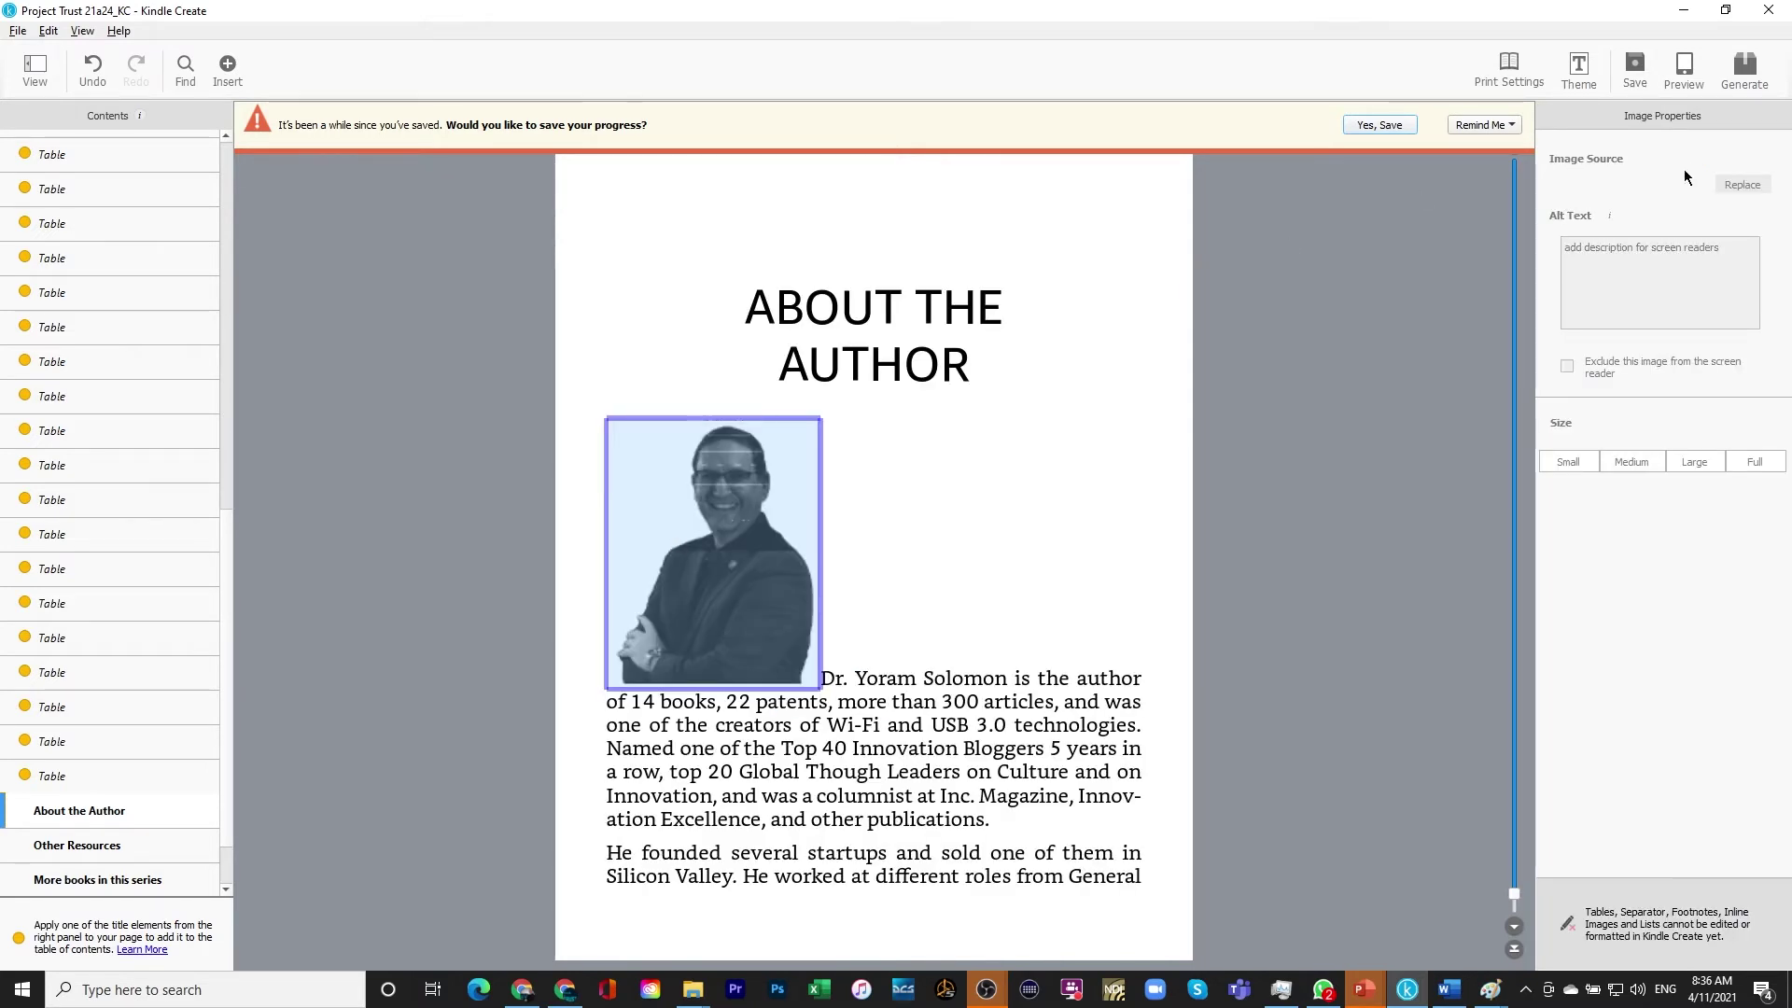
left_click(773, 526)
left_click(729, 525)
key("Delete")
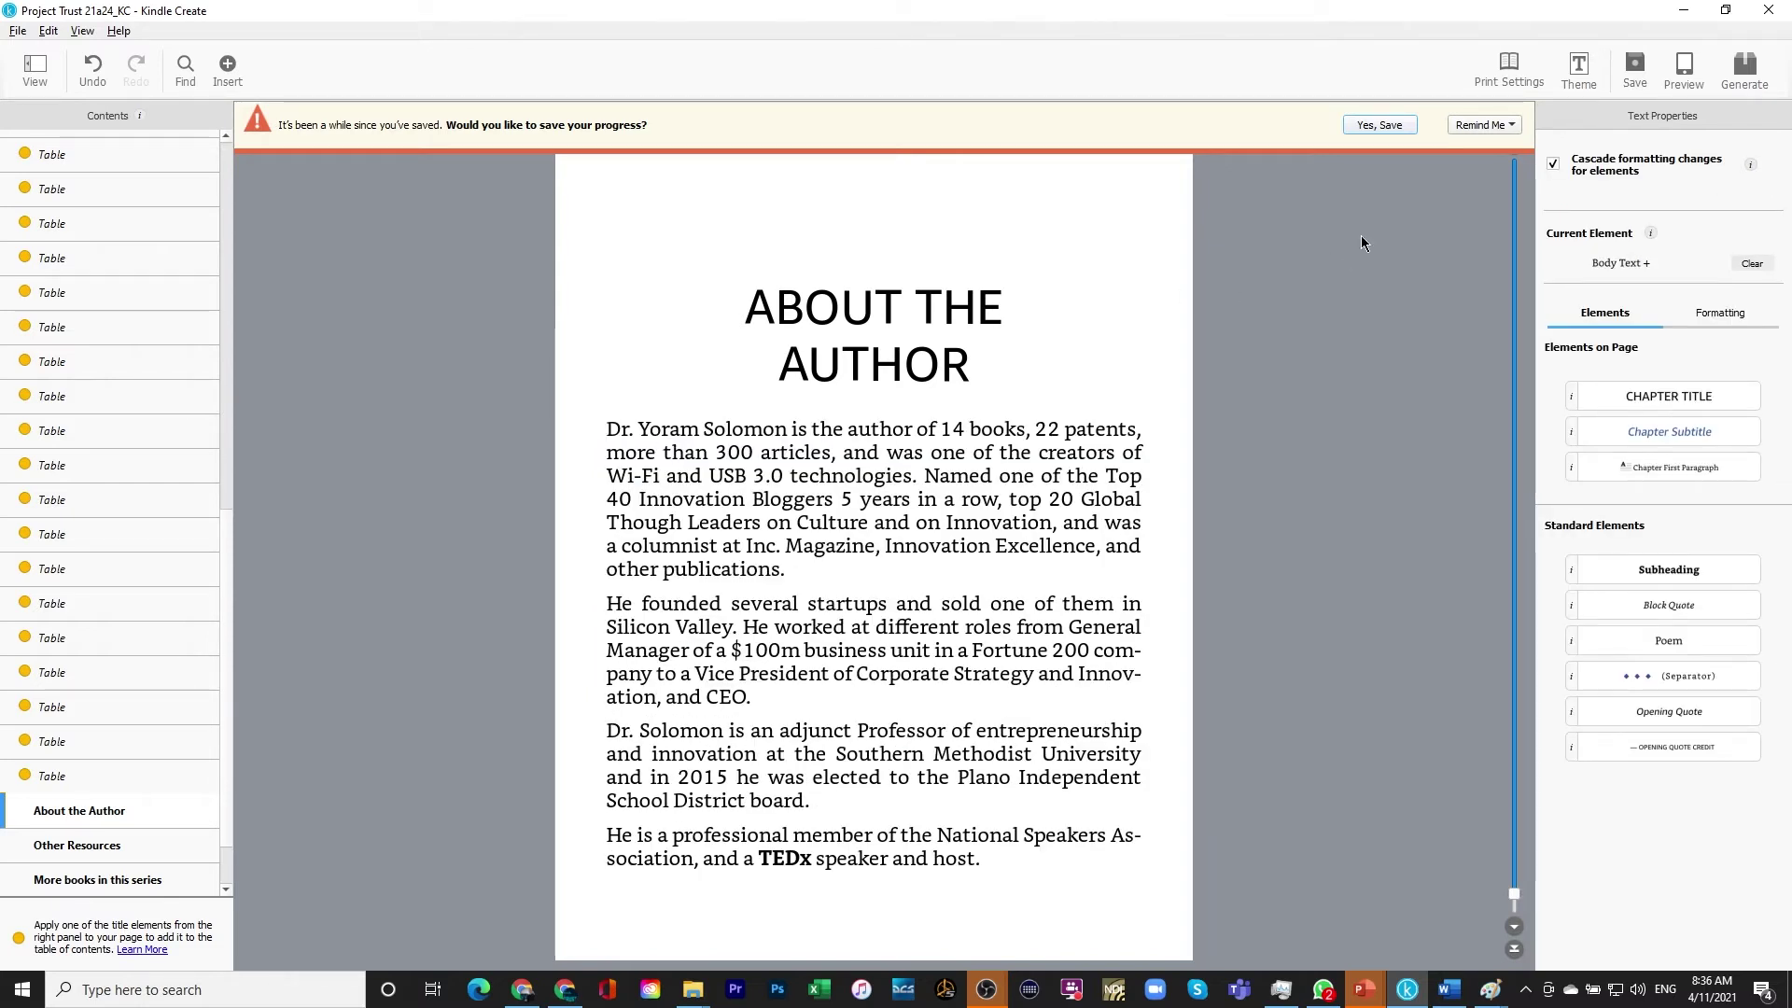
left_click(1374, 123)
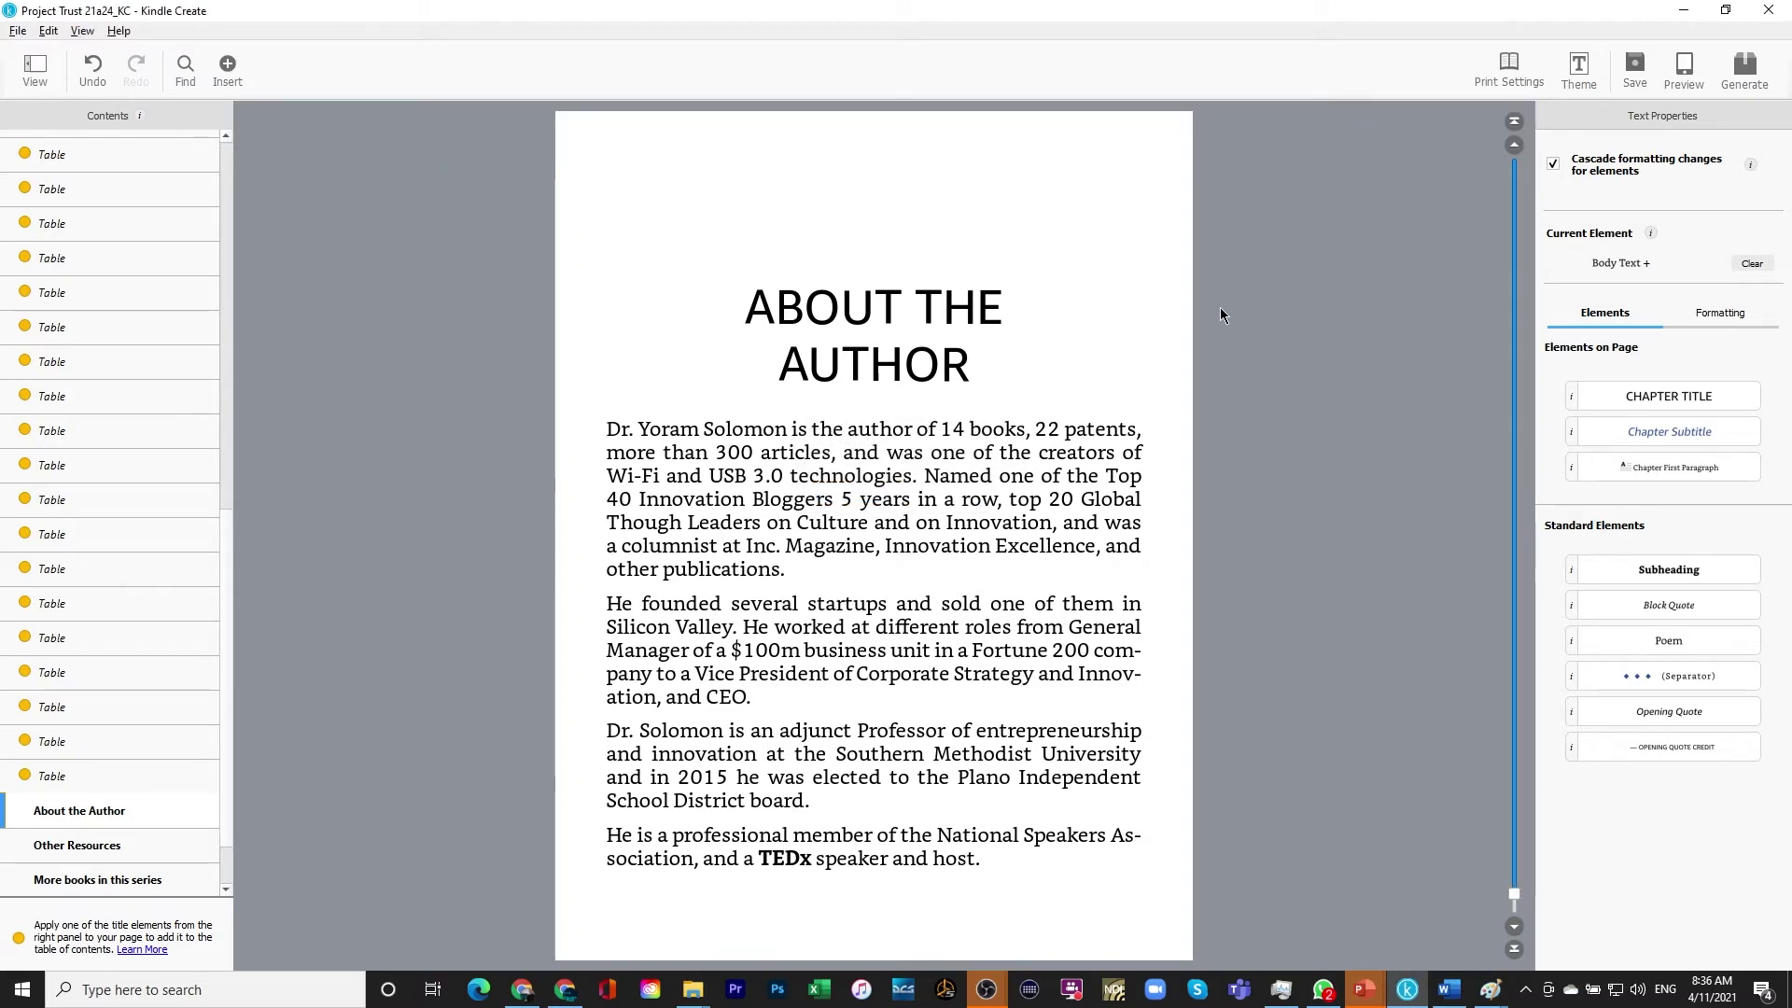
Insert the author's square portrait JPG below the About the Author title, positioned left with wrapped text and sized Medium
left_click(230, 66)
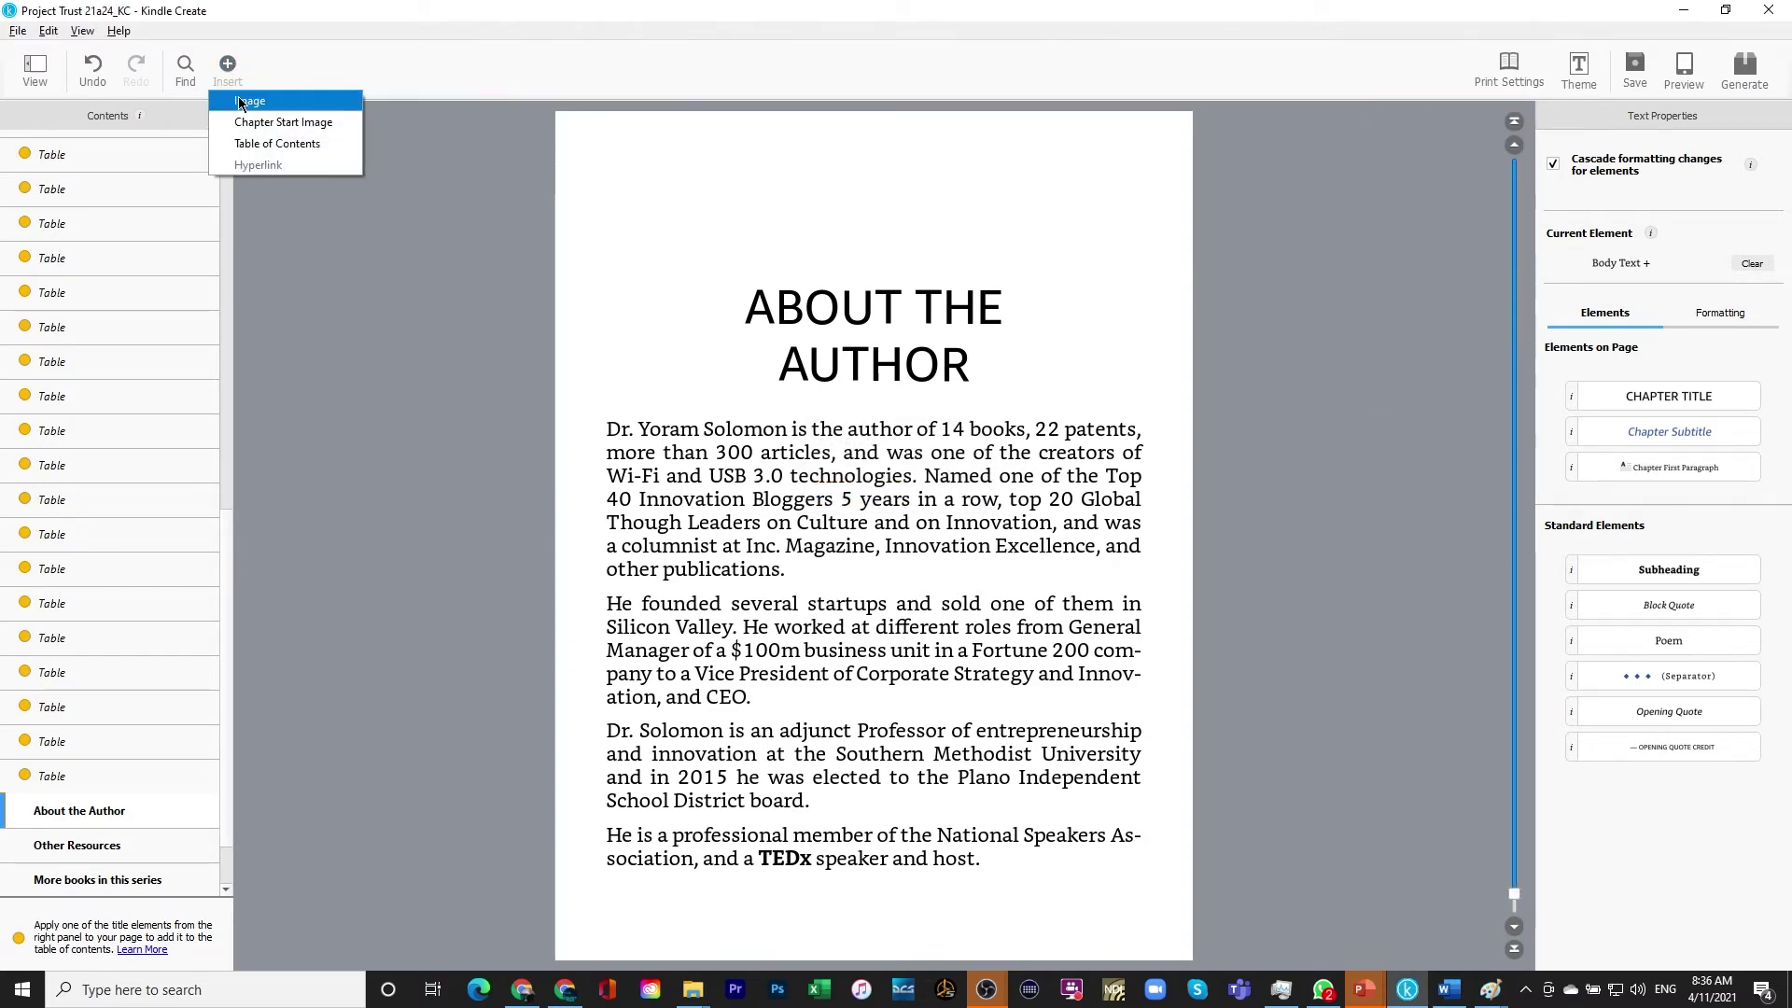
left_click(238, 100)
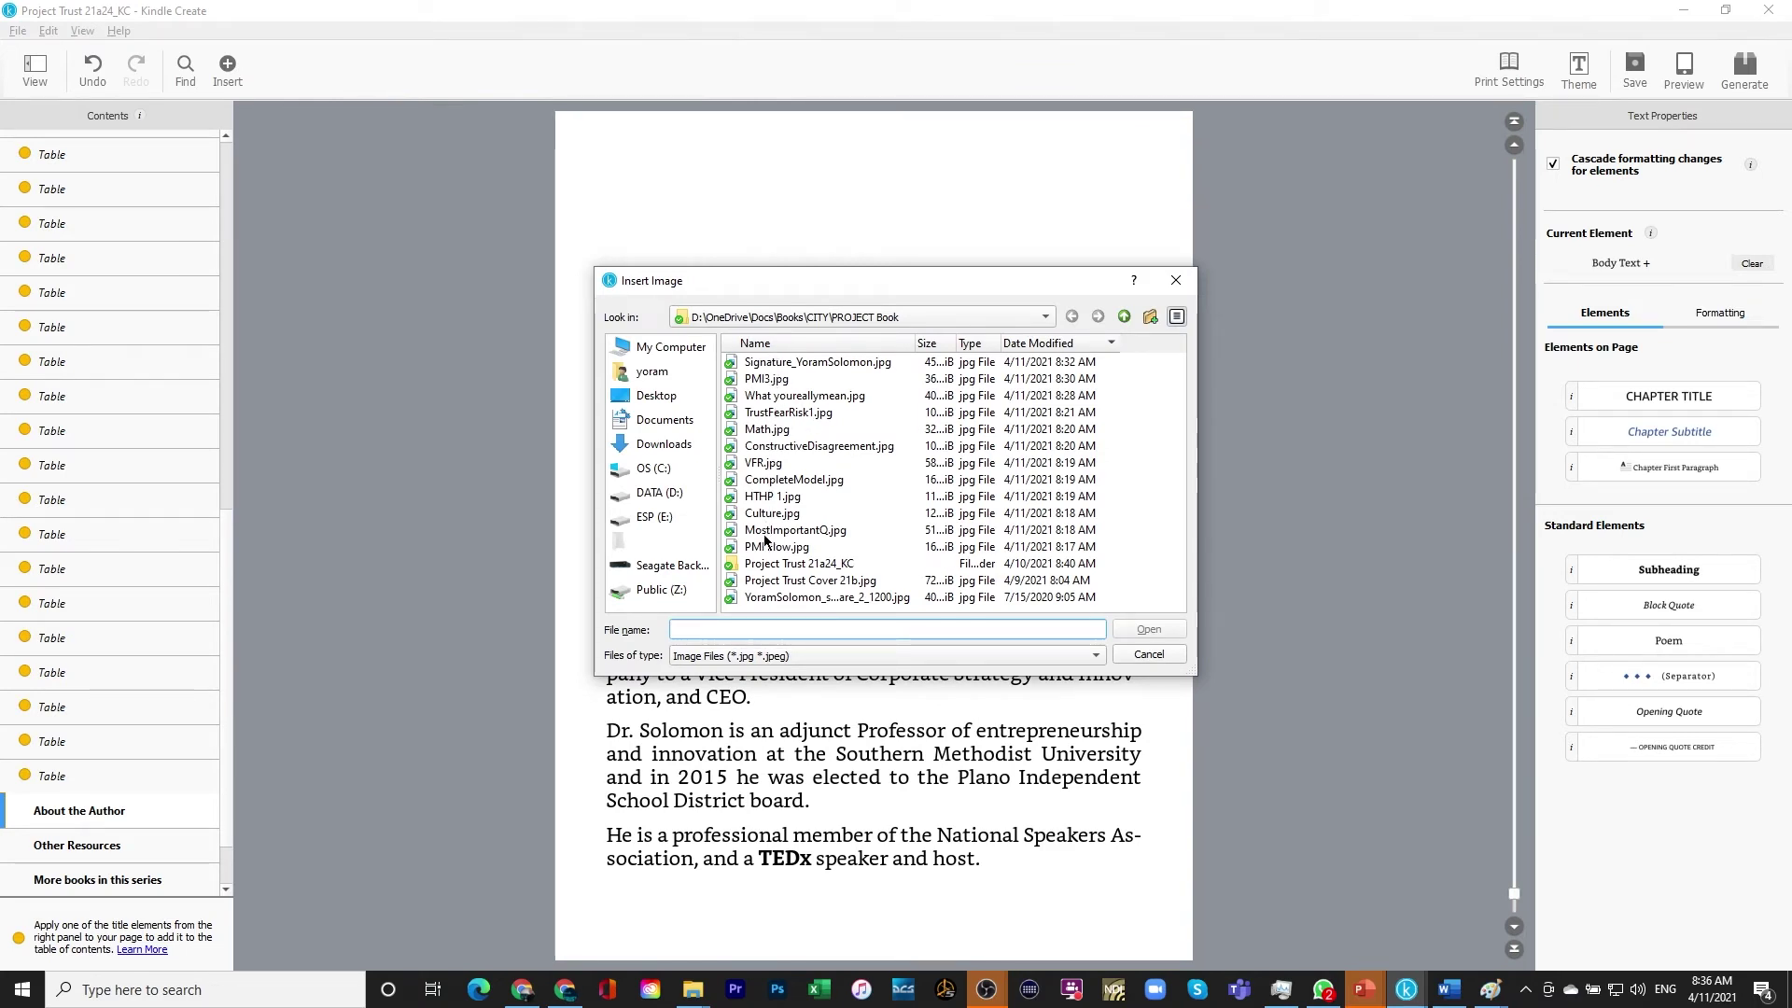
left_click(765, 597)
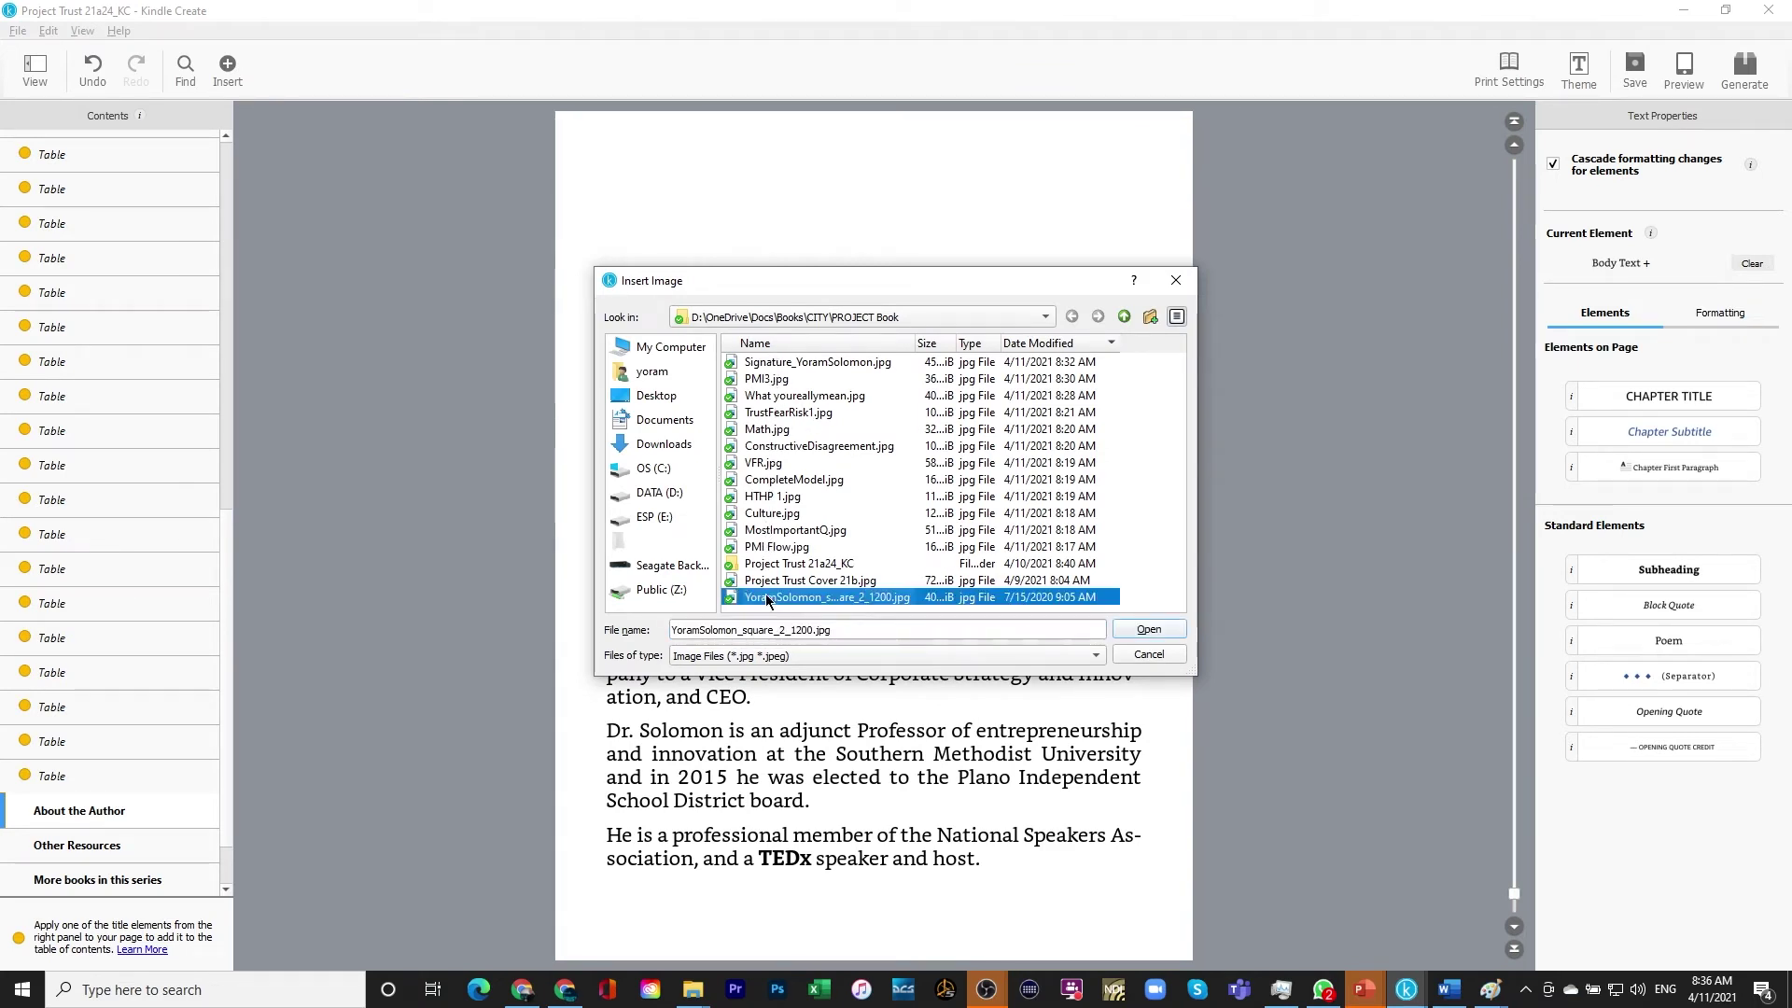
left_click(1142, 631)
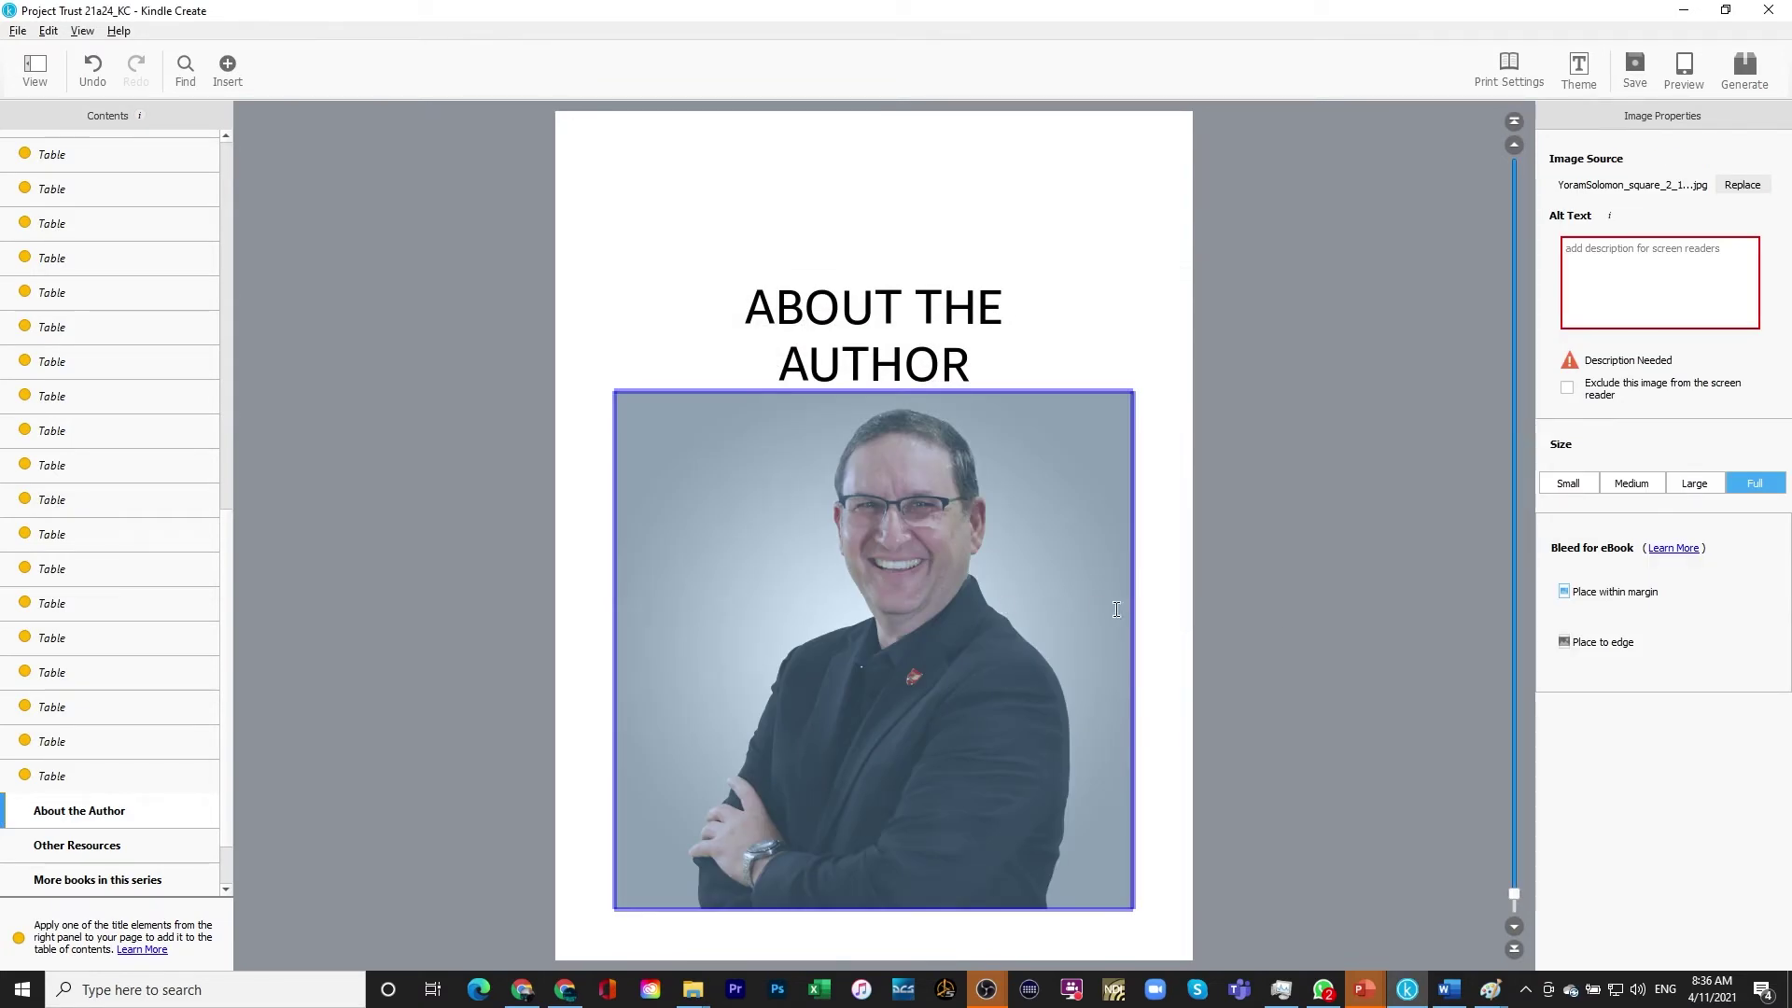
left_click(1567, 484)
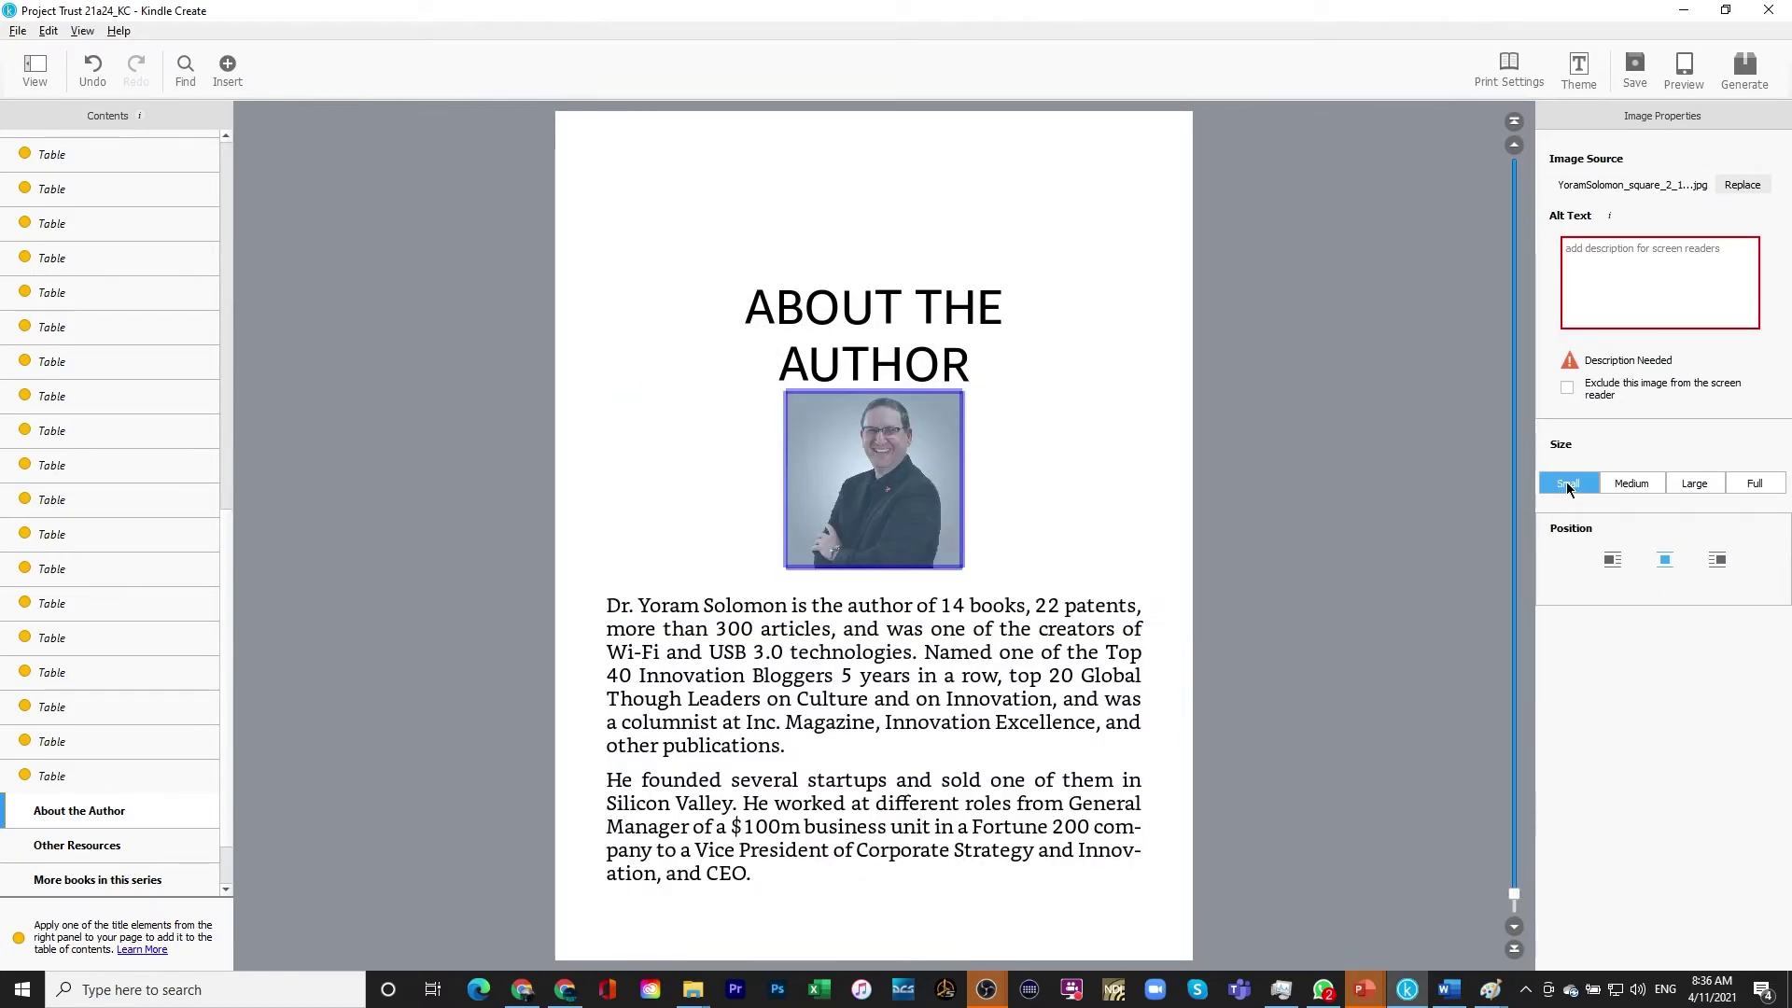
left_click(1613, 560)
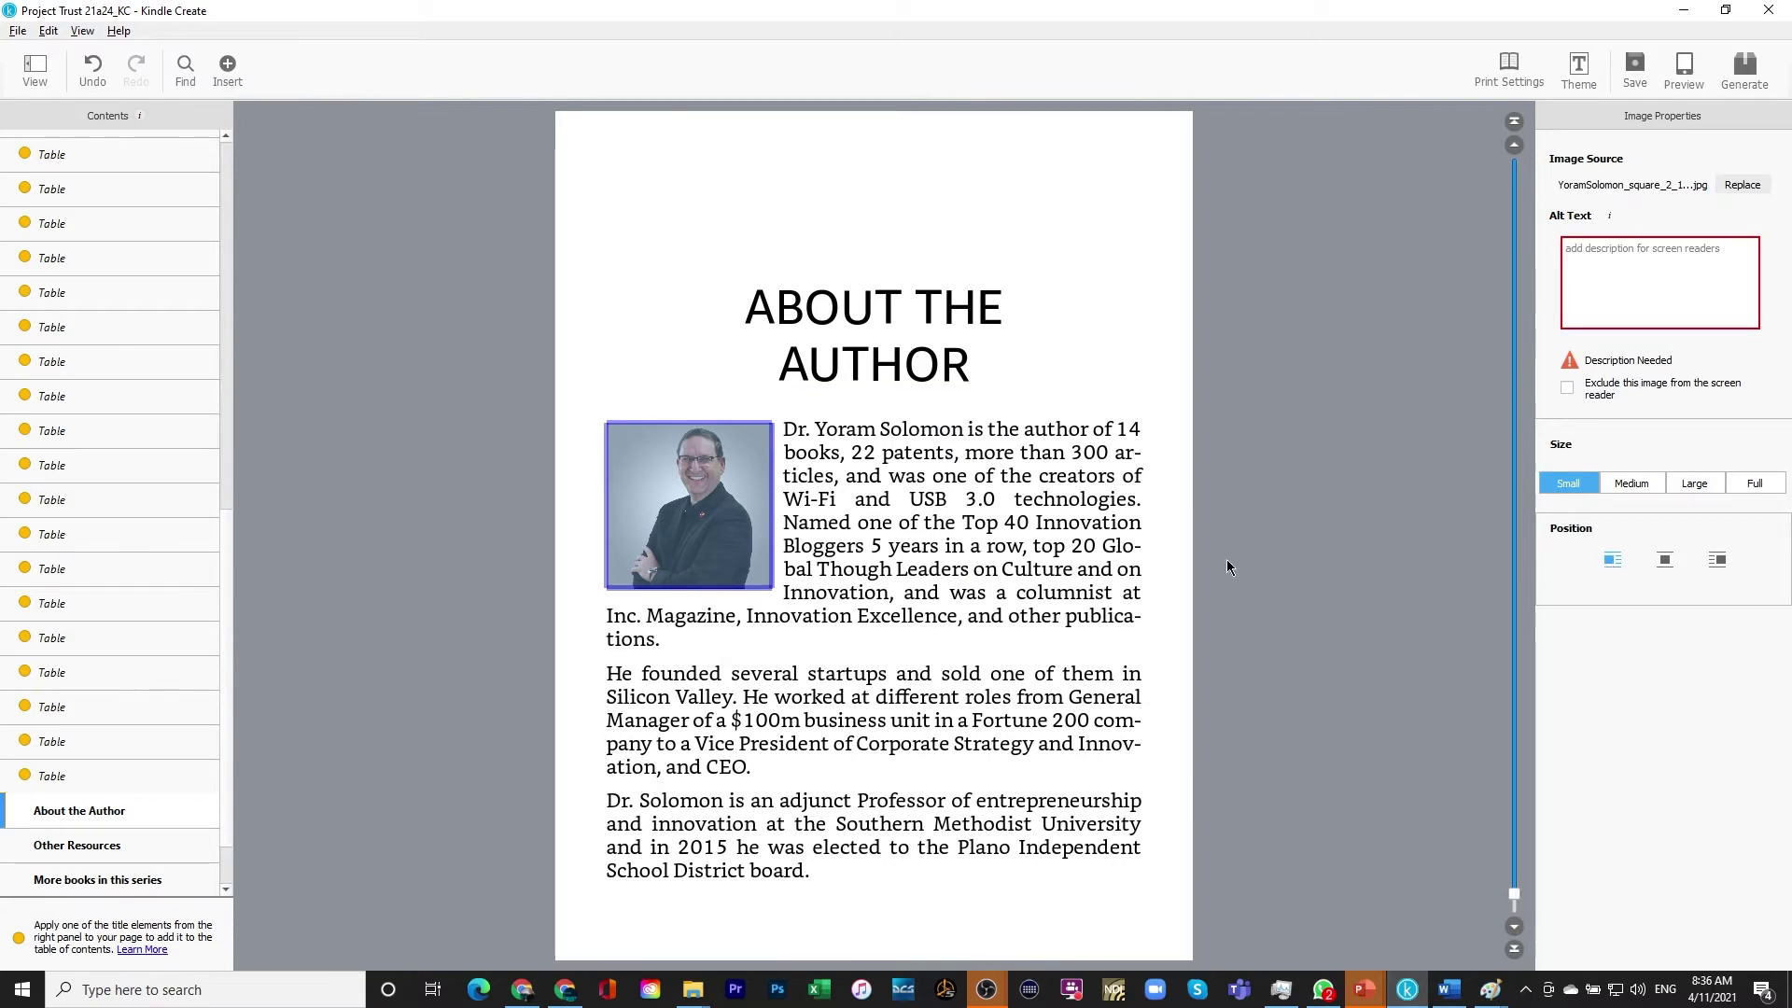
left_click(1631, 484)
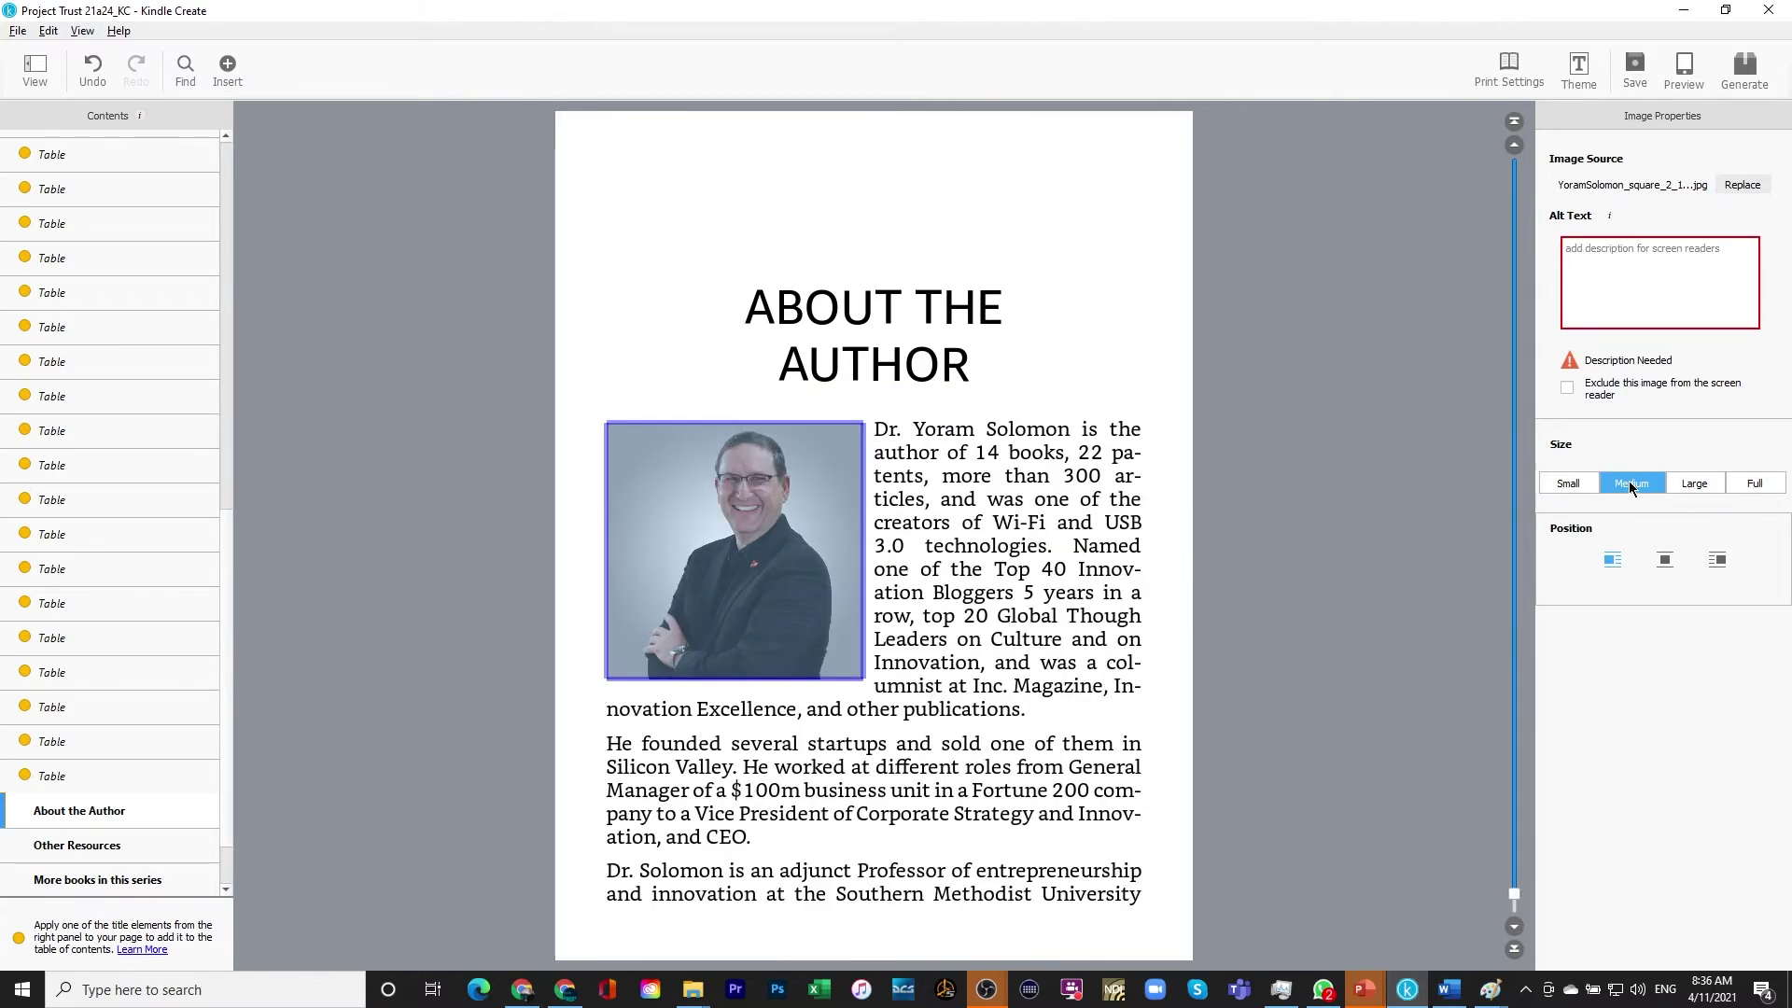
Split the chapter after the paragraph ending "this practice hurts trust", just before the Habit 10 Explain Why table
left_click(1080, 612)
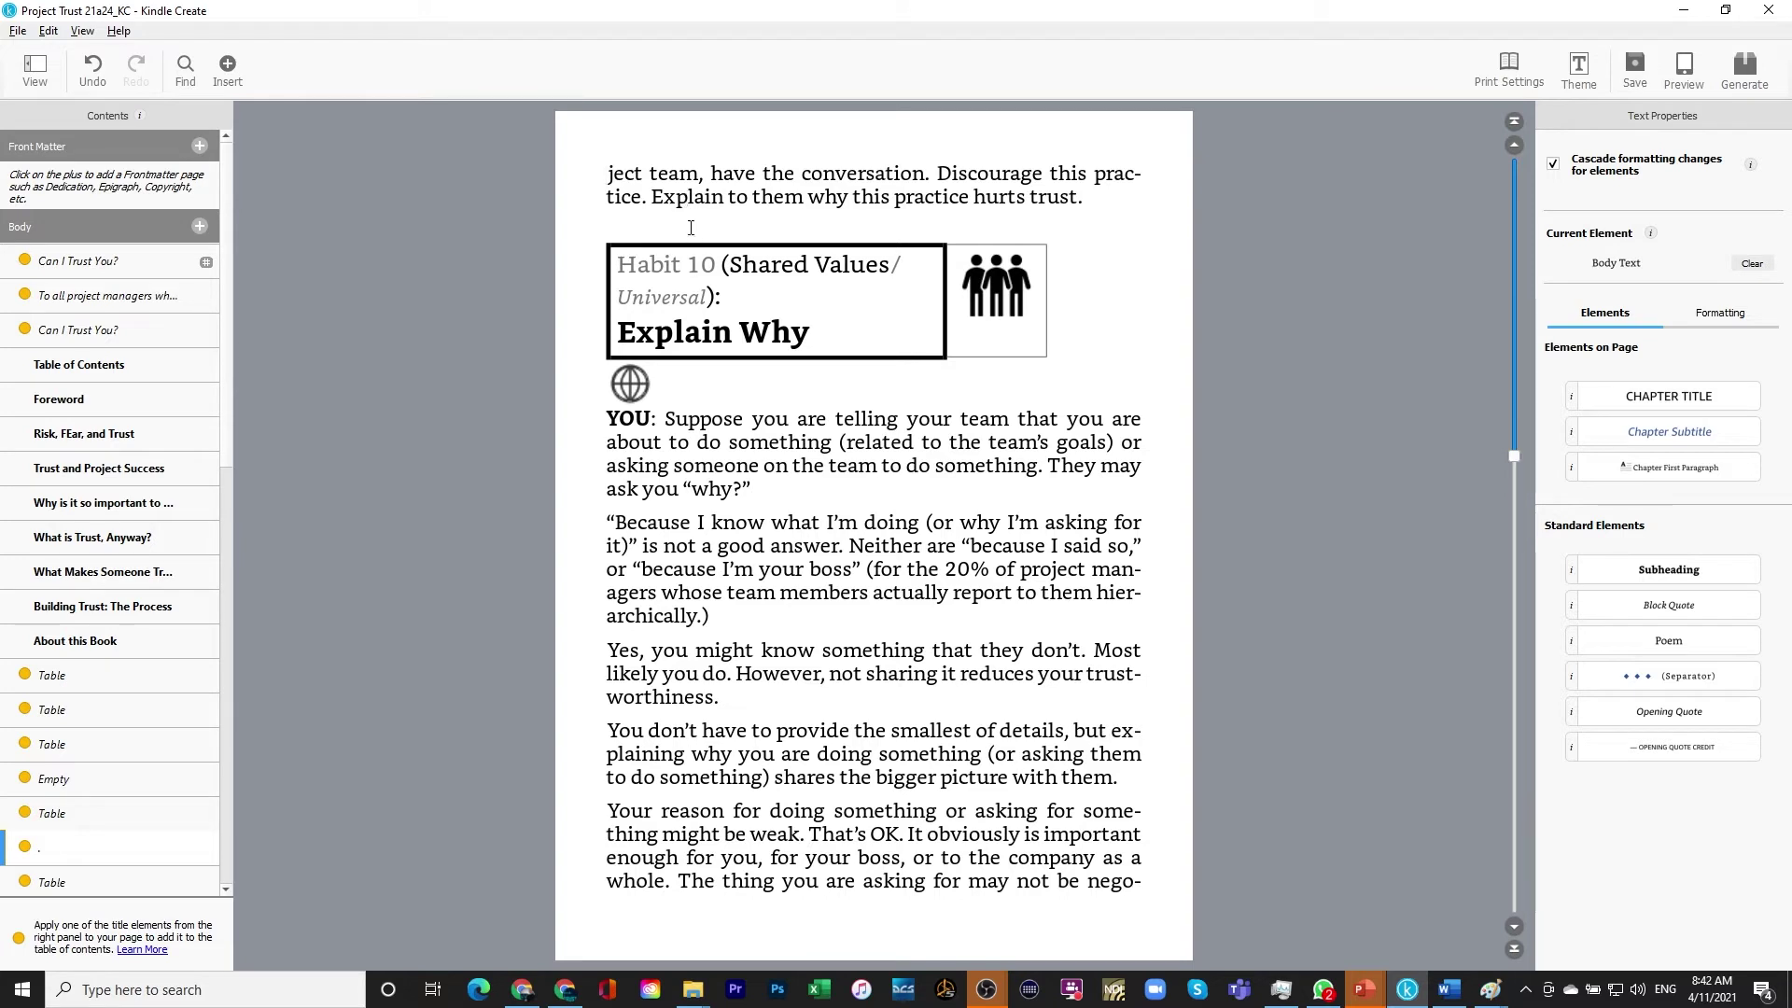
key("Down")
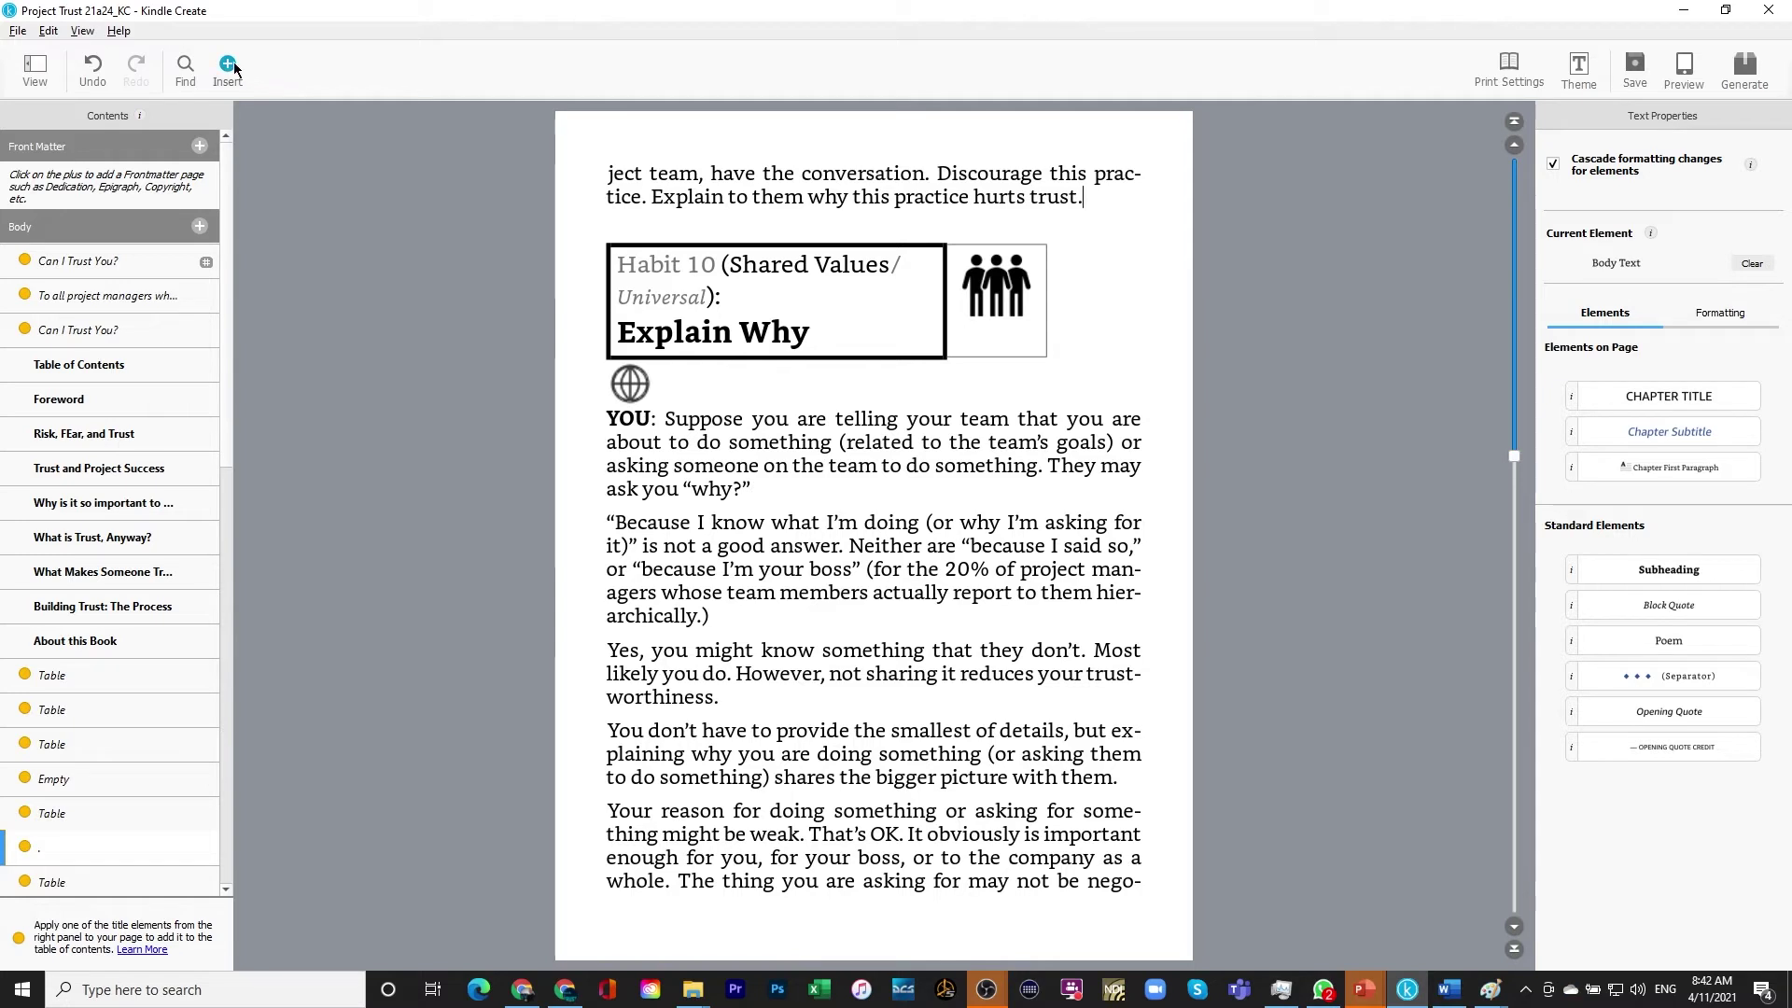
left_click(49, 31)
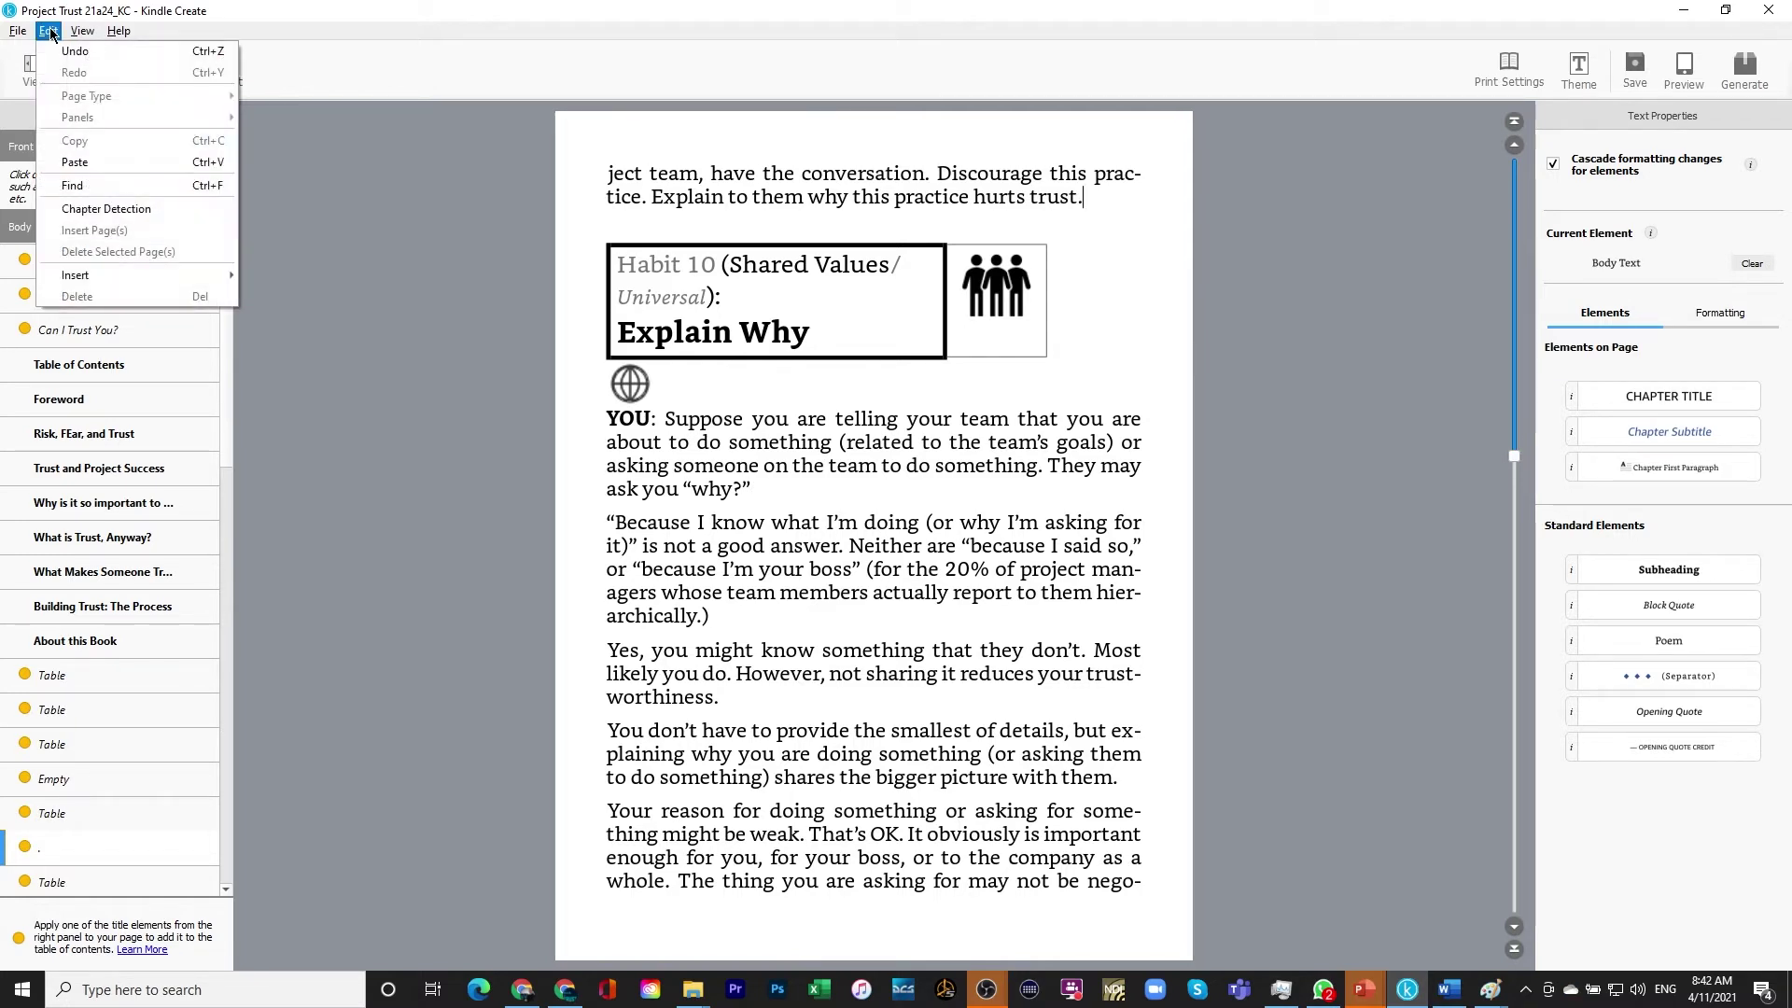
mouse_move(75, 280)
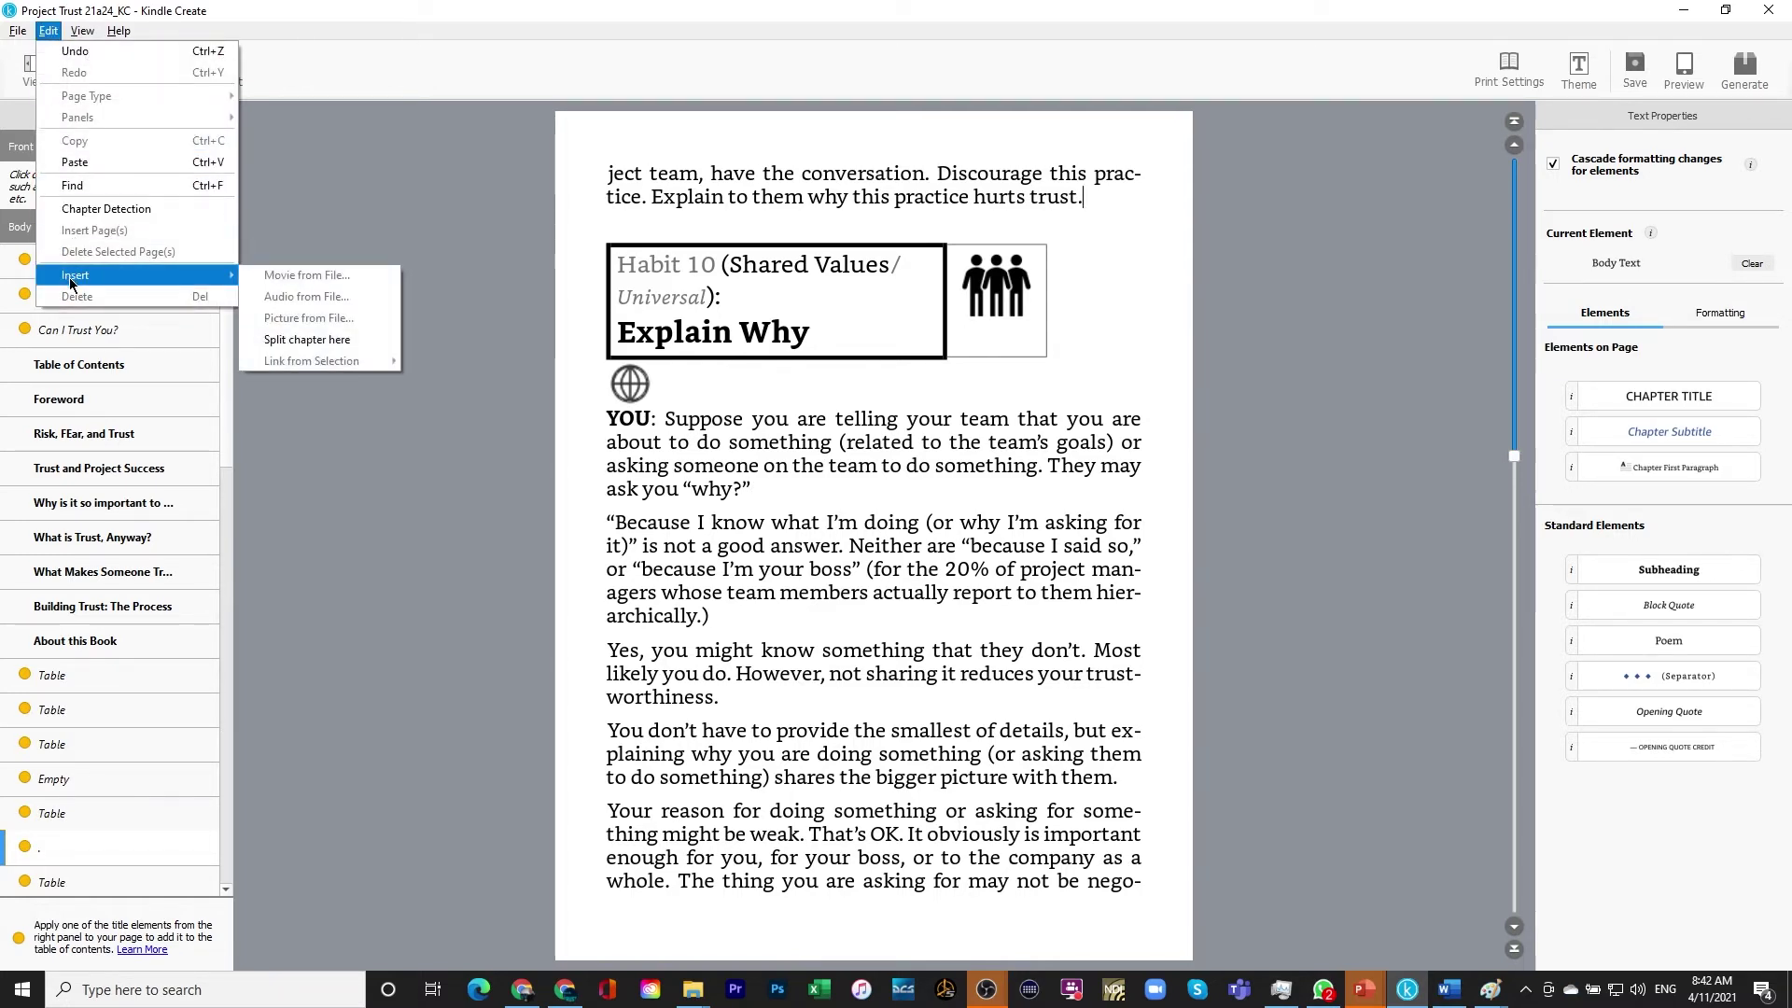
left_click(300, 339)
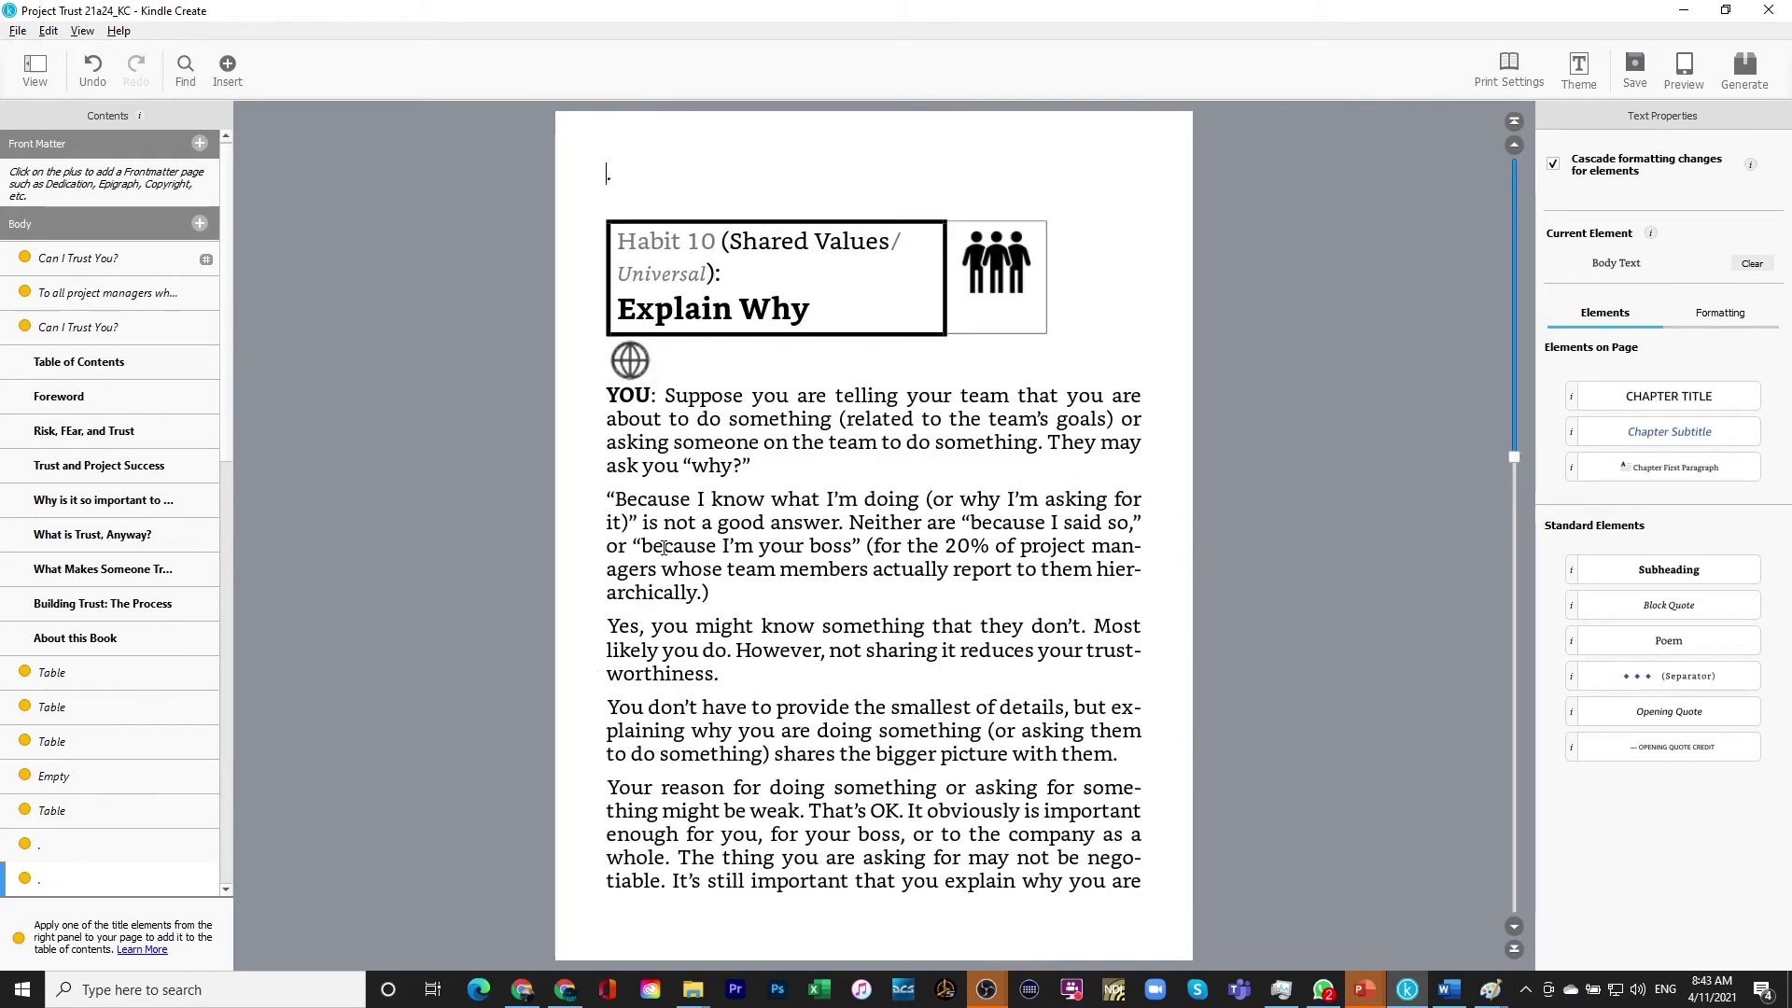
Delete the stray period above the Habit 10 table and restore it at the end of the preceding chapter's last paragraph
key("Delete")
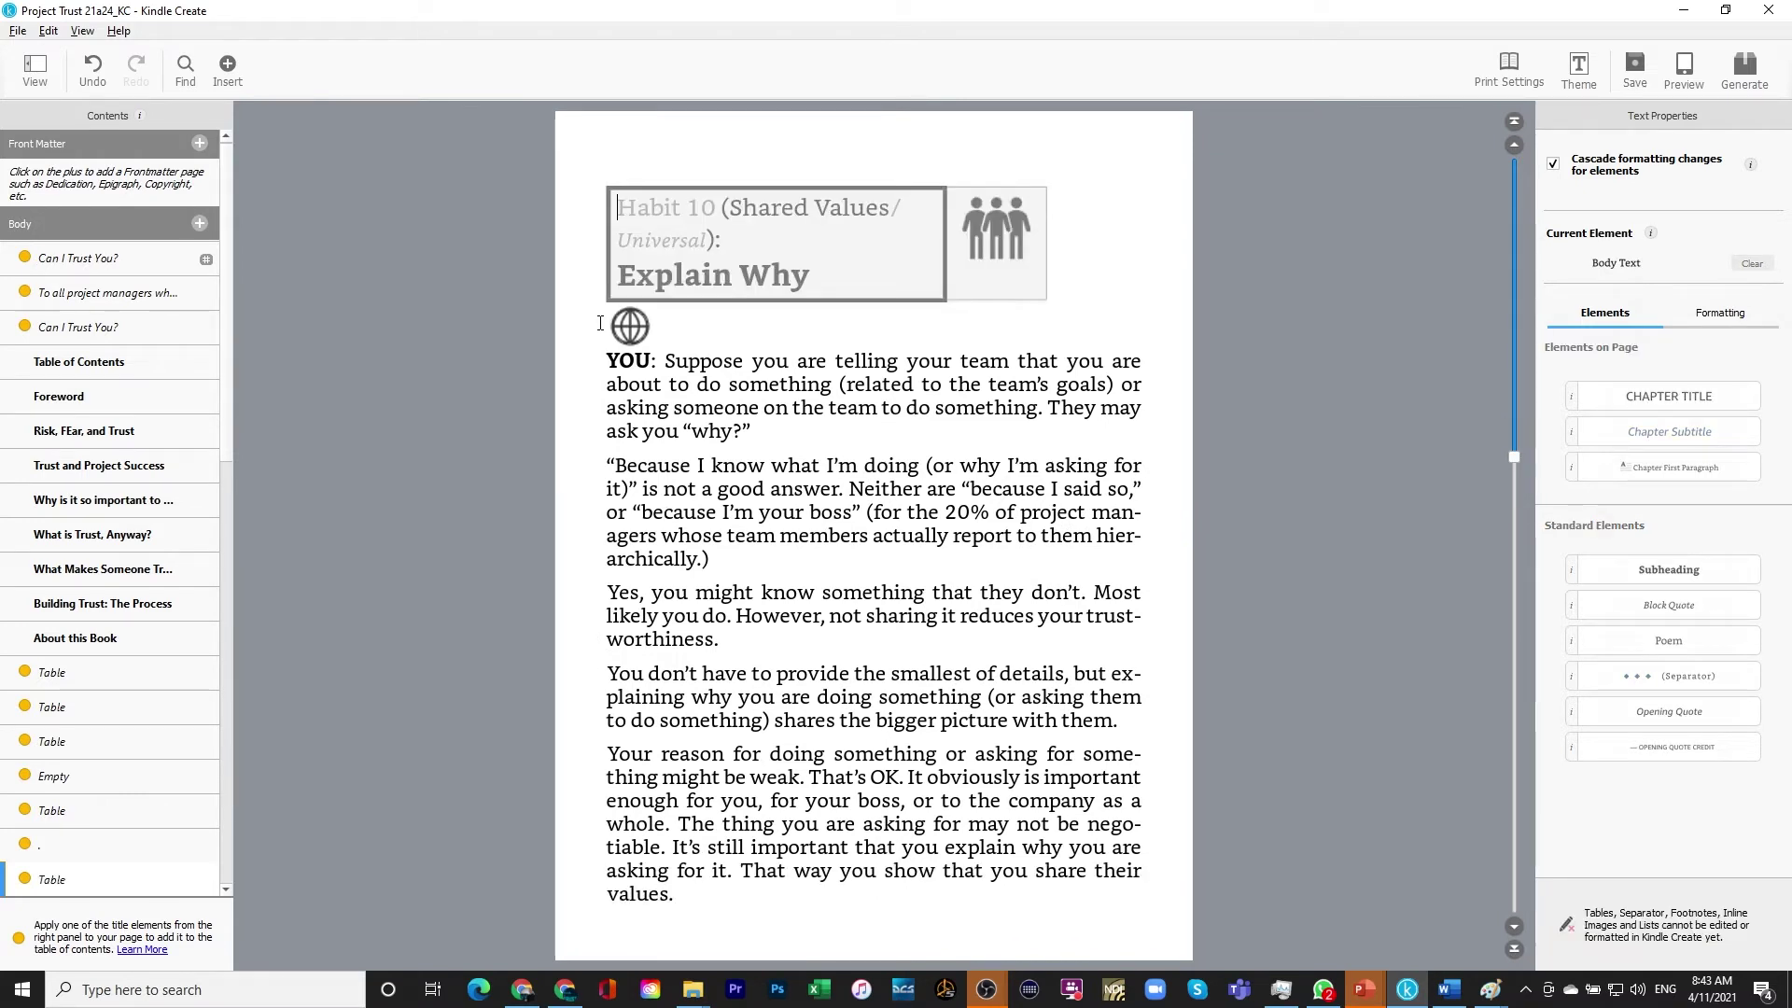
left_click(1079, 197)
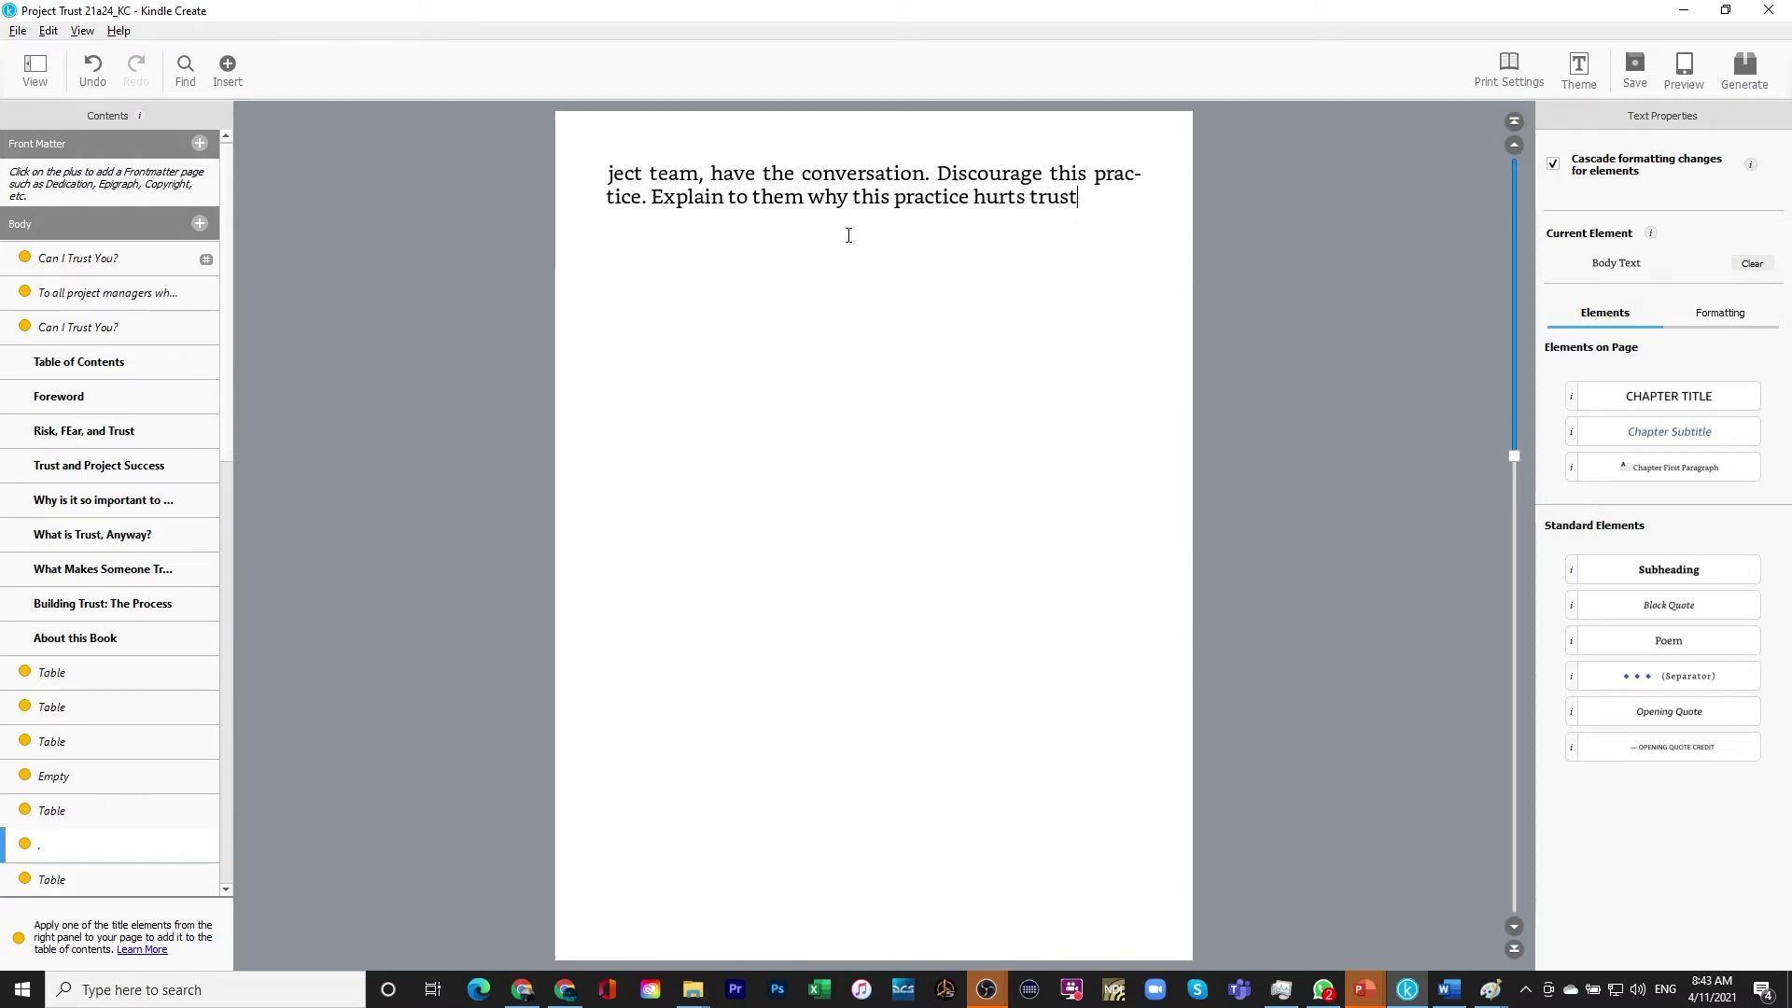
type(".")
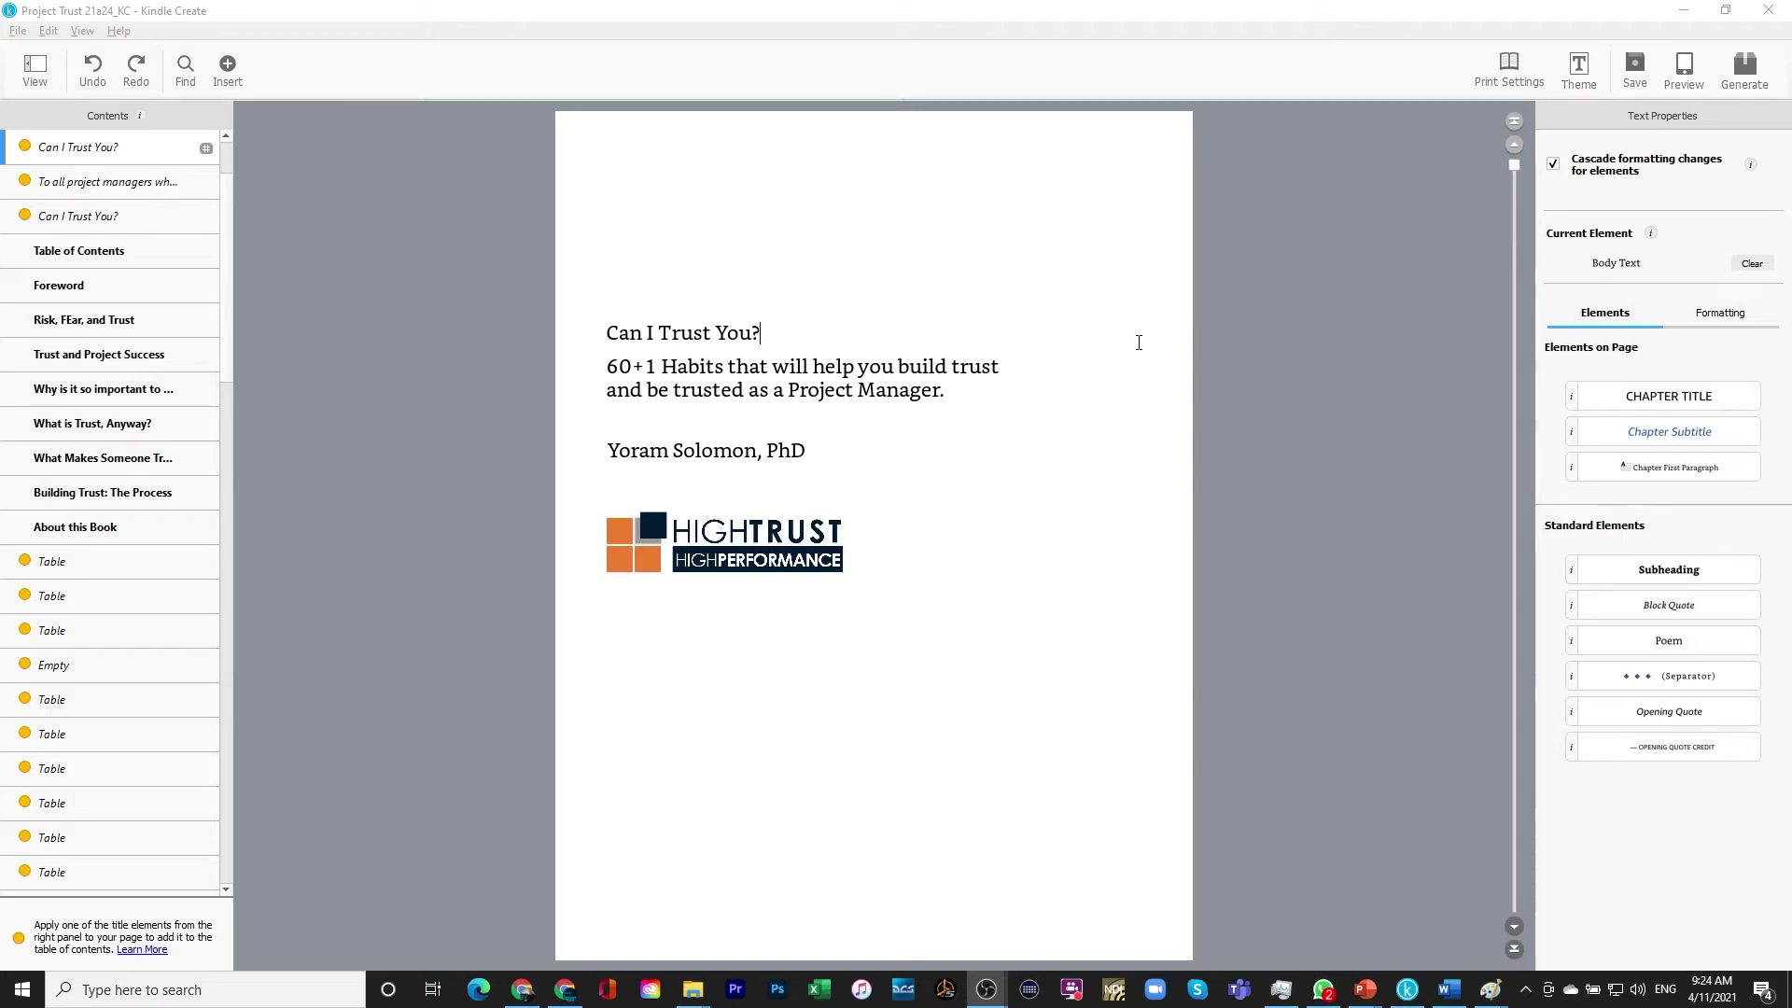
Preview the book on a tablet in landscape orientation, and return the preview to portrait
left_click(1686, 69)
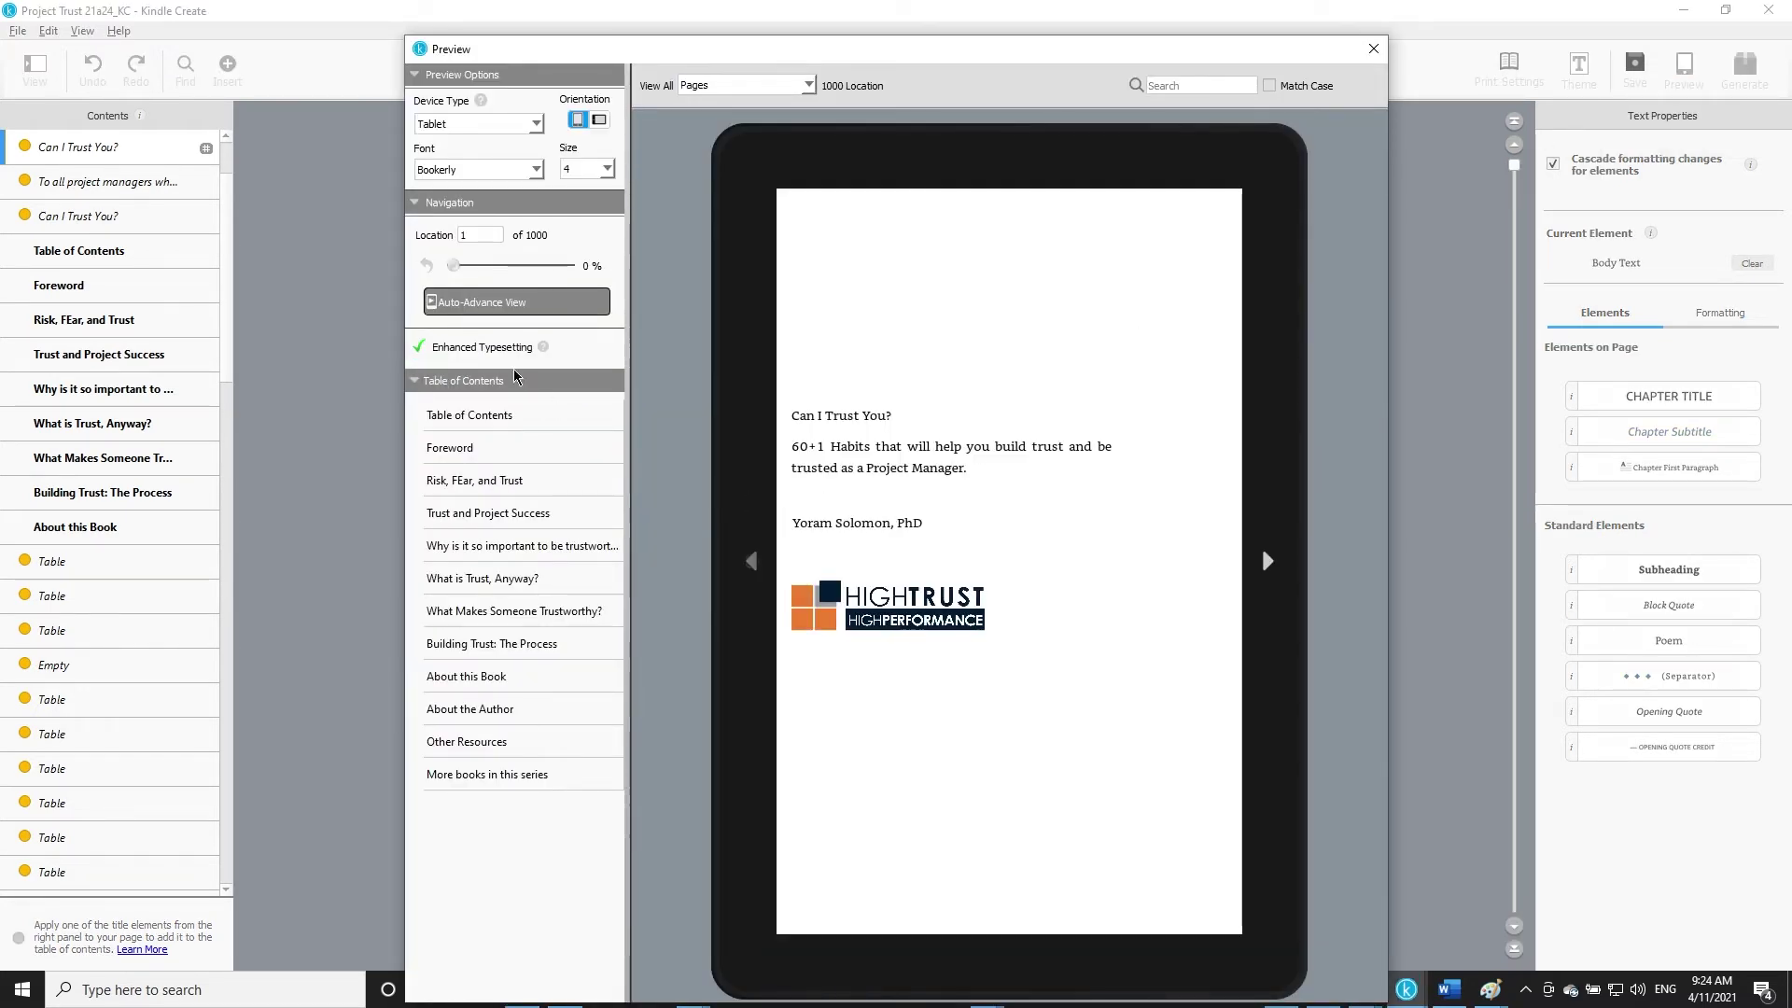
left_click(598, 122)
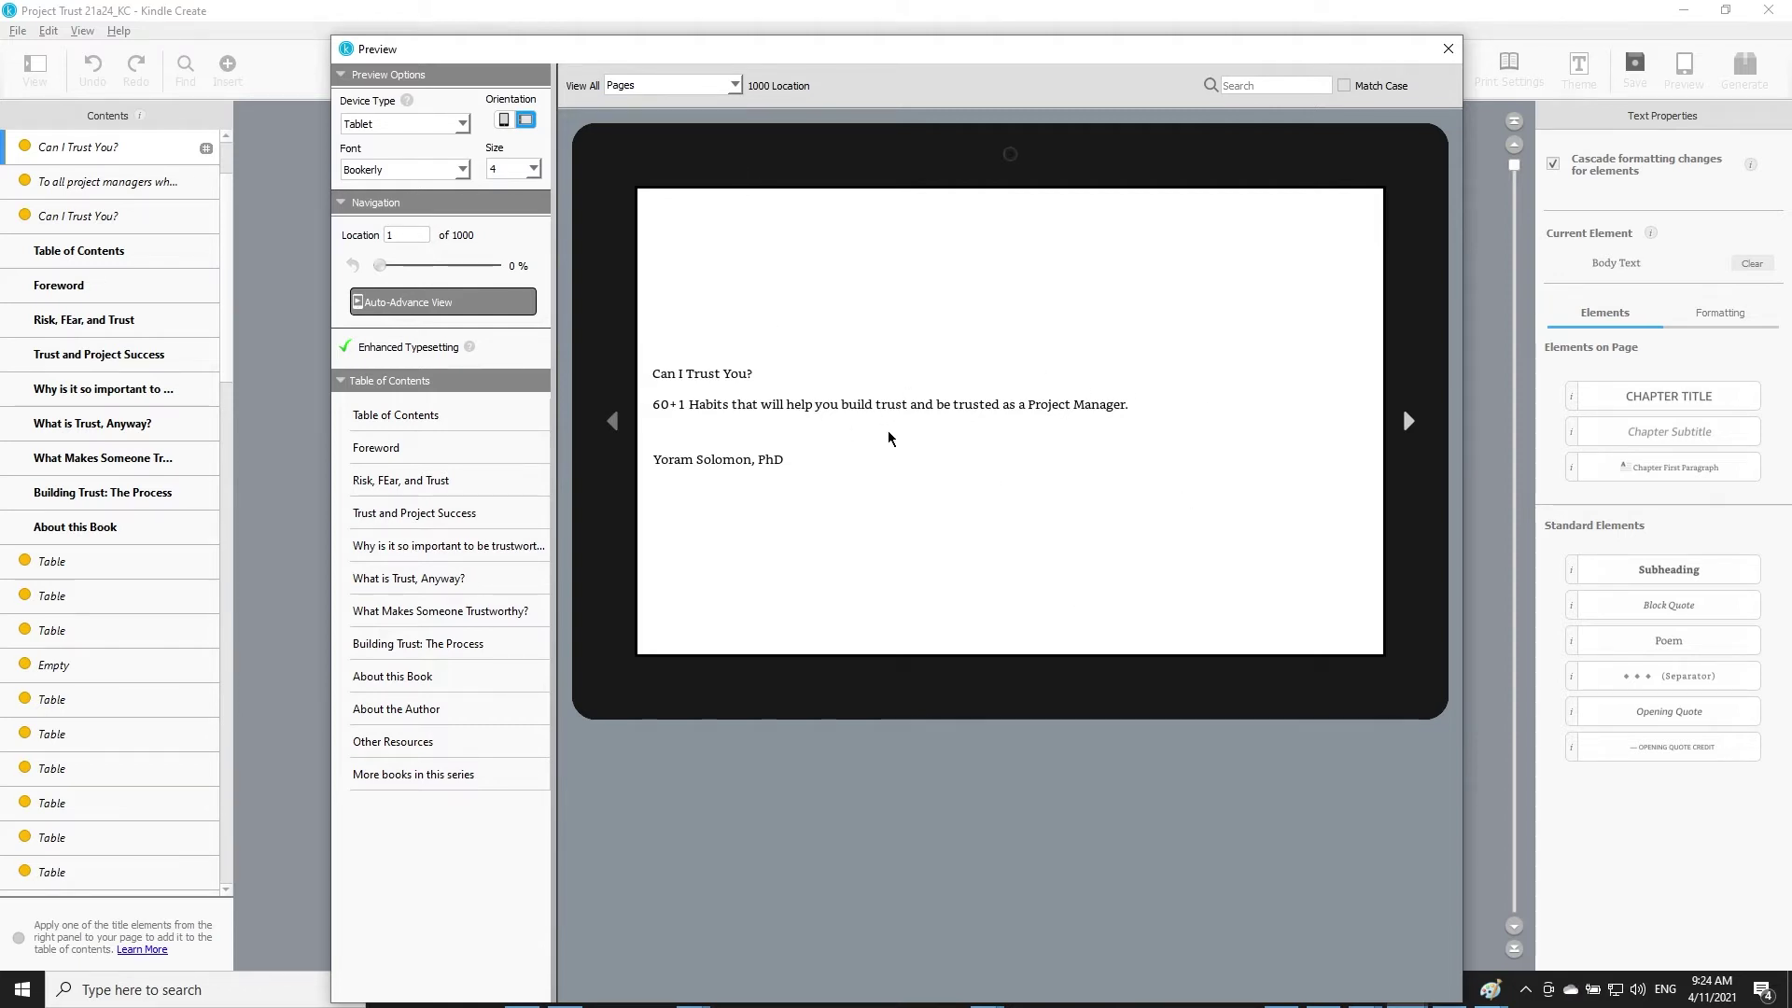
left_click(503, 120)
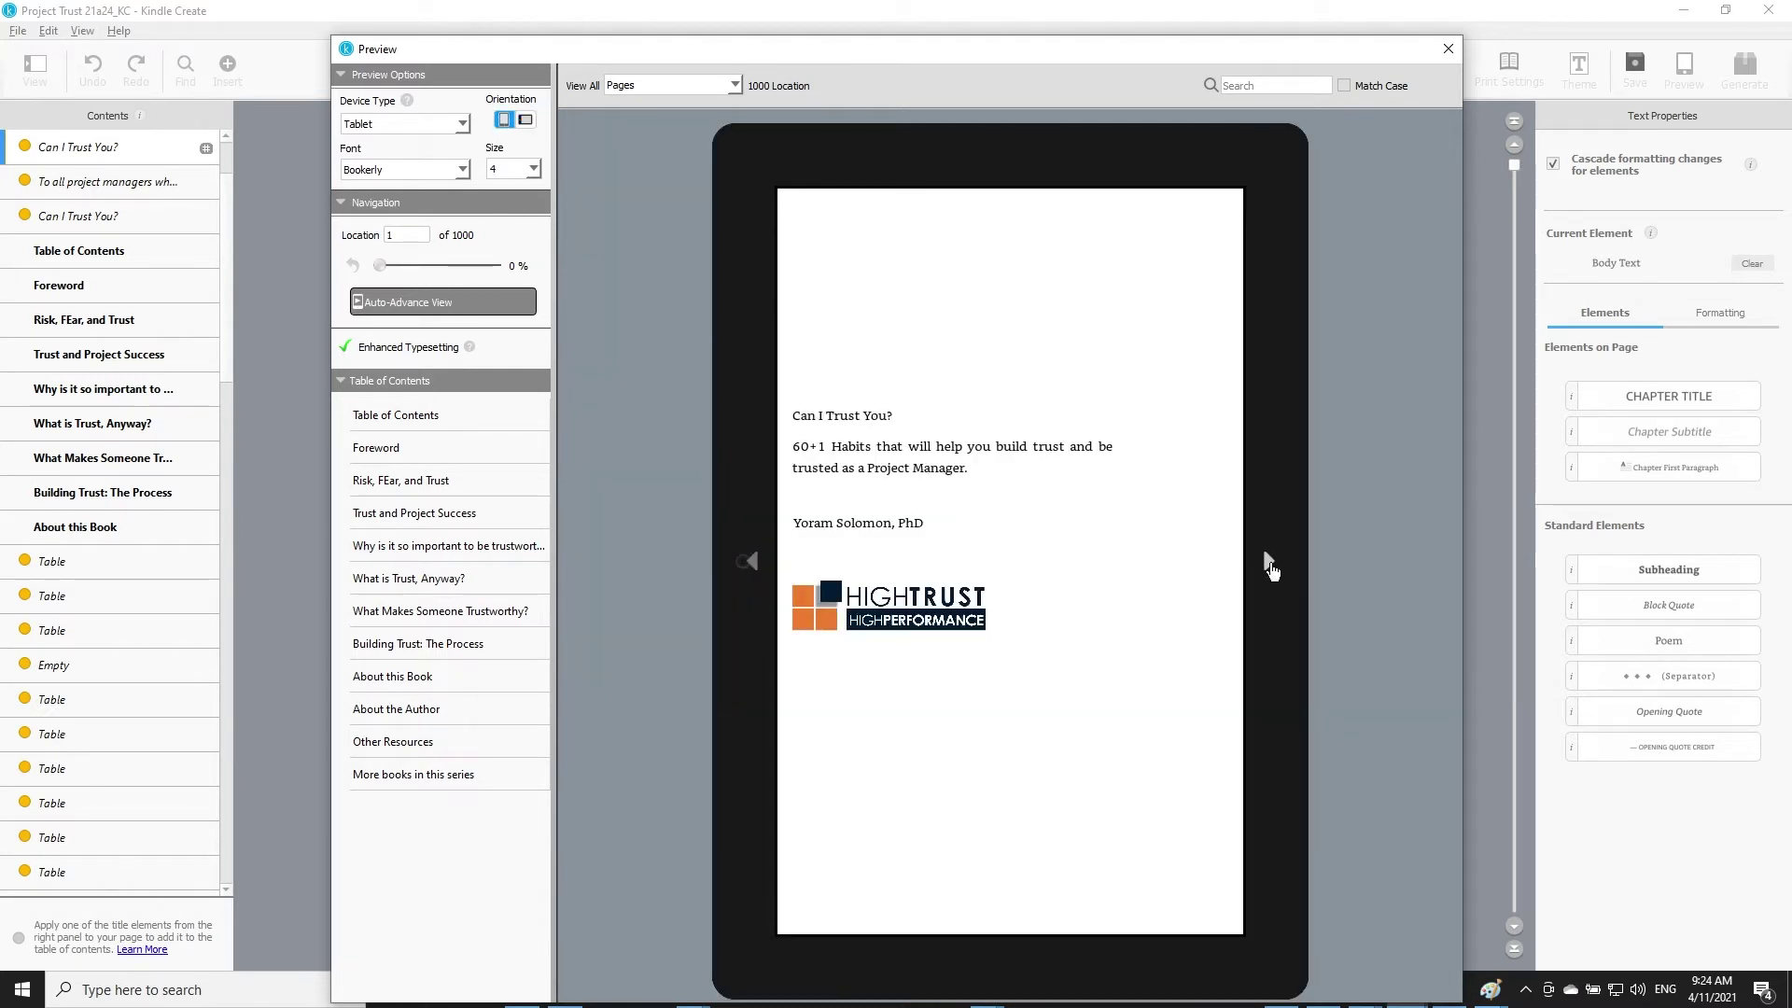
Page through the preview from the title page to the Foreword and back to the last Table of Contents page
left_click(1269, 565)
left_click(1269, 564)
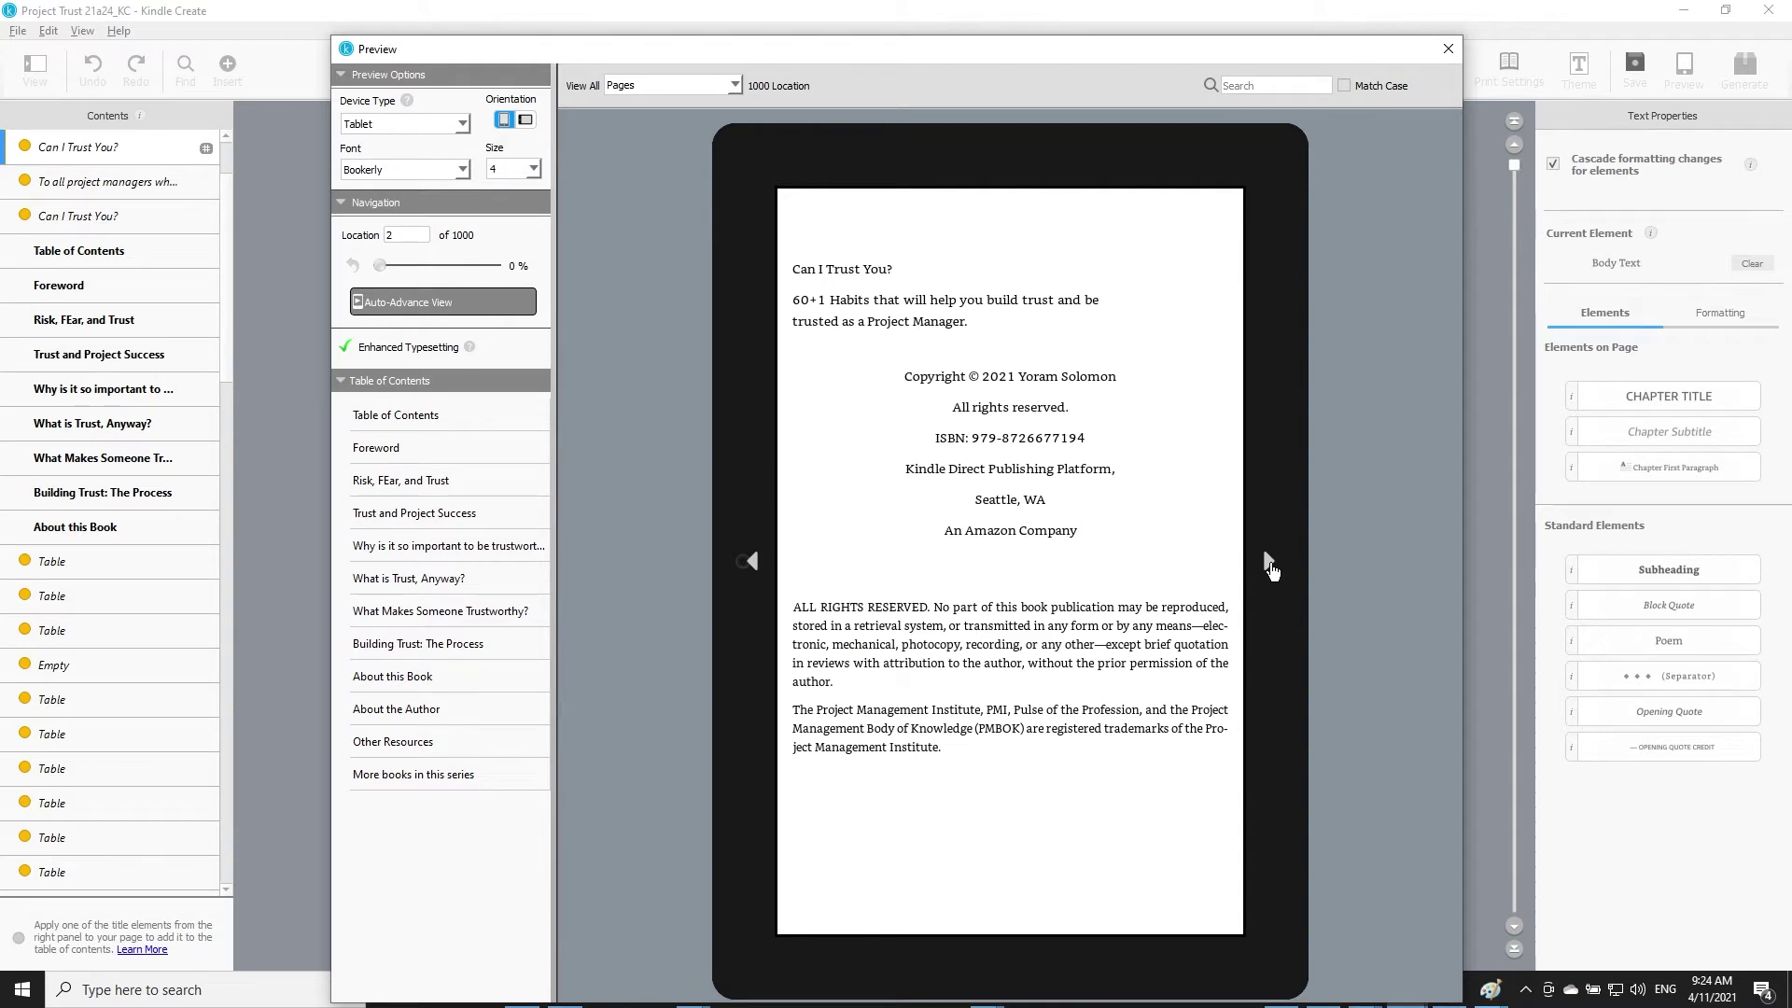
left_click(1269, 564)
left_click(1269, 564)
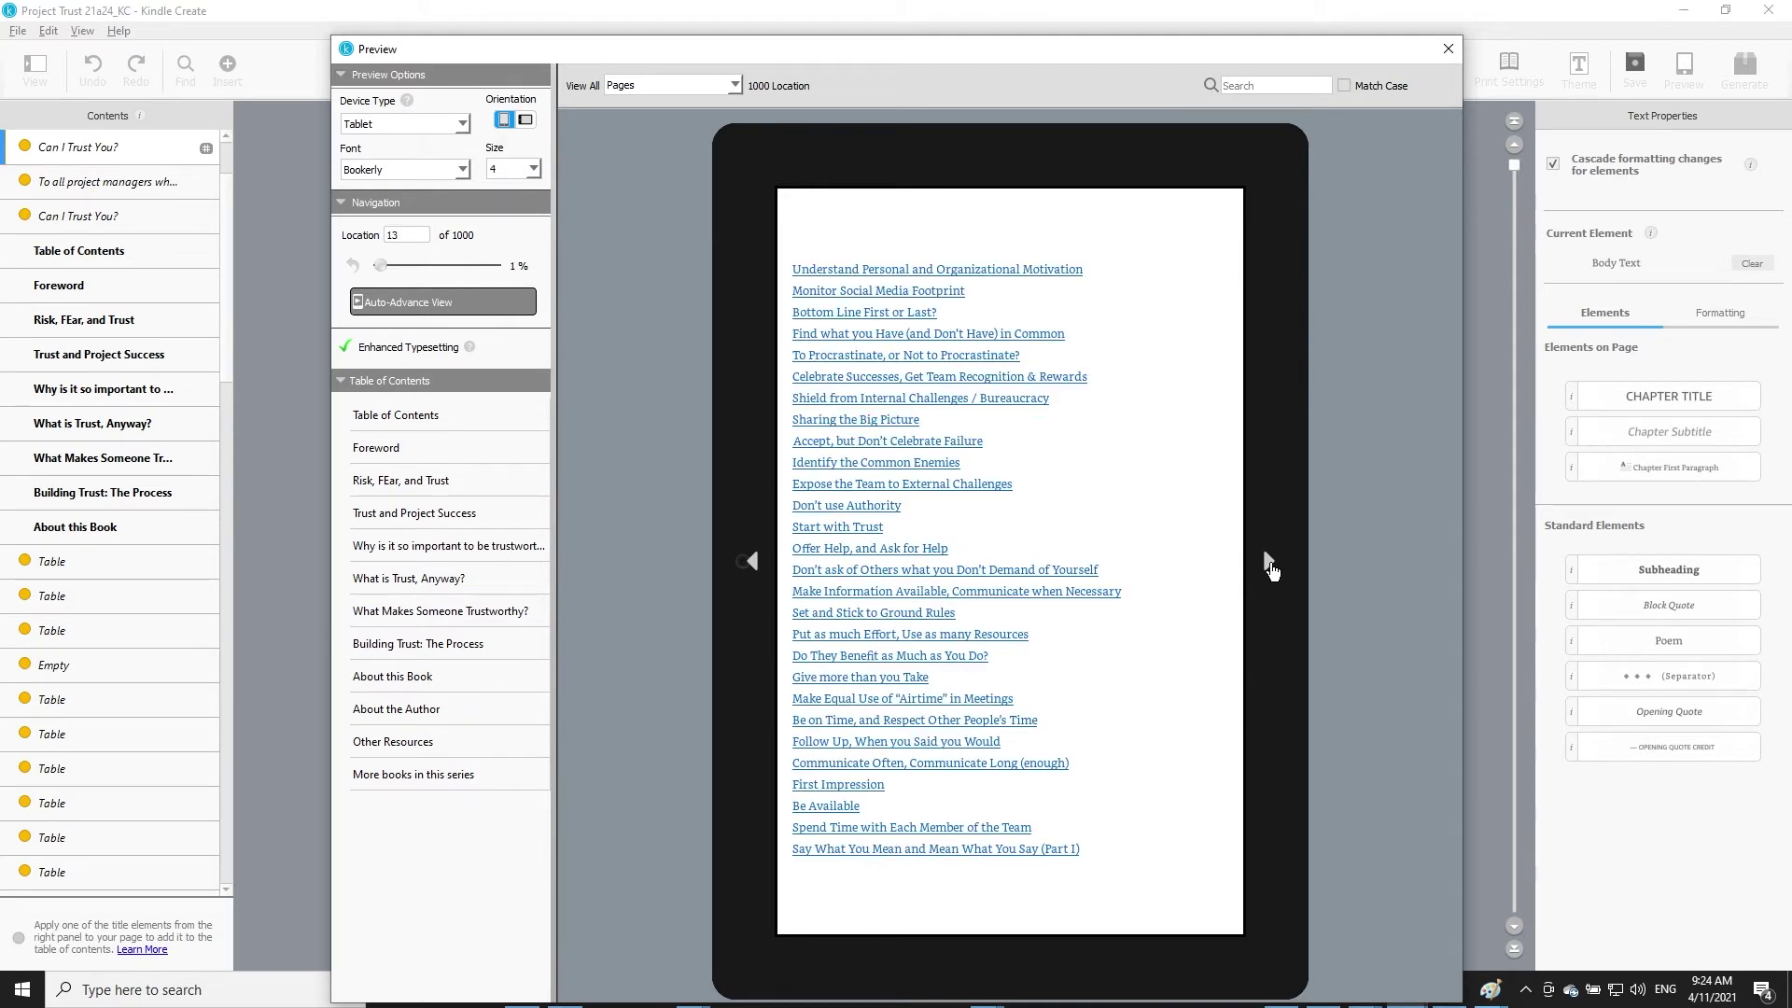
left_click(1269, 564)
left_click(1269, 565)
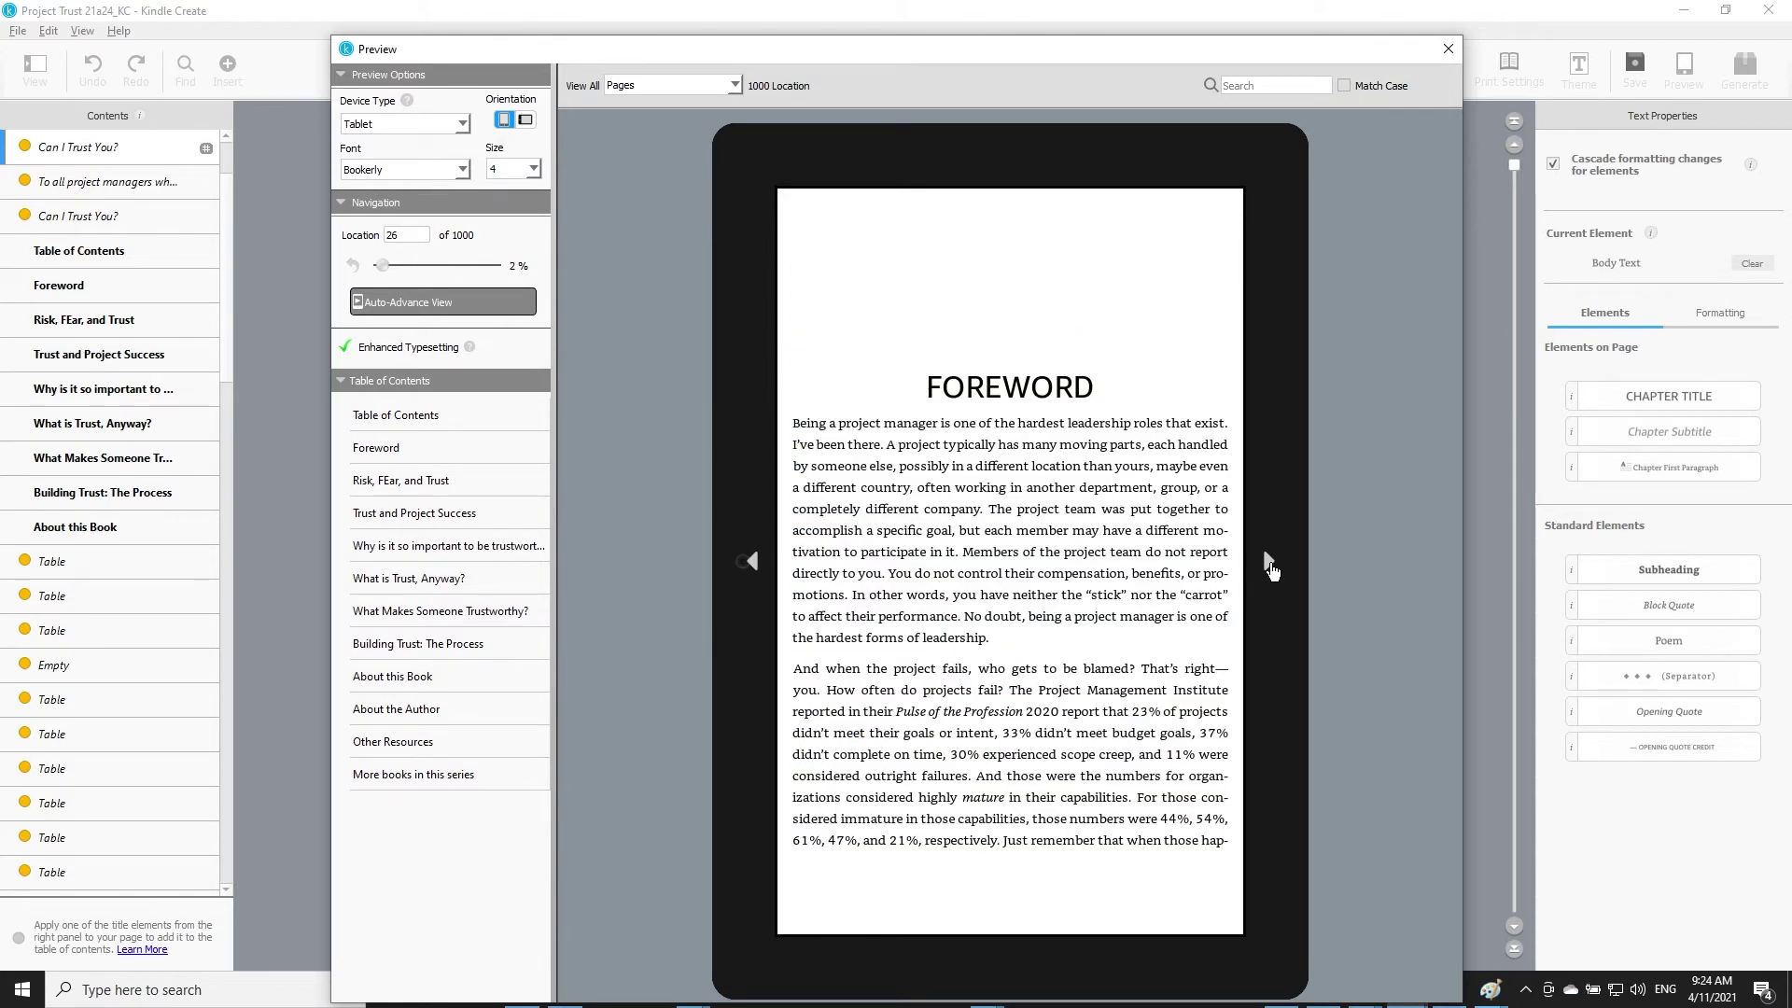
left_click(752, 561)
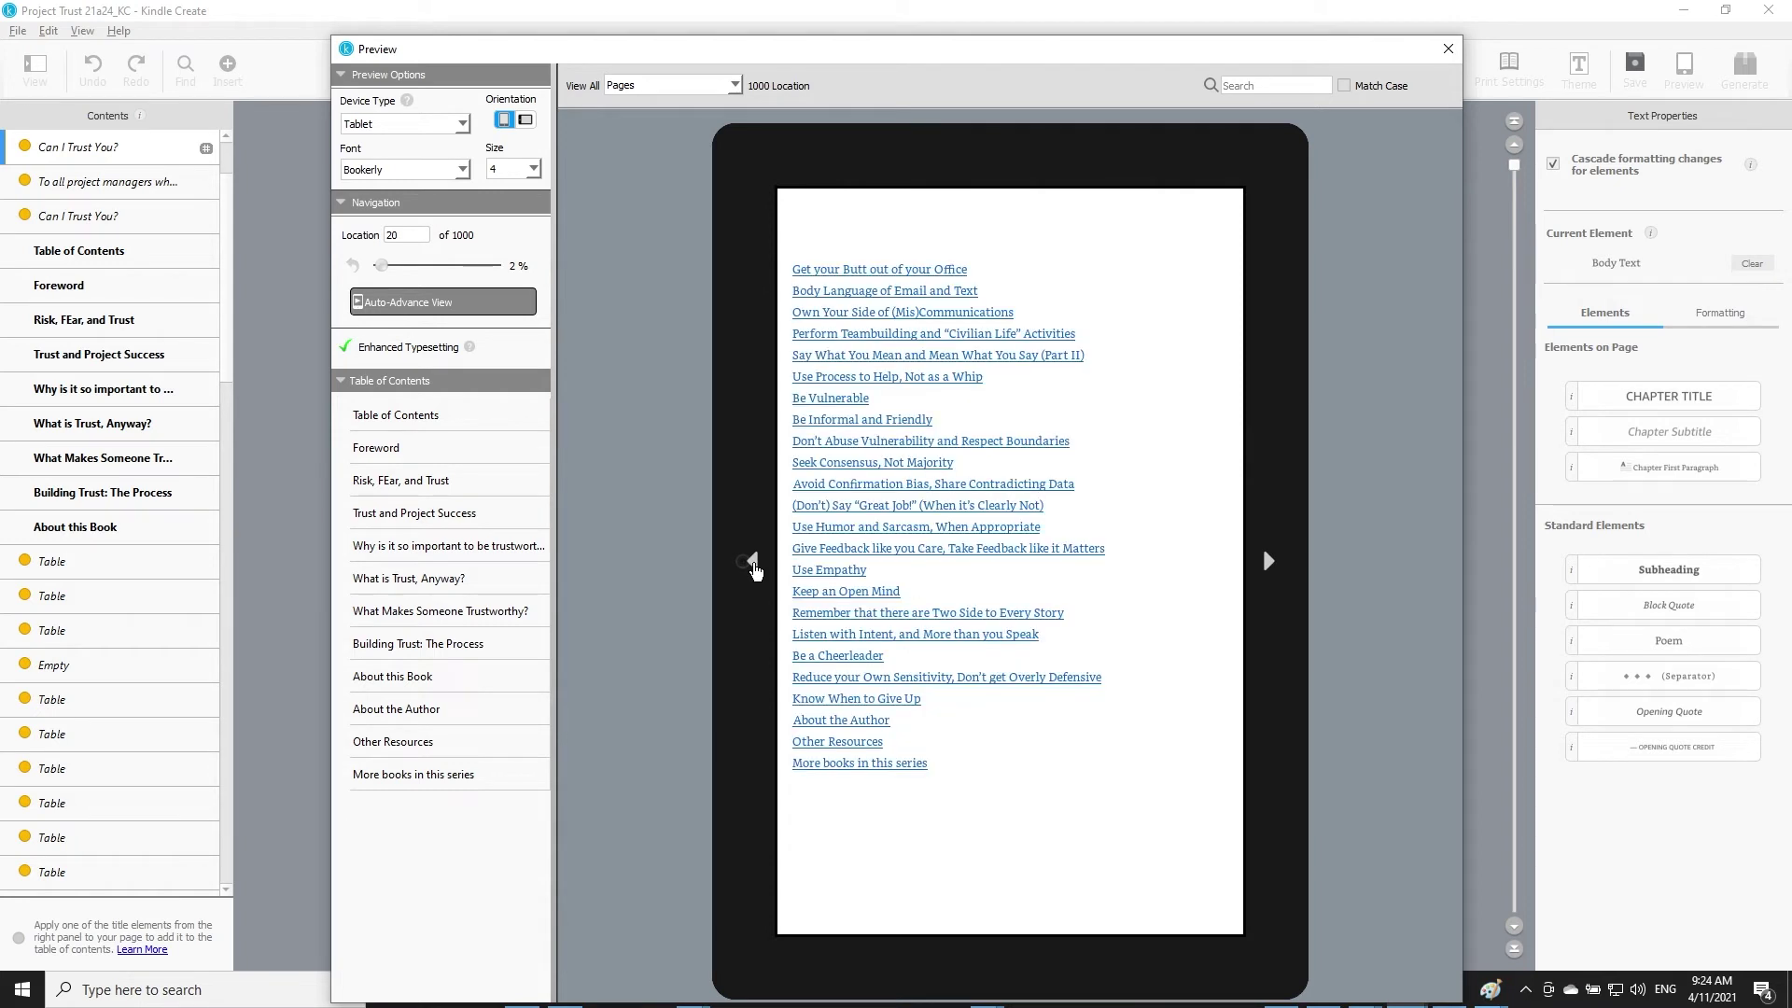
Follow the "(Don't) Say 'Great Job!'" link in the contents, examine the pages from Habit 52 to Habit 54, and close the preview
left_click(864, 508)
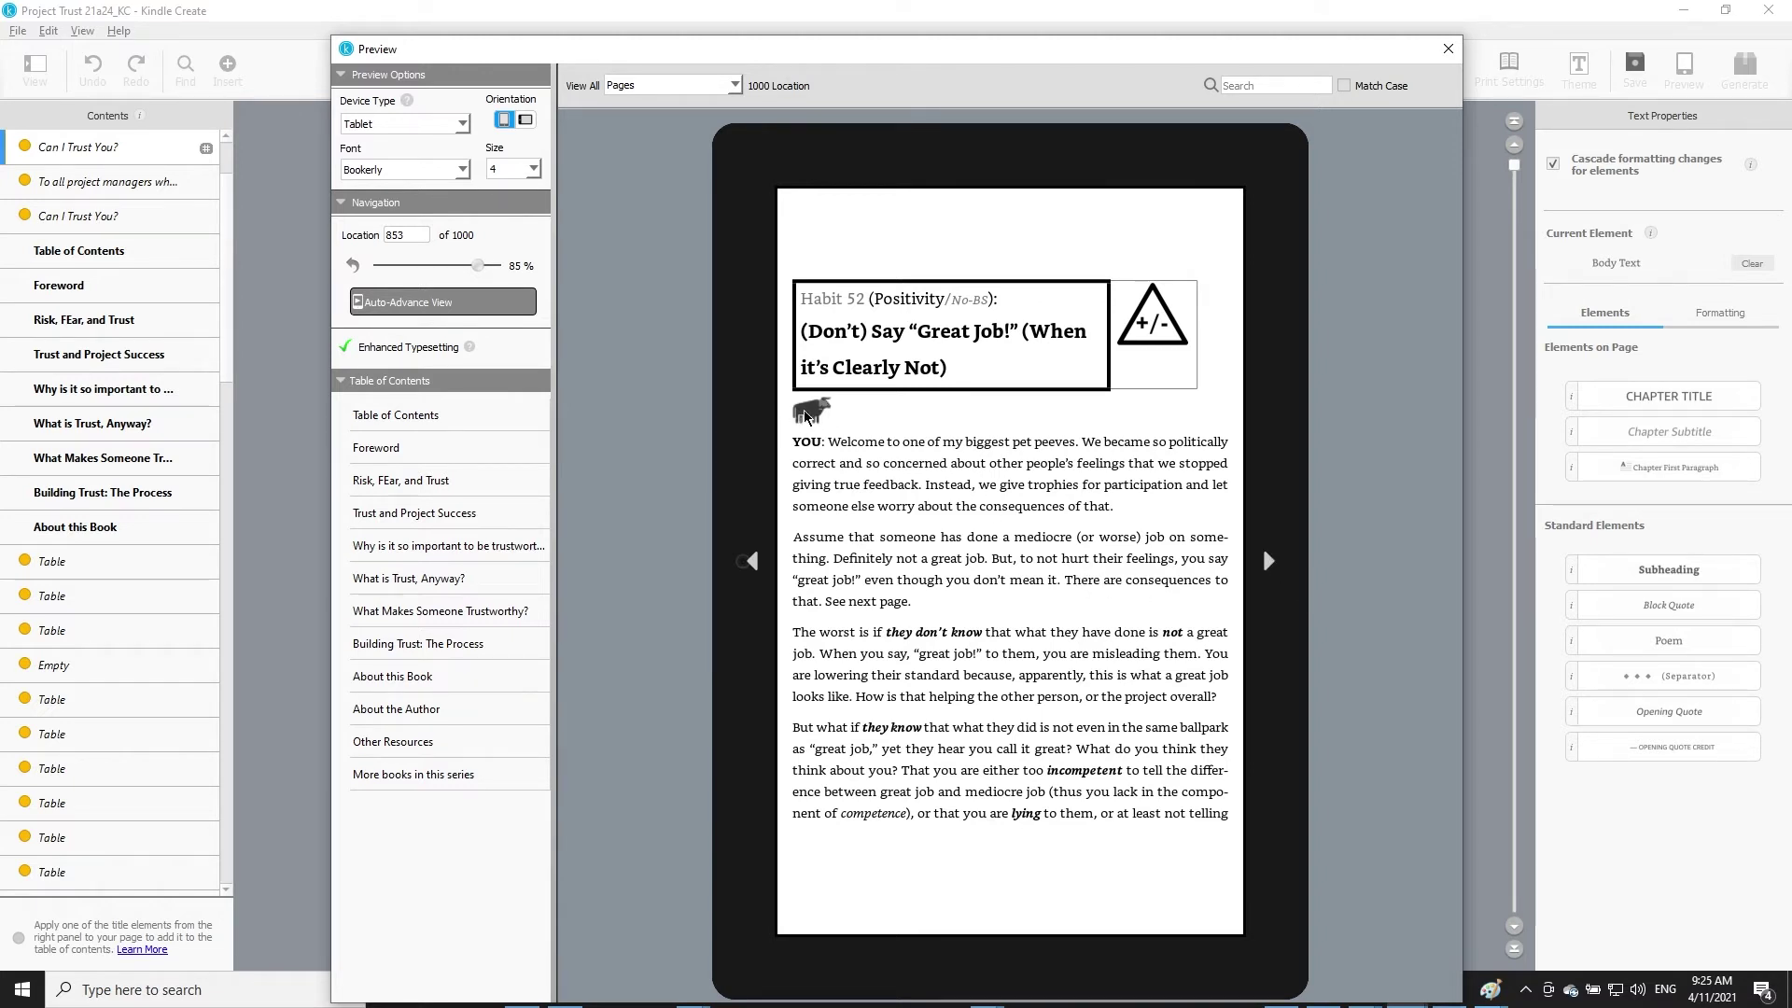
left_click(1268, 561)
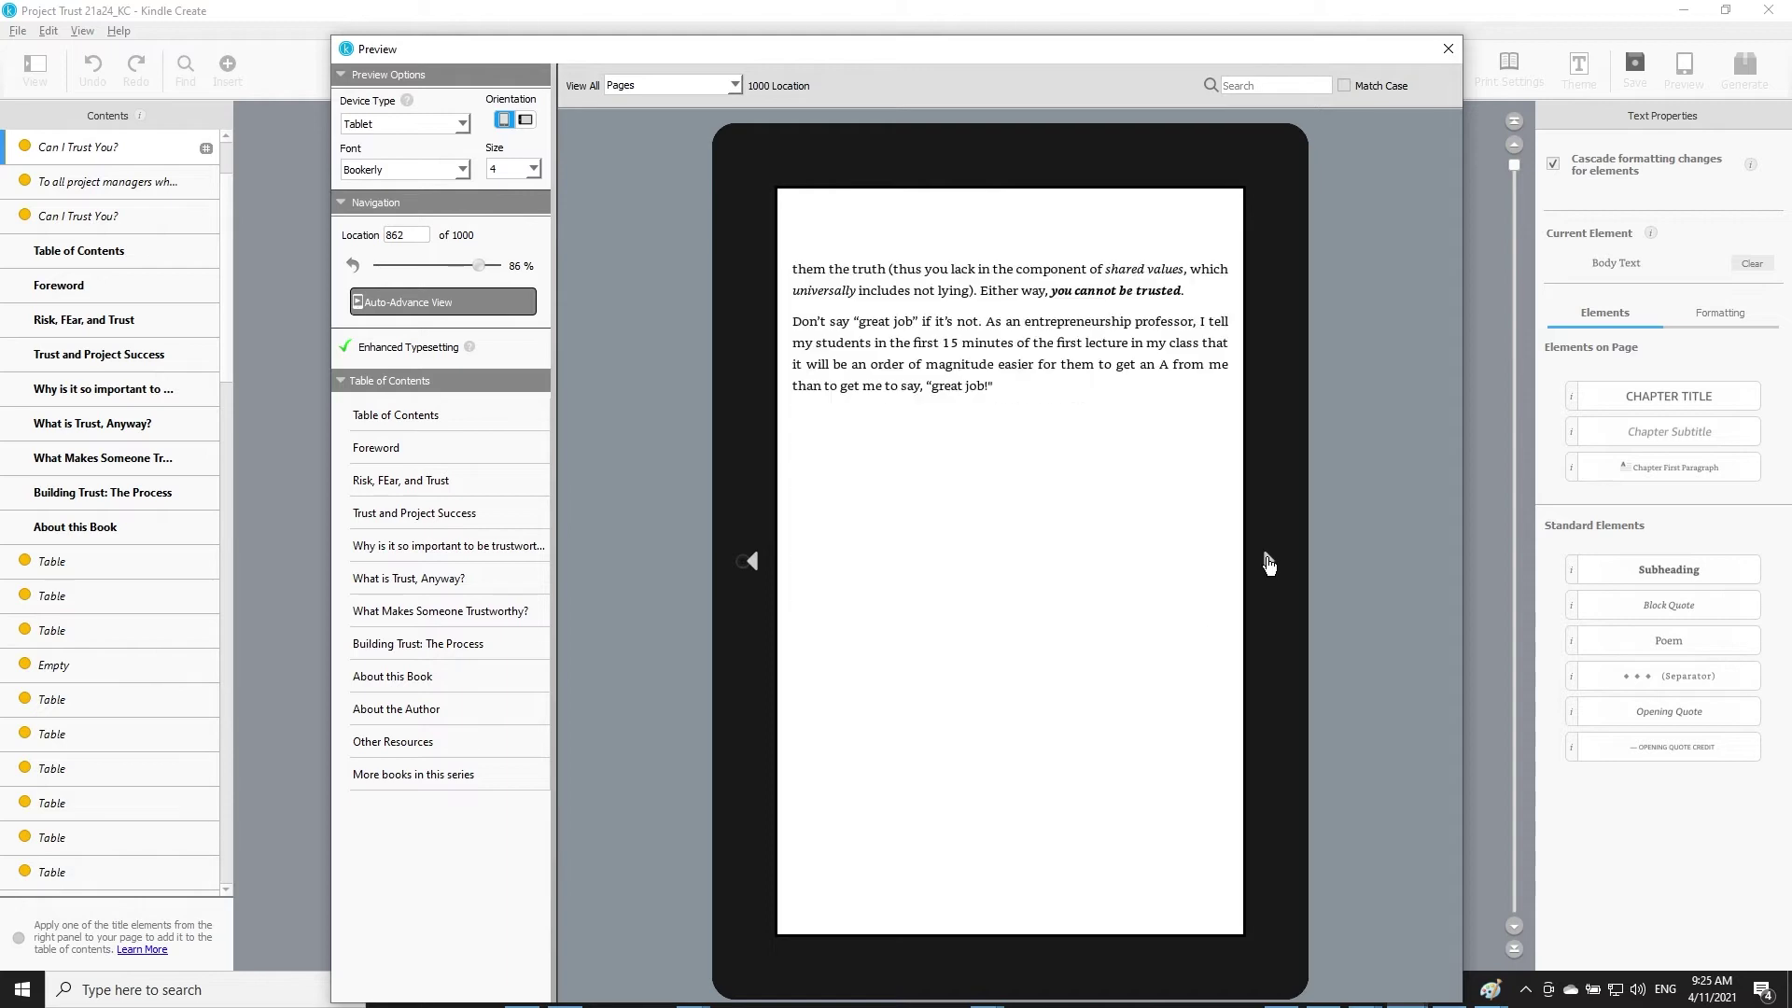
left_click(1269, 564)
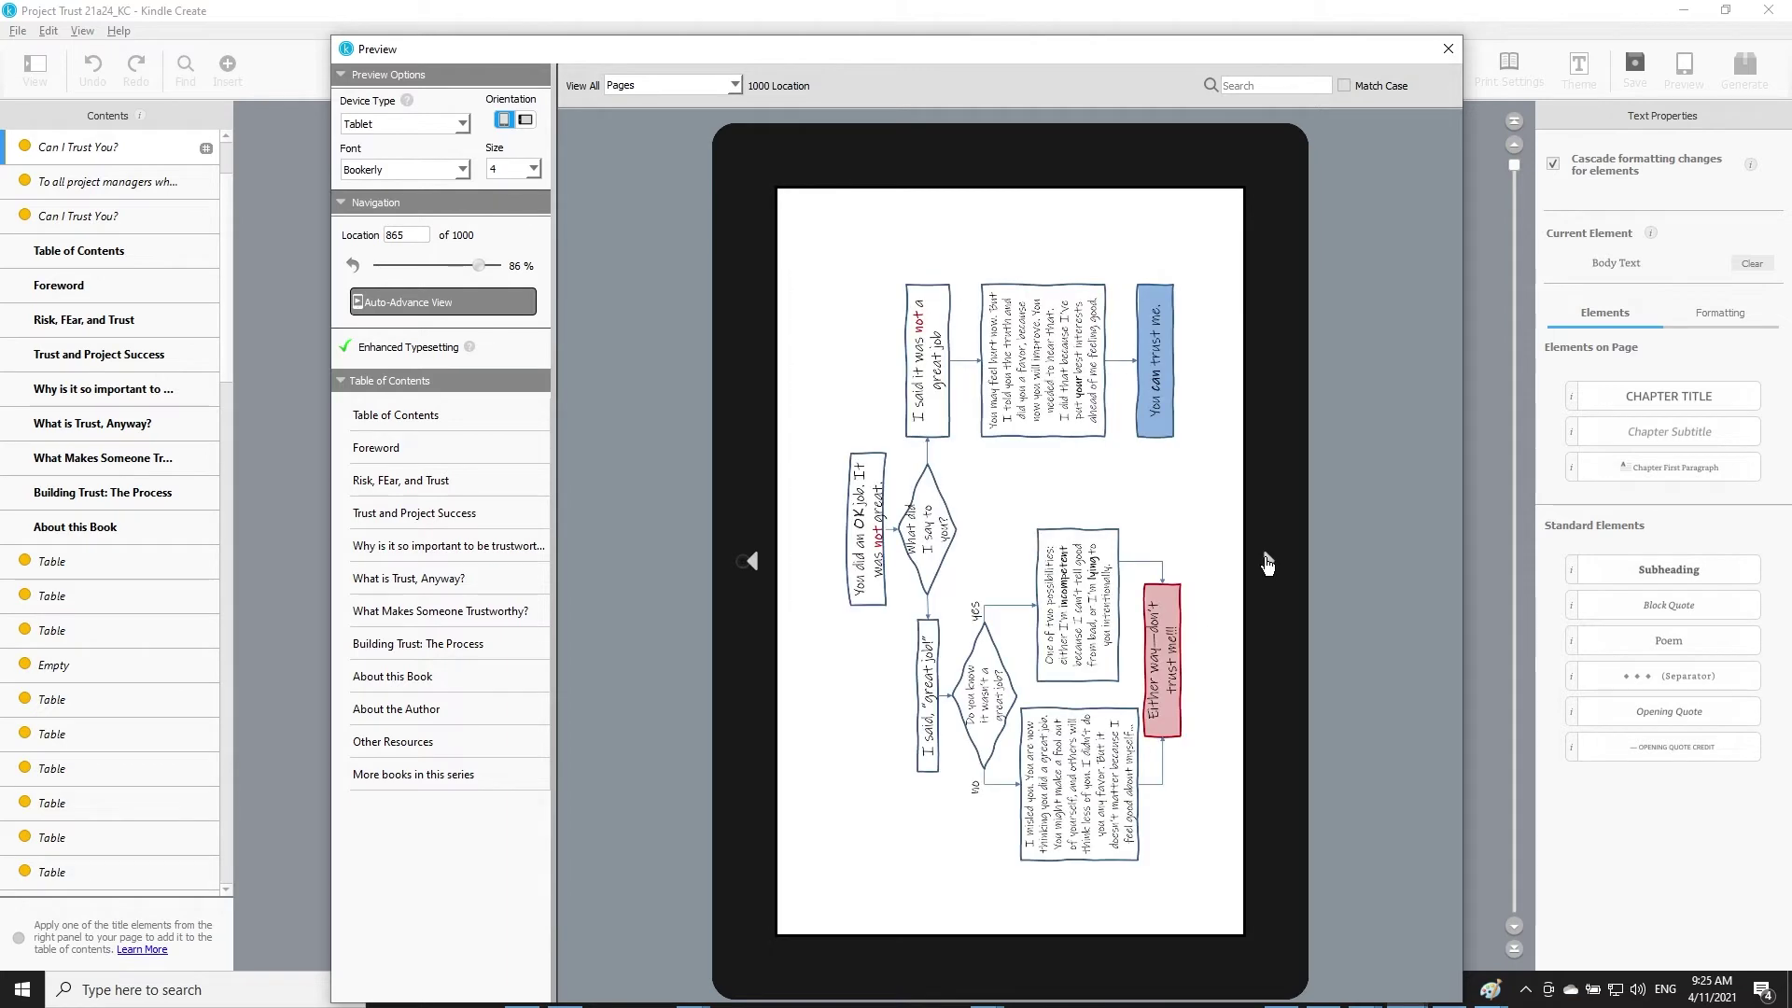
left_click(1267, 564)
left_click(1267, 564)
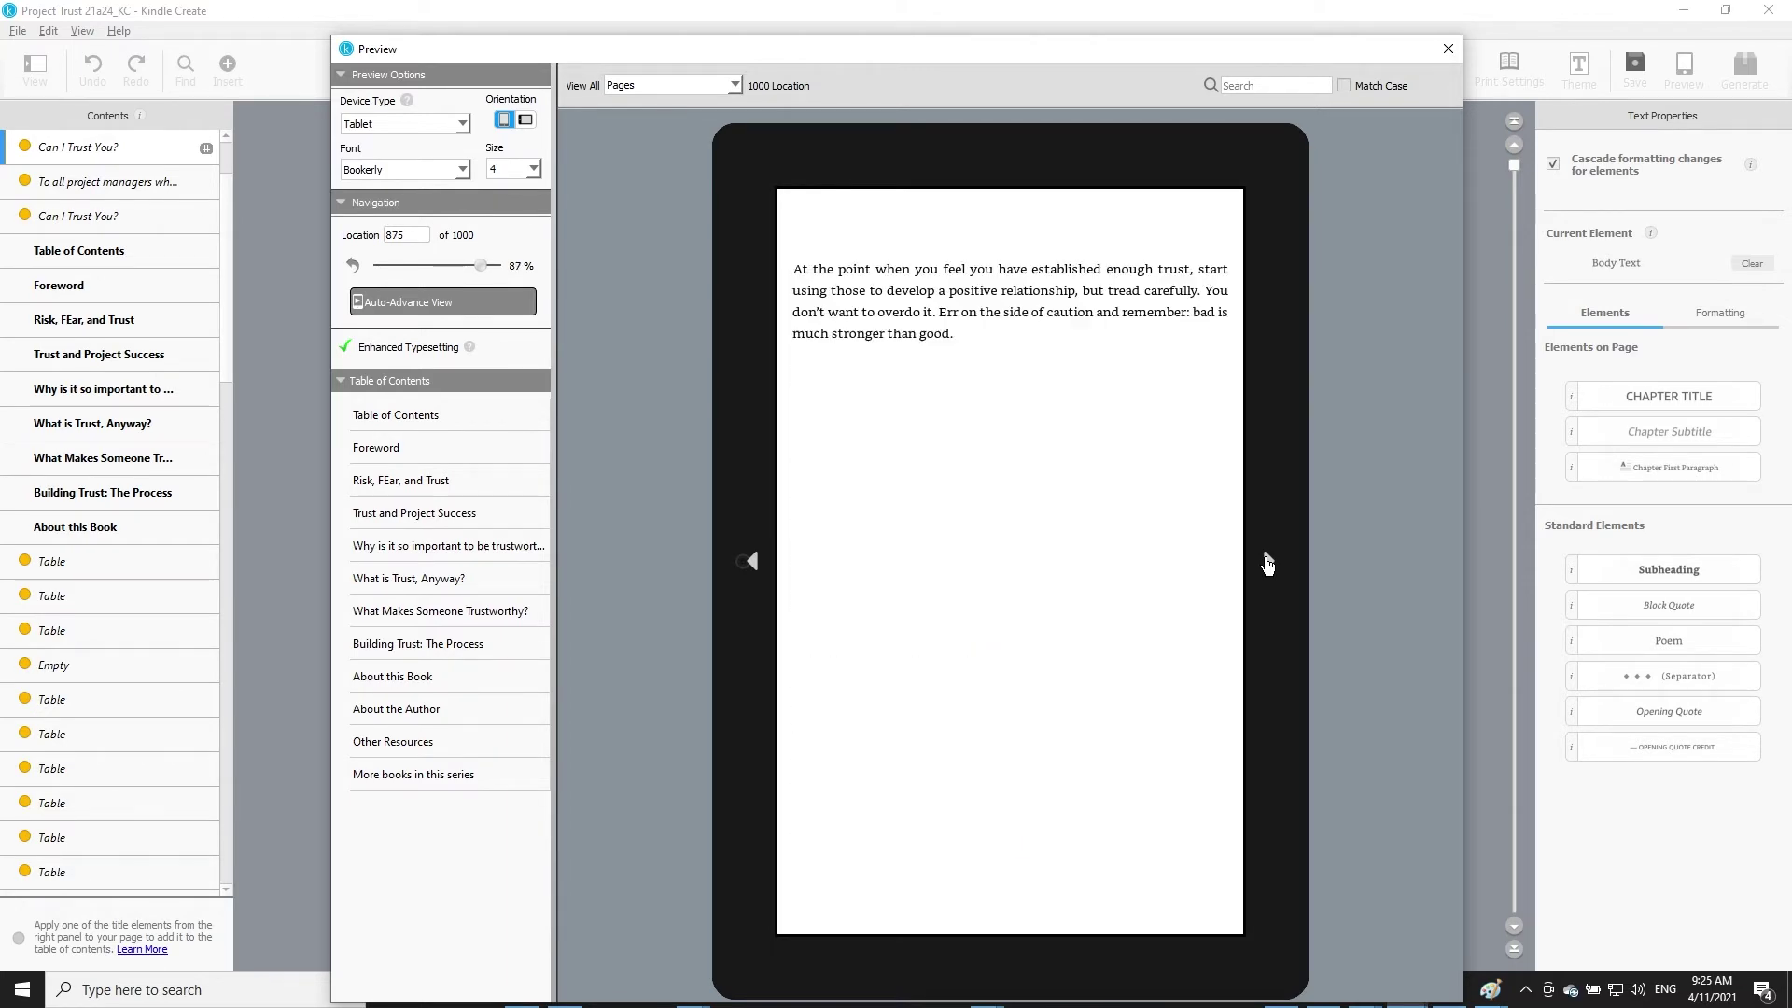
left_click(1267, 564)
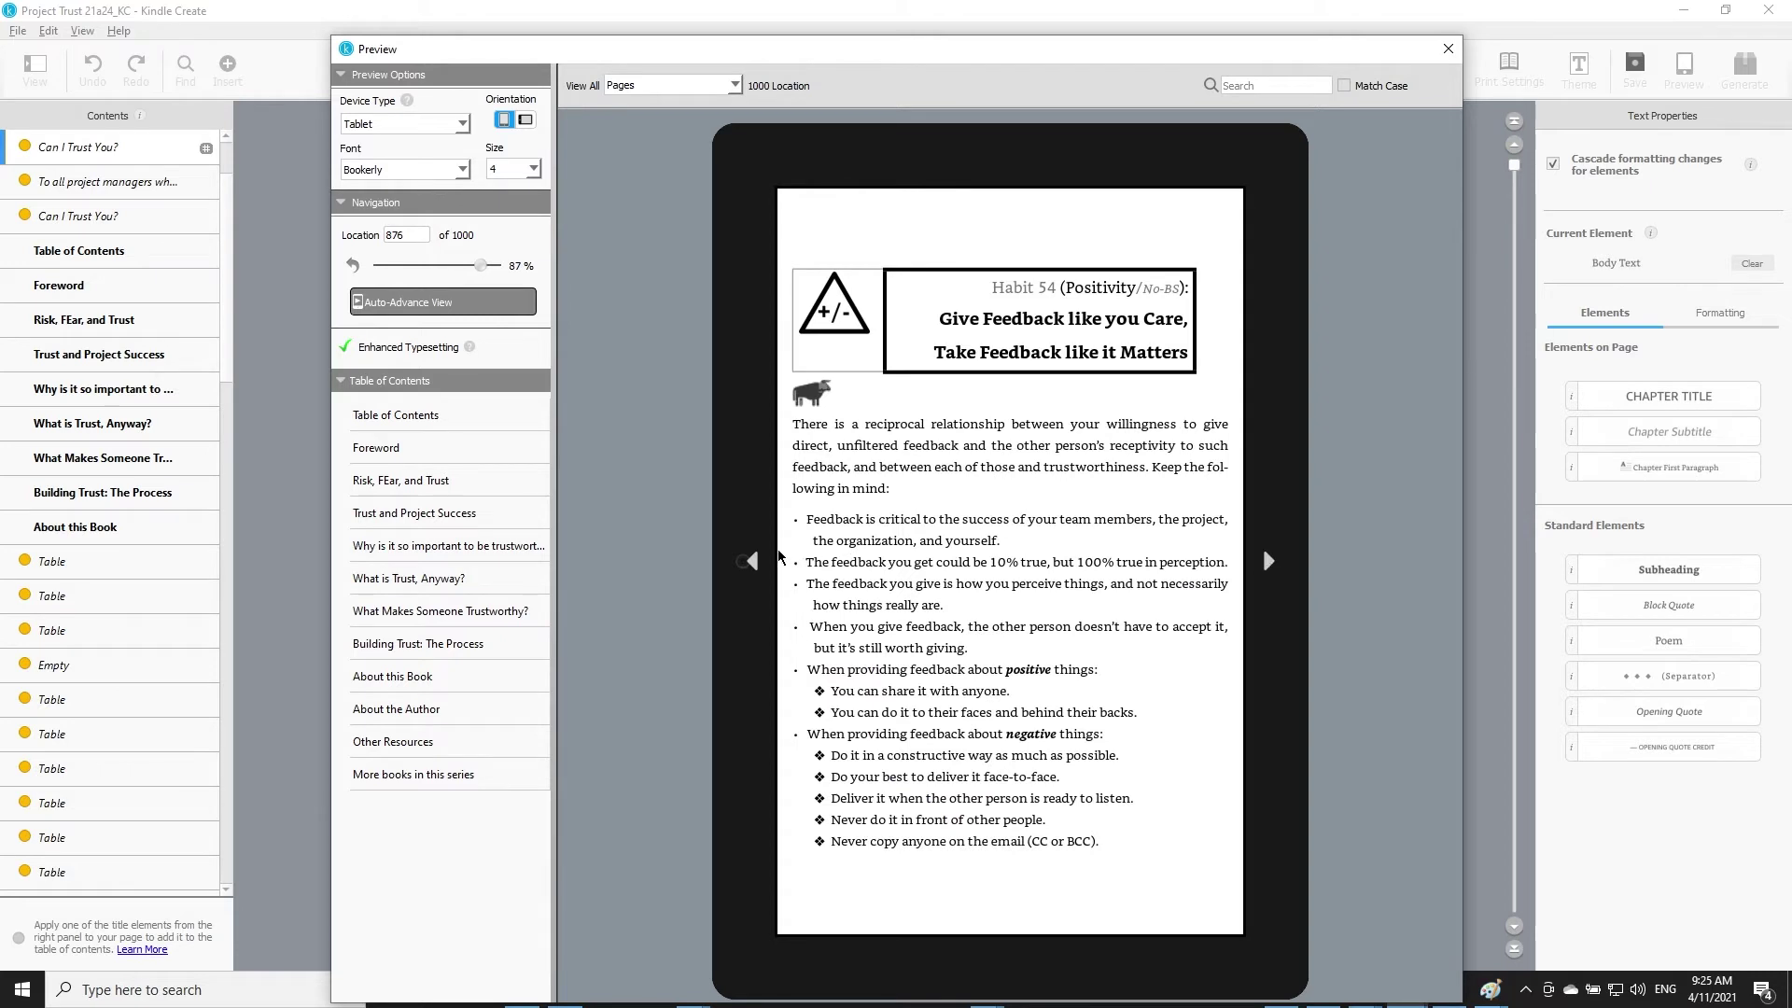
left_click(755, 563)
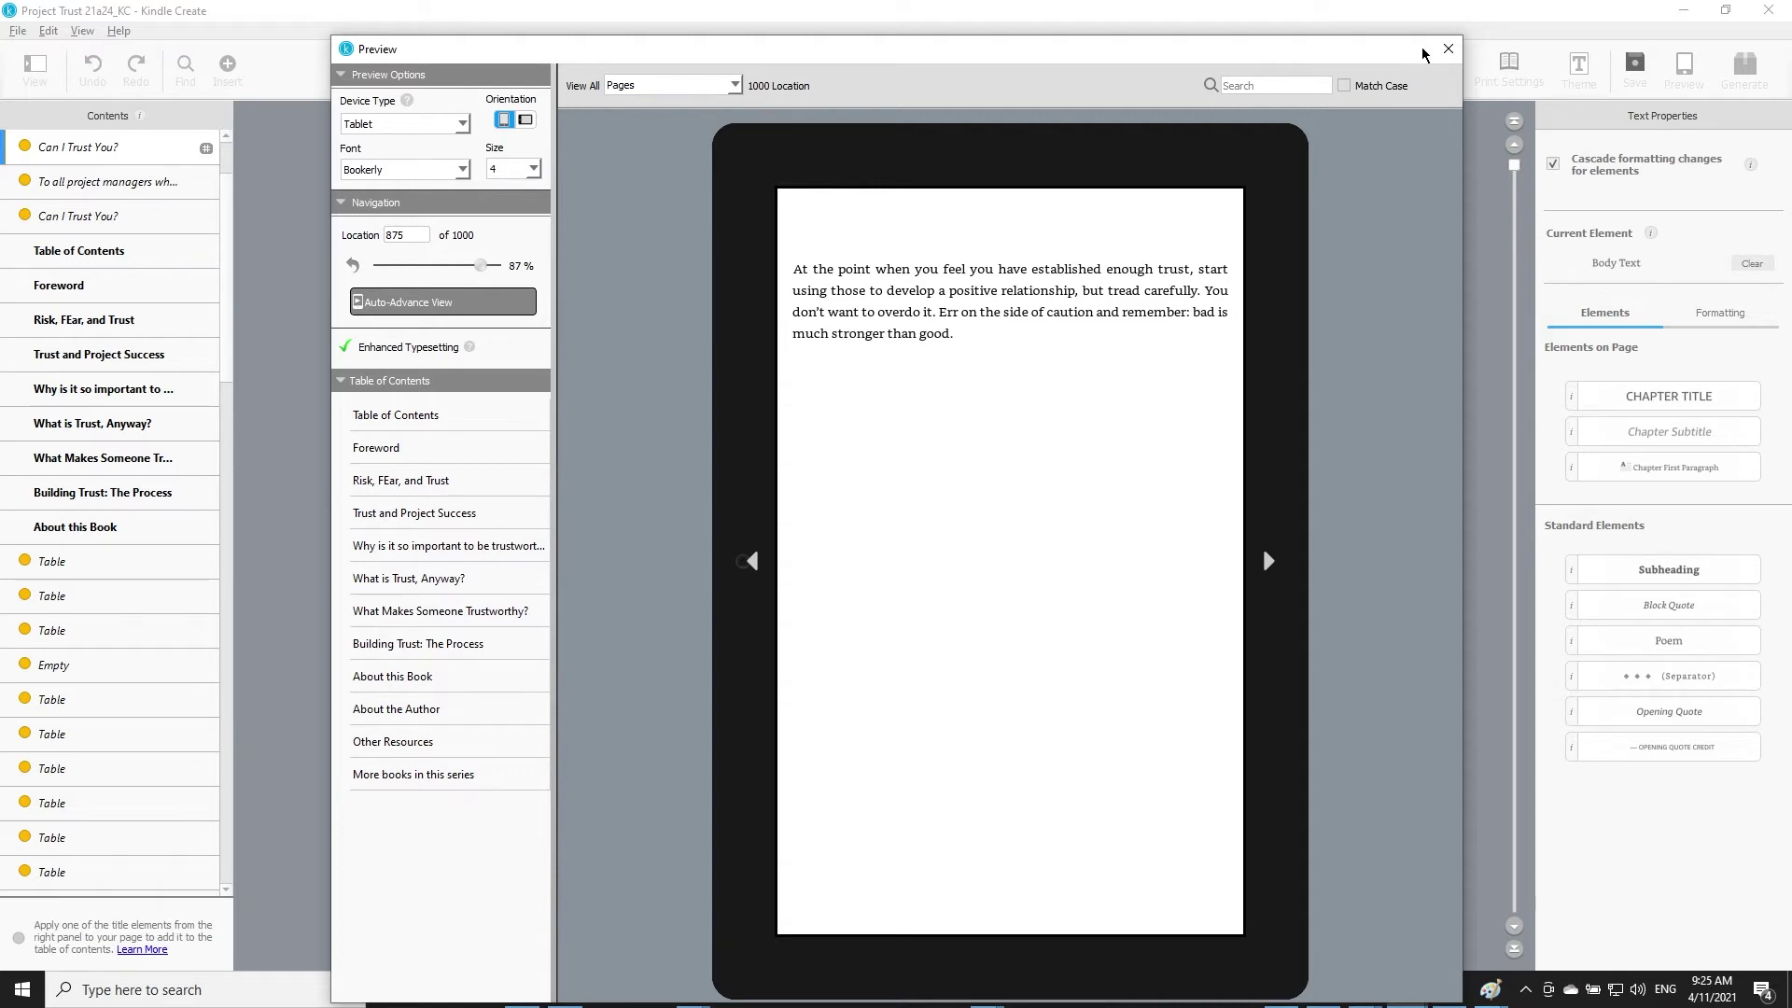
left_click(1449, 50)
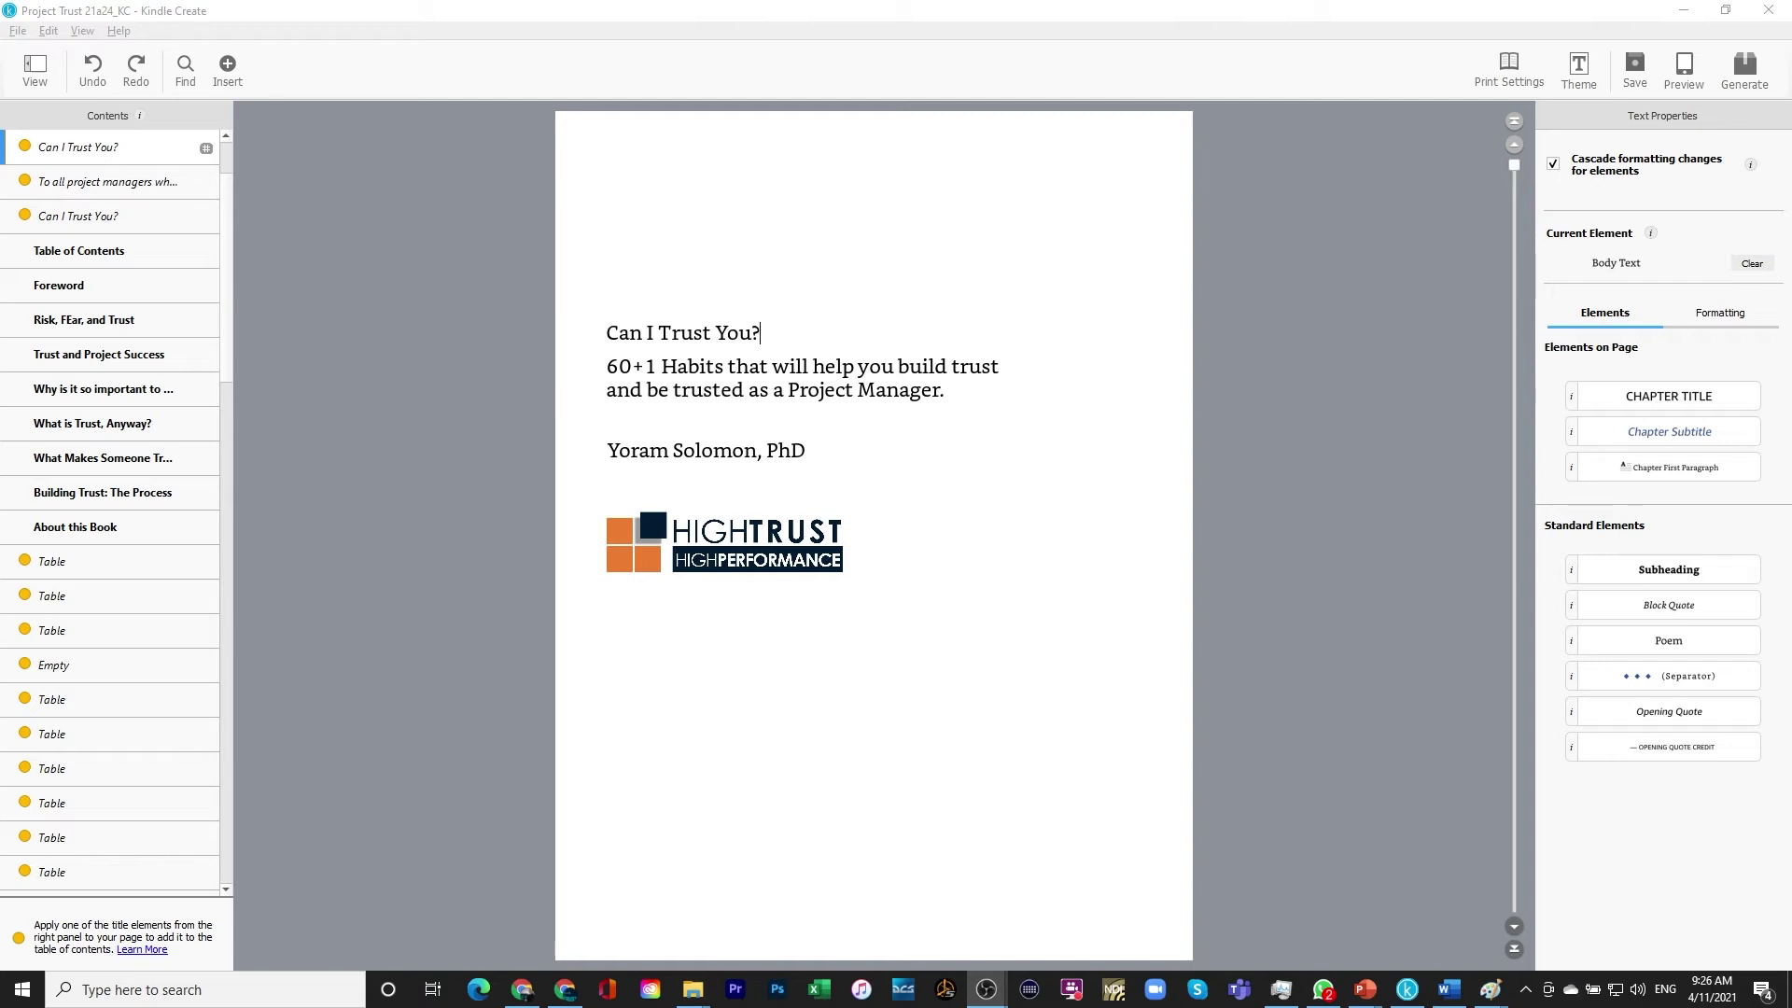
Set the Table of Contents chapter title's font face to Amazon Ember (sans serif) and open the advanced color options for its text
key("alt+Tab")
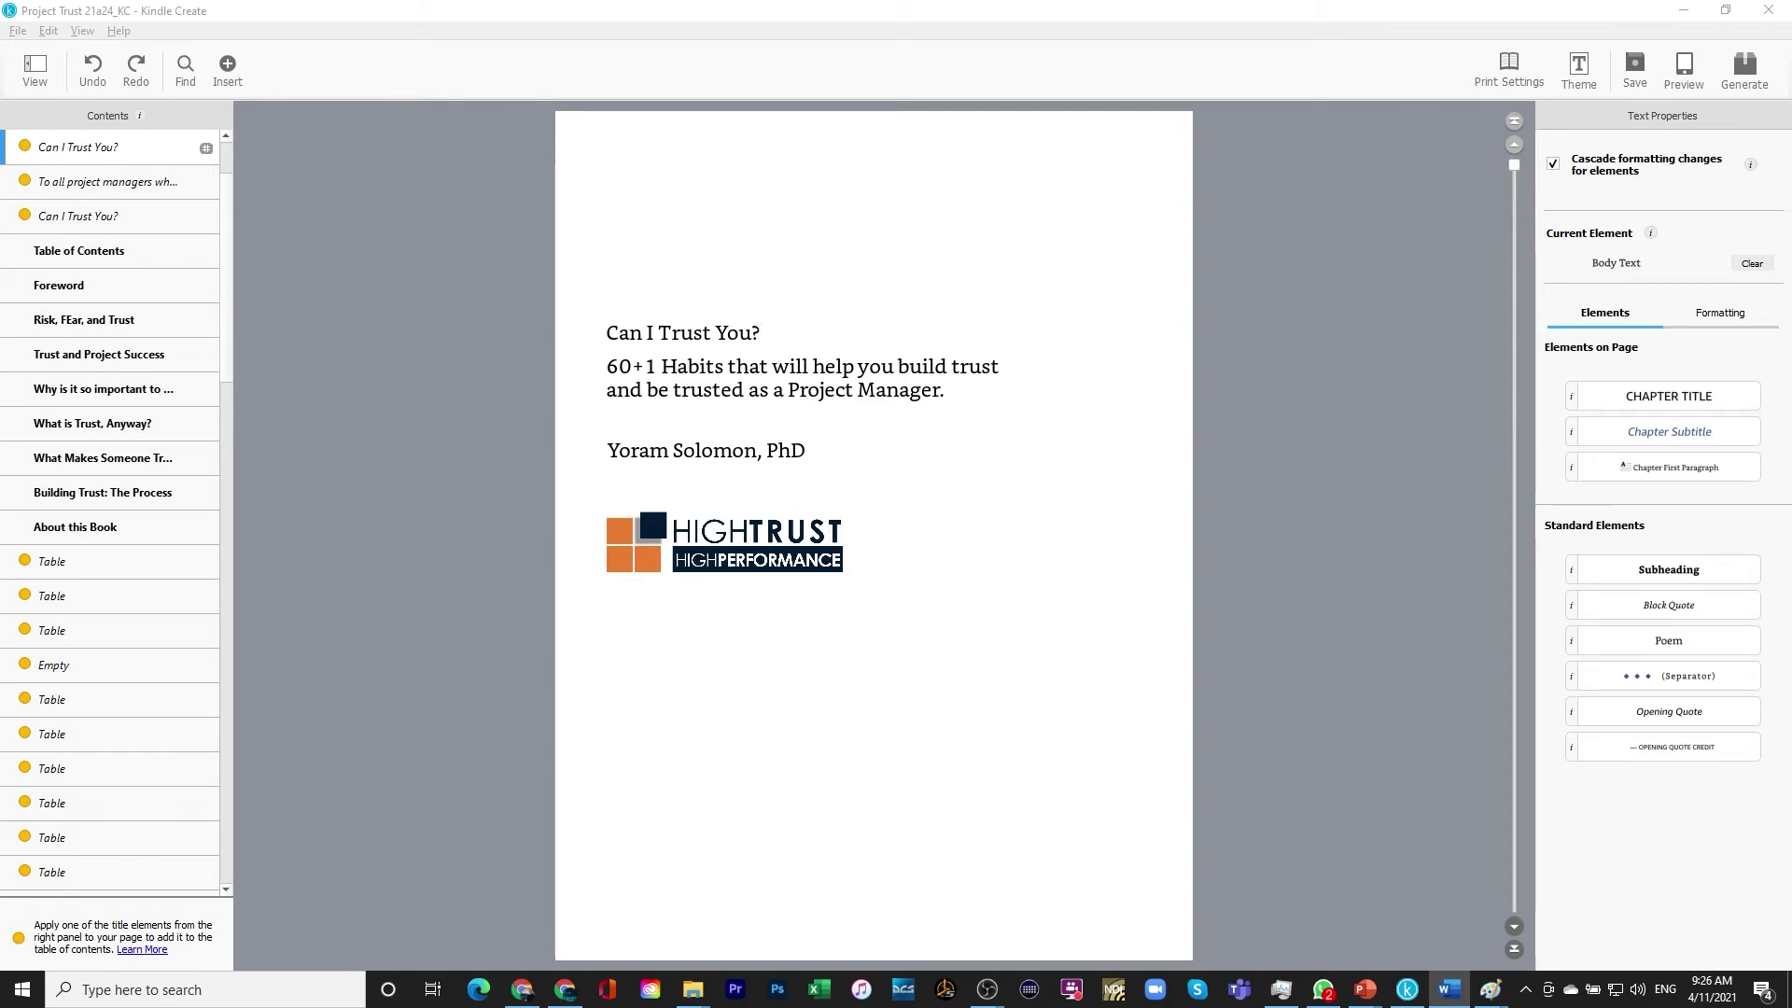
scroll(936, 883, "down", 3)
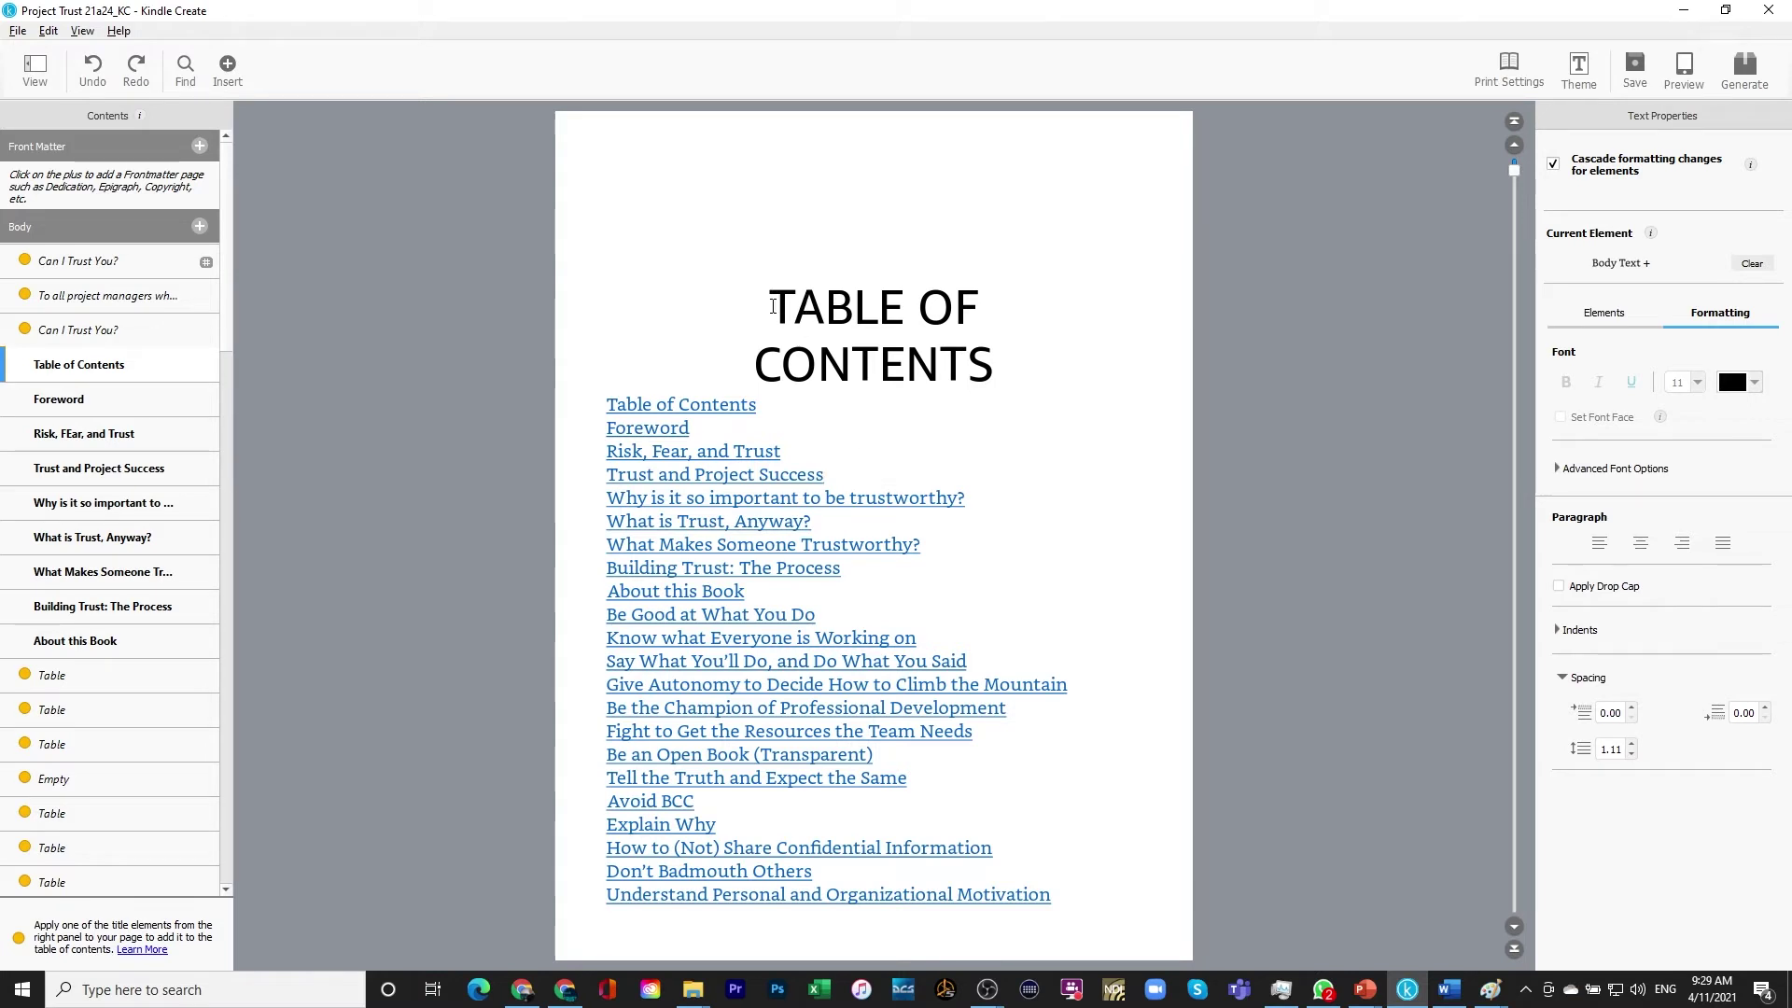
left_click_drag(771, 306, 1043, 351)
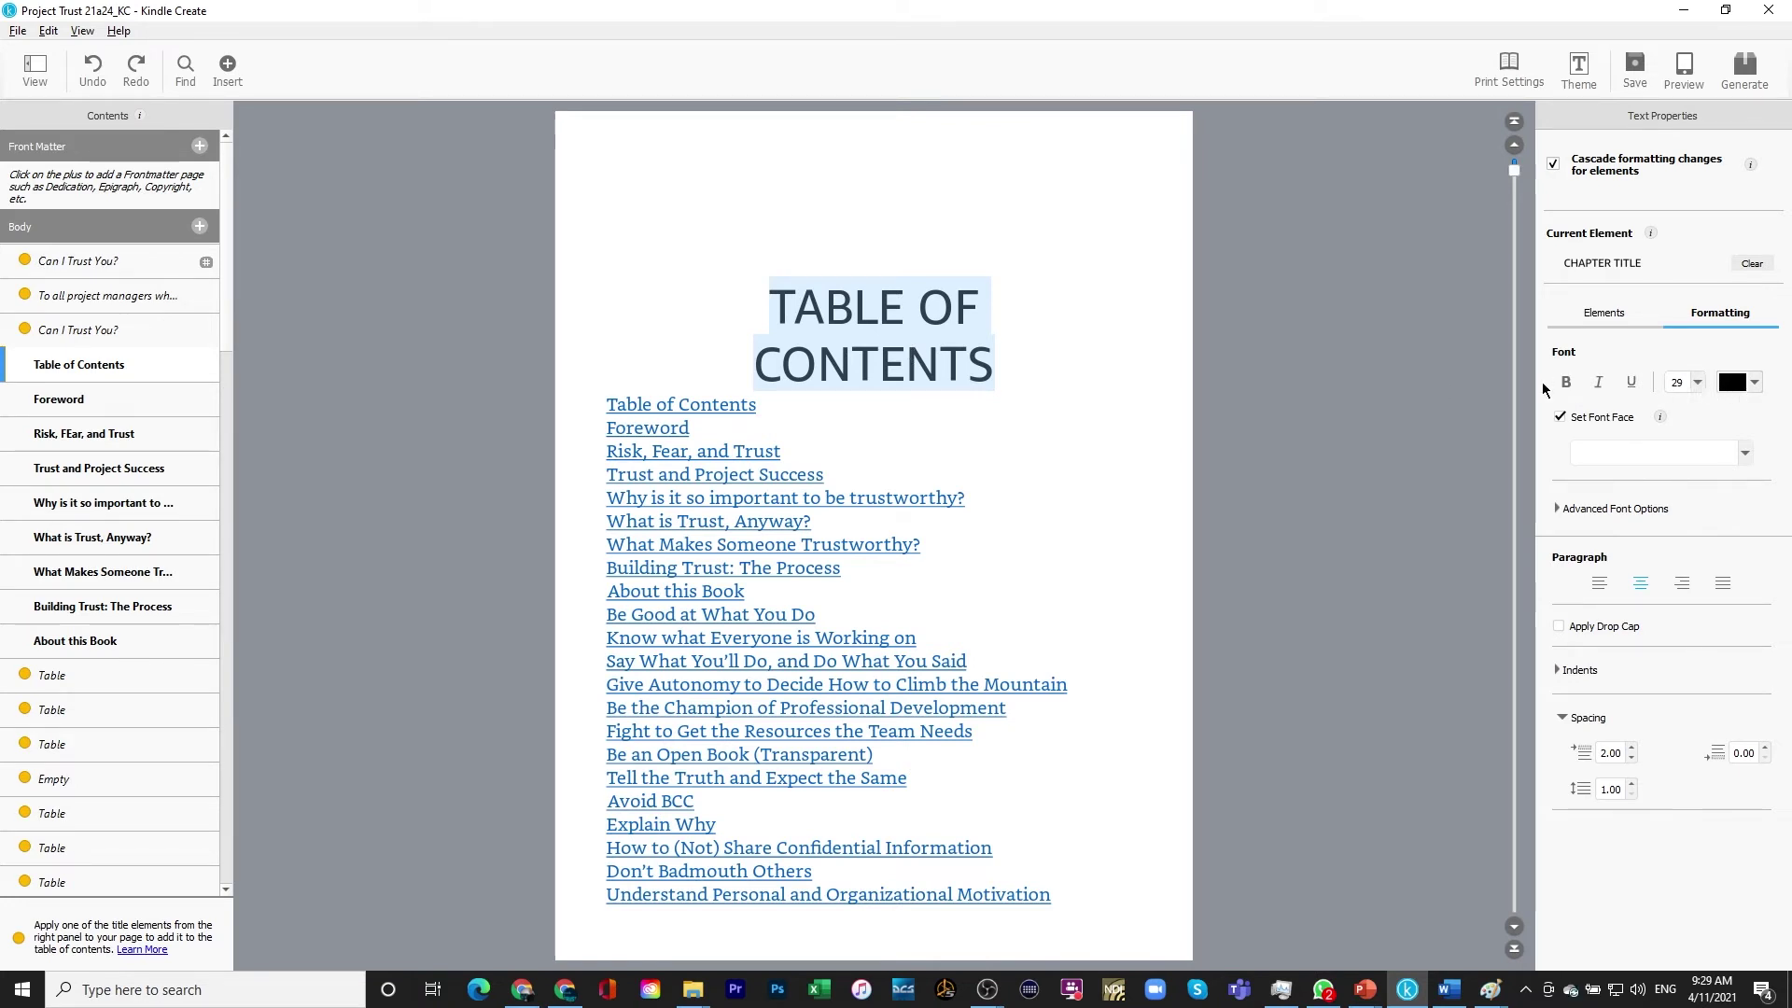
left_click(1745, 455)
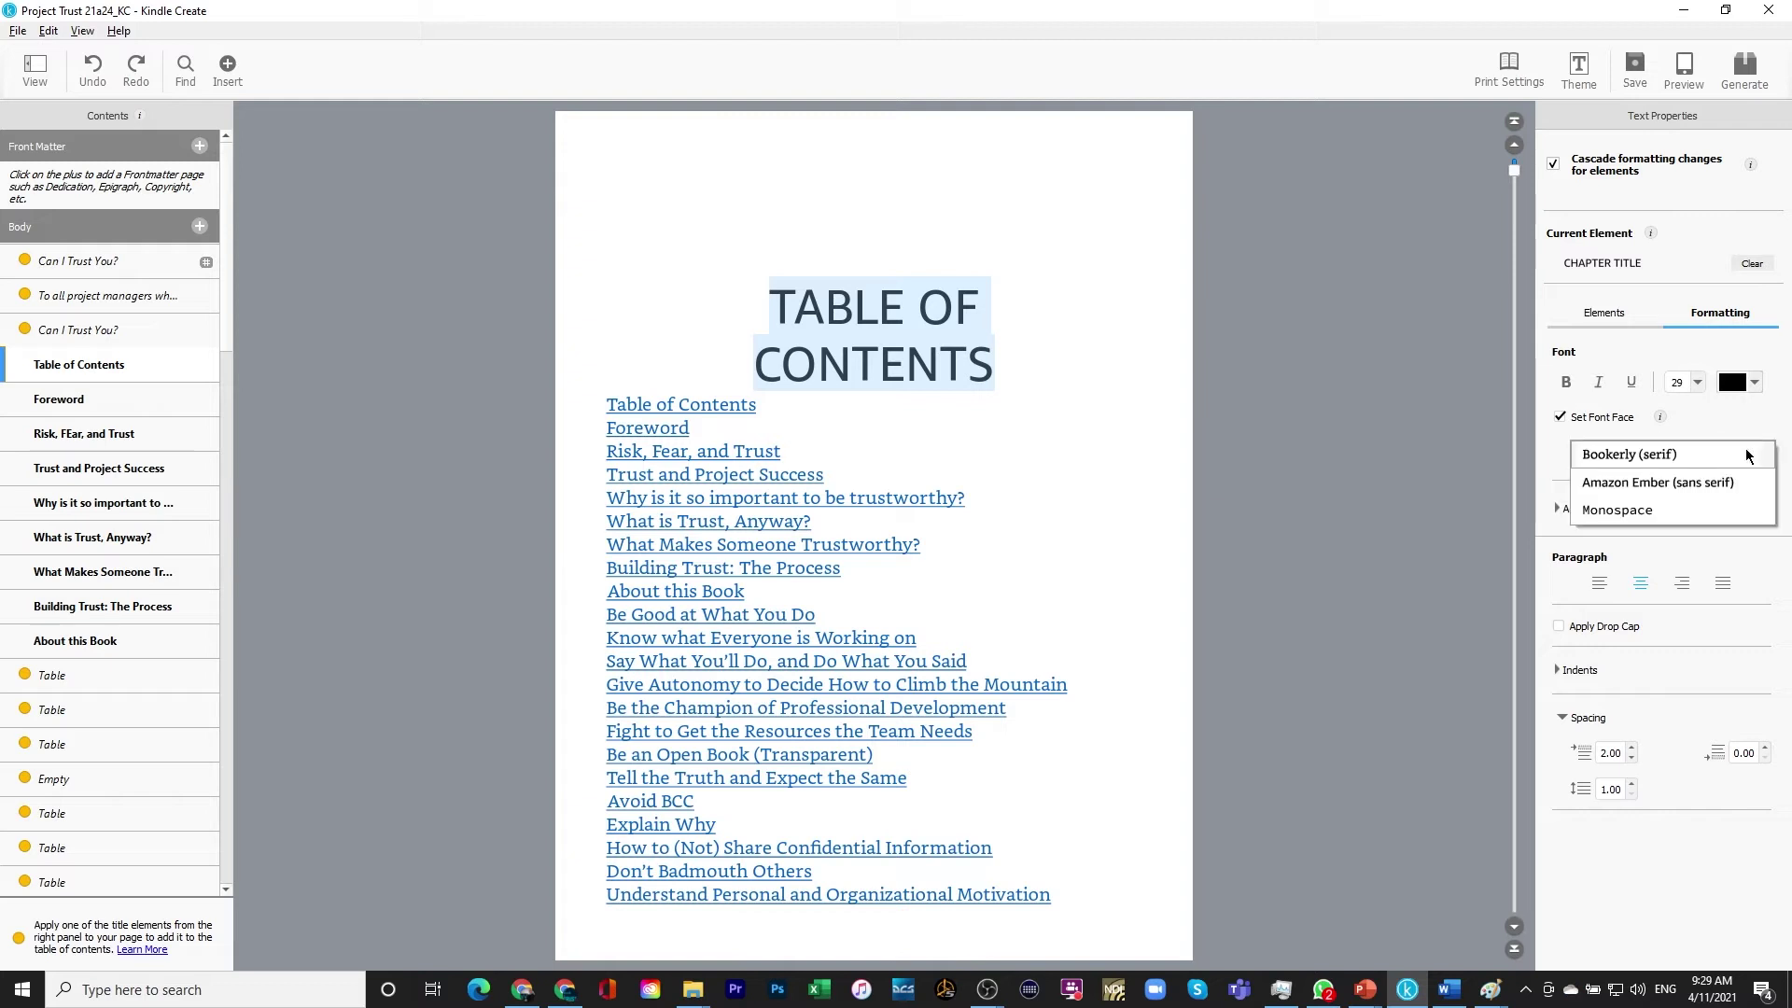
left_click(1693, 482)
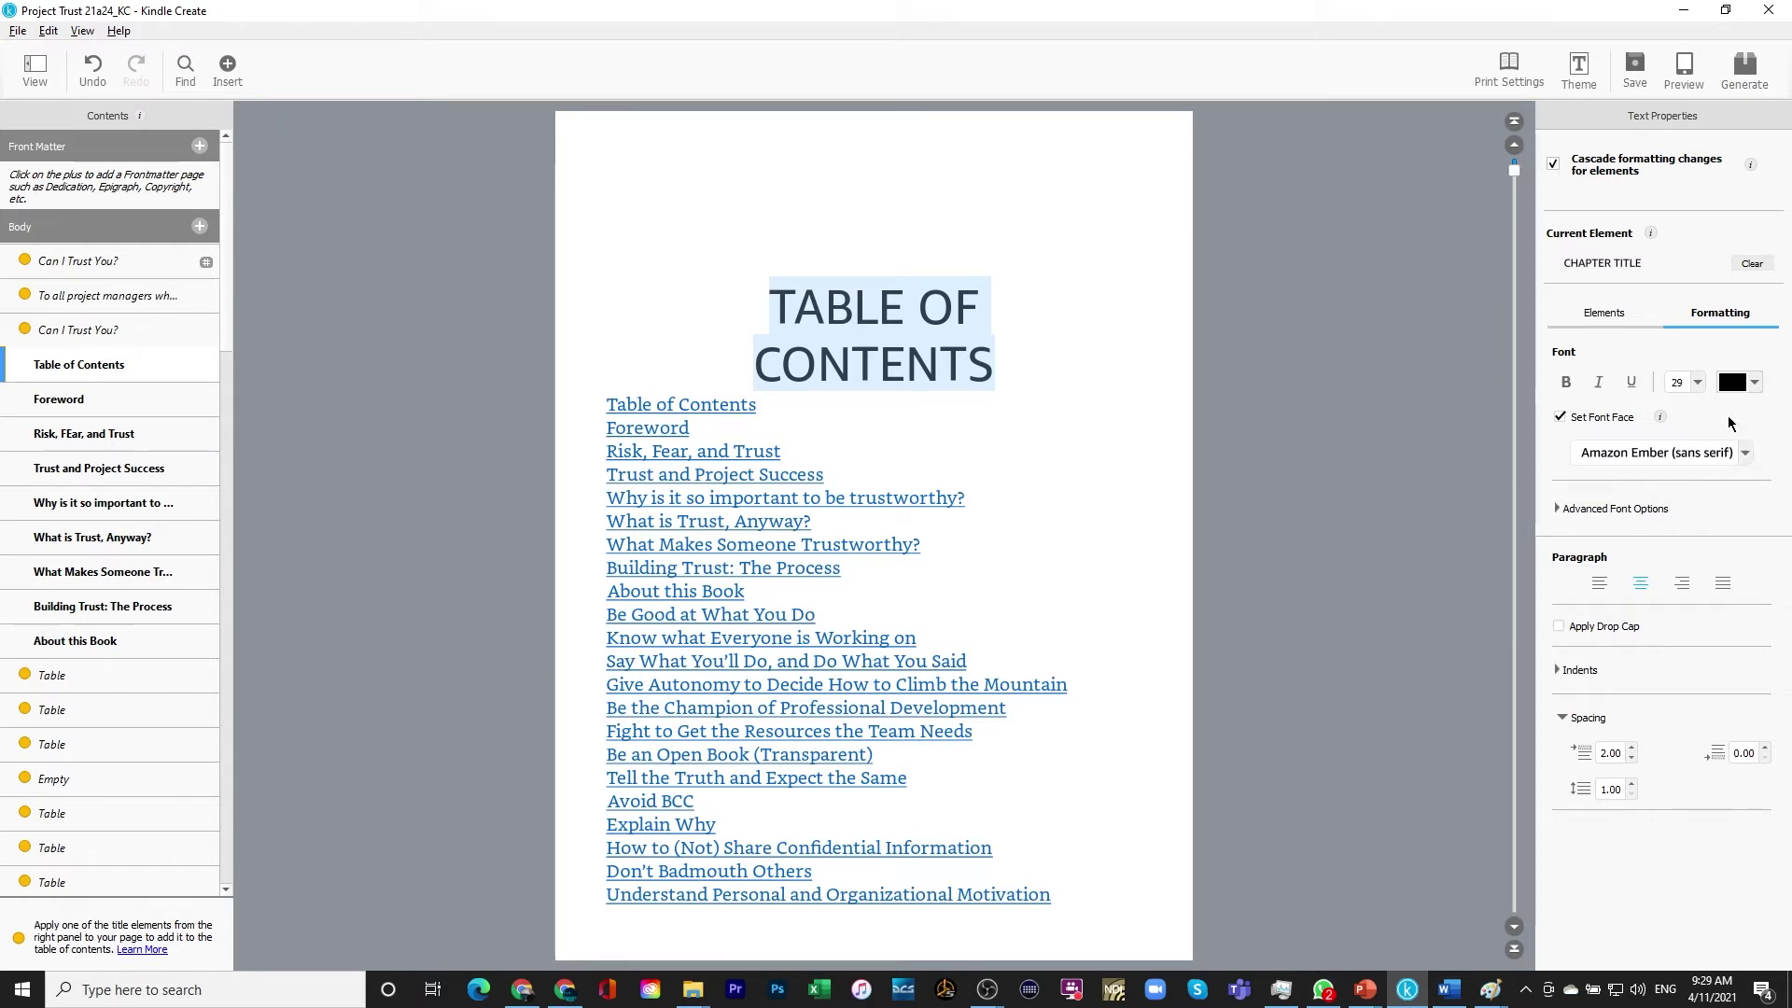
left_click(1752, 383)
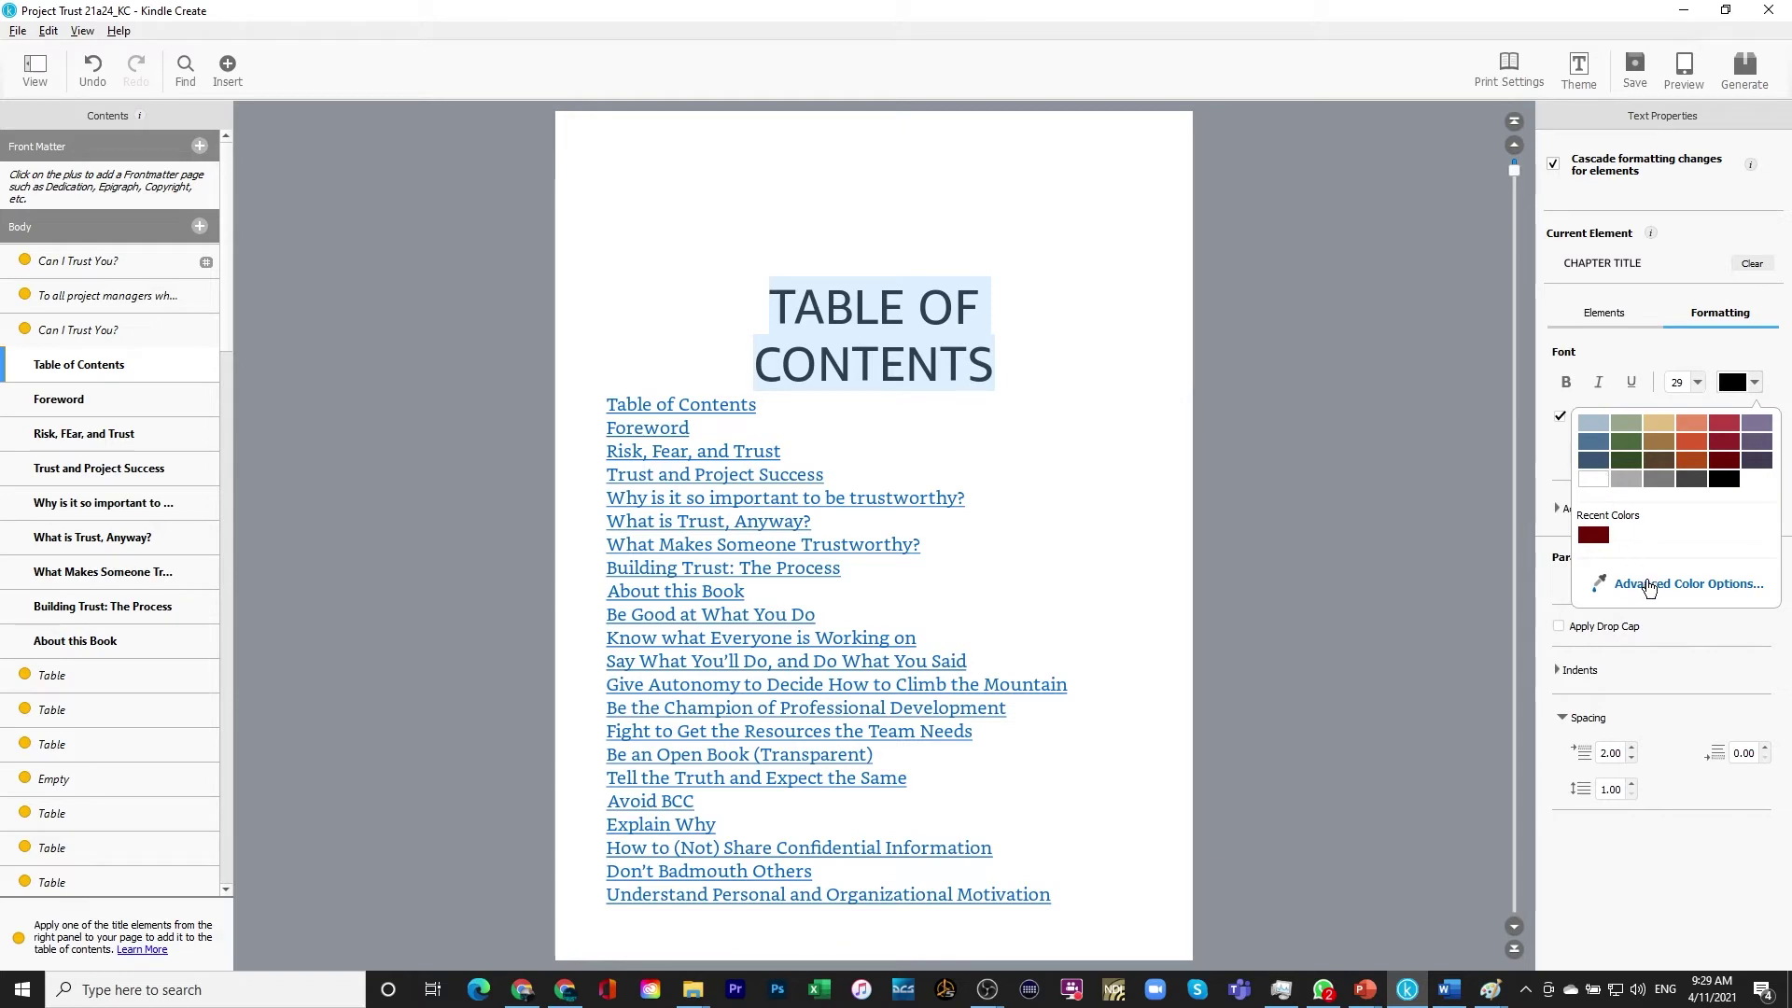
left_click(1644, 584)
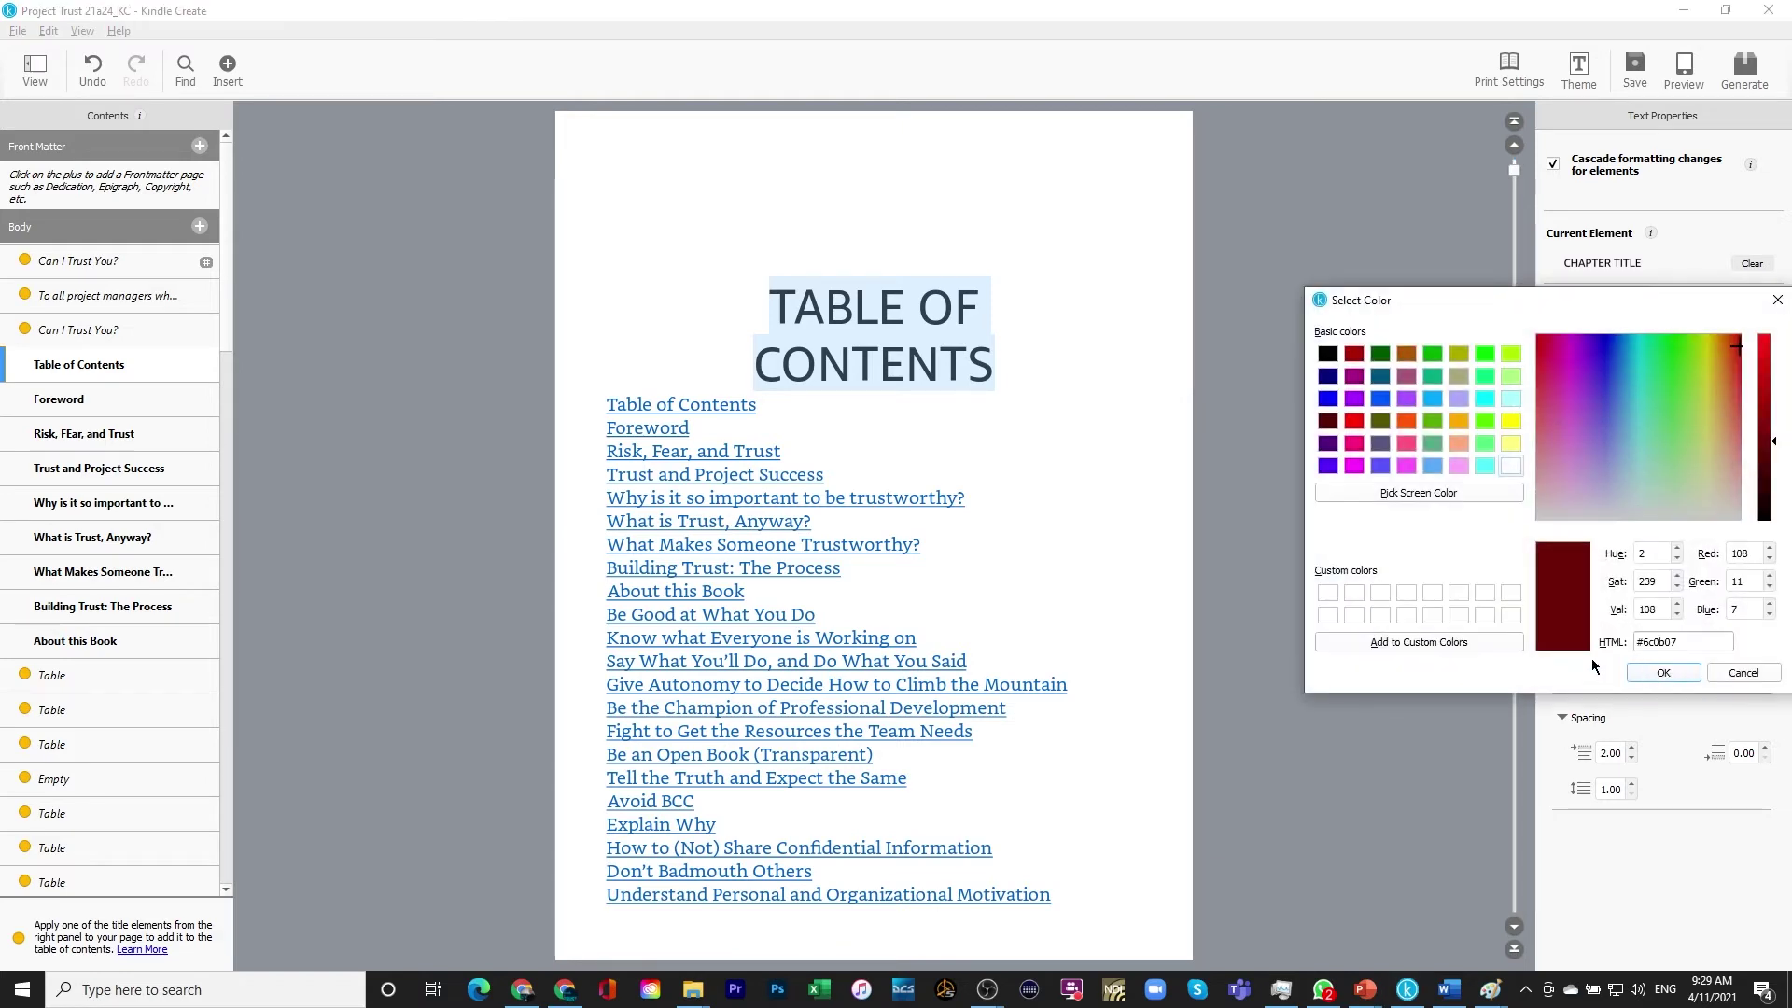
left_click(1656, 553)
double_click(1657, 554)
type("3")
key("Tab")
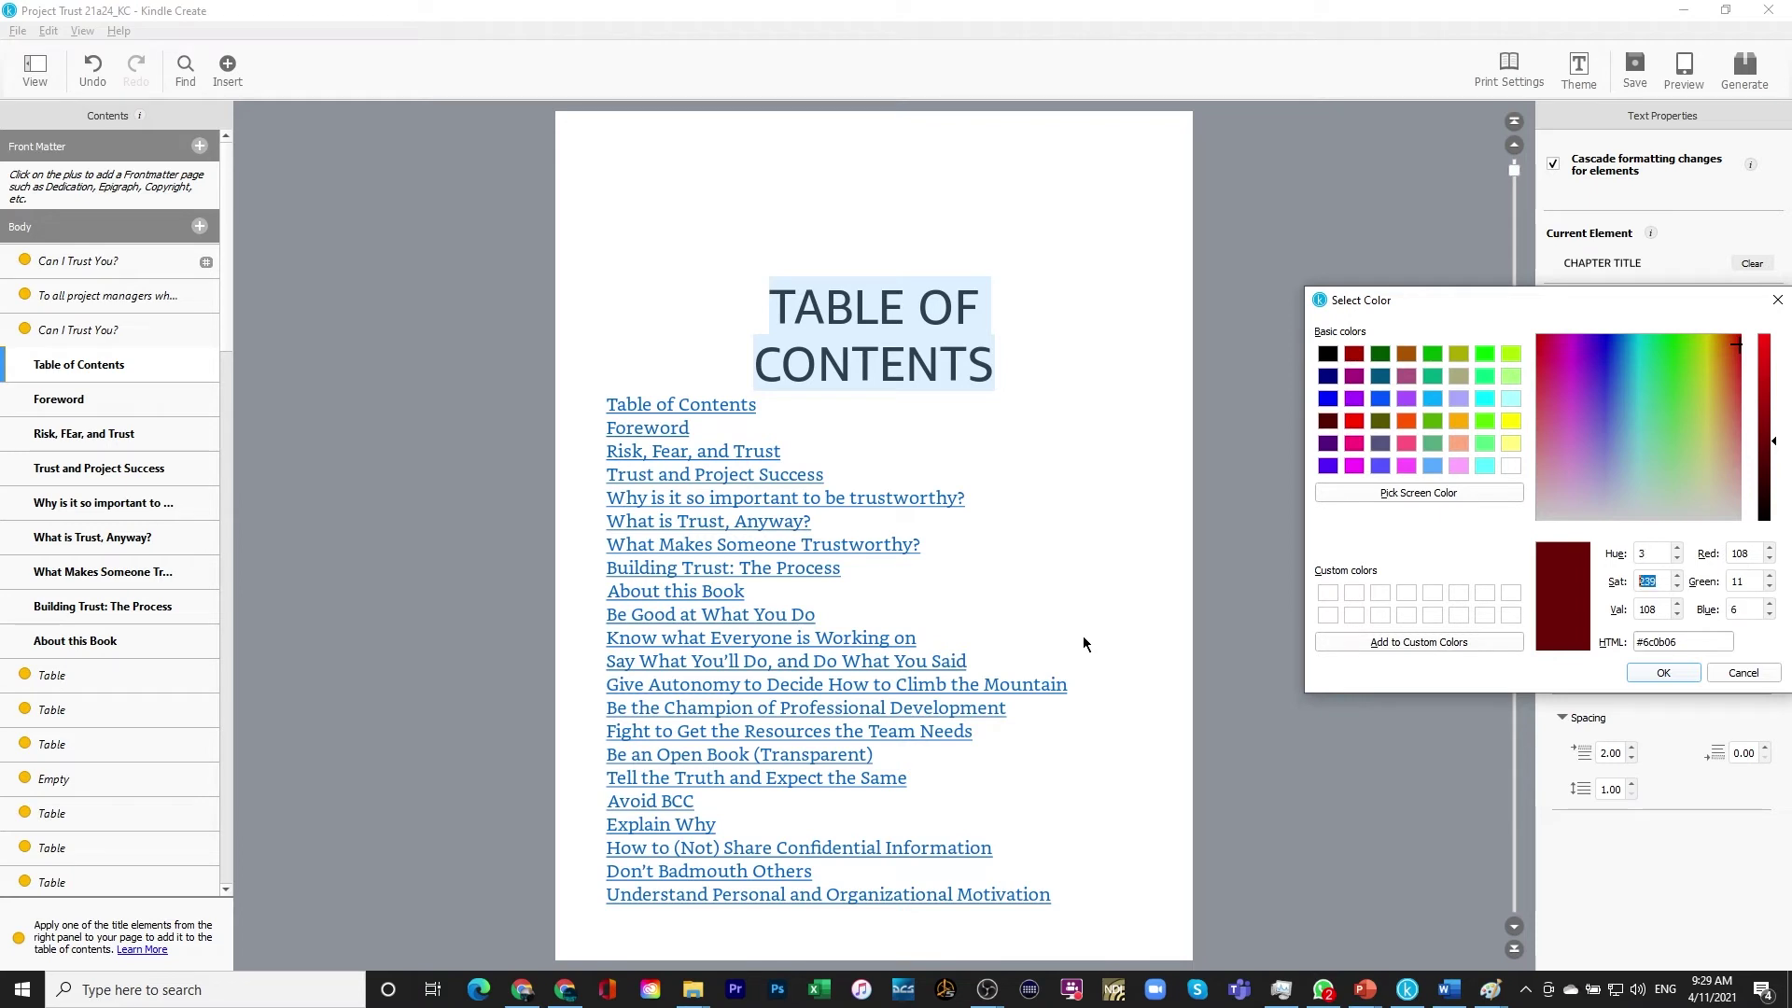
type("27")
key("Tab")
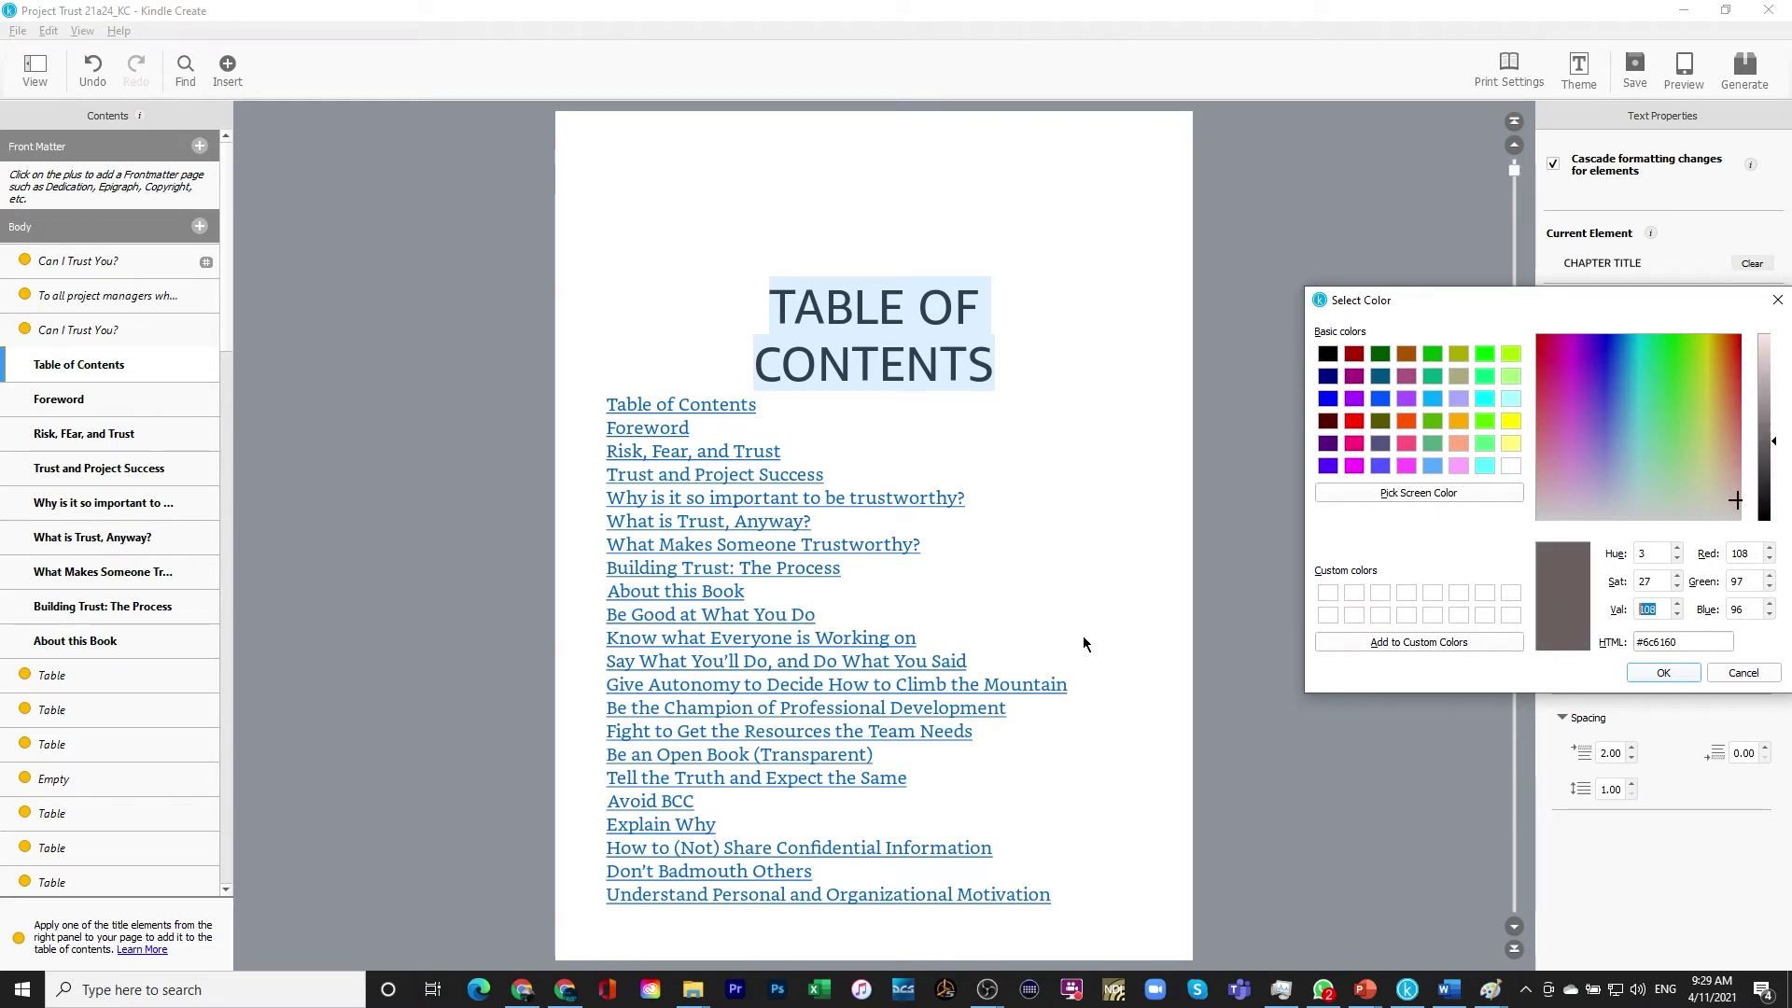
type("51")
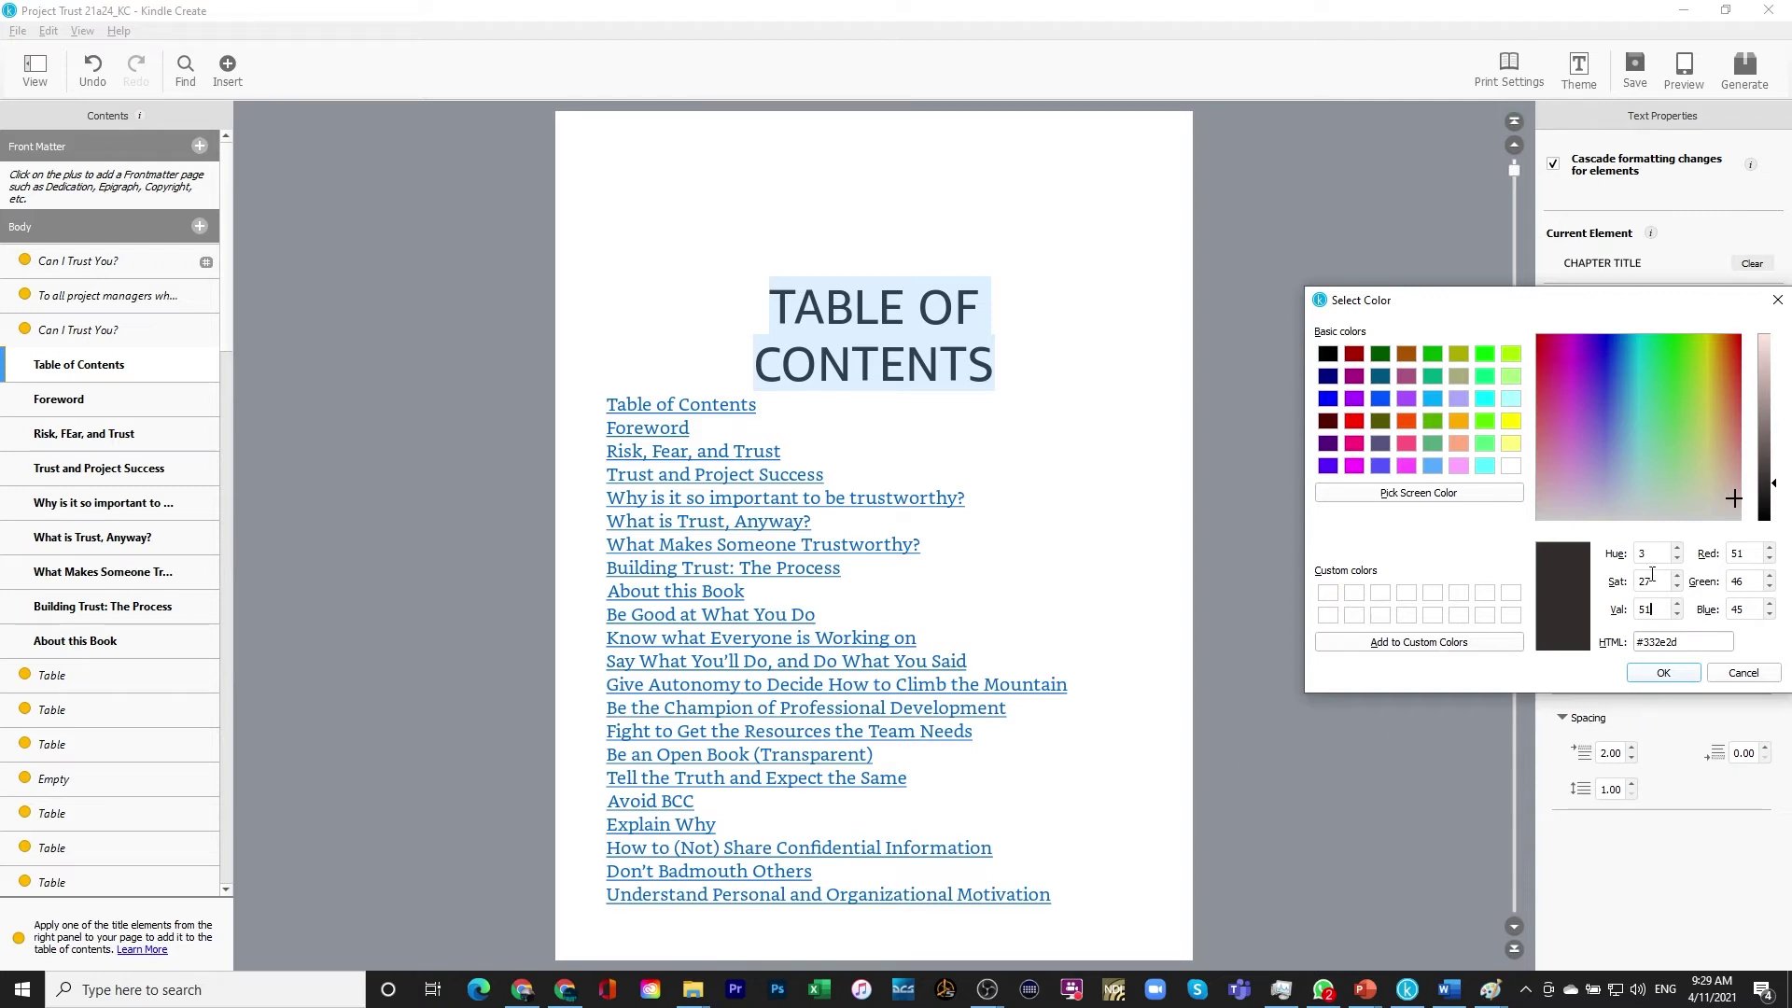
Set the chapter title's font color to red 3, green 27, blue 51
double_click(1737, 553)
type("3")
key("Tab")
type("27")
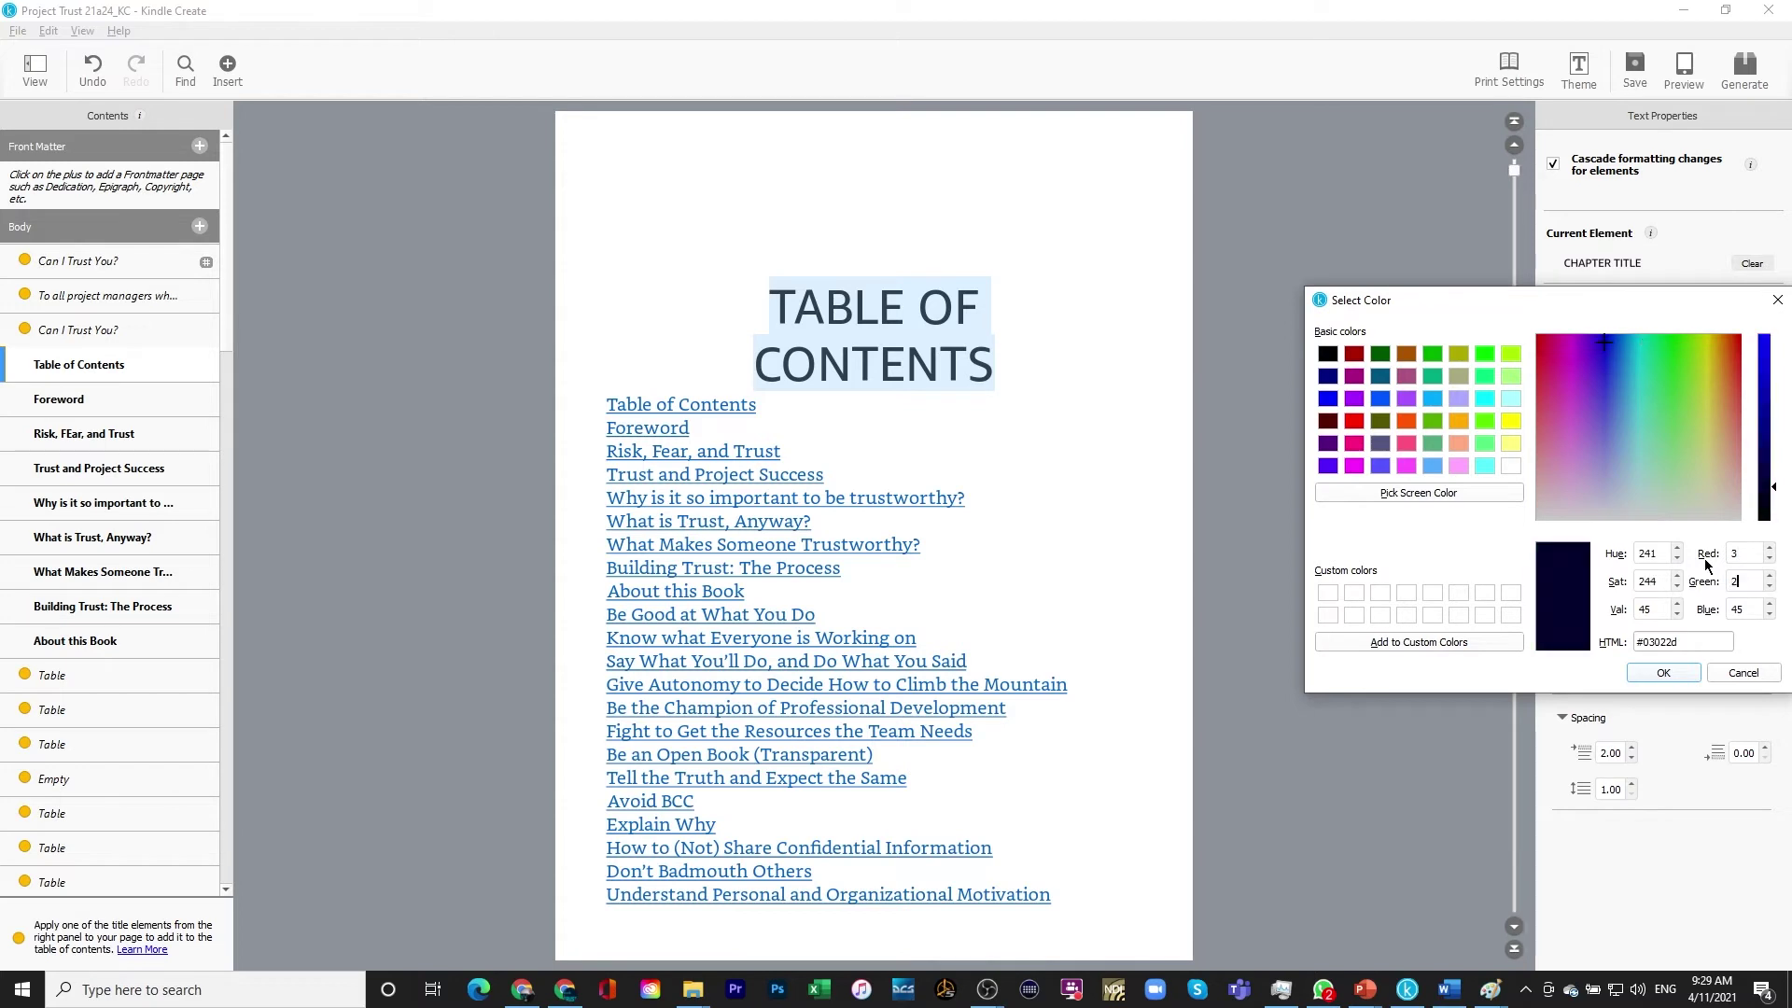
key("Tab")
type("51")
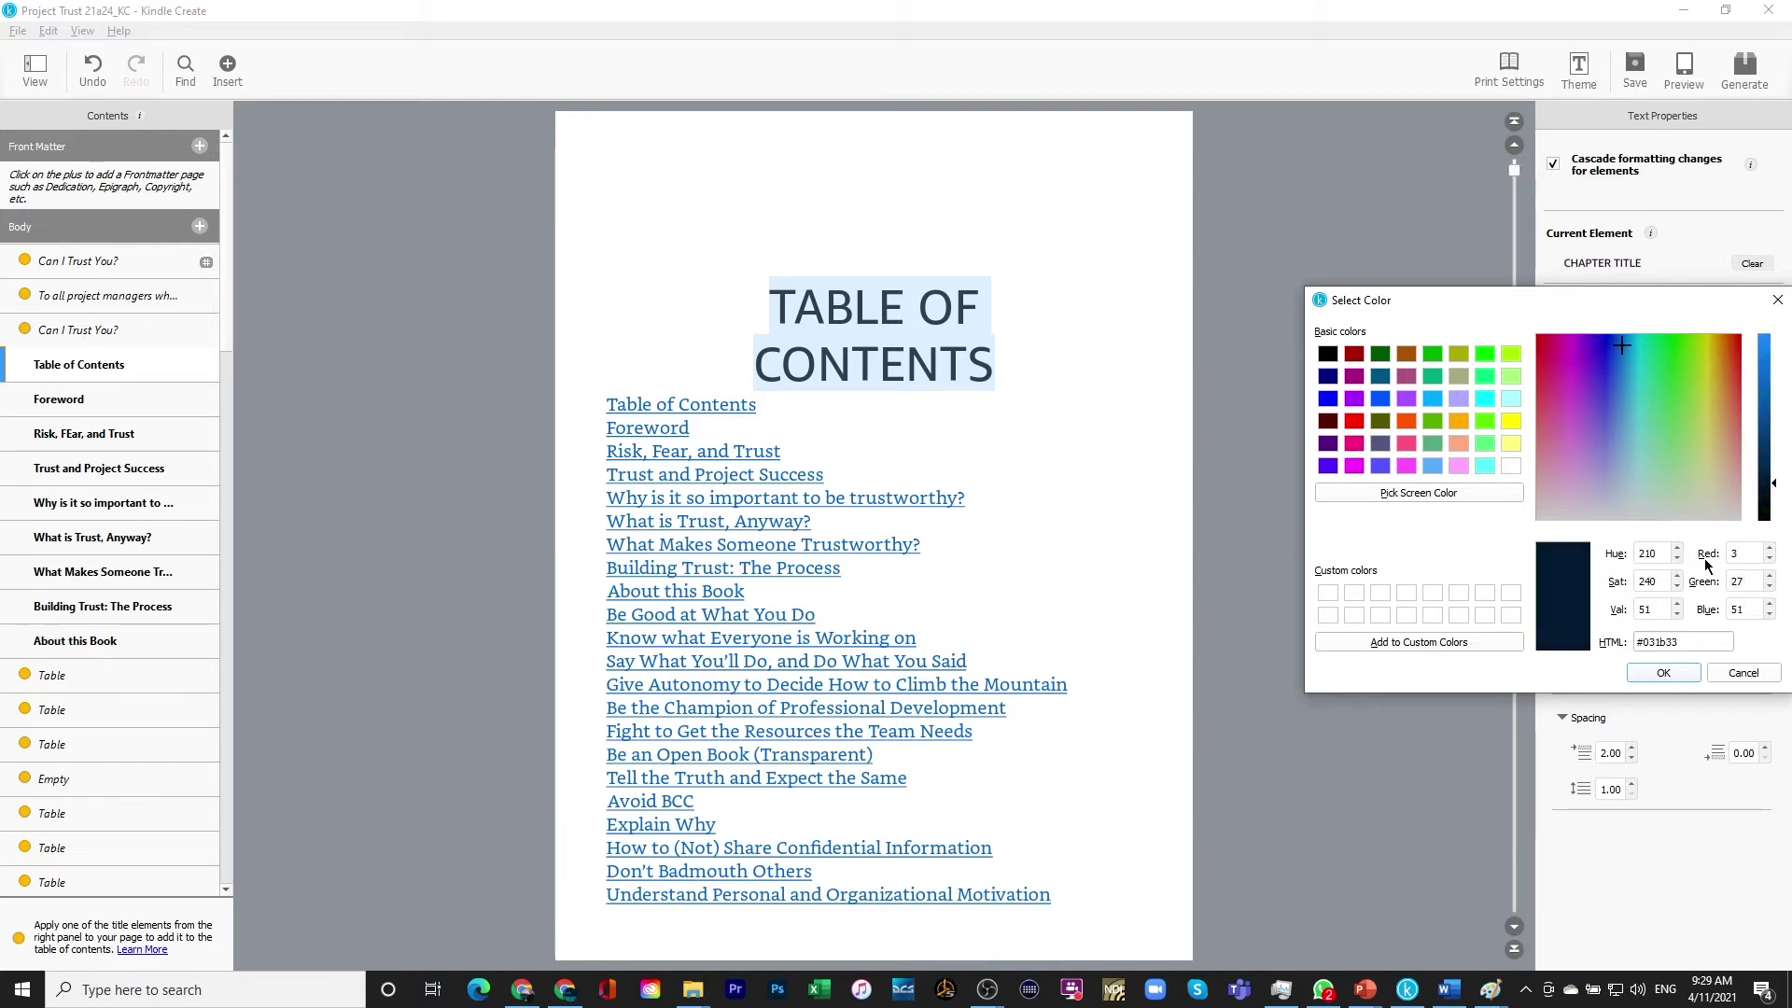
left_click(1660, 675)
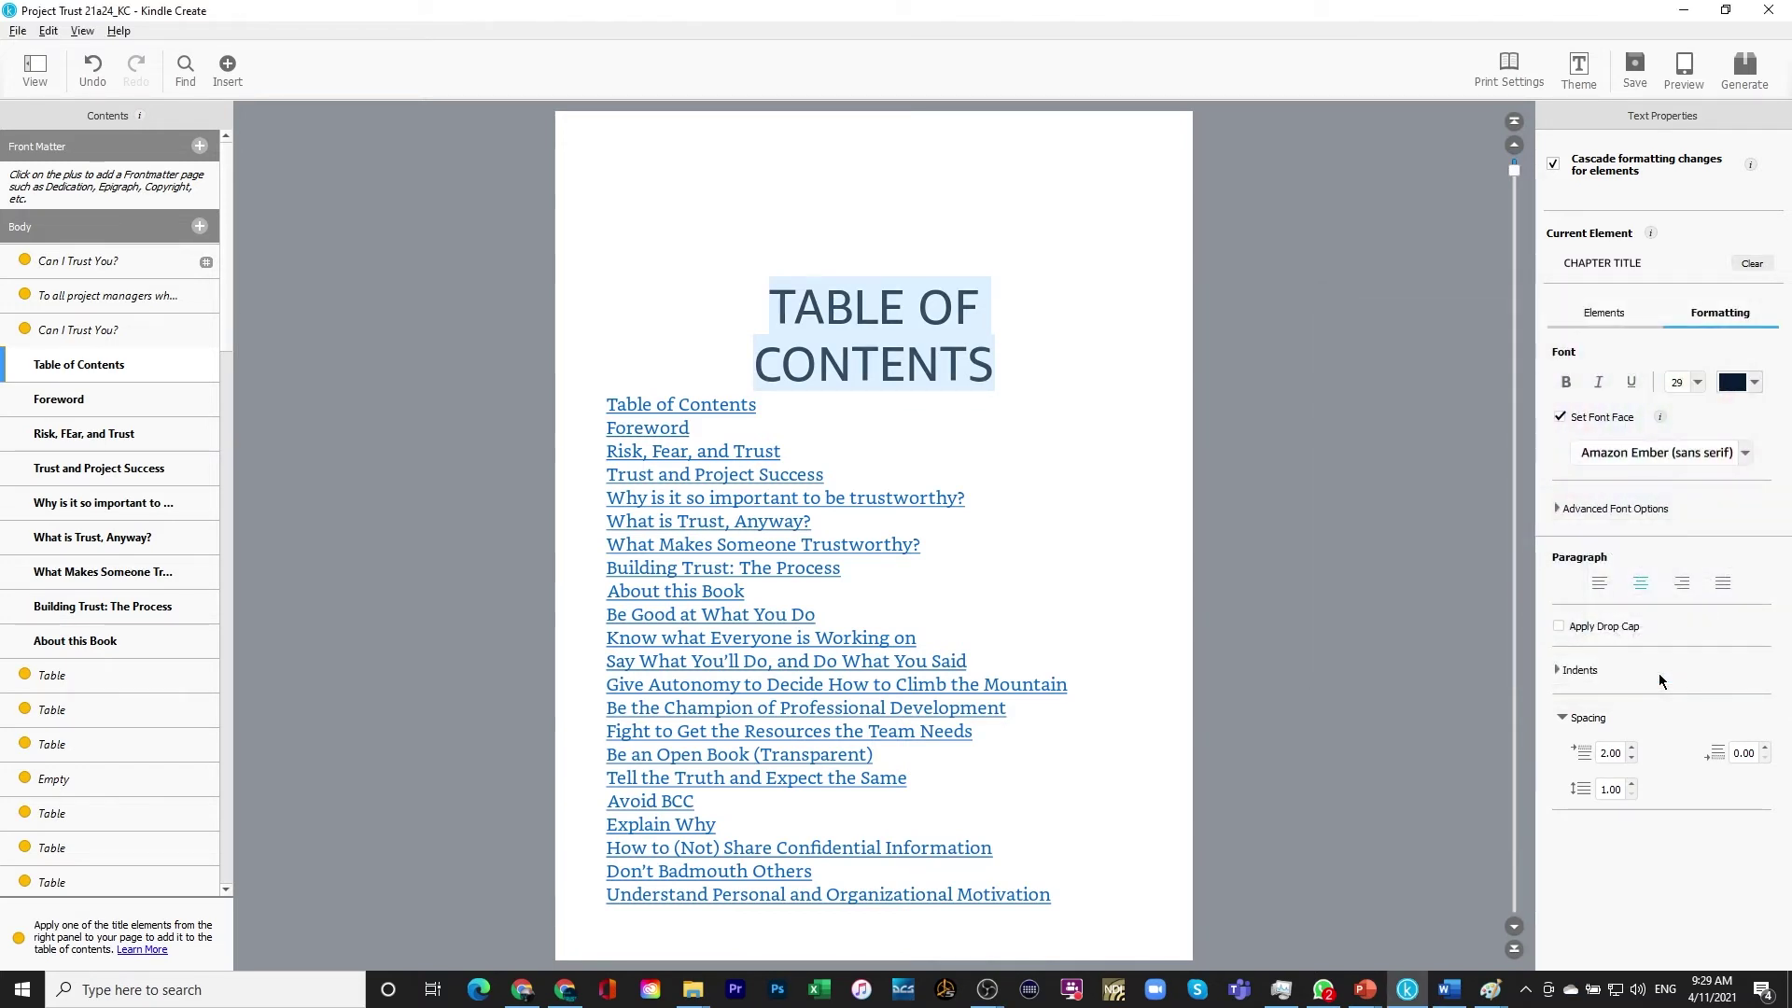
Set the Table of Contents chapter title's font size to 20 and make it bold
left_click(1697, 382)
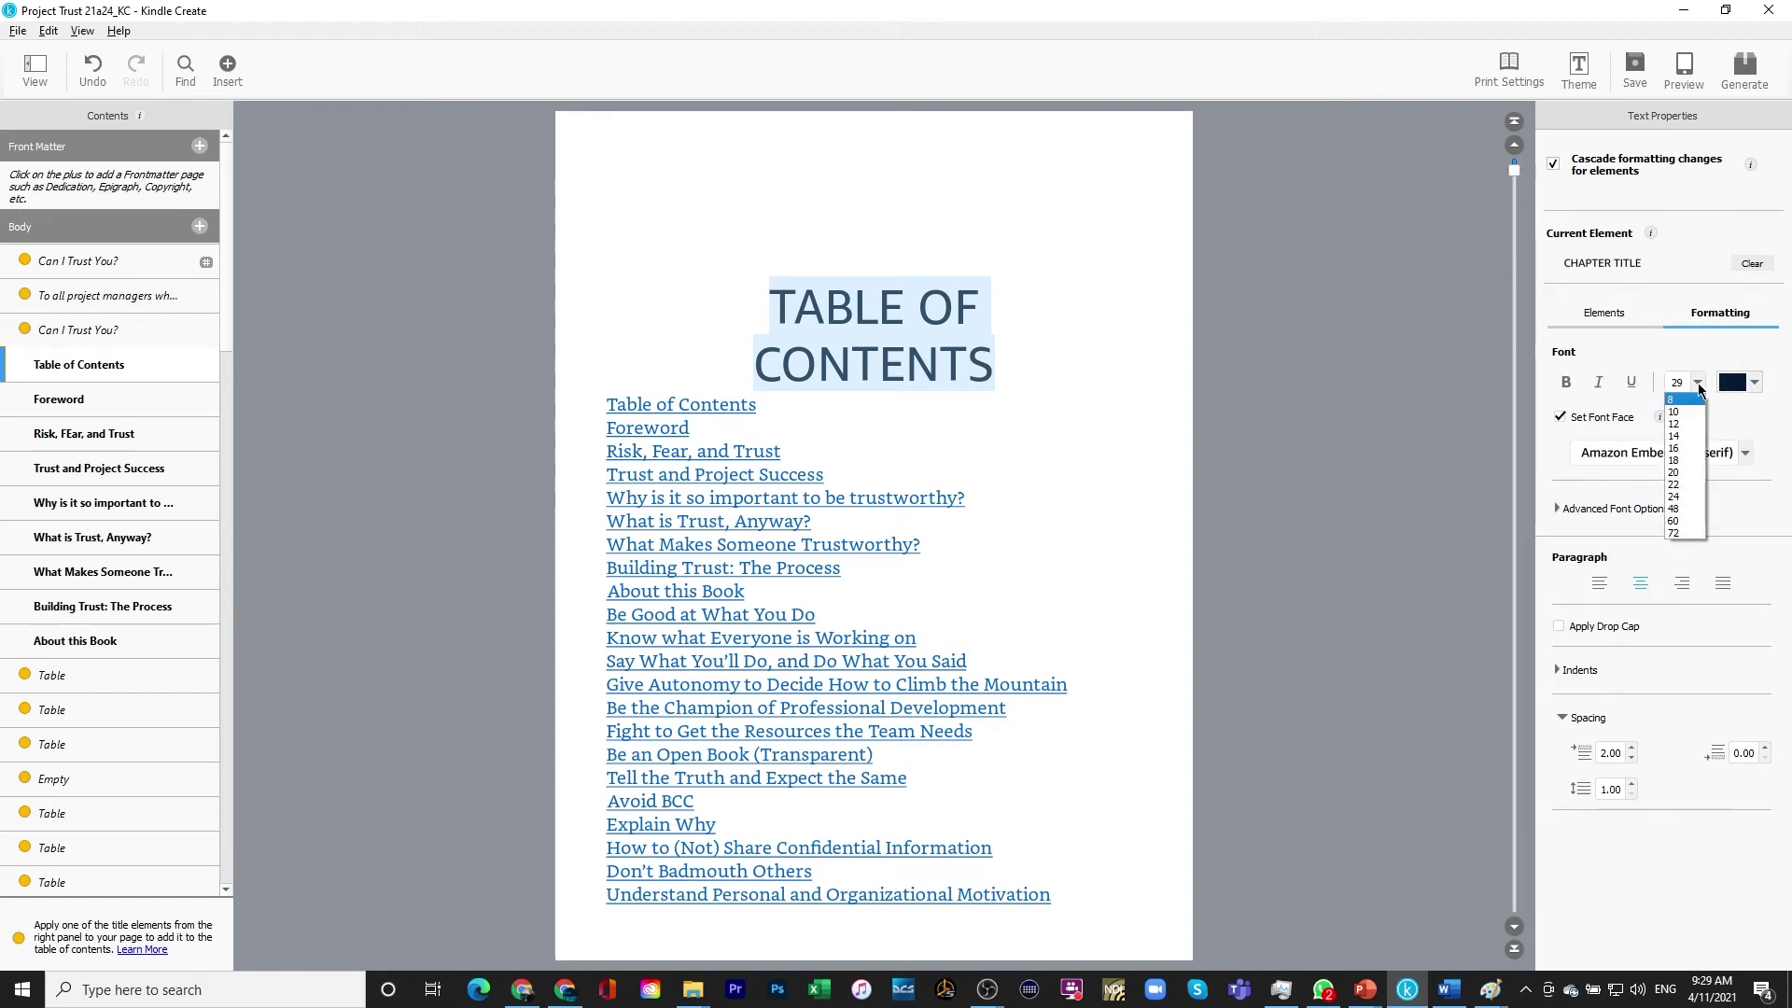
left_click(1678, 473)
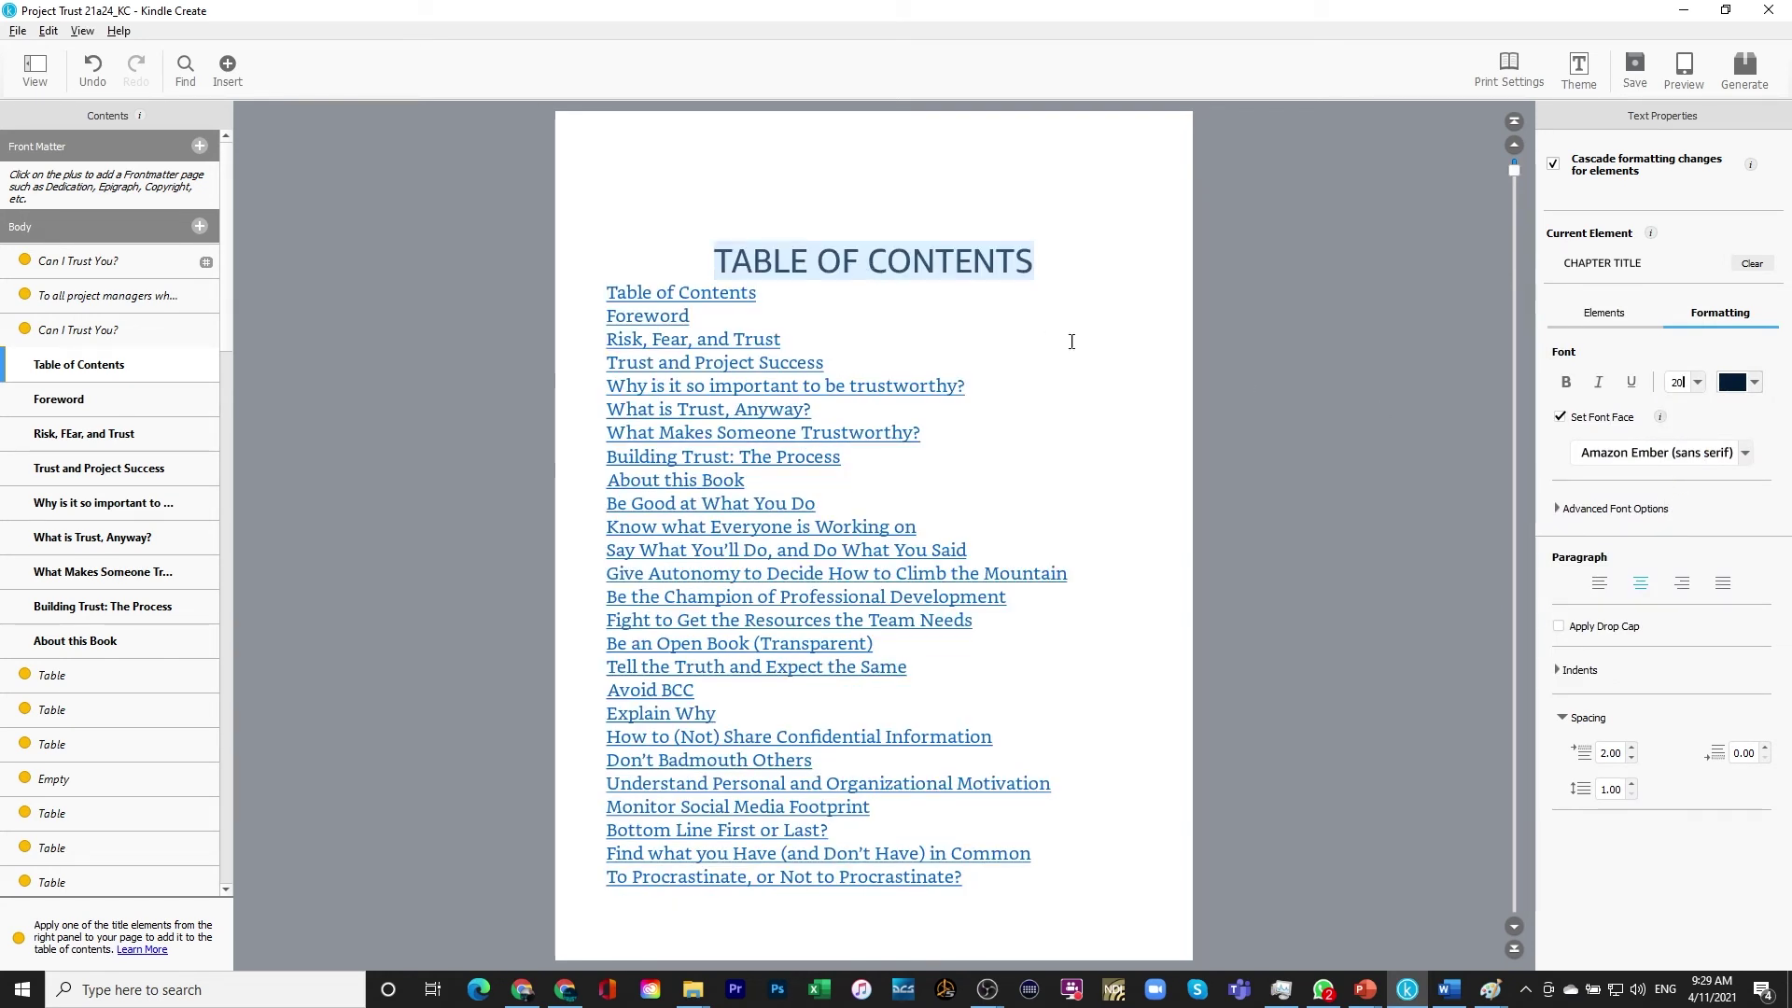
left_click(1567, 383)
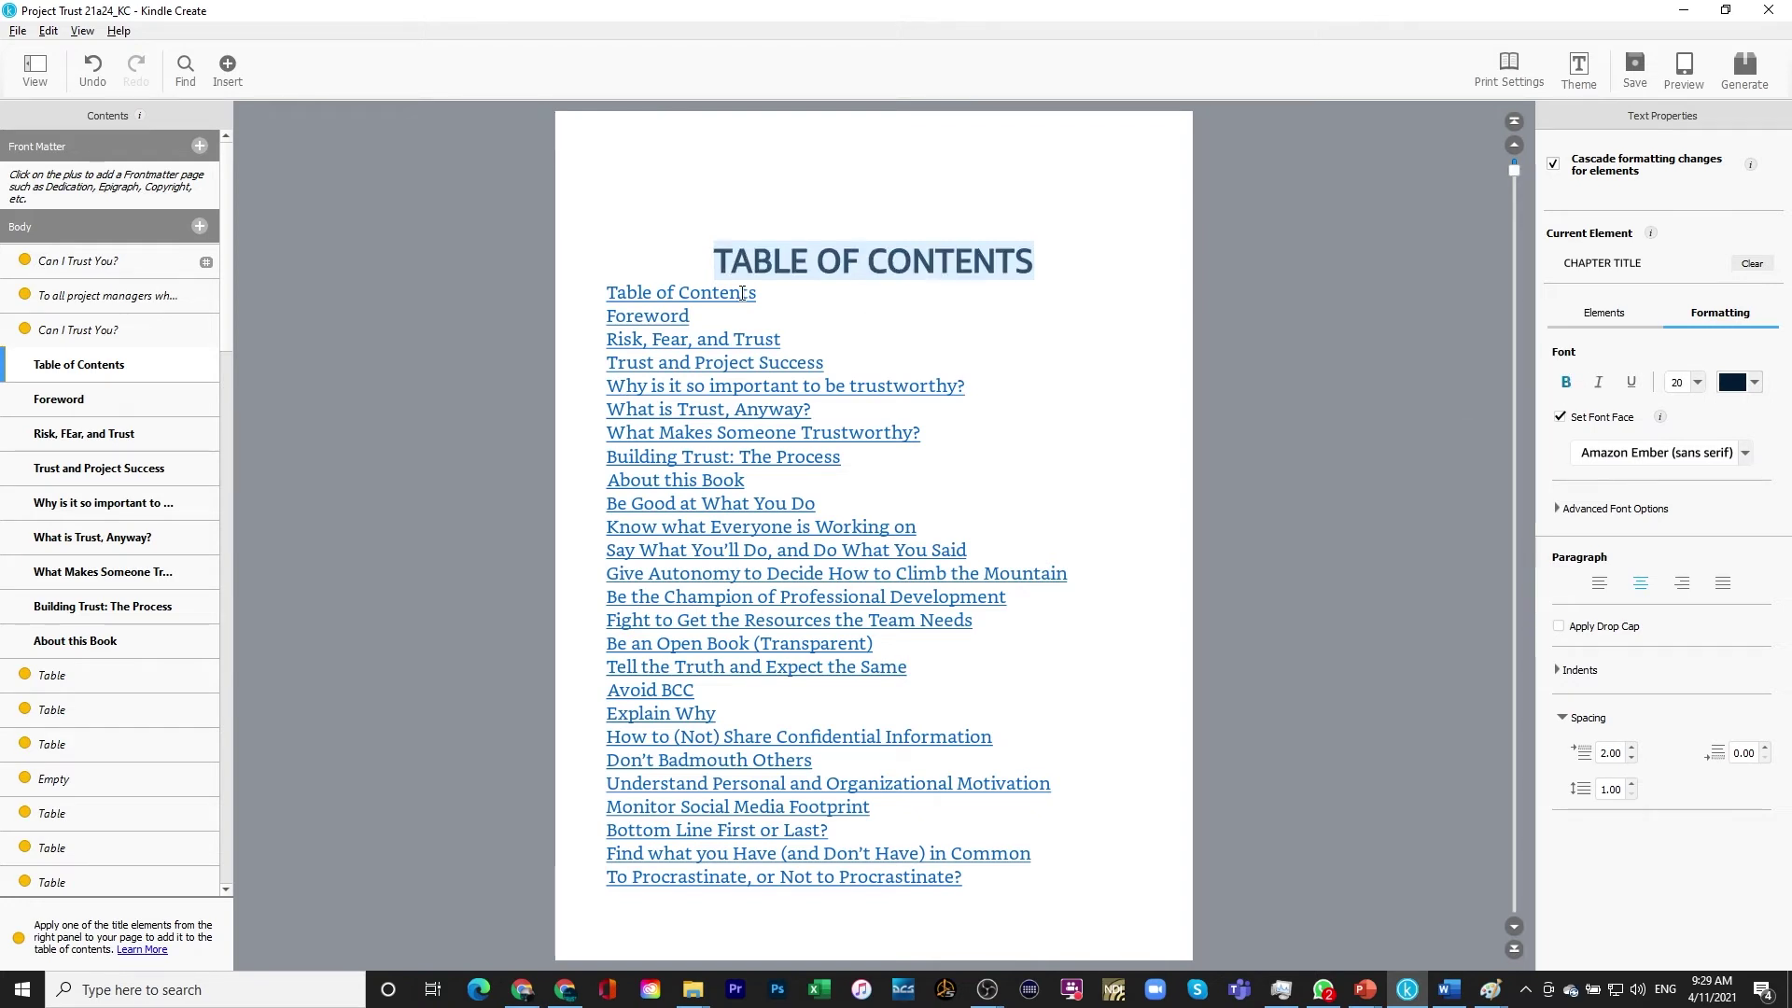
left_click(801, 305)
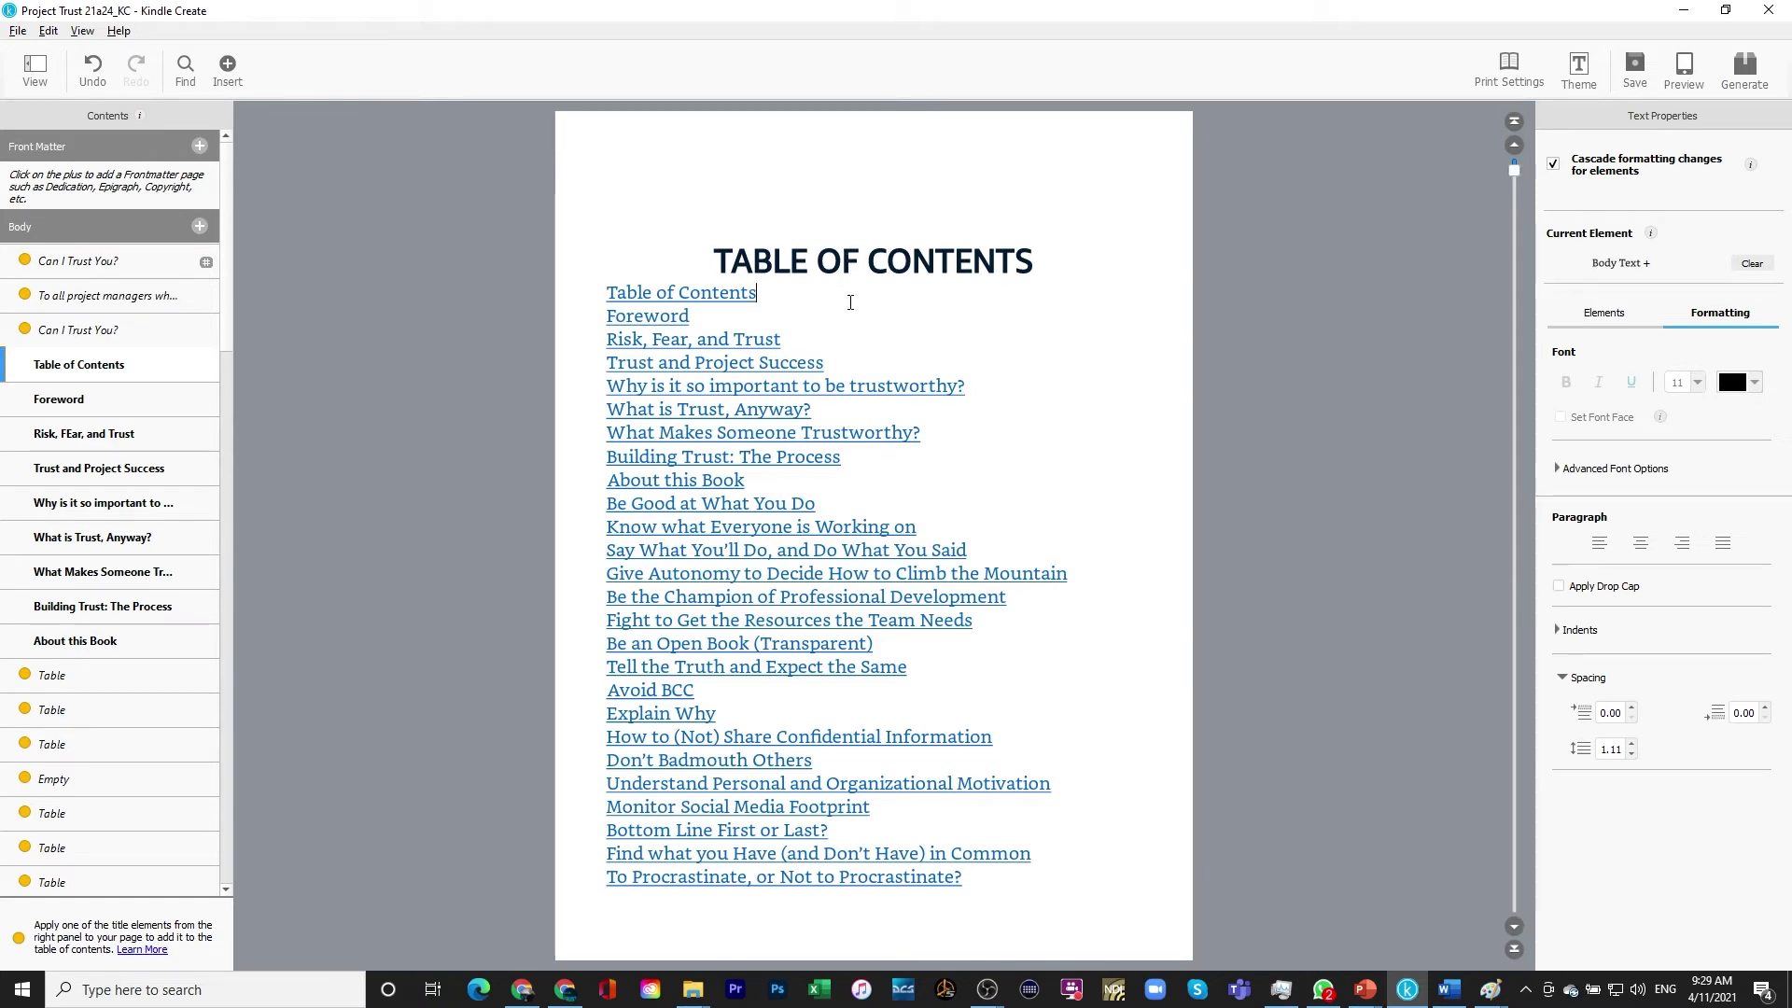
Examine the chapter titles from the Foreword to "Why is it so important to be trustworthy?" for the cascaded title formatting
key("Page_Down")
key("Page_Down")
key("Page_Down")
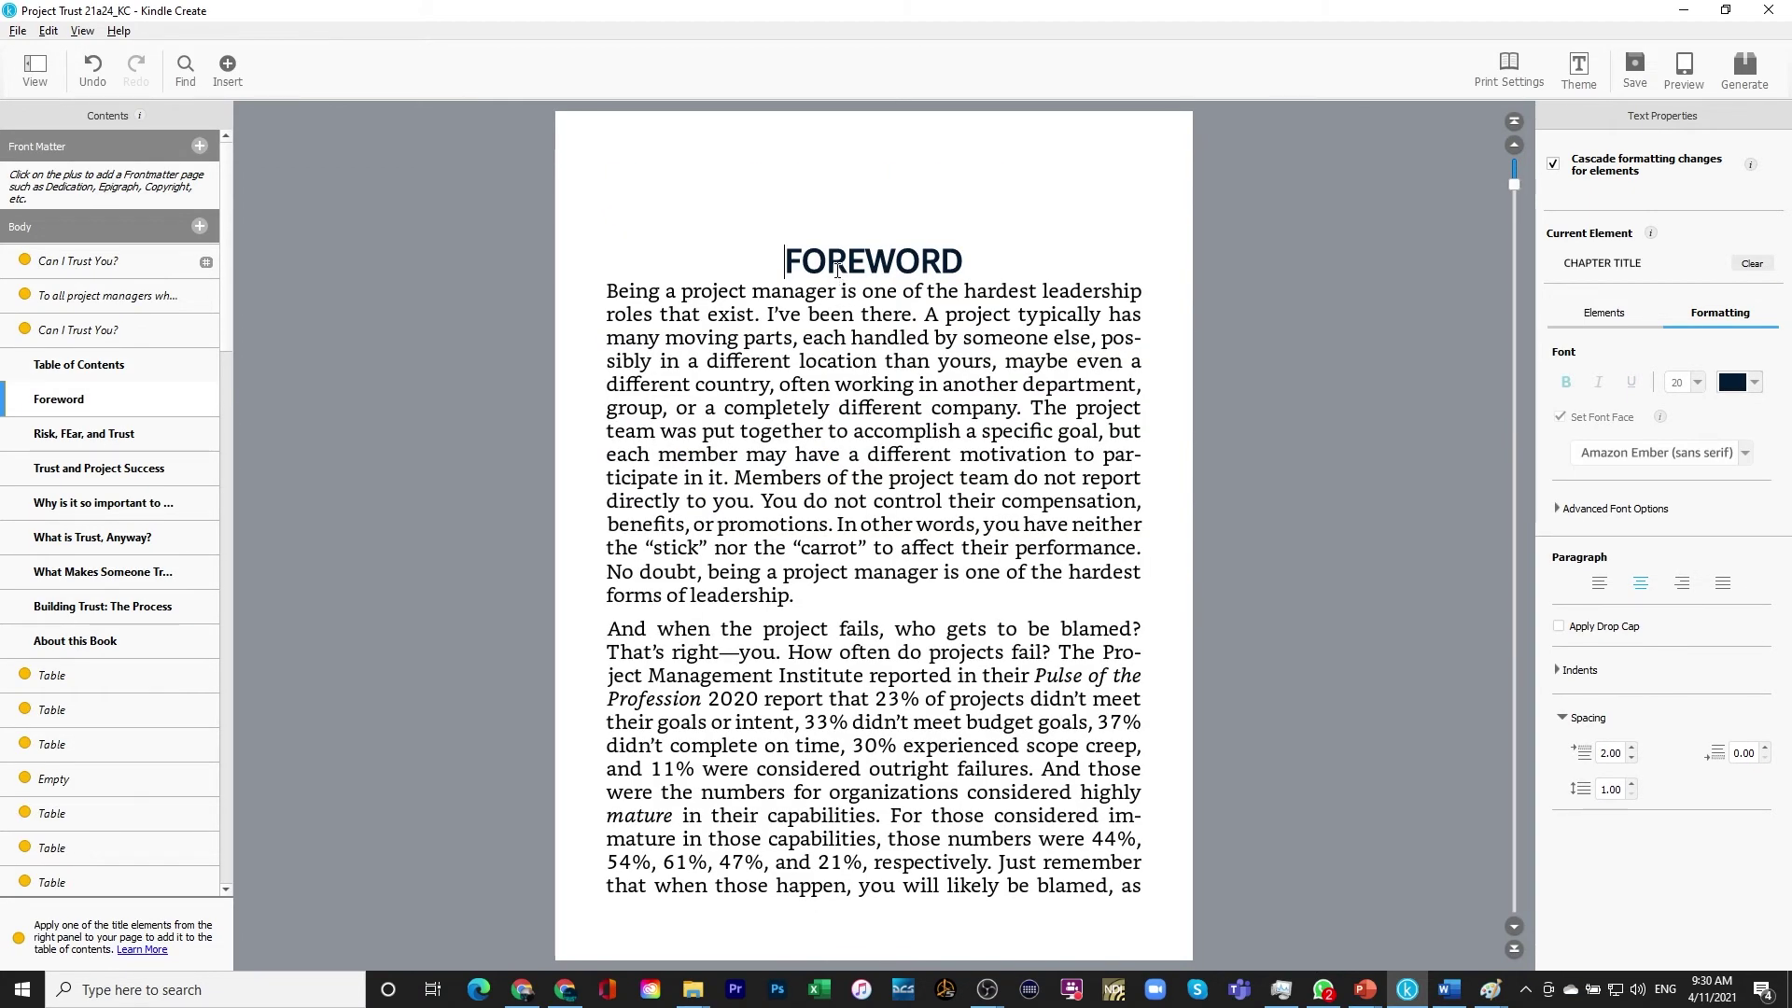
key("Page_Down")
key("Page_Down")
key("Page_Down")
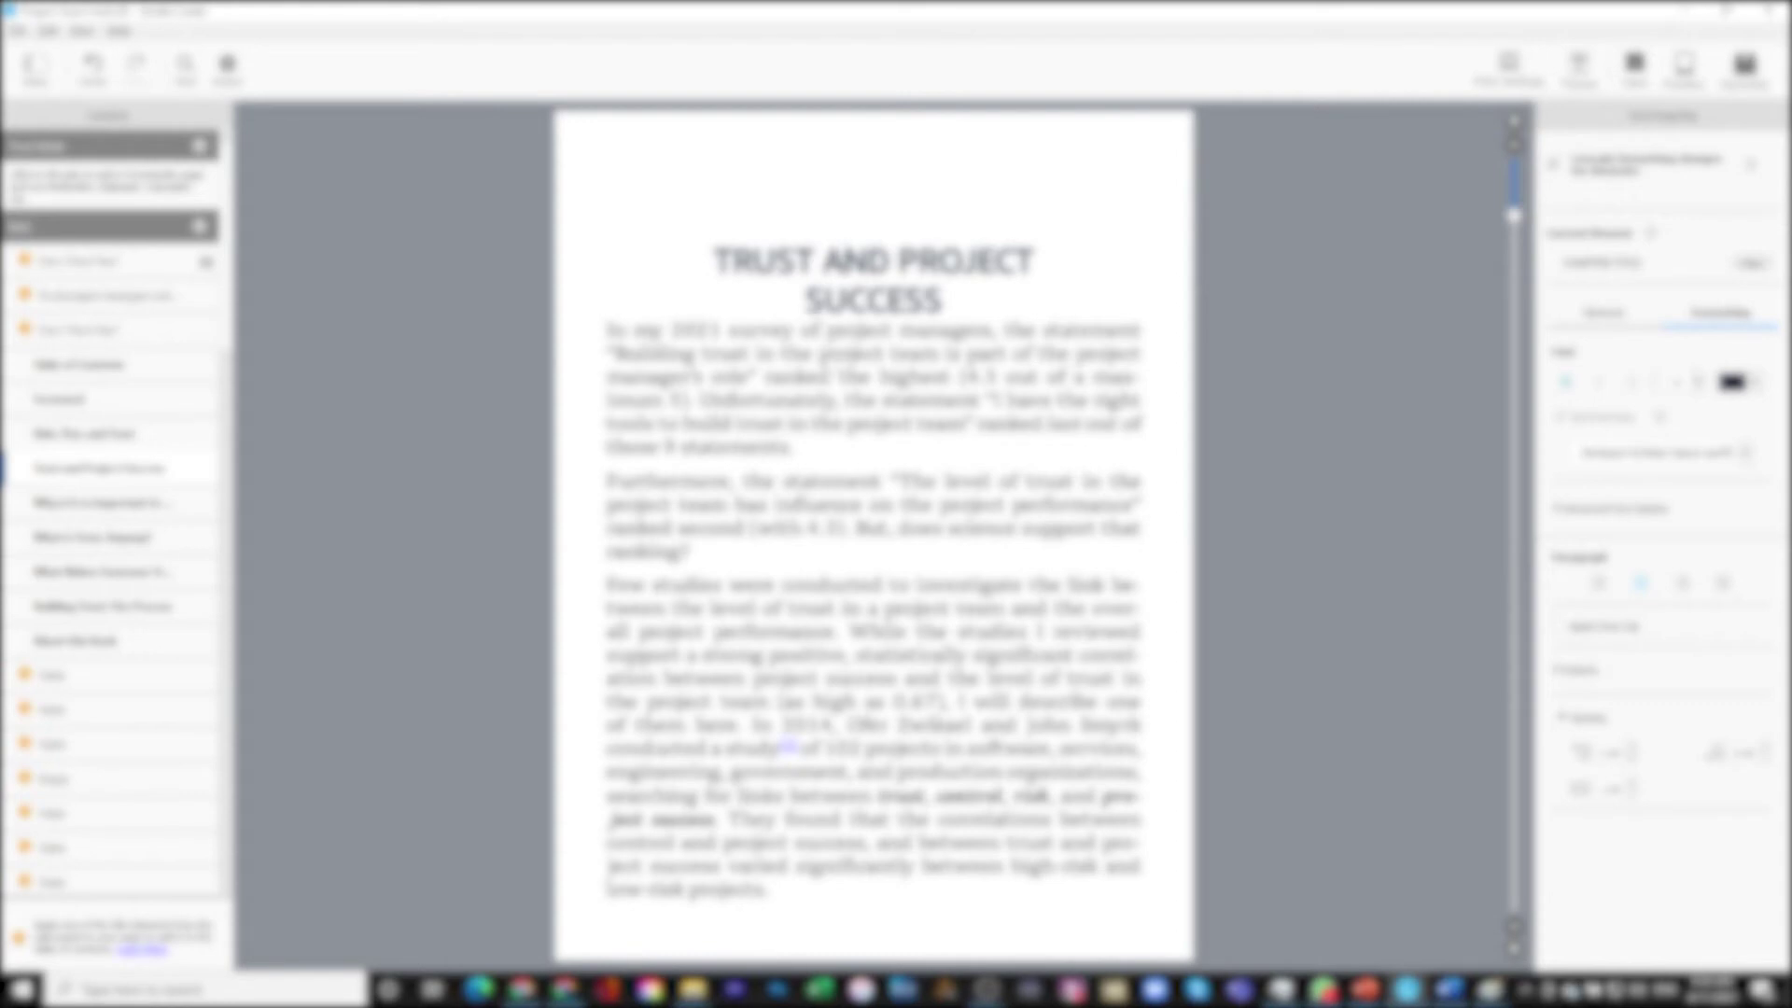
scroll(875, 453, "down", 10)
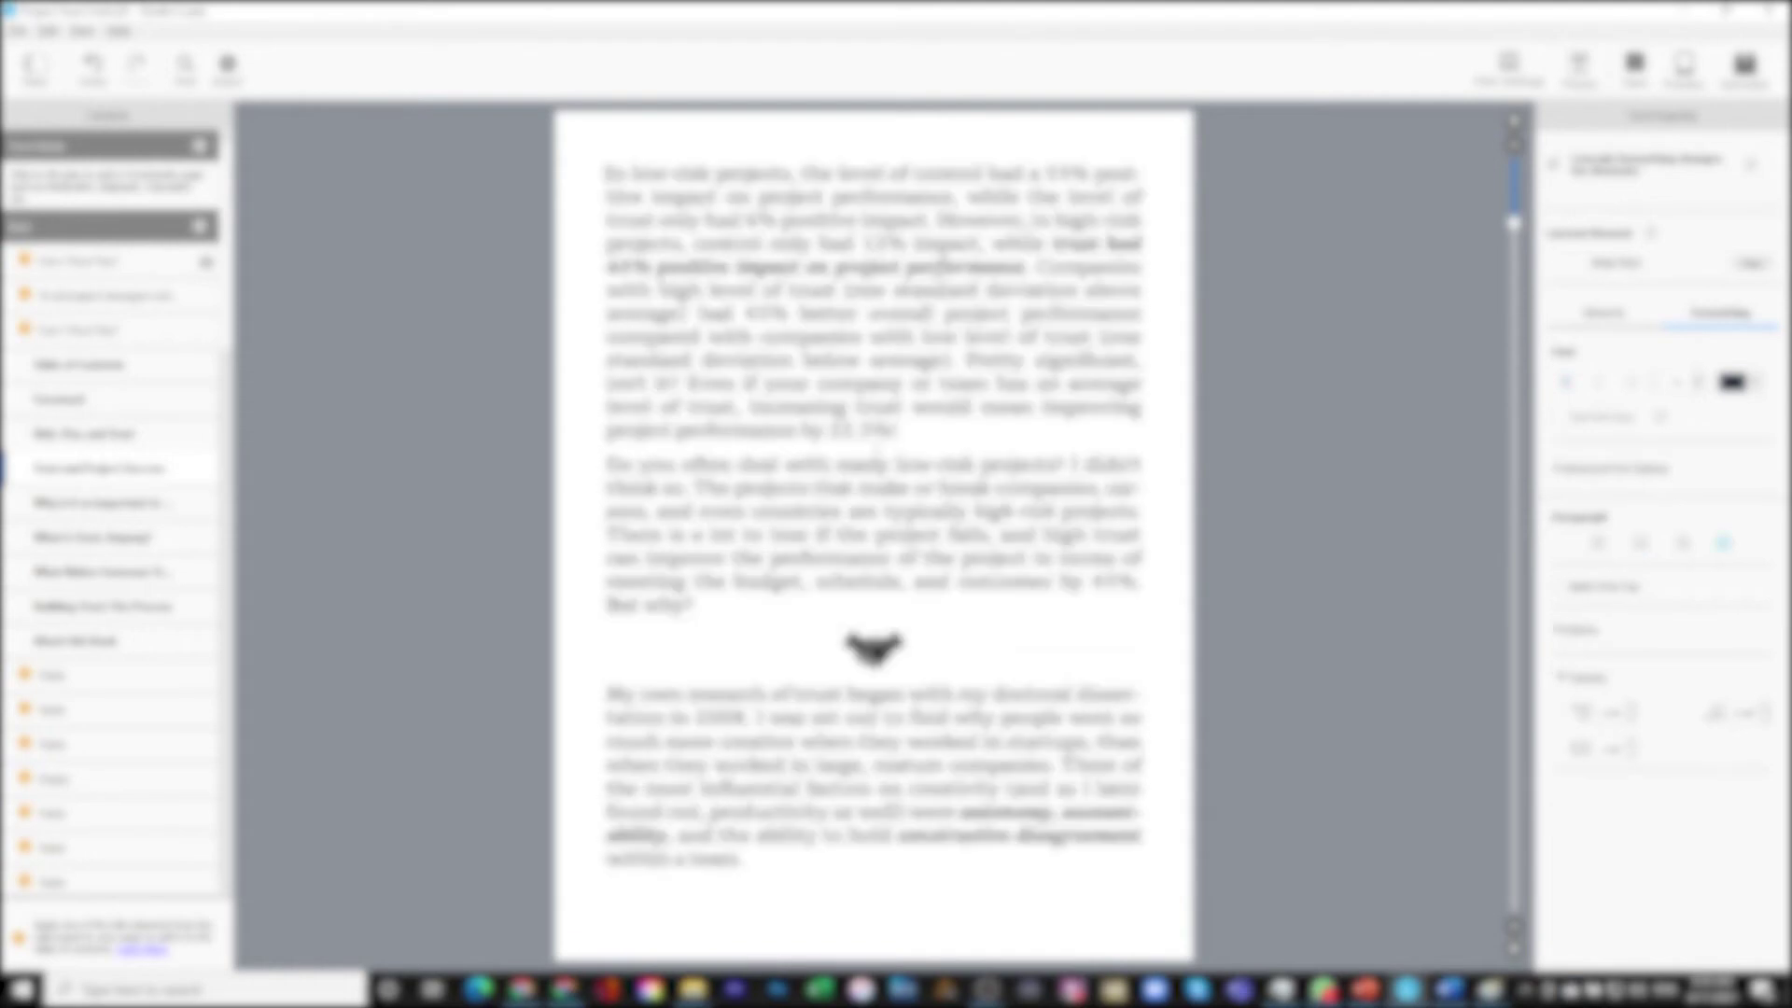
scroll(874, 536, "down", 10)
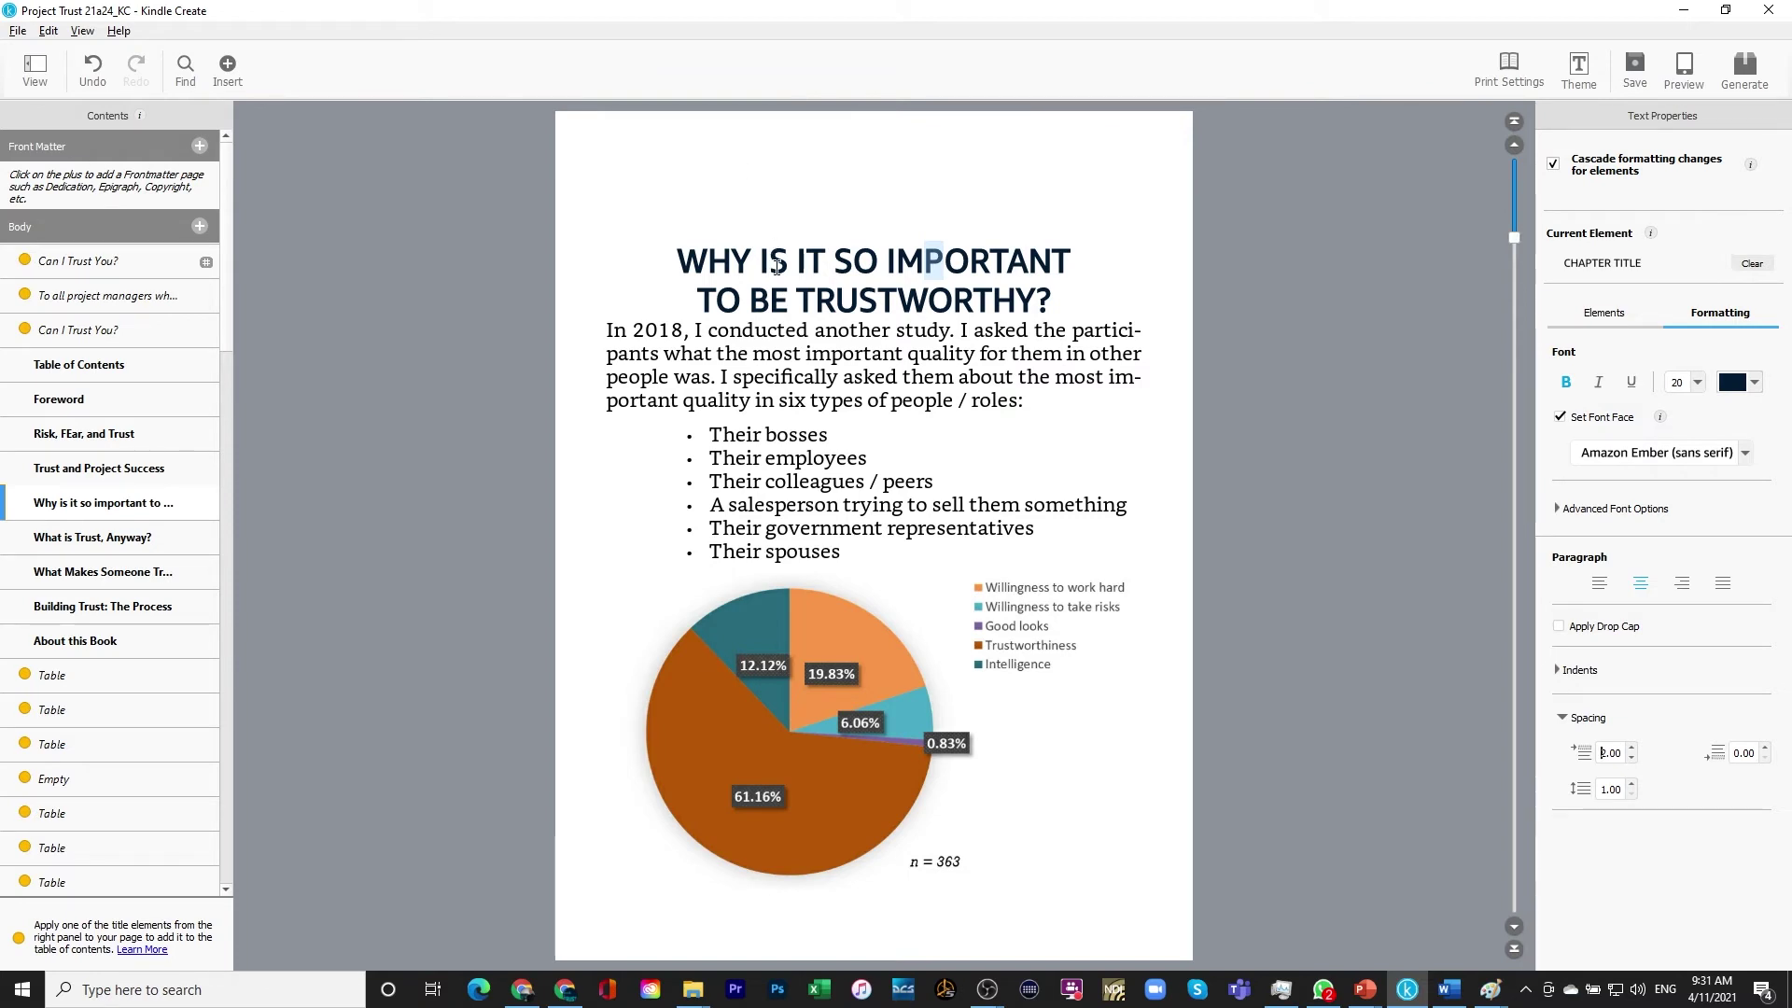
left_click(831, 267)
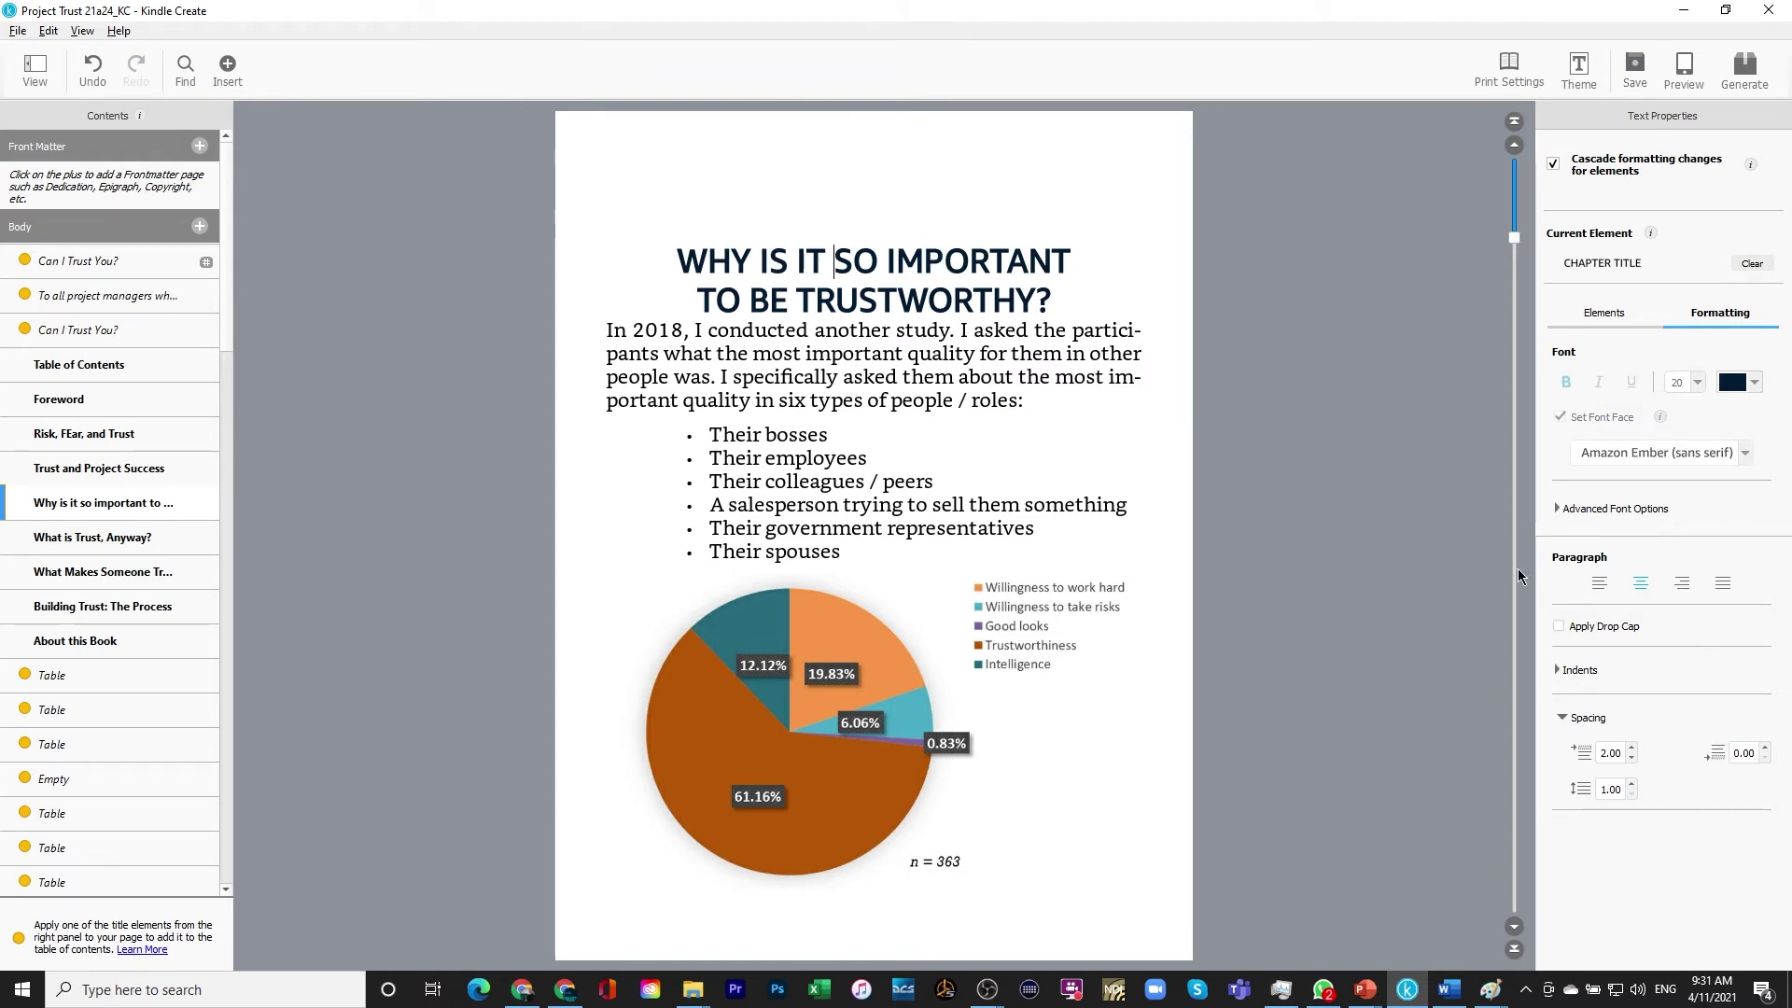
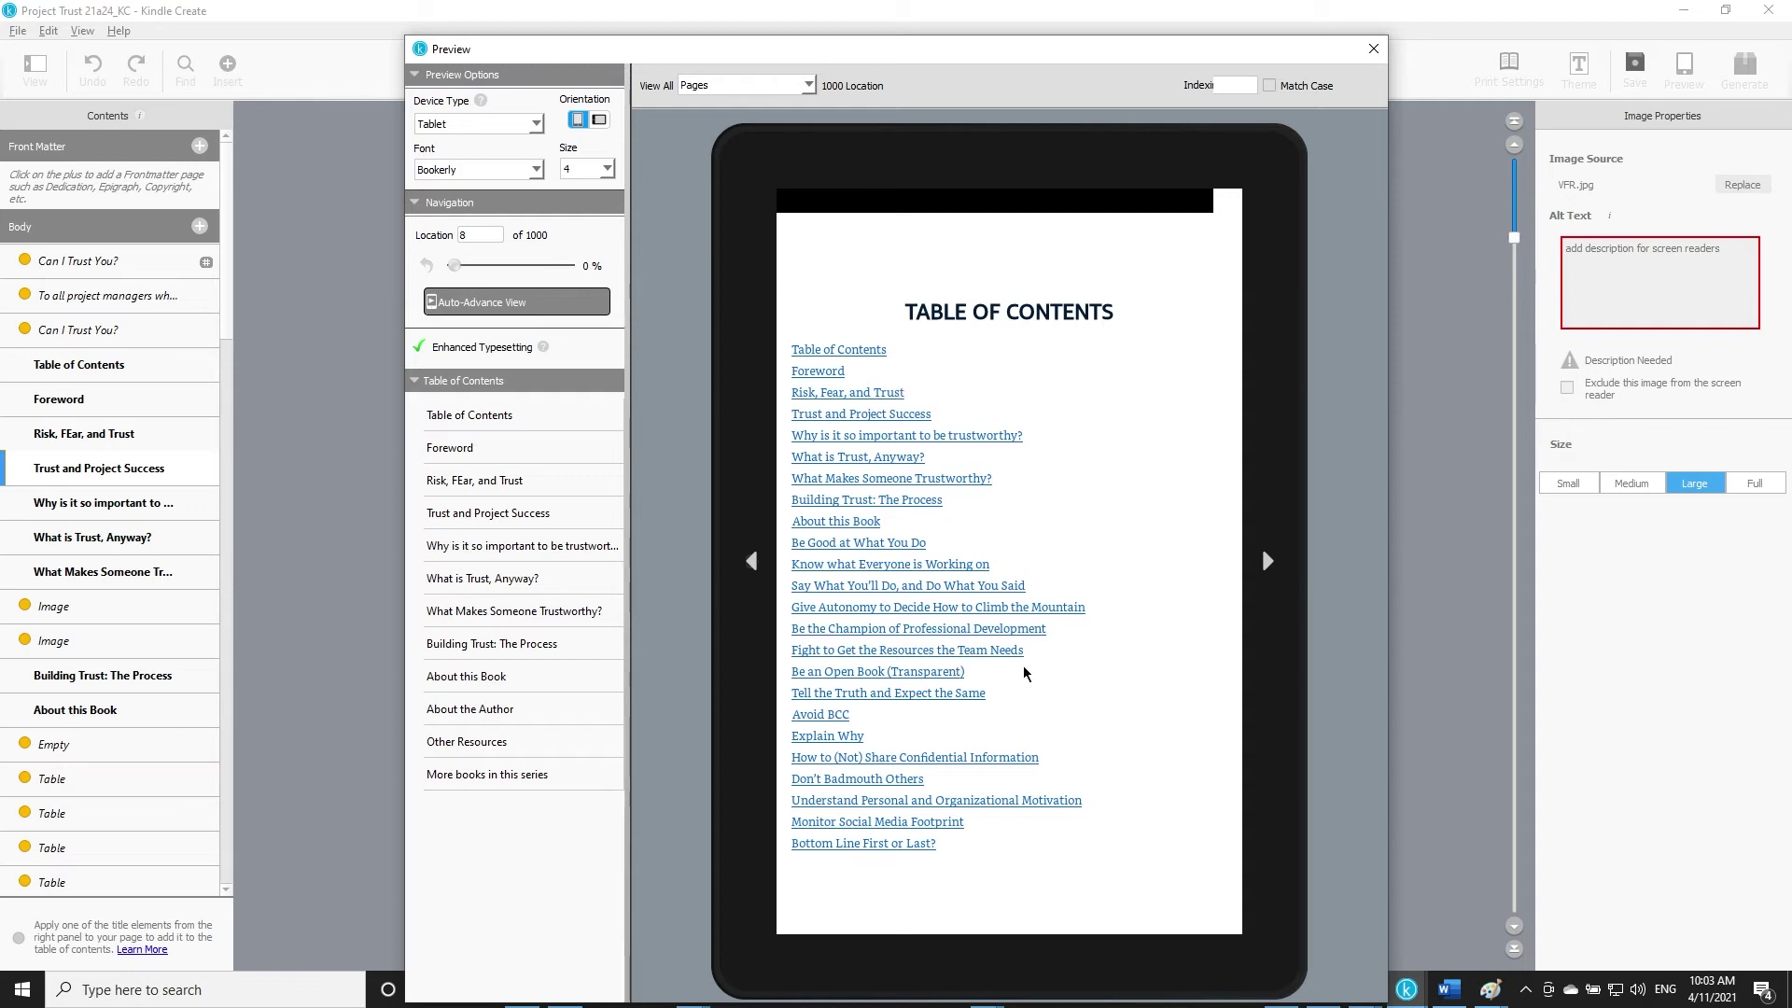
Page through the preview from the title page to the Trust and Project Success chapter, and close the preview
left_click(1069, 689)
key("Left")
key("Left")
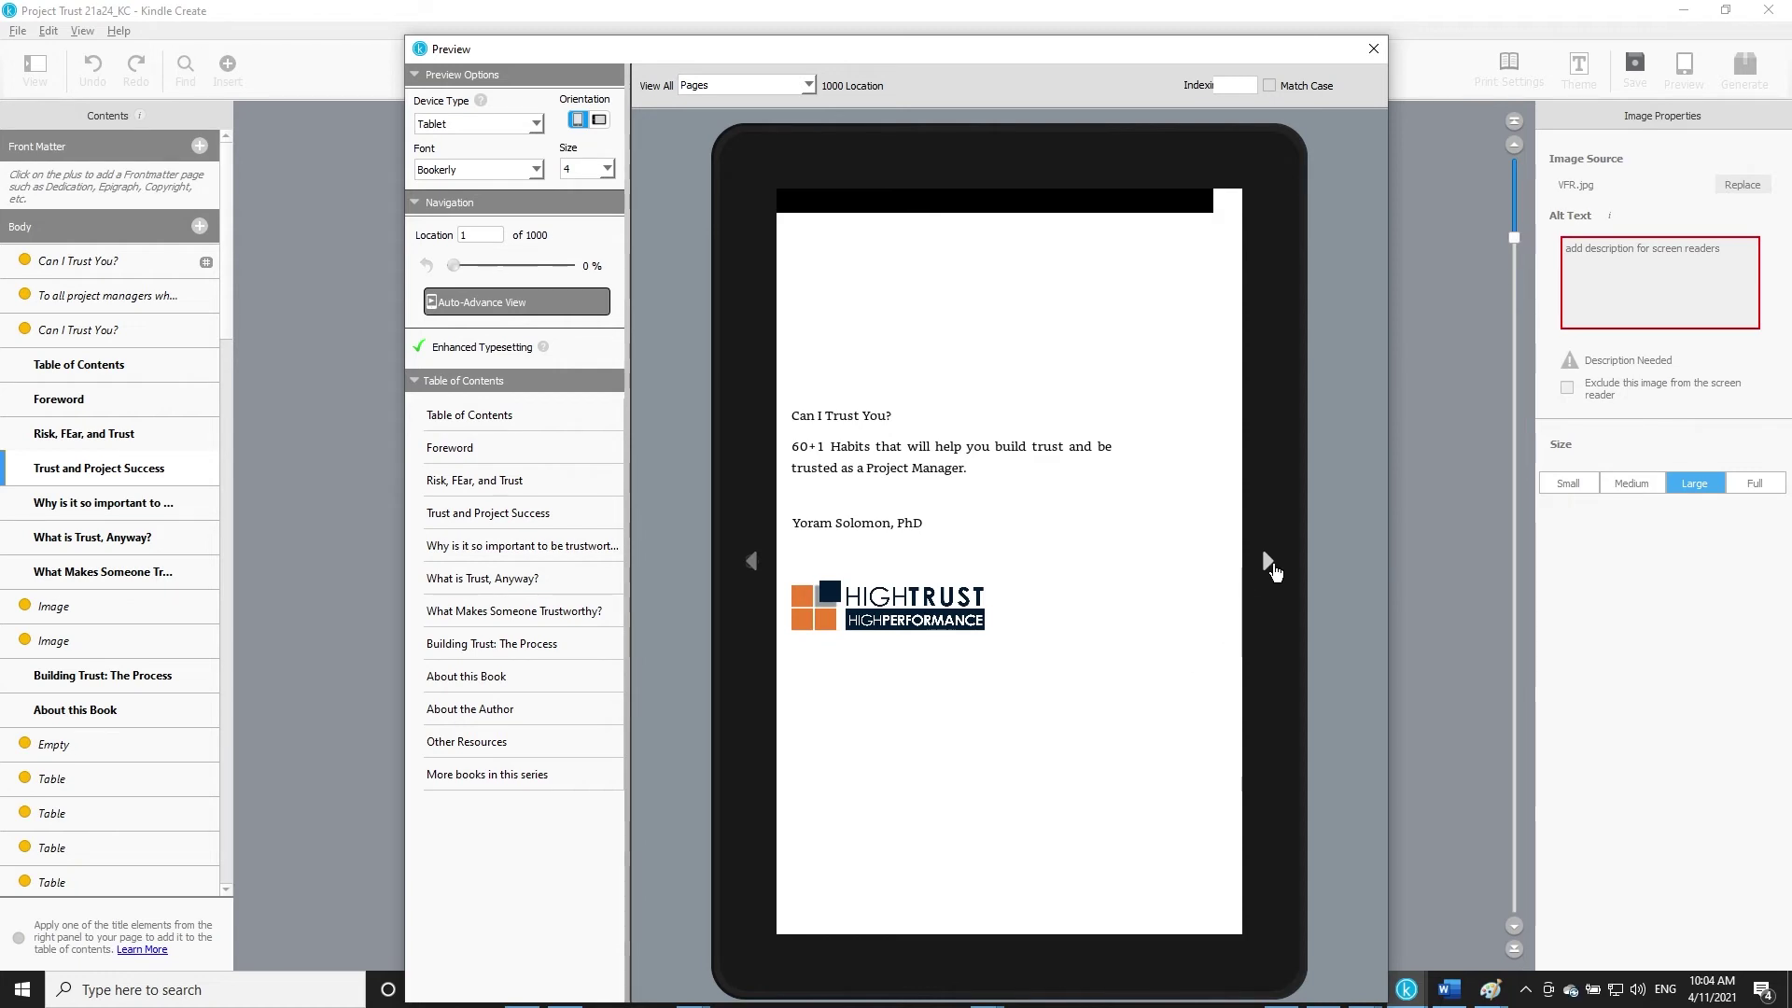
left_click(1267, 561)
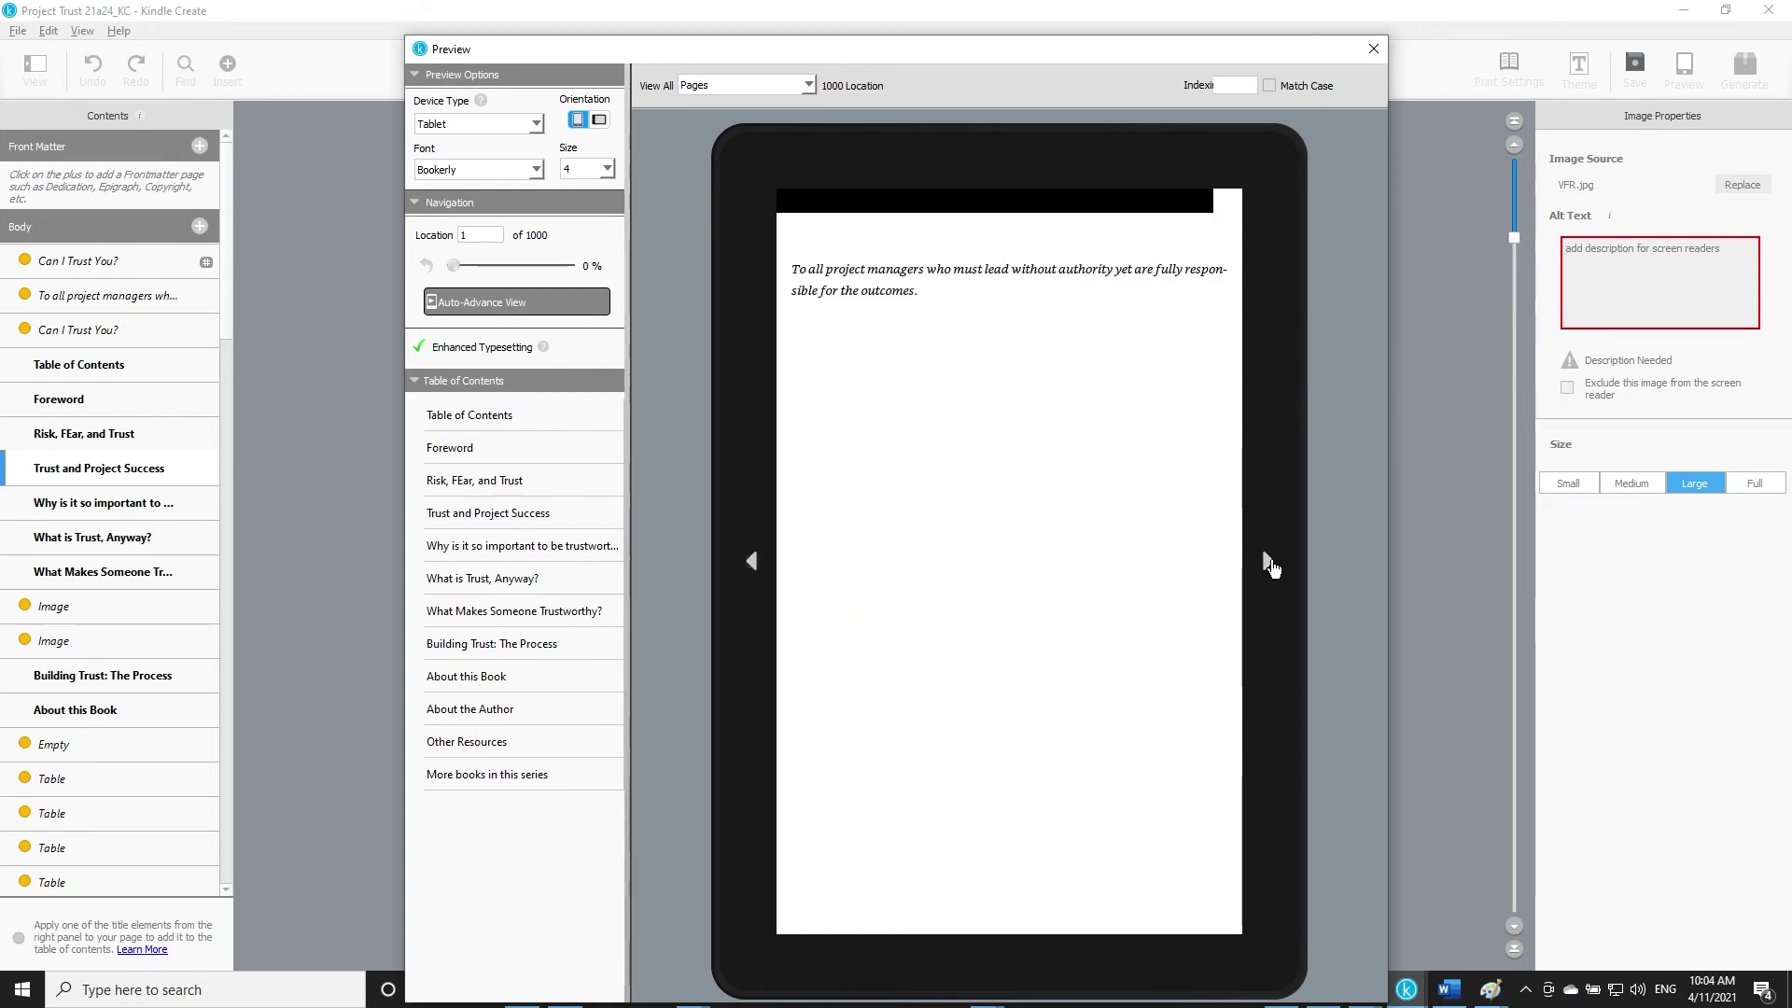
left_click(1267, 562)
left_click(1267, 562)
left_click(1267, 562)
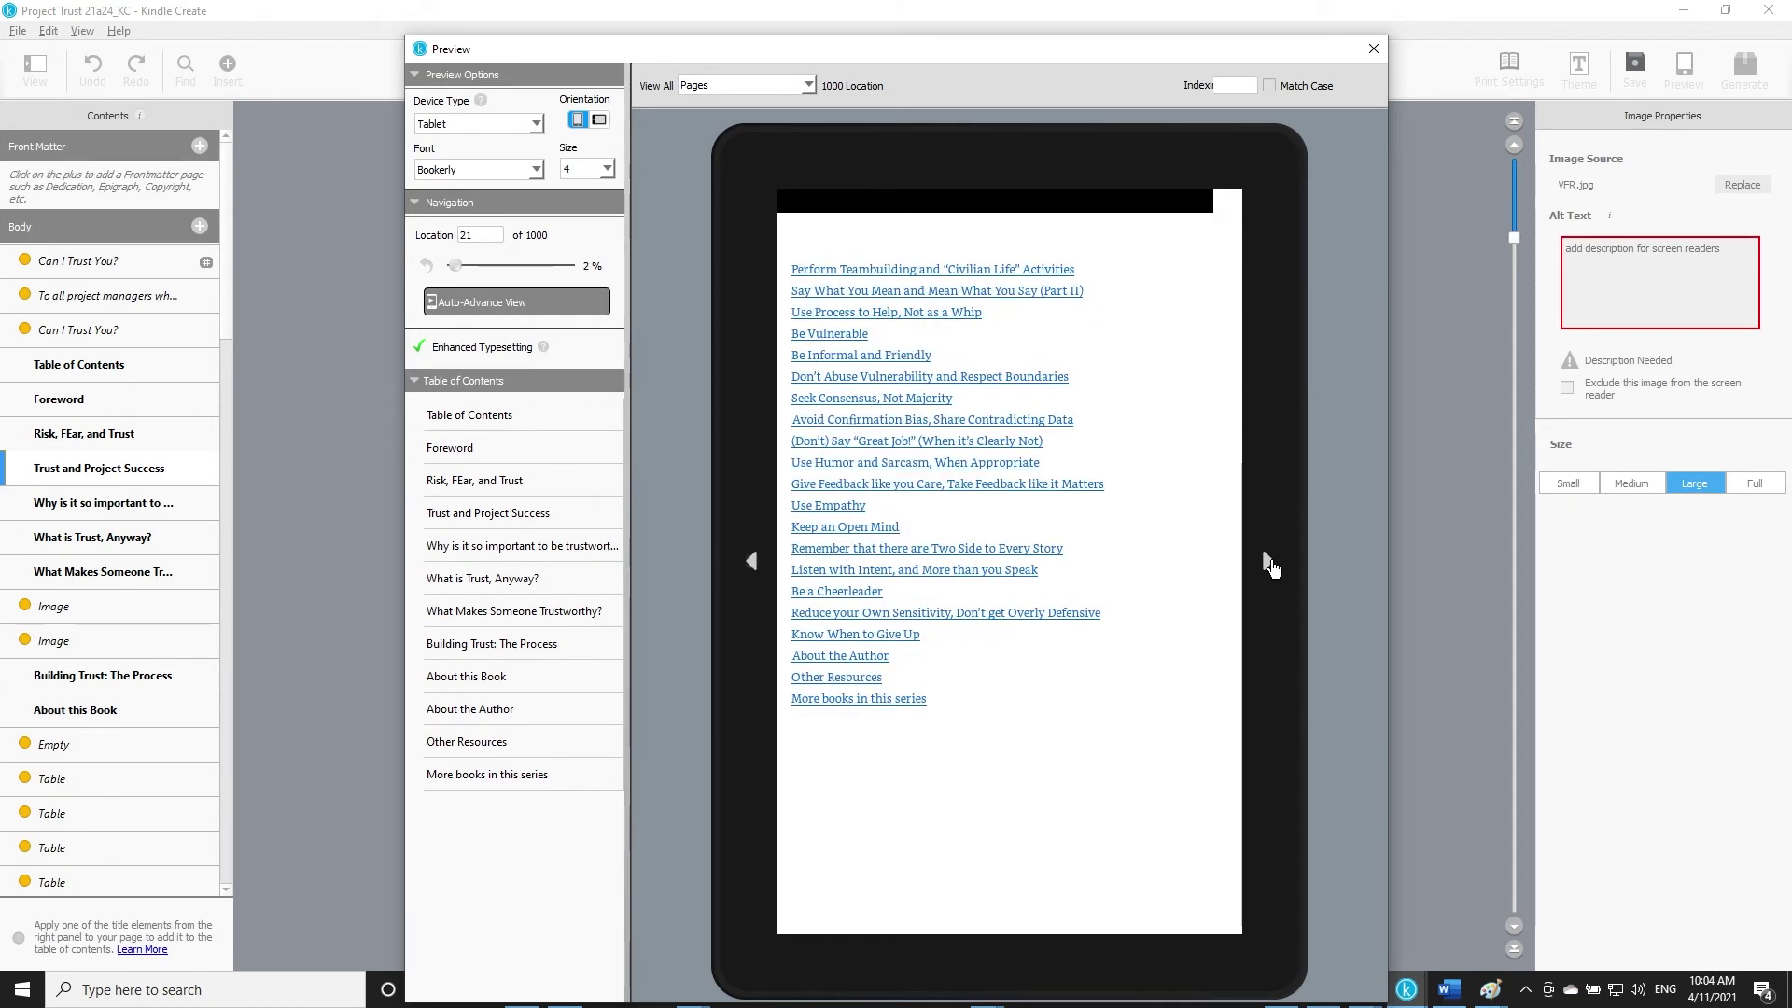
left_click(1267, 563)
left_click(1268, 562)
left_click(1267, 563)
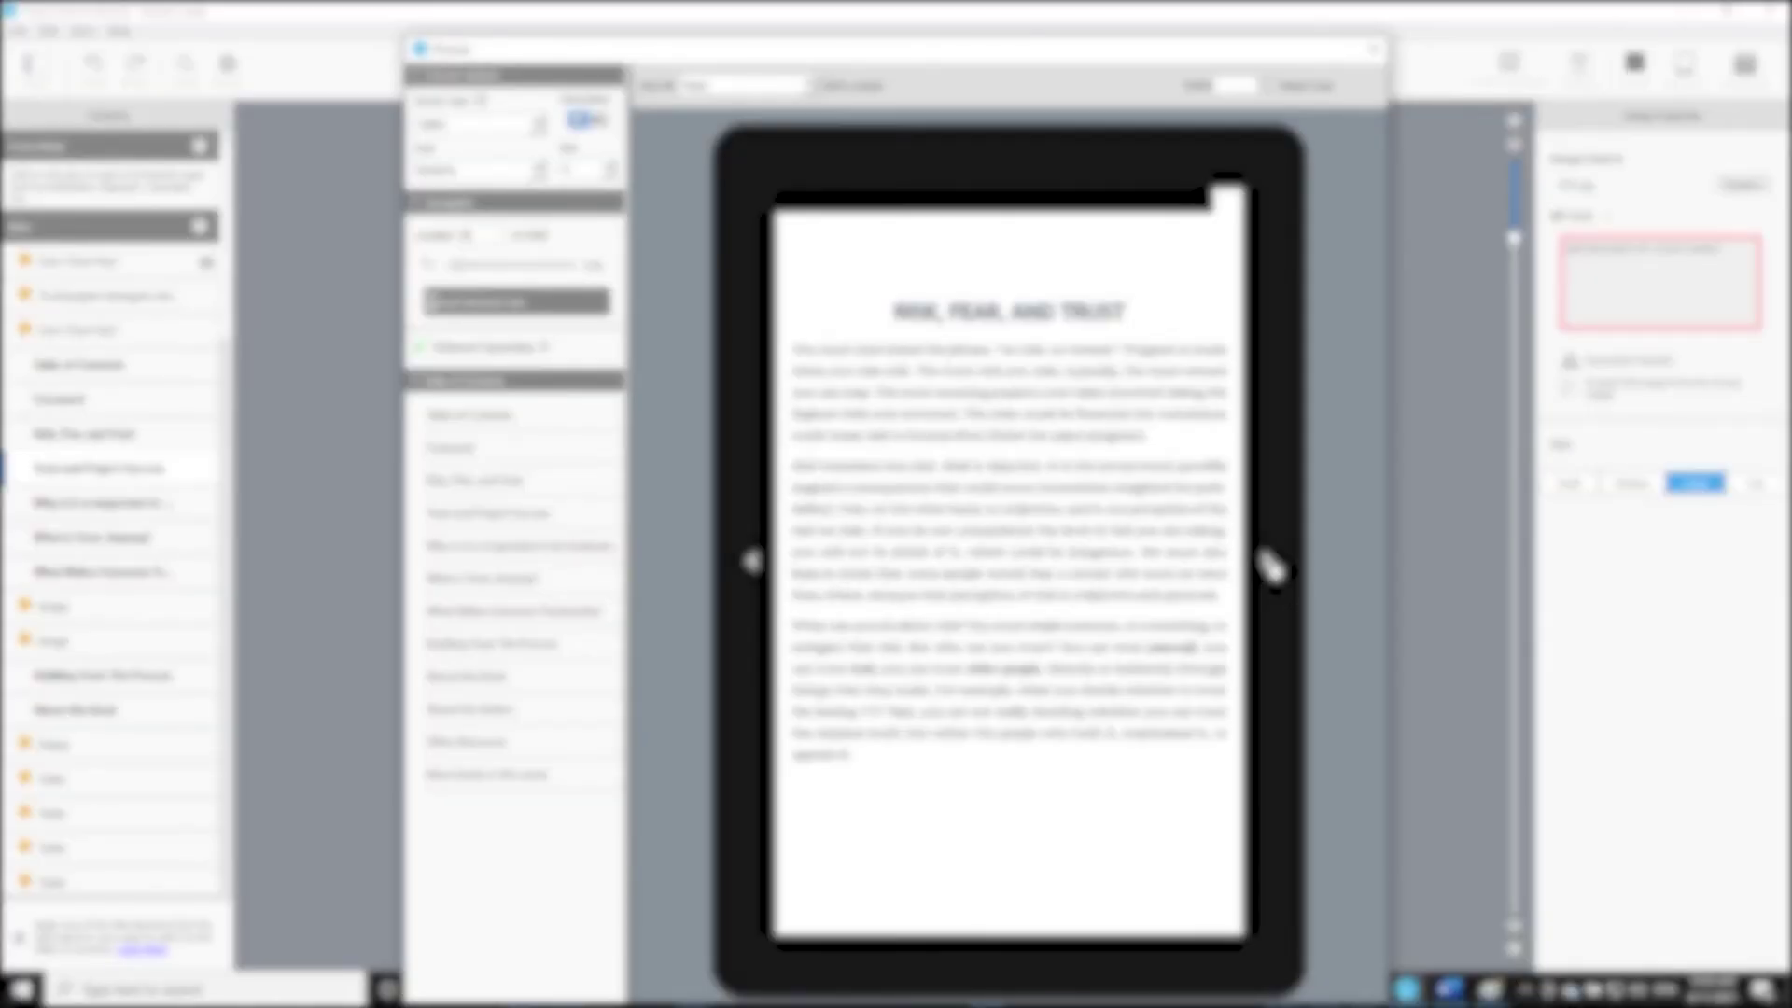
left_click(1268, 563)
left_click(1267, 562)
left_click(1267, 563)
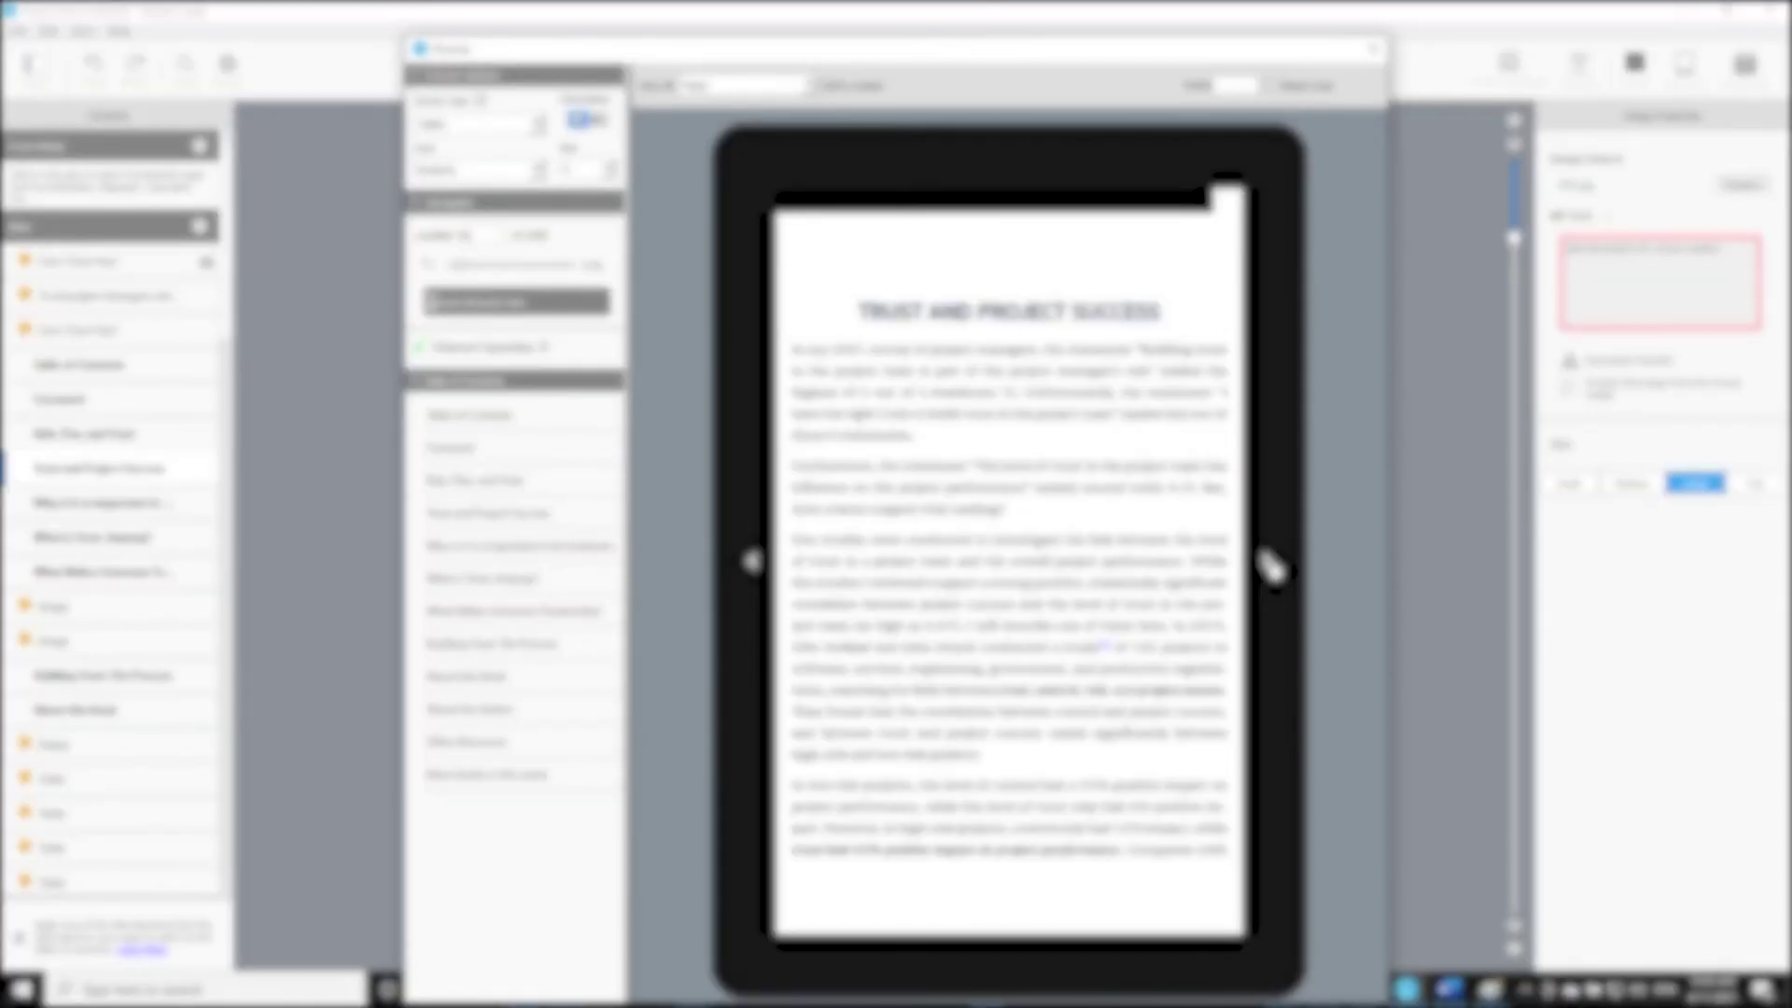
left_click(1373, 61)
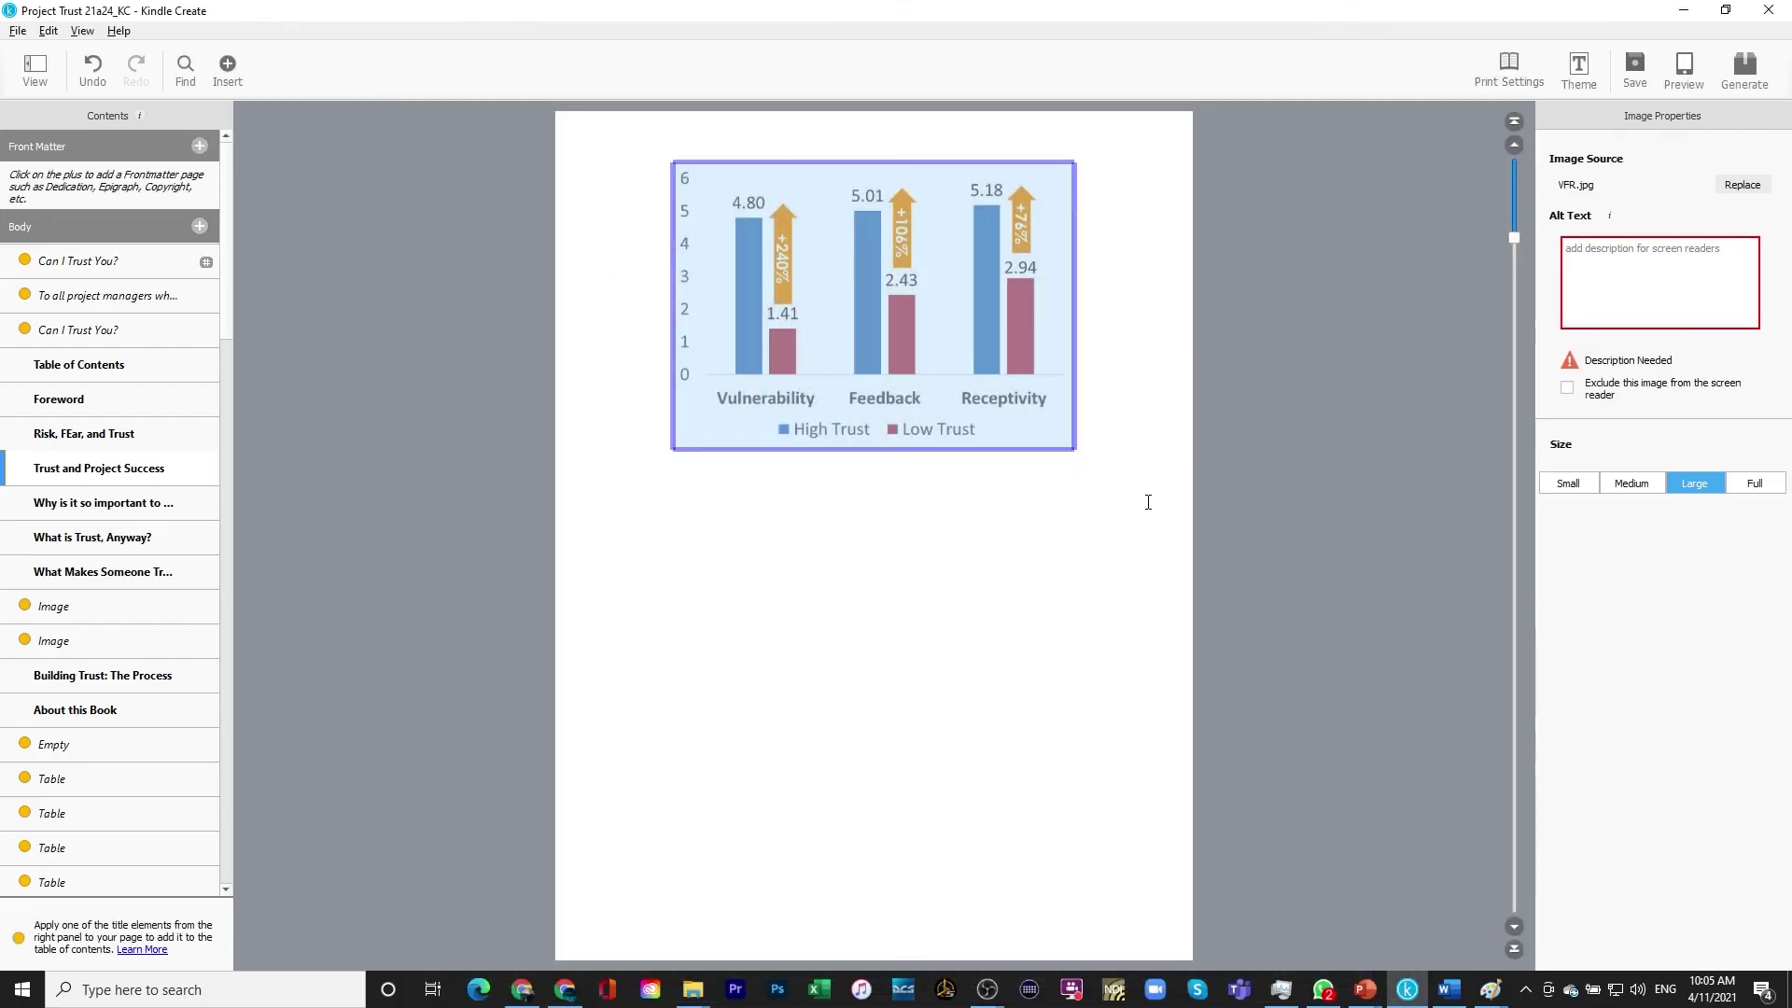
Generate the publication package as Project Trust 21a24.kpf in the PROJECT Book folder and dismiss the completion dialog
left_click(1147, 505)
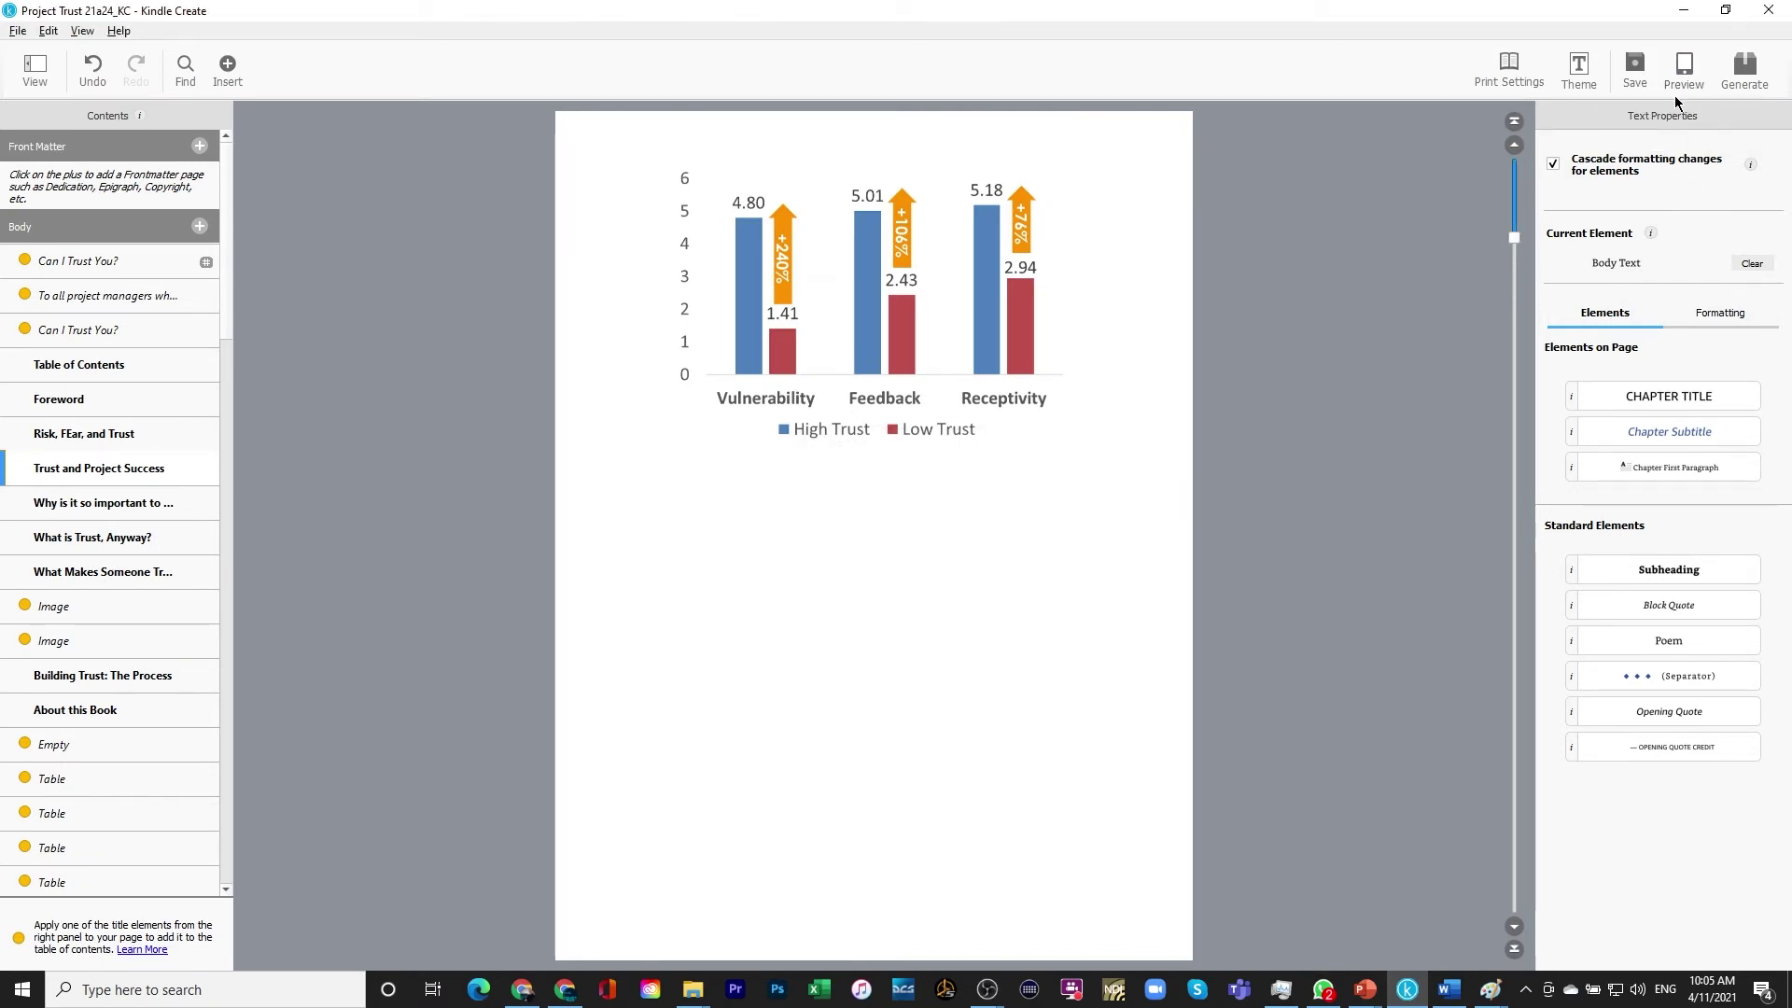
left_click(1751, 75)
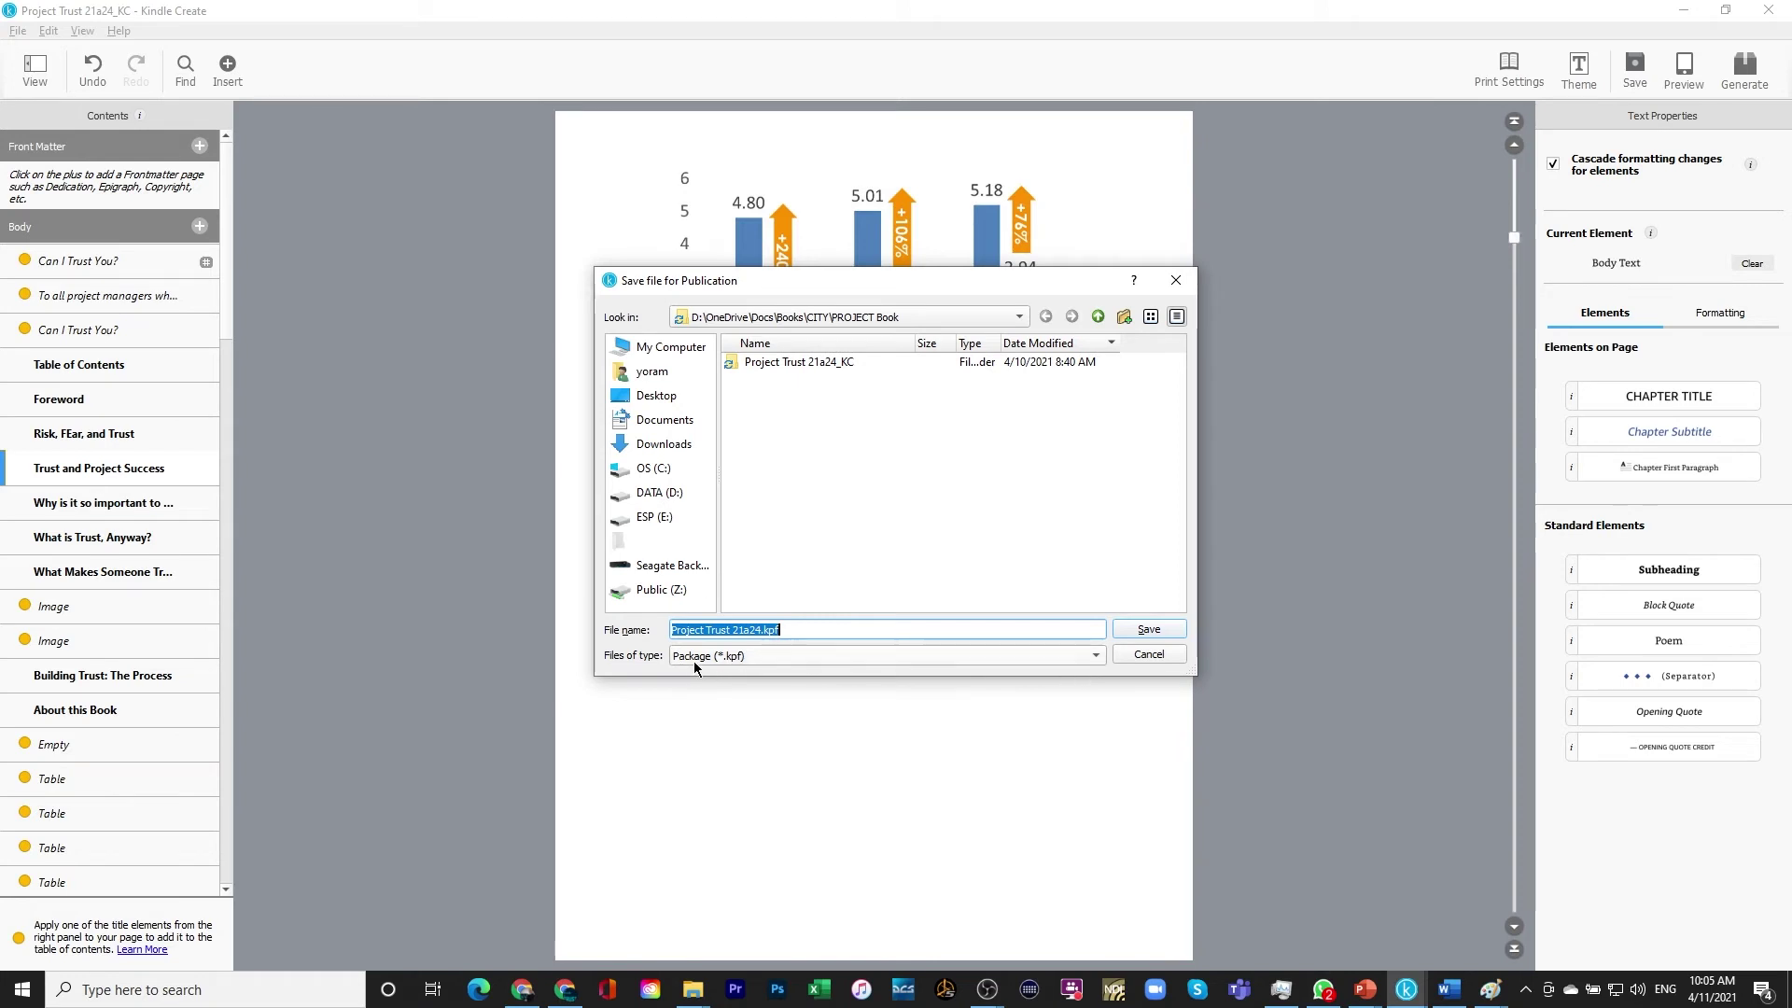
left_click(1136, 631)
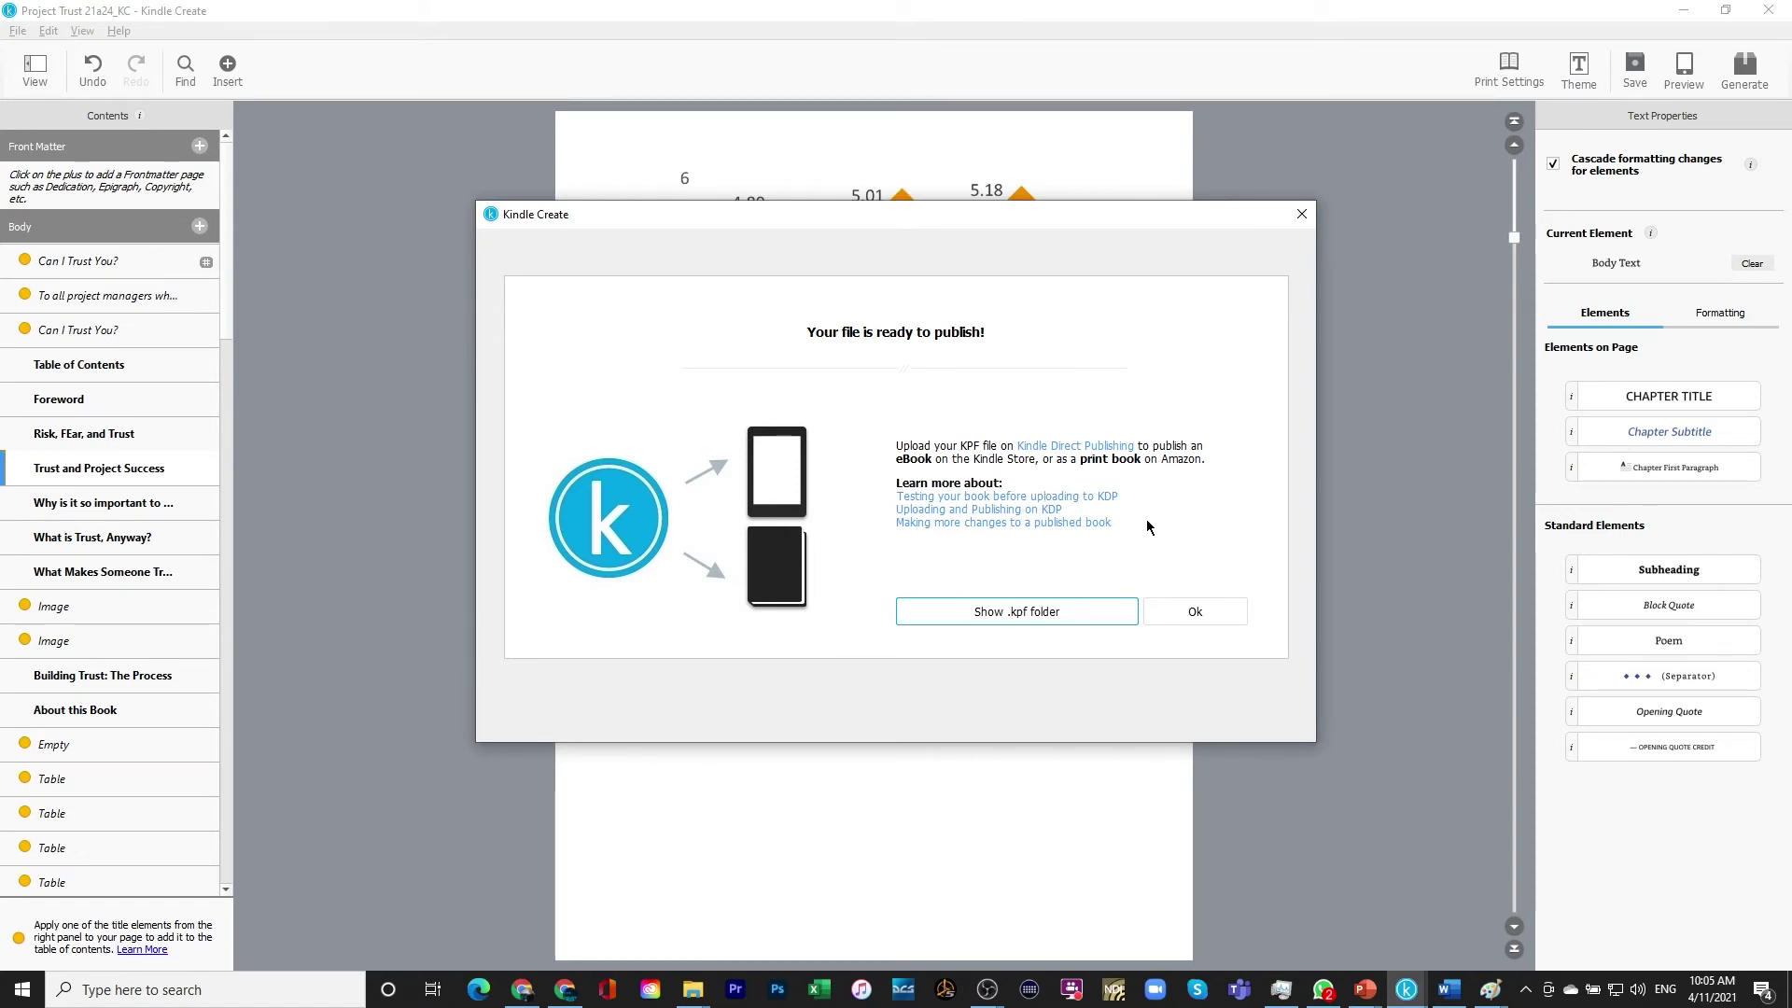
left_click(1195, 613)
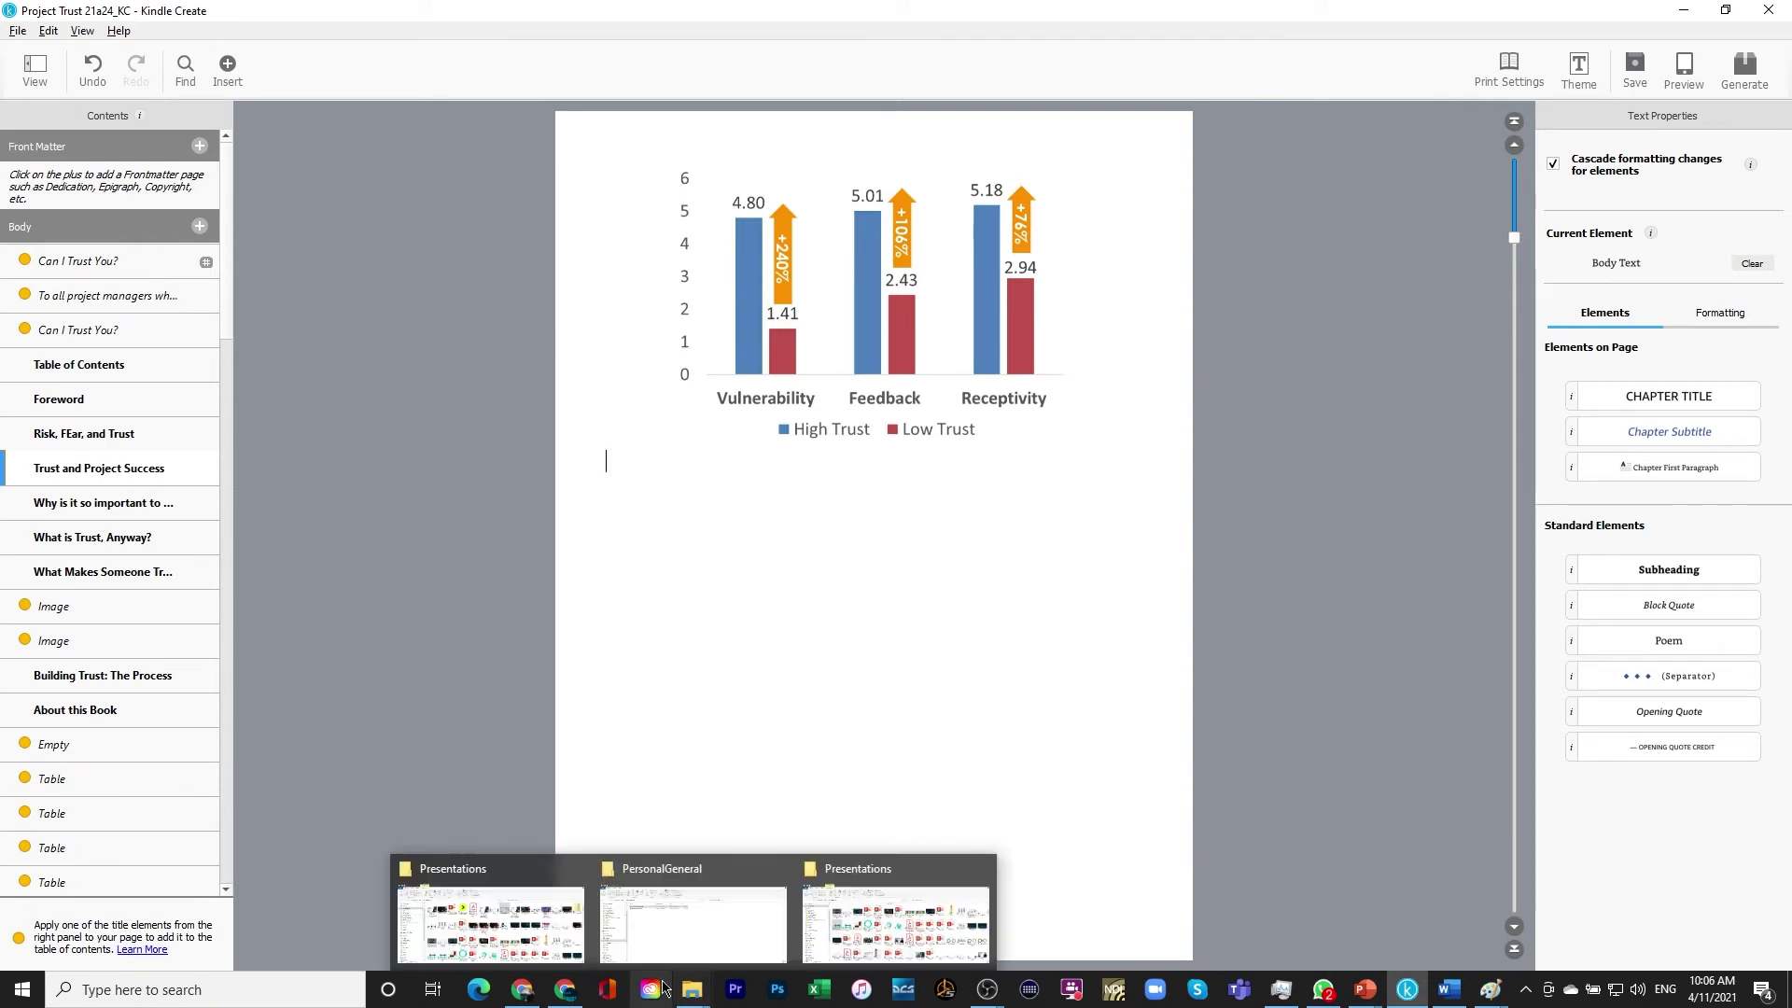
Switch to File Explorer and open the Project Trust 21a24 package from the PROJECT Book folder in Kindle Previewer
left_click(865, 883)
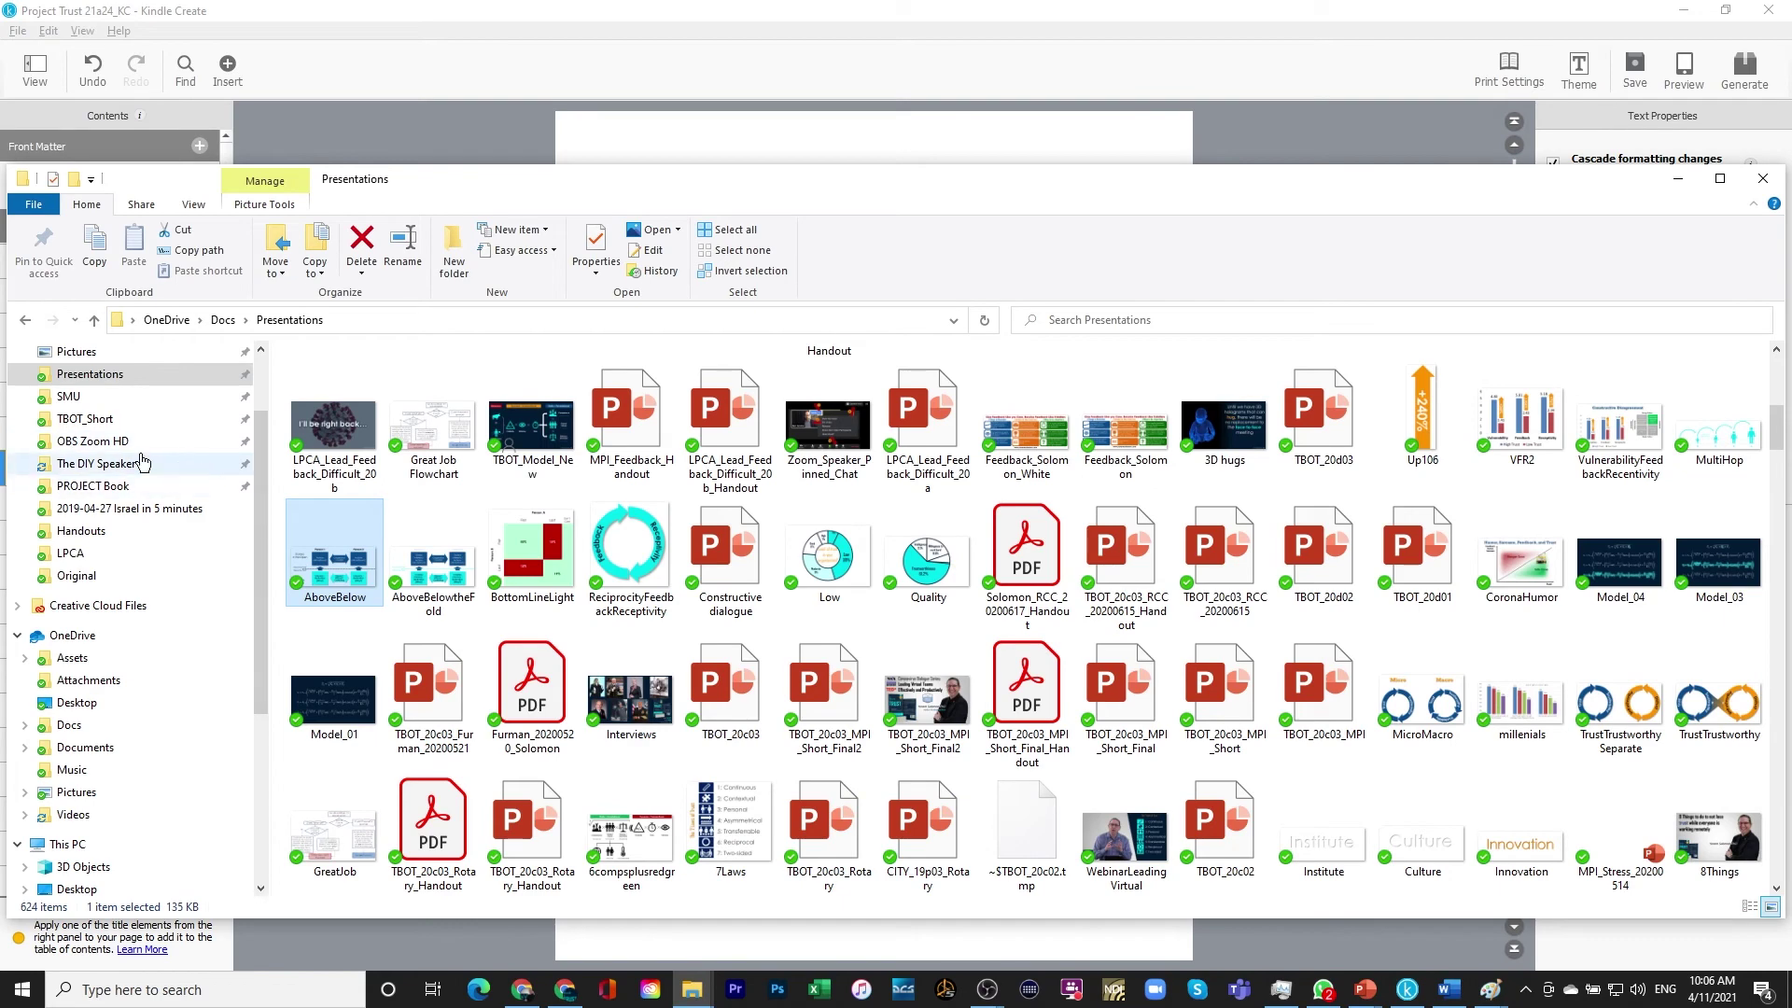
left_click(112, 487)
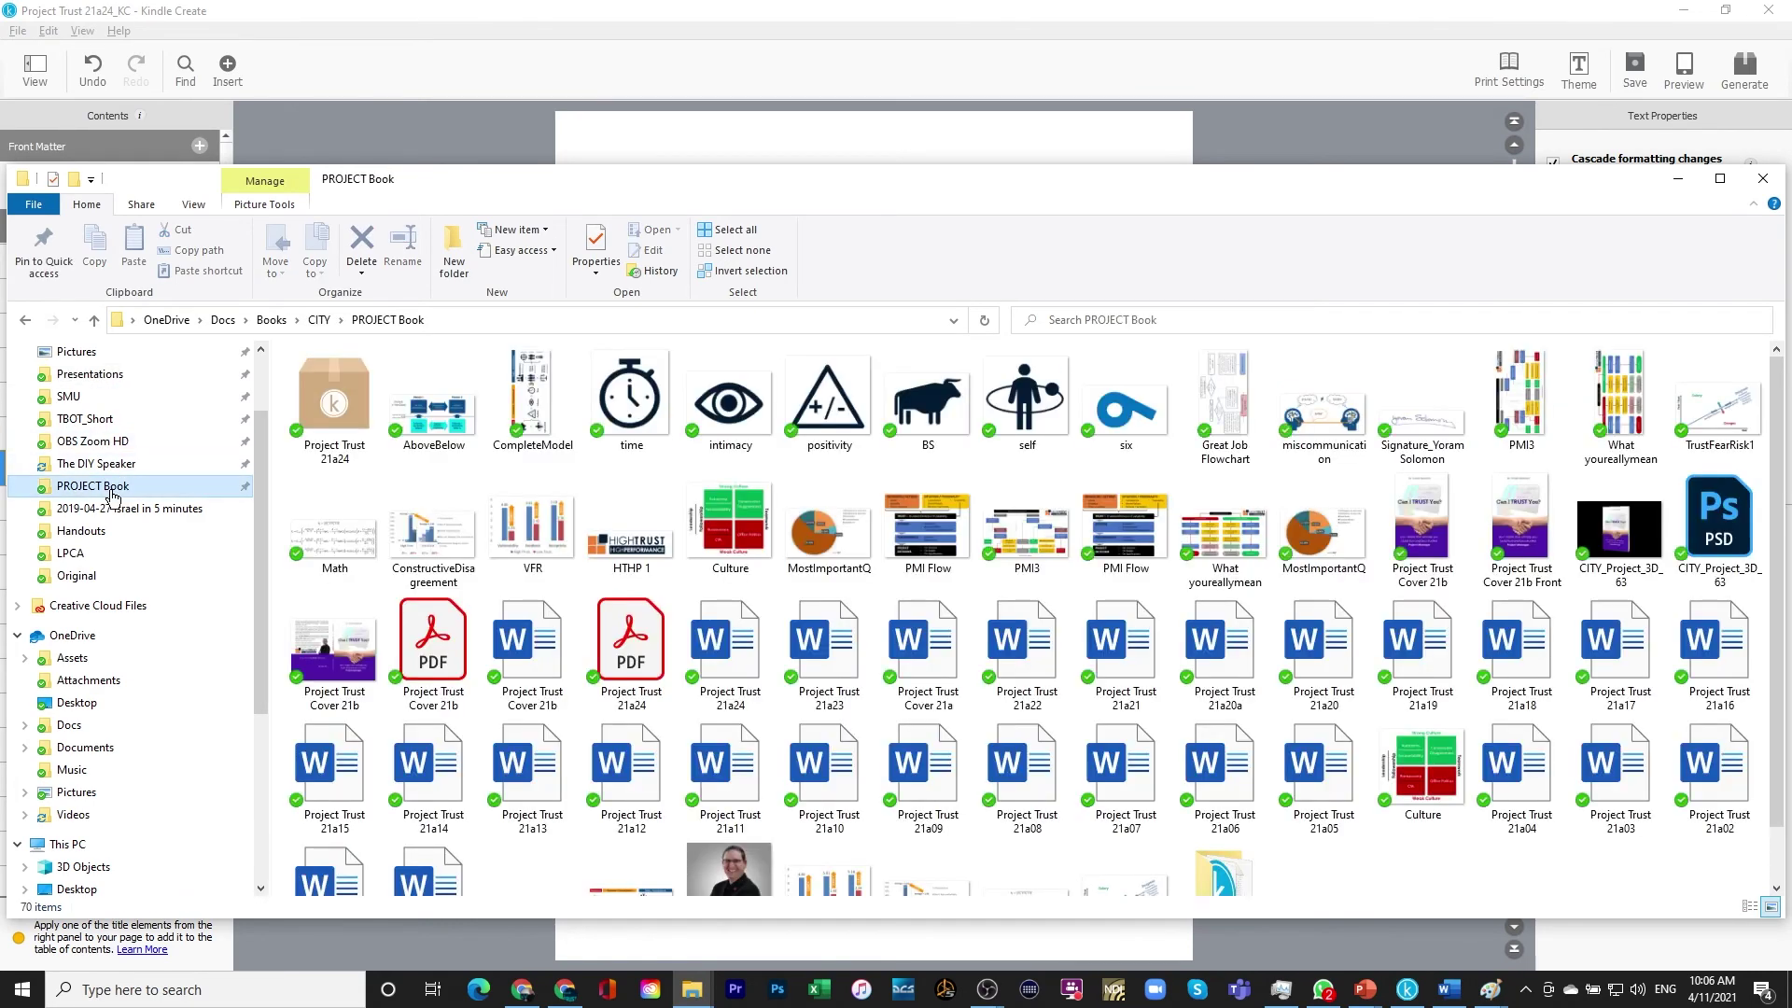
double_click(322, 413)
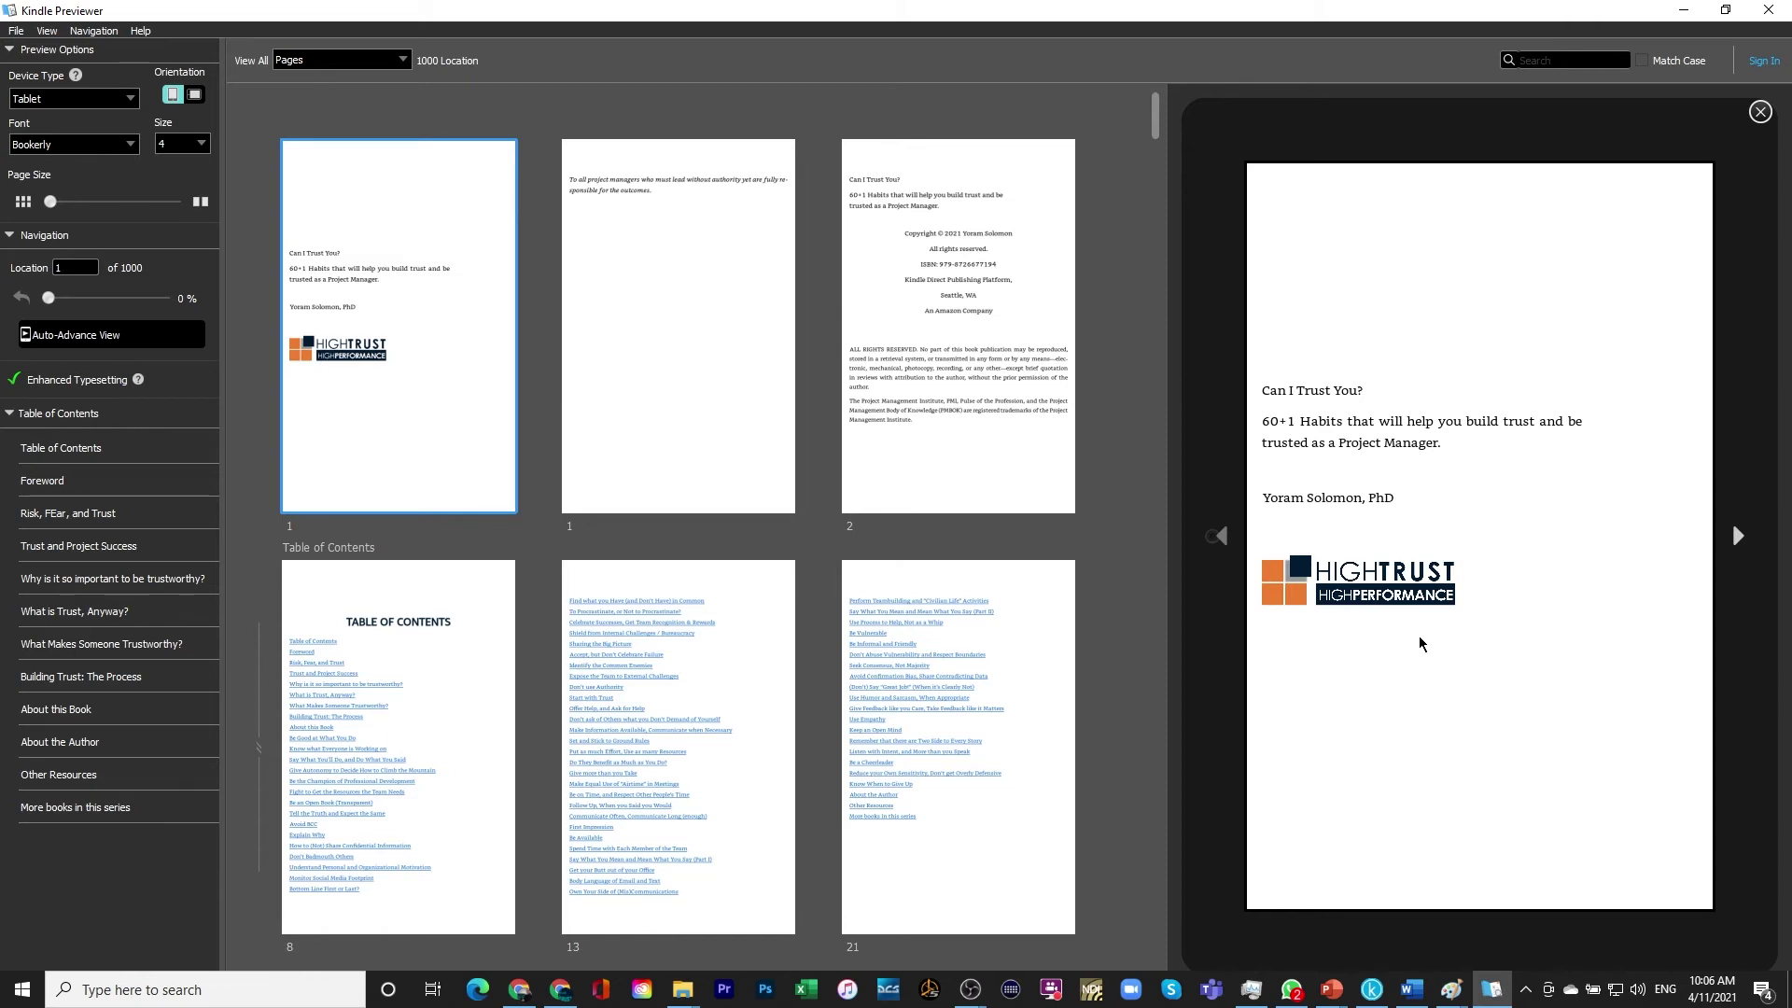
Page through the packaged book from the title page to the graph in the Risk, Fear, and Trust chapter
left_click(1738, 536)
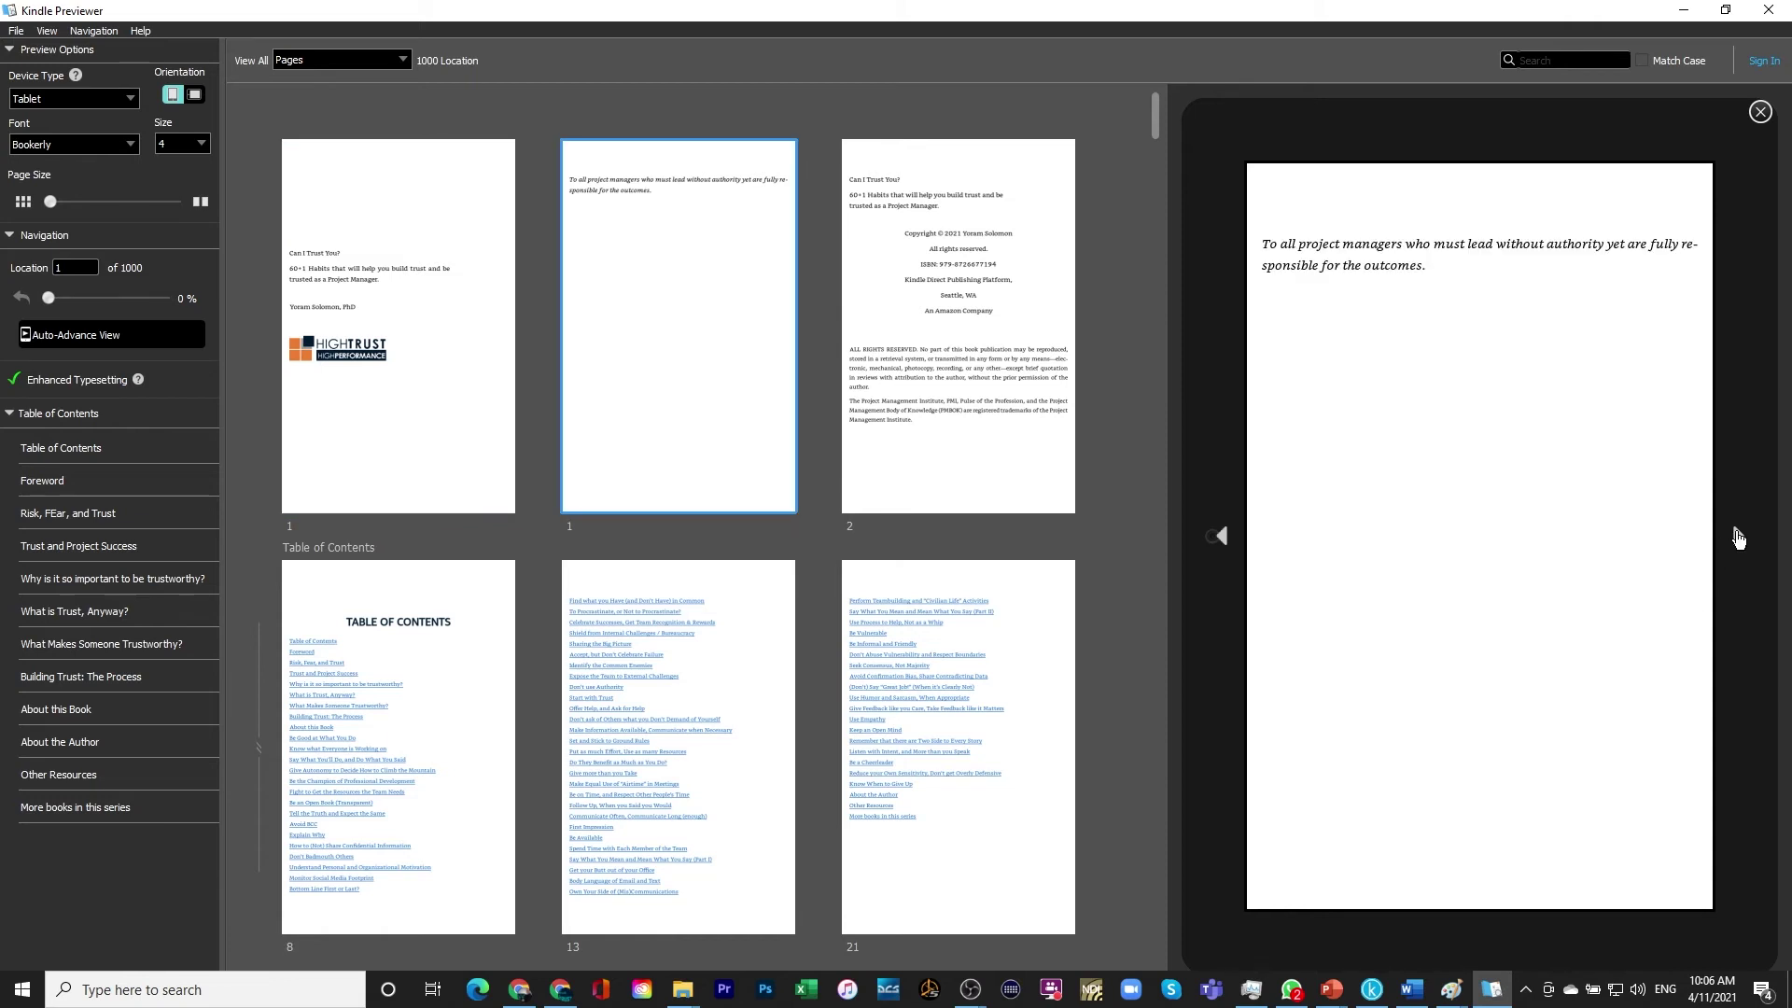
left_click(1737, 537)
left_click(1737, 536)
left_click(1738, 536)
left_click(1738, 537)
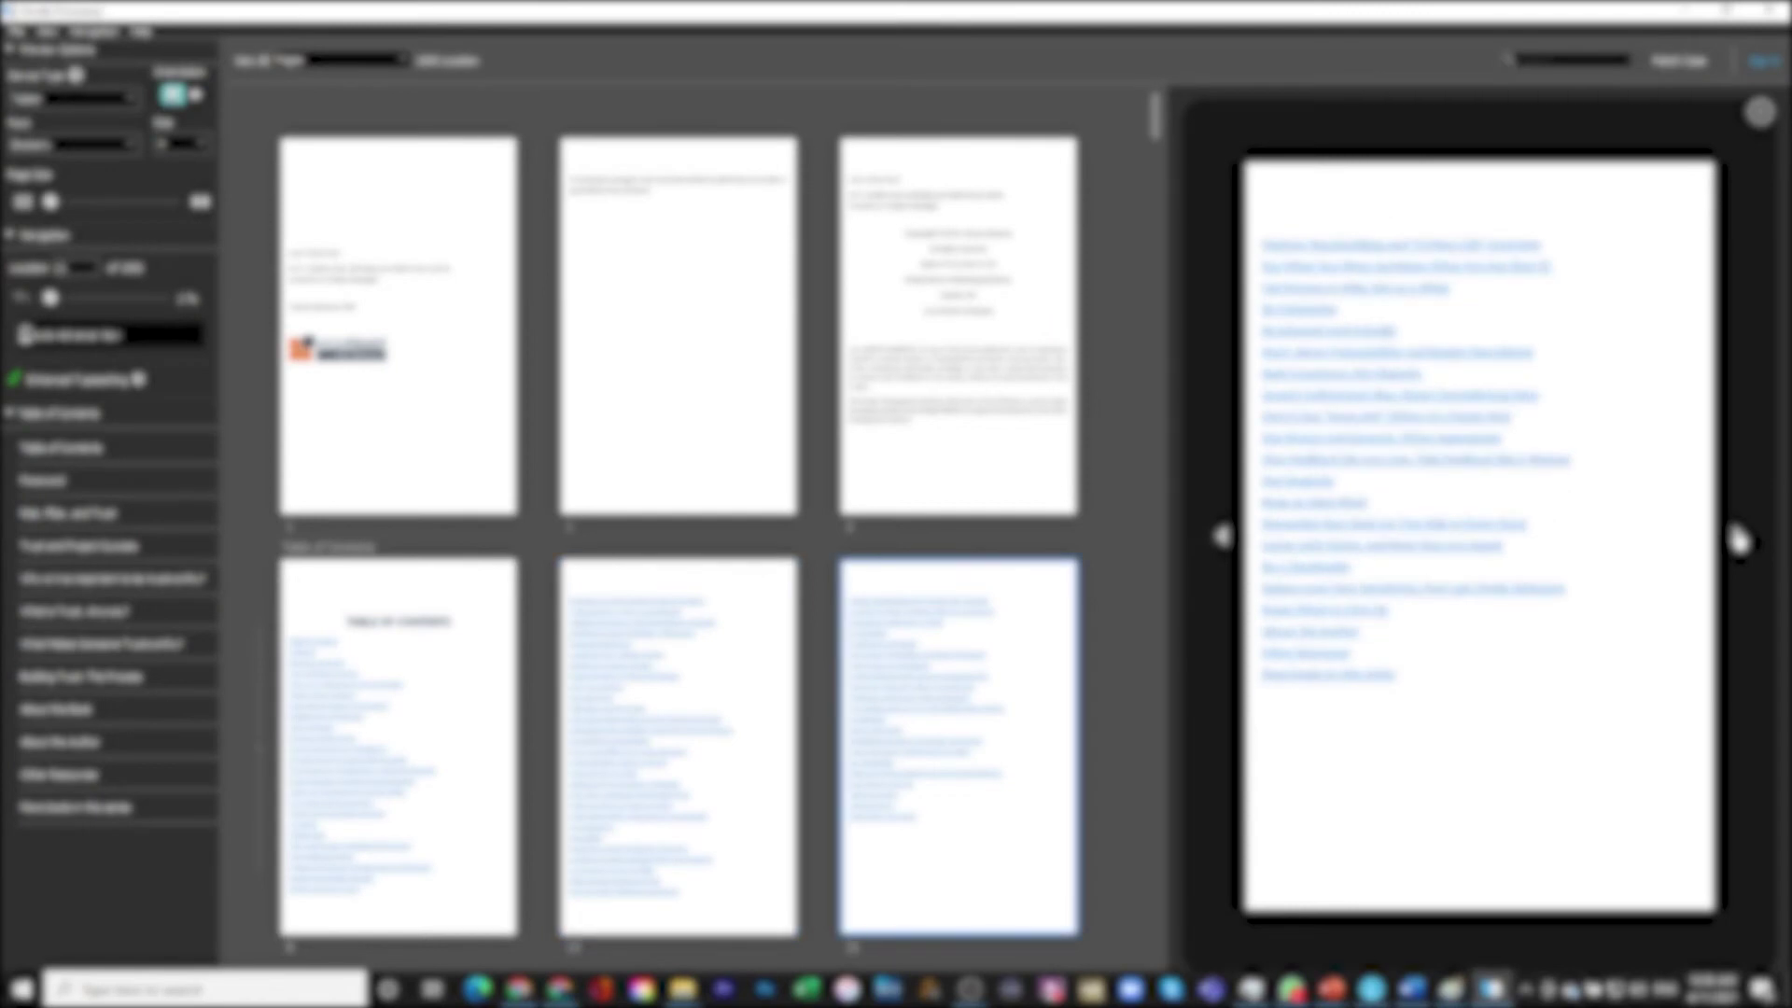
left_click(1738, 538)
left_click(1738, 537)
left_click(1737, 537)
left_click(1738, 538)
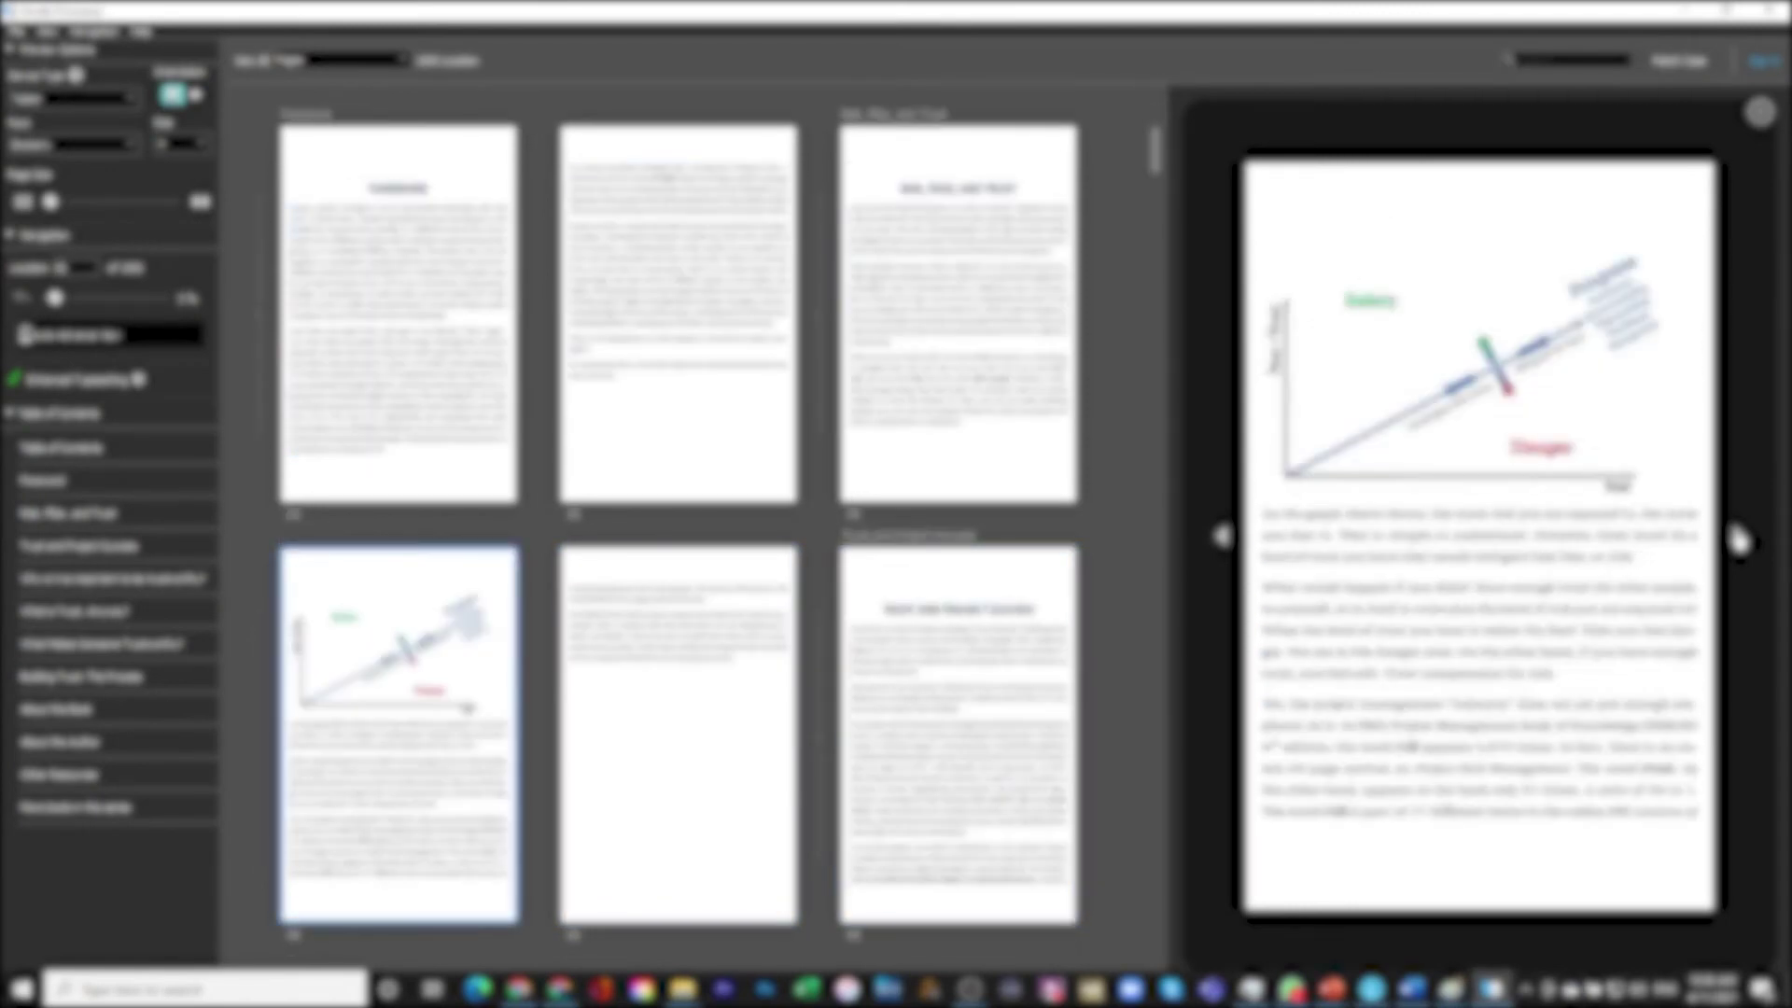
Examine the pages and charts of Trust and Project Success and "Why is it so important to be trustworthy?" in the packaged book
left_click(1738, 537)
left_click(1737, 538)
left_click(1738, 538)
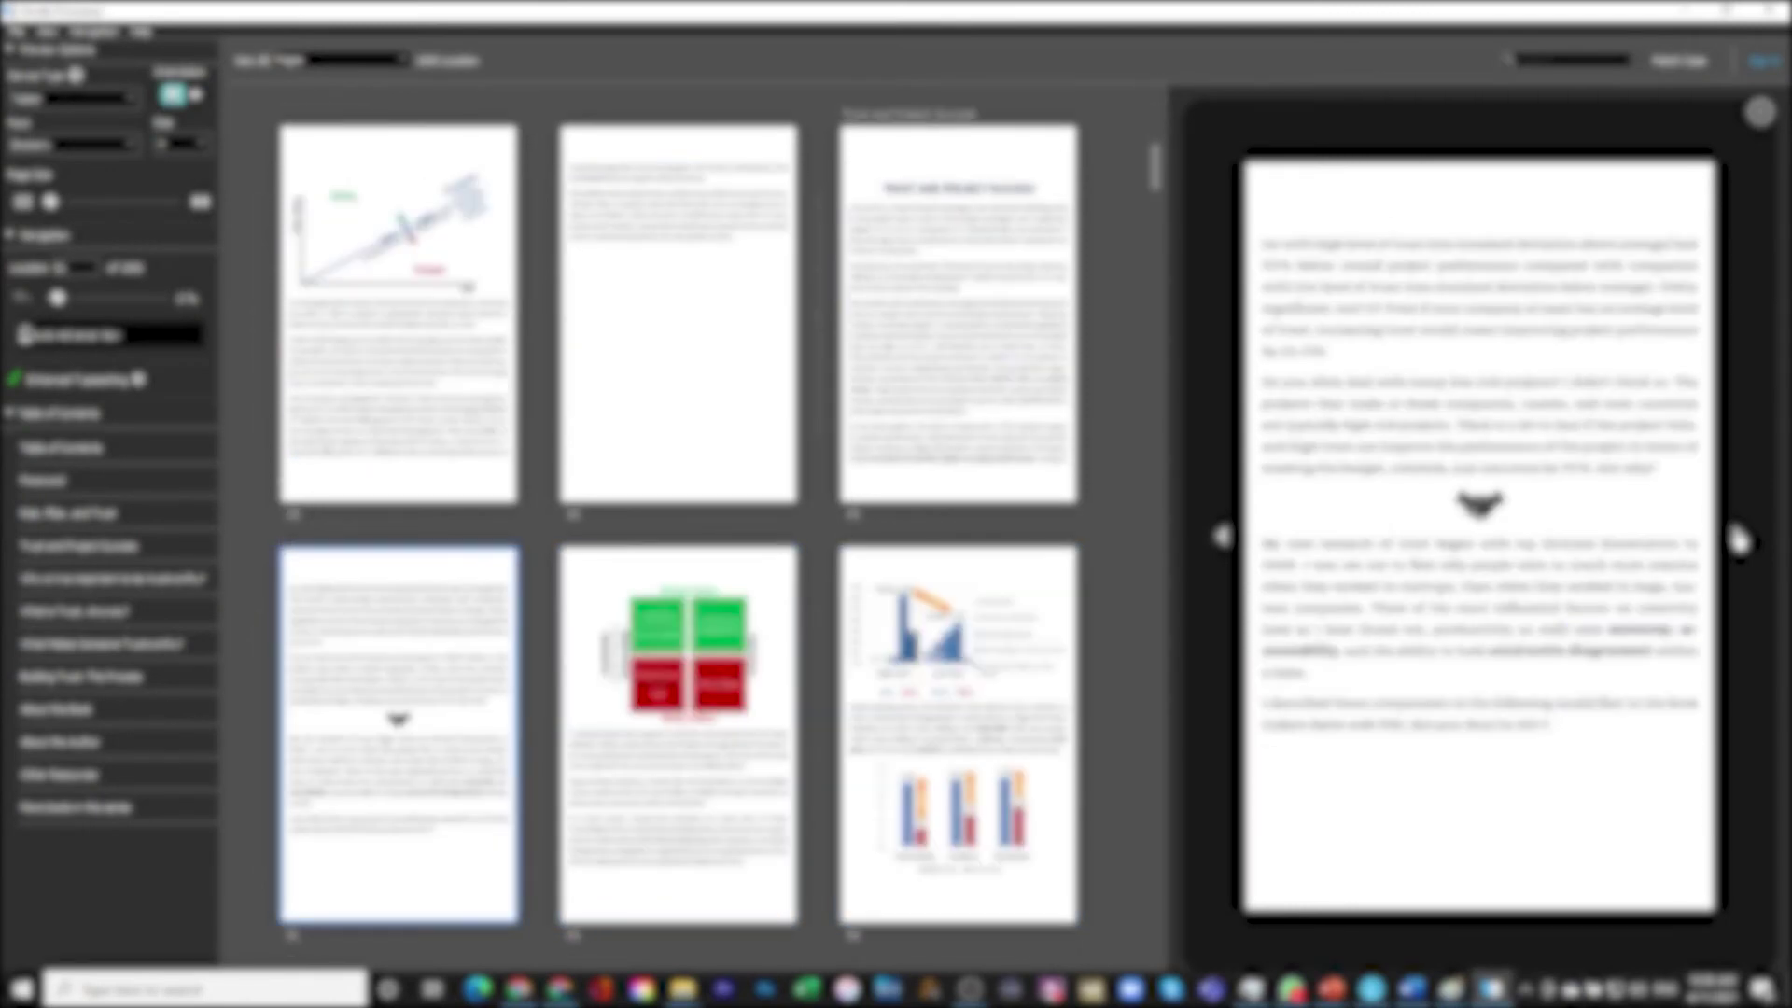
left_click(1738, 537)
left_click(1737, 538)
left_click(1737, 537)
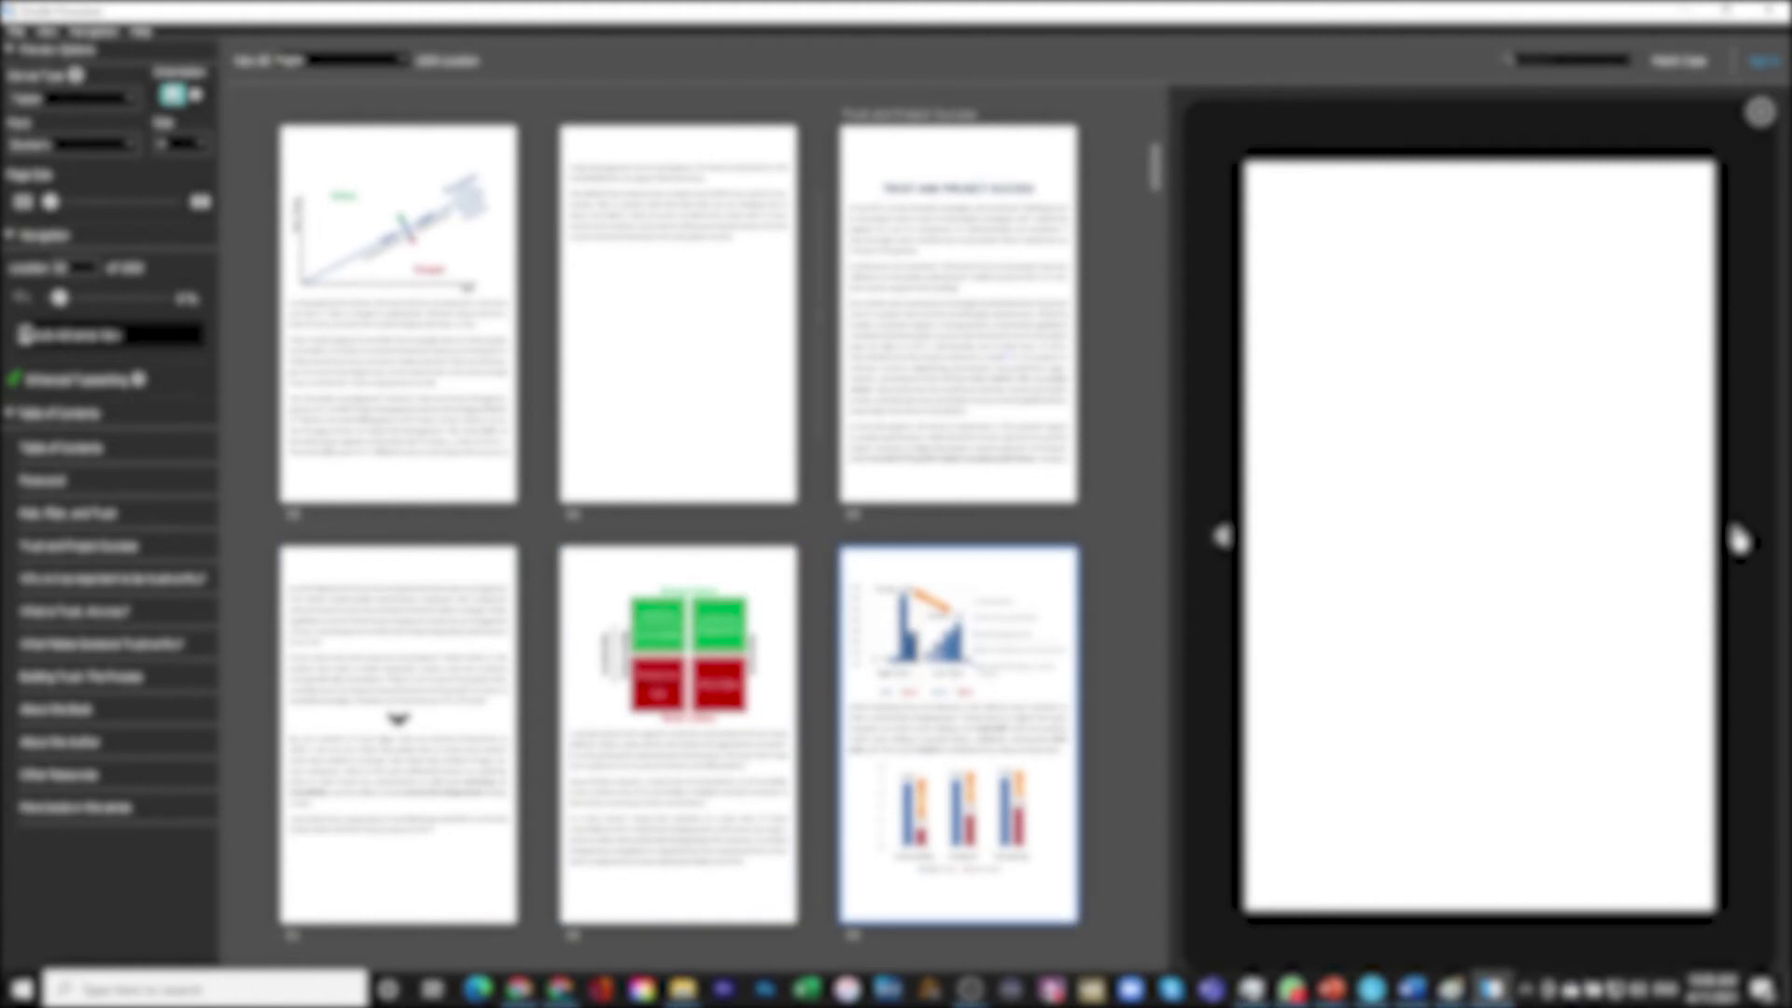
left_click(1738, 538)
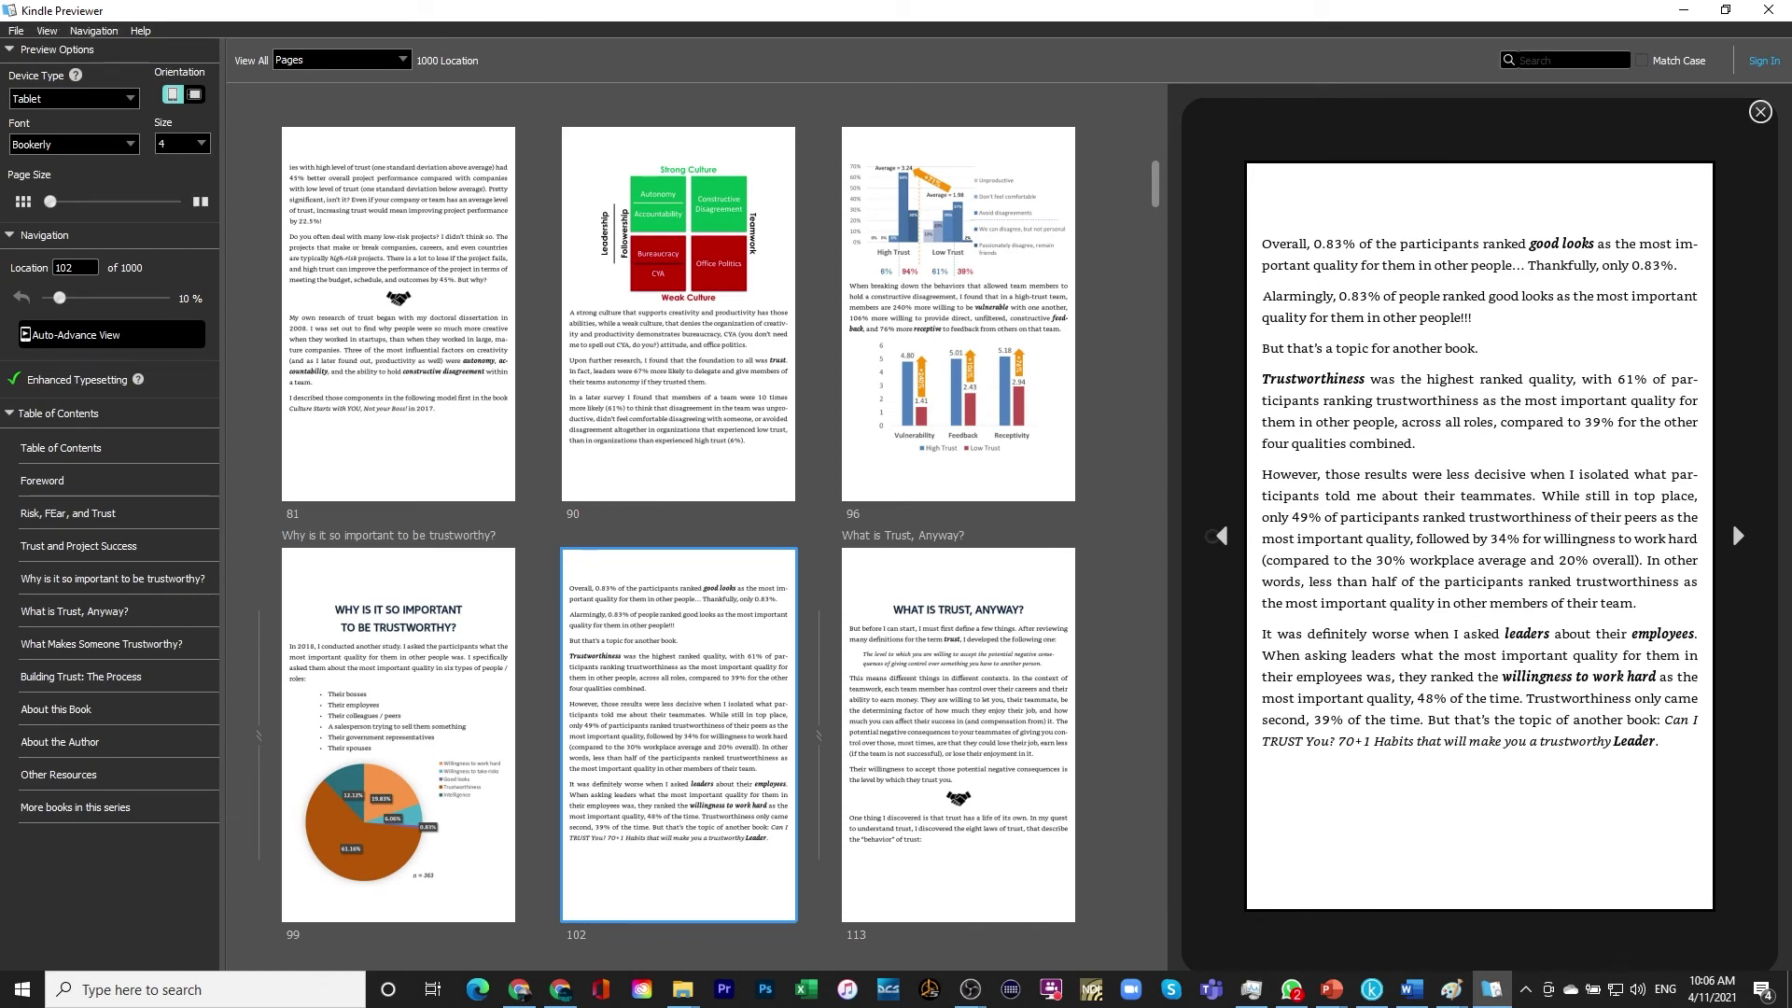
Check the numbered list with icons in "What is Trust, Anyway?" and continue to the model diagram in "What Makes Someone Trustworthy?"
left_click(1738, 537)
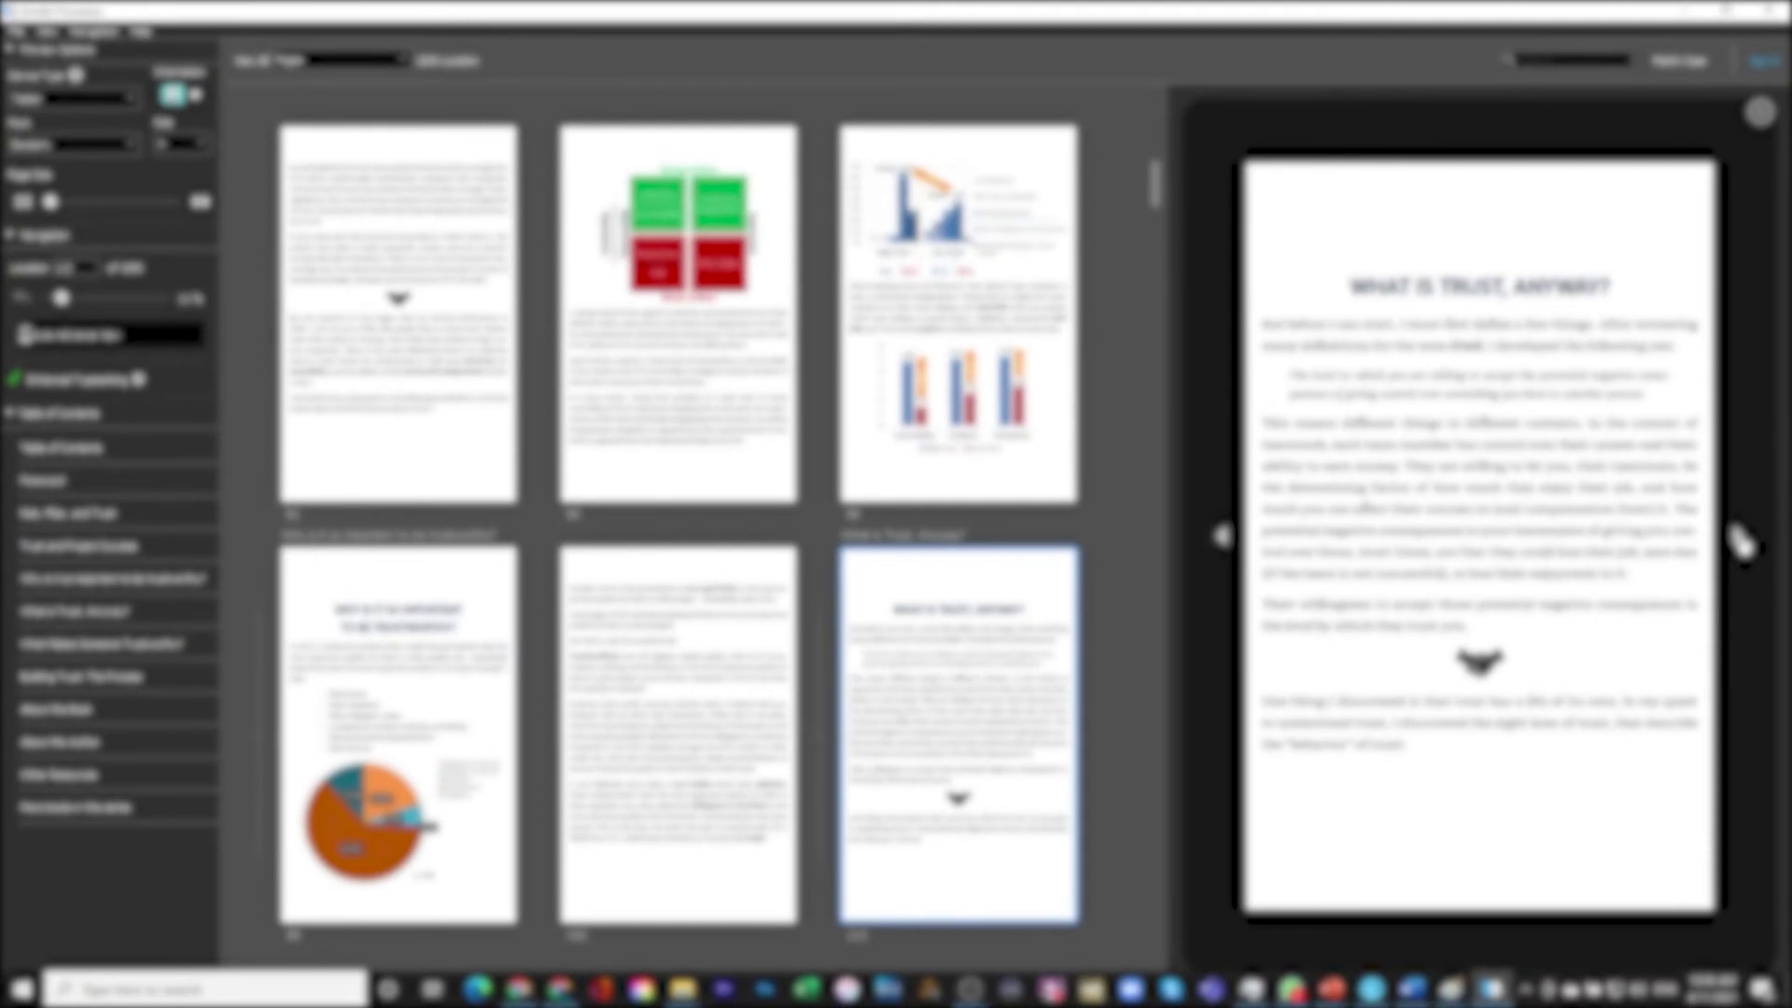
left_click(1739, 540)
left_click(1738, 539)
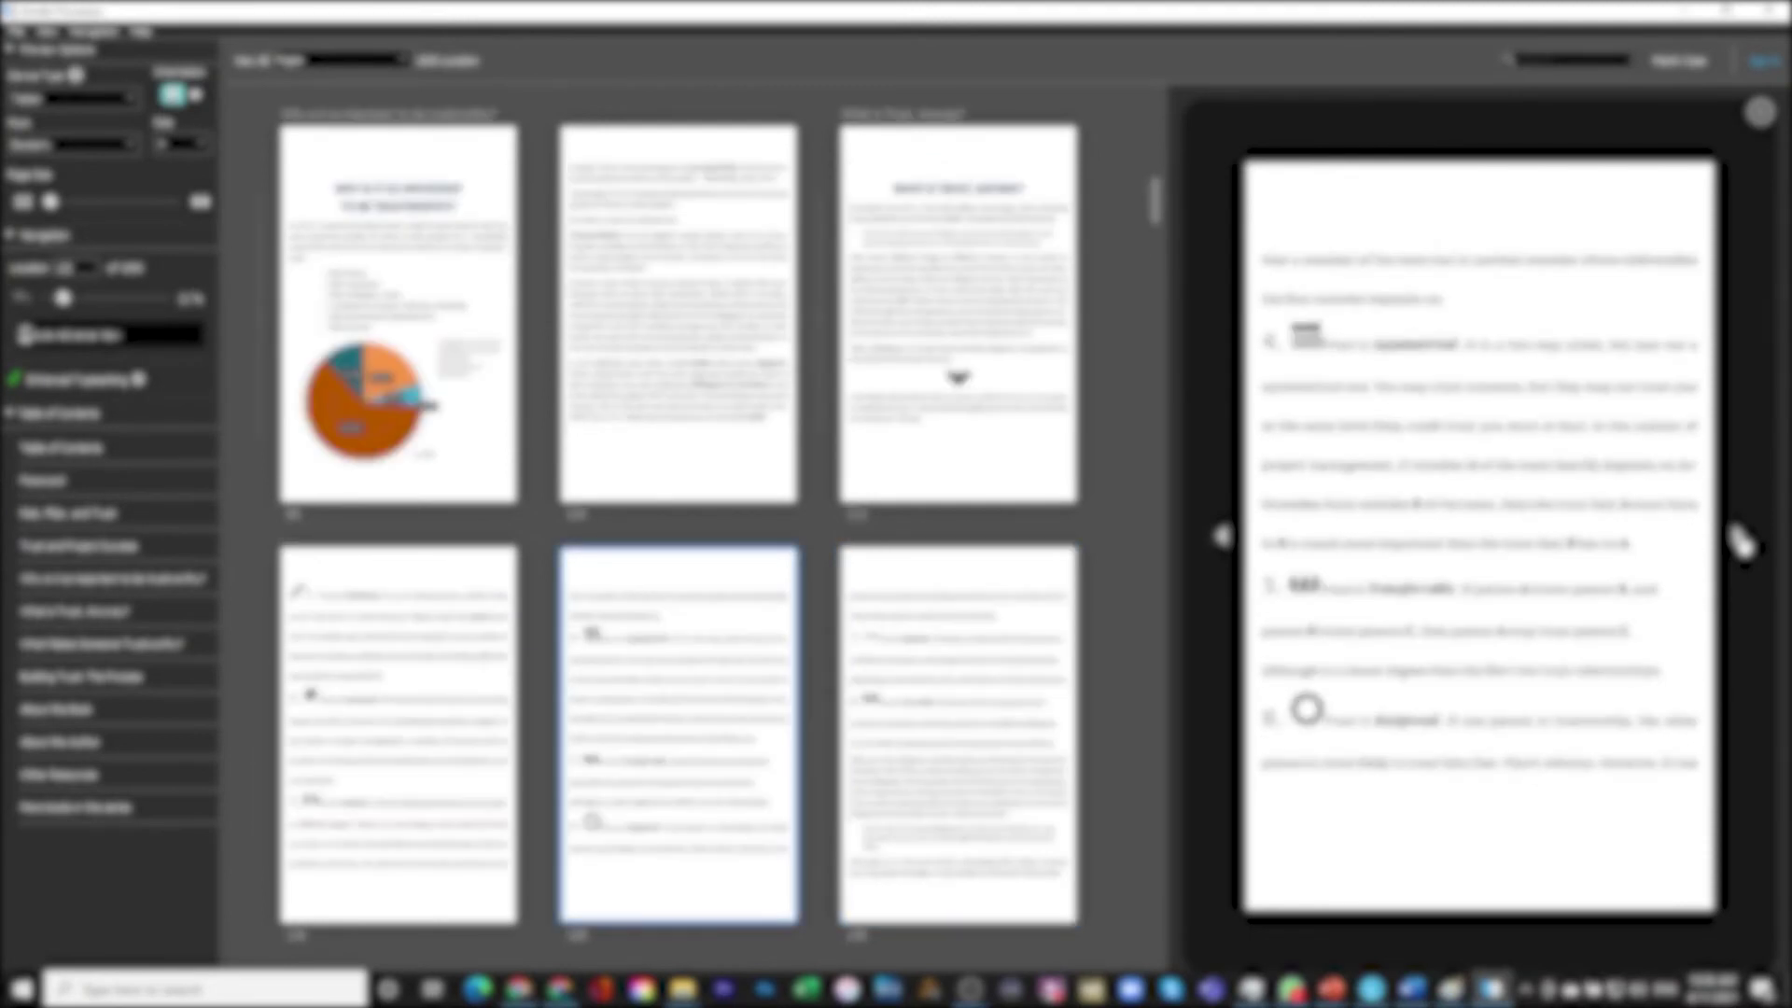
left_click(1222, 536)
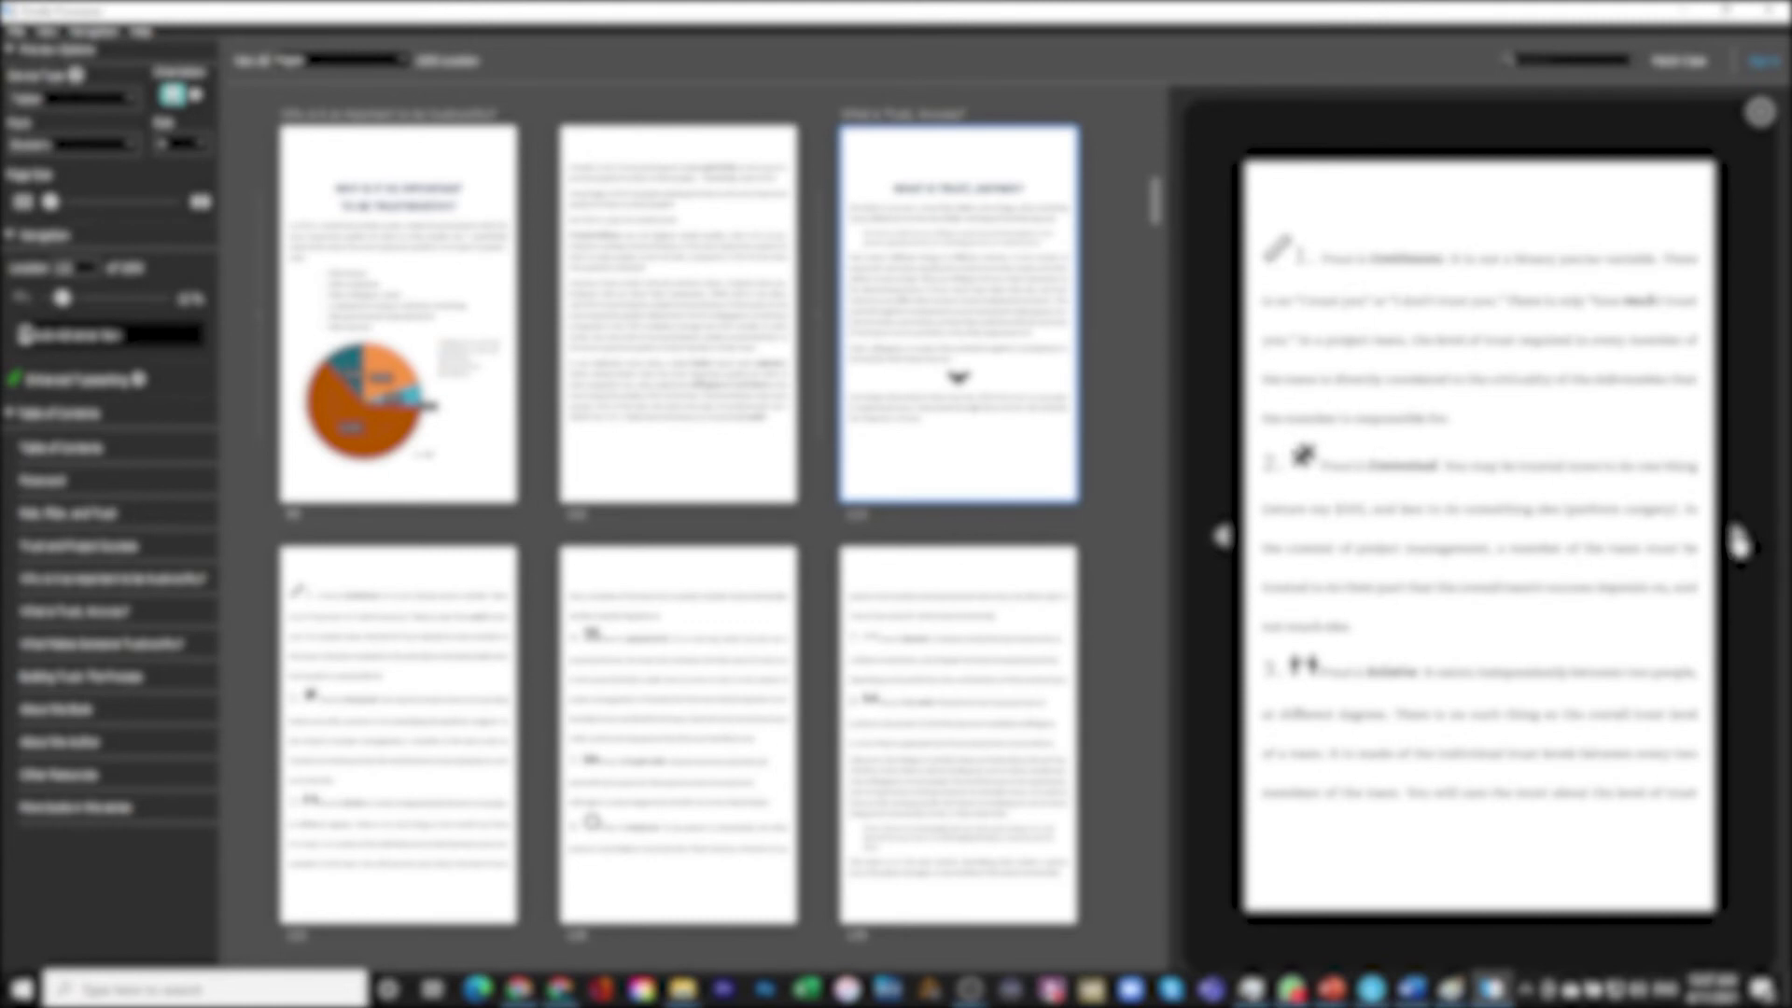
left_click(1741, 541)
left_click(1741, 542)
left_click(1741, 541)
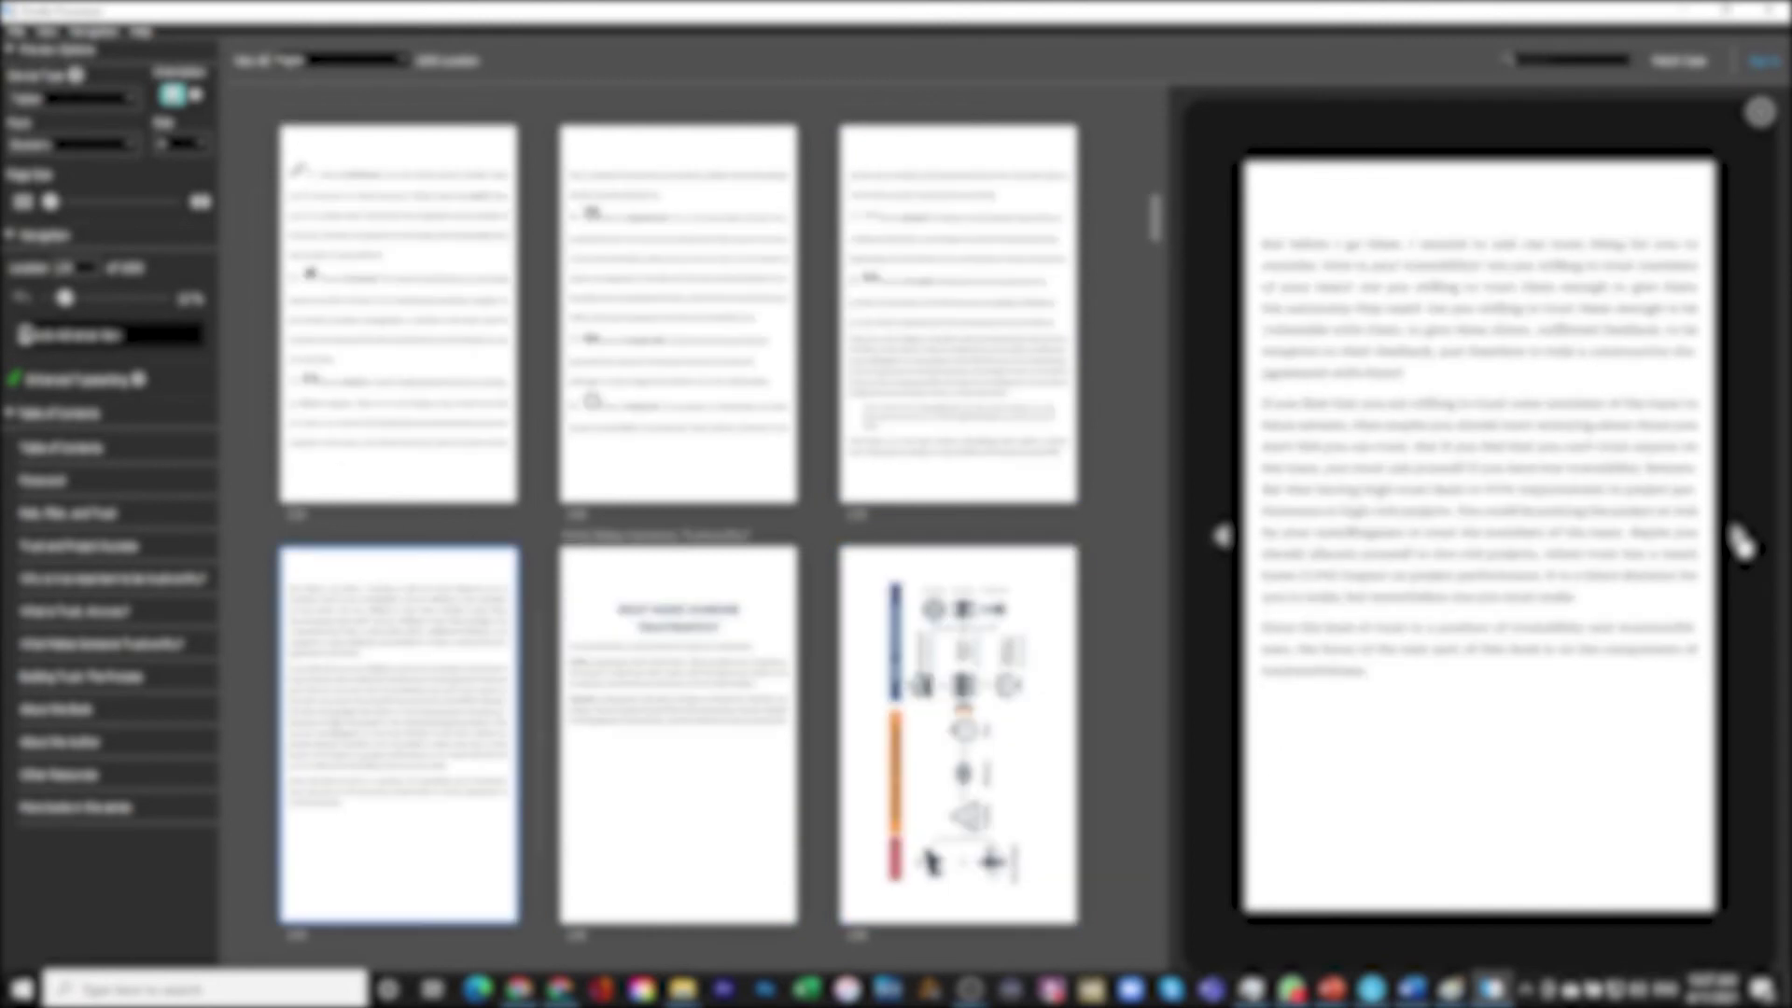
left_click(1223, 536)
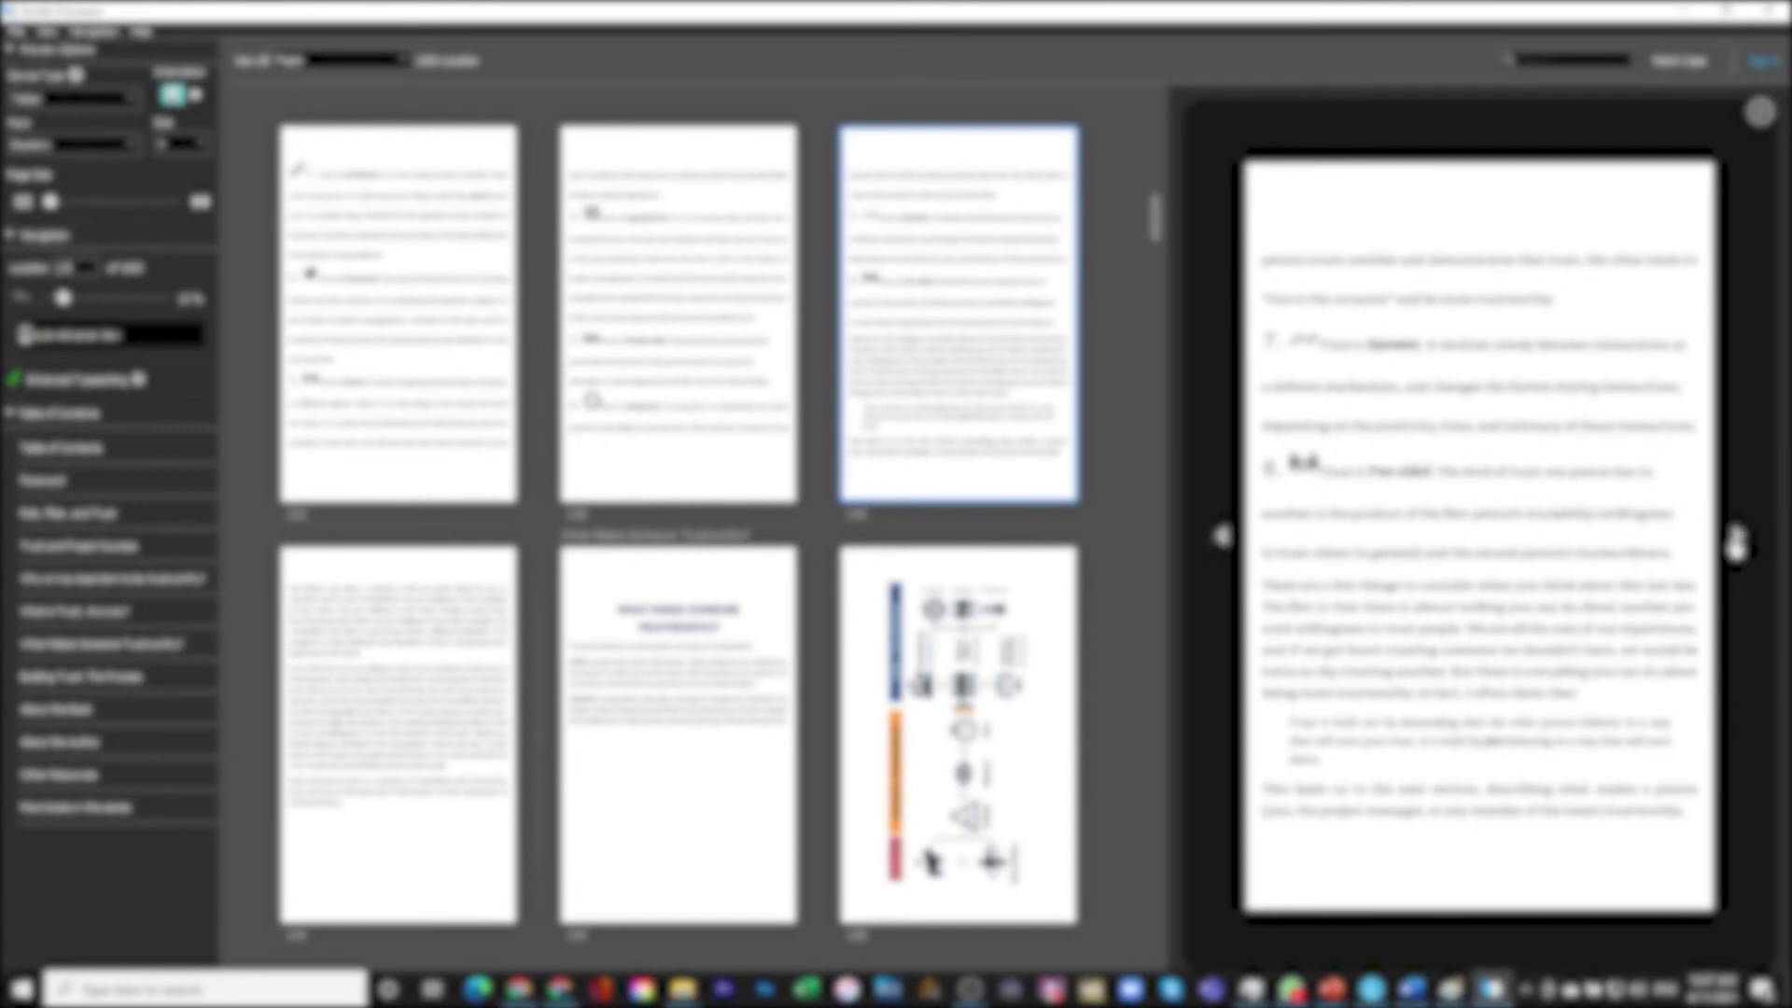
left_click(1740, 541)
left_click(1739, 541)
left_click(1739, 542)
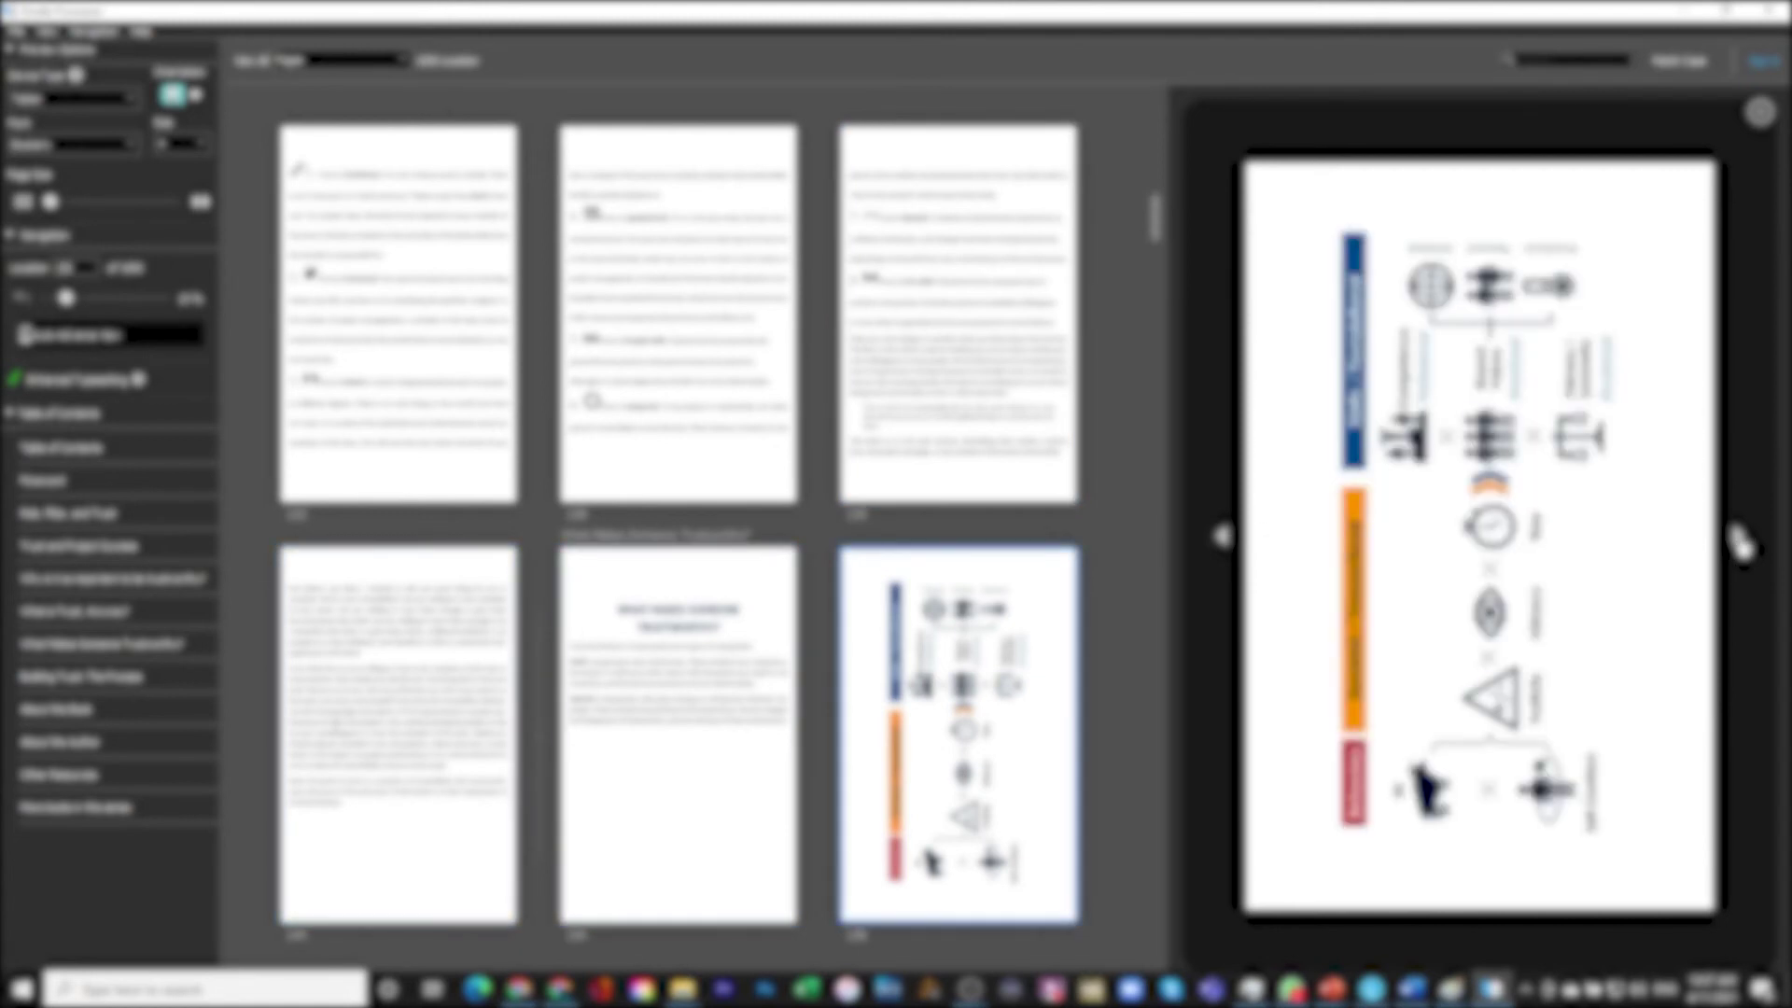
Check the icon paragraphs and tree diagram of "What Makes Someone Trustworthy?" up to the mathematical model page in the packaged book
left_click(1739, 541)
left_click(1739, 542)
left_click(1739, 541)
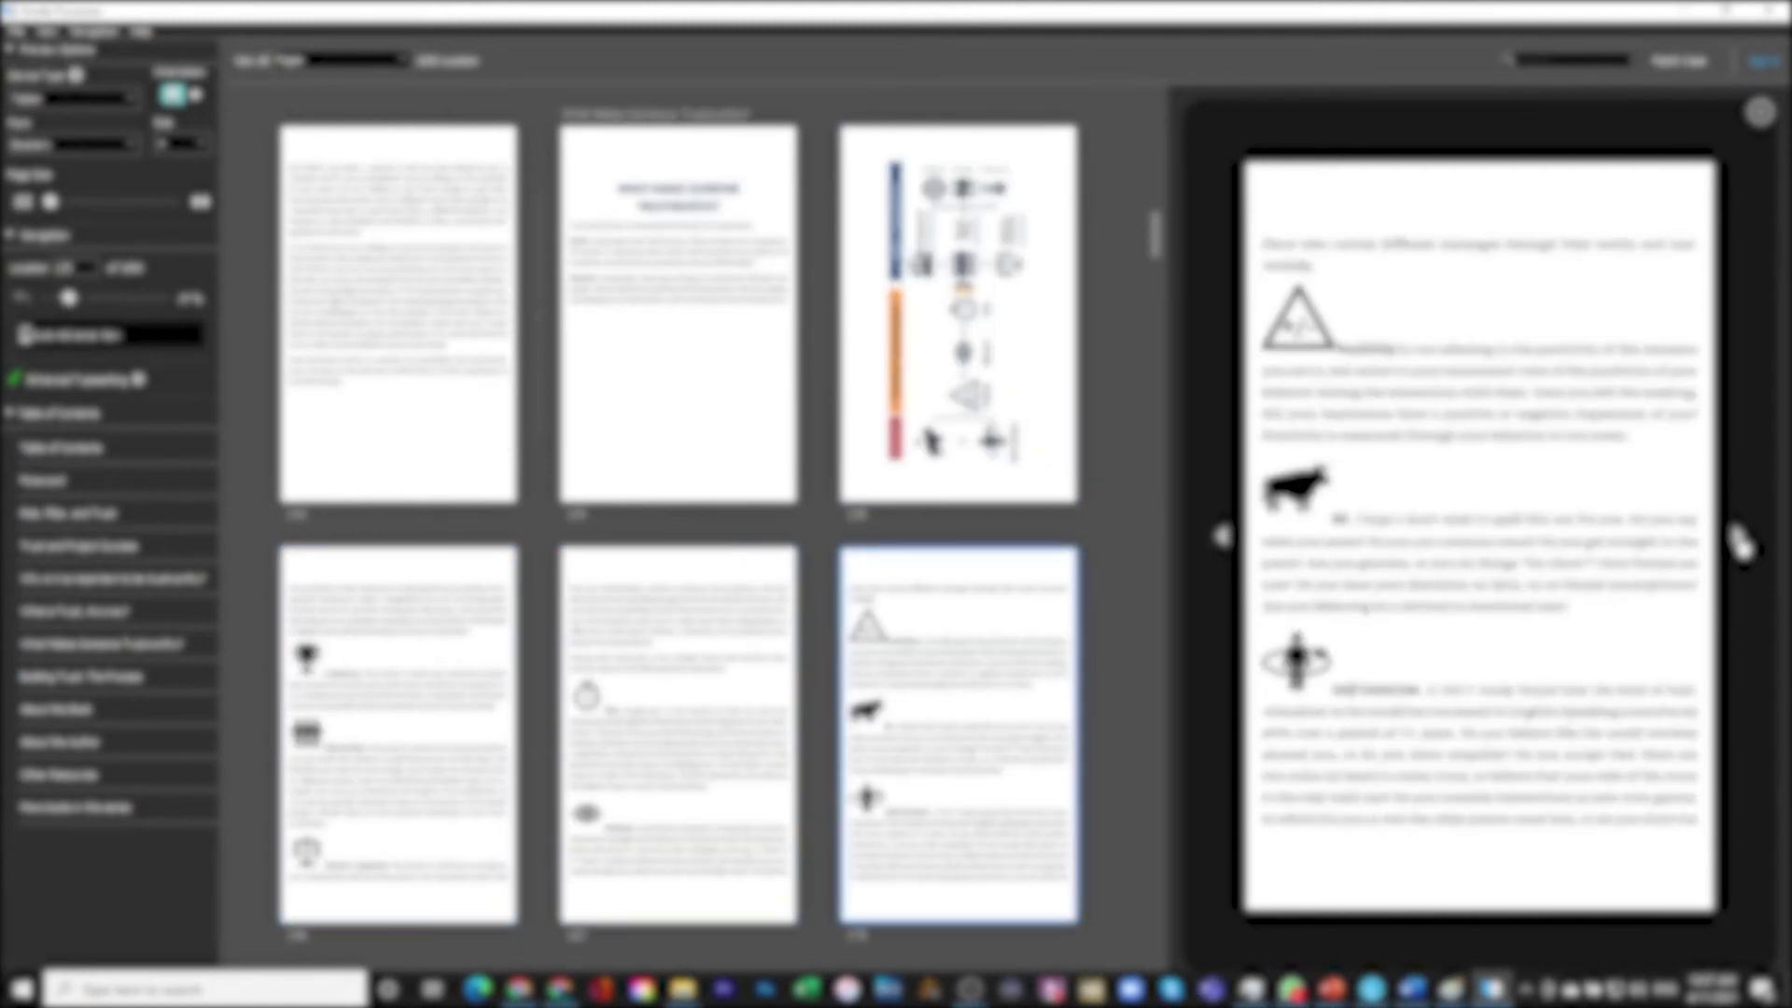
left_click(1740, 542)
left_click(1739, 541)
left_click(1740, 541)
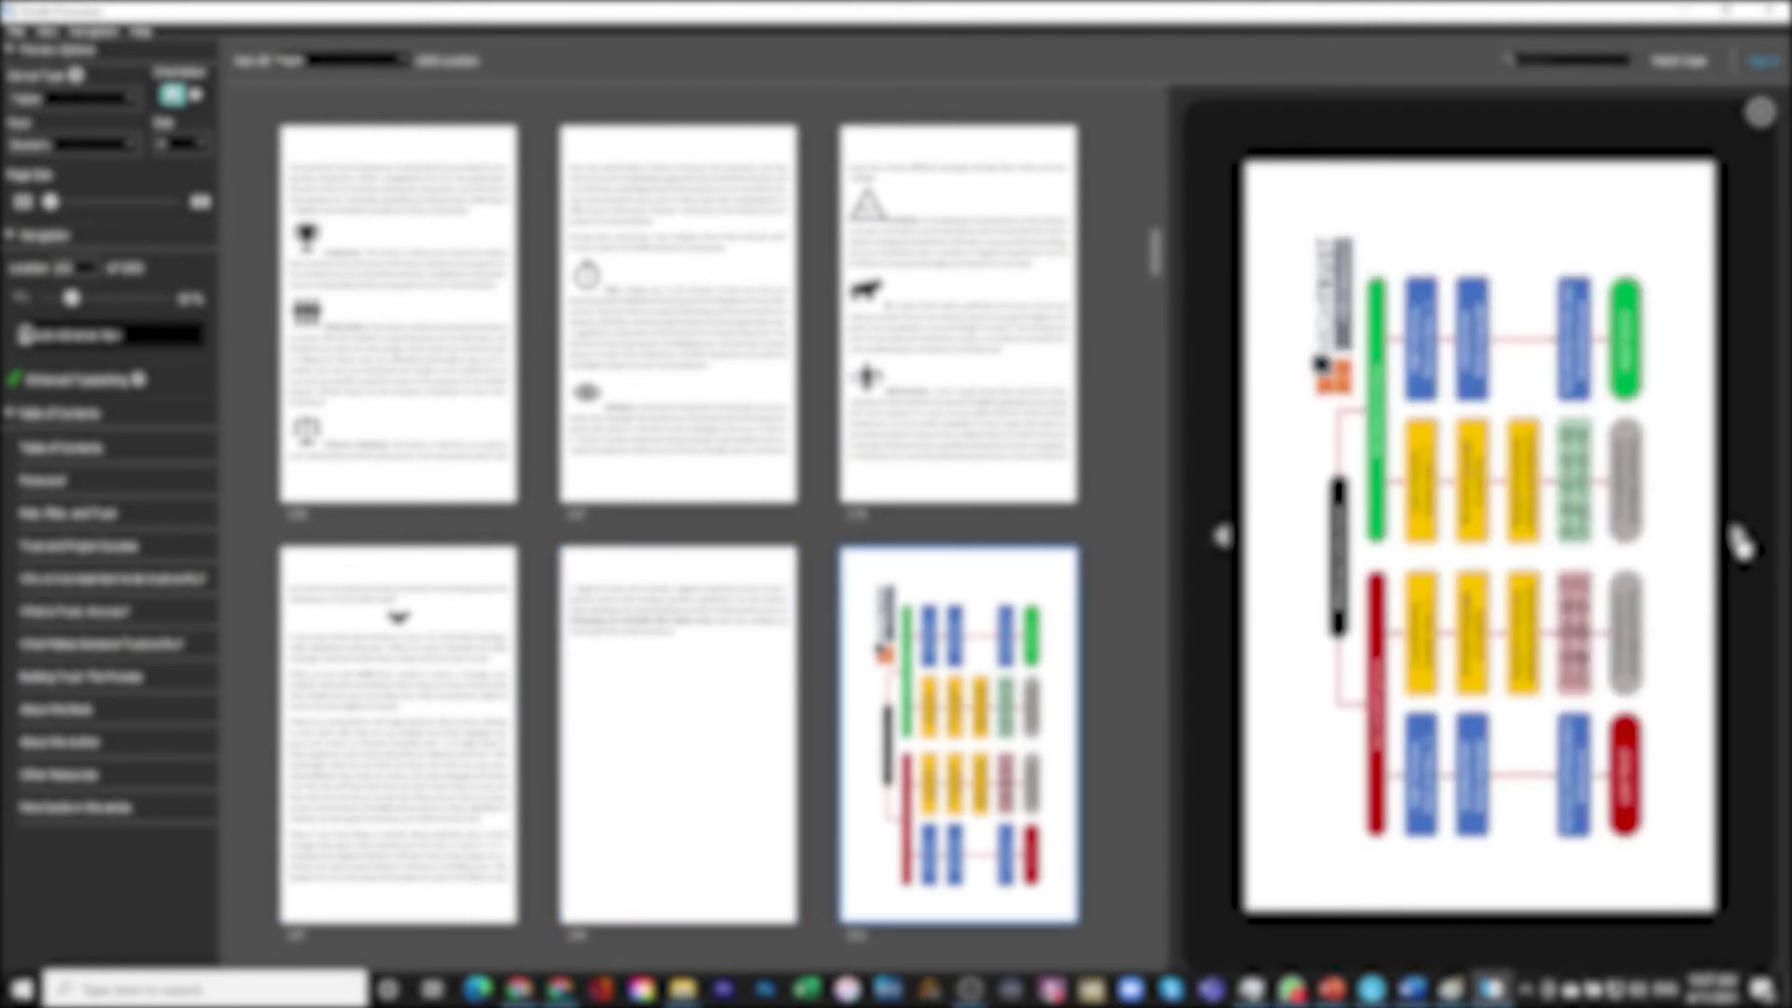
left_click(1740, 541)
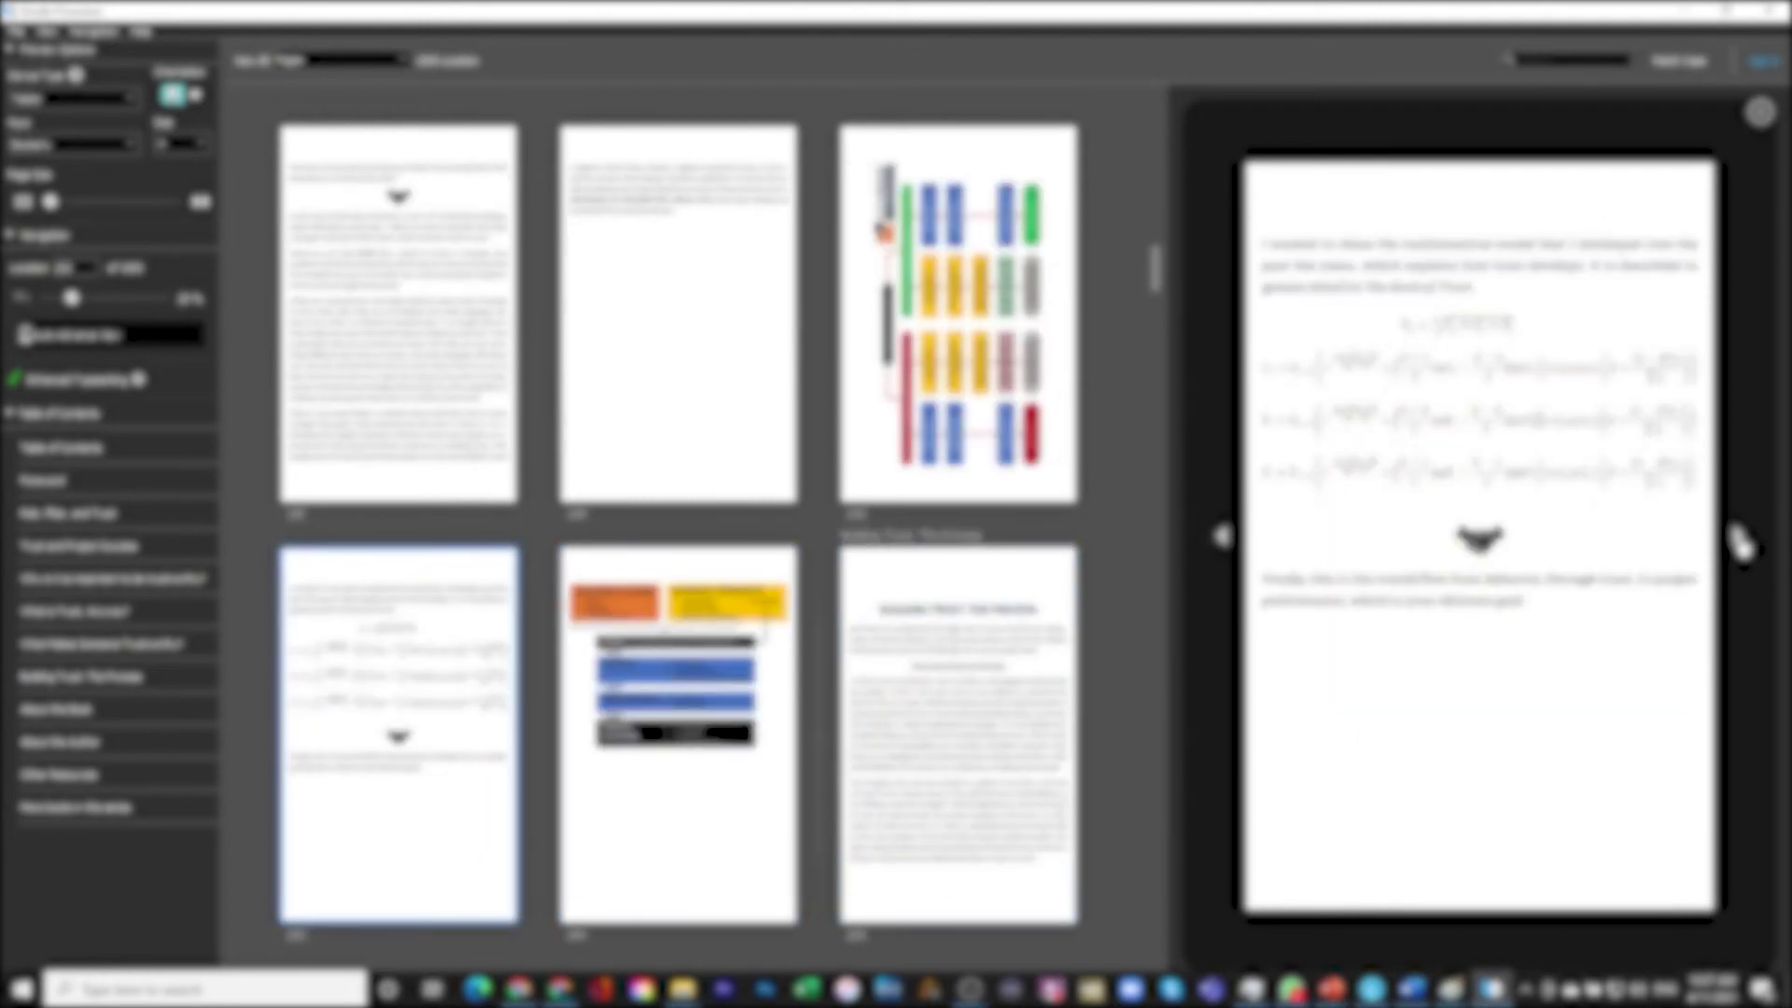
Page through "Building Trust: The Process" and its diagrams to the opening page of "About this Book"
left_click(1740, 541)
left_click(1739, 541)
left_click(1739, 541)
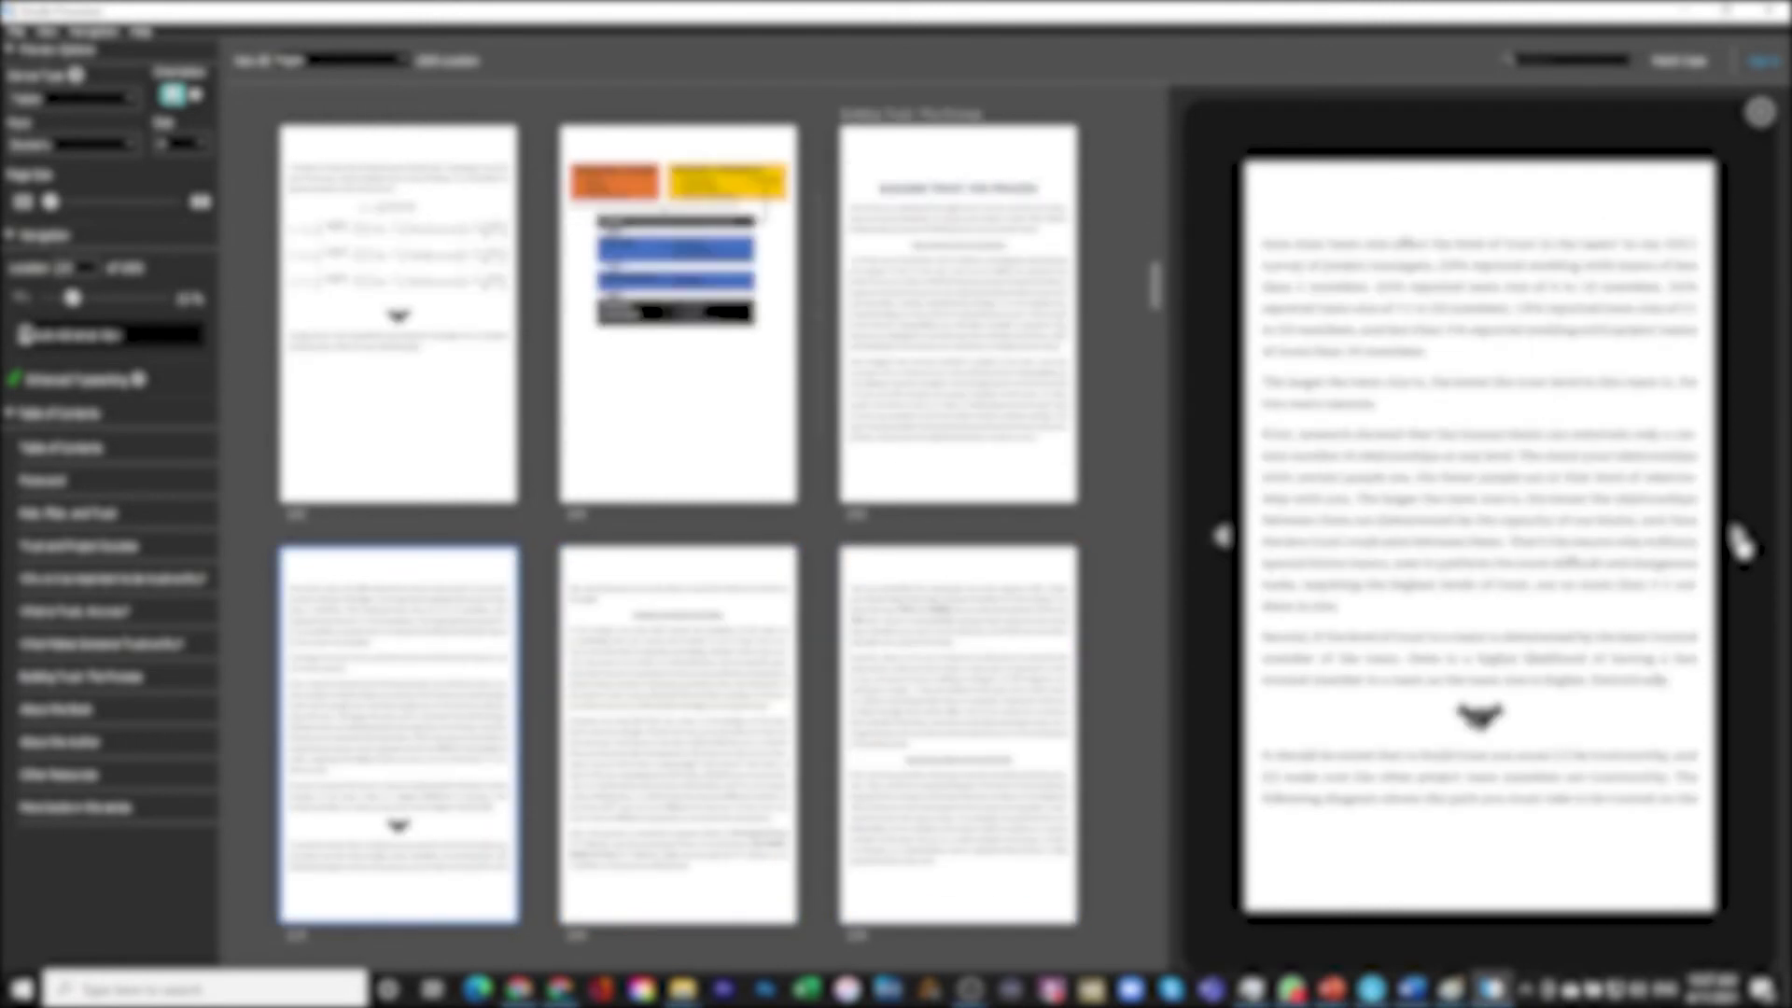
left_click(1739, 541)
left_click(1740, 541)
left_click(1740, 541)
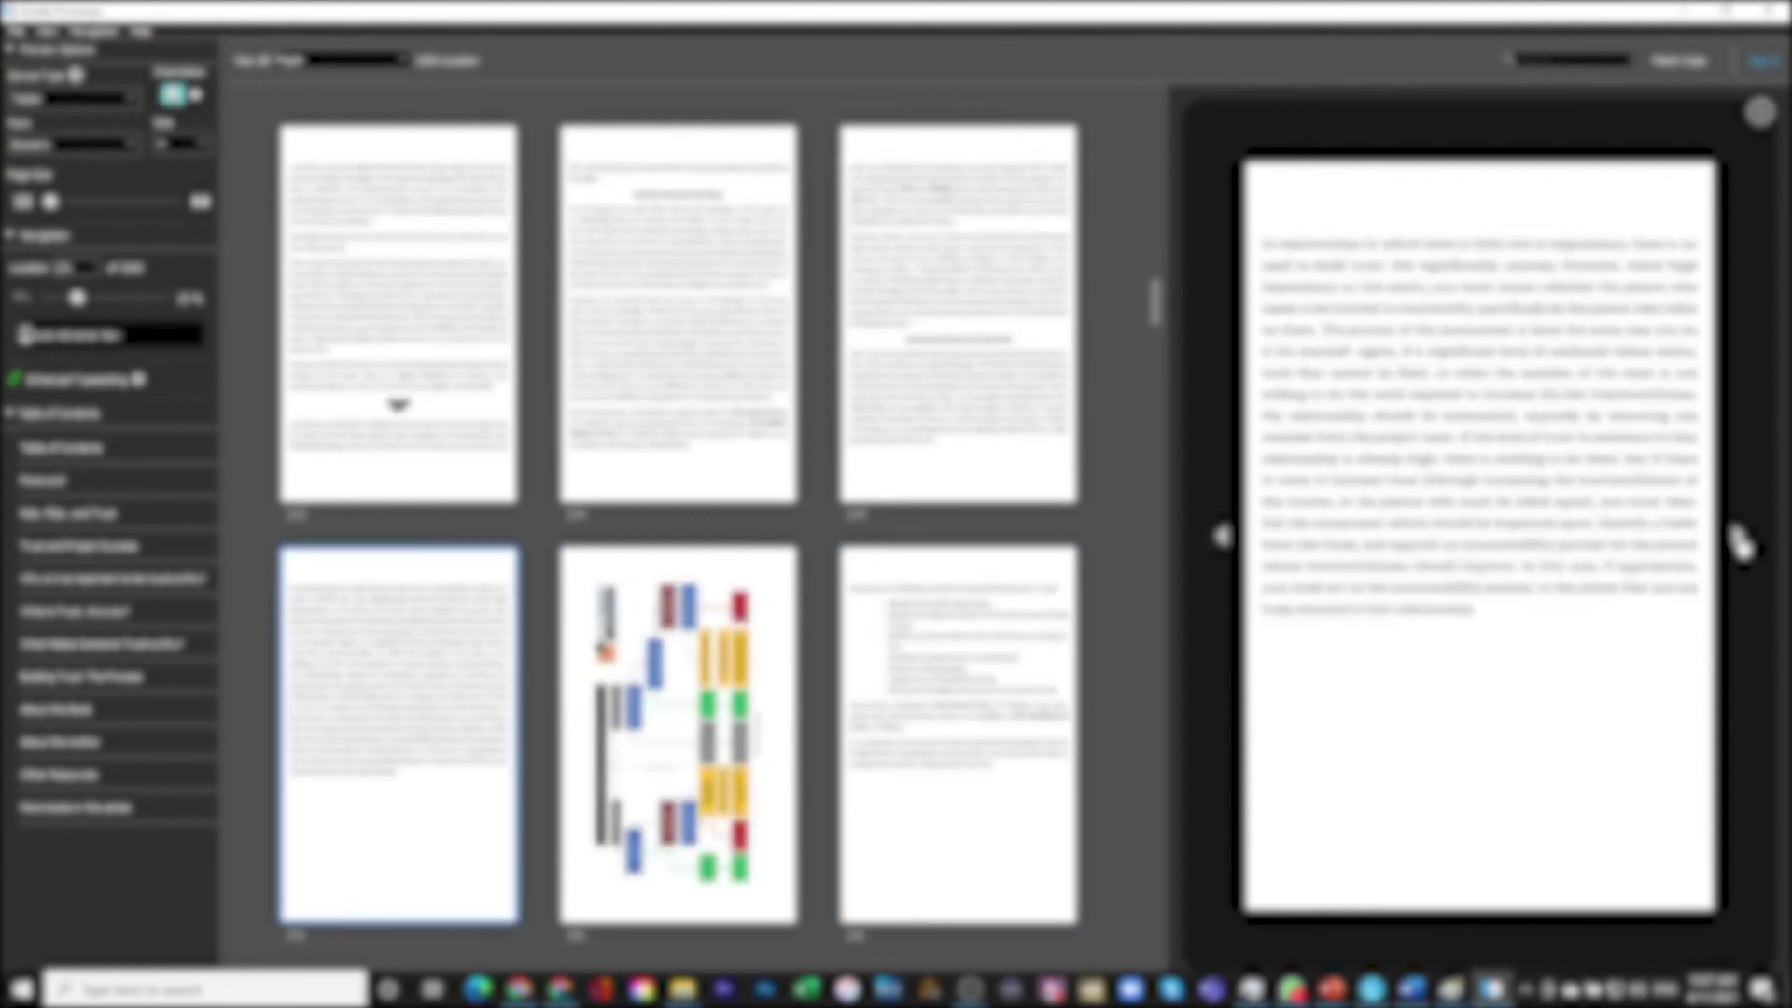
left_click(1739, 541)
left_click(1739, 541)
left_click(1740, 541)
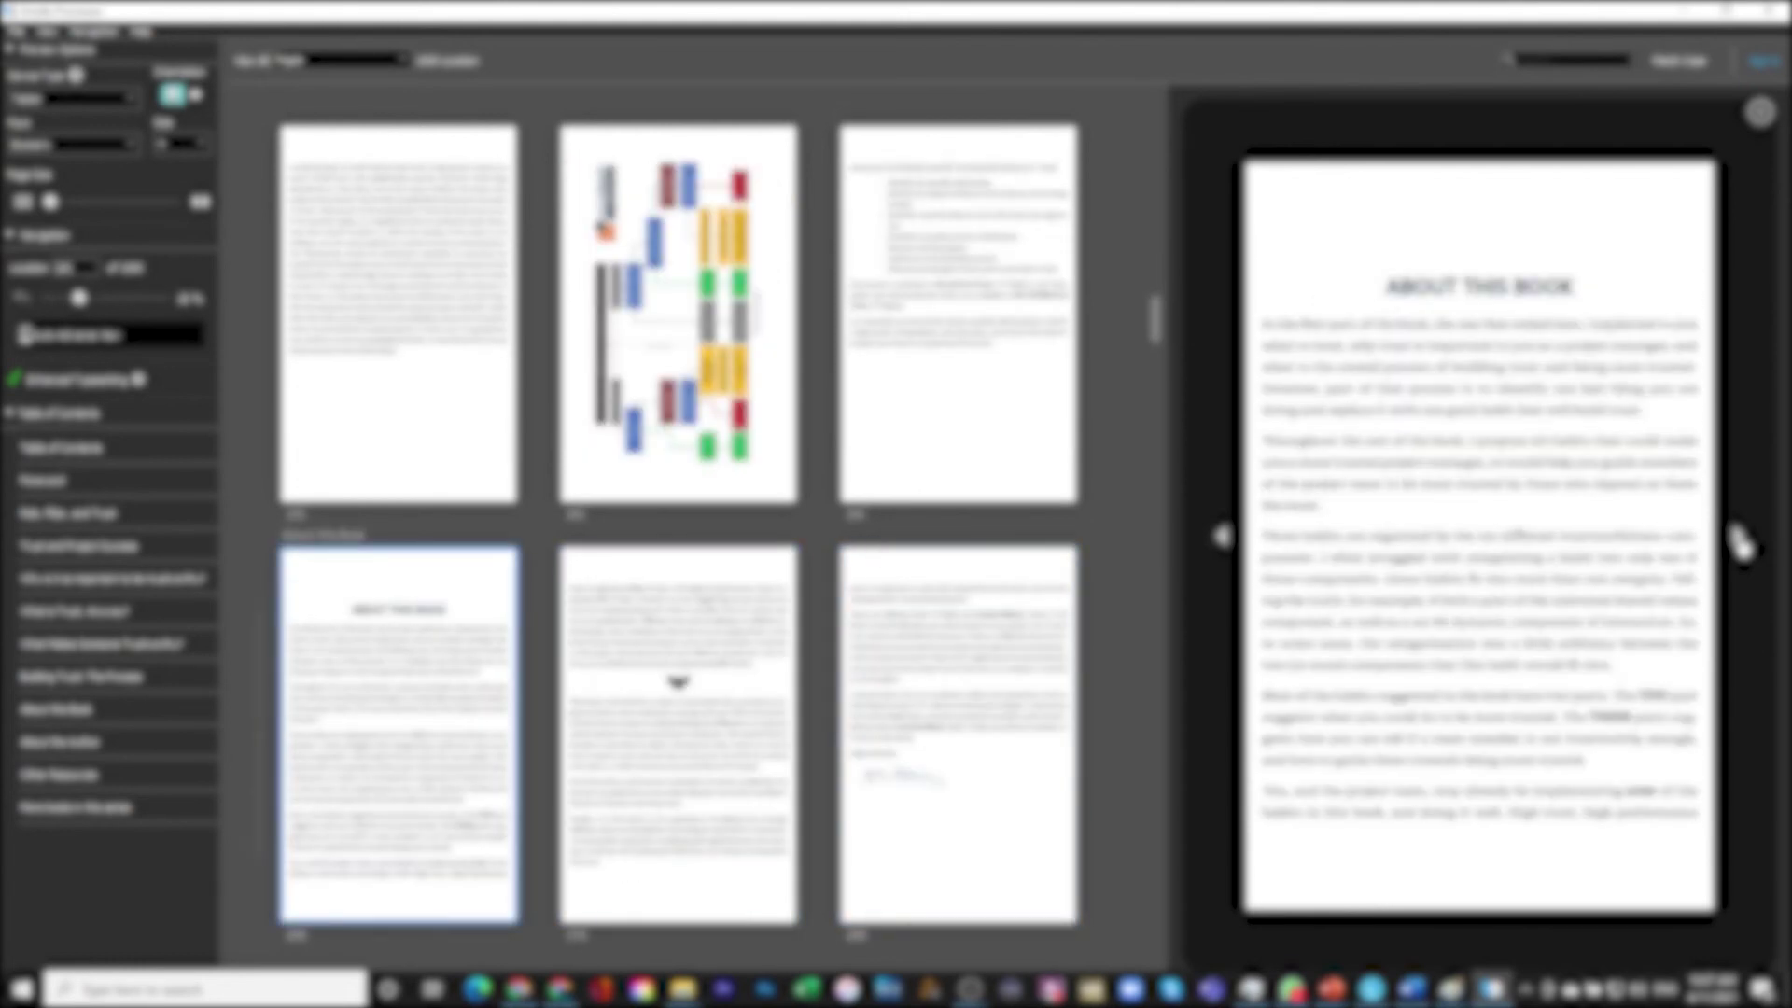
Check the boxed headings and trophy icons of the Competence habits up to "Be the Champion of Professional Development"
left_click(1739, 541)
left_click(1740, 541)
left_click(1739, 541)
left_click(1739, 541)
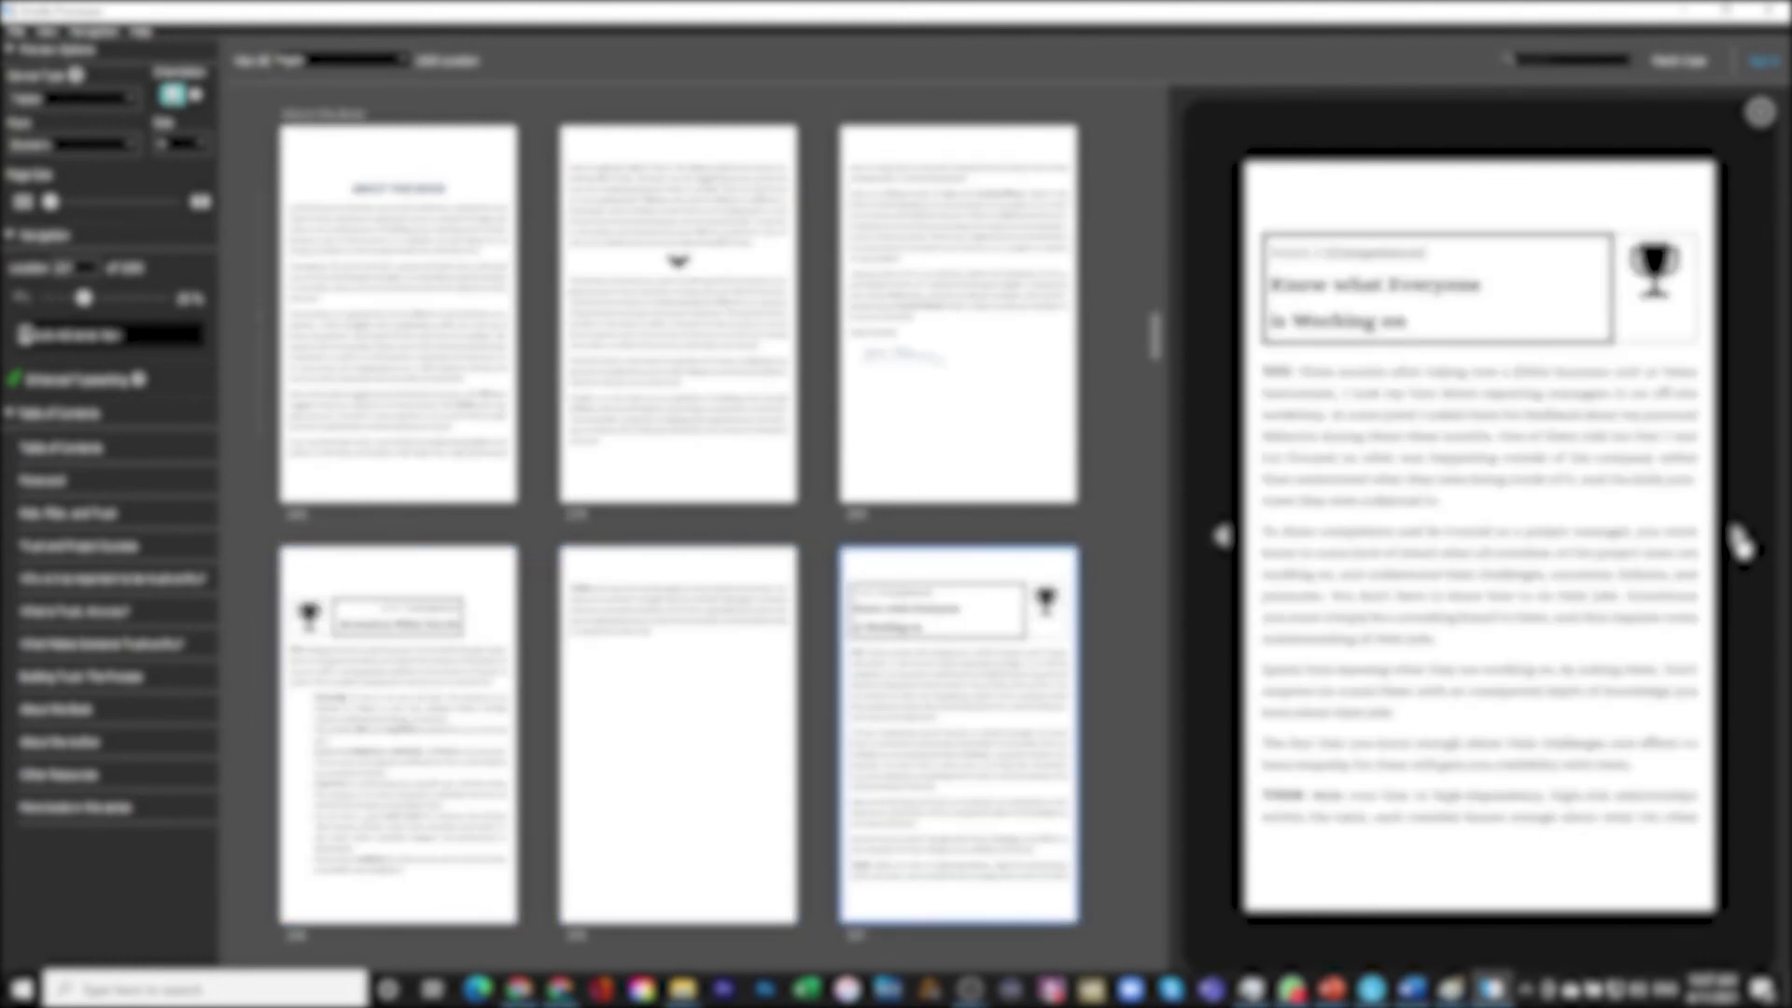
left_click(1739, 541)
left_click(1739, 541)
left_click(1739, 541)
left_click(1739, 541)
left_click(1739, 542)
left_click(1739, 541)
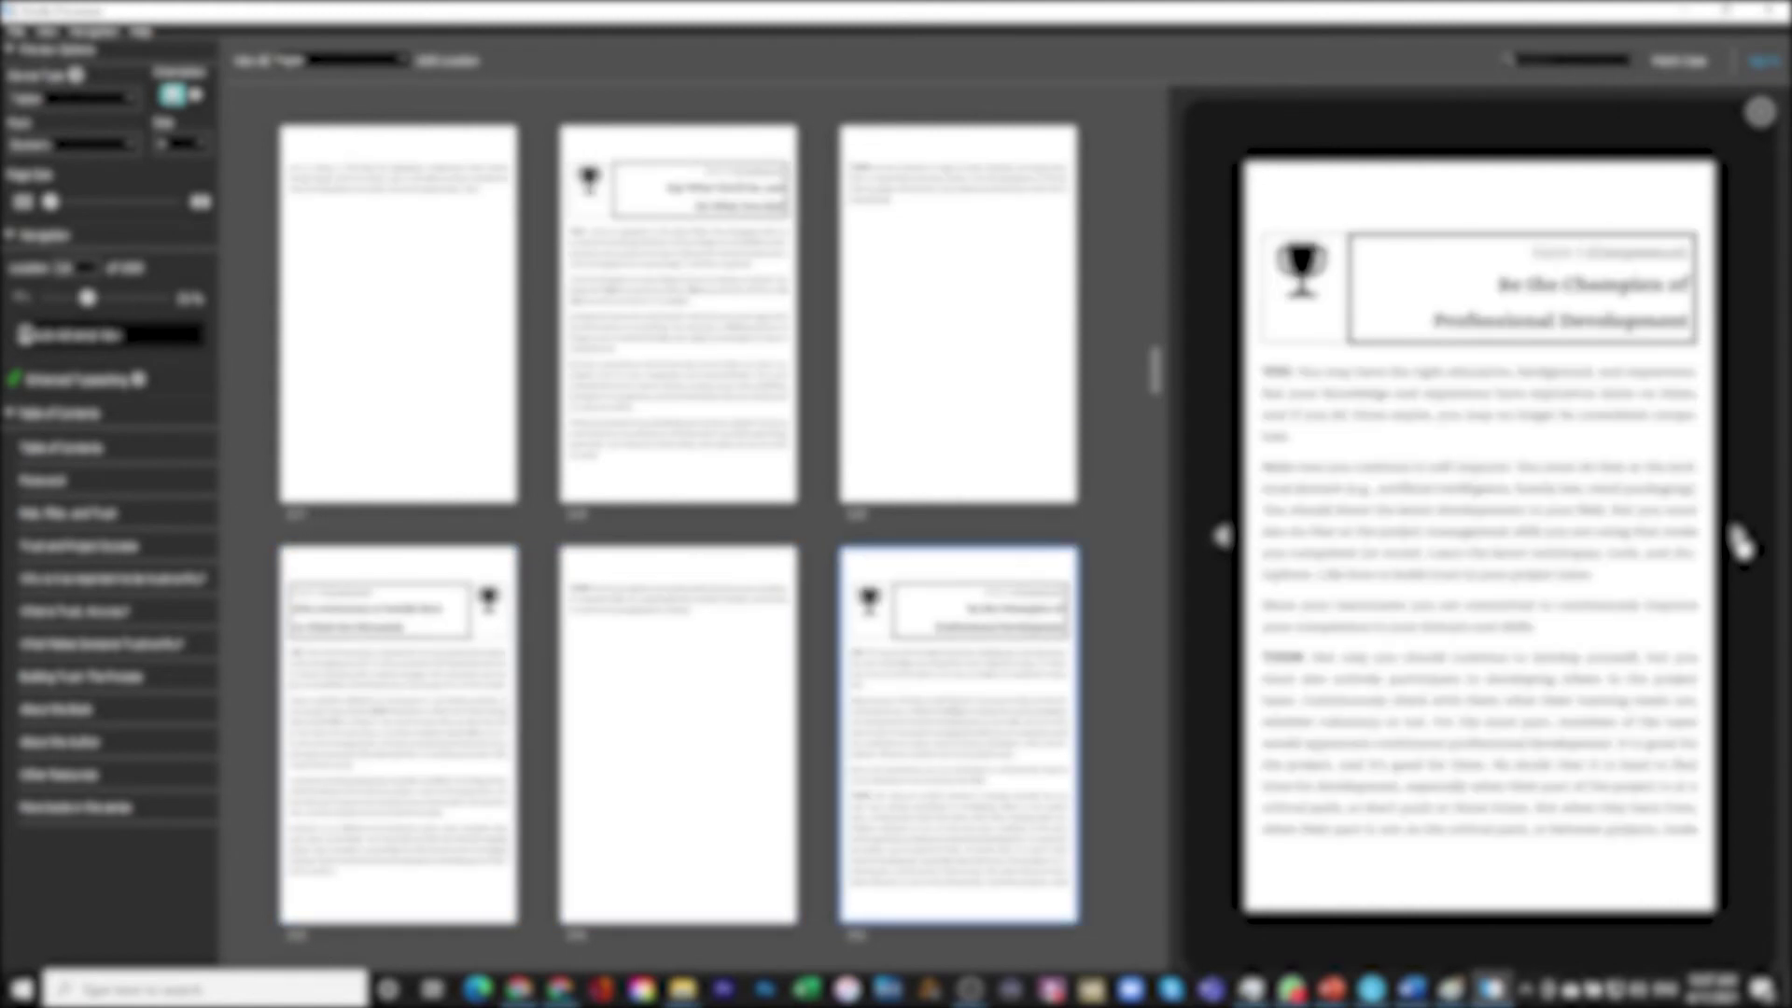
Continue through the packaged book to the Shared Values habit "Explain Why", checking heading boxes and icons
left_click(1739, 541)
left_click(1740, 541)
left_click(1739, 541)
left_click(1740, 541)
left_click(1739, 542)
left_click(1740, 541)
left_click(1740, 541)
left_click(1739, 541)
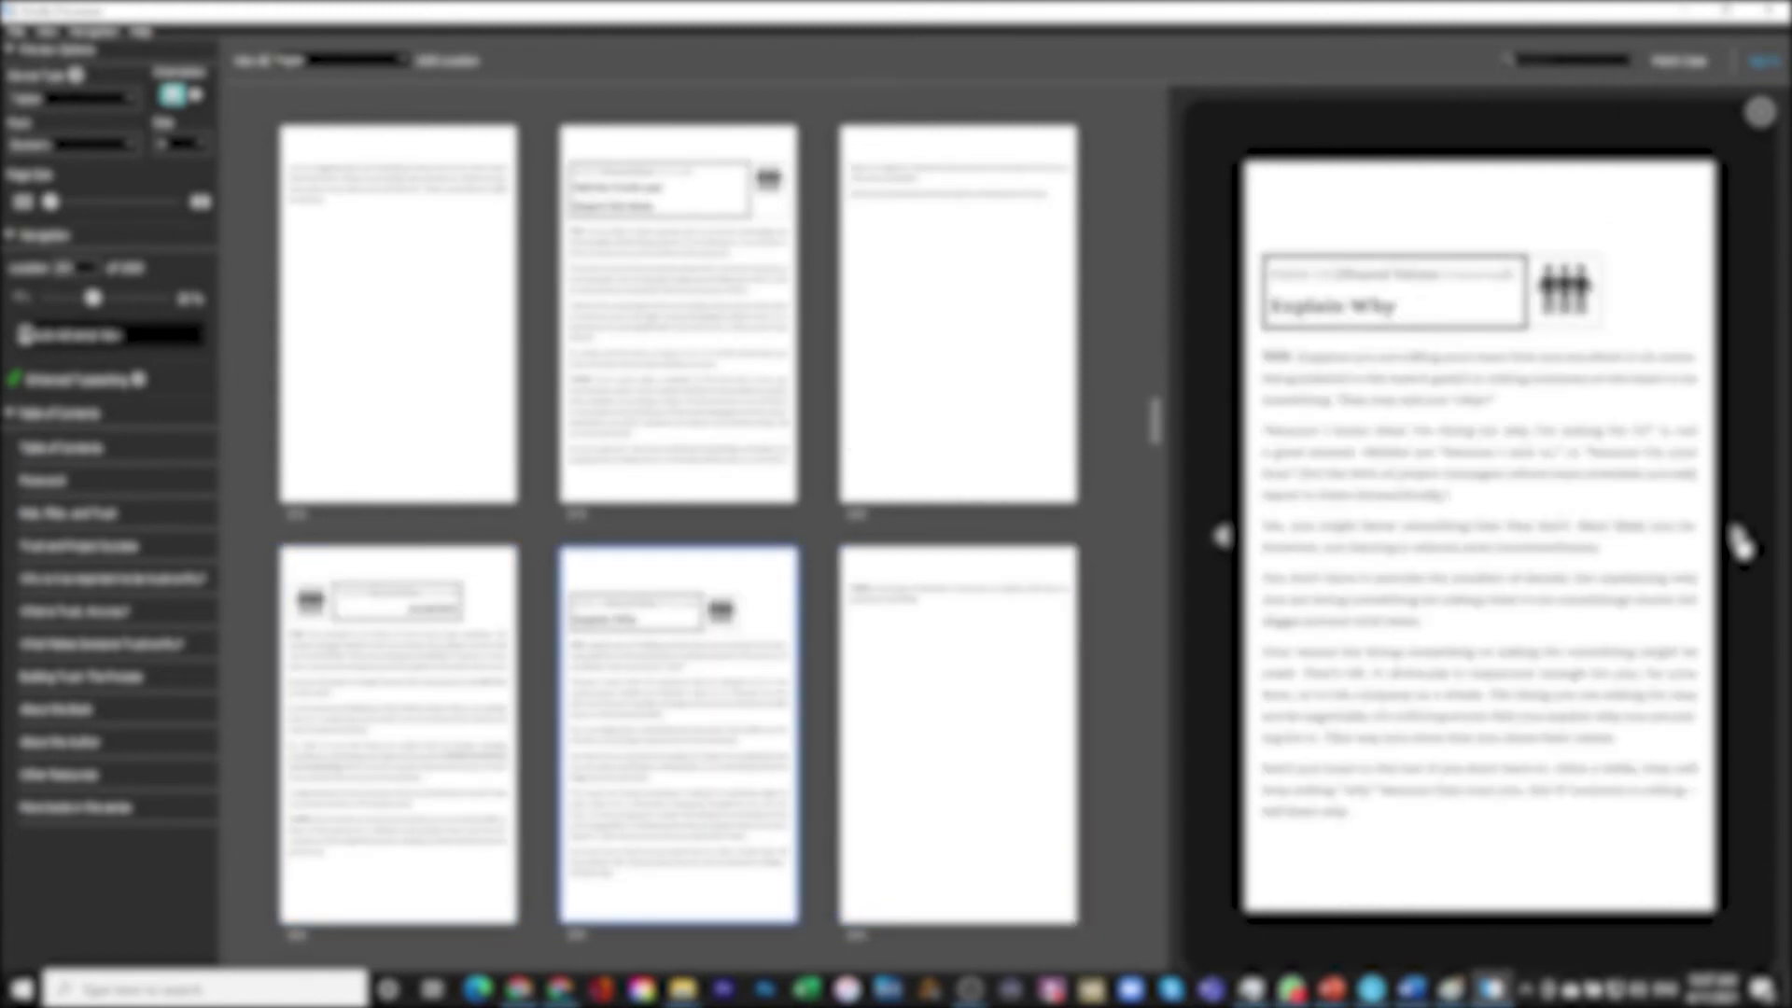
Examine the remaining Shared Values habits, including the diagram in "Understand Personal and Organizational Motivation" and the pages after it
left_click(1740, 541)
left_click(1740, 541)
left_click(1740, 541)
left_click(1739, 541)
left_click(1740, 542)
left_click(1739, 541)
left_click(1740, 541)
left_click(1739, 541)
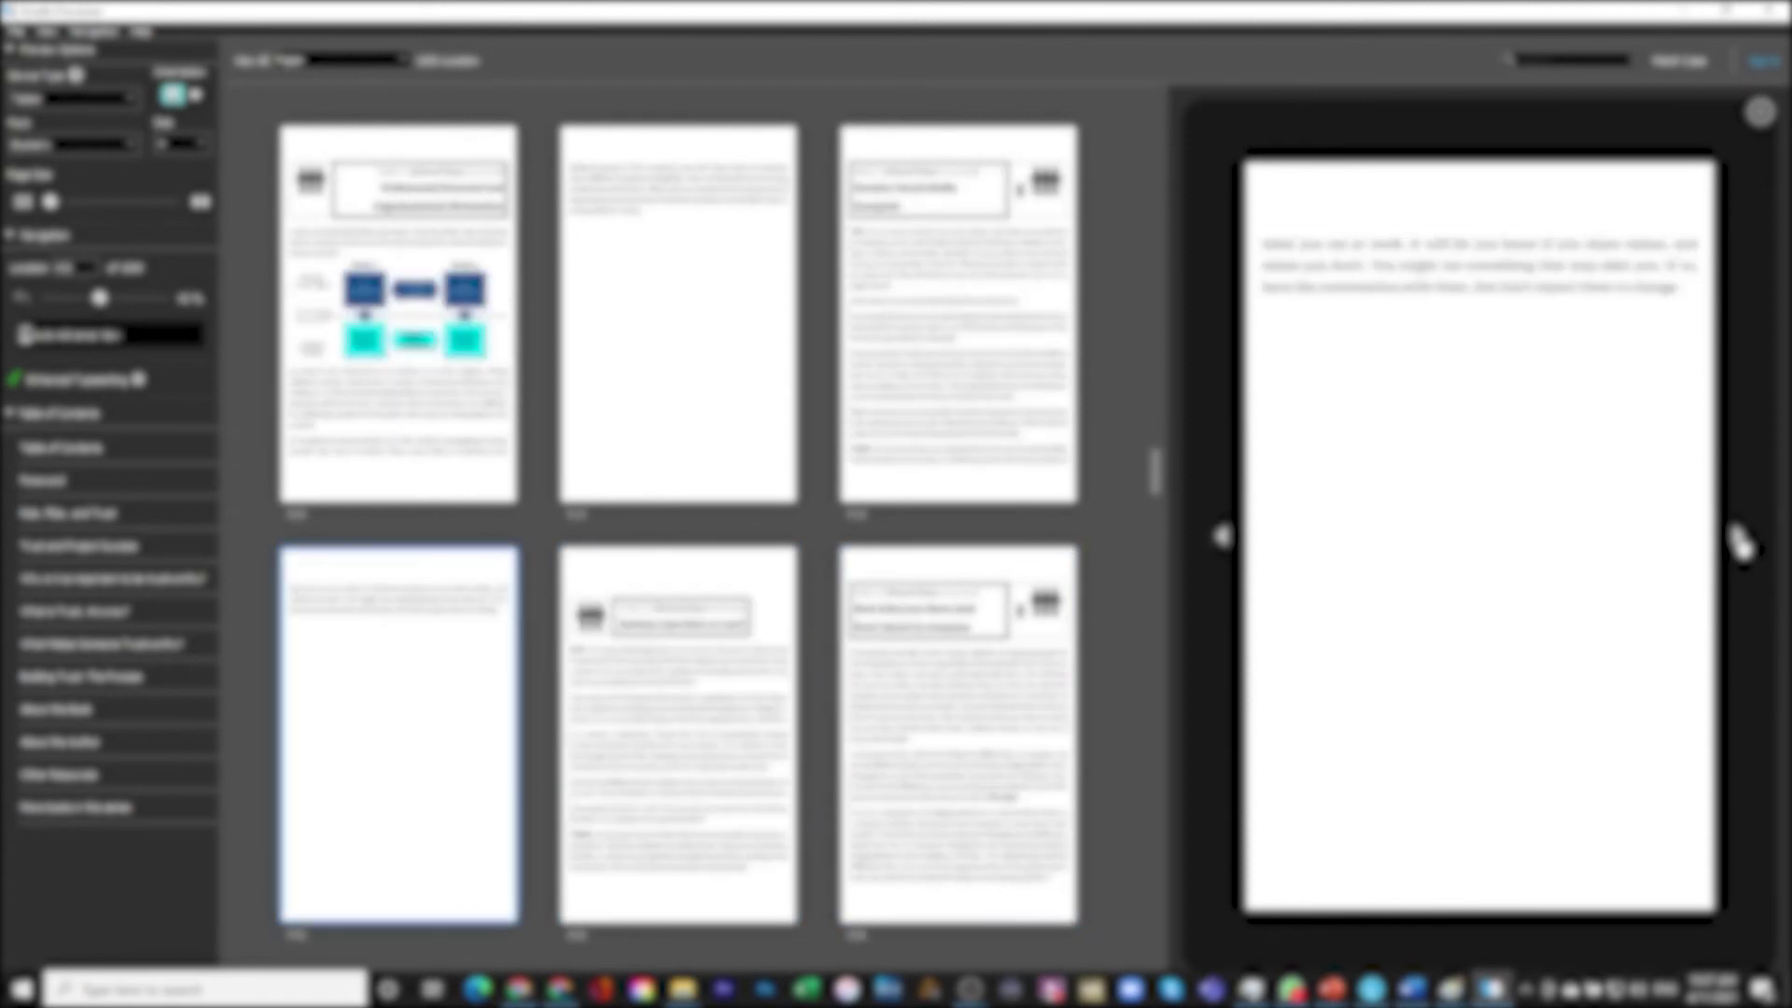
left_click(1739, 541)
left_click(1740, 541)
left_click(1739, 541)
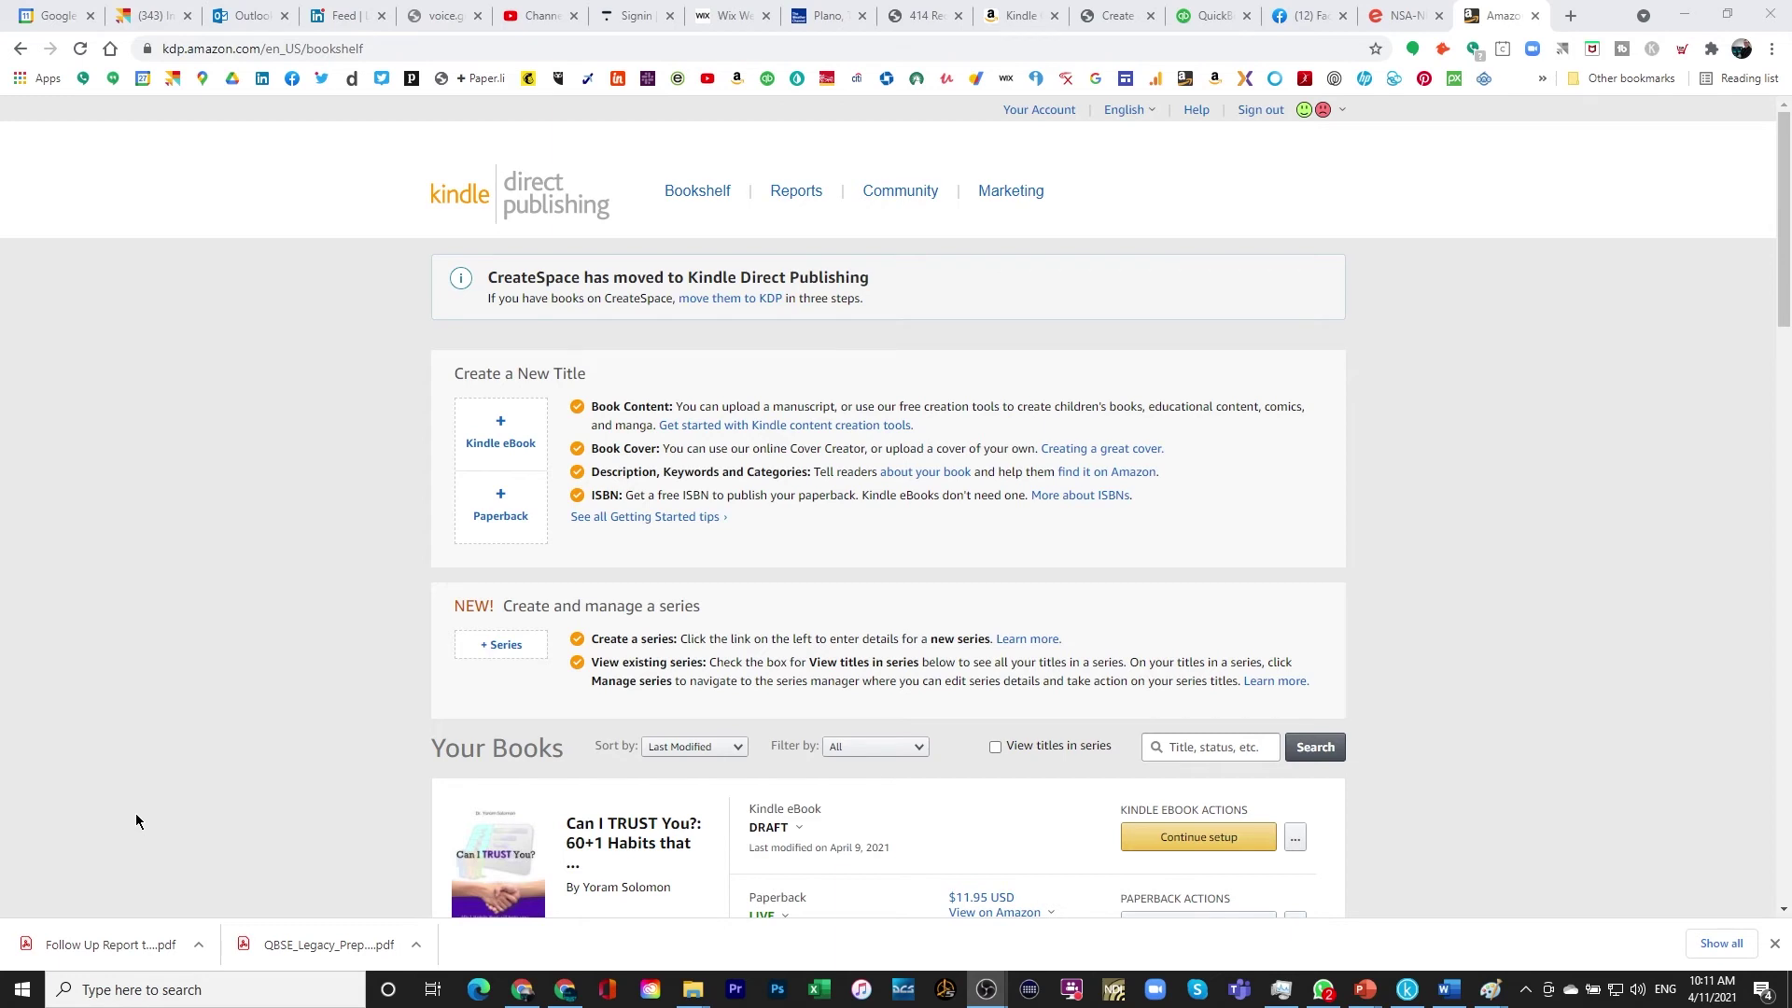
Switch to the KDP bookshelf, continue the Kindle eBook setup of "Can I TRUST You?", review its details, and save them to proceed to the content
scroll(237, 792, "down", 1)
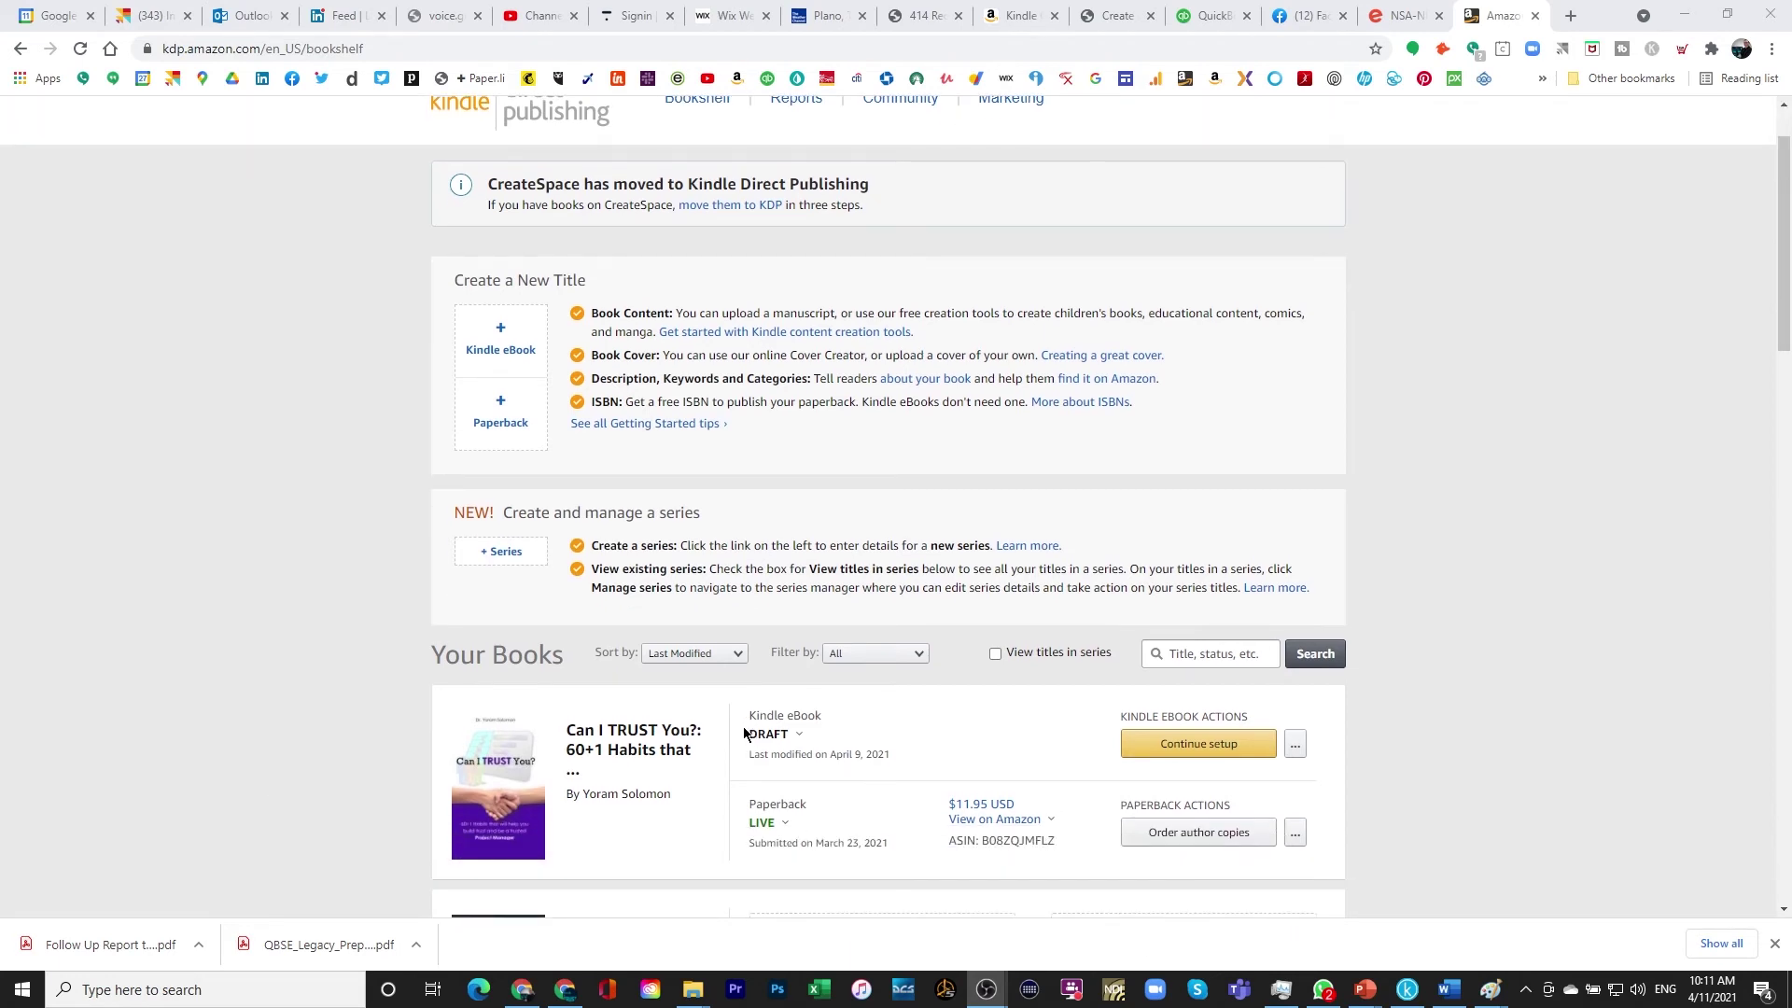
left_click(1201, 745)
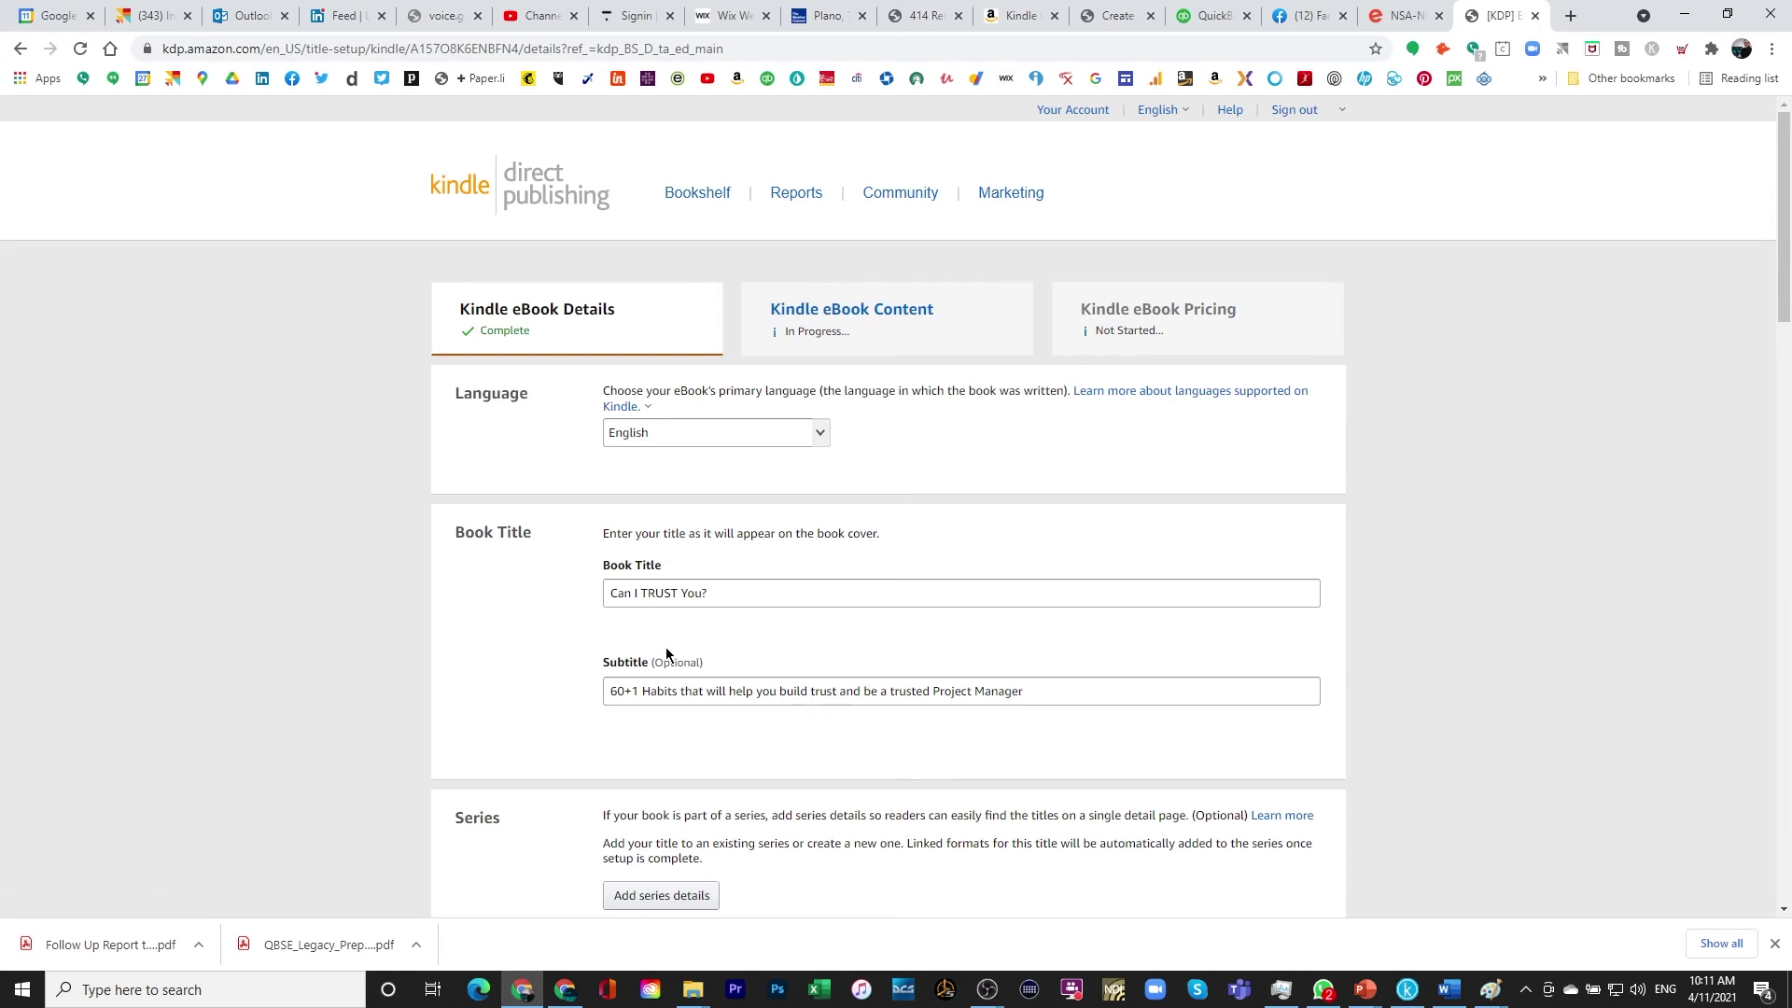
scroll(557, 696, "down", 7)
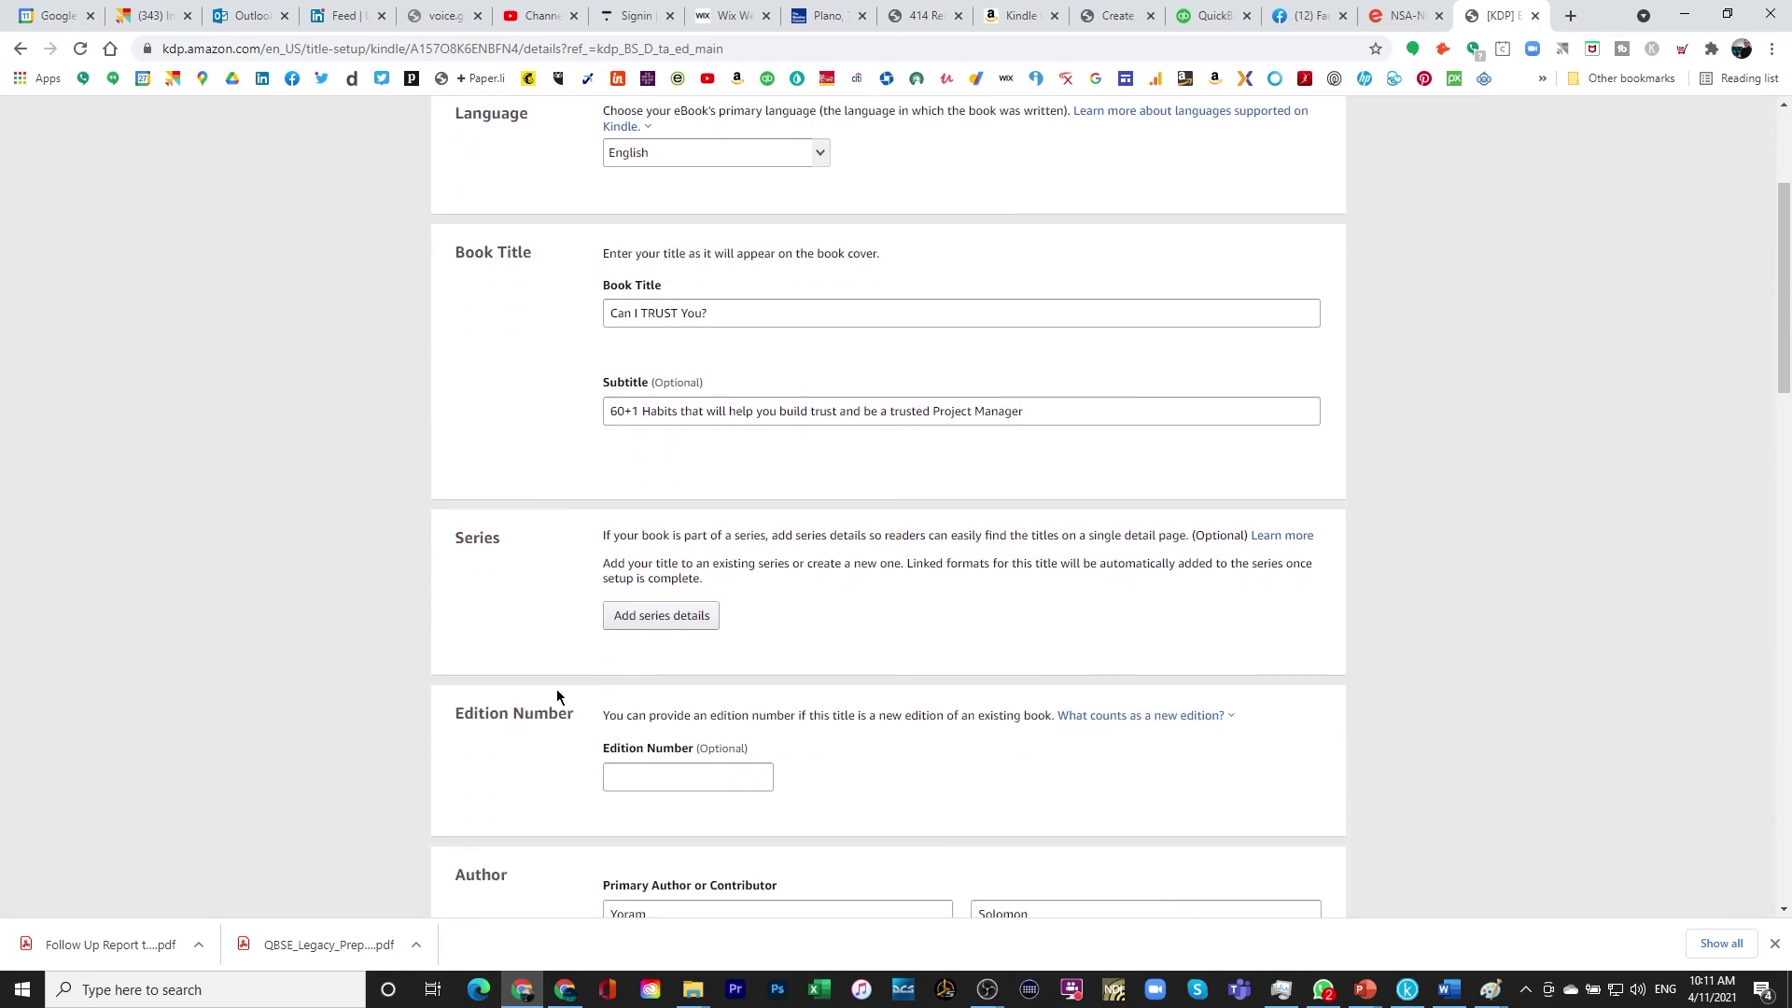
scroll(557, 696, "down", 11)
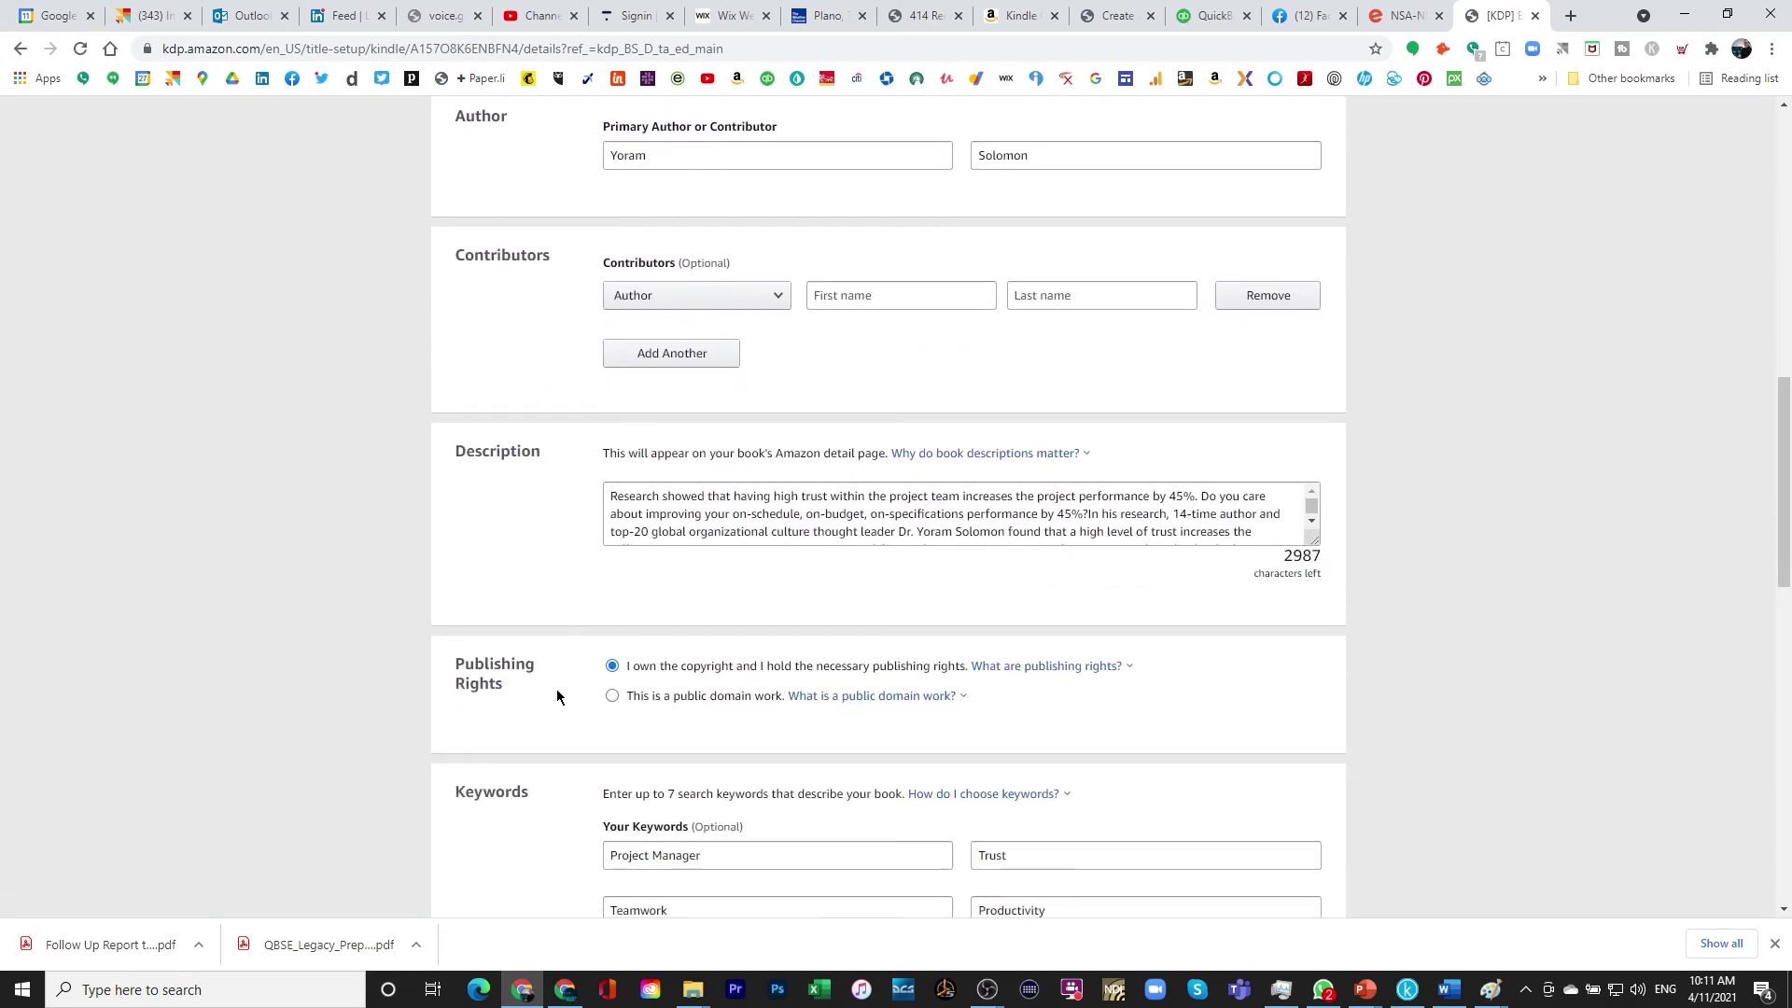
scroll(557, 696, "down", 6)
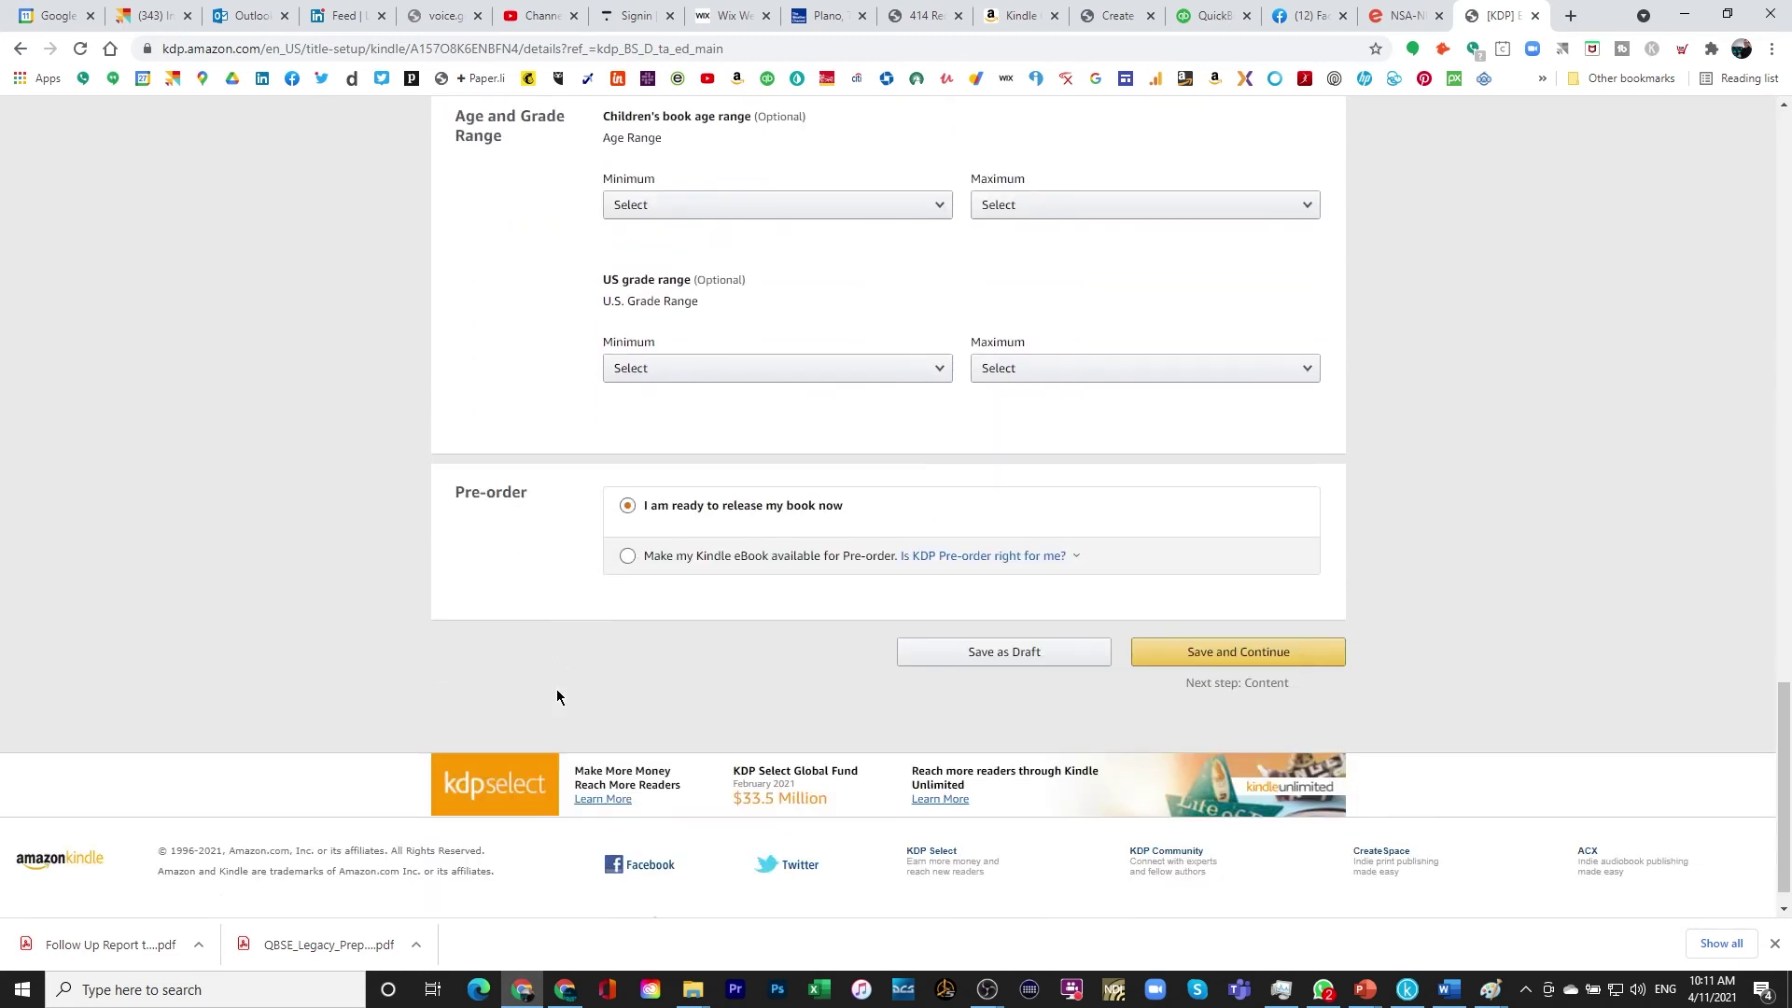
left_click(1239, 656)
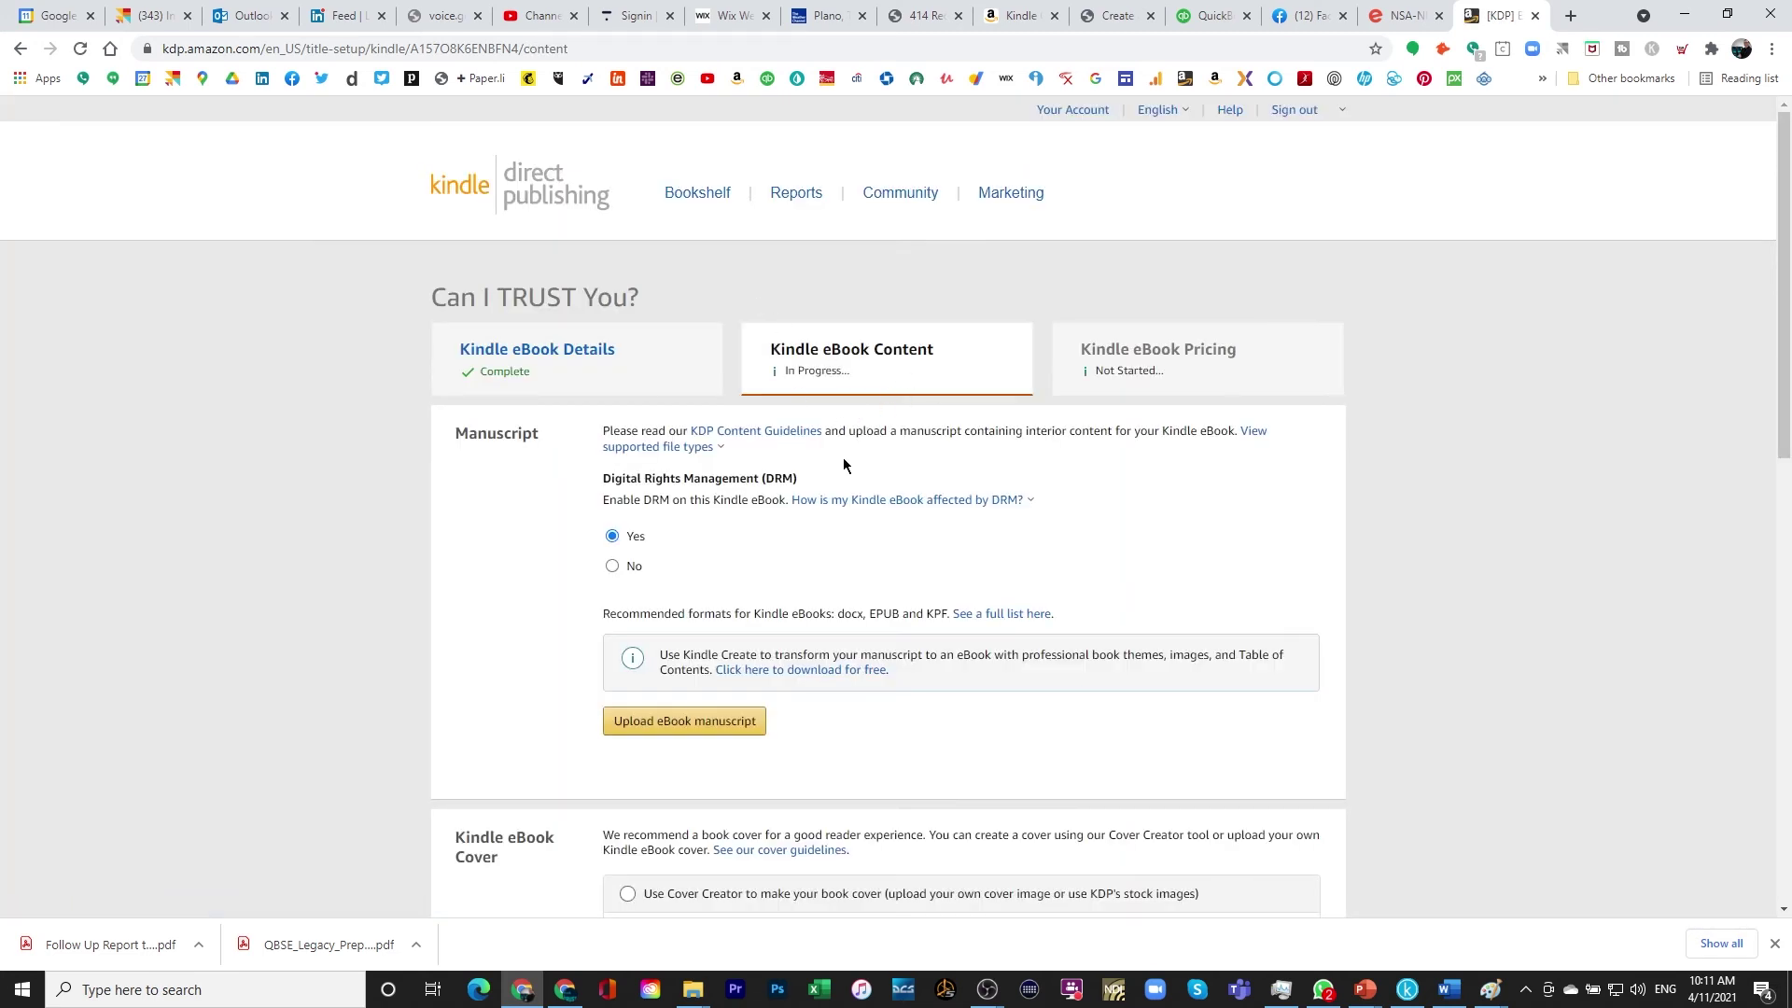
Upload the Project Trust 21a24 KPF package from the PROJECT Book folder as the eBook manuscript
left_click(677, 729)
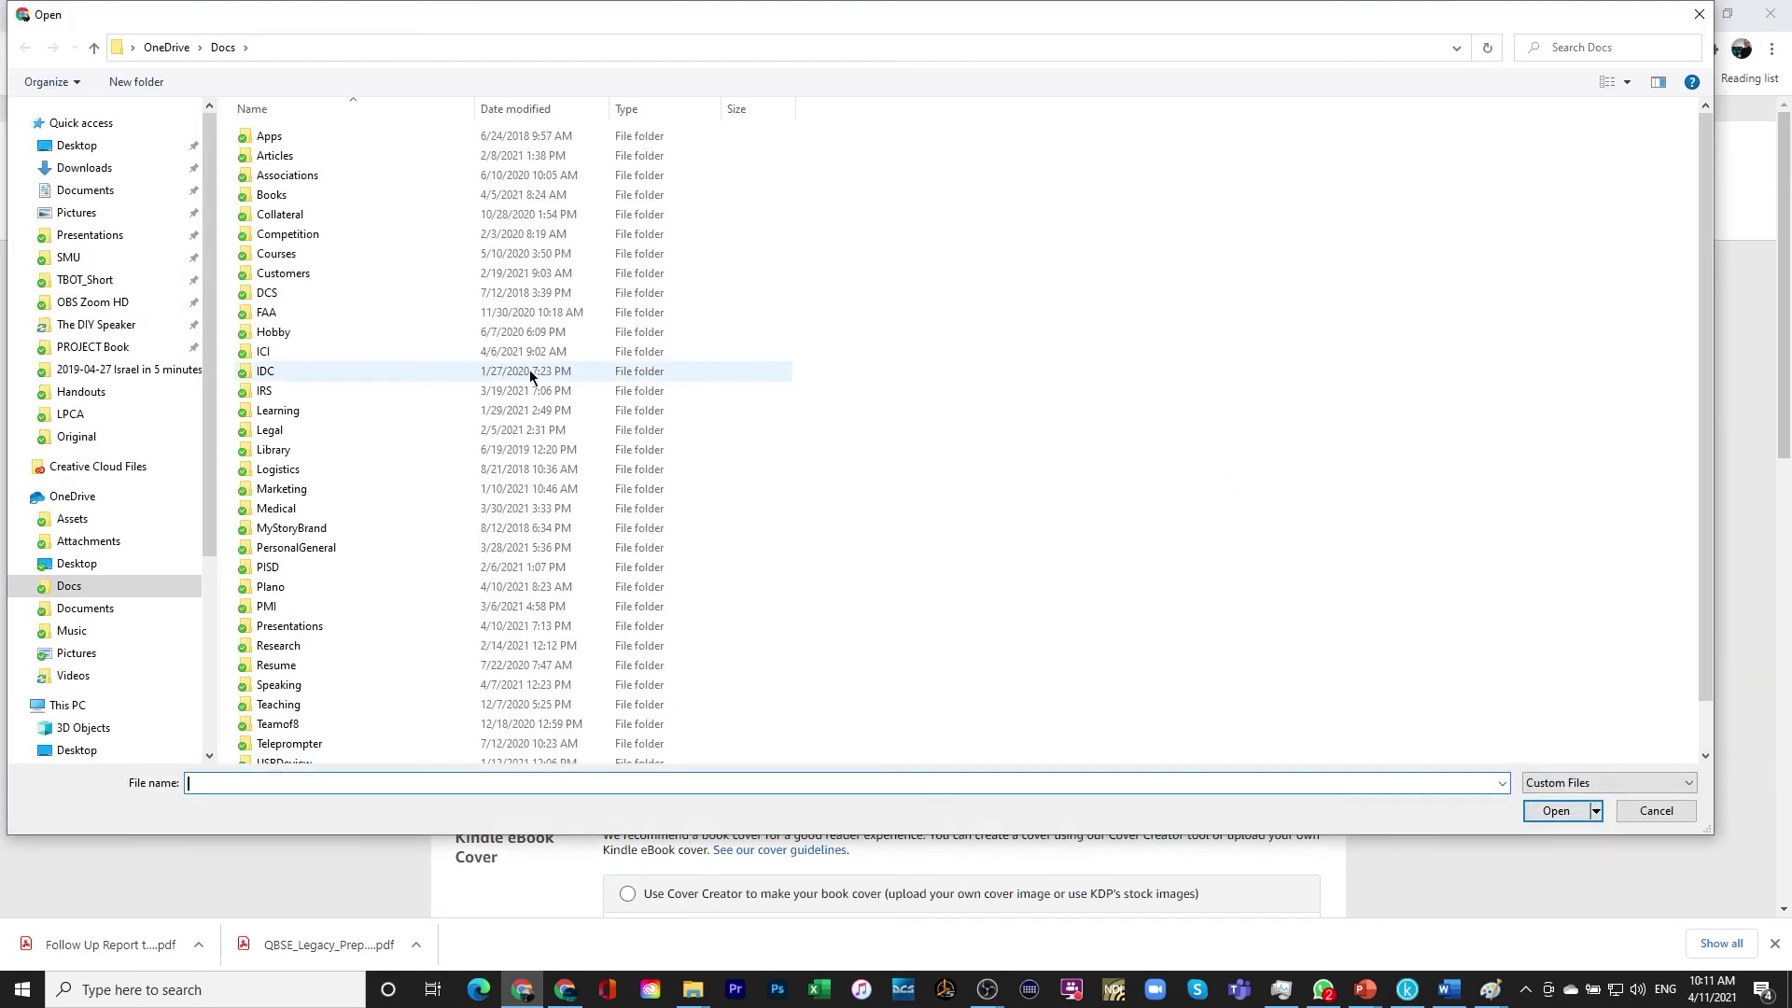
left_click(124, 351)
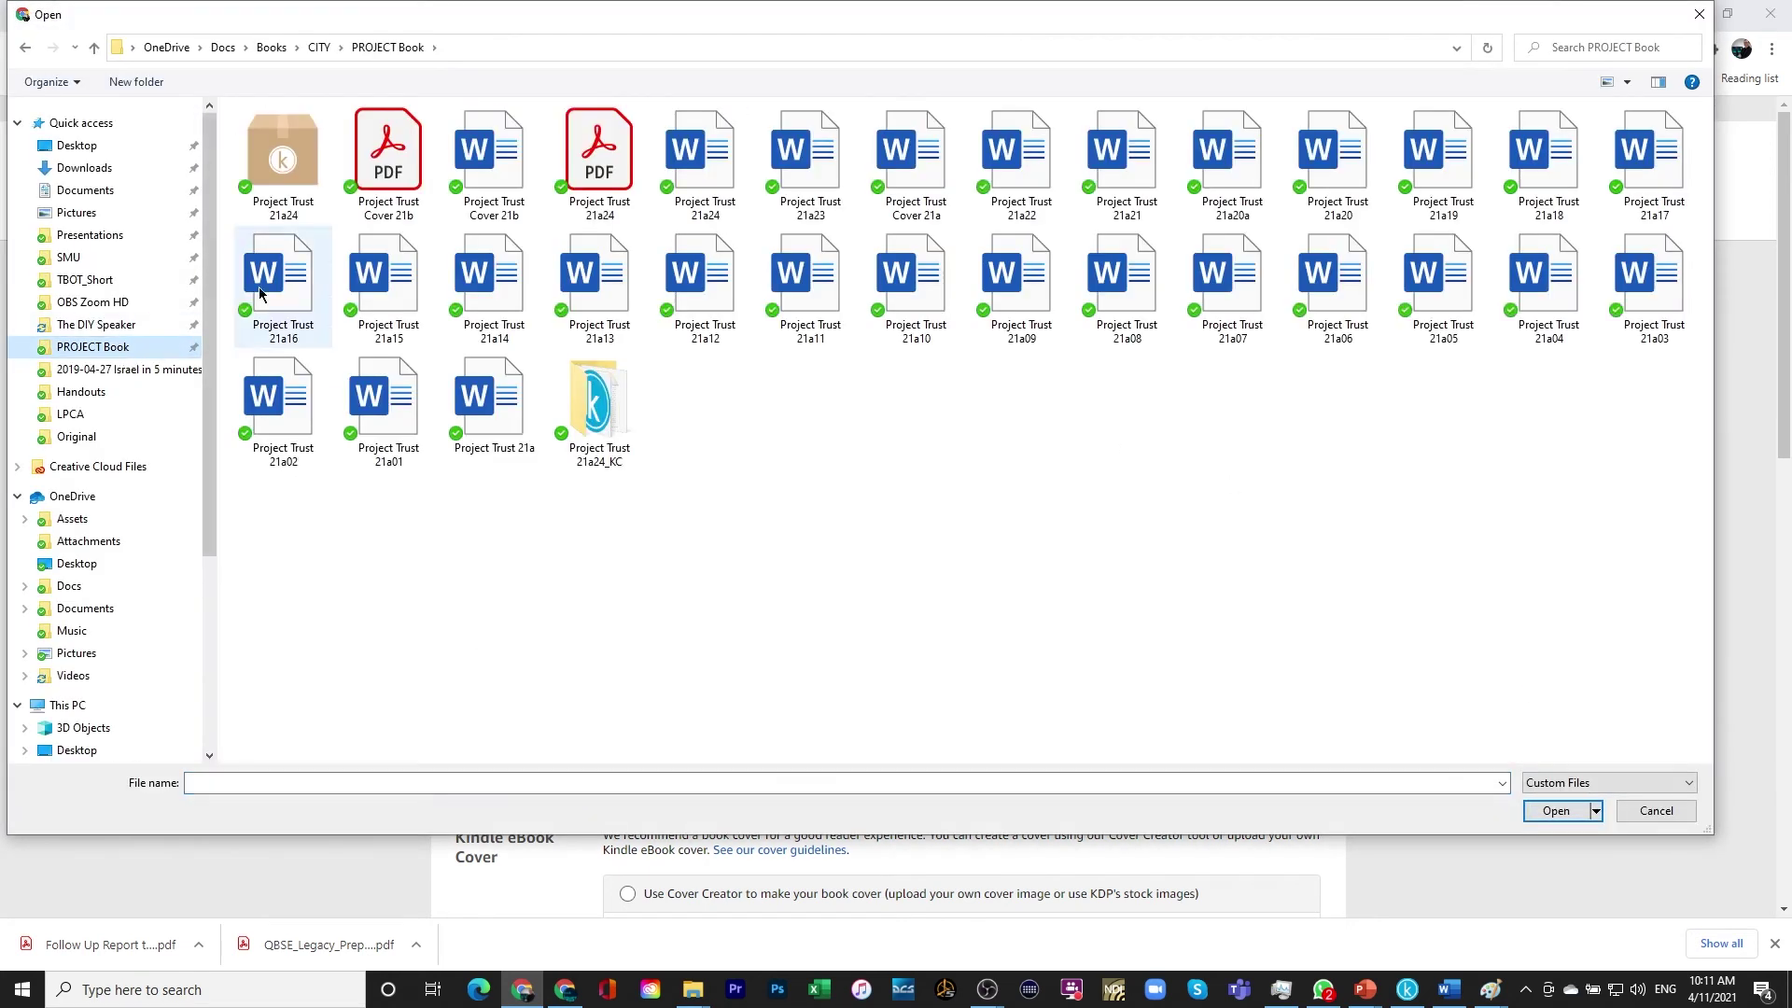
left_click(304, 170)
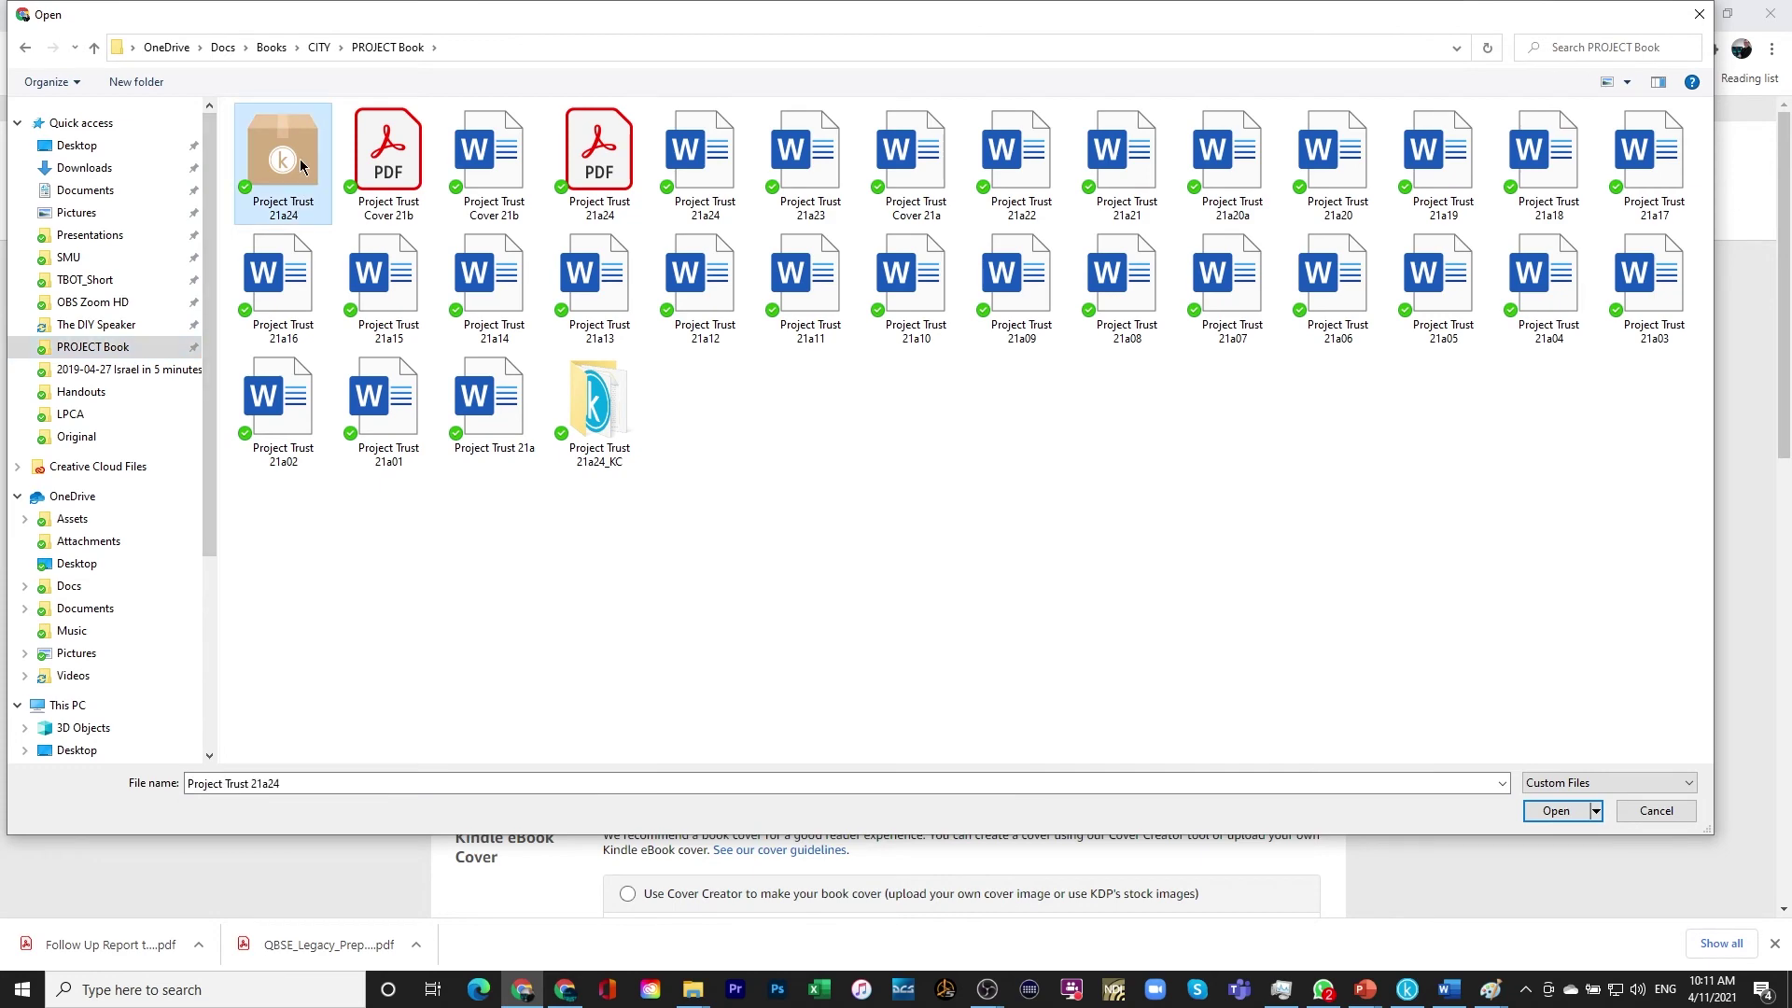
left_click(1557, 810)
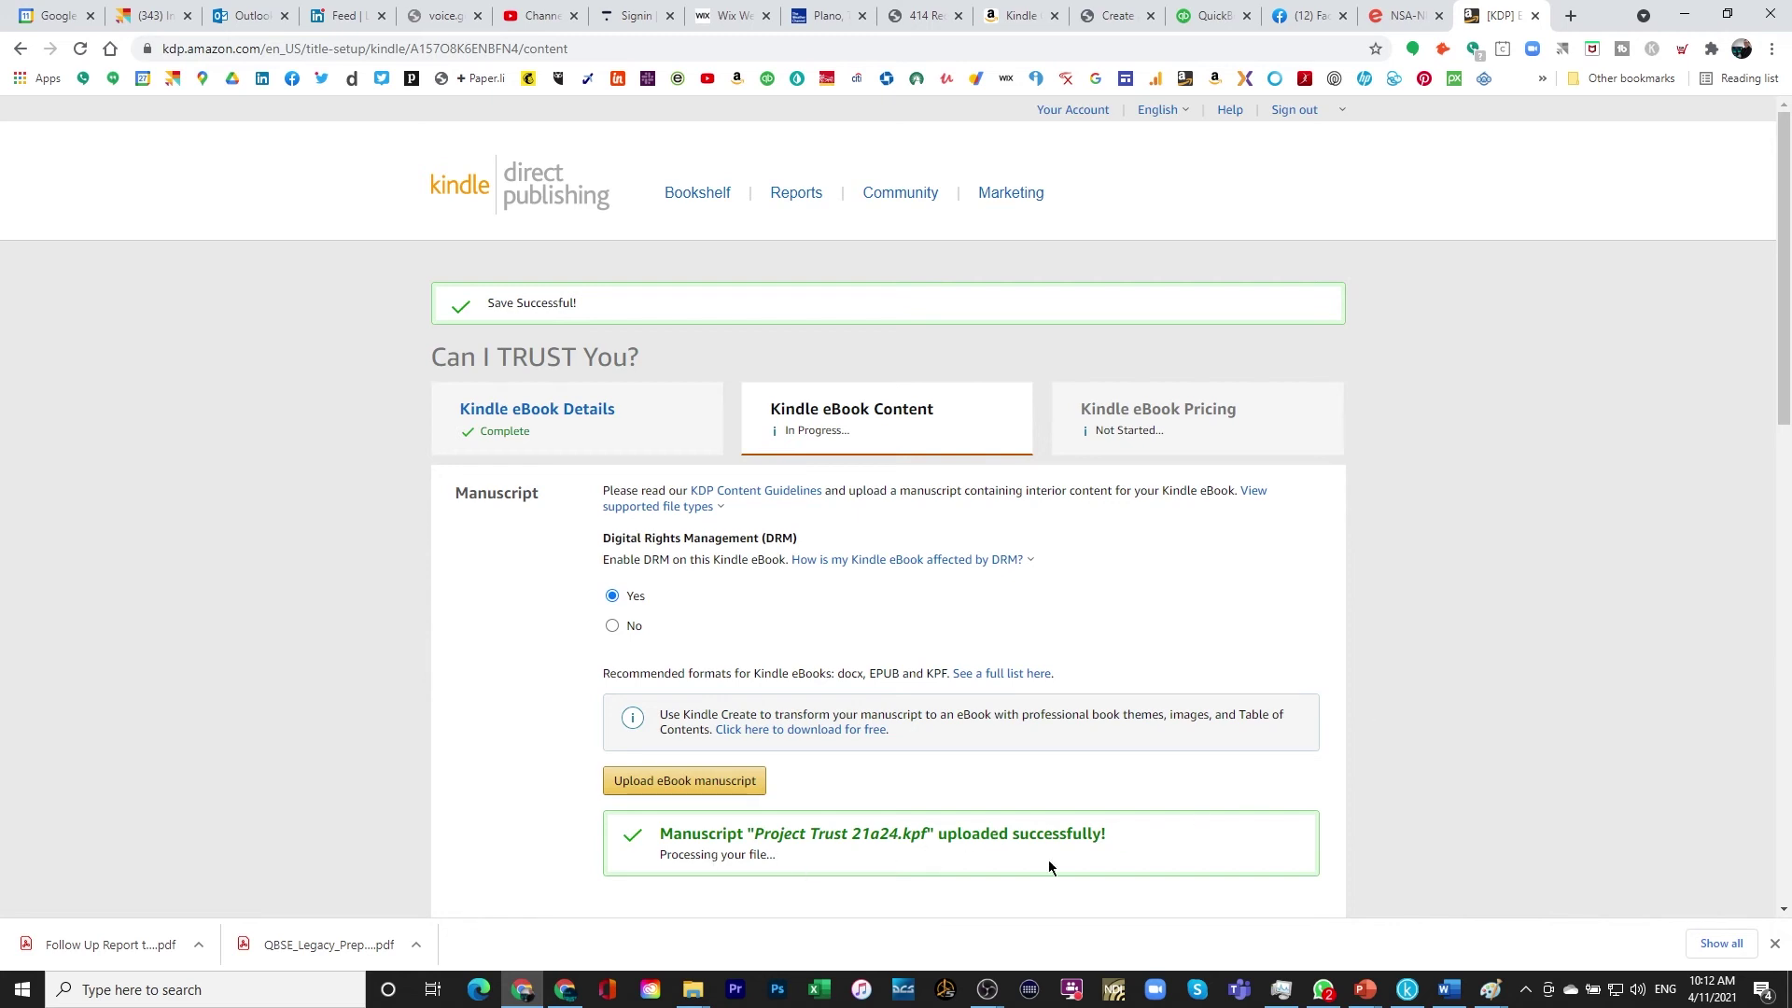
Launch the Online Previewer for the uploaded eBook and page from the cover through the table of contents
scroll(929, 853, "down", 1)
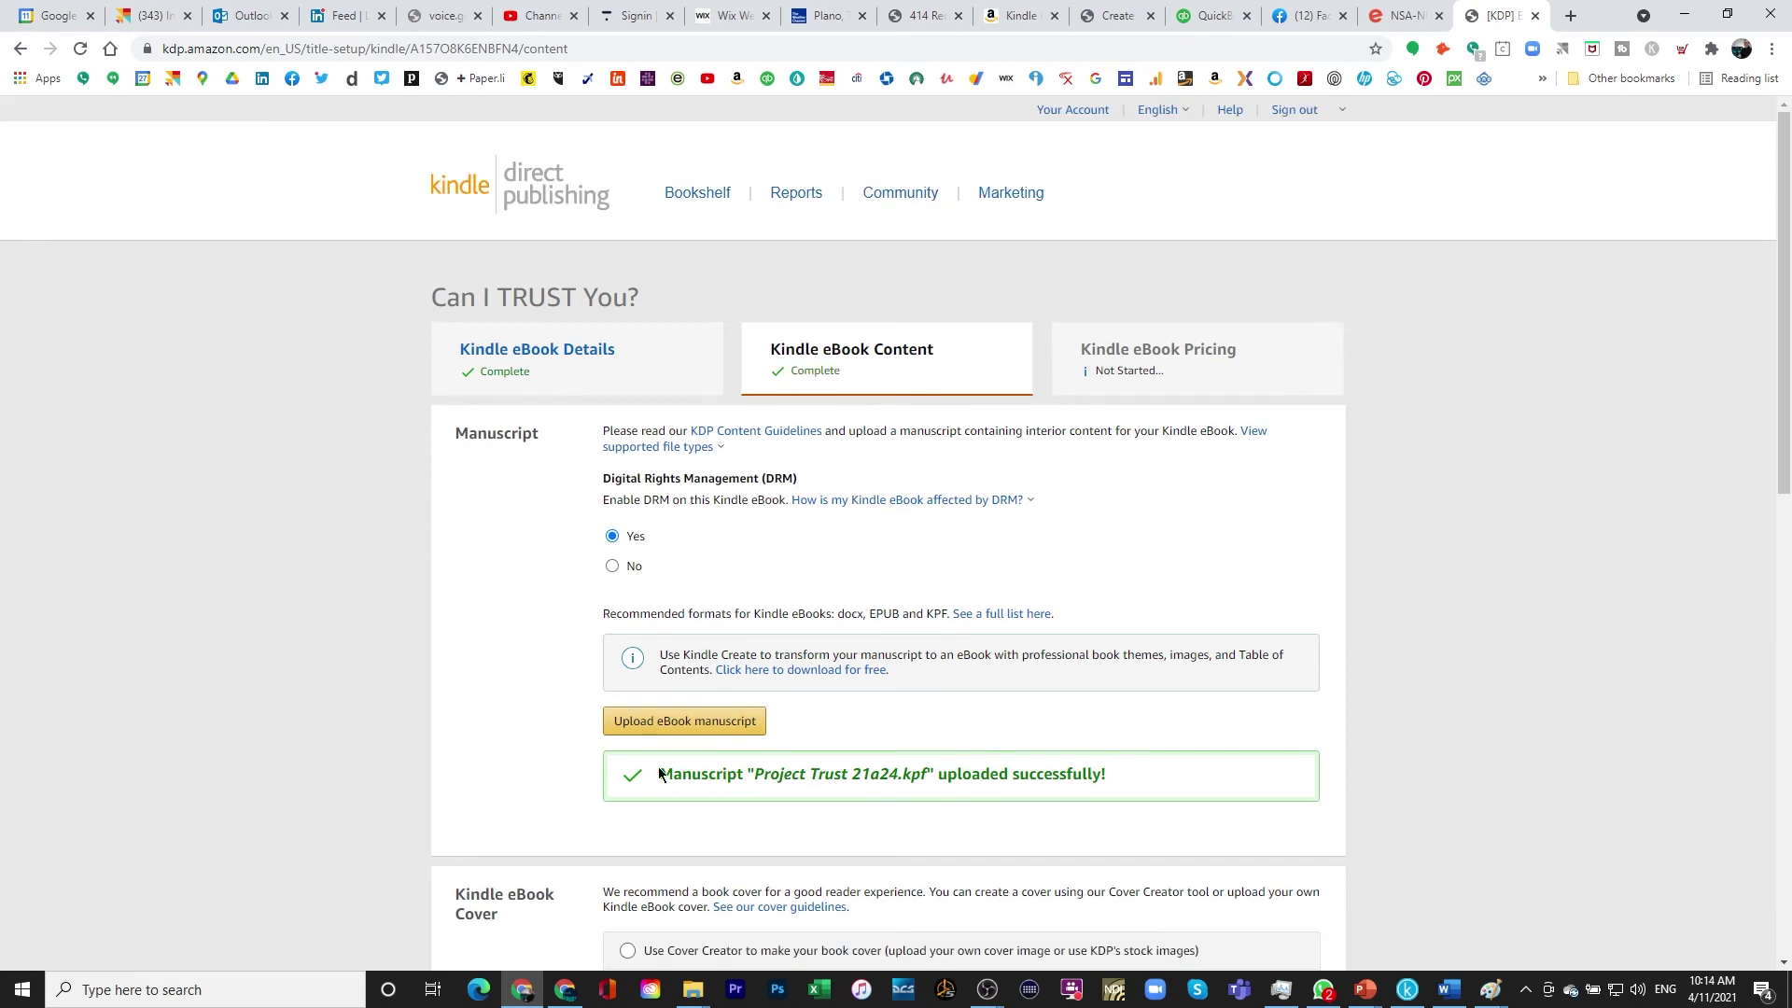
scroll(506, 753, "down", 5)
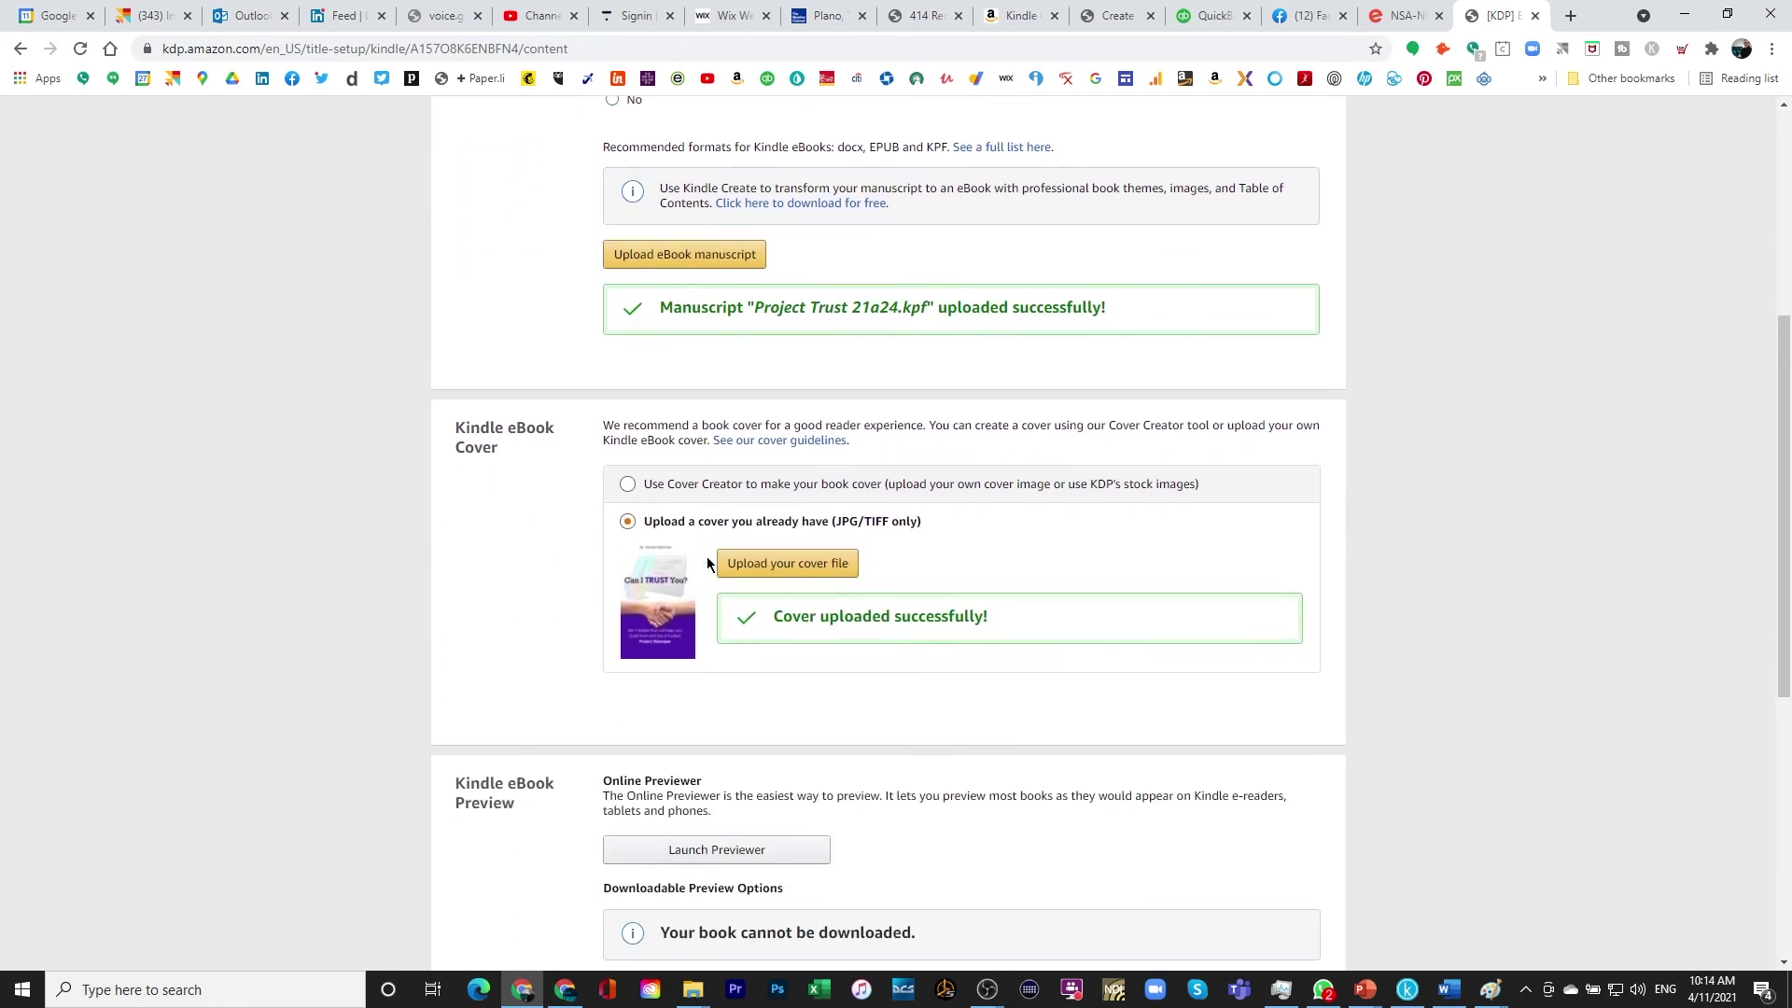
scroll(507, 636, "down", 2)
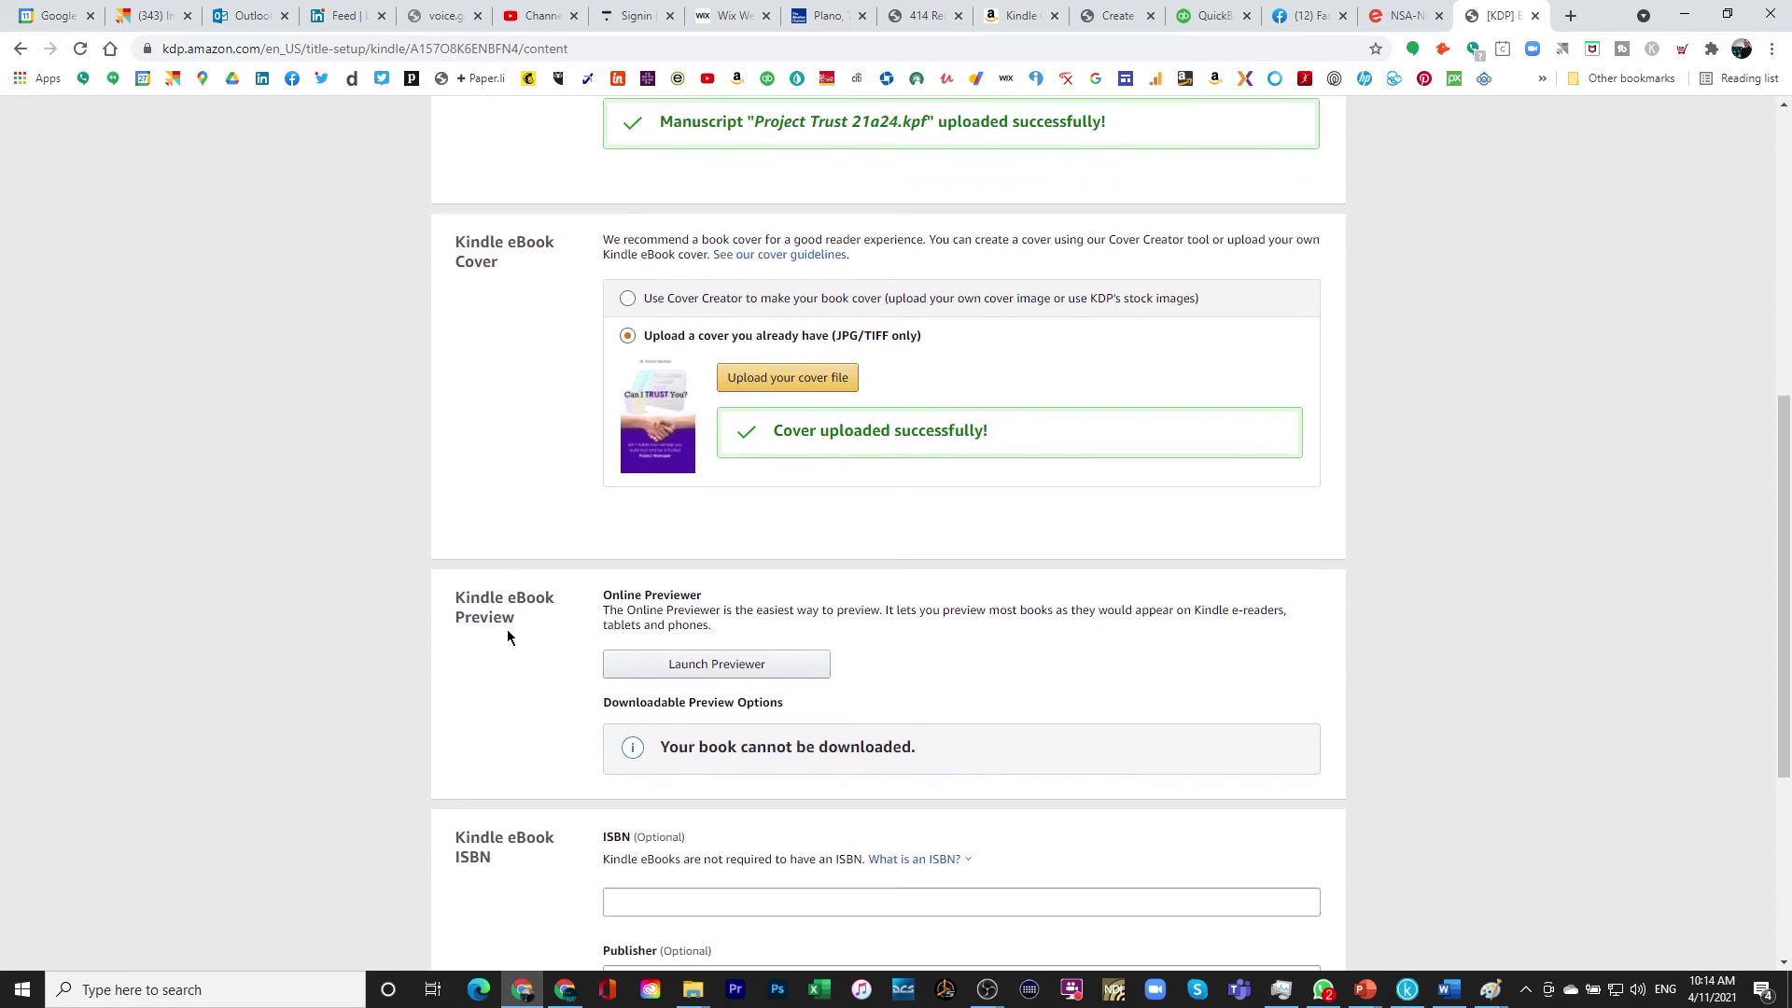
left_click(708, 664)
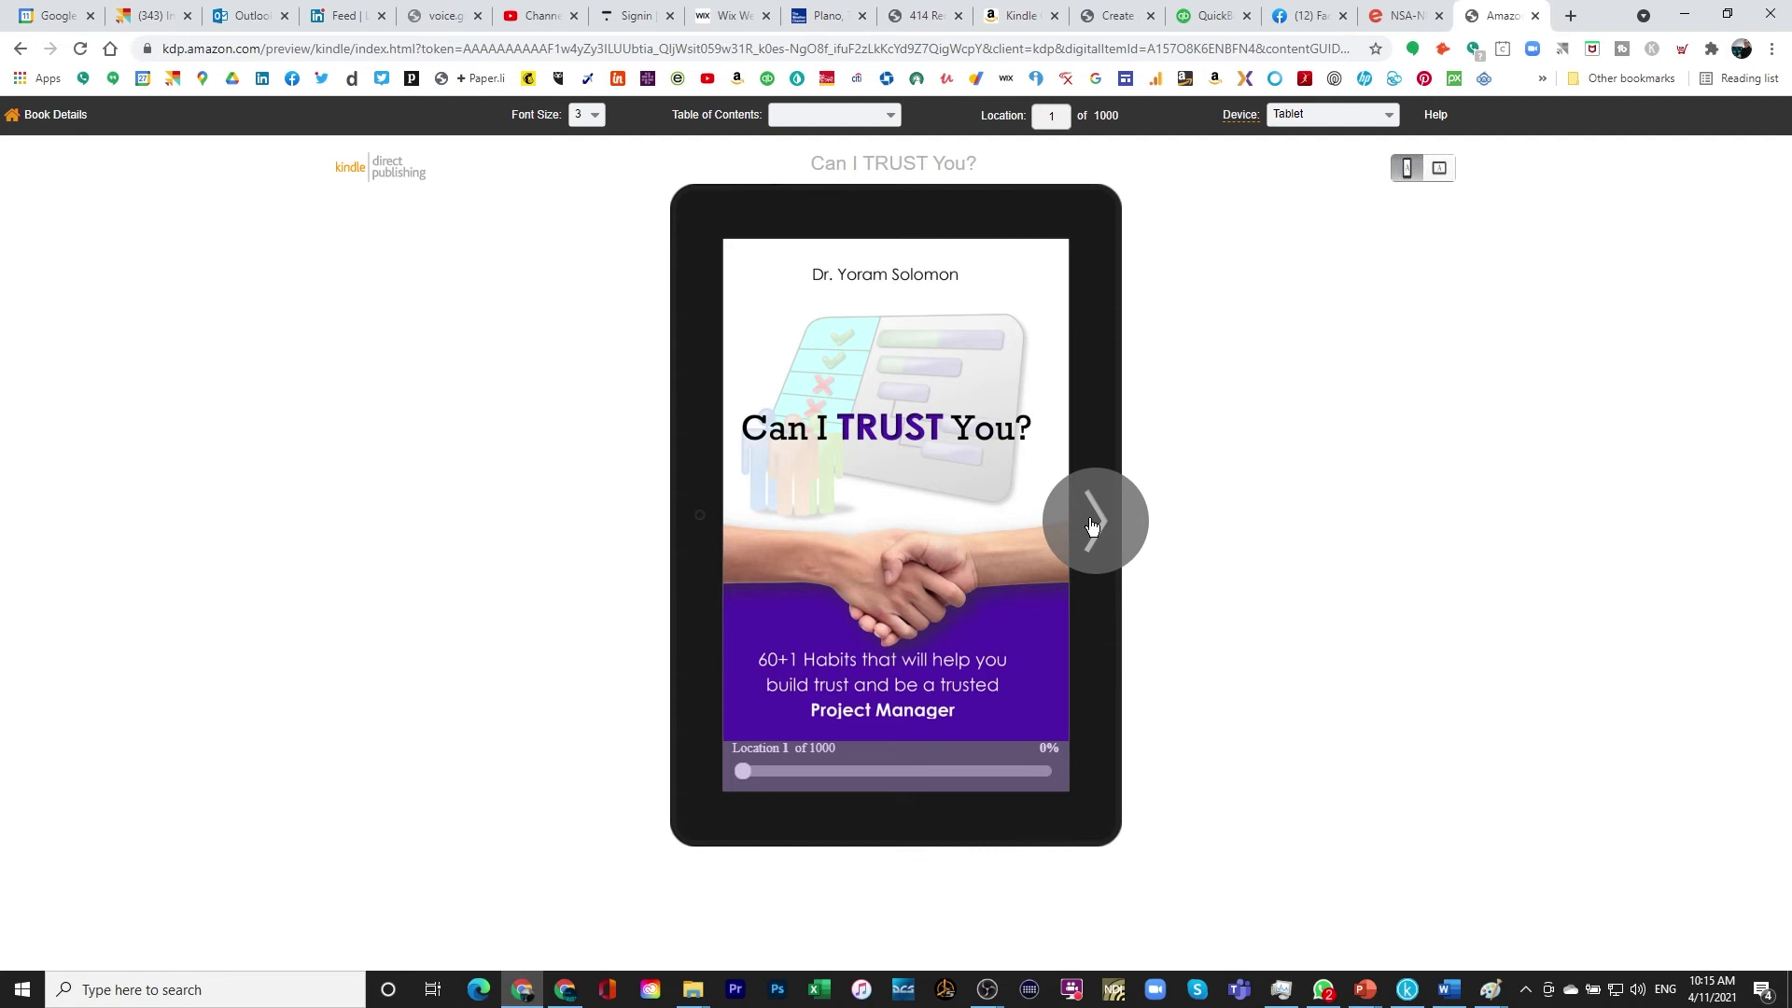
left_click(1092, 525)
left_click(1092, 525)
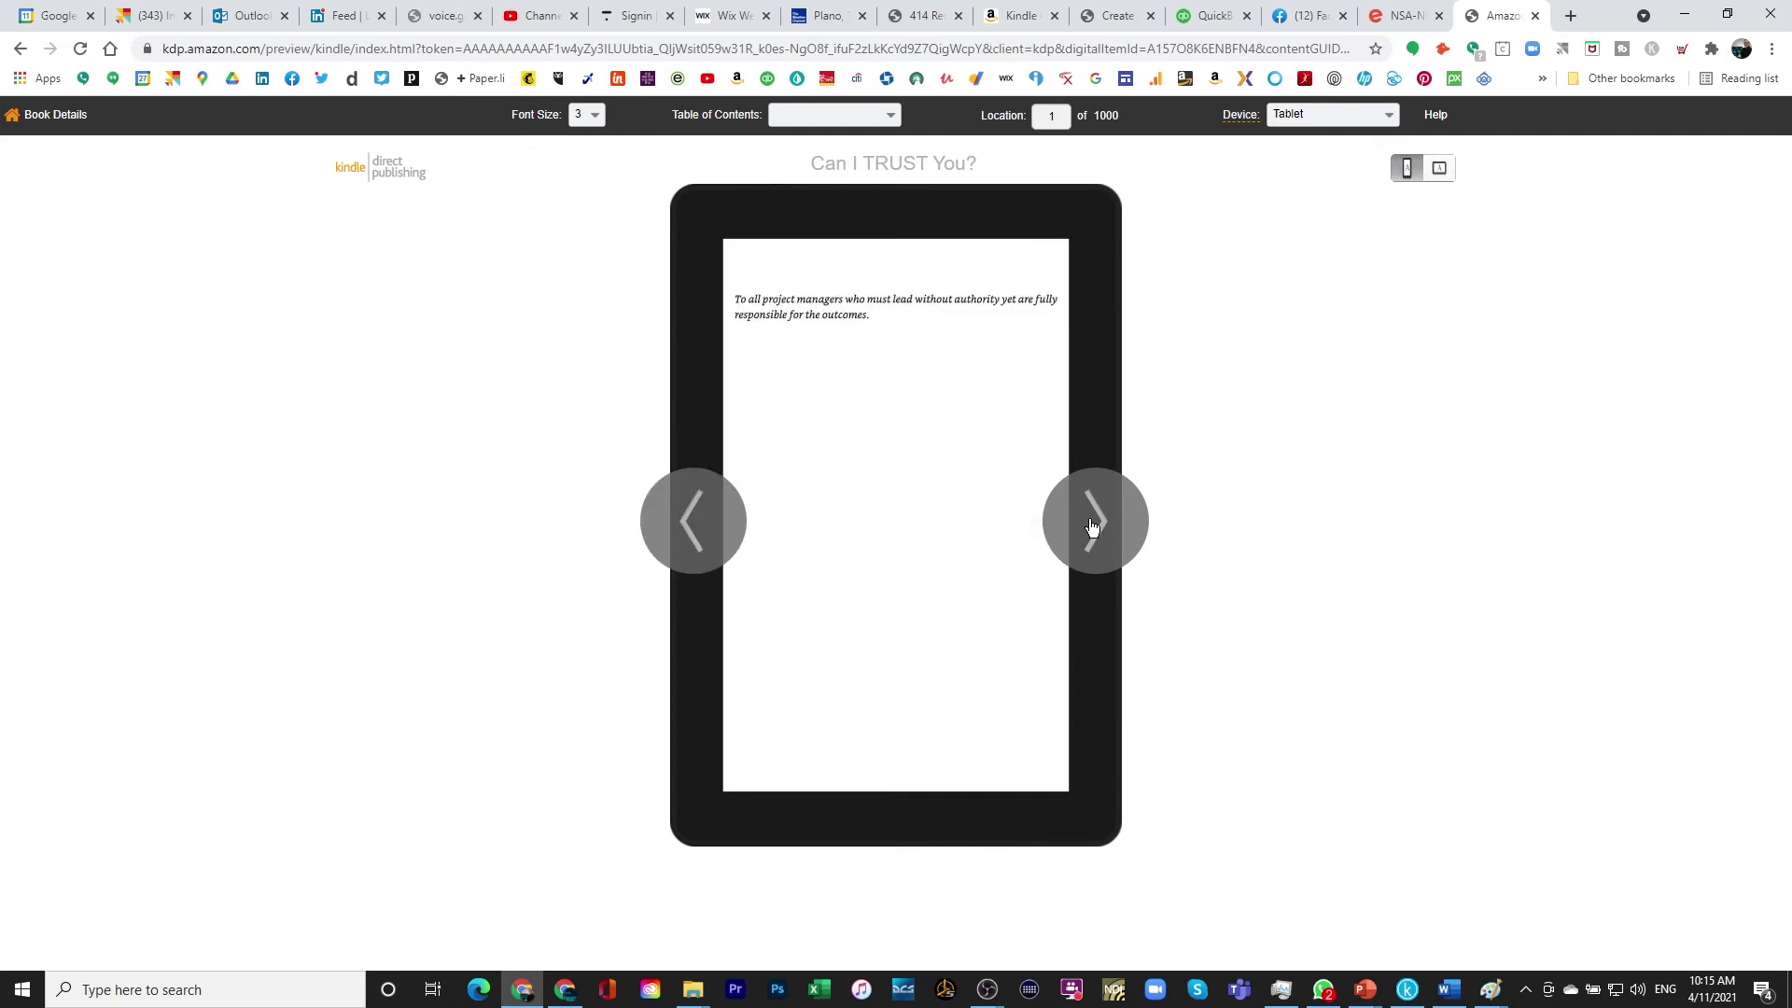
left_click(1091, 525)
left_click(1092, 525)
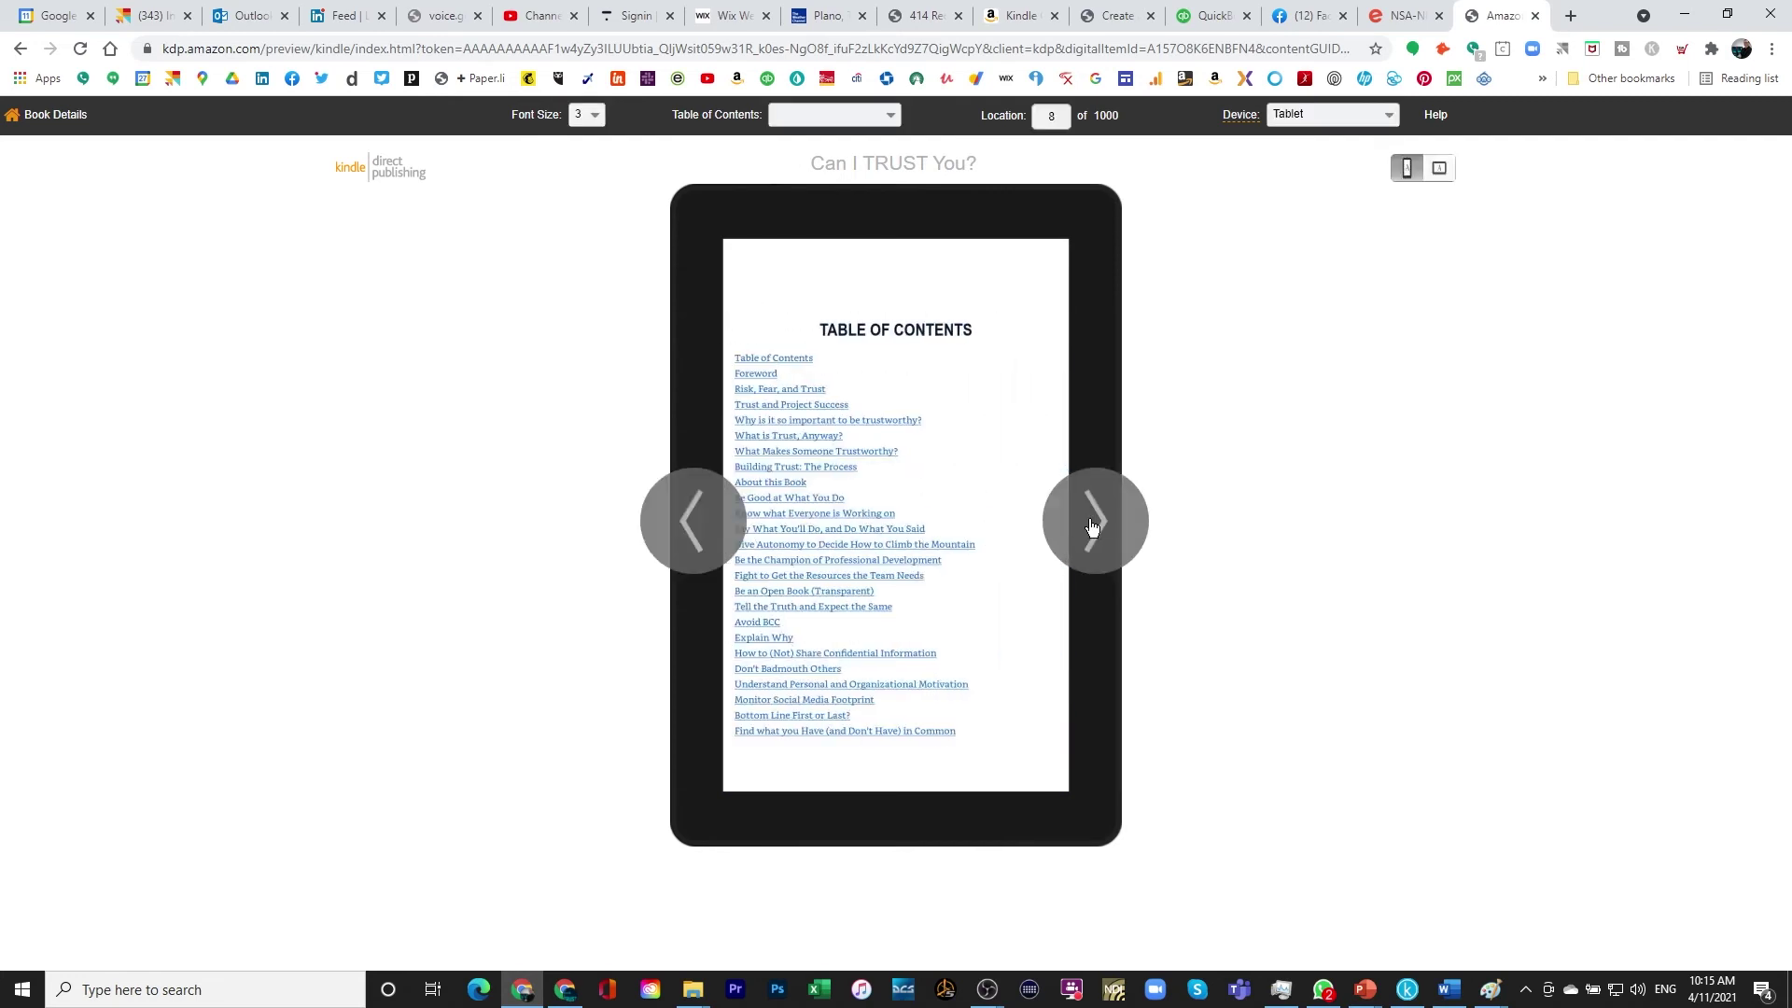
left_click(1092, 525)
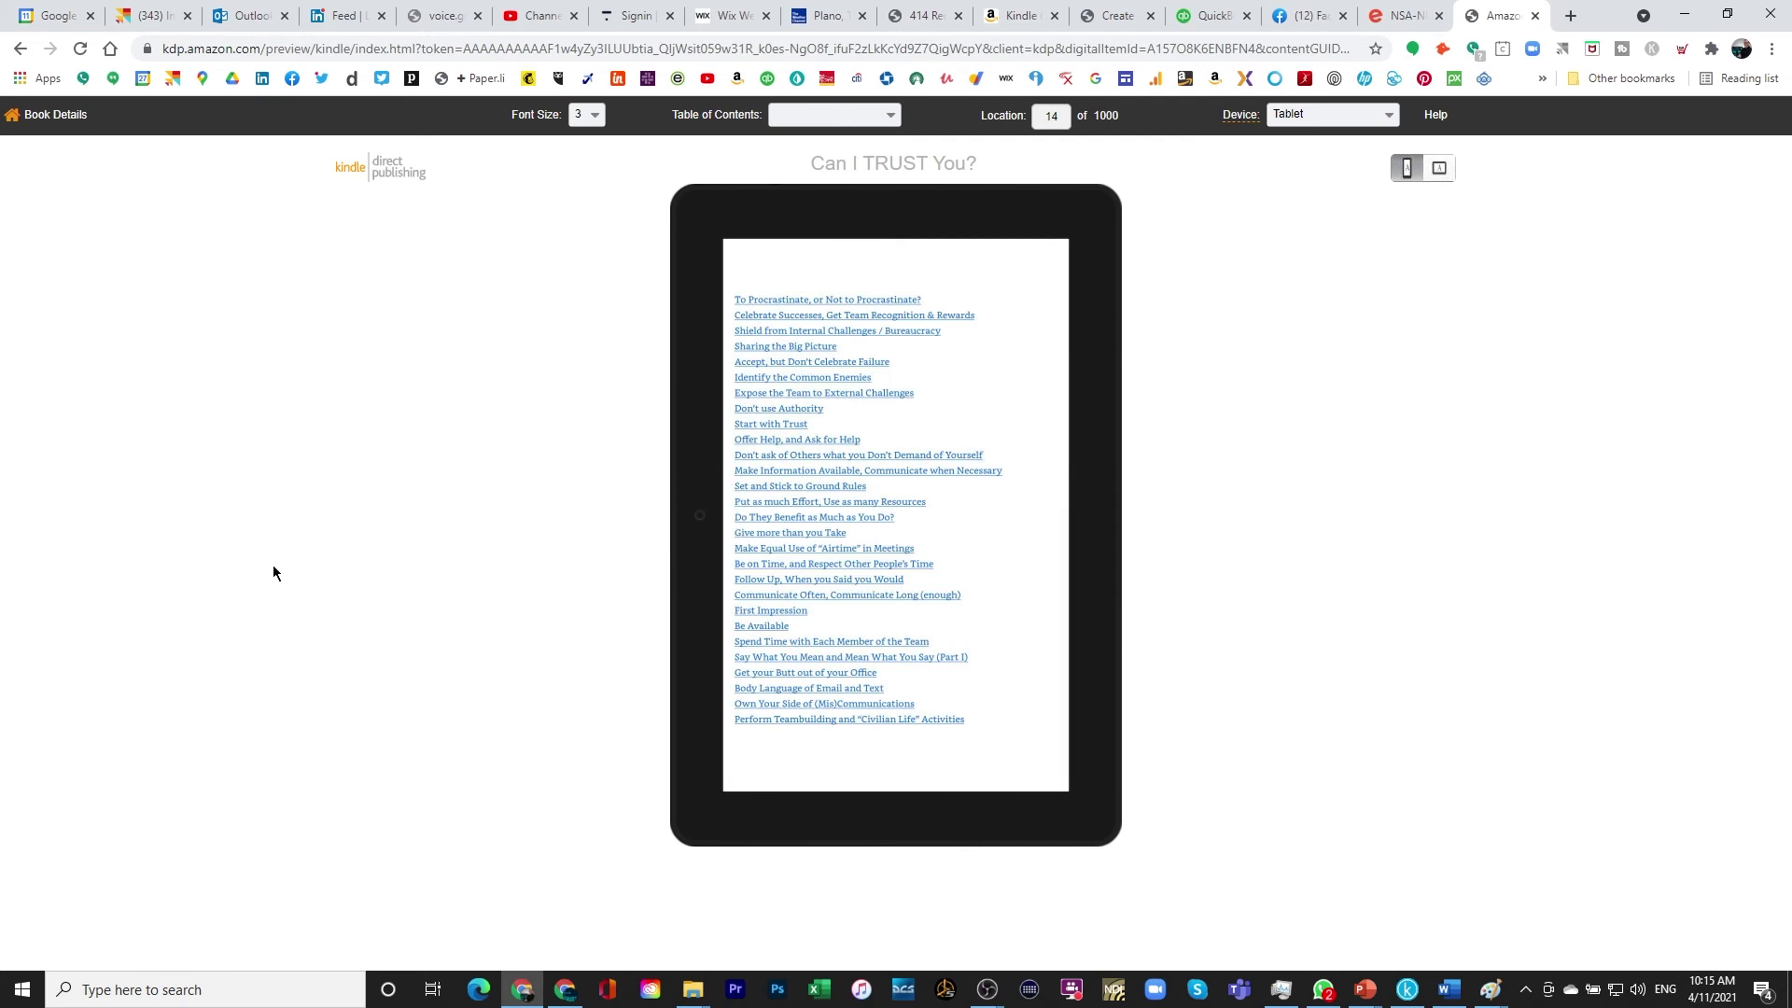
Return from the previewer to the book setup and save the eBook content without an ISBN or publisher, continuing to pricing
left_click(51, 119)
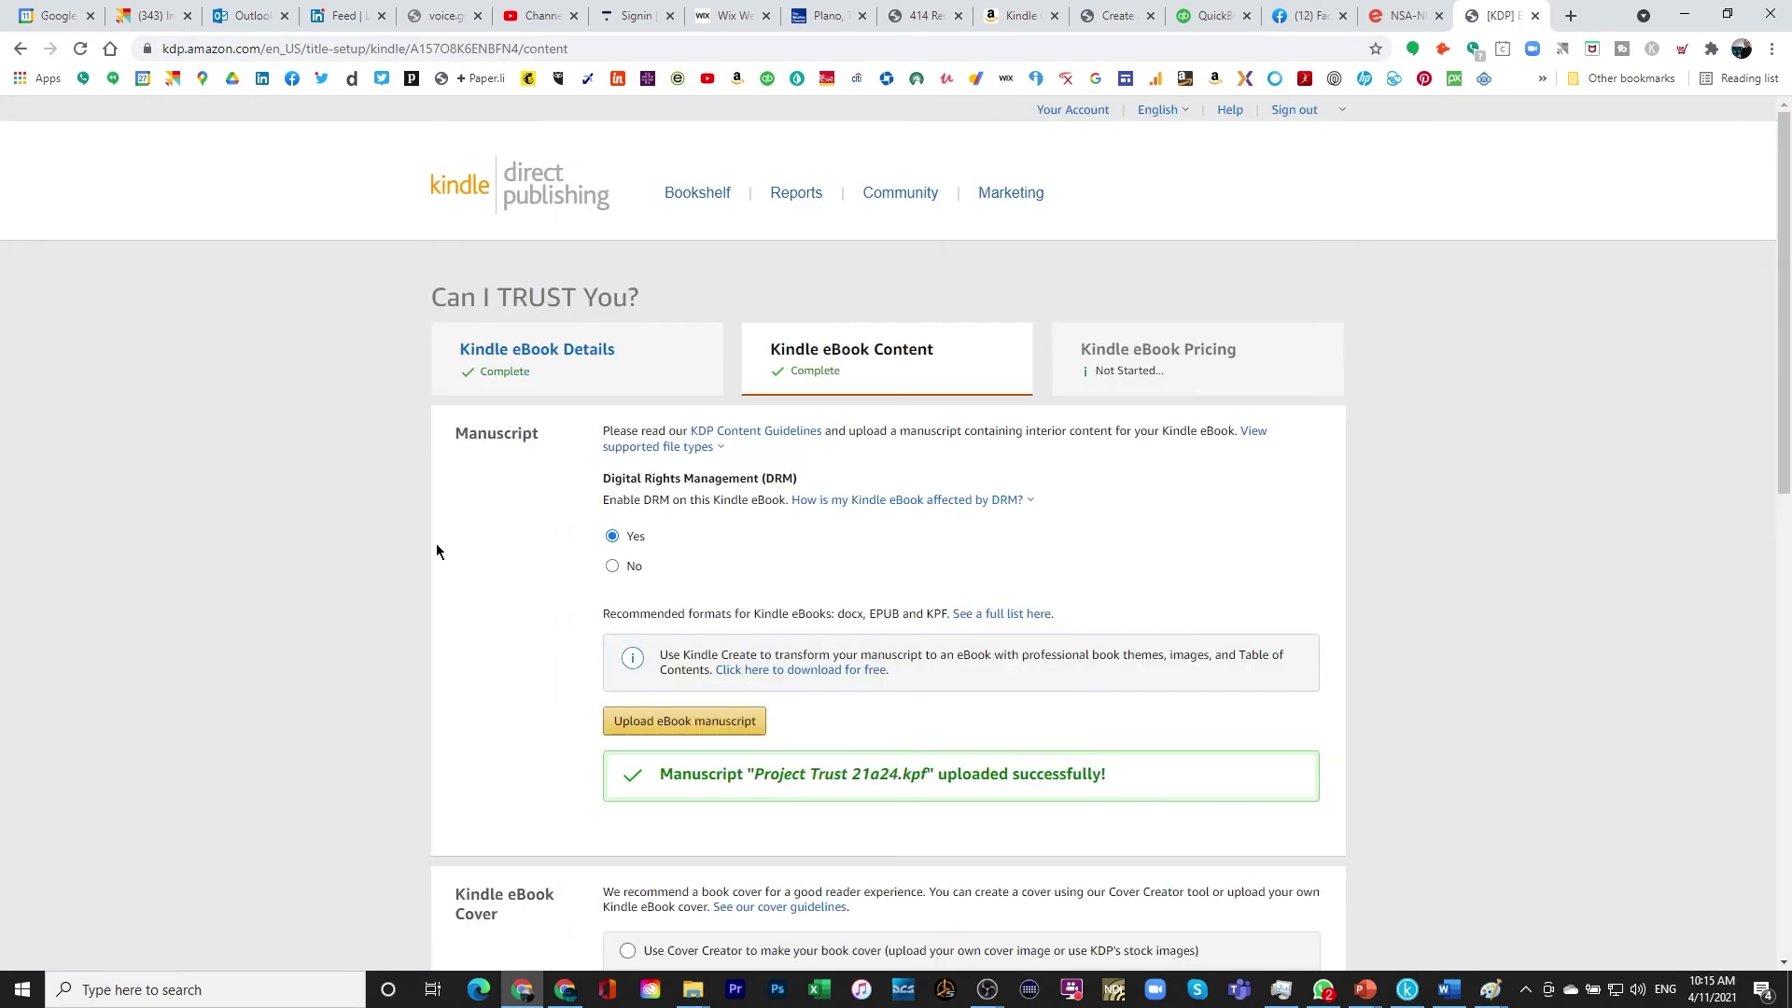
scroll(540, 585, "down", 15)
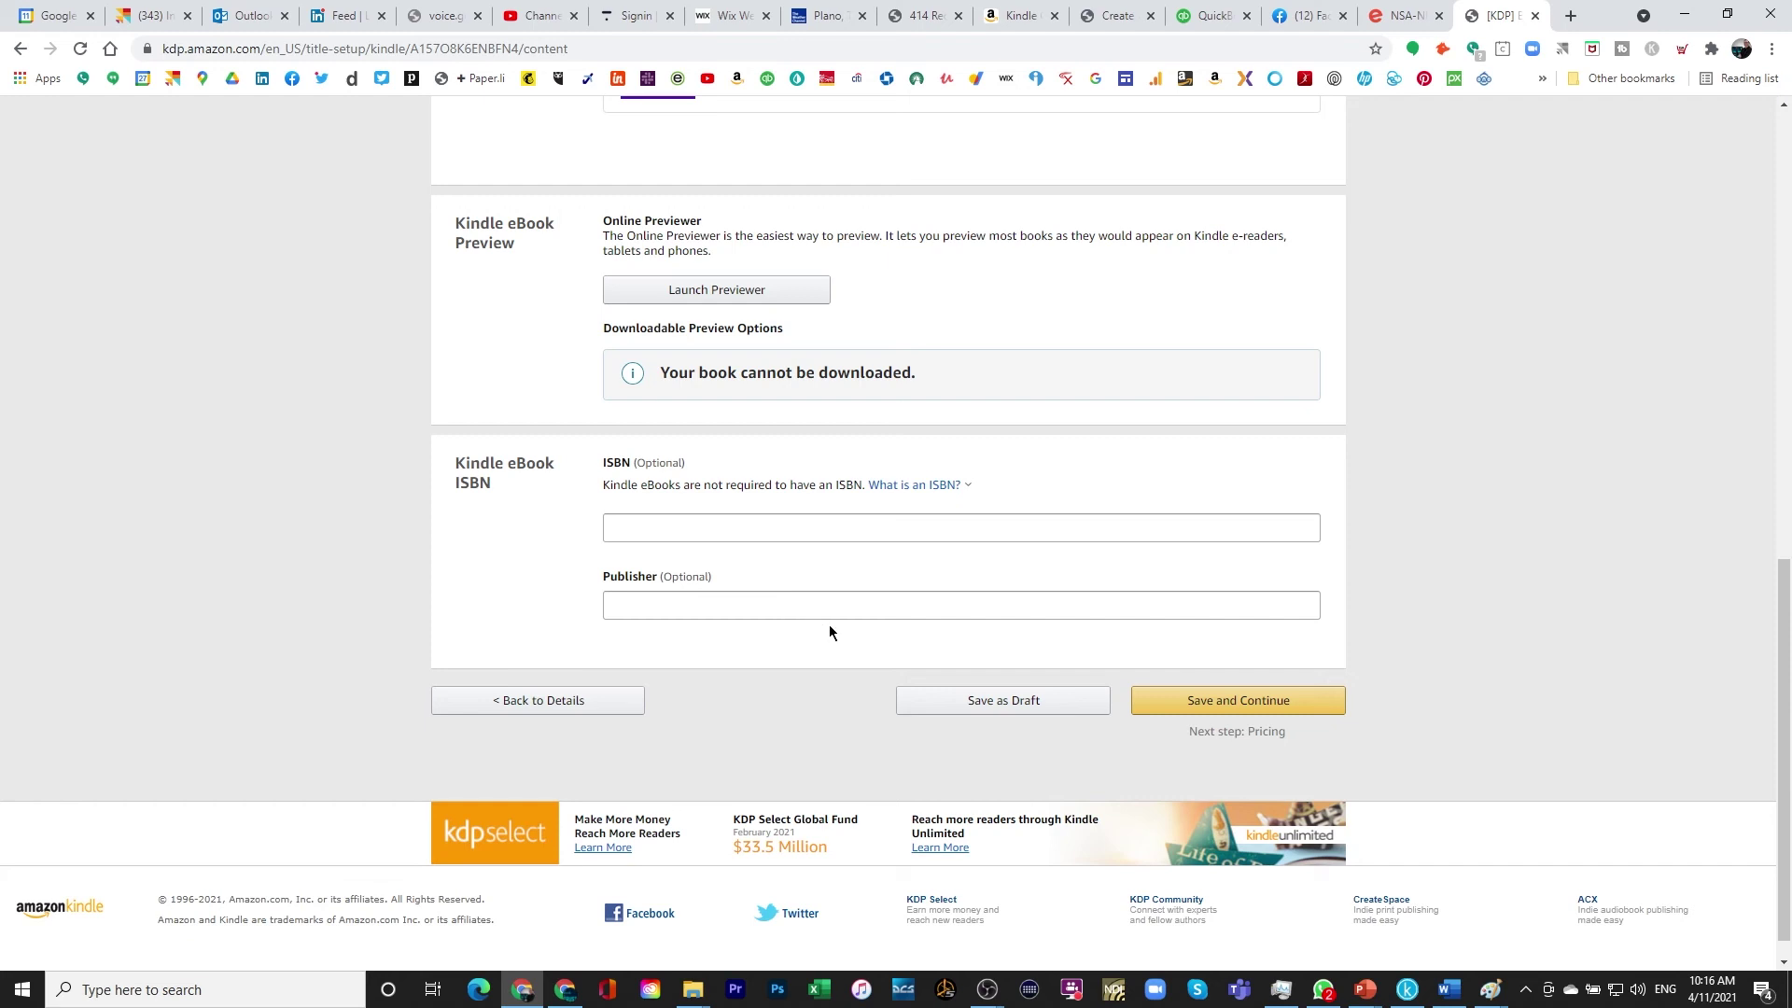
left_click(1225, 709)
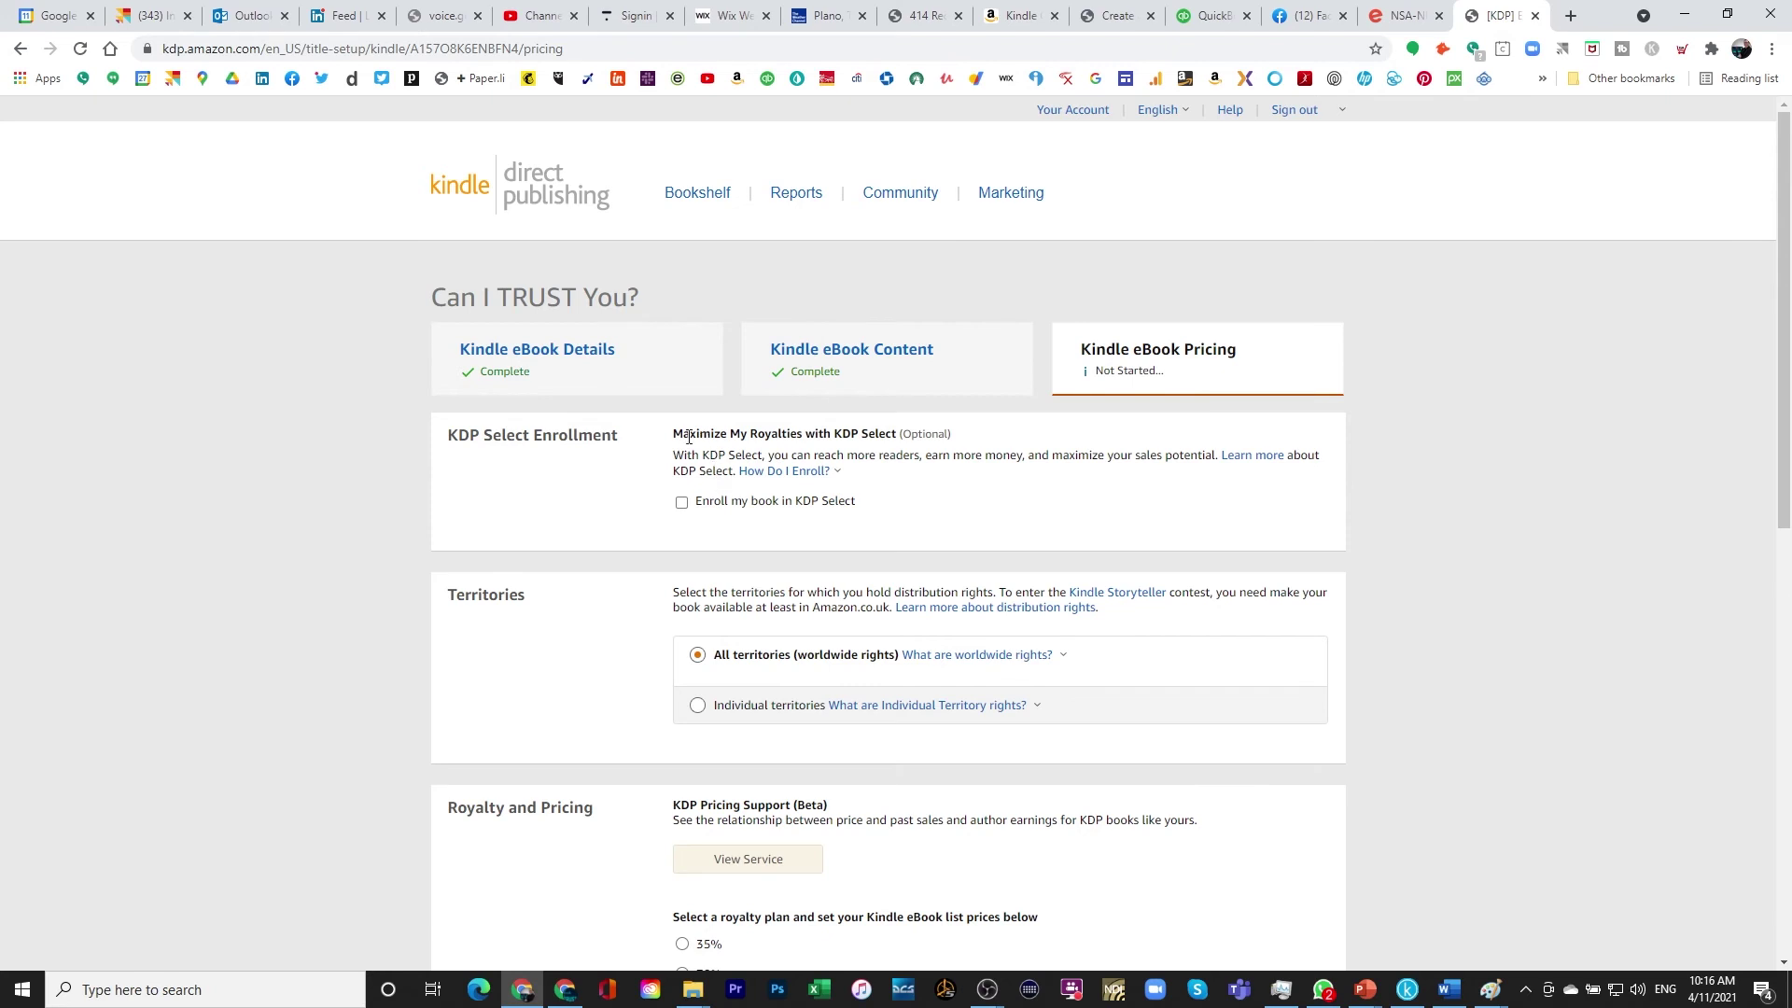
Consult the "How Do I Enroll?" help and enroll the book in KDP Select
left_click(835, 471)
left_click(827, 471)
left_click(828, 471)
left_click(830, 471)
left_click(845, 469)
left_click(882, 468)
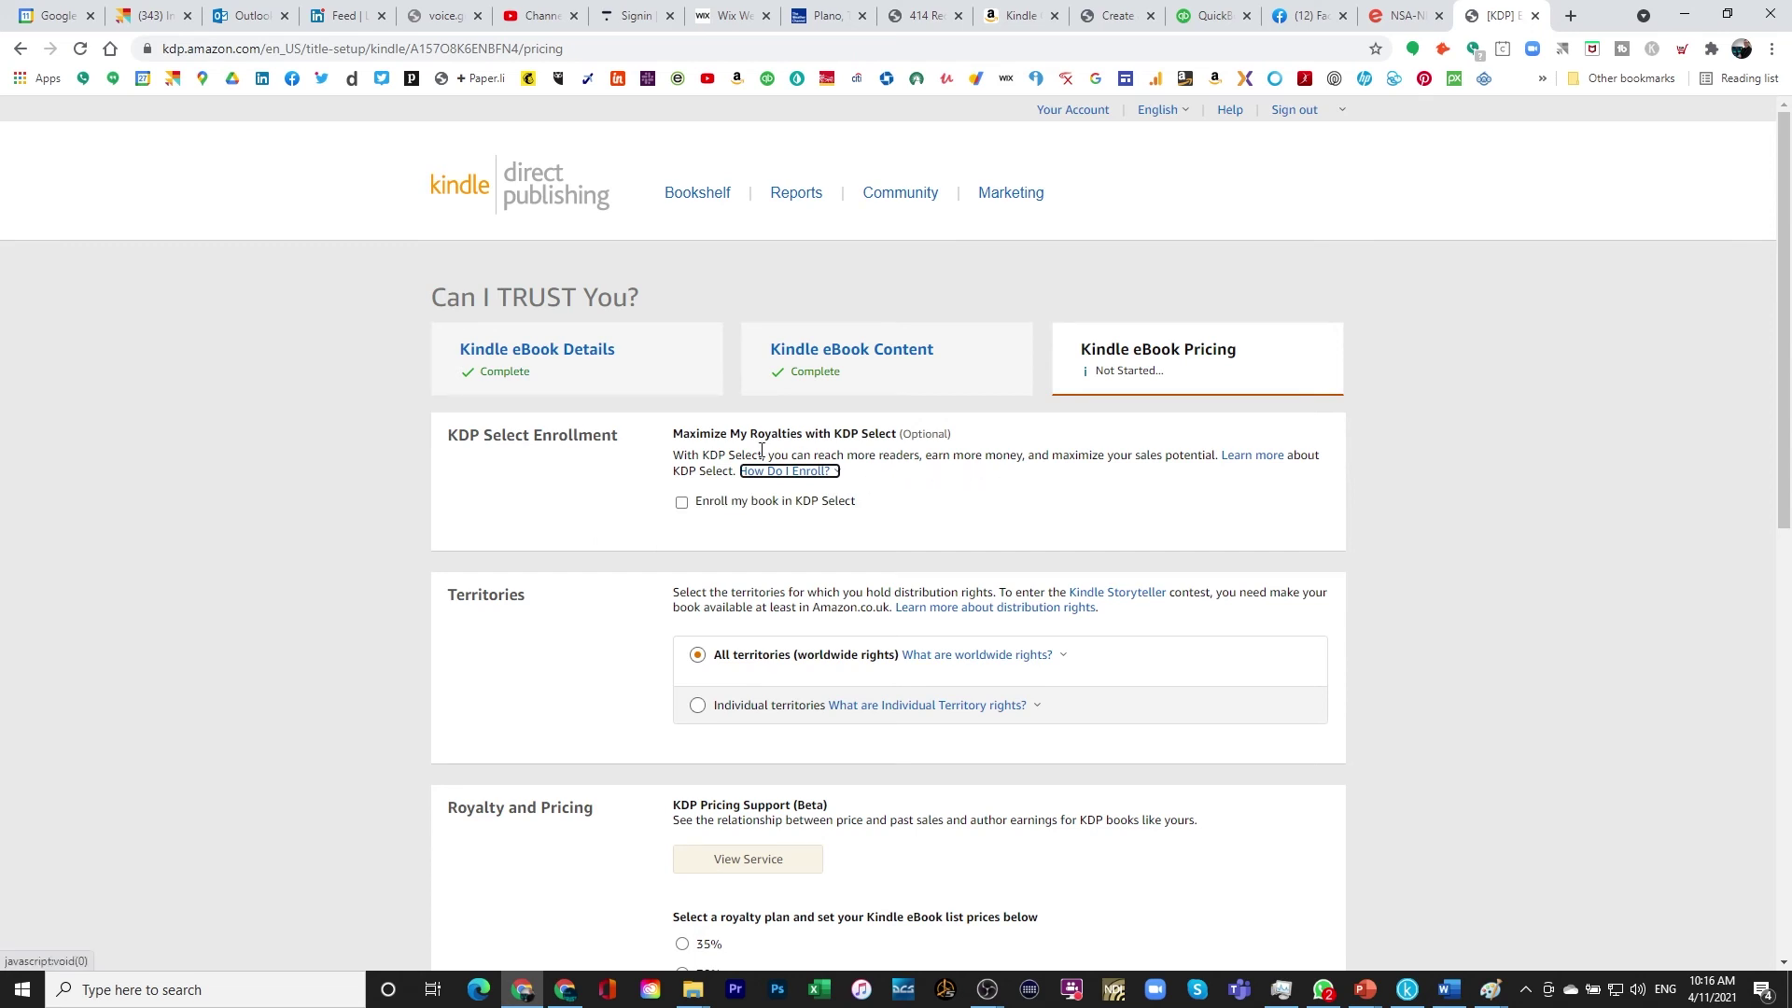
left_click(681, 502)
Compare the allowed list price ranges of the 35% and 70% royalty plans, leaving the 70% plan selected
scroll(607, 512, "down", 2)
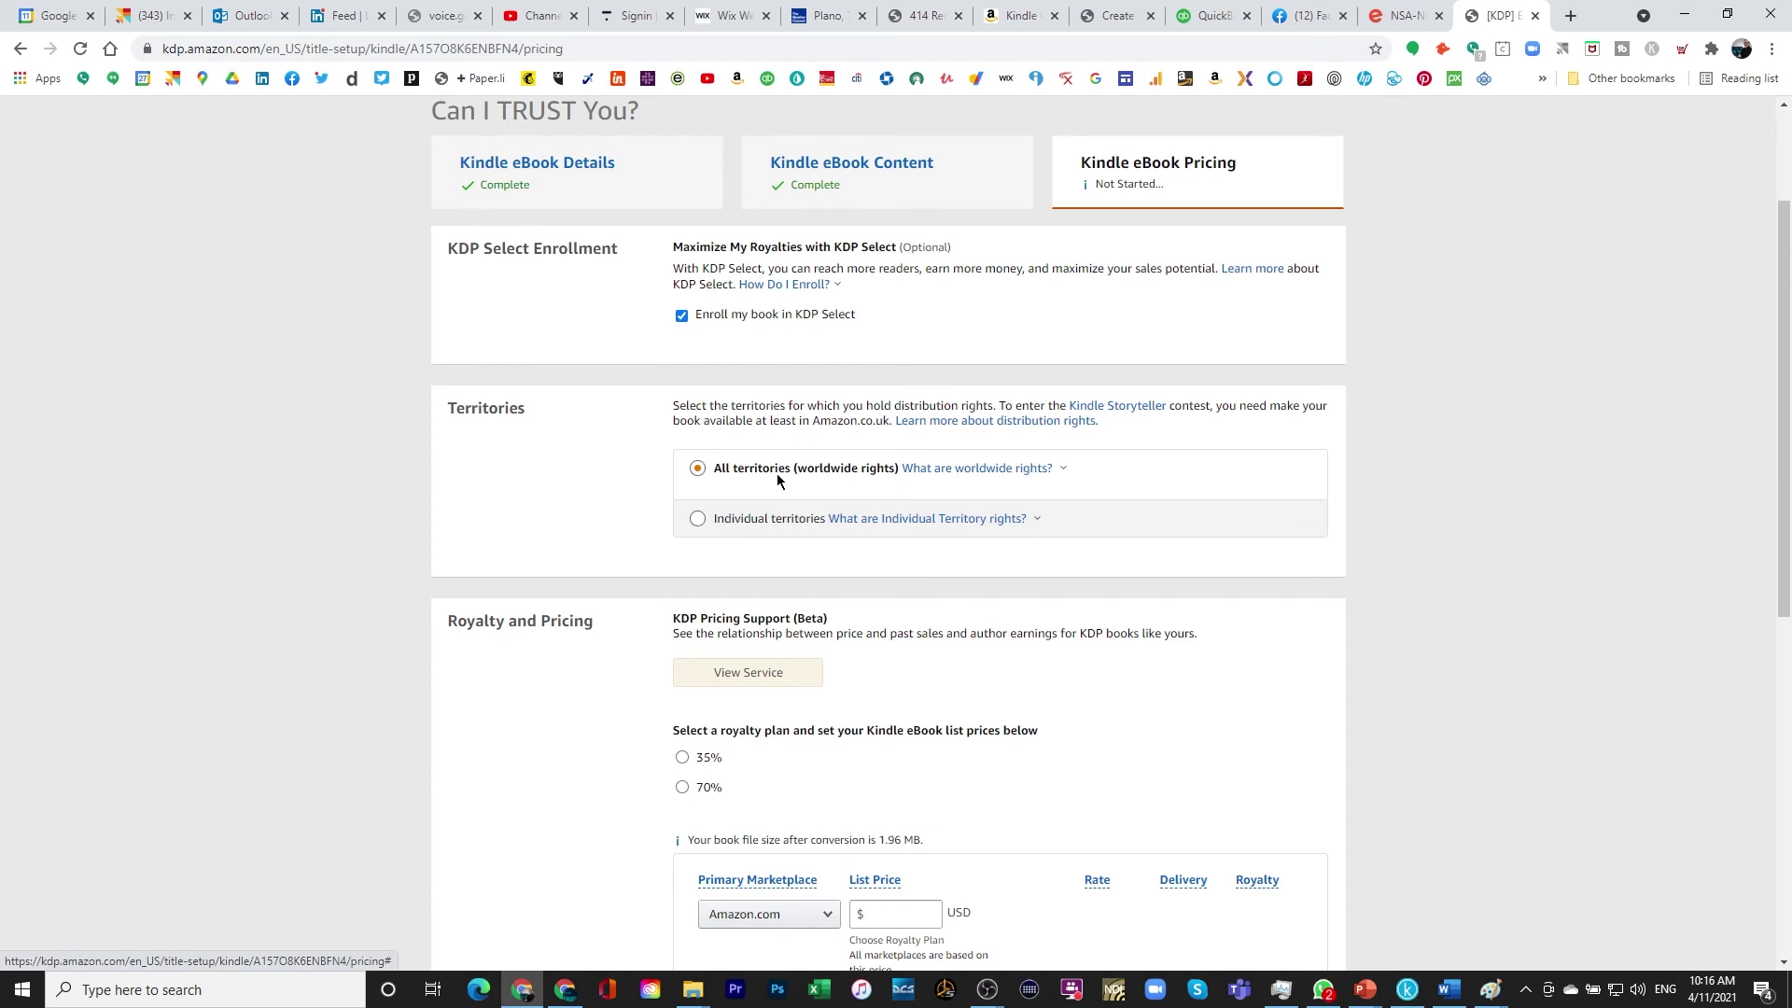
scroll(629, 474, "down", 2)
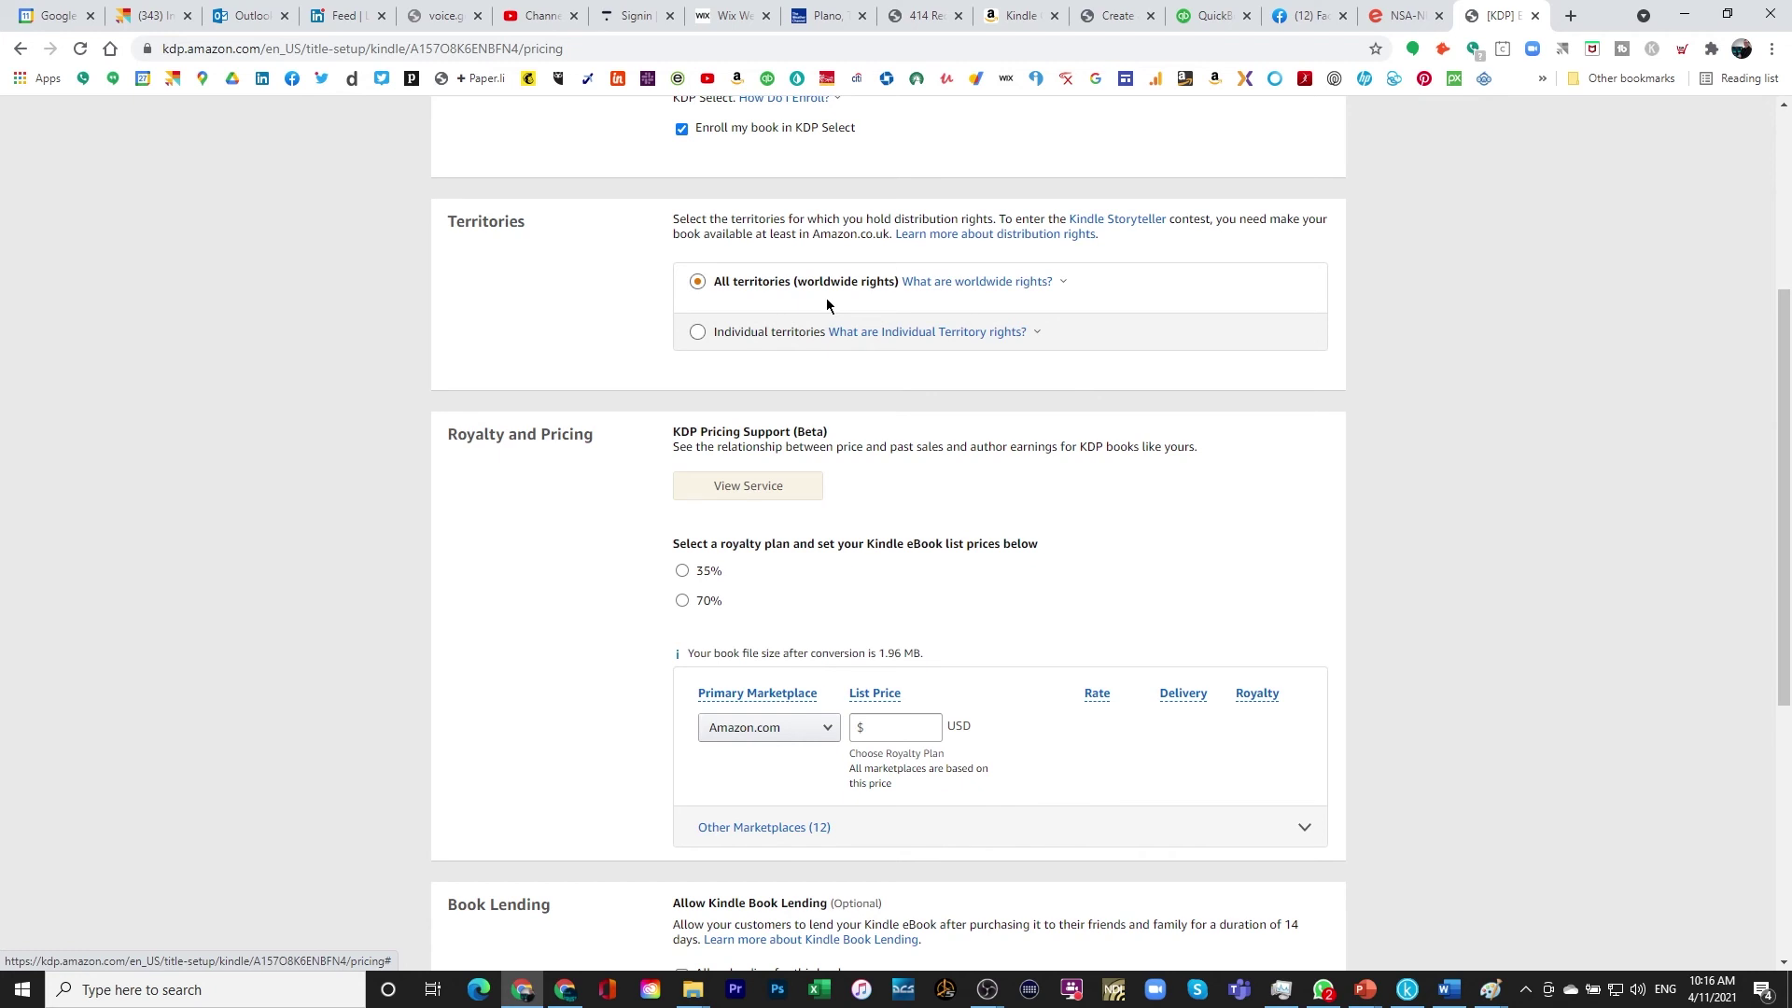
scroll(826, 305, "down", 1)
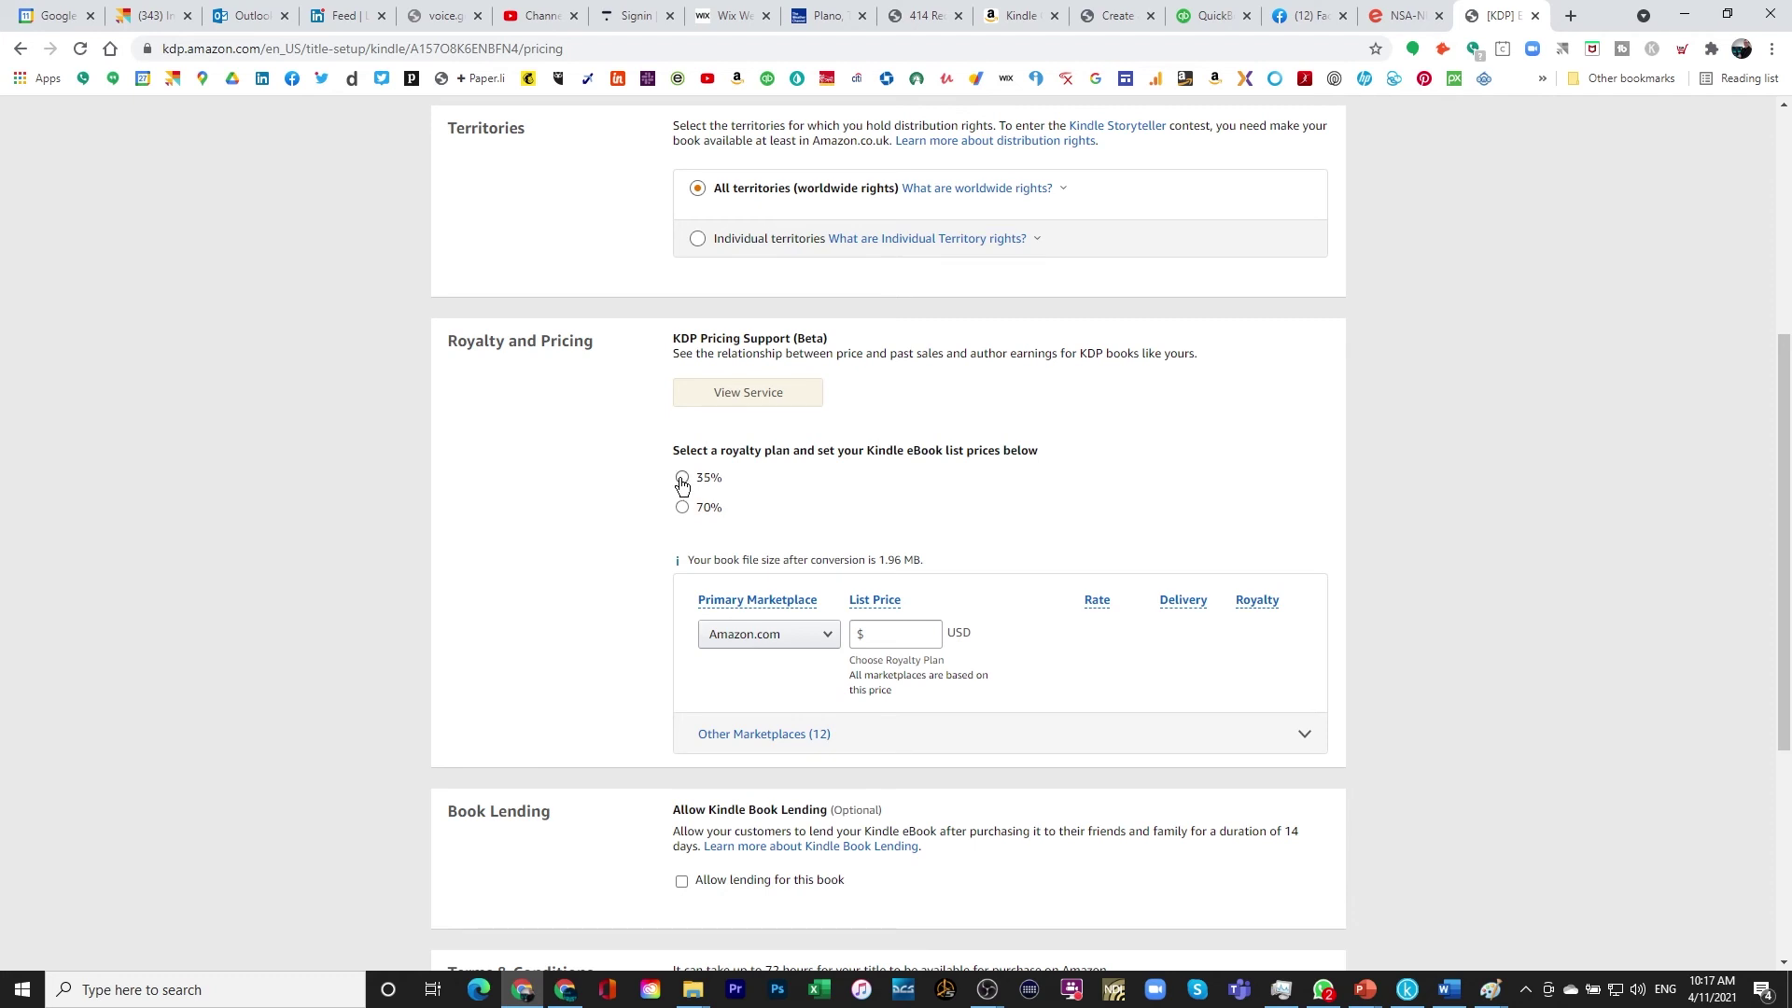
left_click(682, 481)
left_click(922, 670)
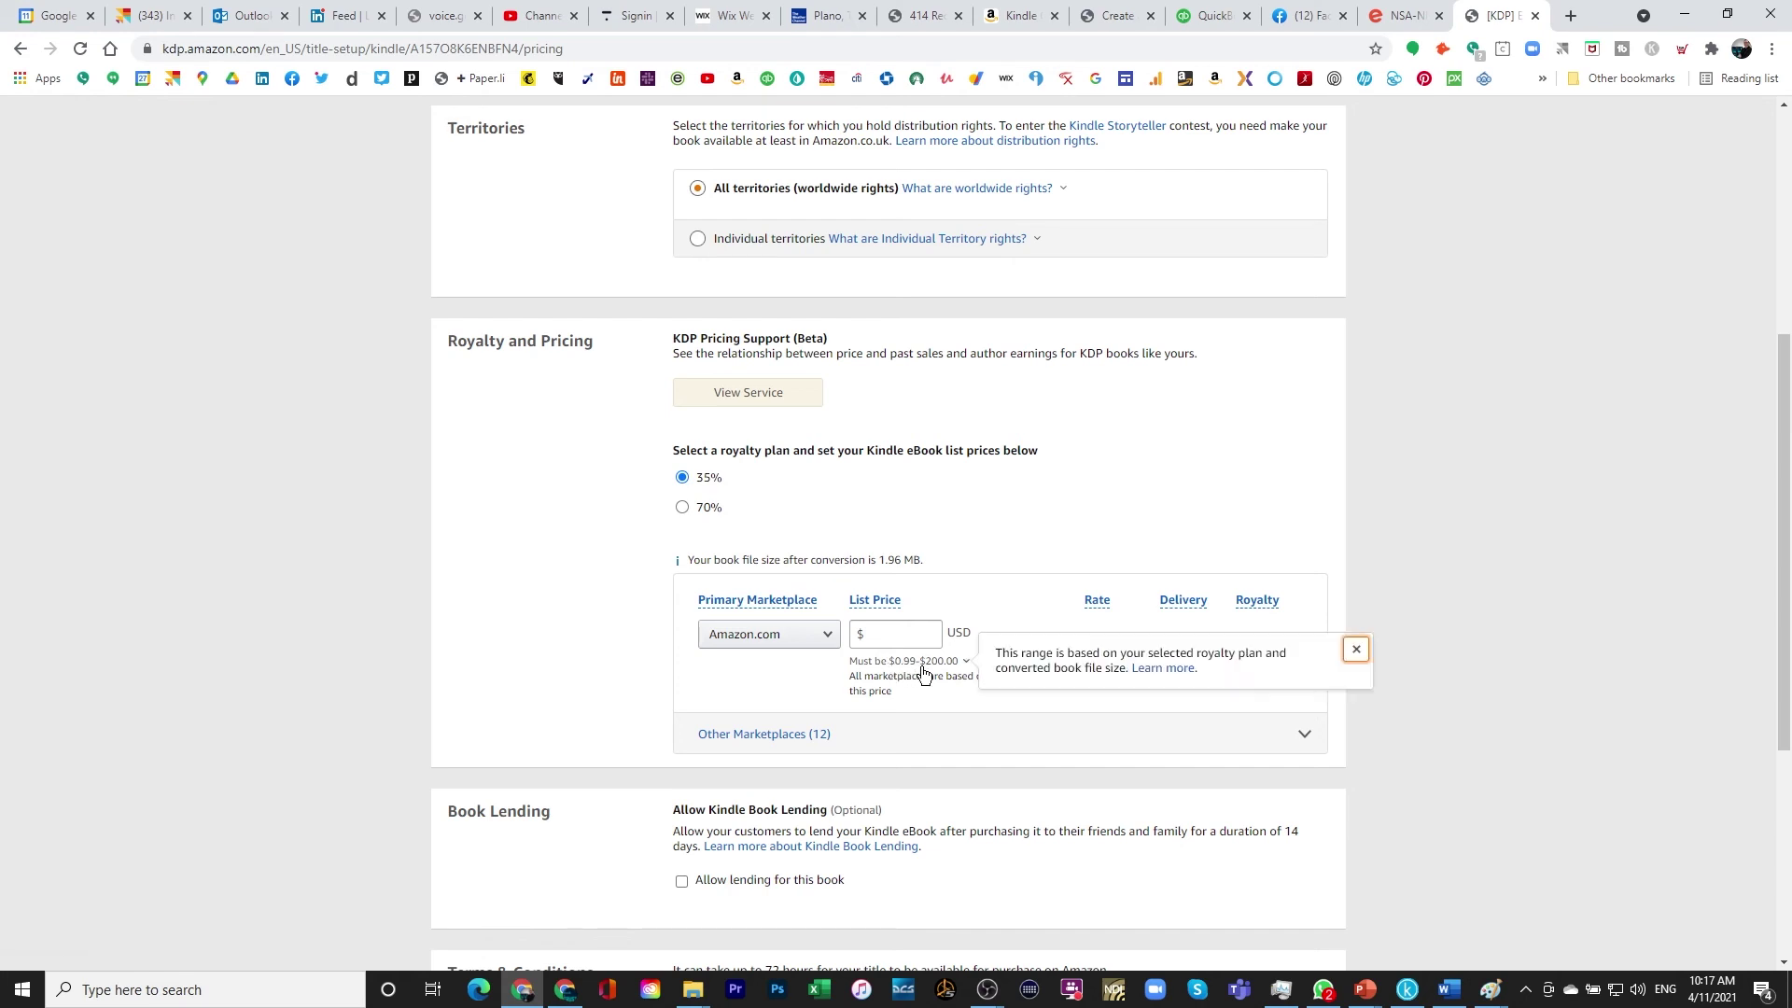
left_click(688, 523)
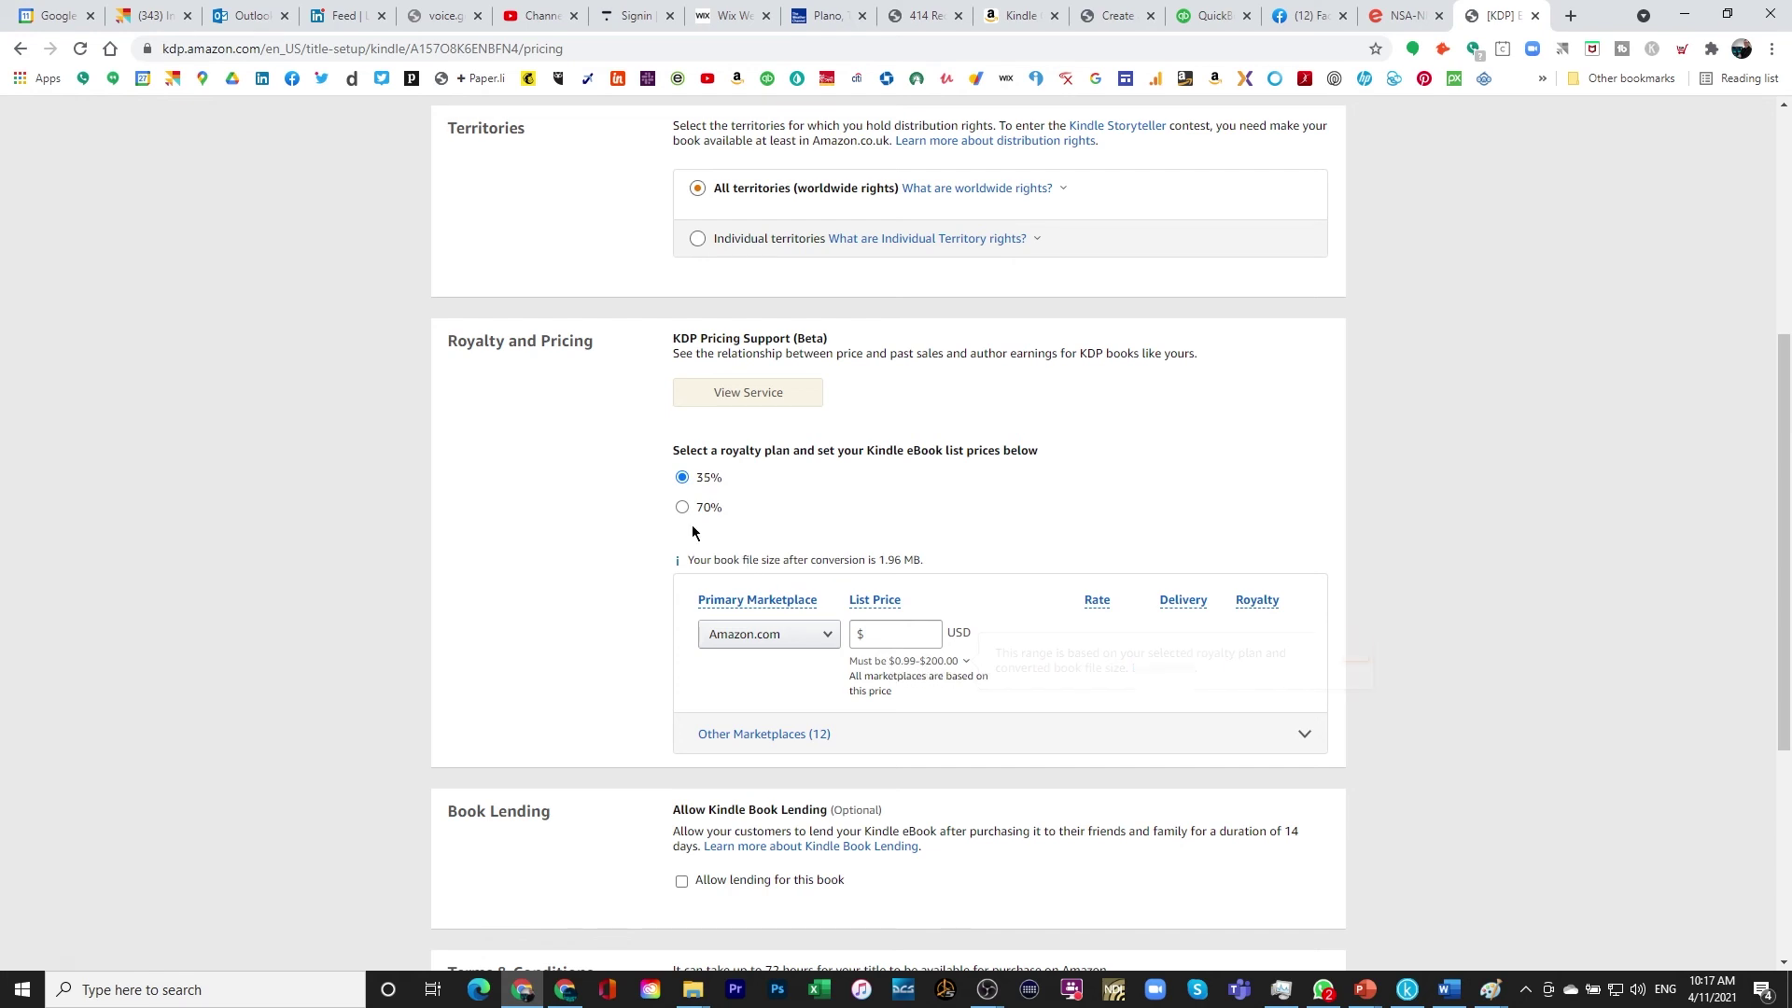
left_click(683, 510)
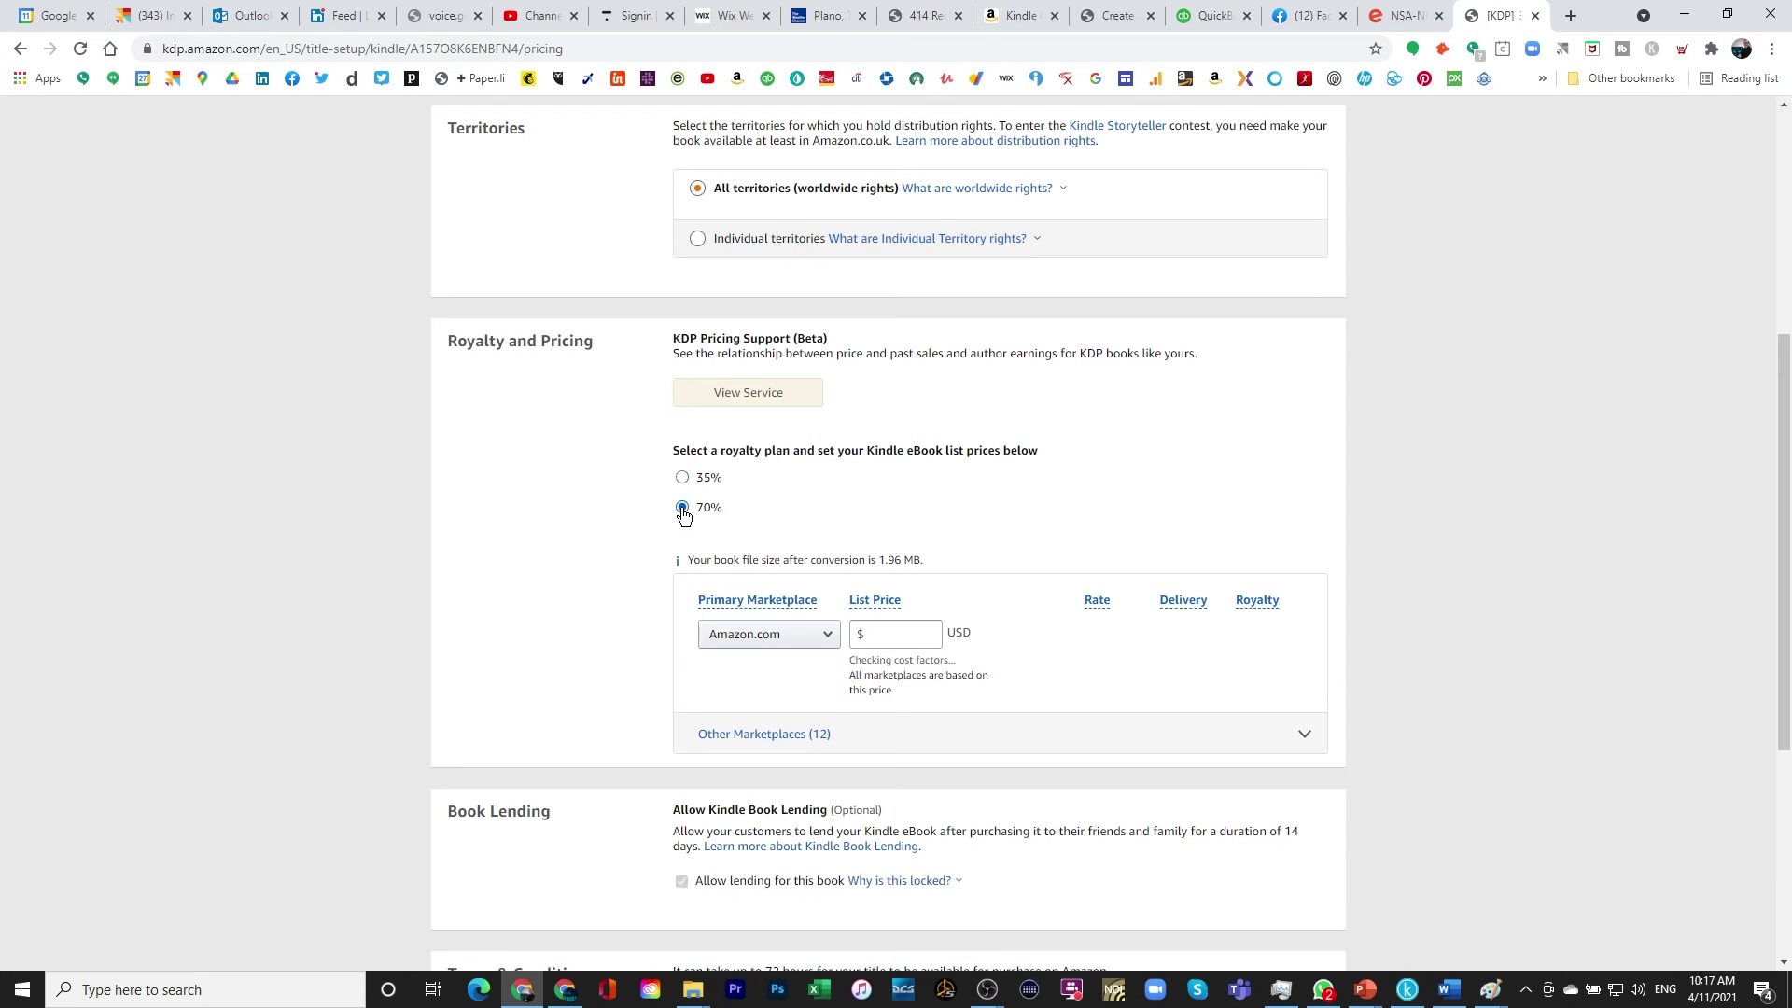
left_click(899, 670)
left_click(898, 668)
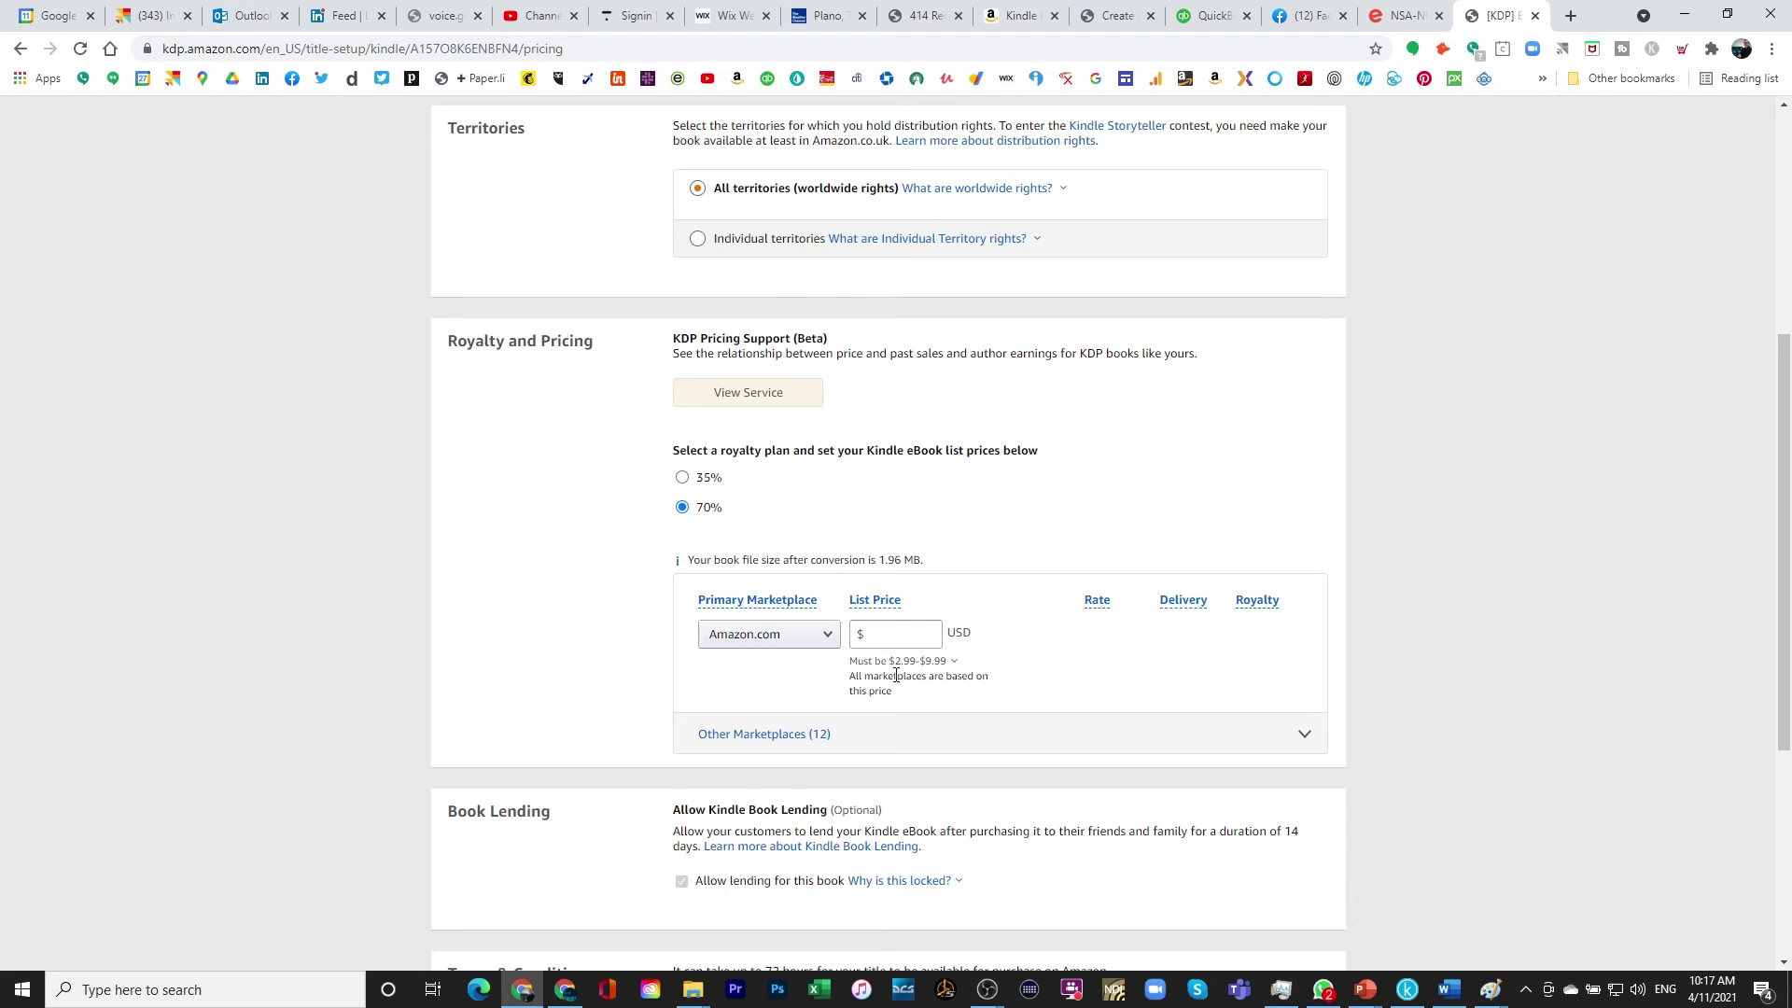
Set the eBook's Amazon.com list price to 9.99 USD
left_click(897, 660)
left_click(898, 660)
left_click(864, 661)
left_click(658, 689)
left_click(875, 635)
type("9.99")
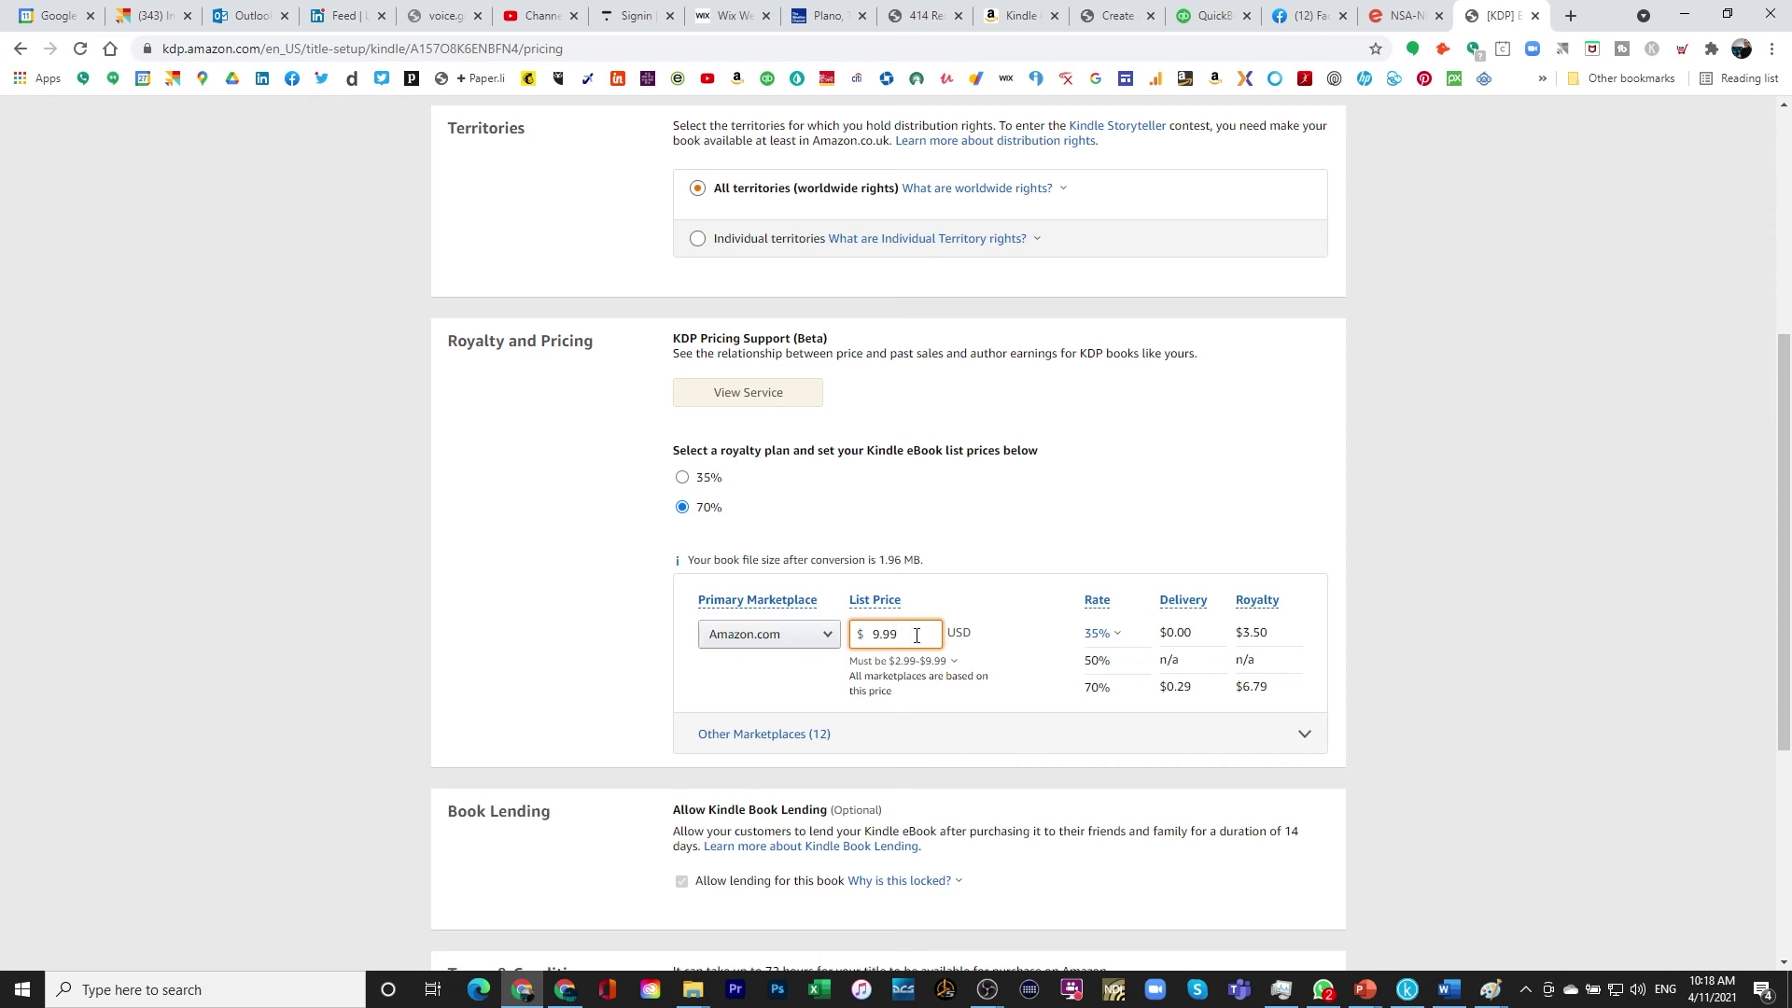
left_click(902, 660)
left_click(905, 696)
Expand the other marketplaces and review the converted list prices, allowed ranges and royalties from Amazon.in to Amazon.com.au
scroll(904, 694, "down", 1)
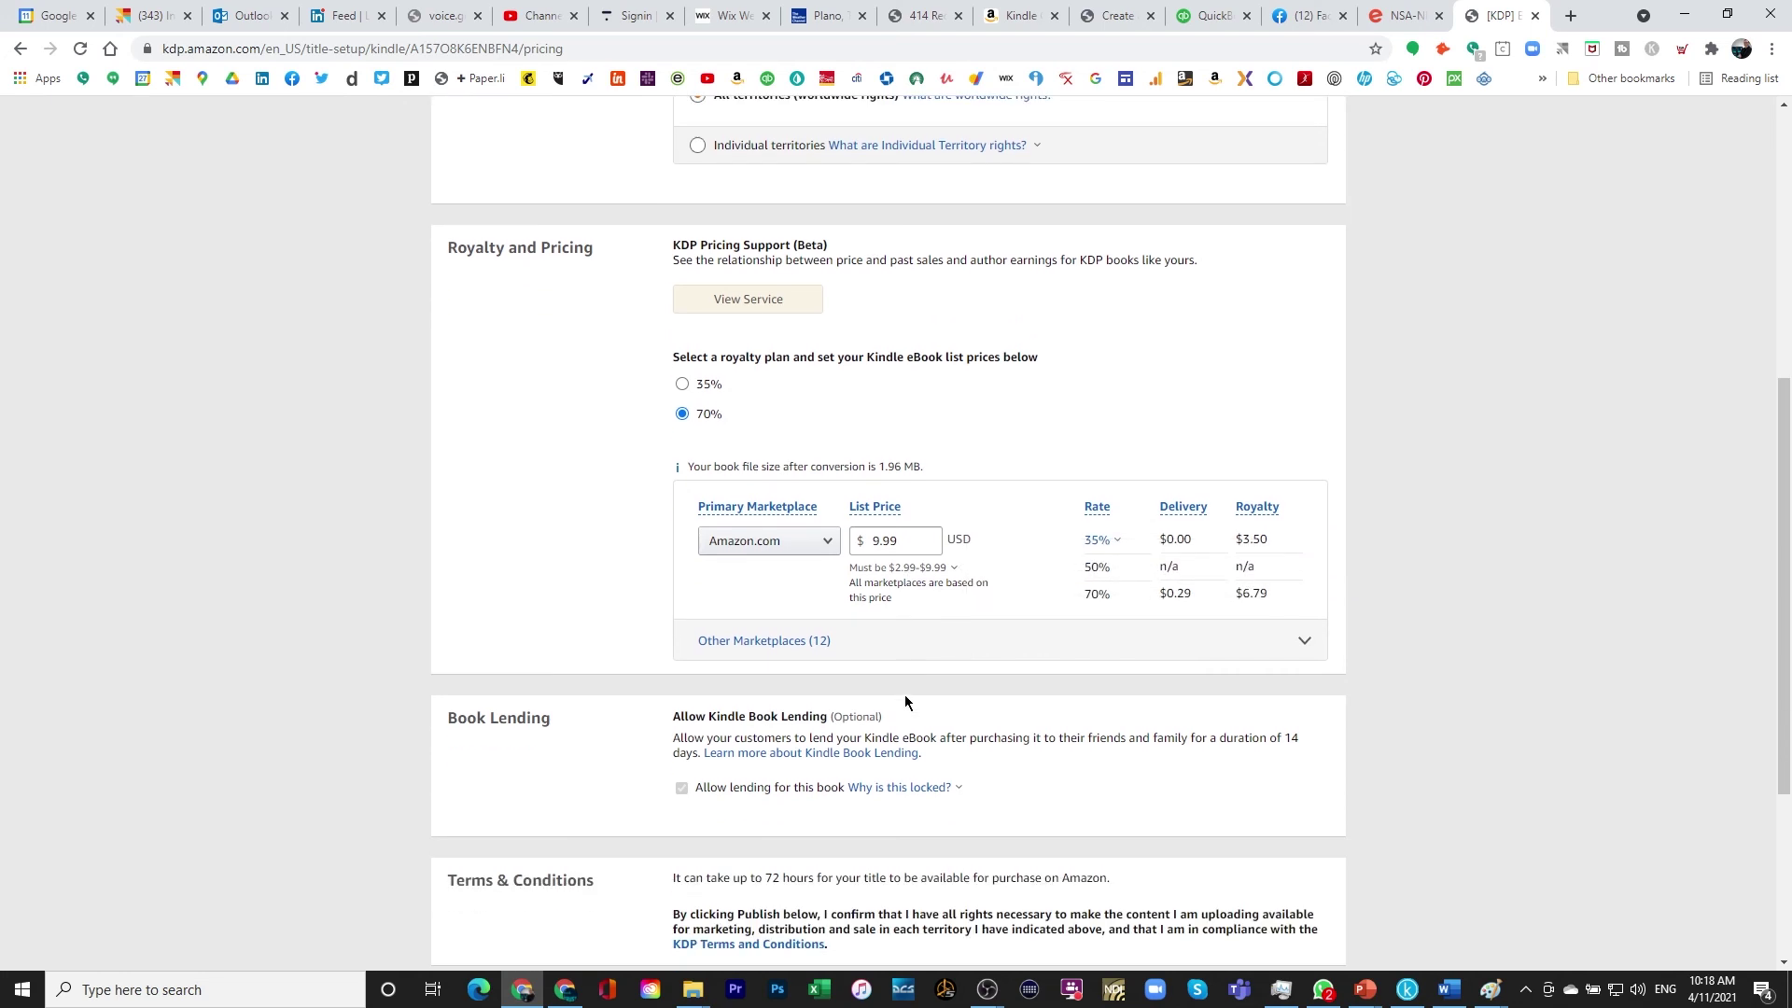
left_click(806, 648)
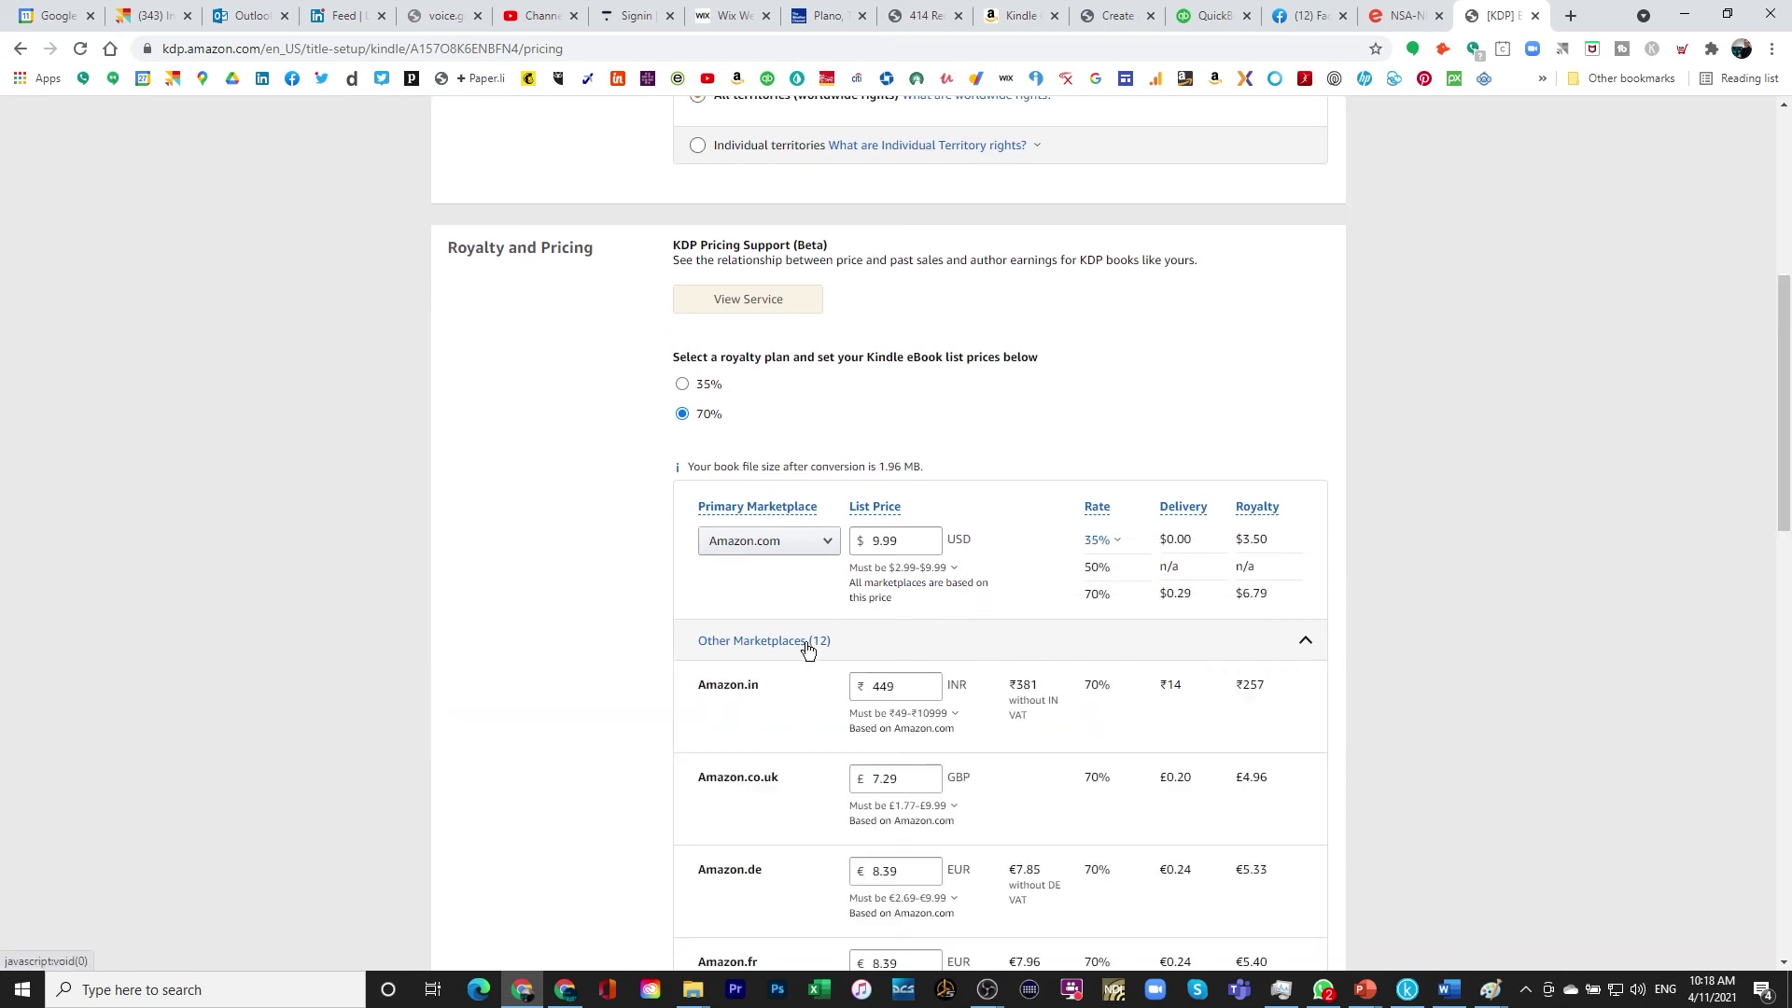
scroll(788, 667, "down", 2)
scroll(790, 665, "down", 2)
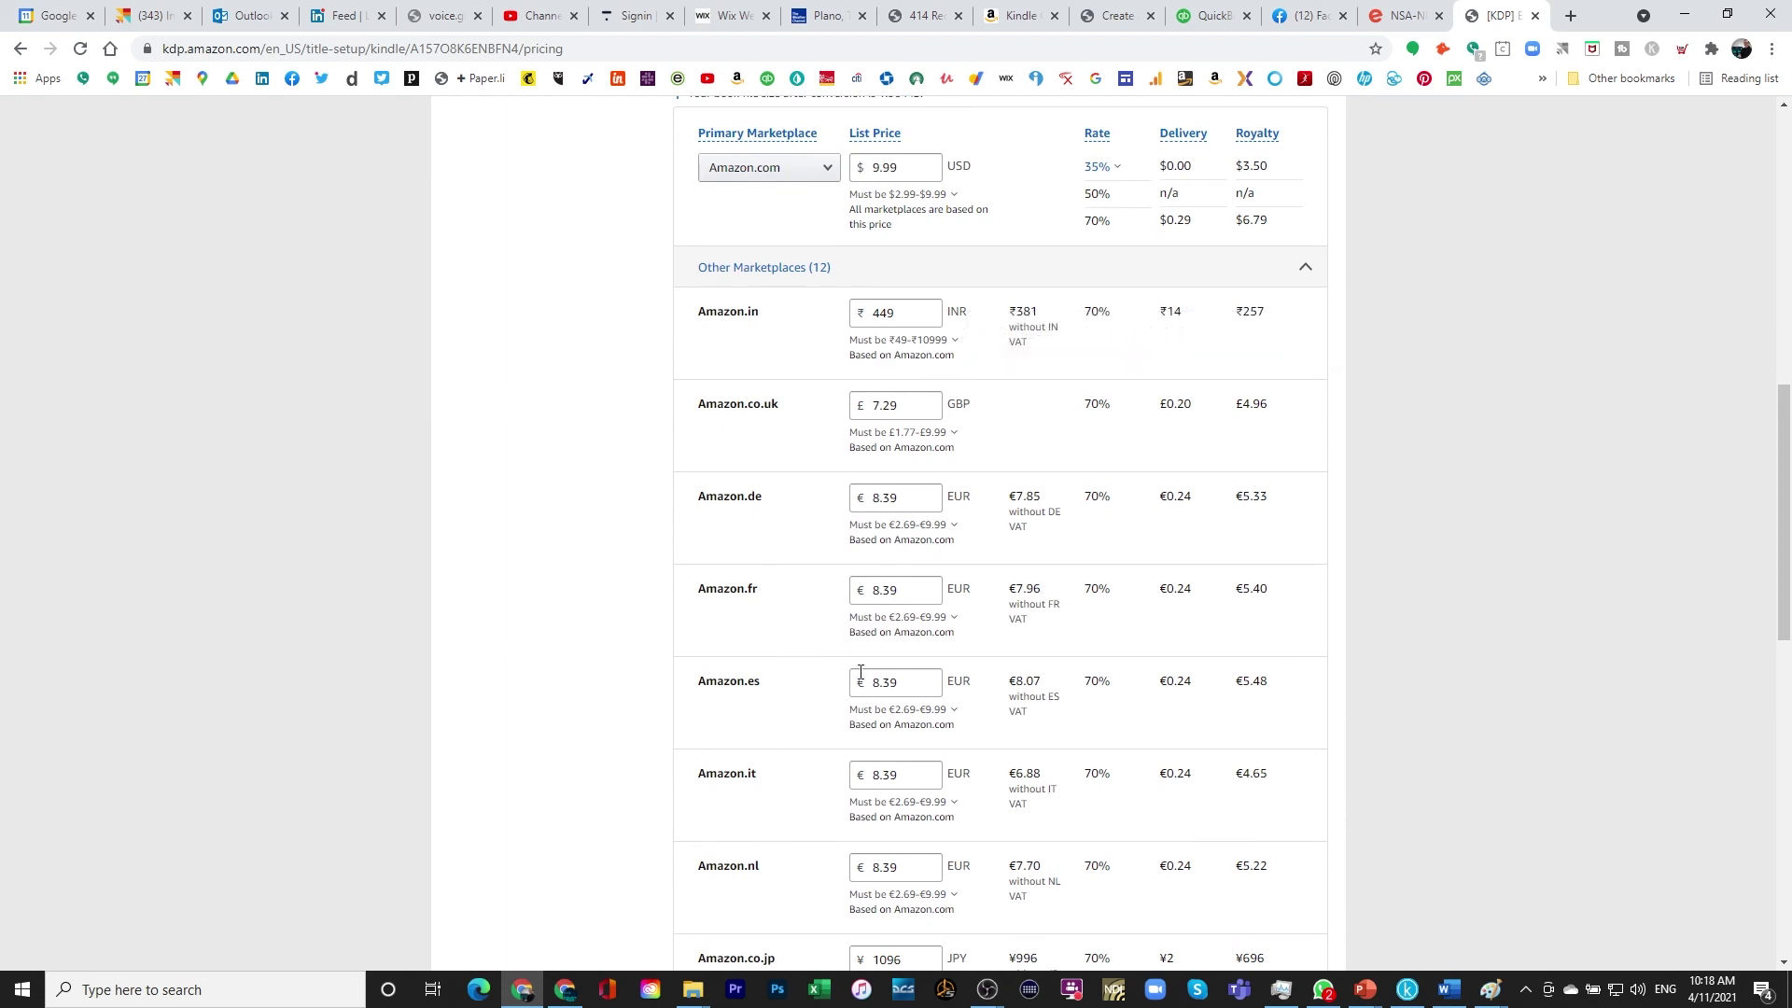
left_click(877, 340)
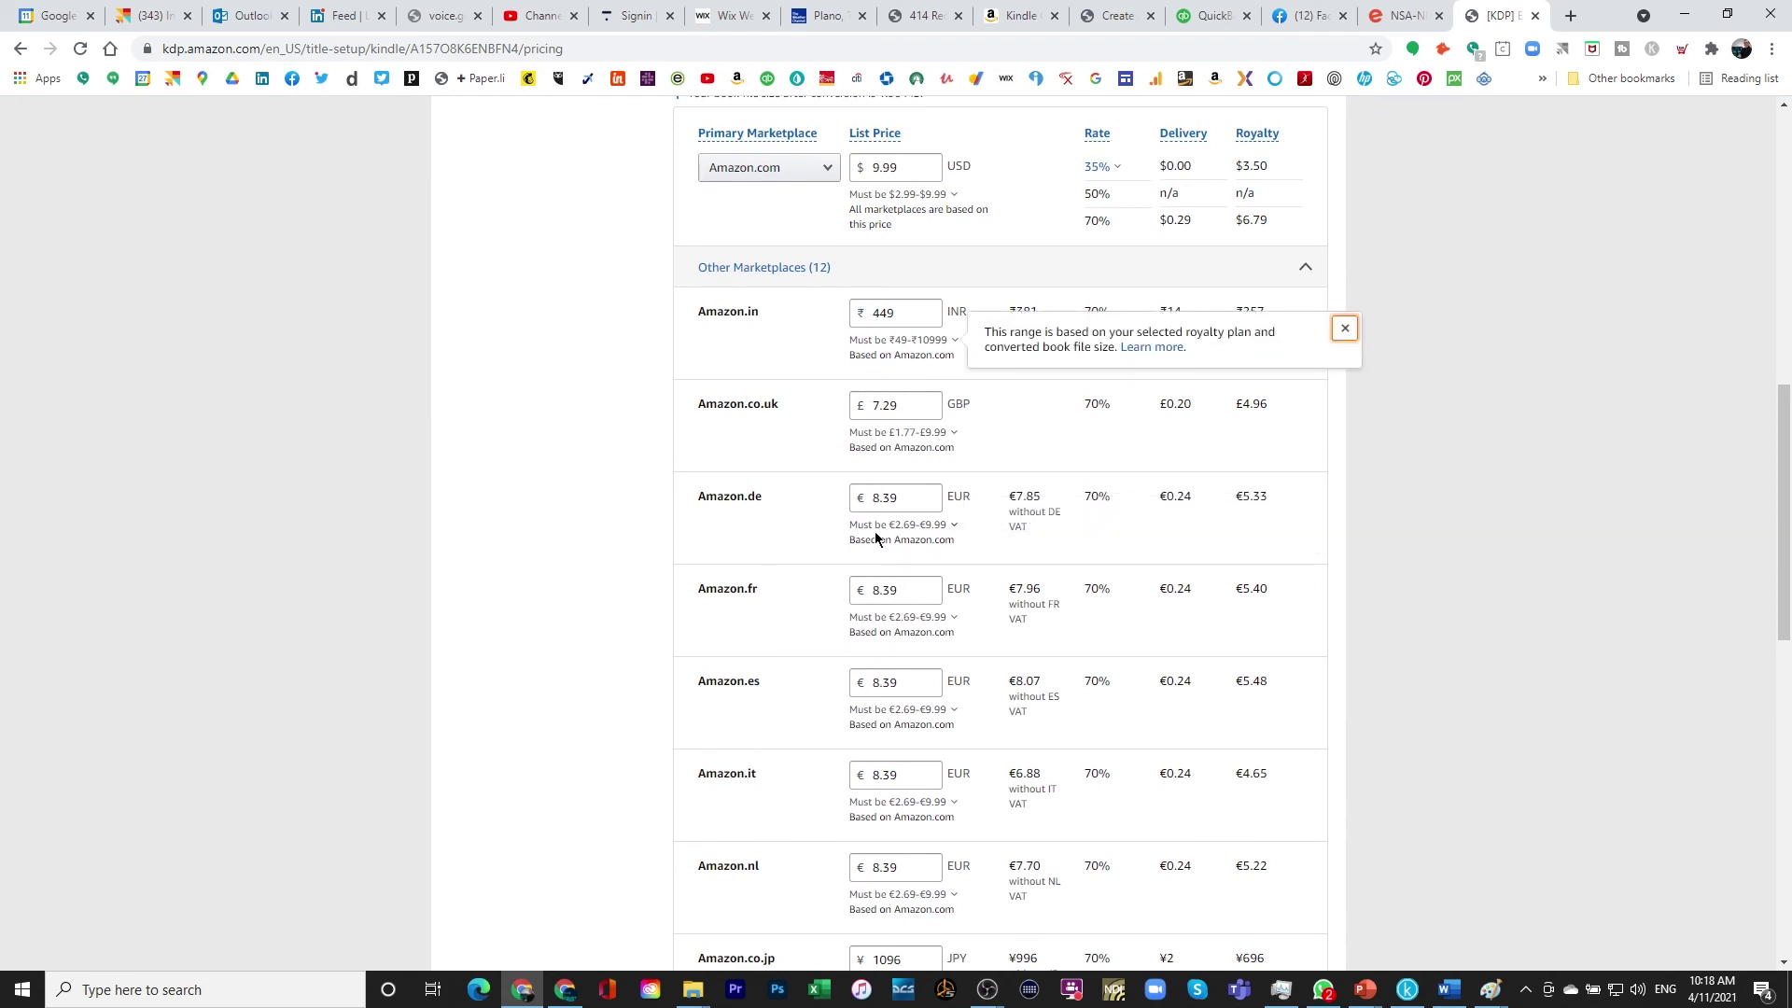
left_click(882, 525)
left_click(771, 312)
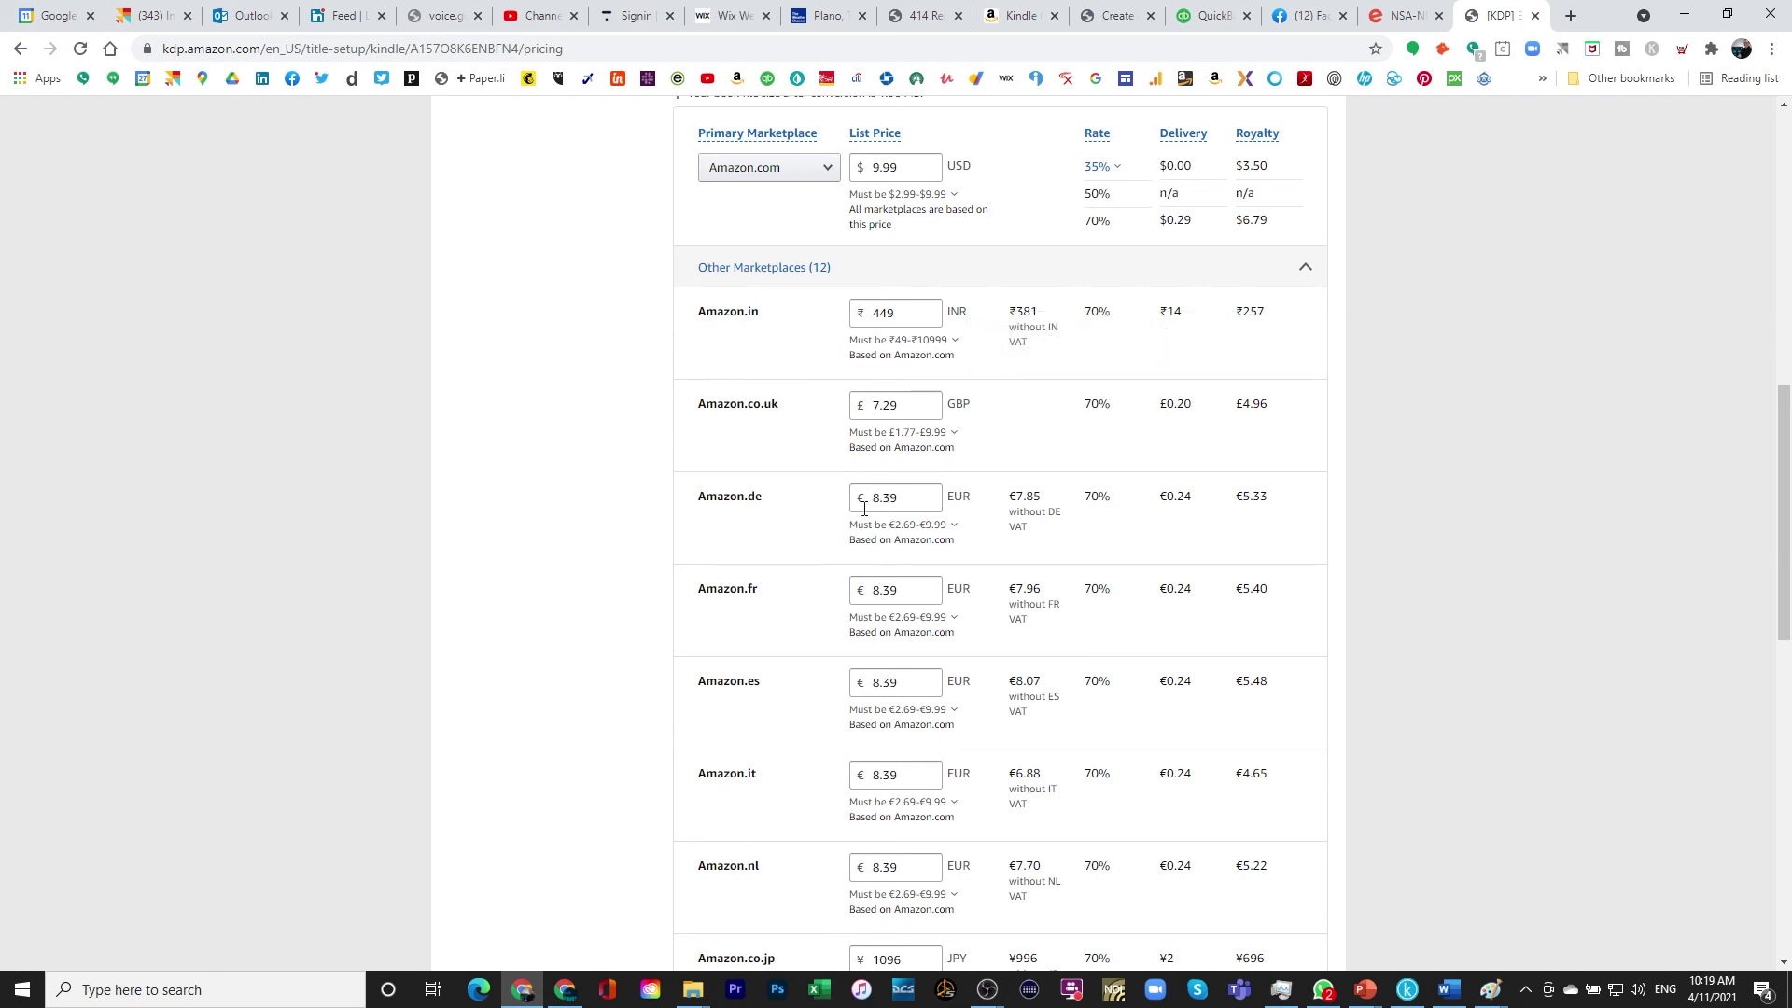
scroll(824, 539, "down", 1)
left_click(896, 526)
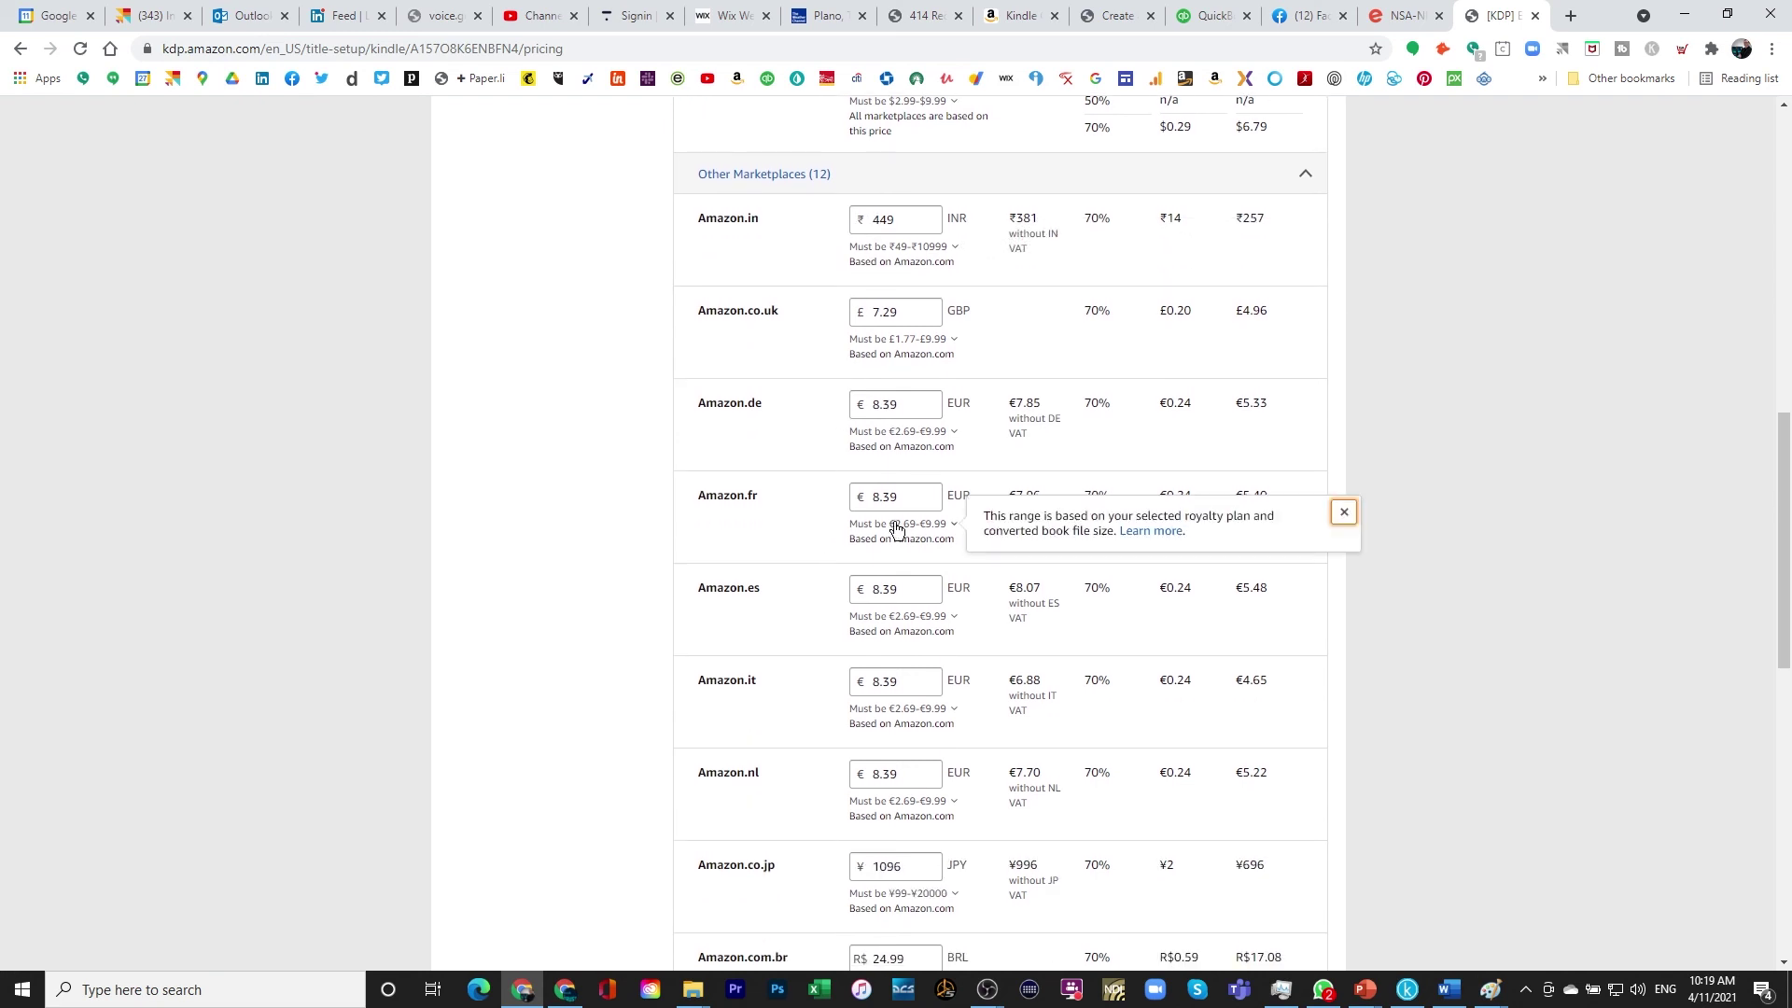
scroll(747, 558, "down", 1)
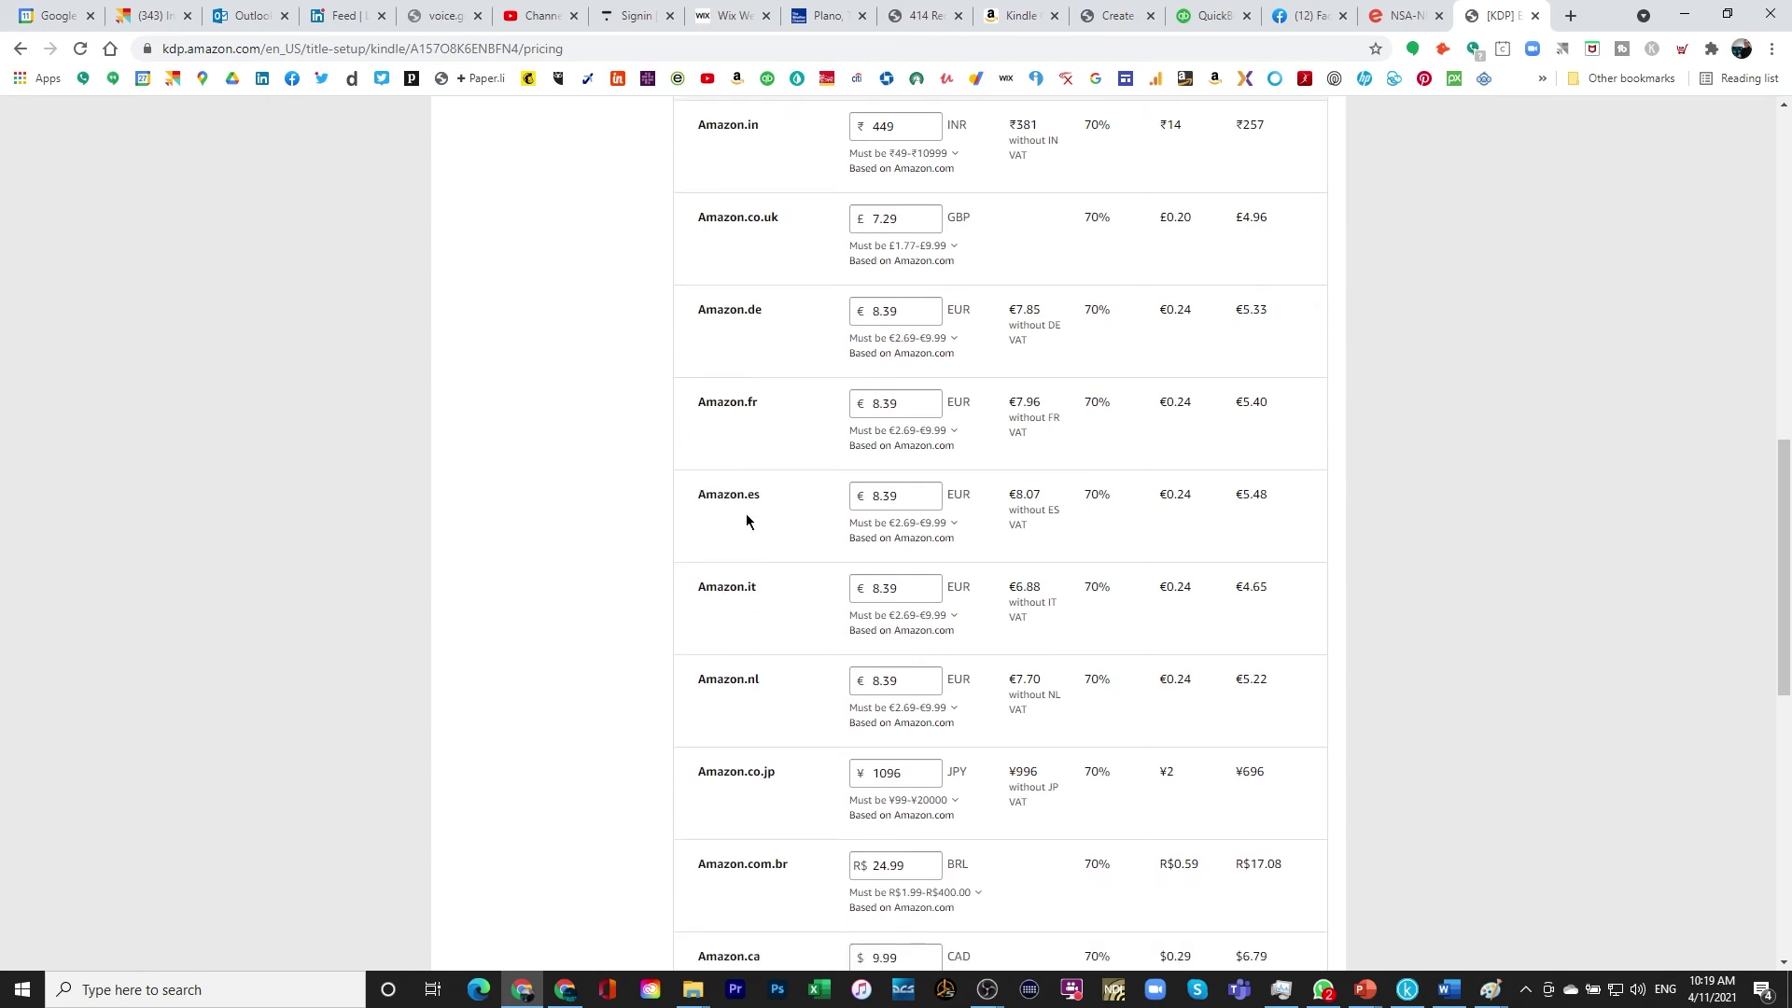
scroll(747, 532, "down", 1)
scroll(749, 547, "down", 1)
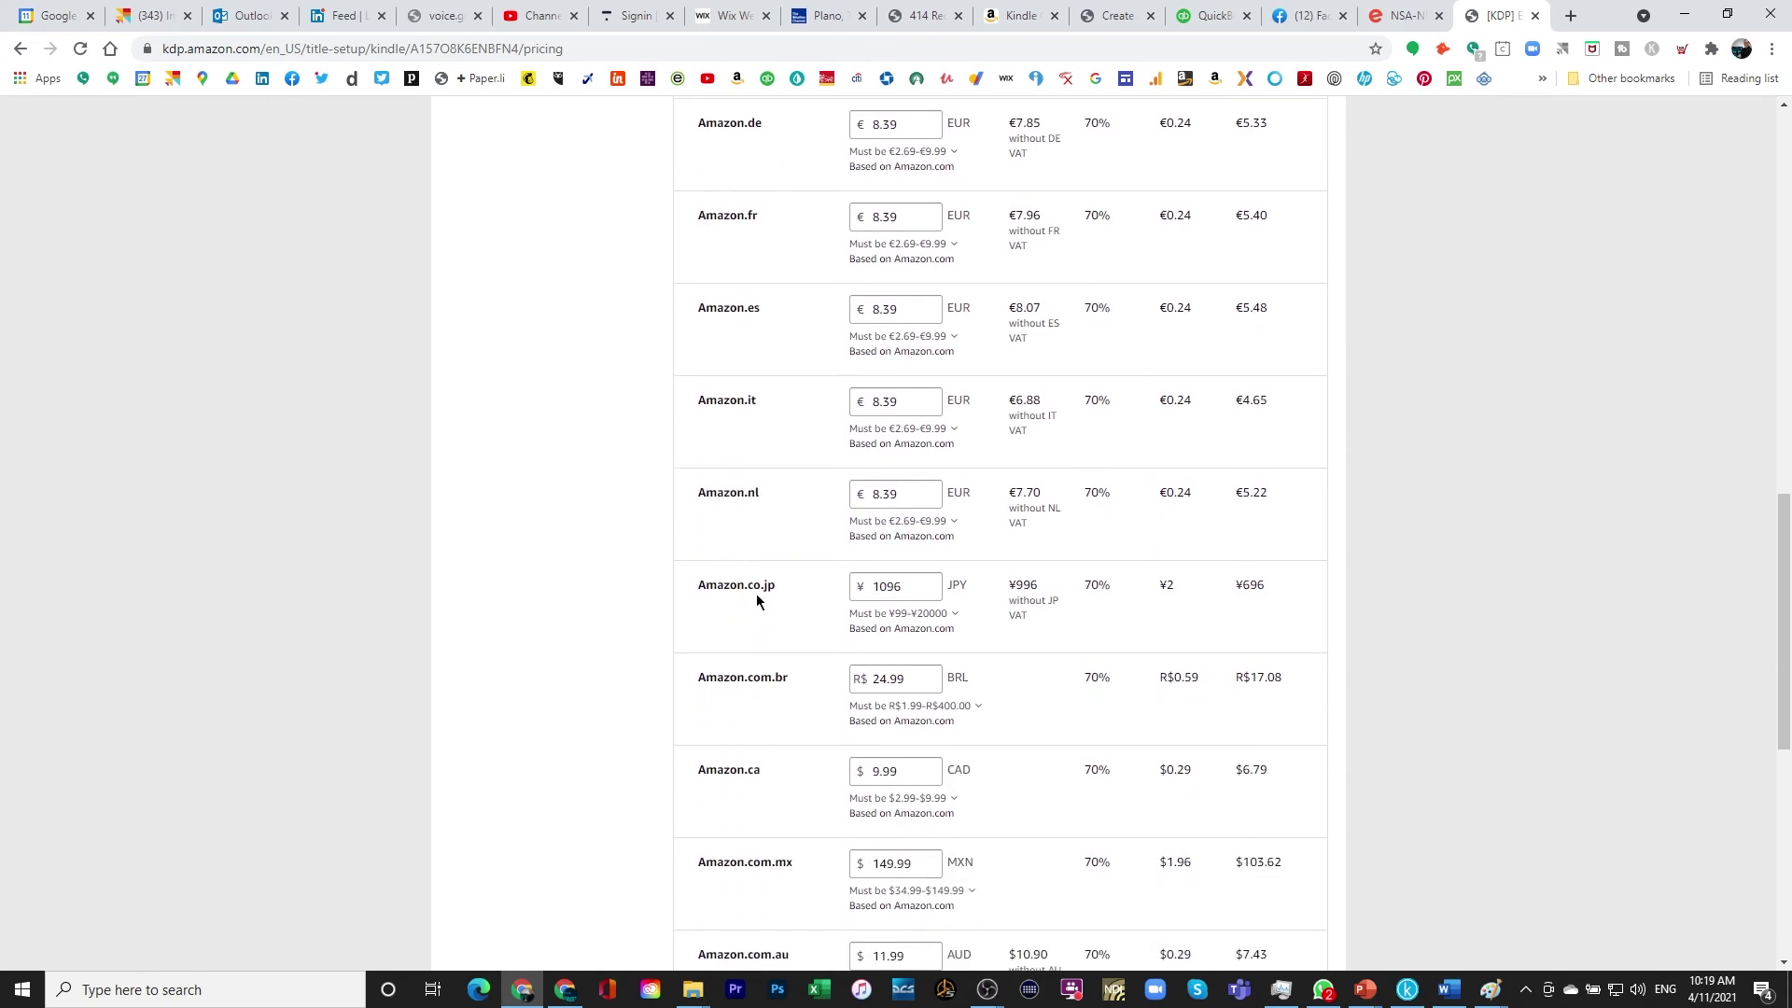
scroll(757, 598, "down", 1)
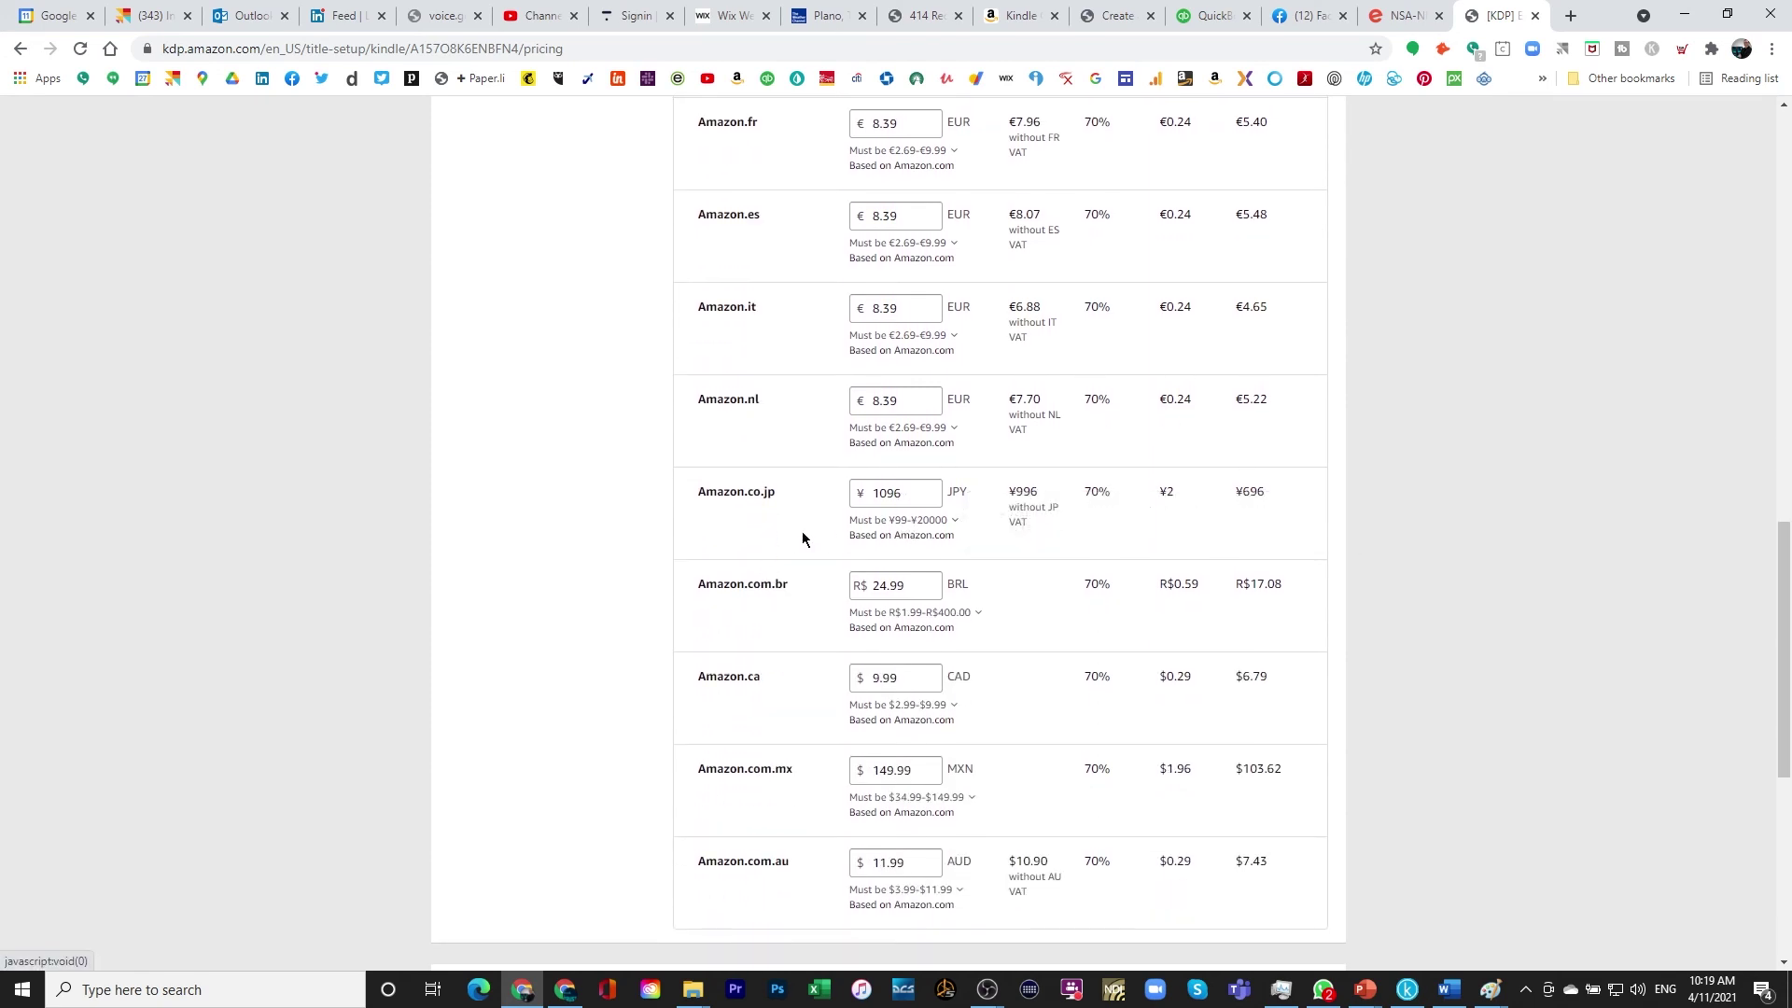
scroll(763, 607, "down", 1)
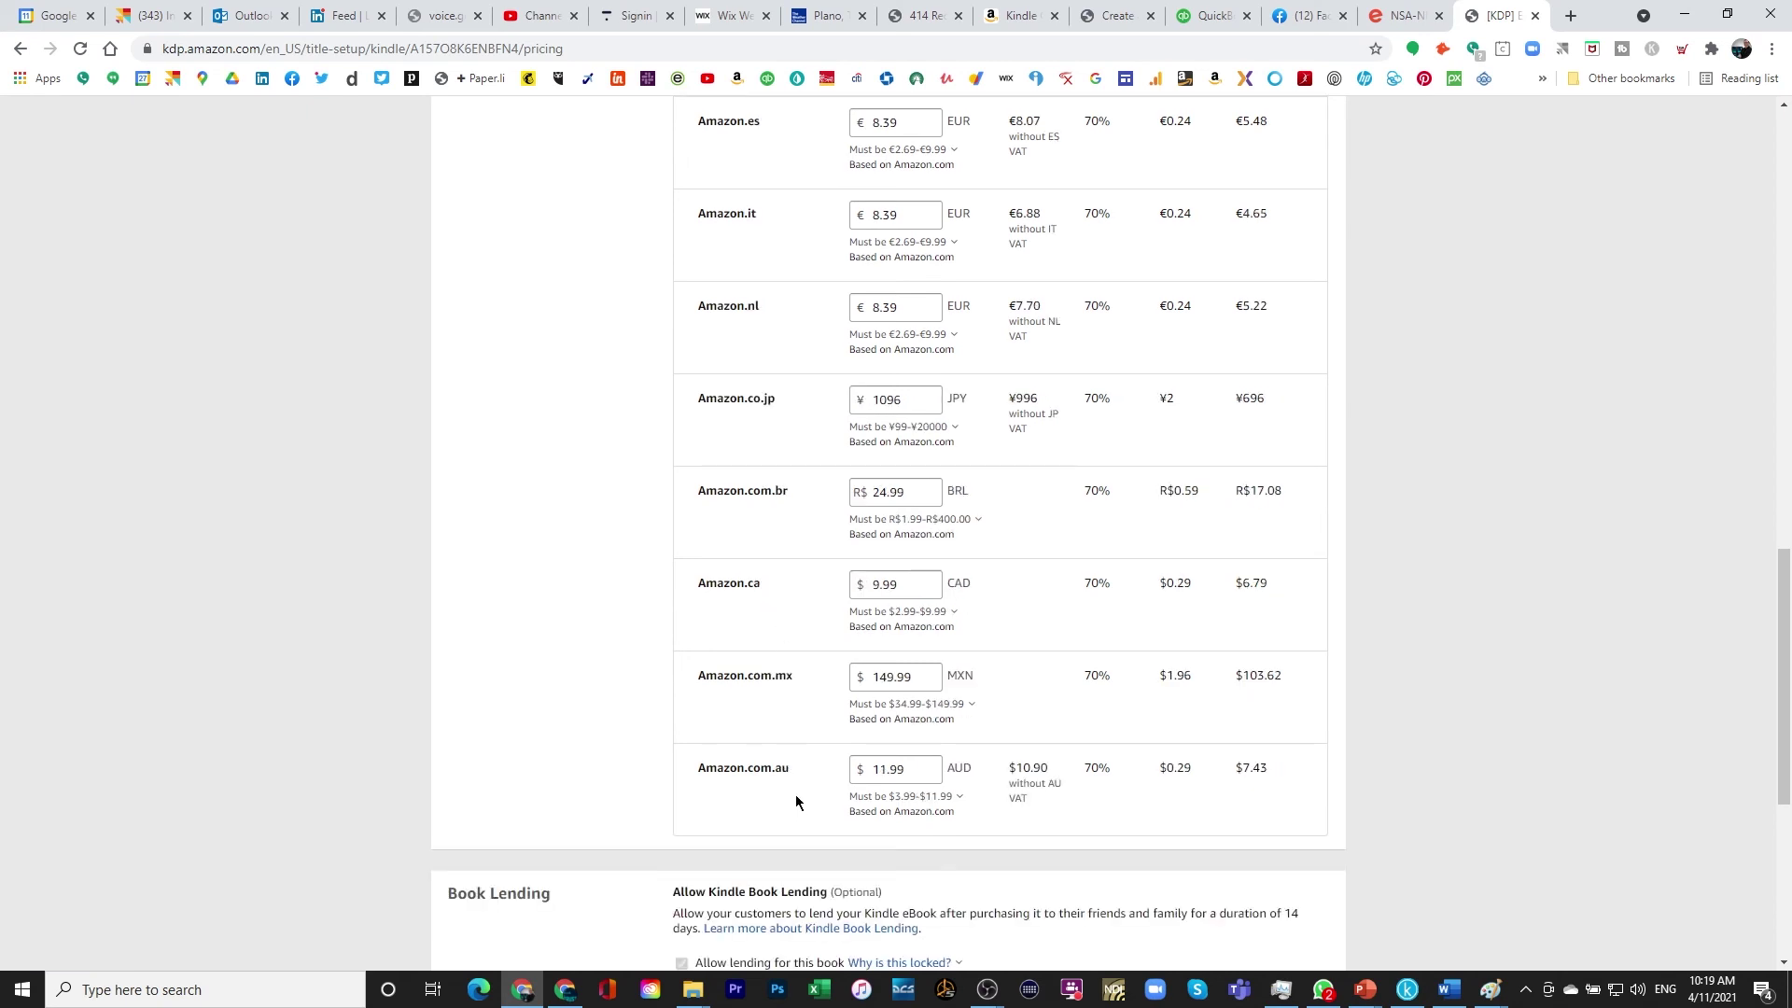
scroll(829, 668, "up", 1)
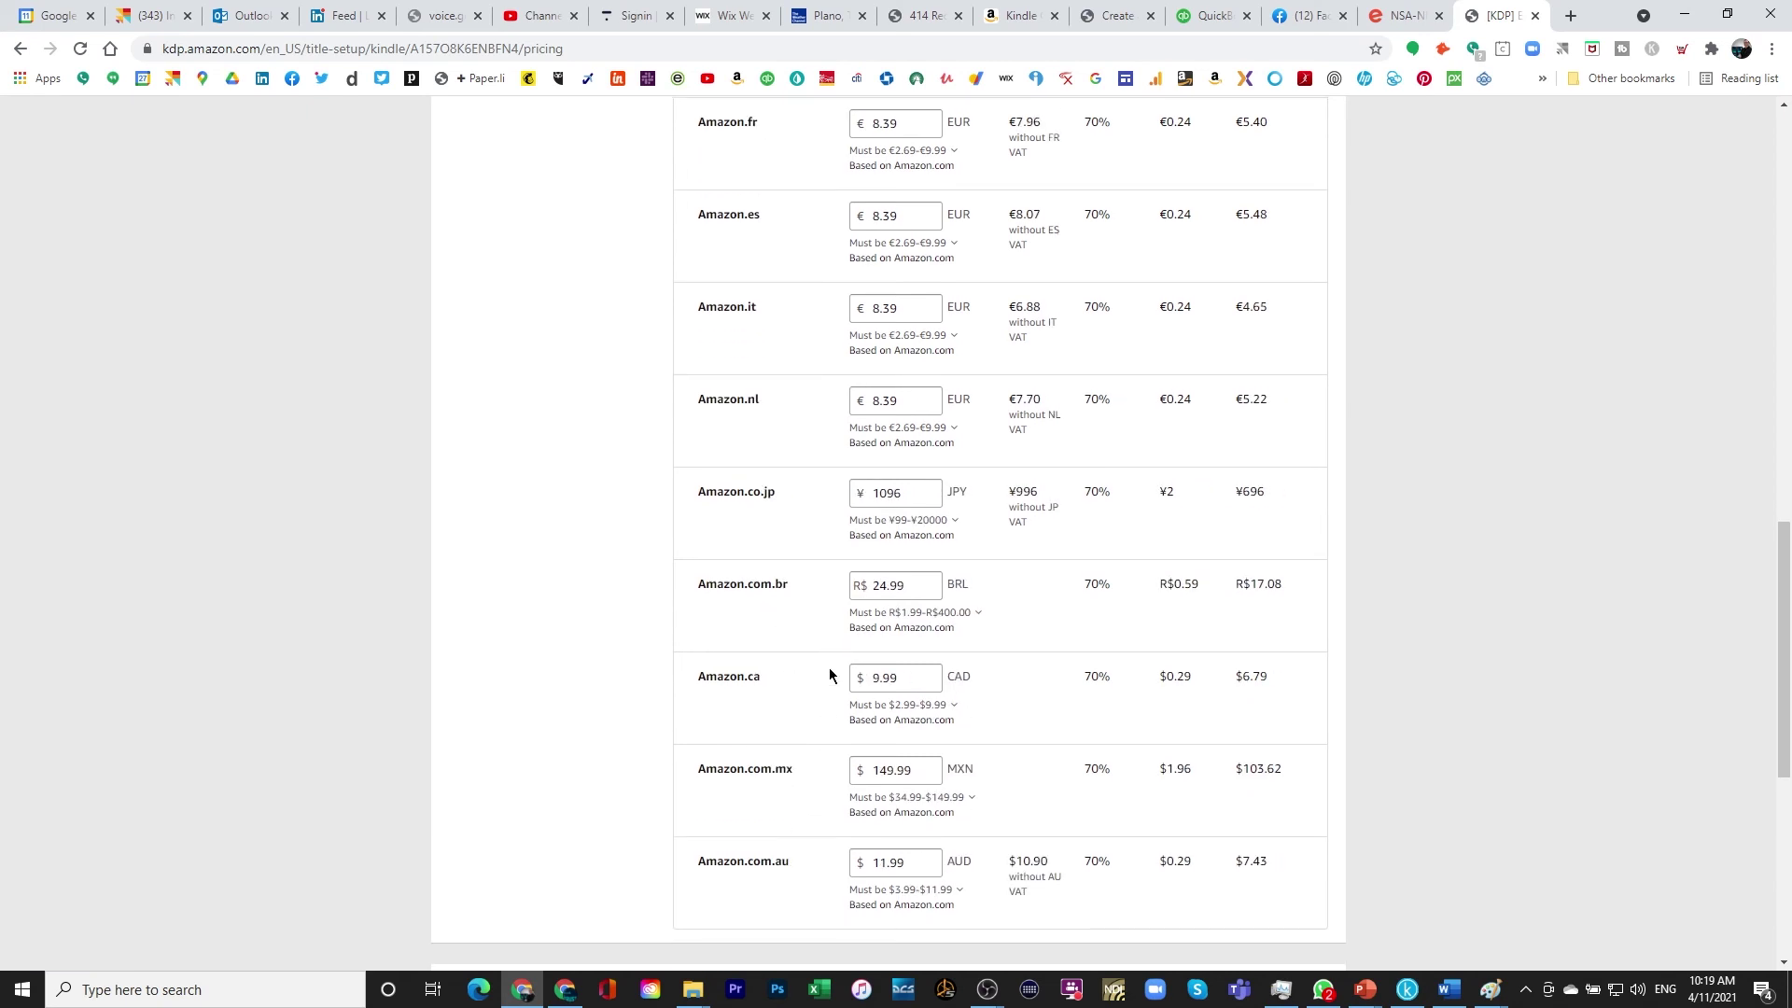
scroll(828, 668, "up", 9)
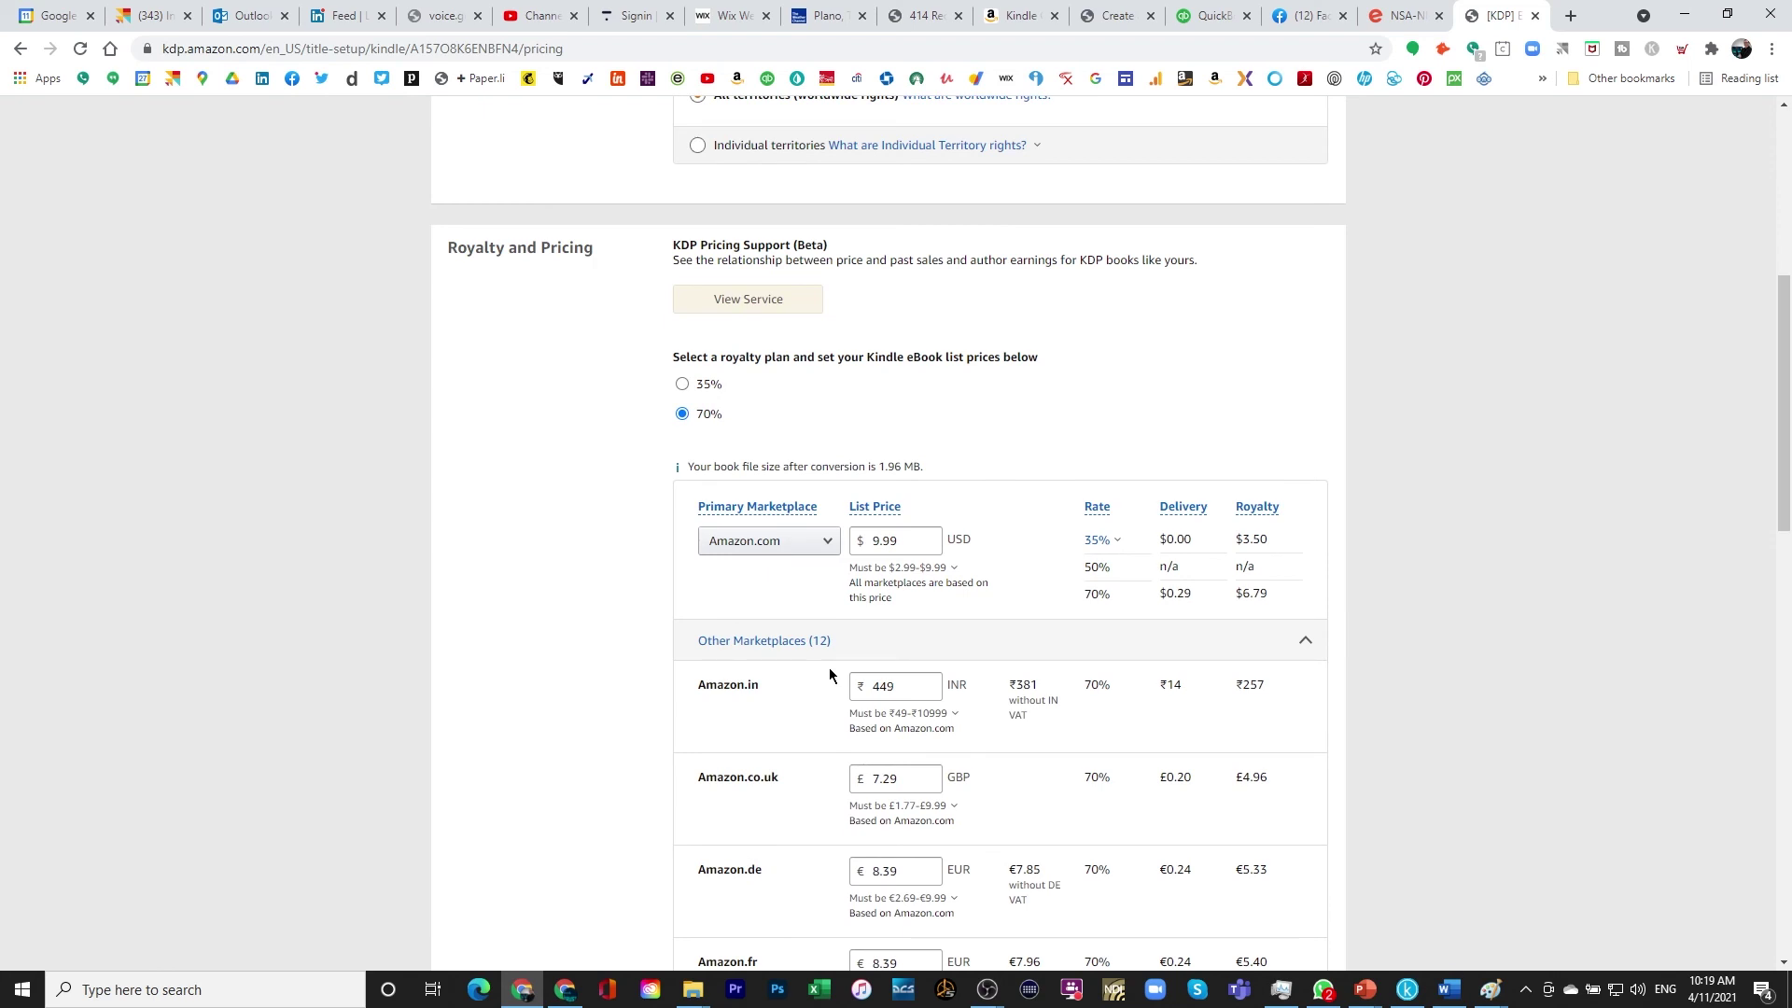
Recheck the pricing page from KDP Select enrollment to the terms, and publish the Kindle eBook, dismissing the submission notice
scroll(551, 503, "down", 1)
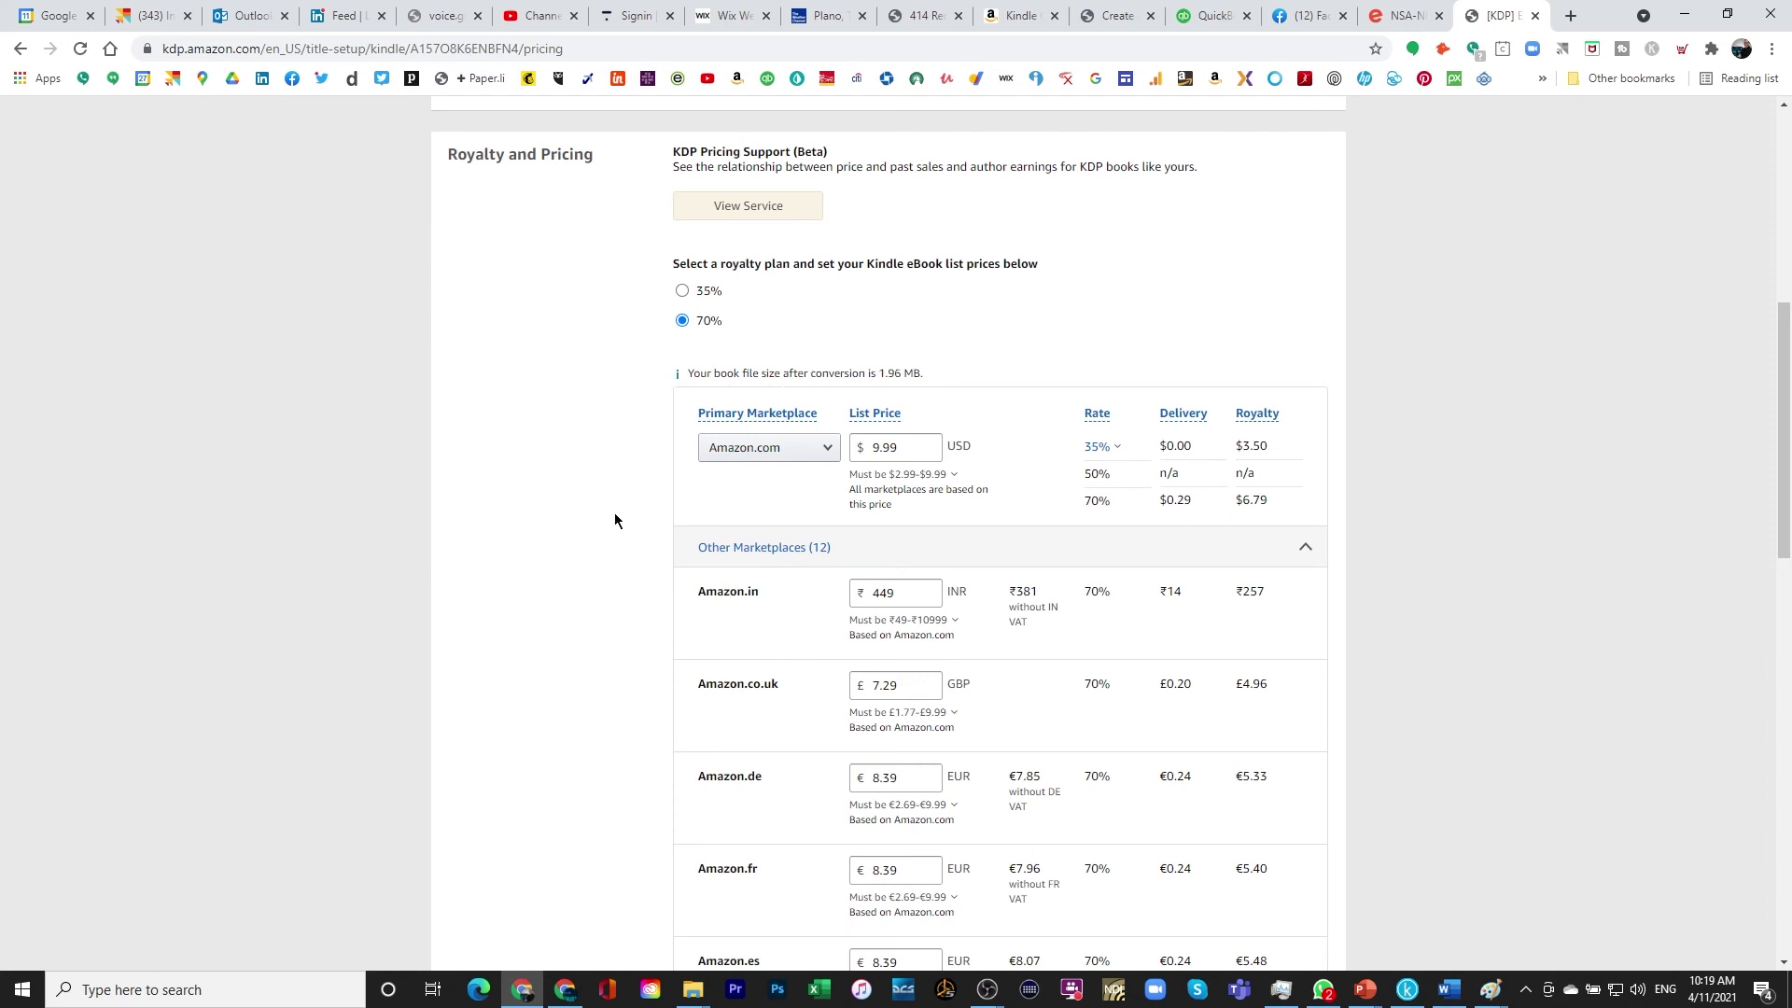
scroll(614, 518, "down", 1)
scroll(614, 516, "down", 10)
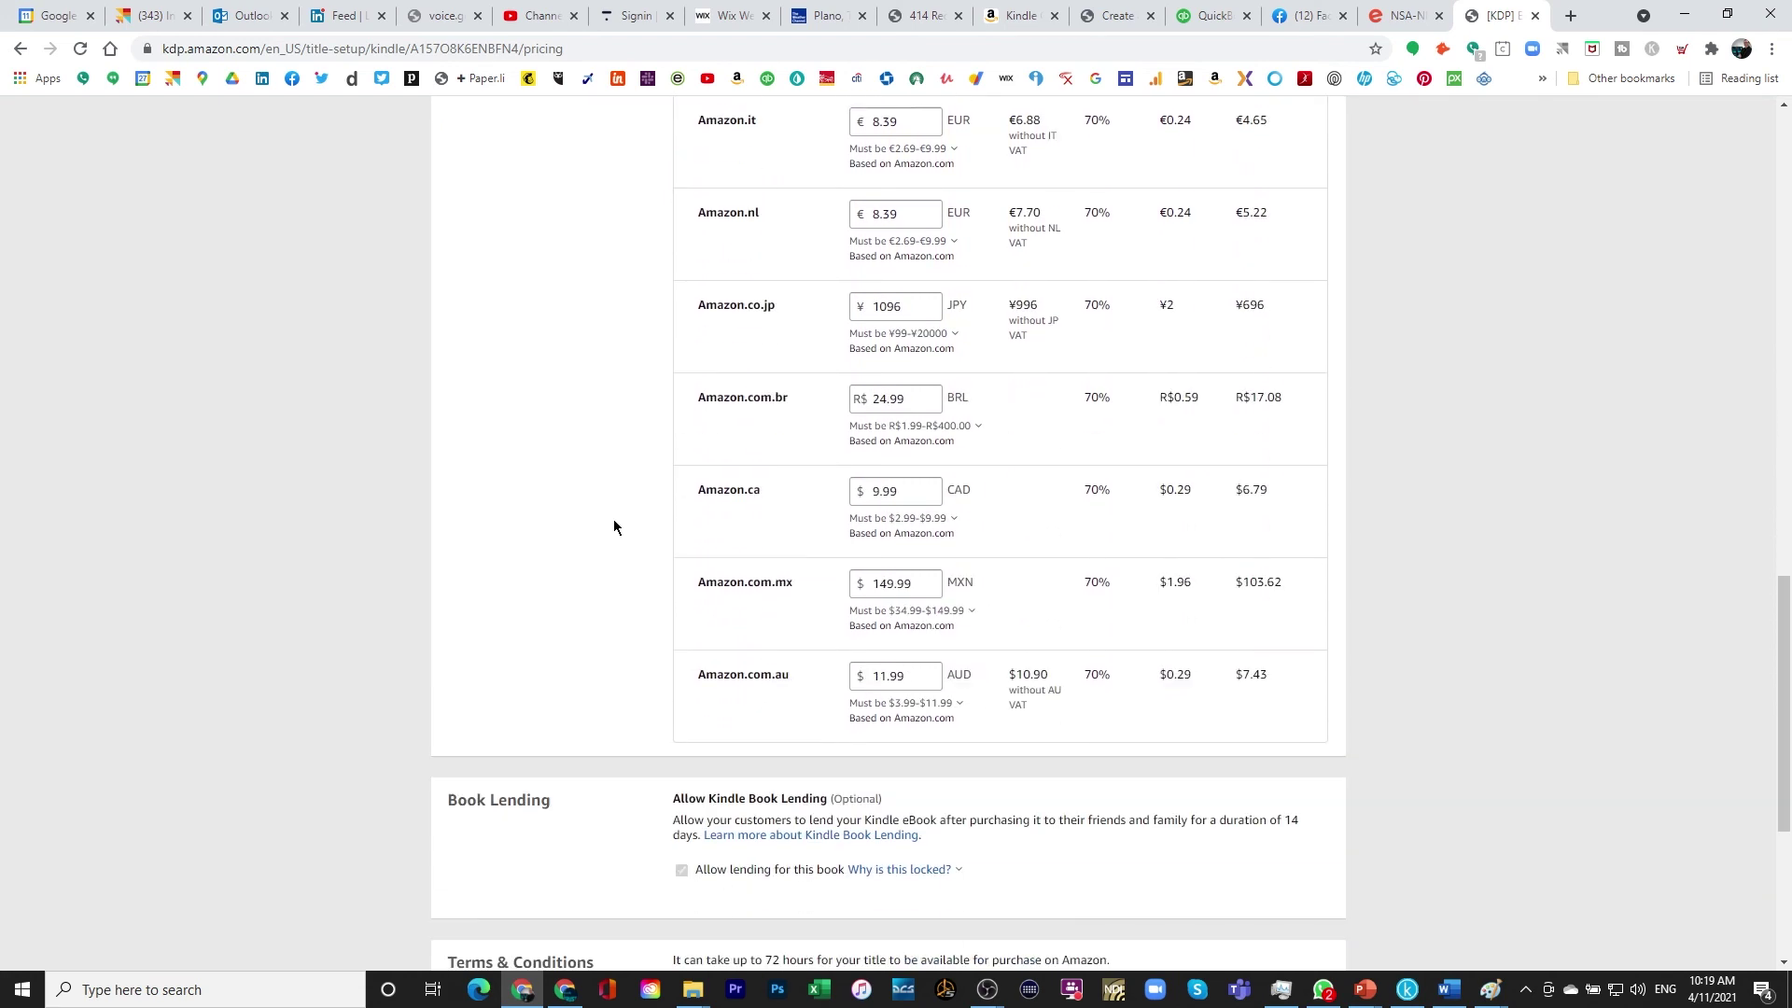
scroll(614, 523, "down", 2)
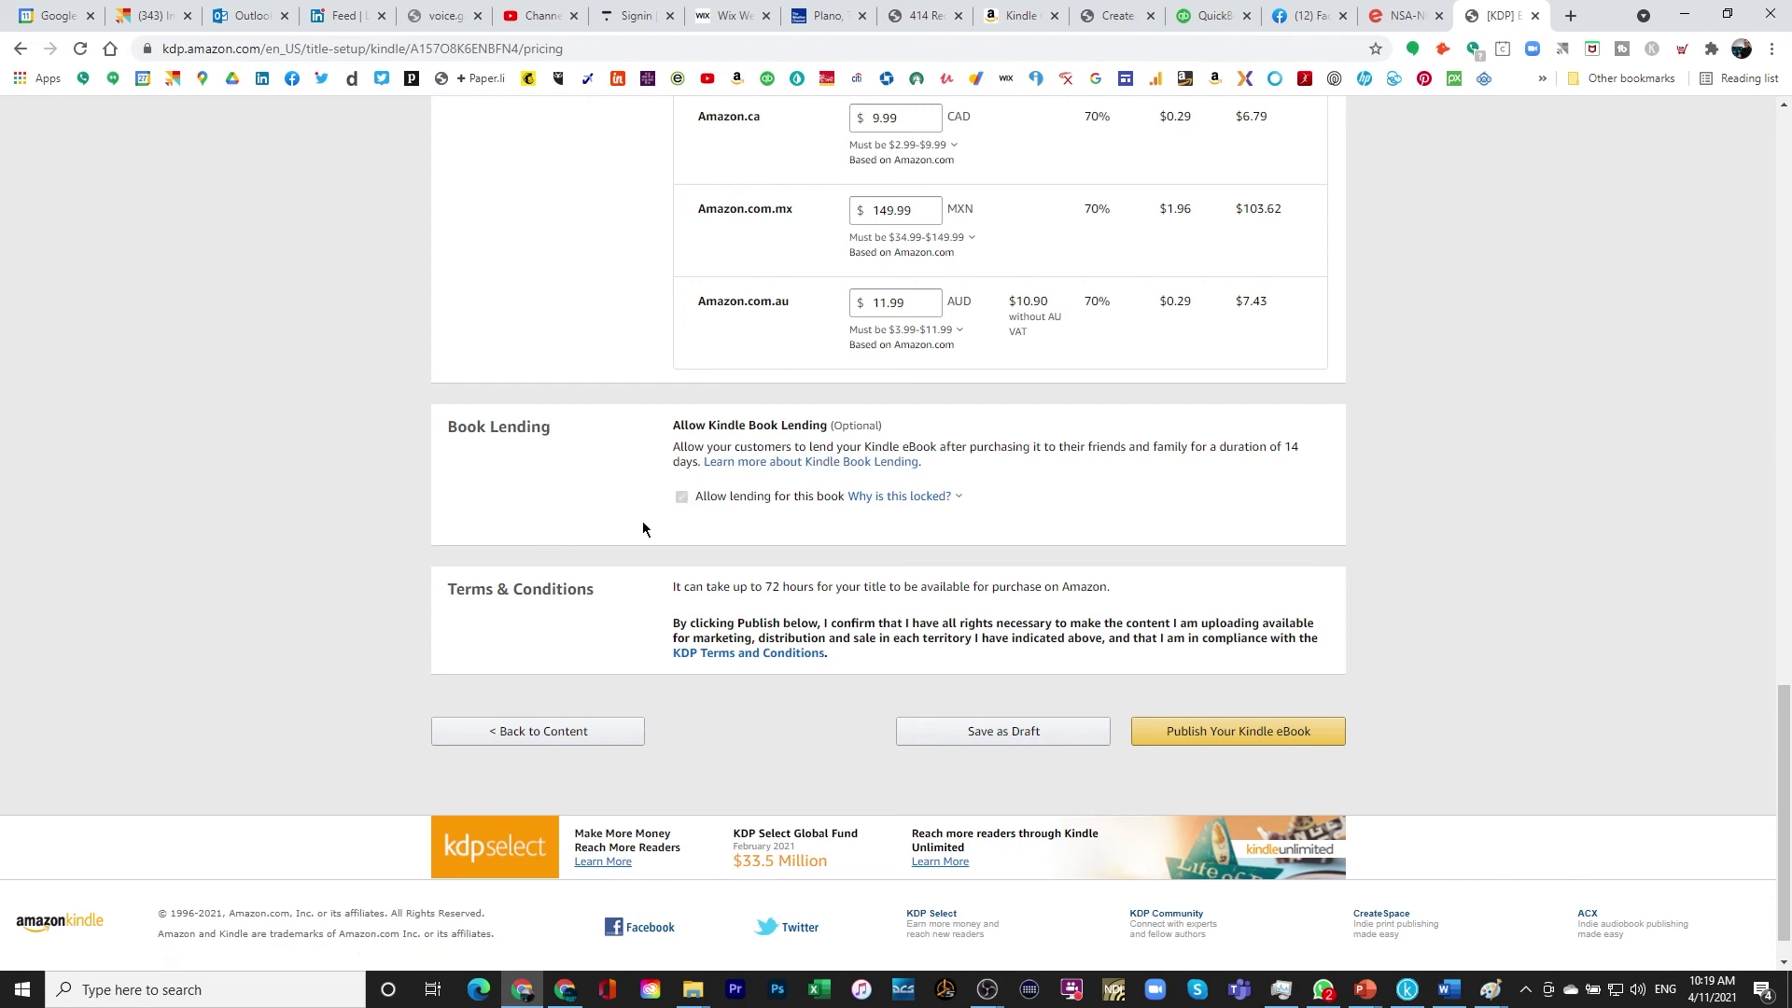
scroll(645, 512, "up", 15)
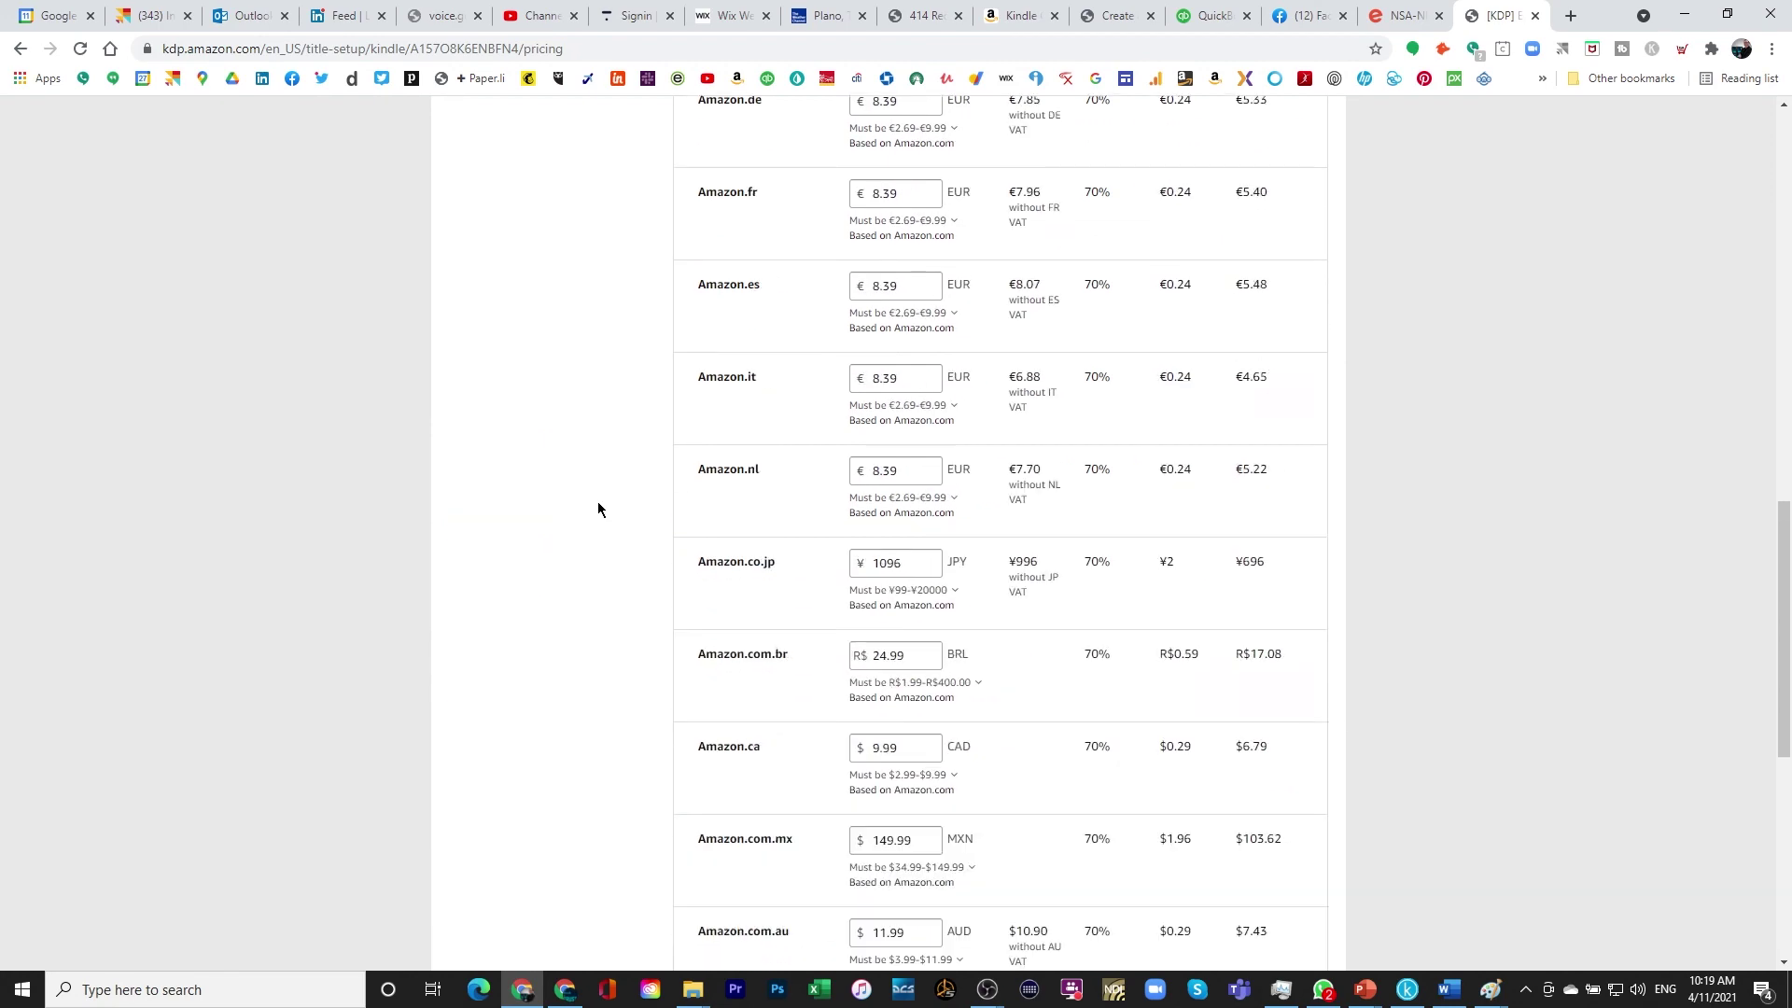
scroll(597, 504, "up", 5)
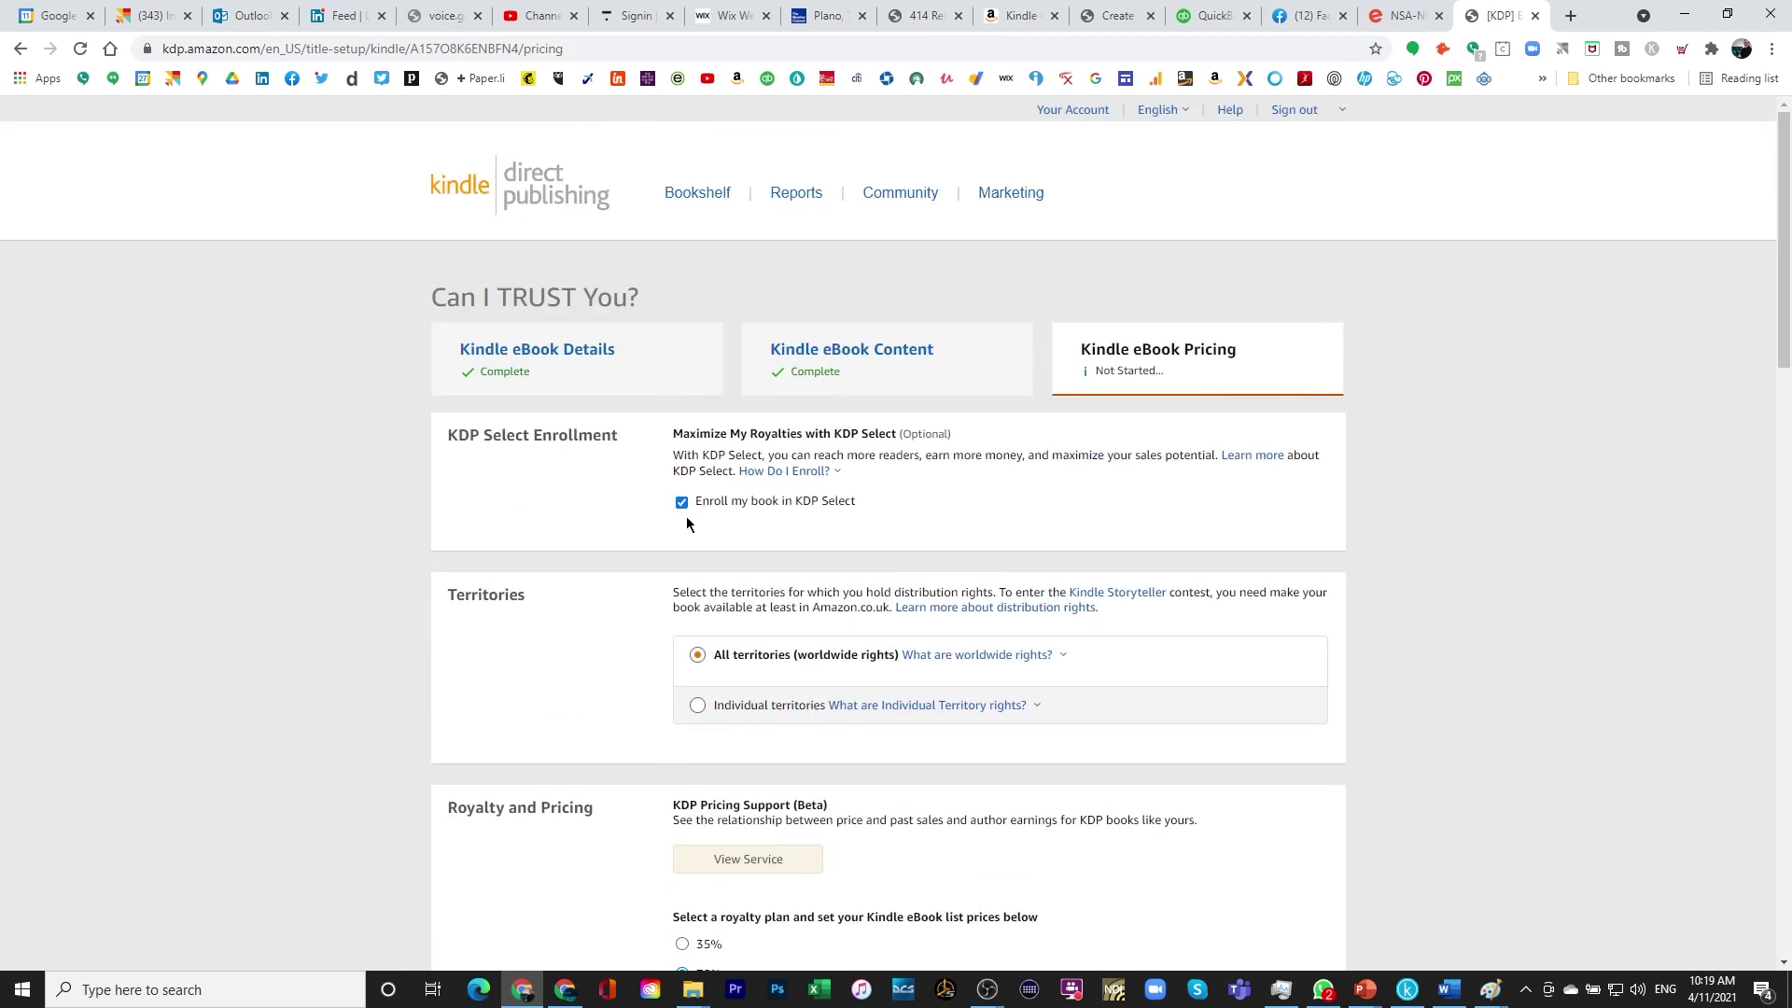
scroll(653, 523, "down", 6)
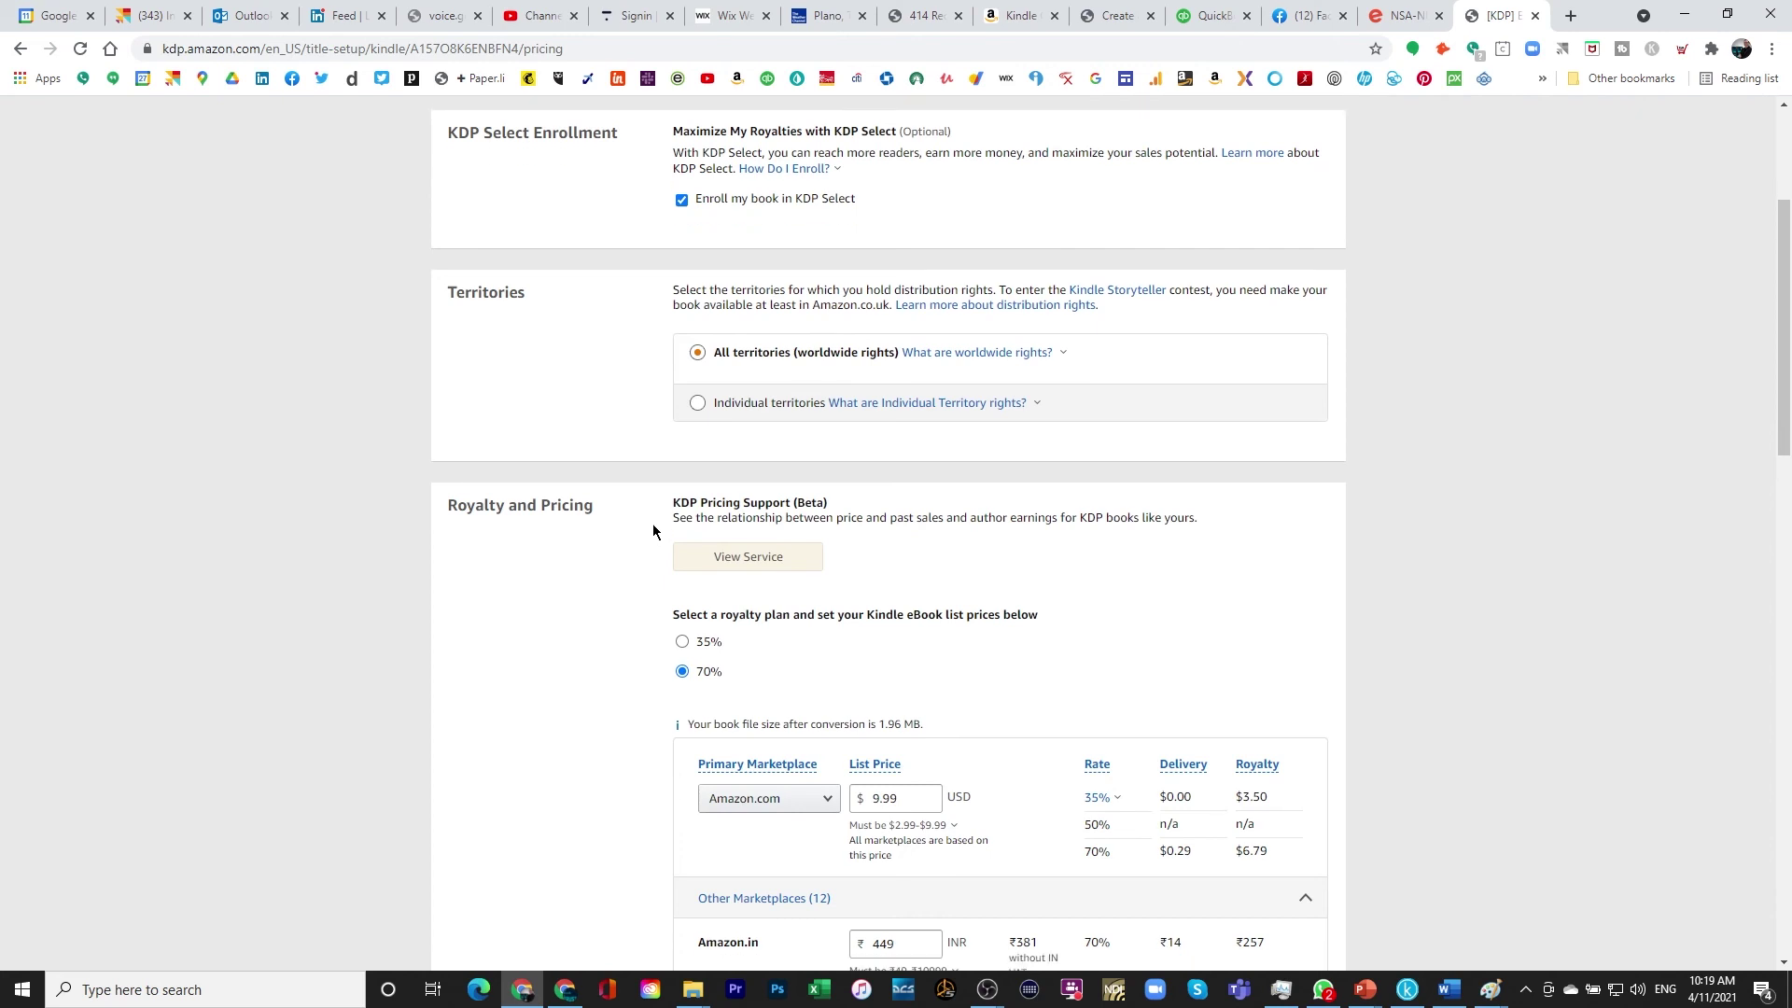
scroll(603, 504, "down", 10)
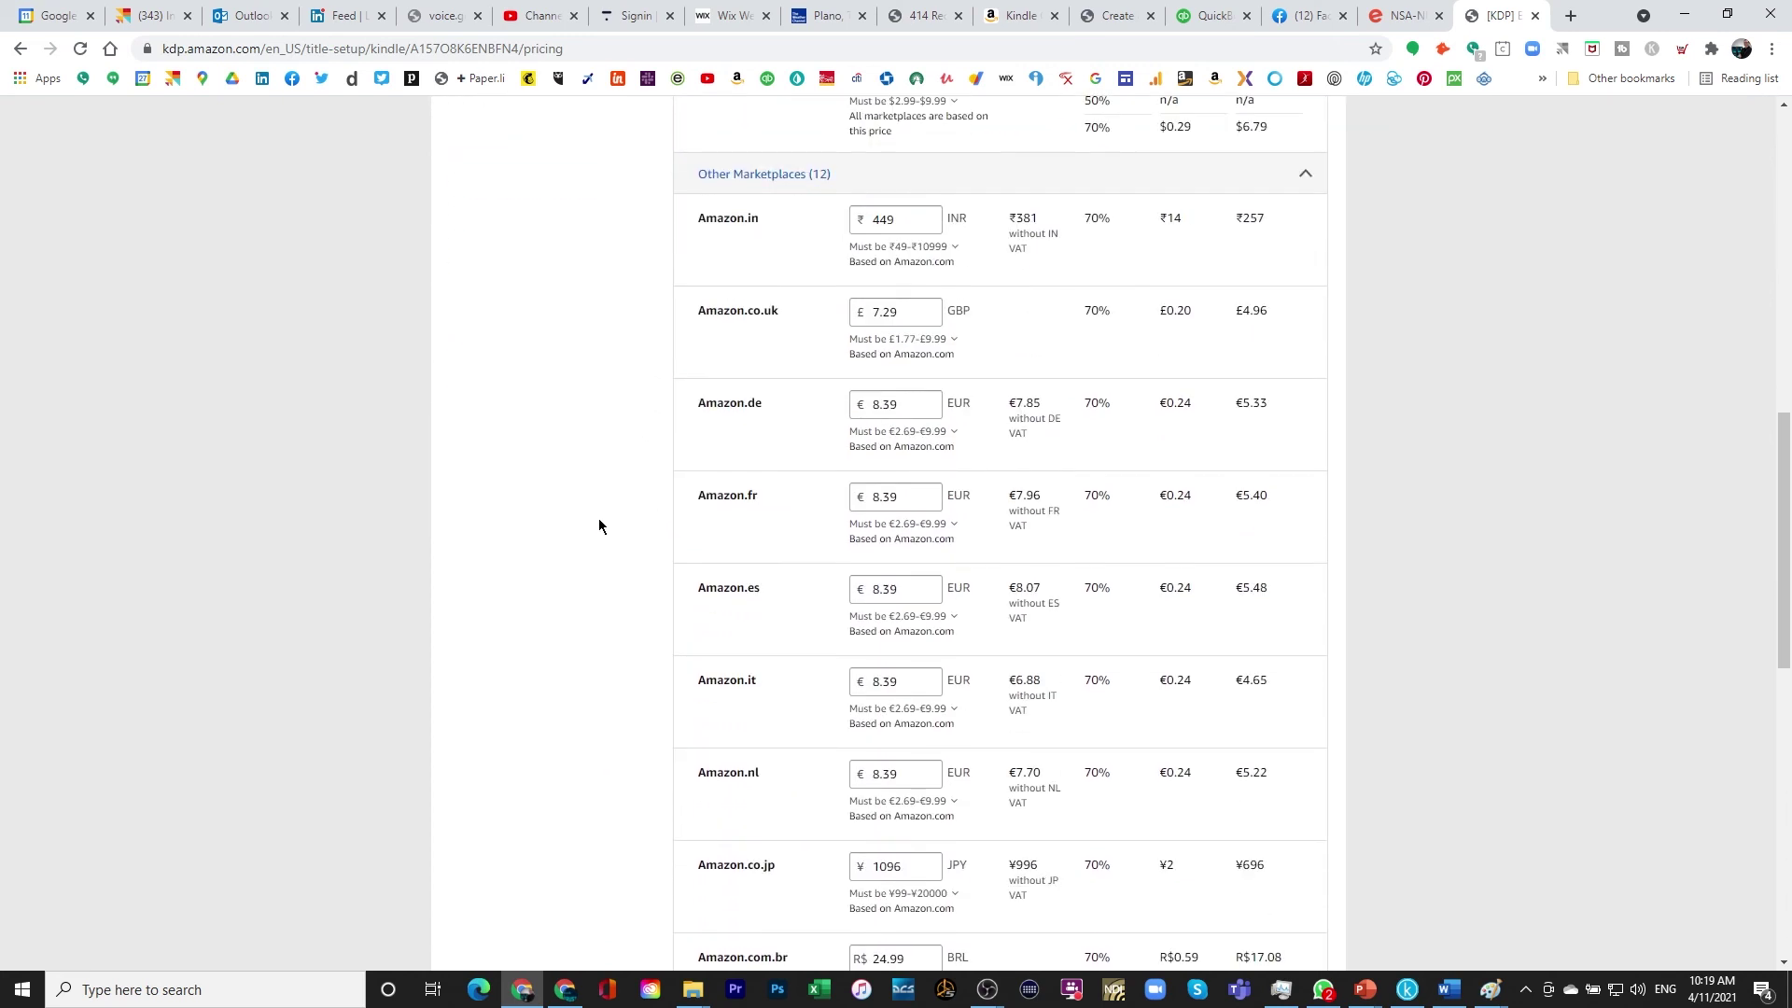
scroll(603, 546, "down", 5)
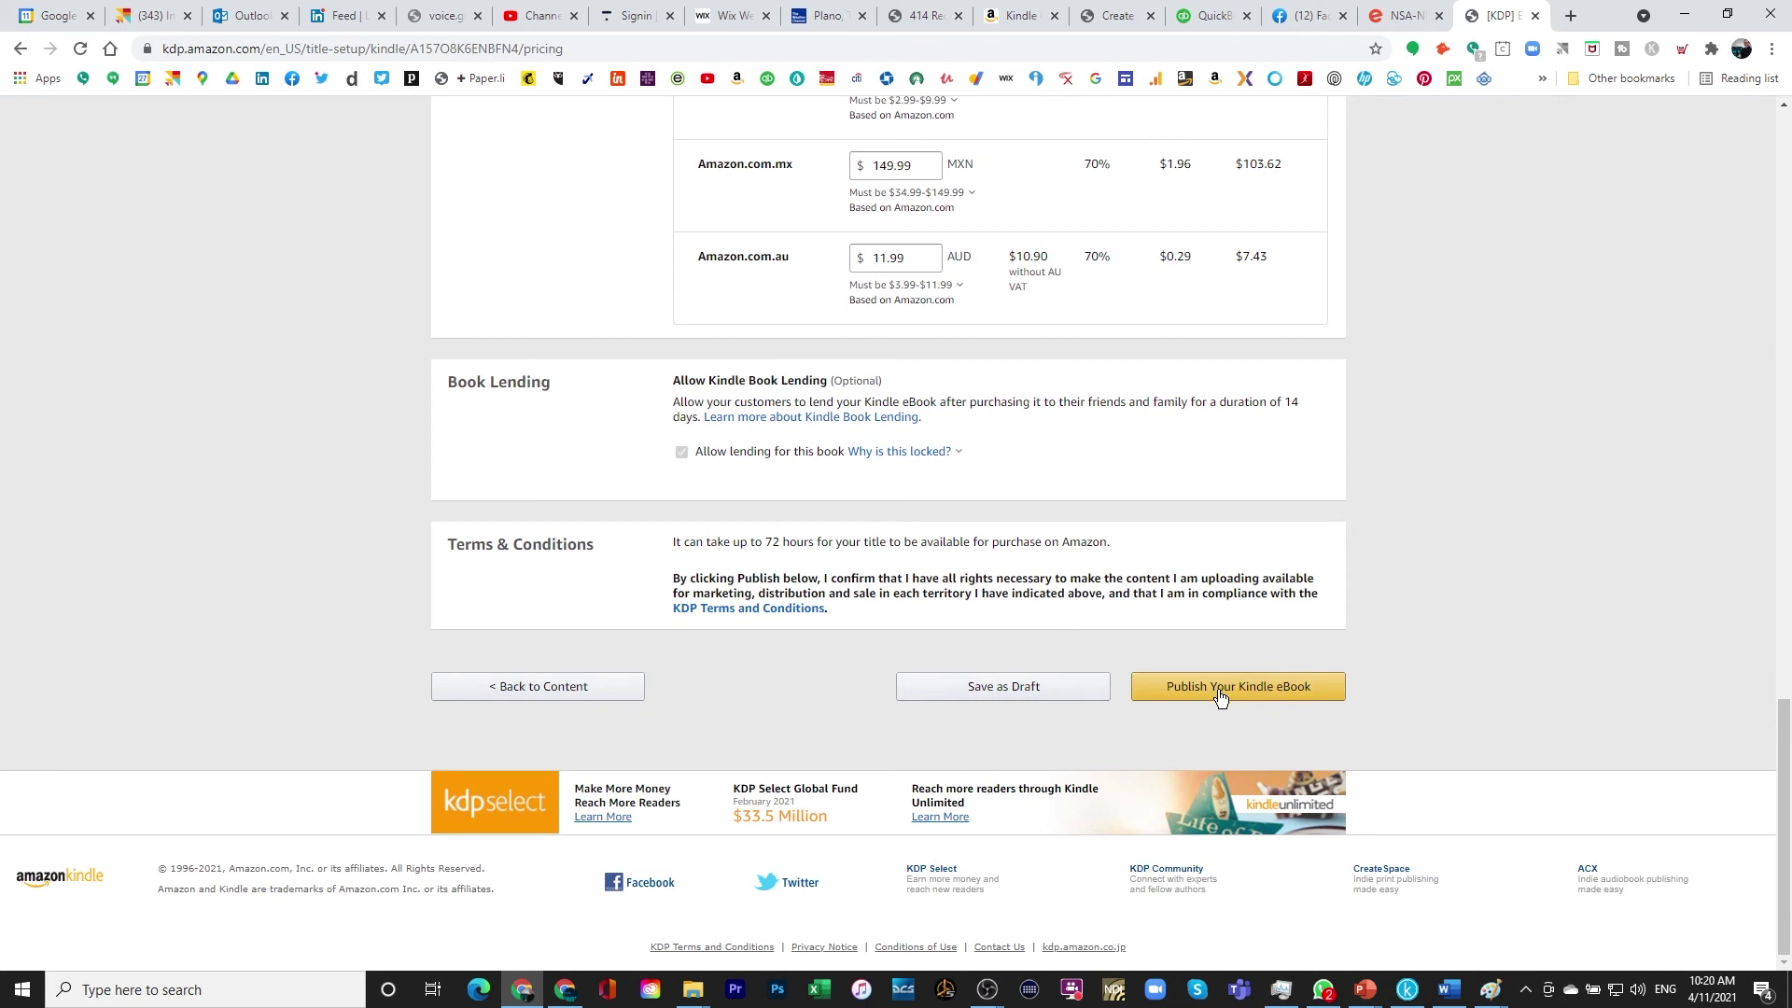
left_click(1219, 695)
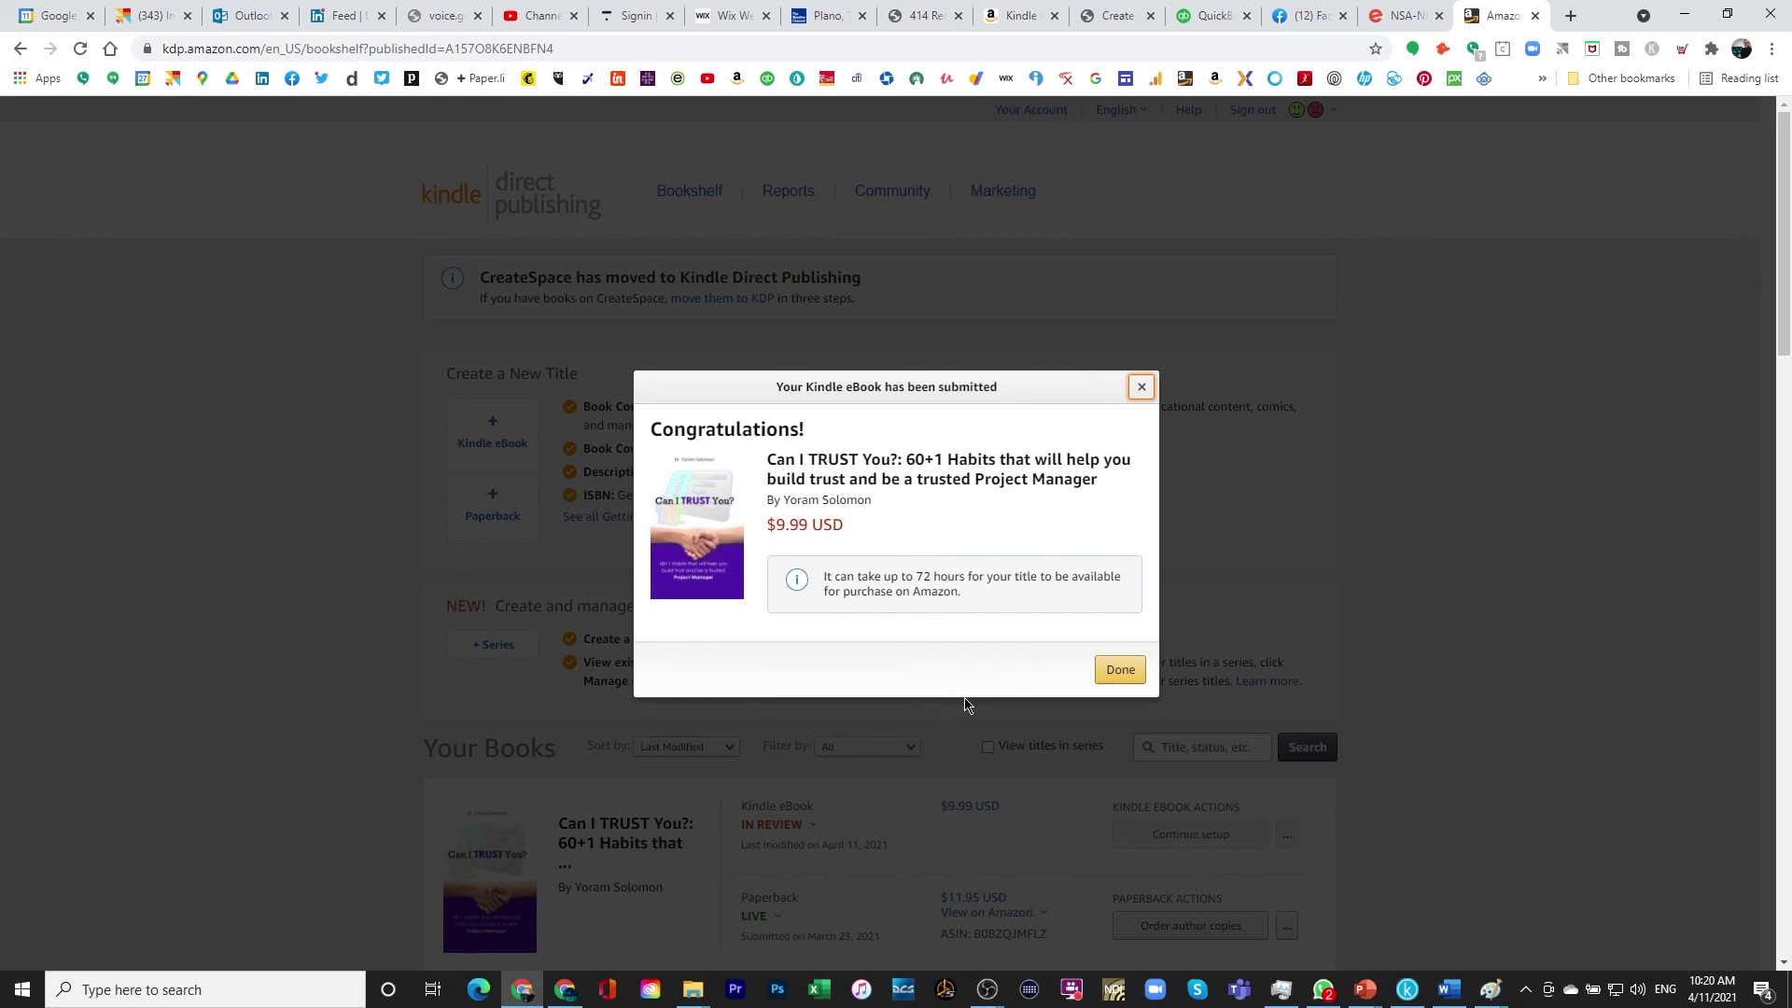
left_click(1119, 670)
Find Can I TRUST You? on the bookshelf and view the details of its Kindle eBook review status
scroll(256, 567, "down", 3)
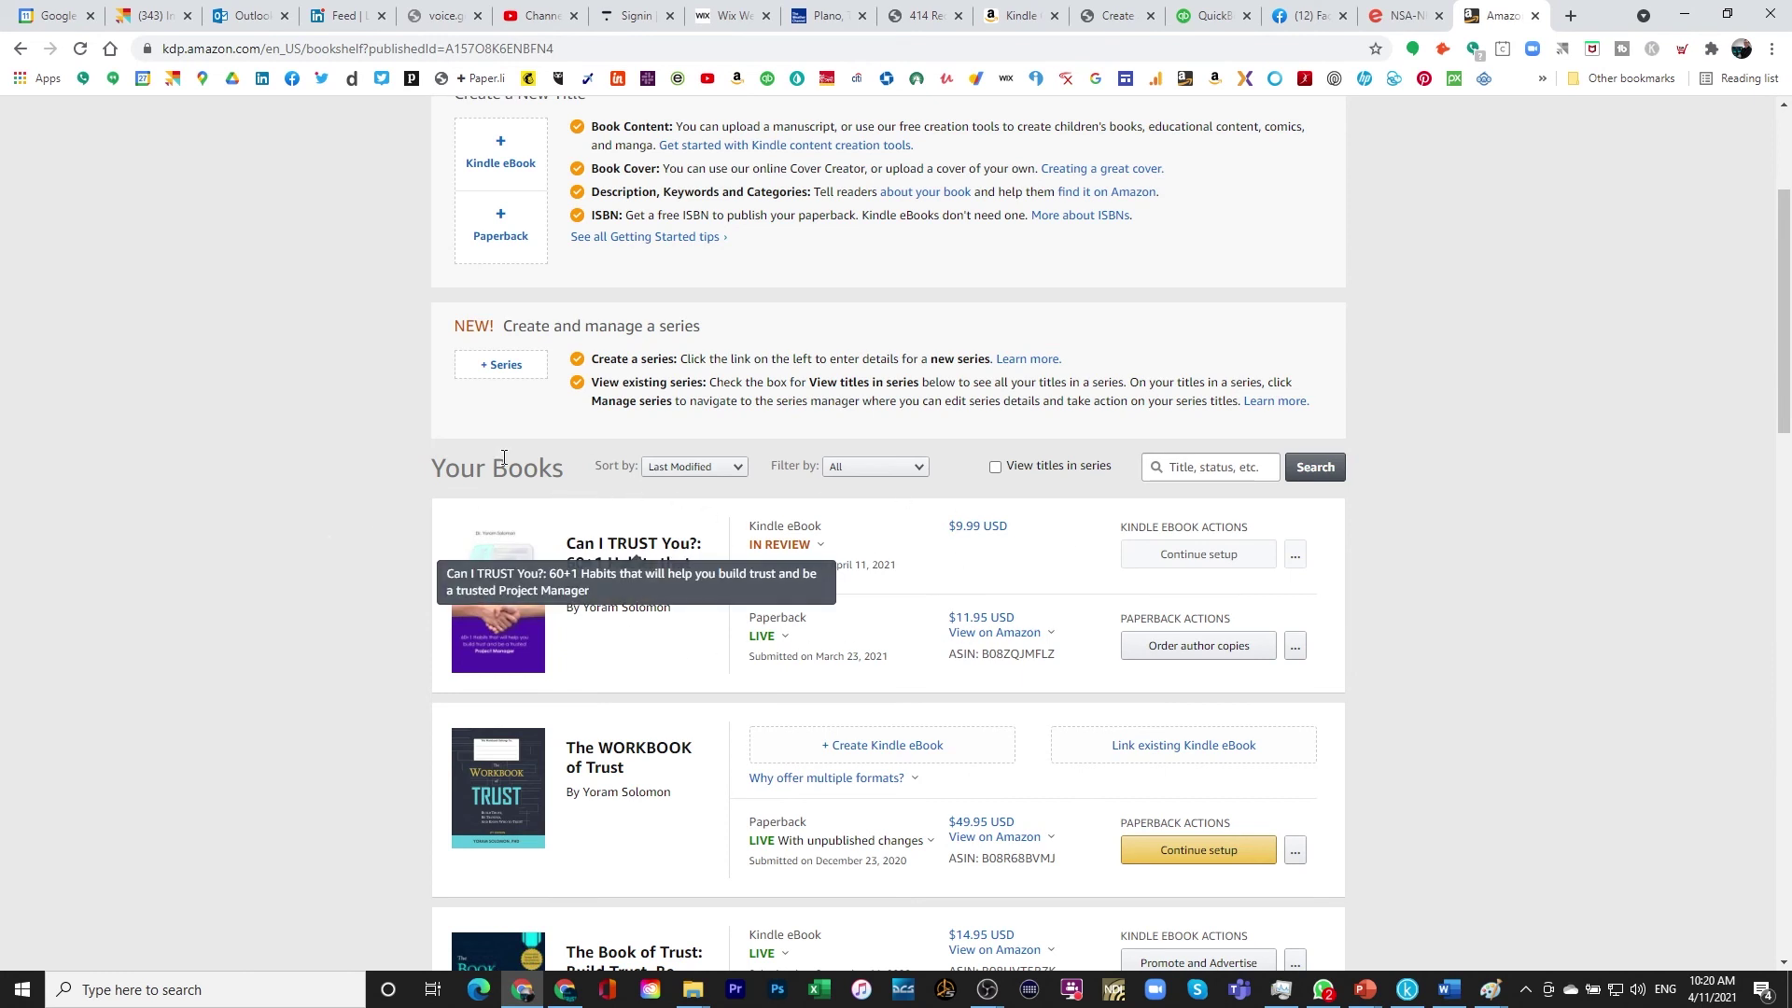
scroll(441, 519, "up", 3)
scroll(803, 600, "down", 3)
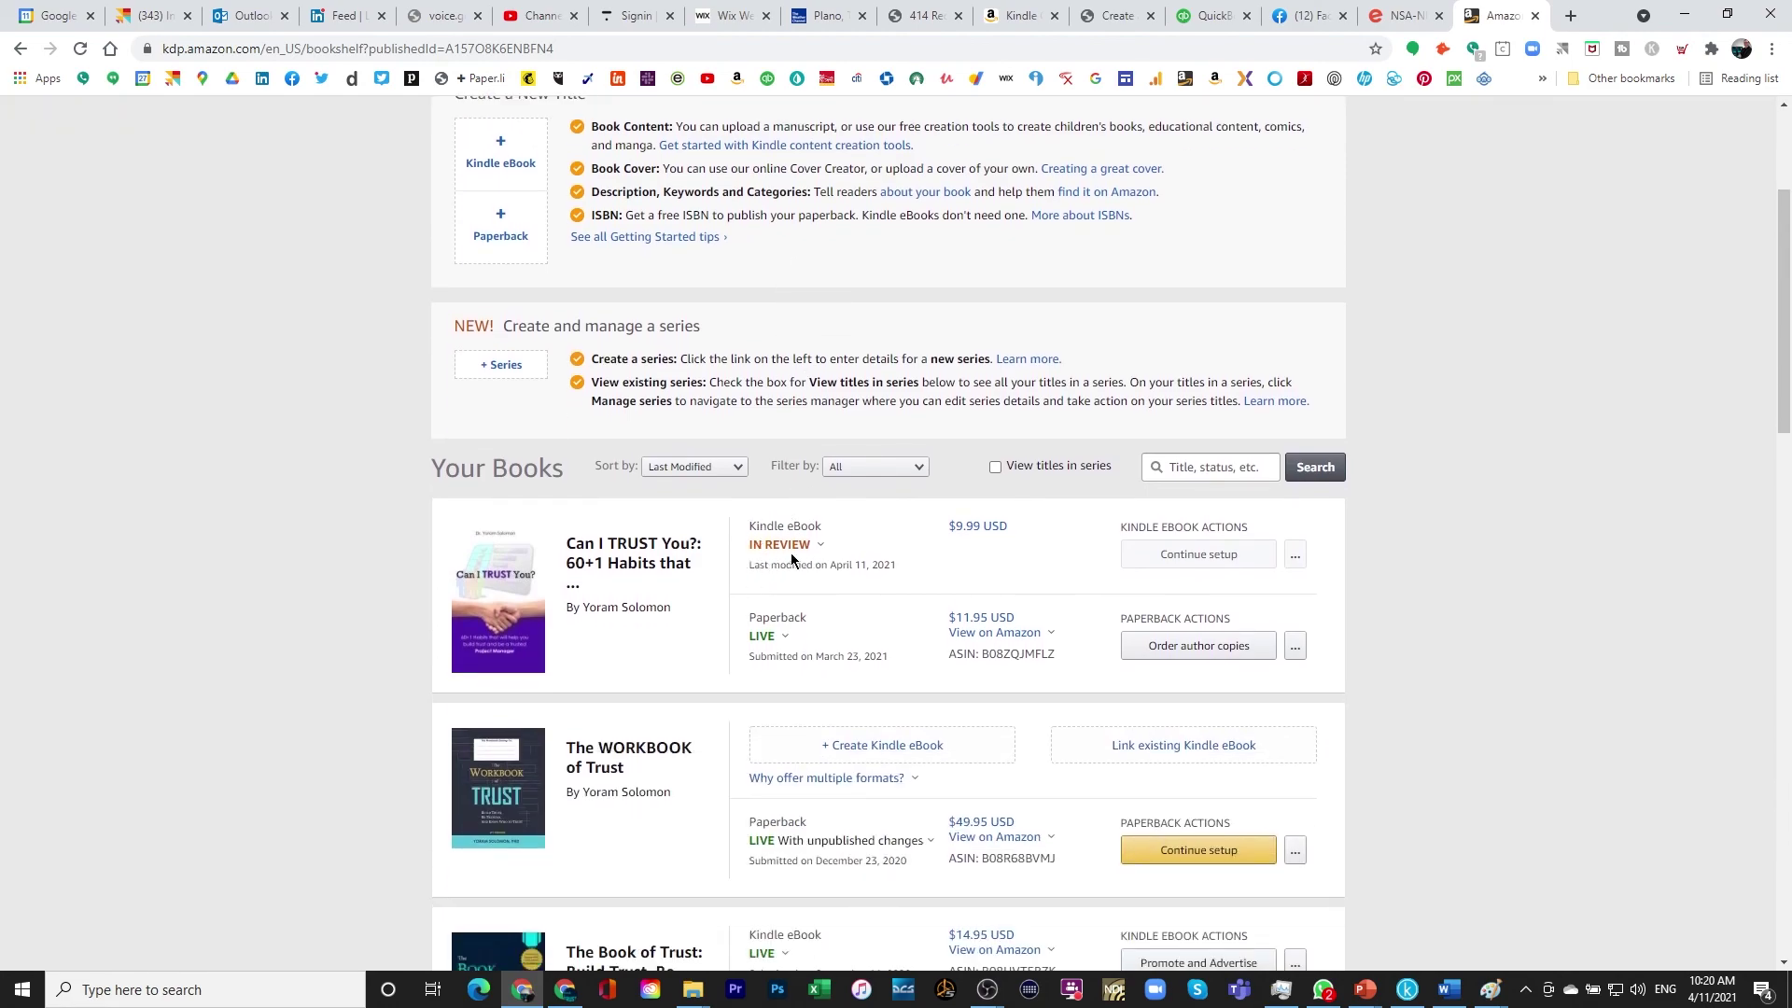
left_click(782, 544)
left_click(1036, 632)
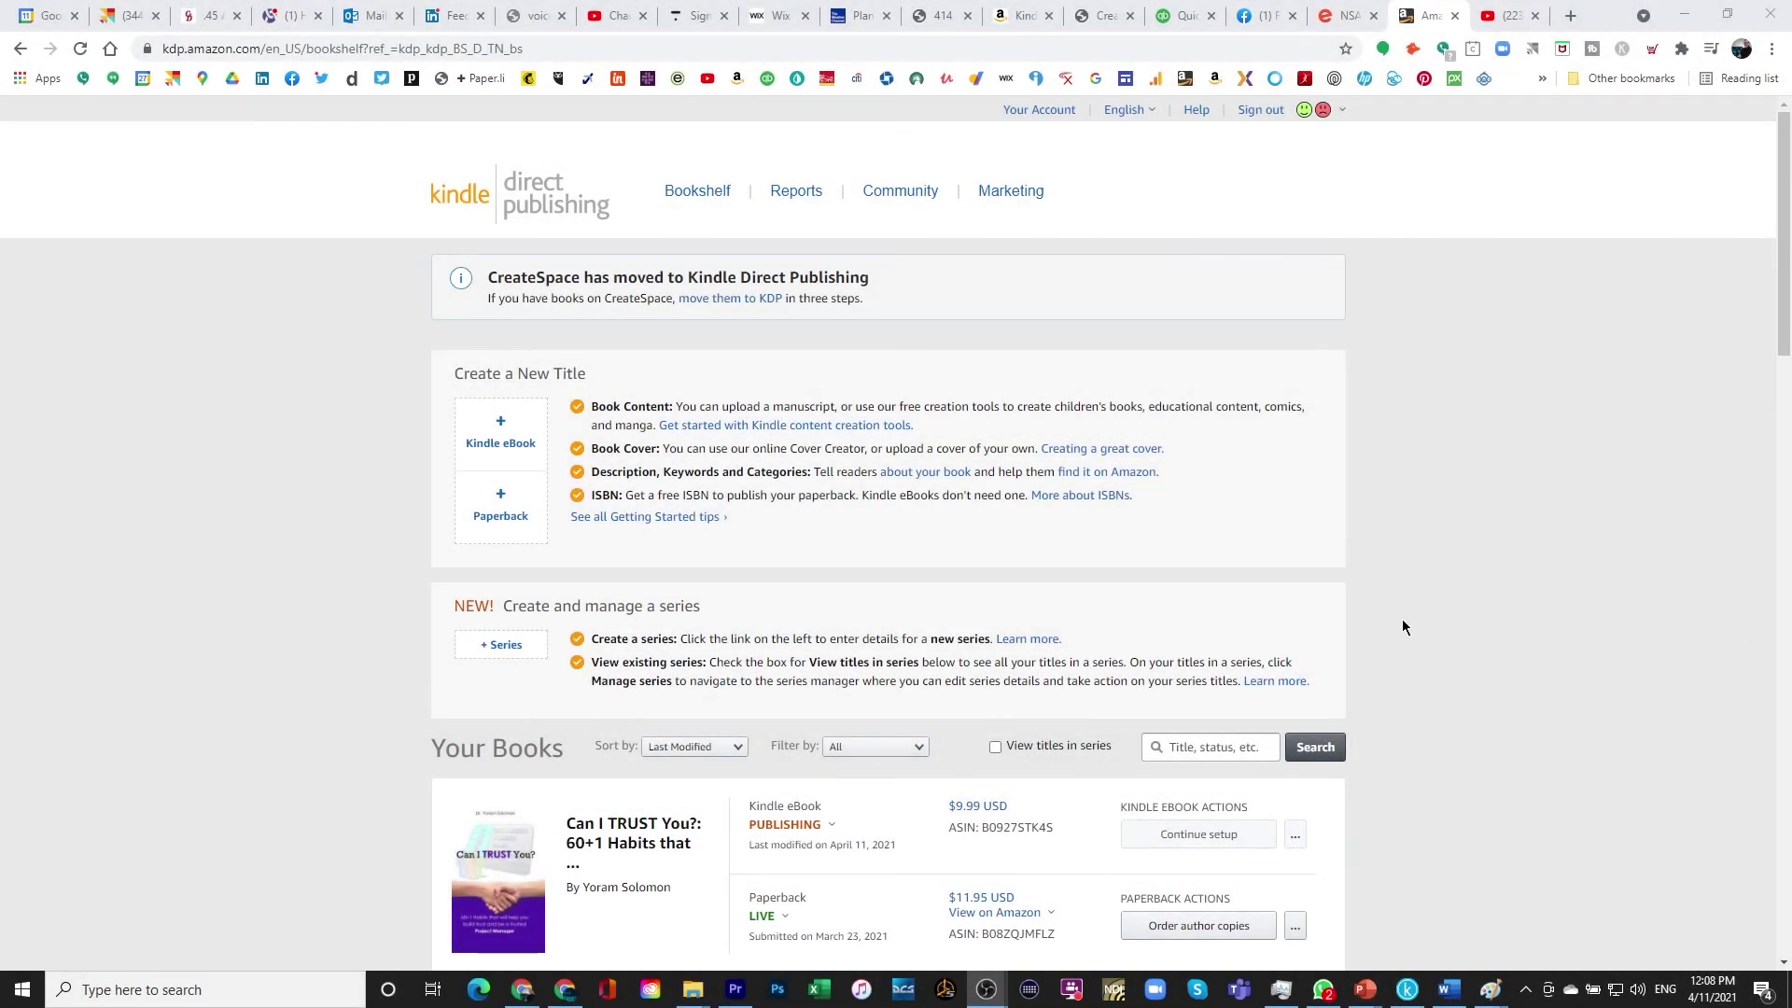
Check the publishing status details of the Can I TRUST You? Kindle eBook on the refreshed bookshelf
scroll(1489, 632, "down", 2)
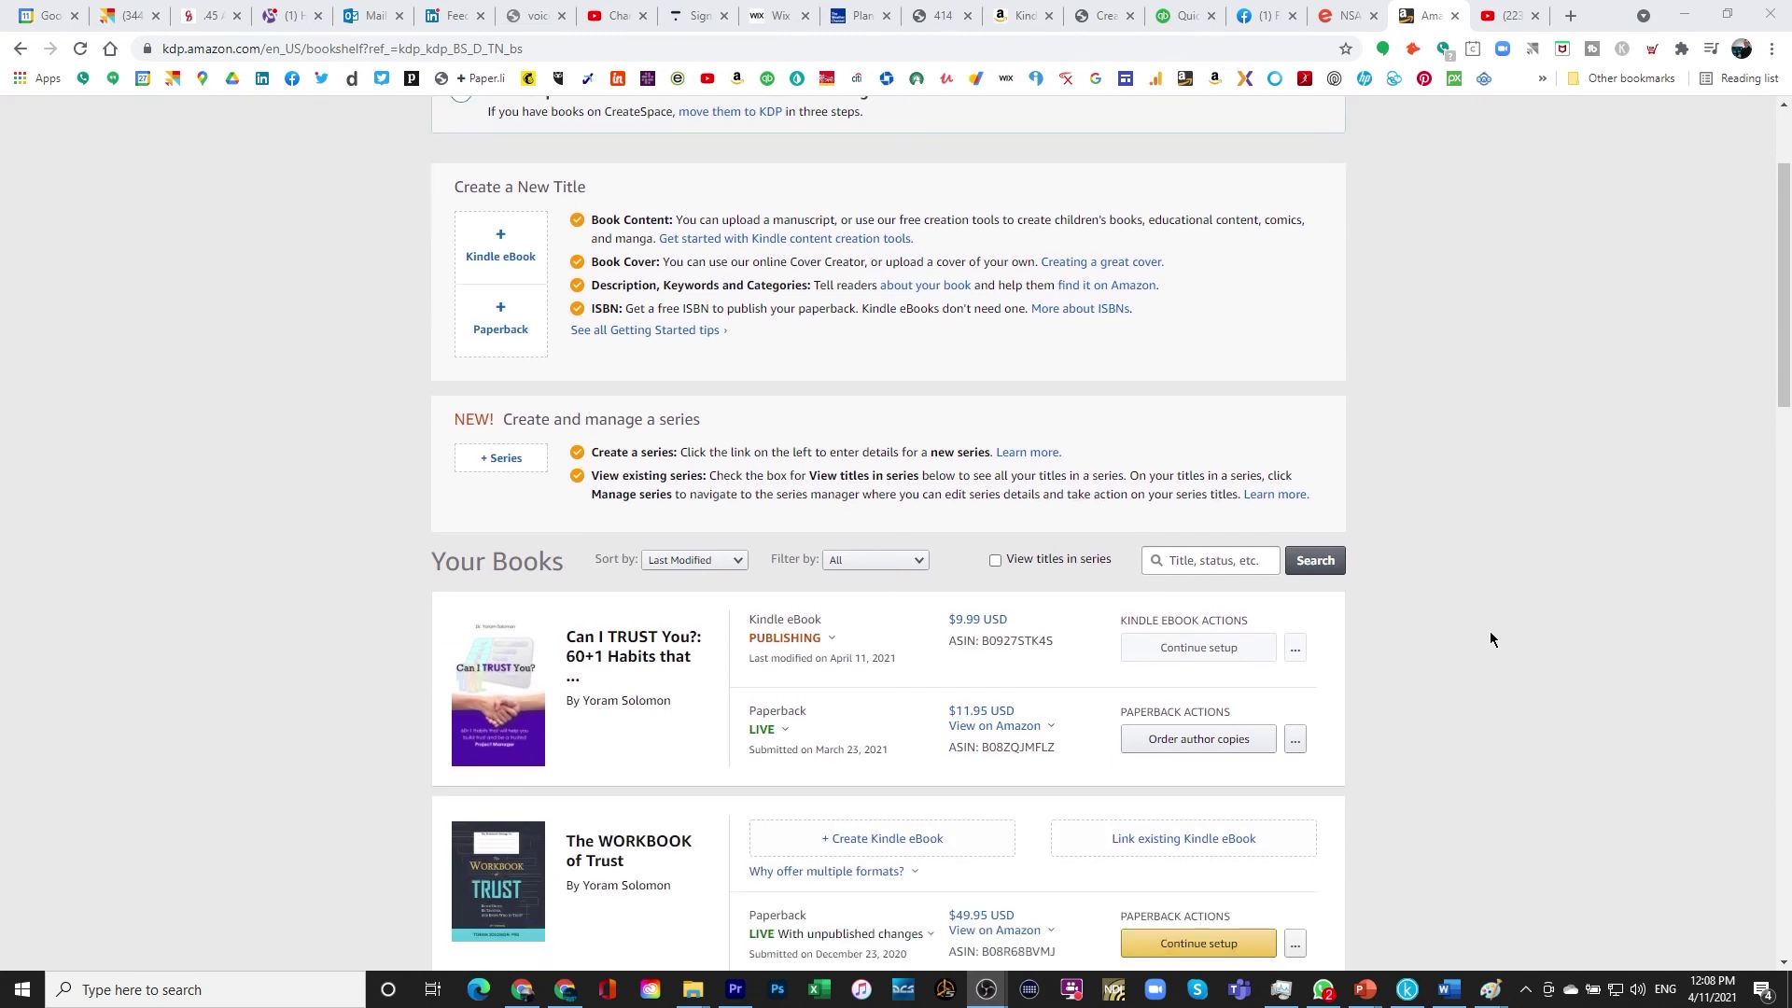
left_click(804, 638)
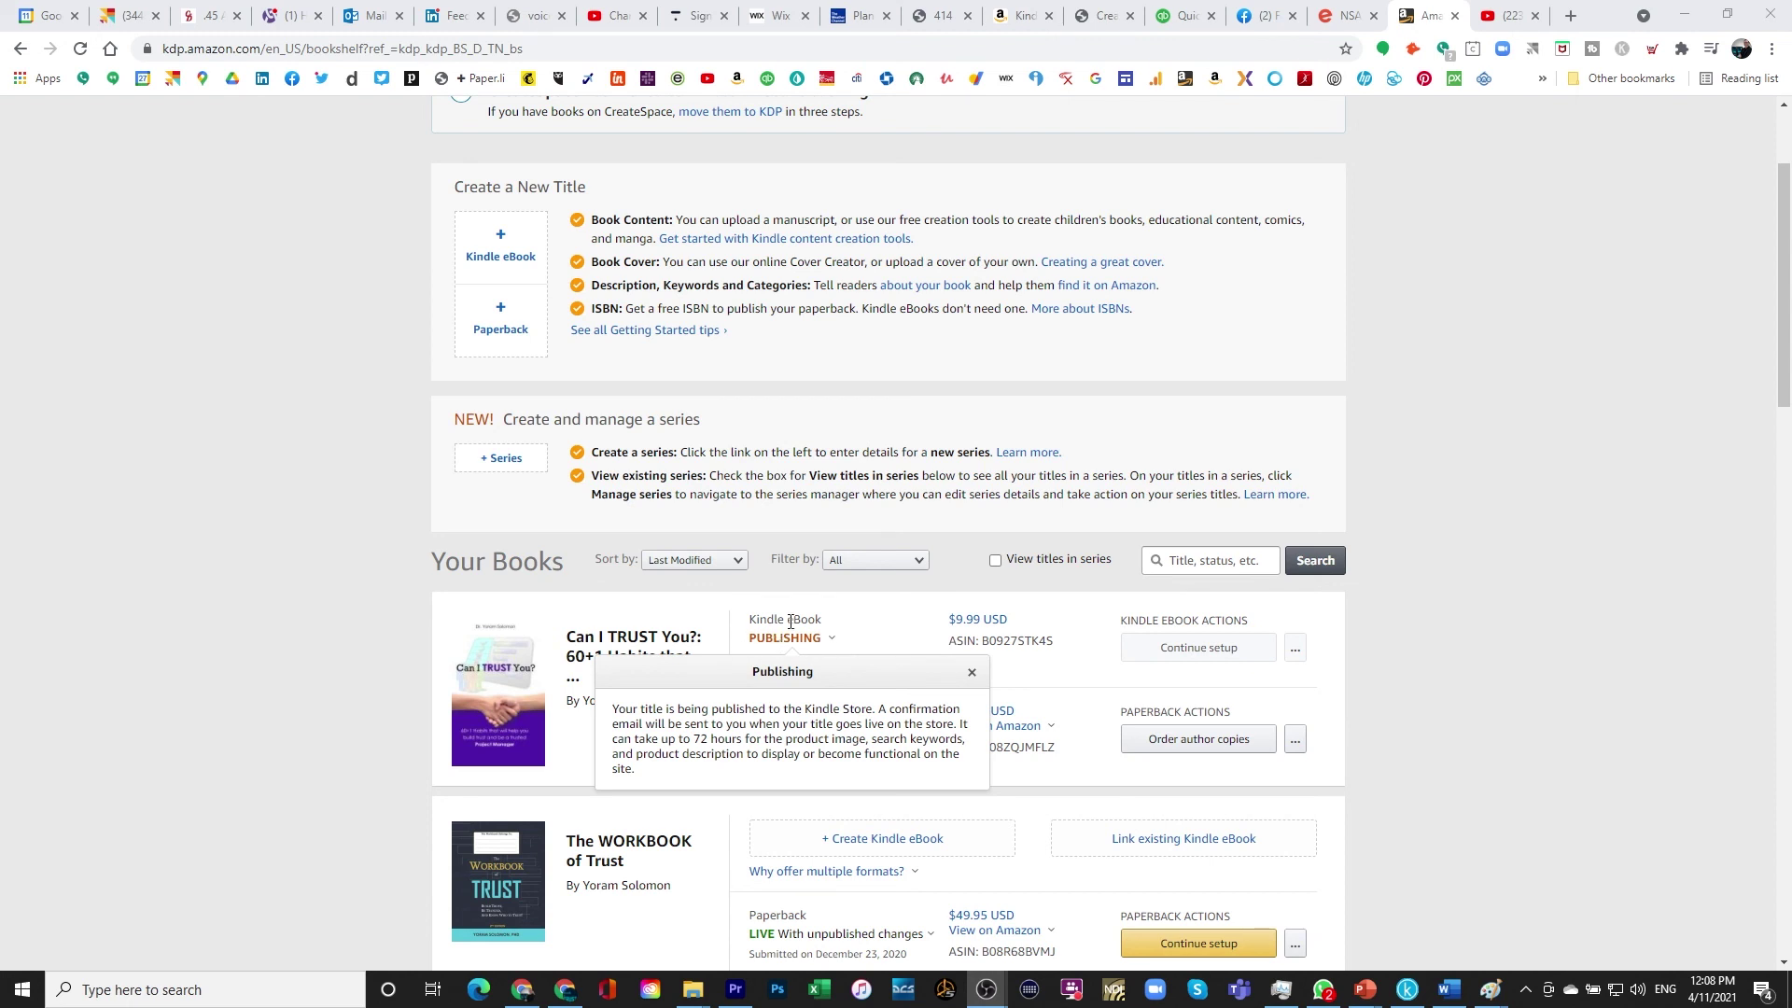
left_click(751, 638)
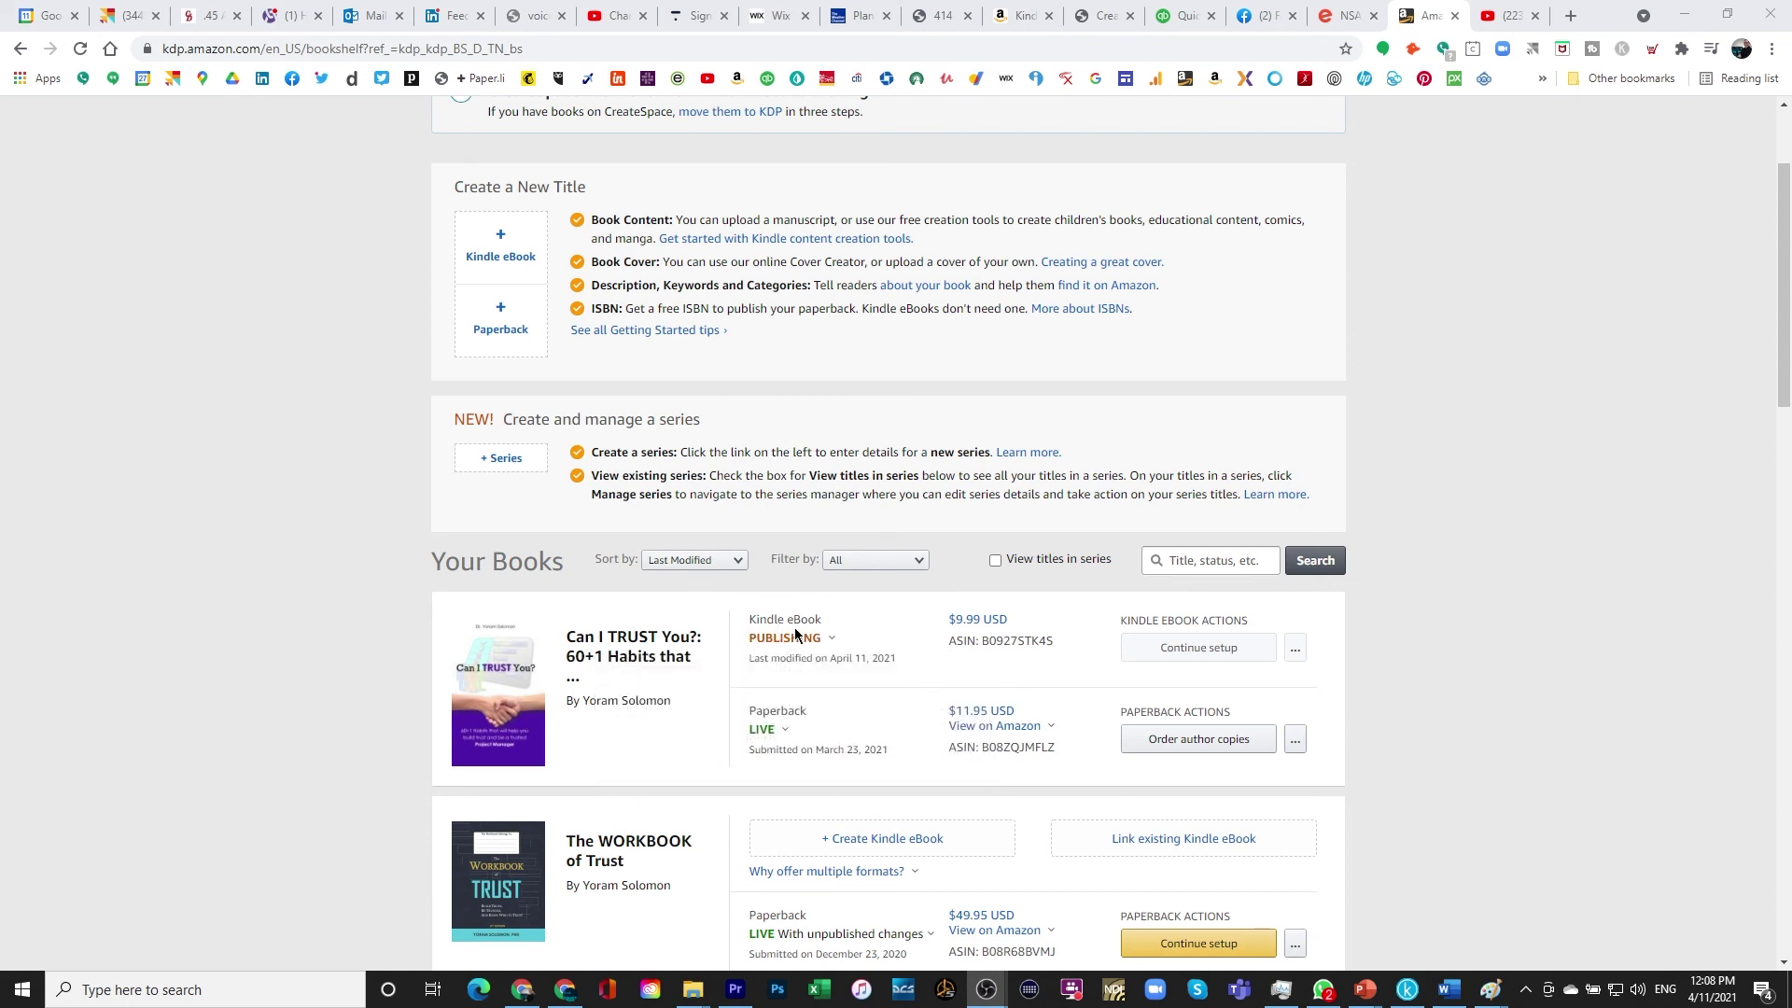
Check the status details of the Can I TRUST You? Kindle eBook on the bookshelf and display its additional eBook actions
left_click(833, 644)
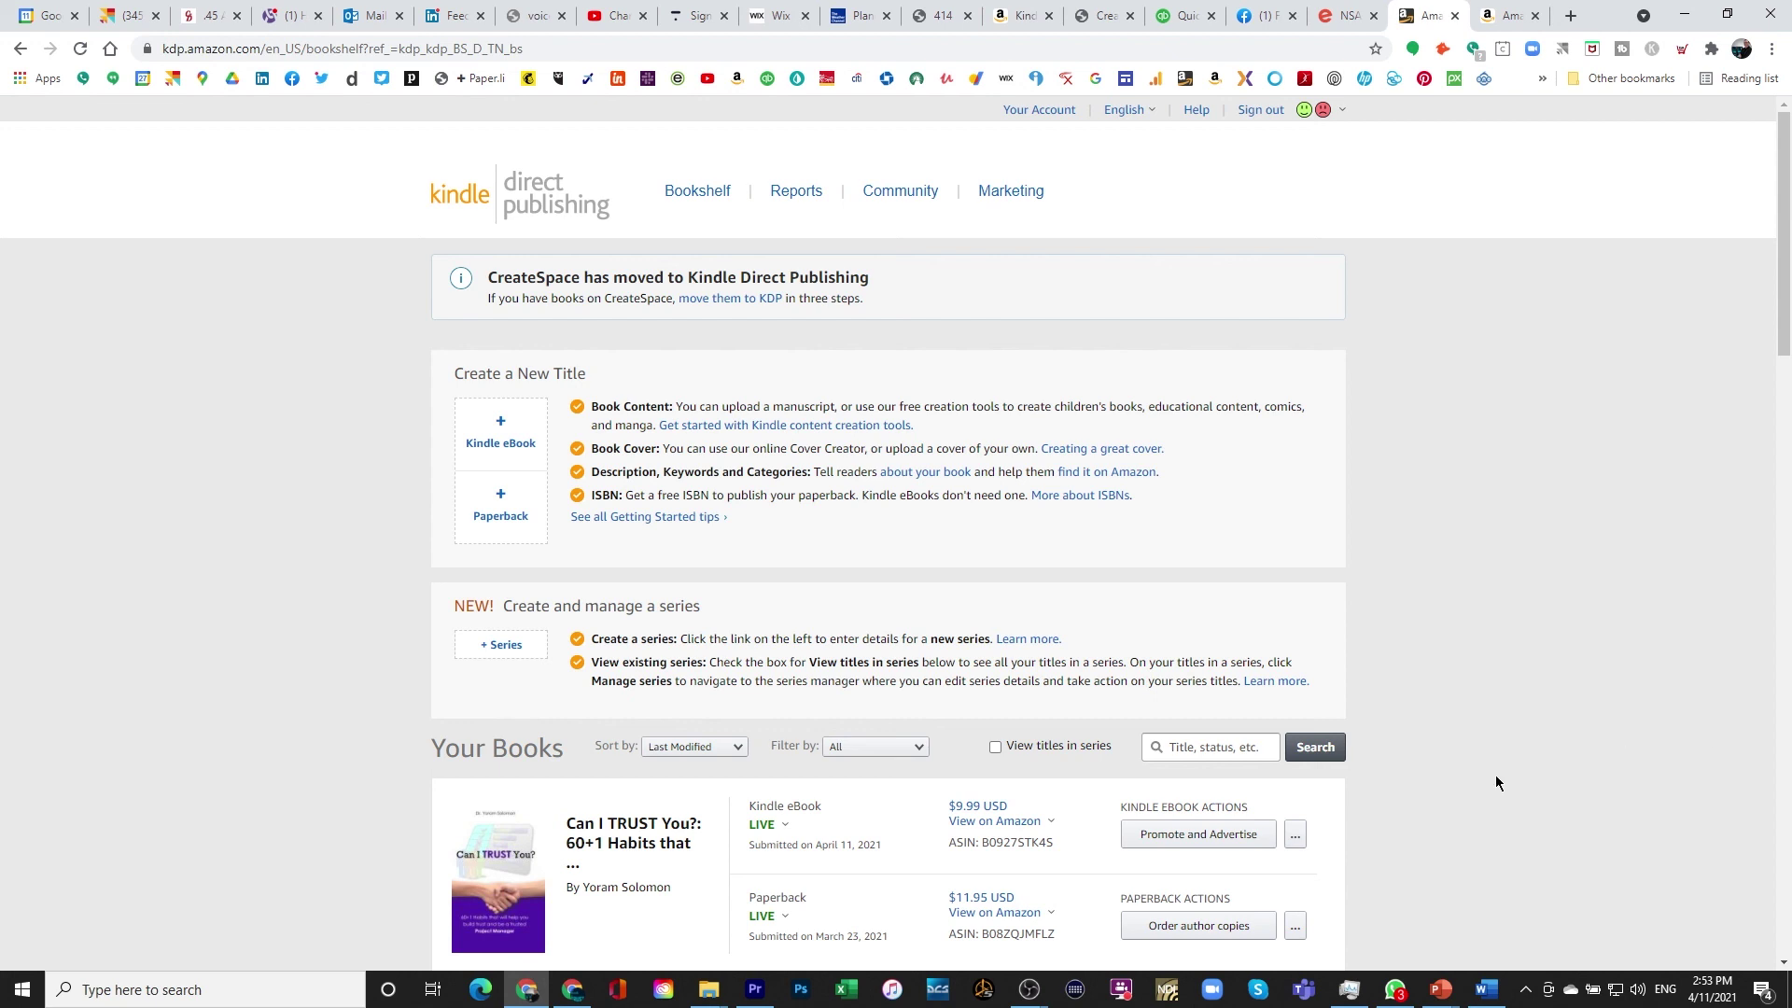
left_click(763, 827)
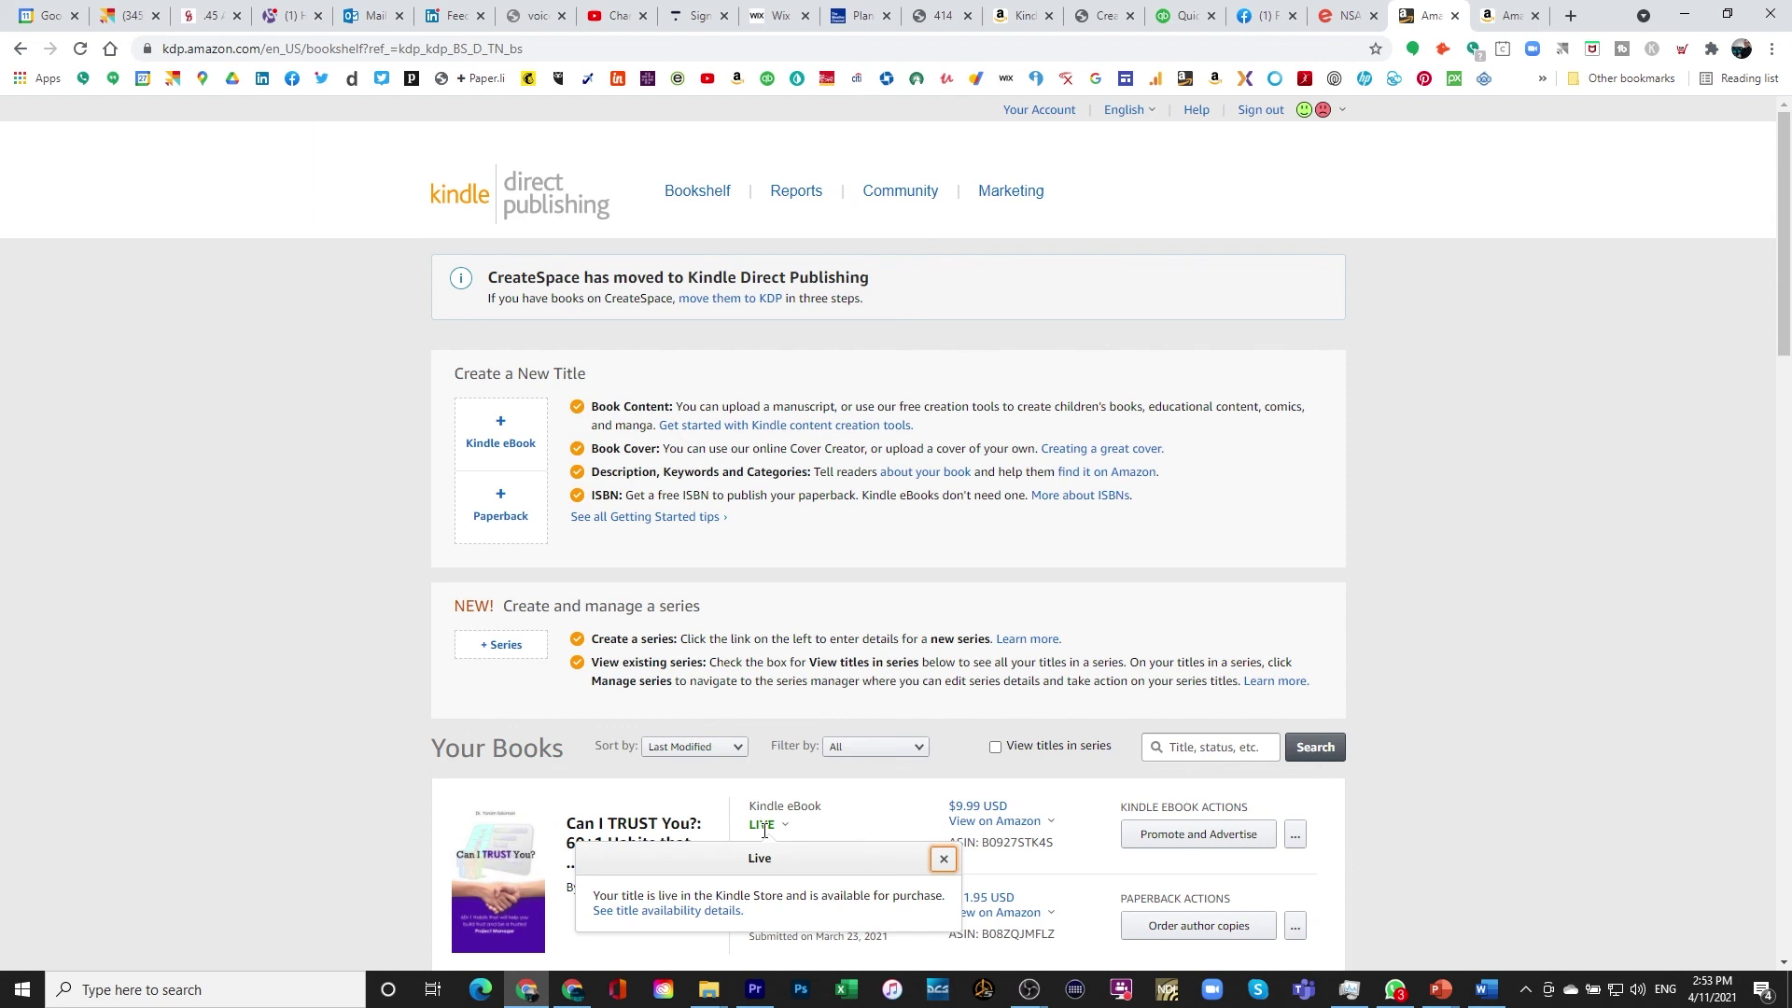
left_click(1294, 834)
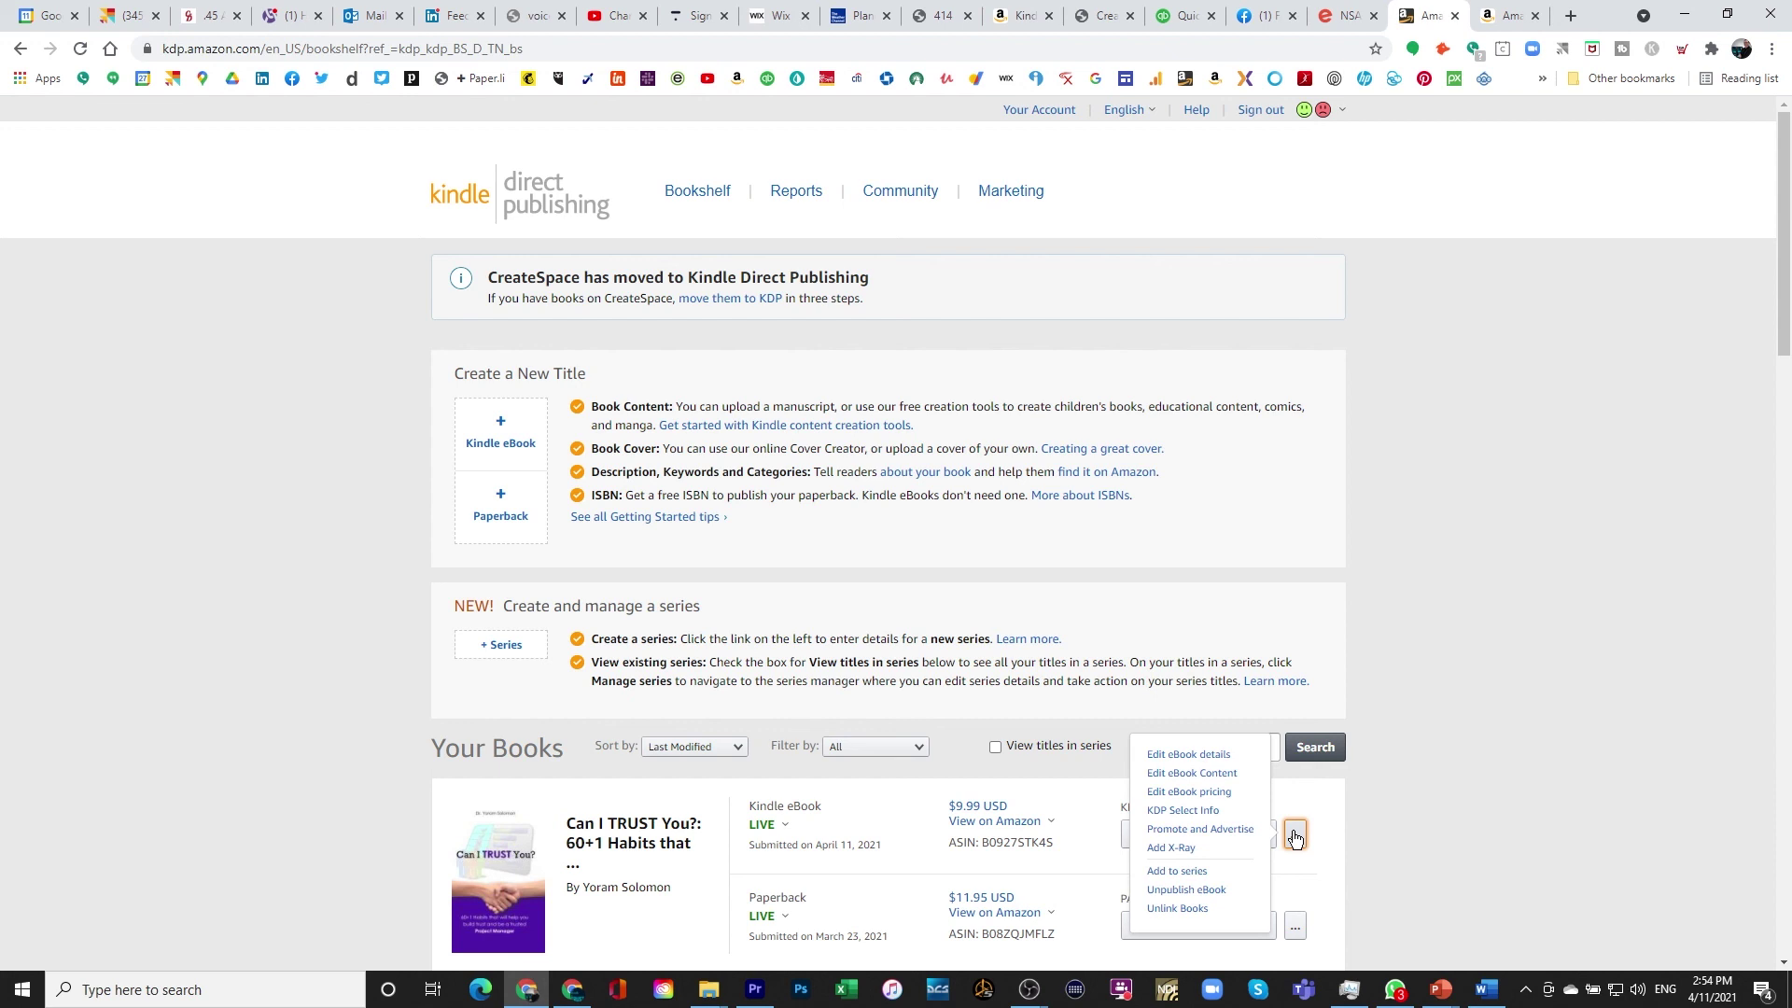
Switch to the Amazon.com search results and view the Kindle edition of the Can I TRUST You? Project Manager book
left_click(1504, 16)
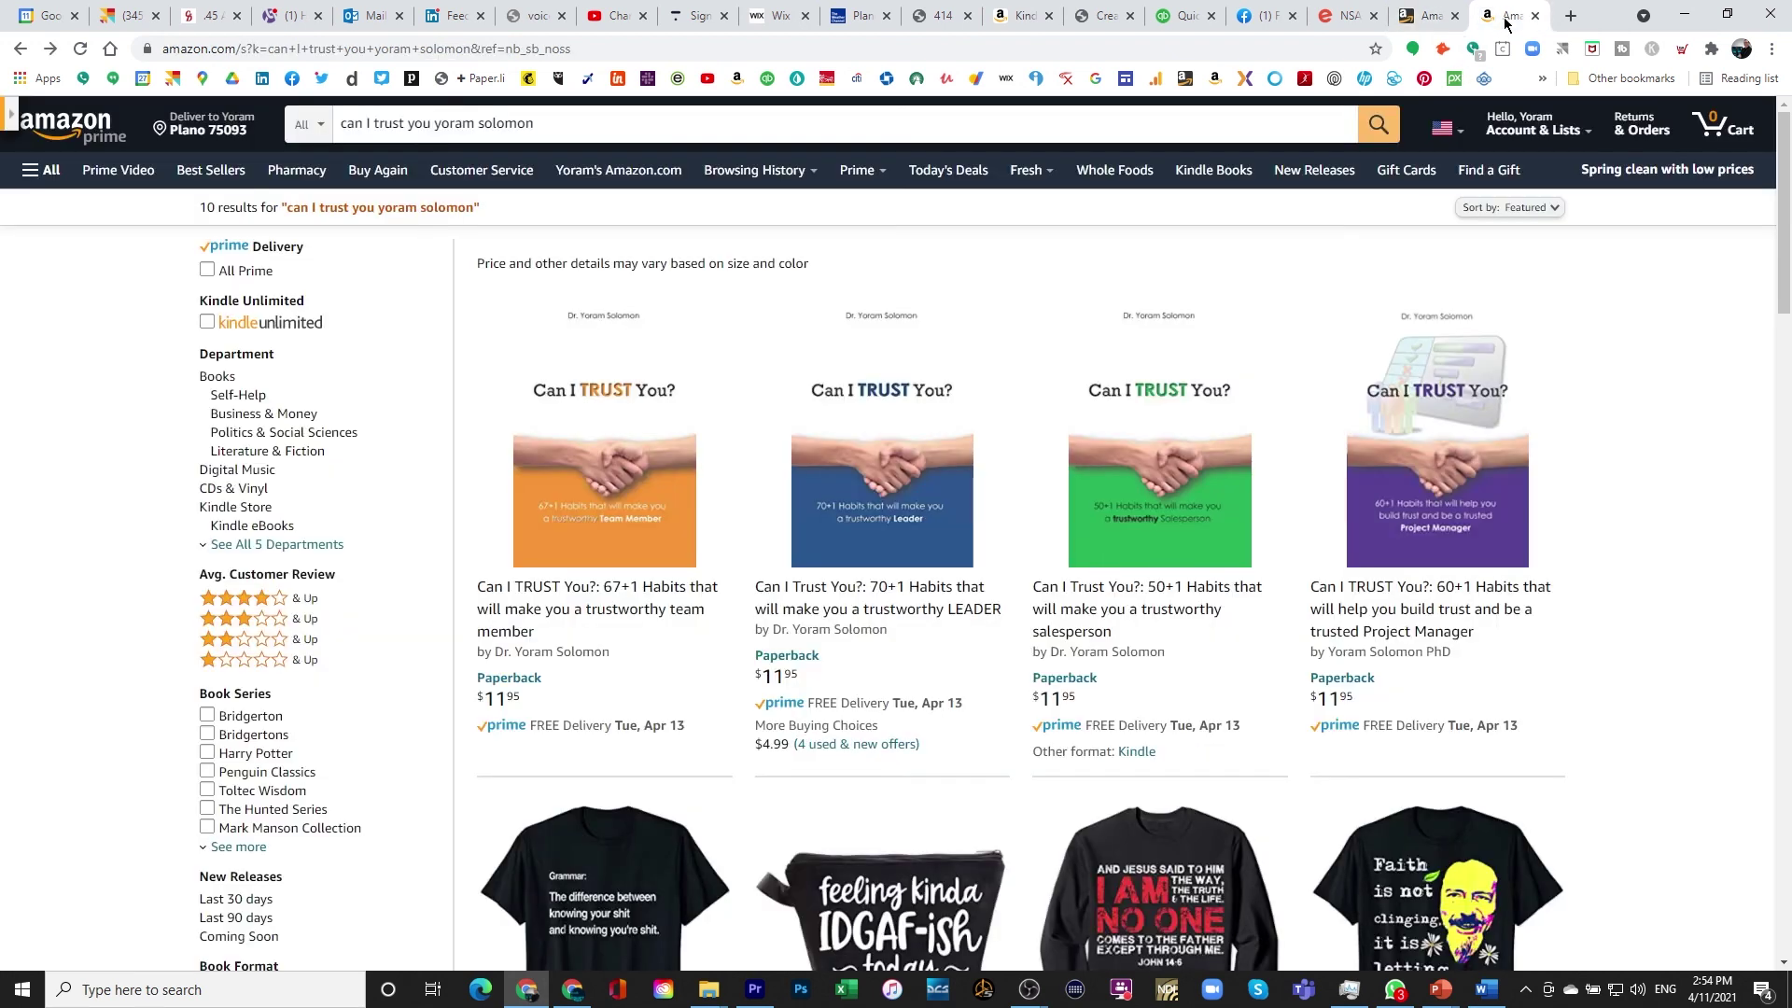
left_click(529, 123)
left_click(1465, 462)
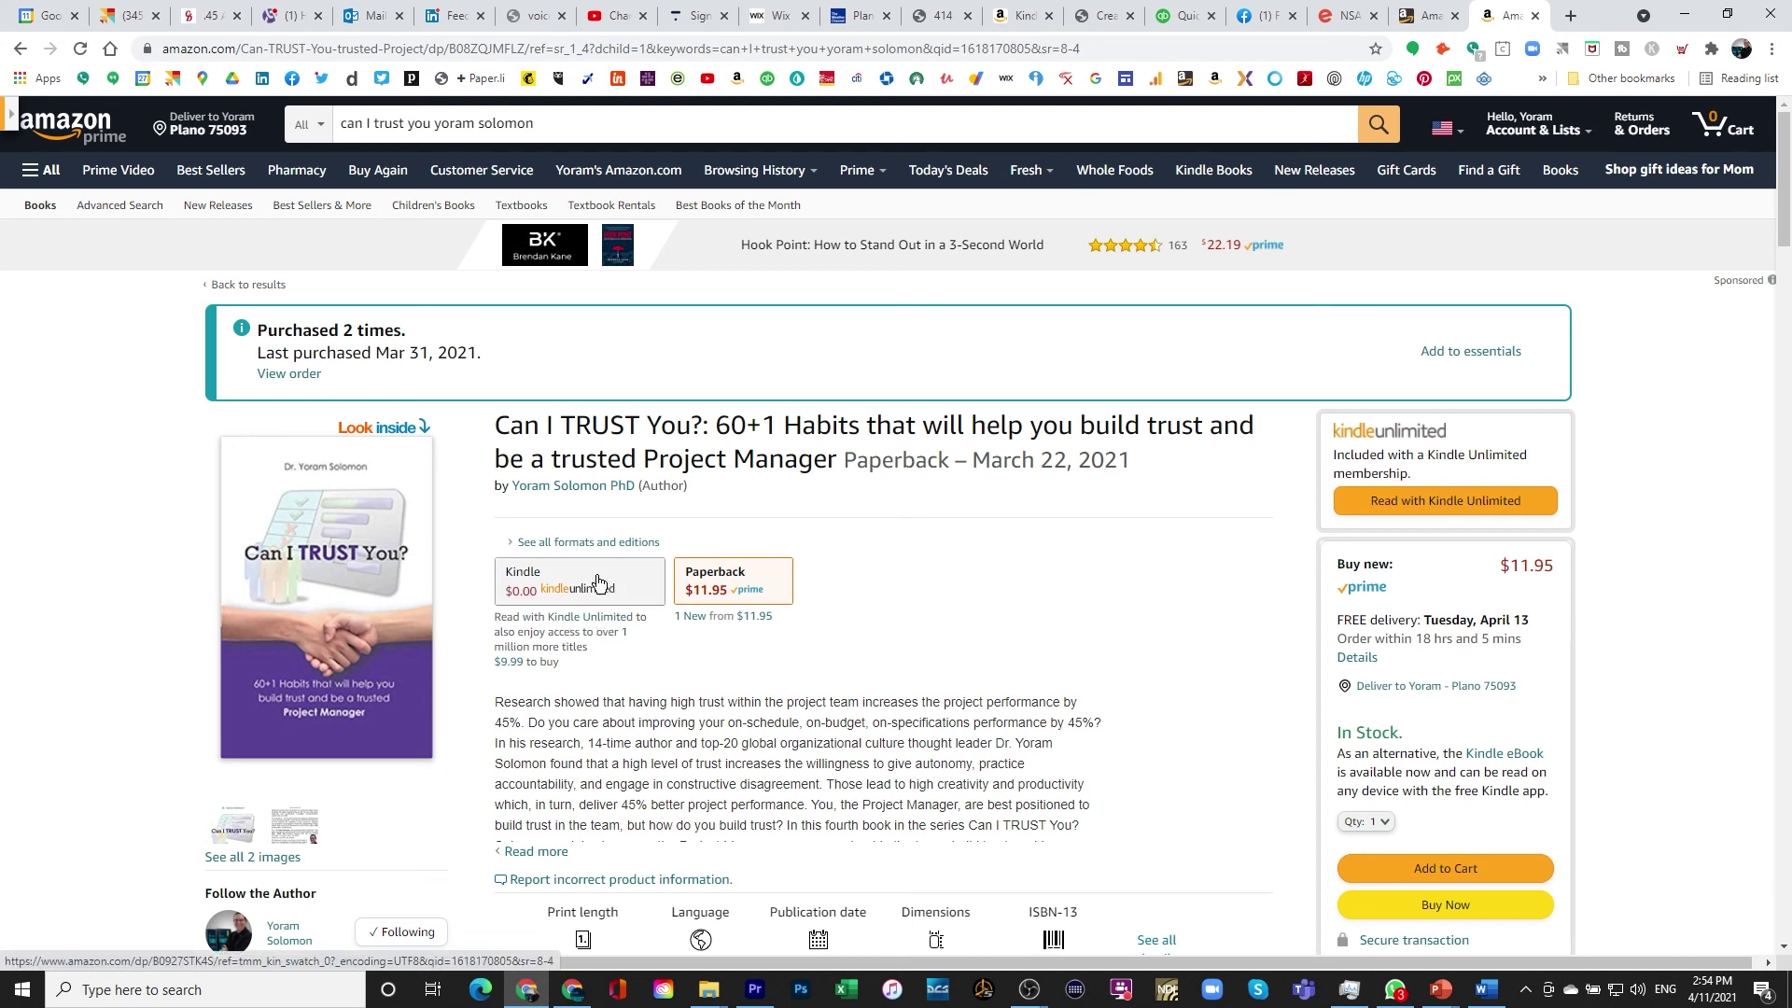
left_click(598, 582)
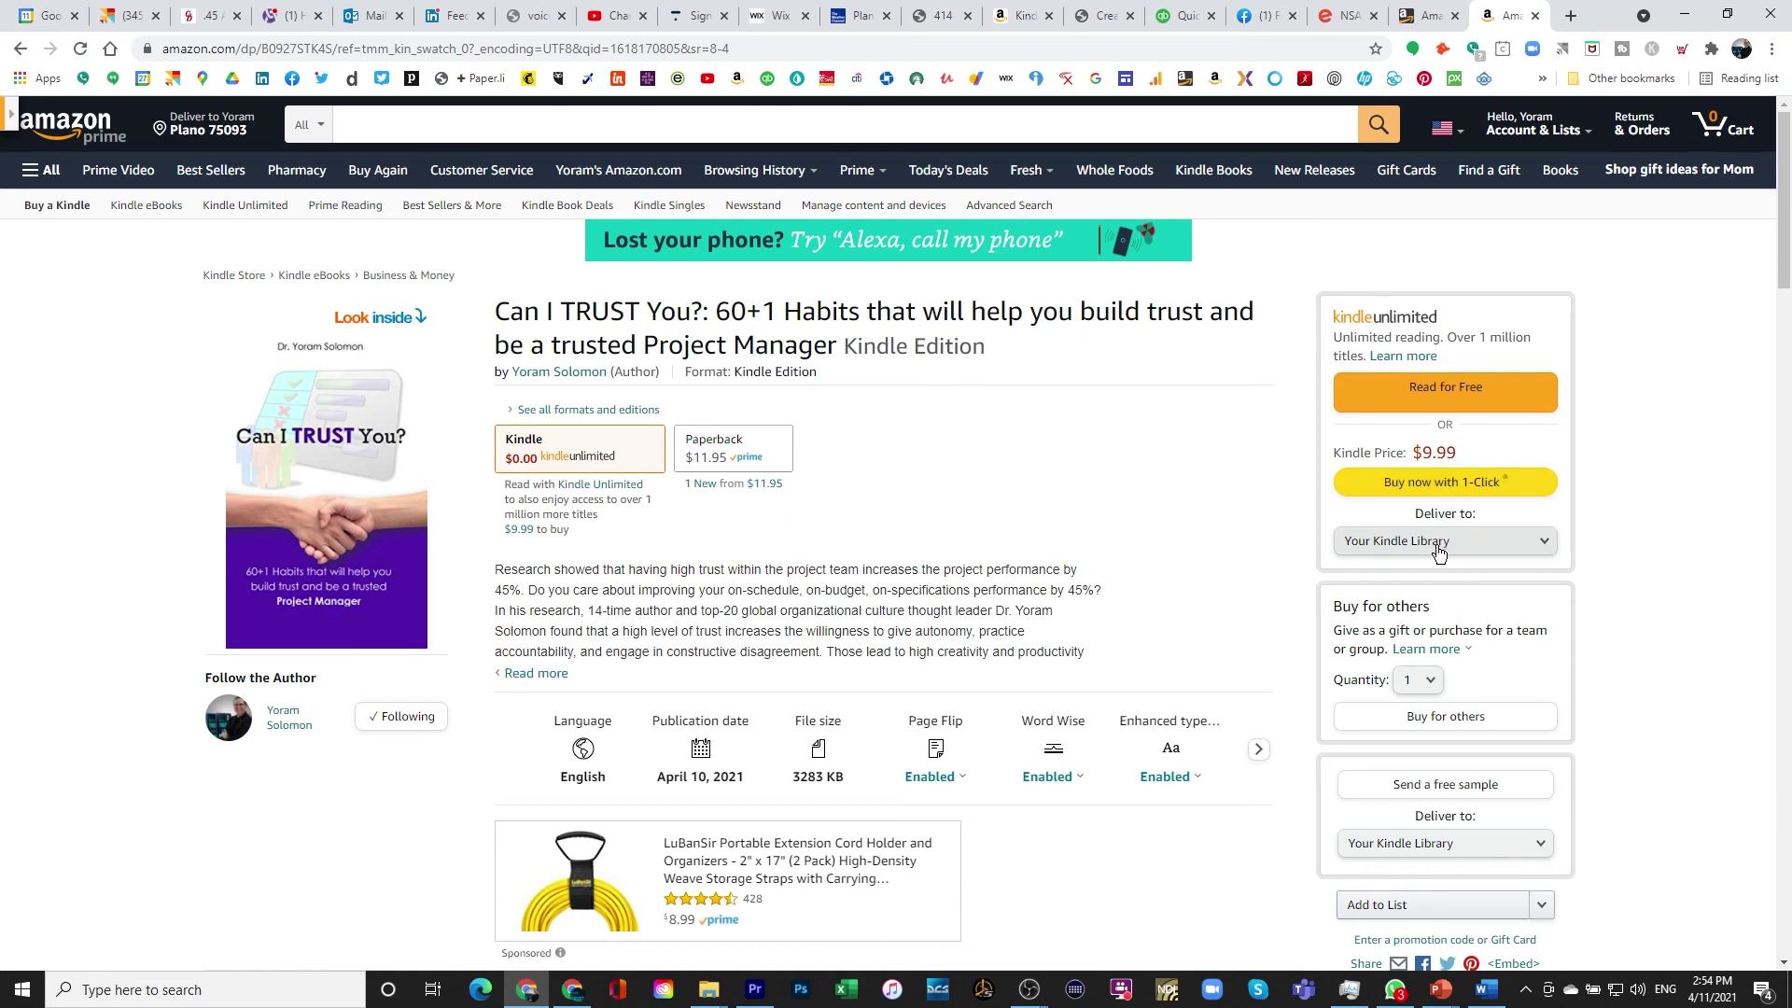
Buy the Kindle edition with 1-Click and page through the purchased eBook from its title page to the table of contents
left_click(1436, 487)
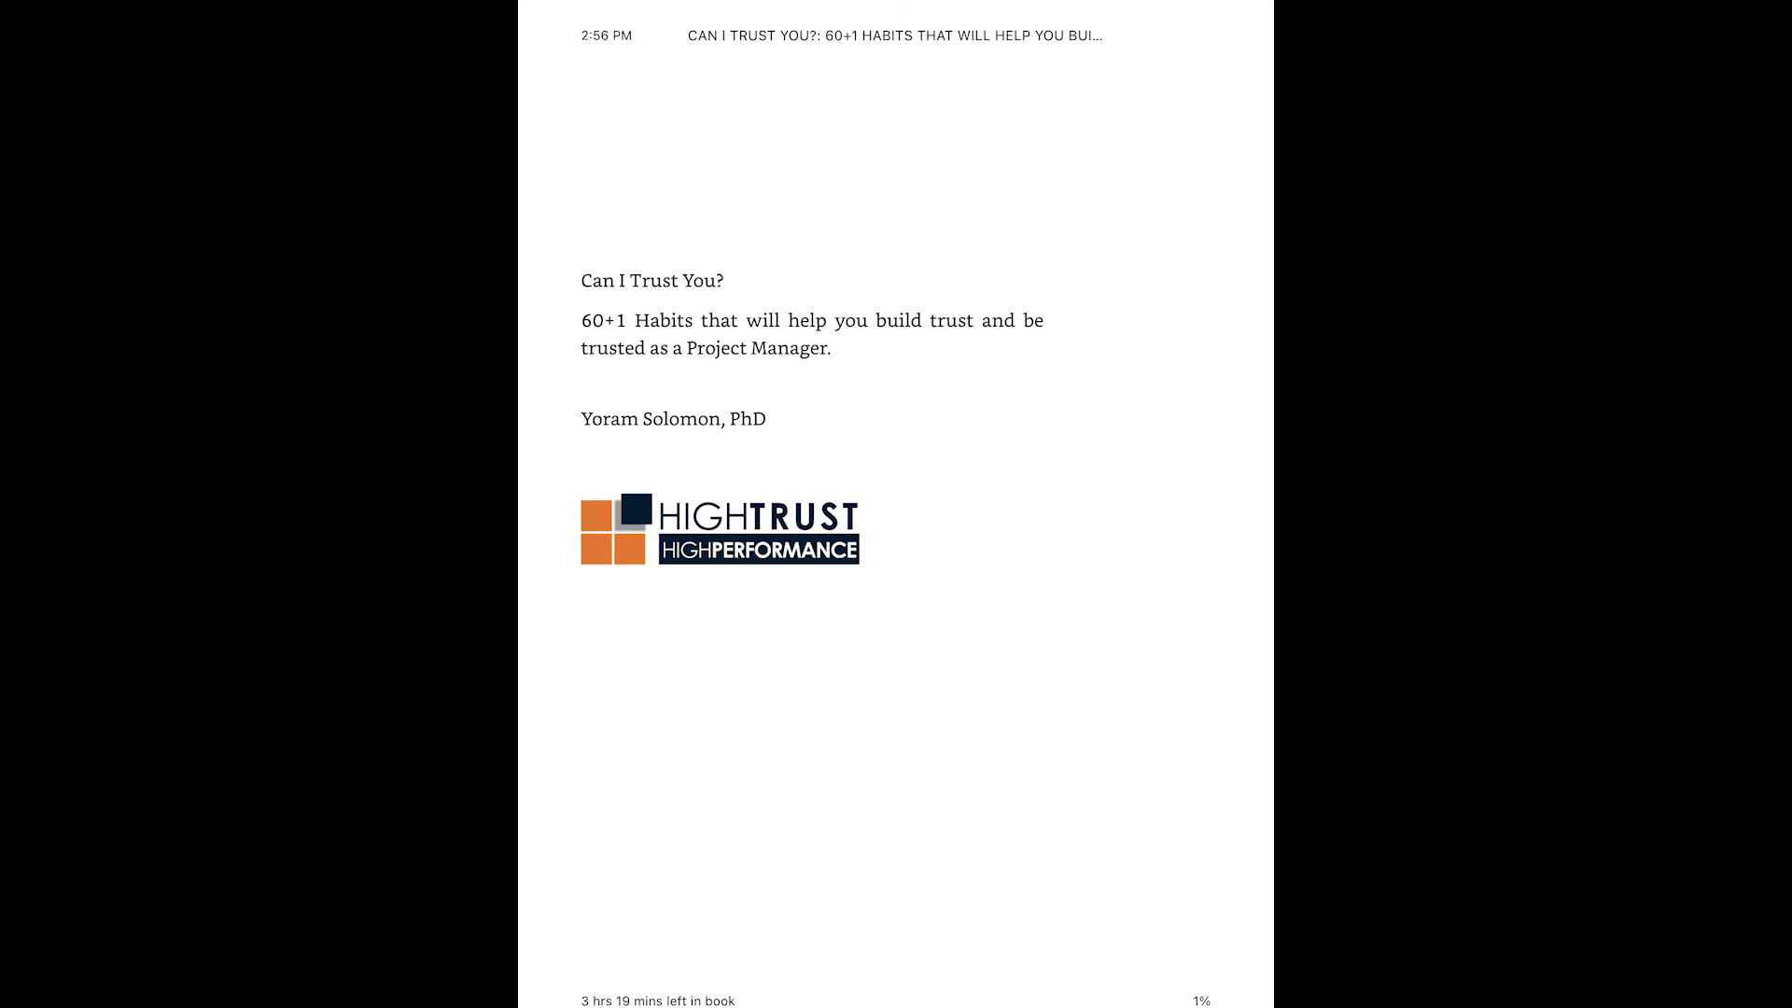
key("Right")
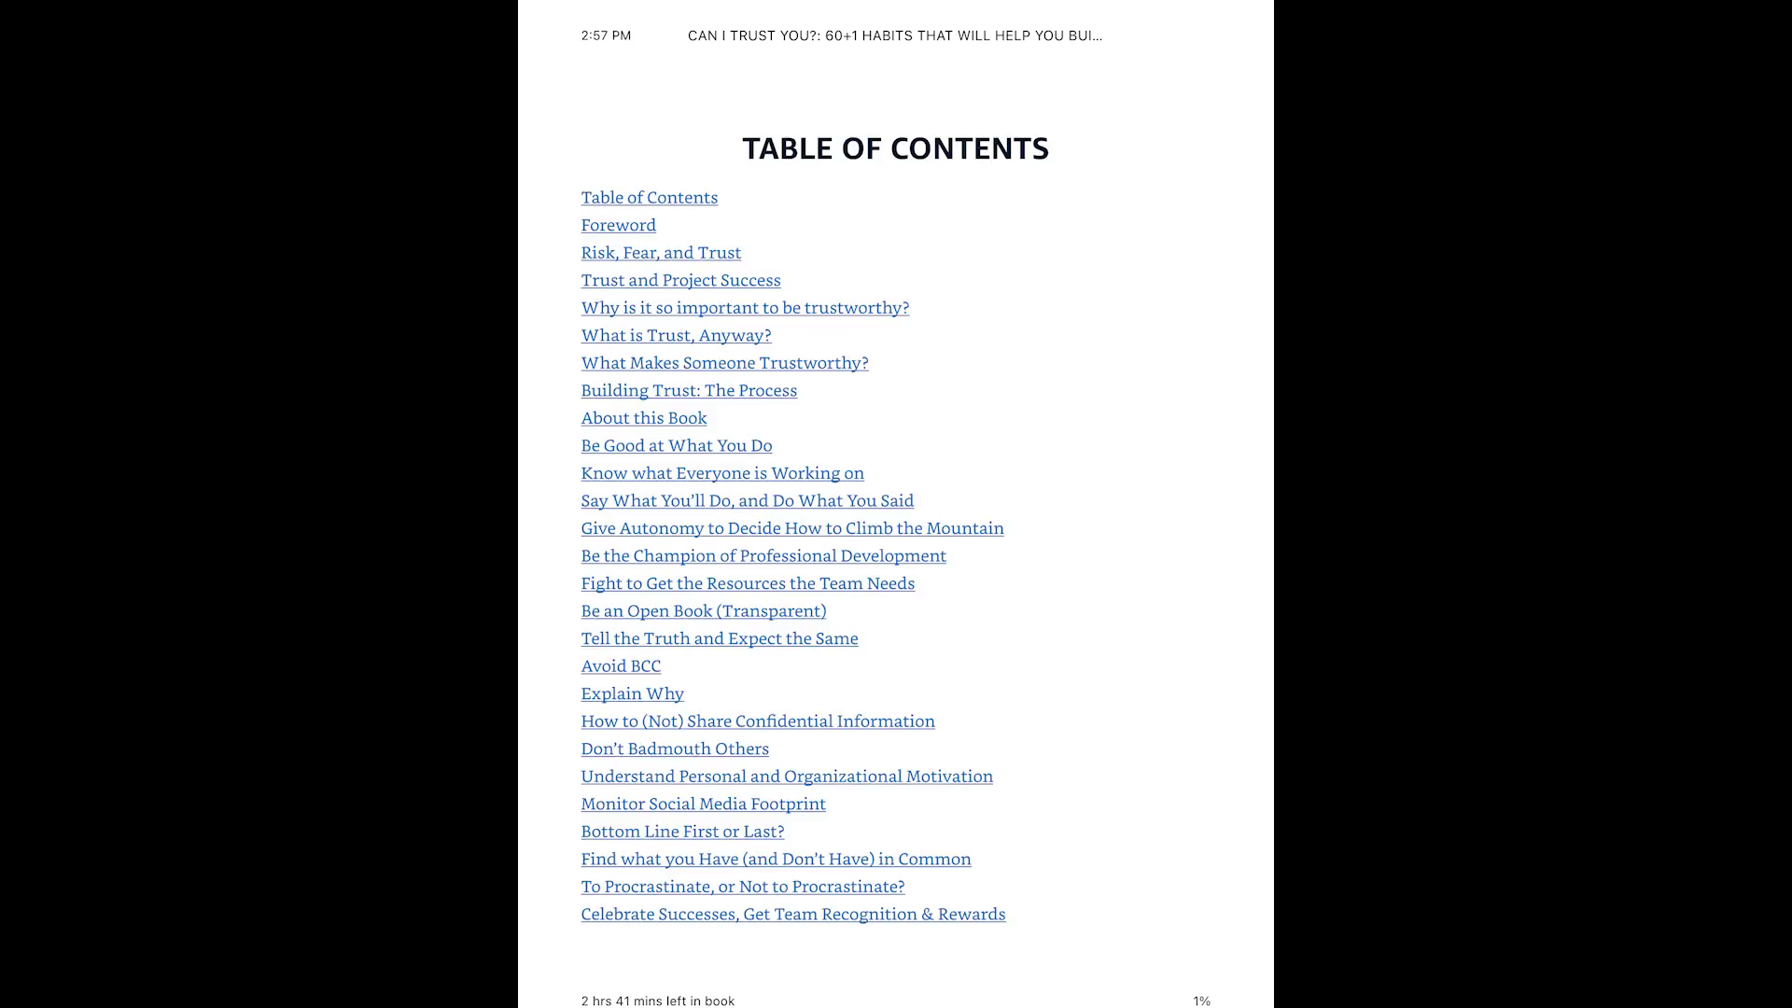